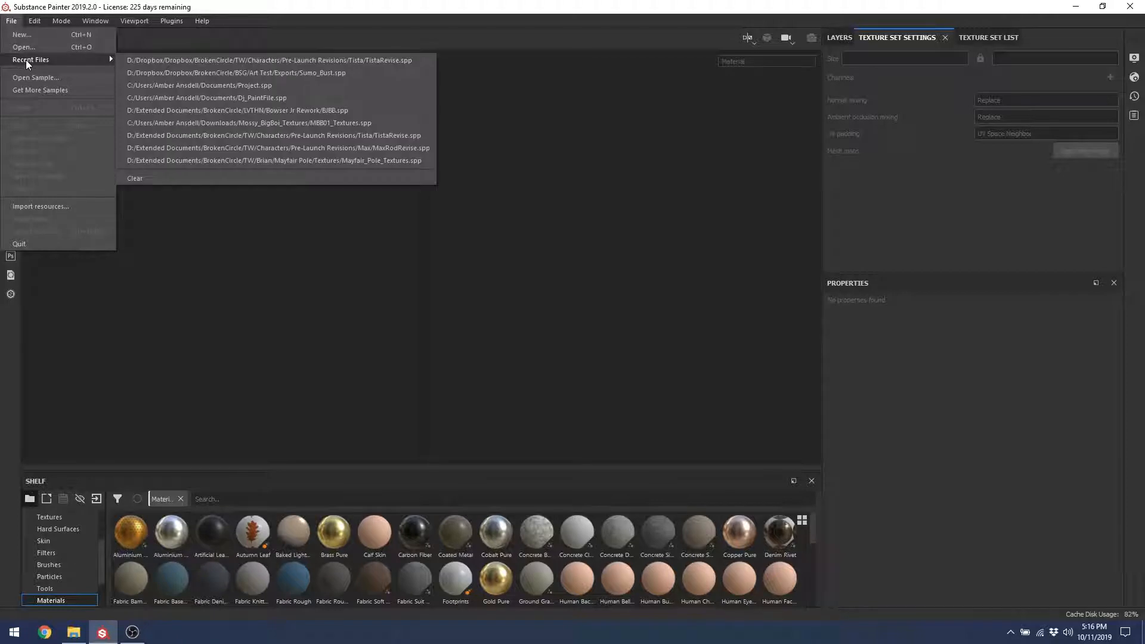
Step: Look over the recent projects and File menu, then open the New project dialog
{"action": "left_click", "coordinate": [262, 9]}
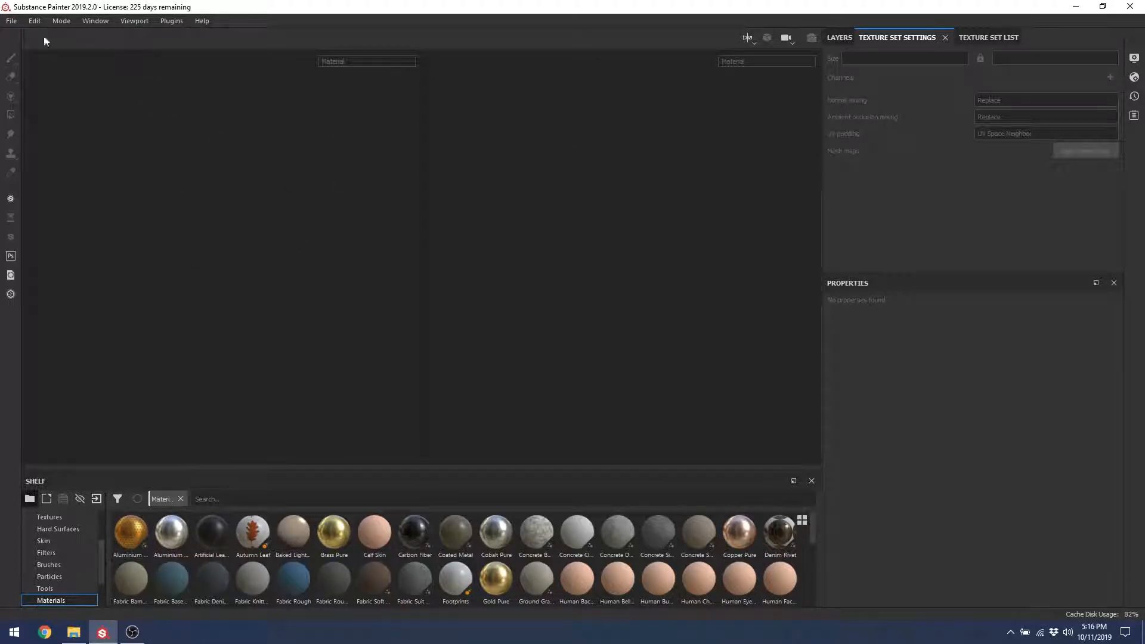
{"action": "left_click", "coordinate": [13, 24]}
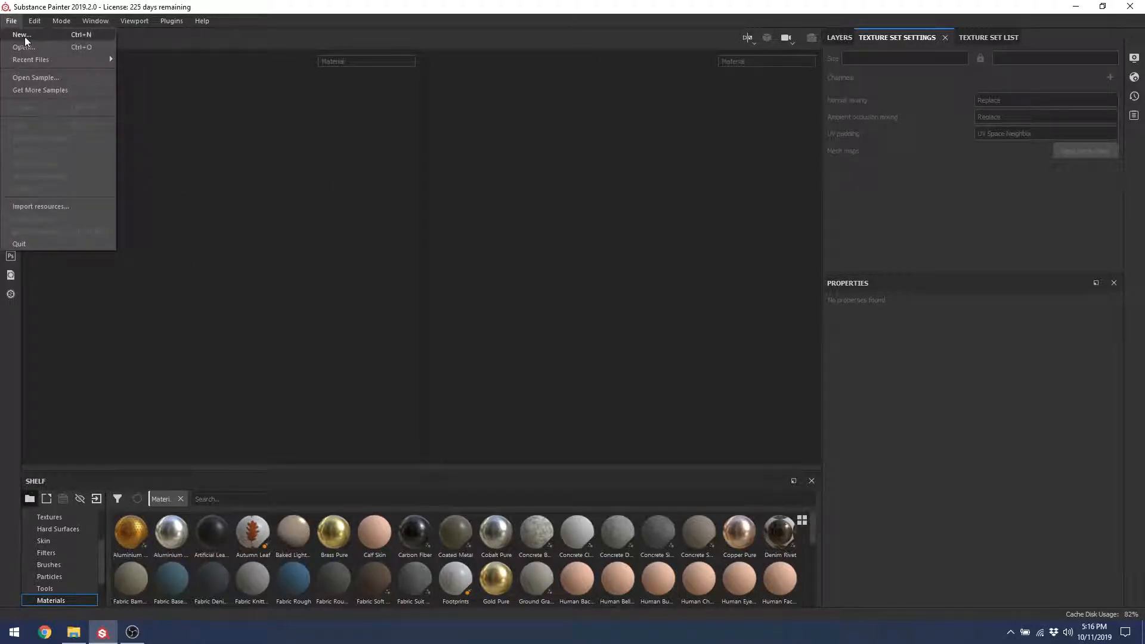
{"action": "left_click", "coordinate": [207, 3]}
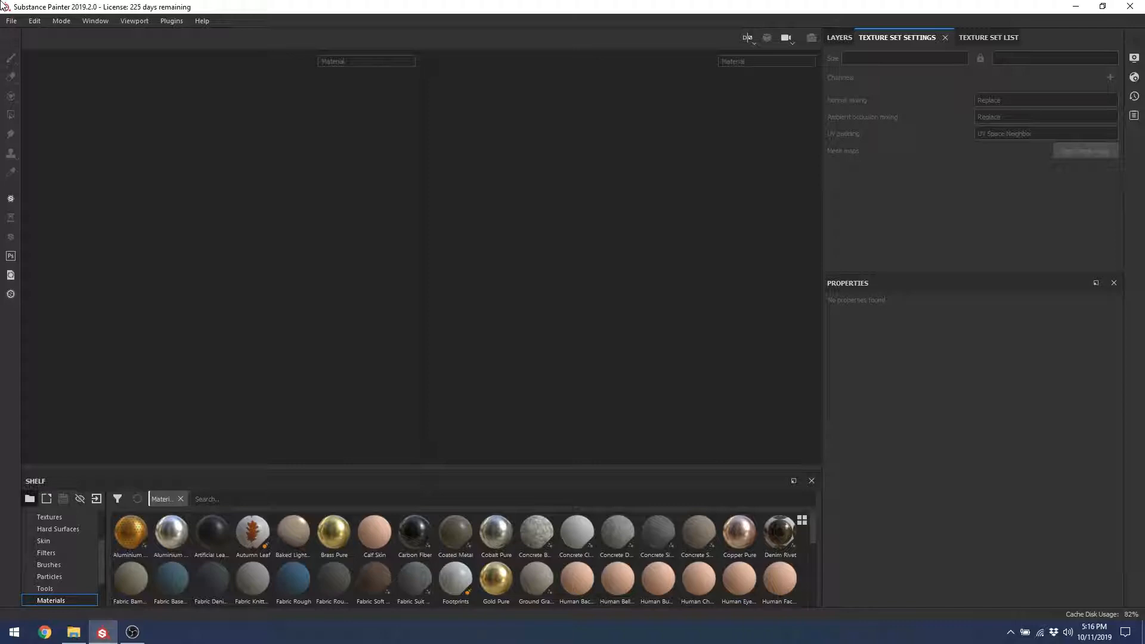
{"action": "left_click", "coordinate": [11, 22]}
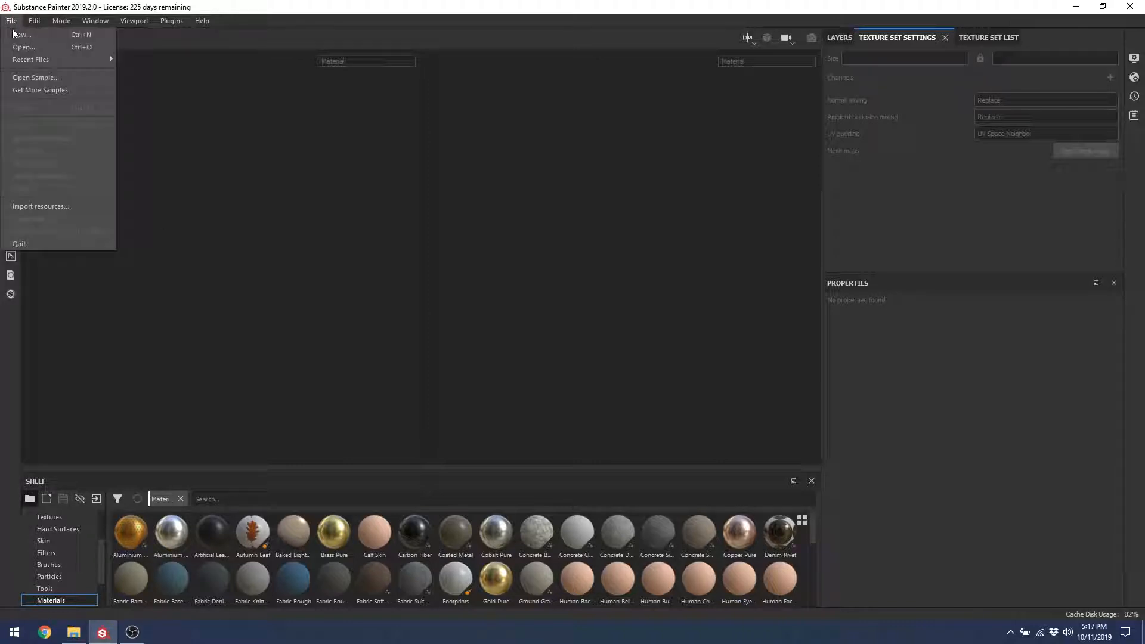
{"action": "left_click", "coordinate": [19, 35]}
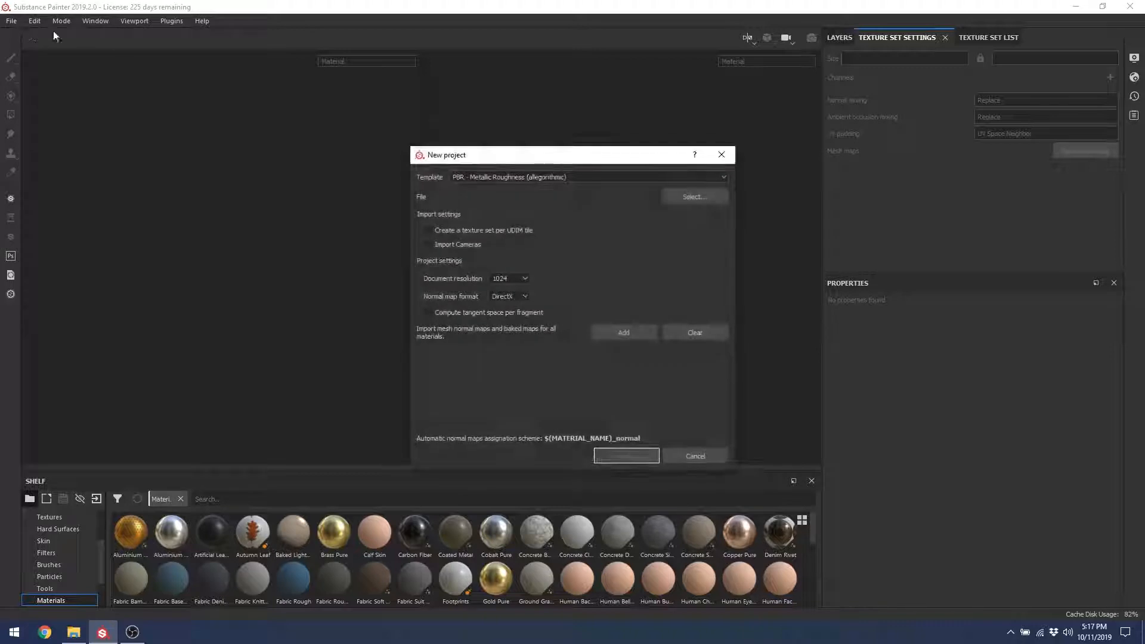
{"action": "left_click_drag", "start_coordinate": [493, 158], "coordinate": [296, 111]}
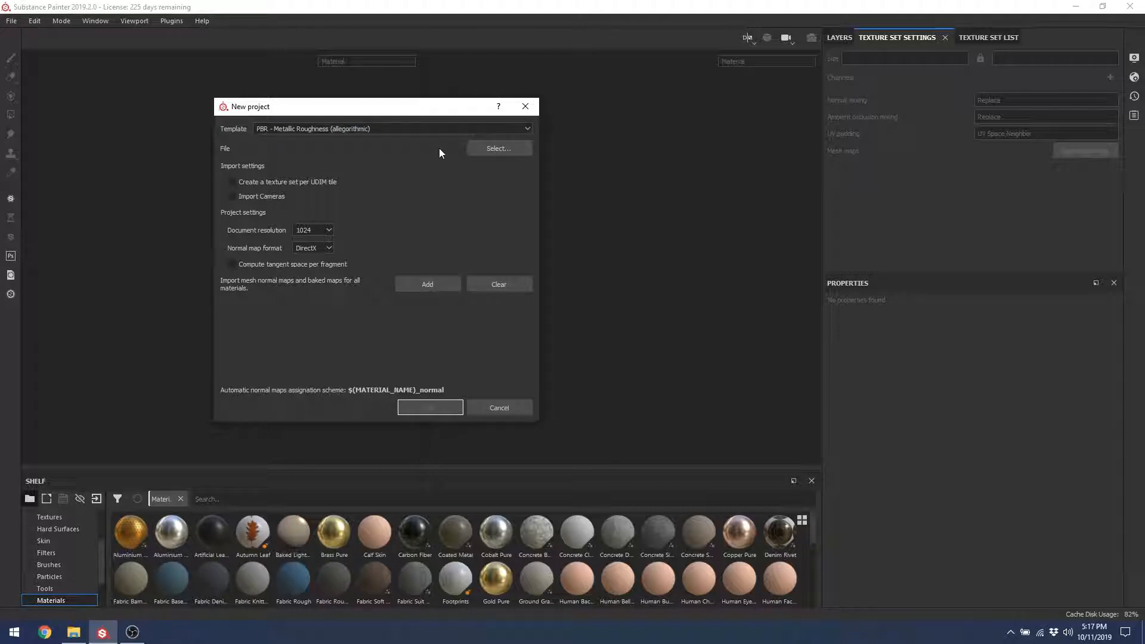
Step: Choose MESH_Crate.FBX from the Crate > Exports folder as the project mesh
{"action": "left_click", "coordinate": [481, 146]}
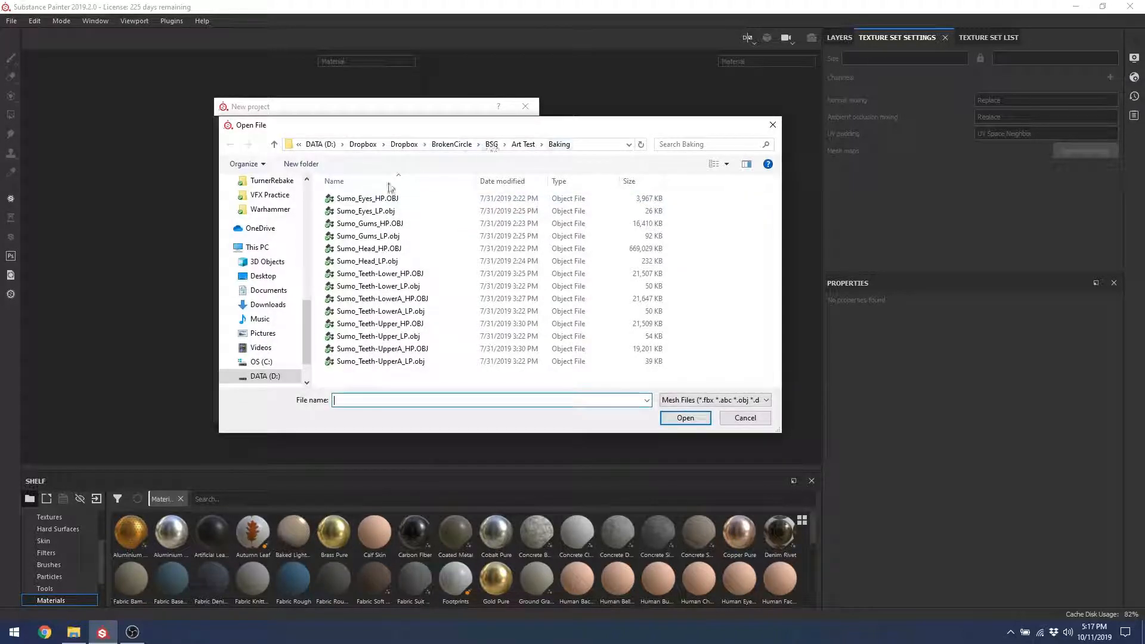
{"action": "scroll", "coordinate": [293, 286], "scroll_direction": "up", "scroll_amount": 10}
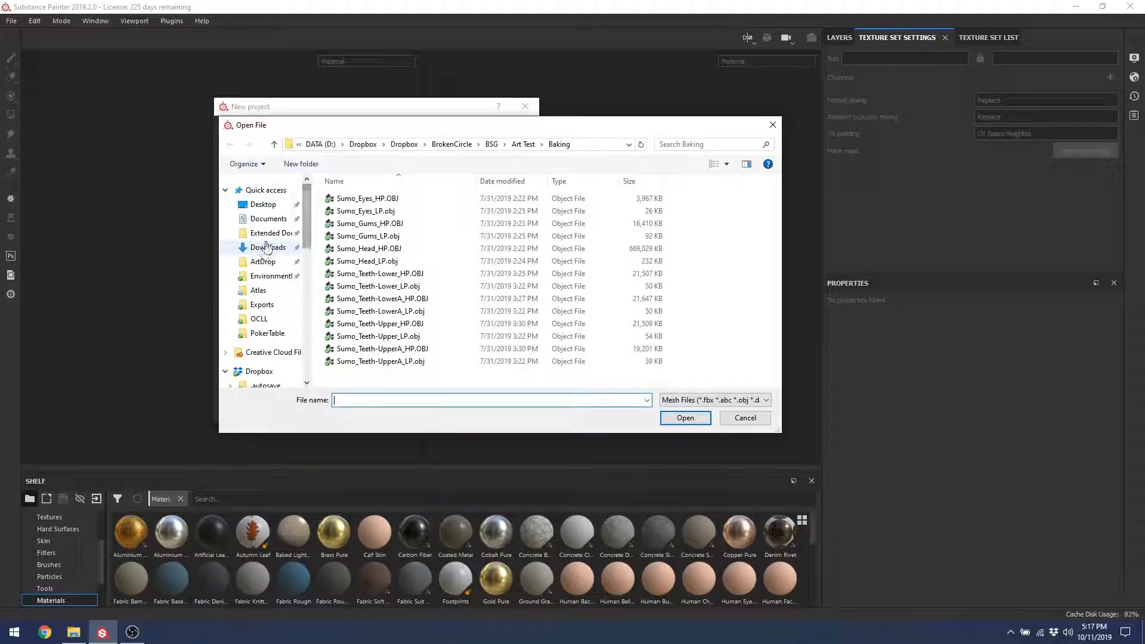
{"action": "left_click", "coordinate": [271, 276]}
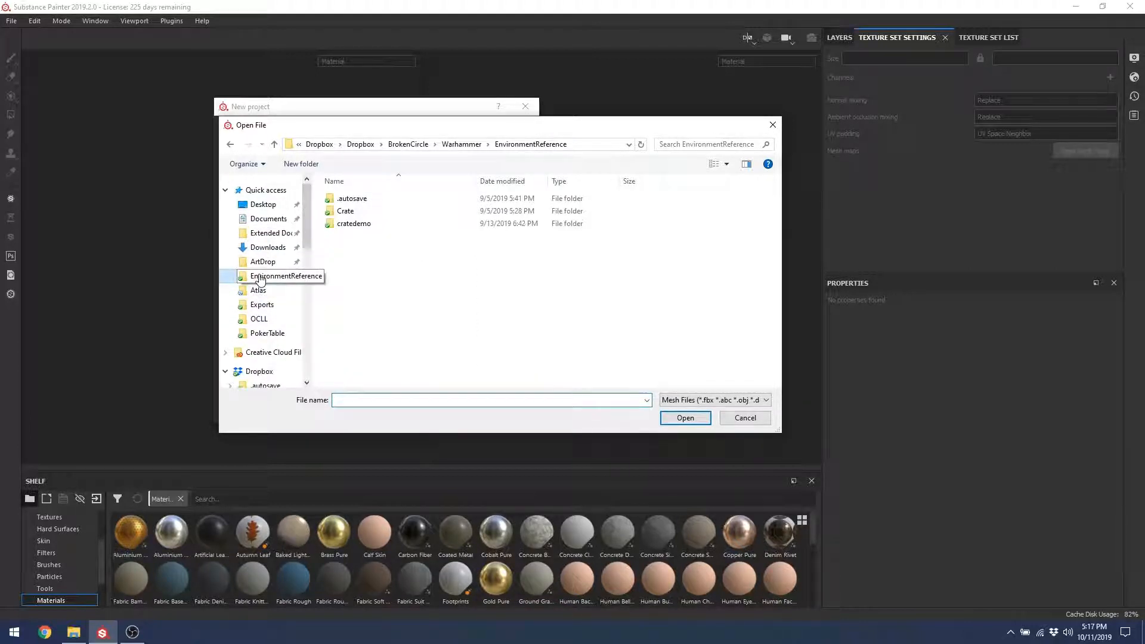
{"action": "double_click", "coordinate": [351, 212]}
{"action": "double_click", "coordinate": [352, 211]}
{"action": "left_click", "coordinate": [355, 206]}
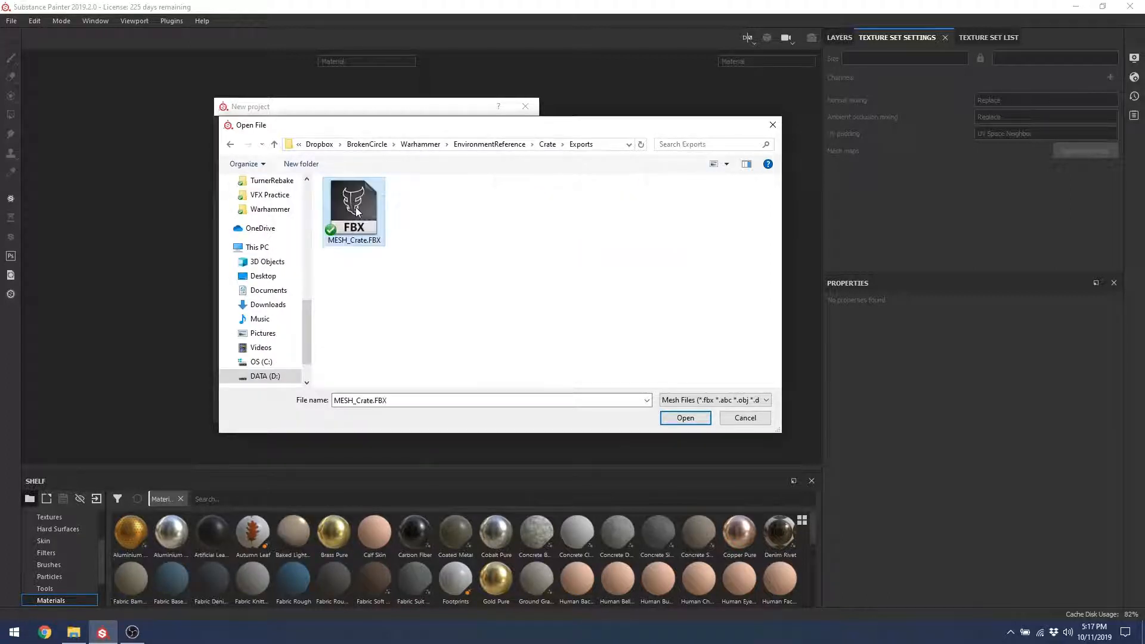
{"action": "double_click", "coordinate": [364, 214]}
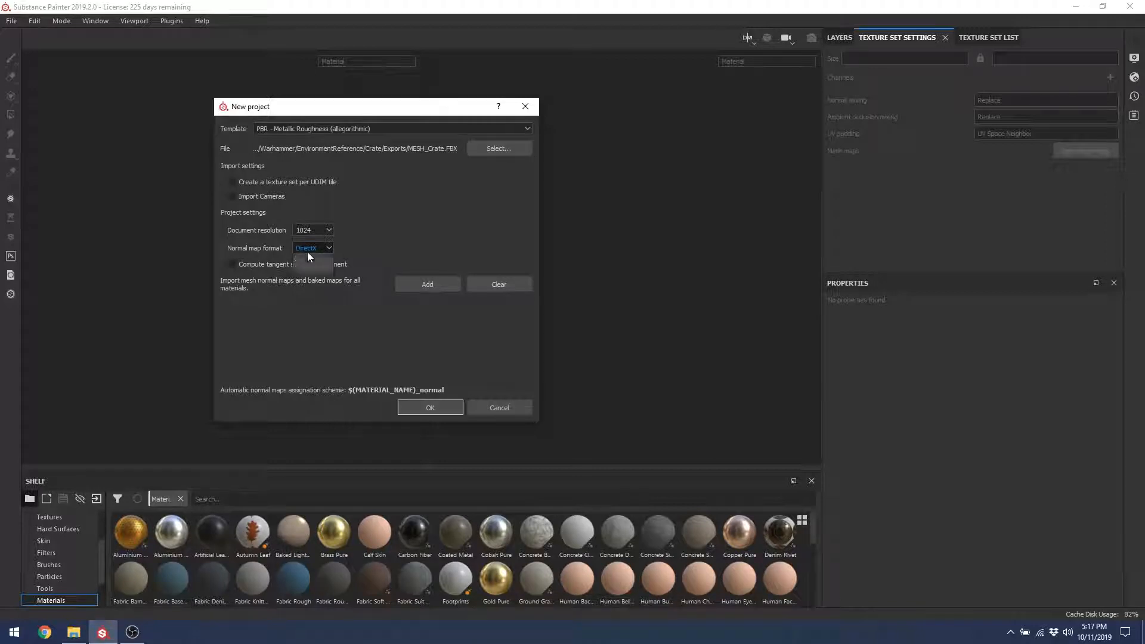
Step: Switch normal map format to OpenGL and import all seven baked PSD maps from Crate > Bakes
{"action": "left_click", "coordinate": [307, 251]}
{"action": "left_click", "coordinate": [312, 269]}
{"action": "left_click", "coordinate": [417, 285]}
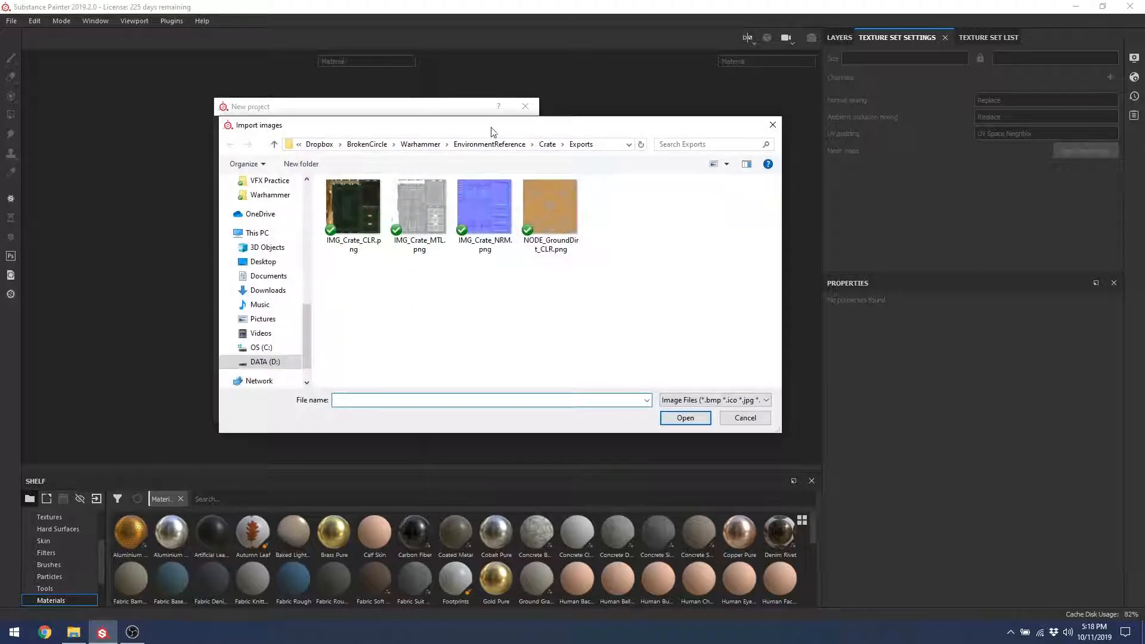
{"action": "left_click", "coordinate": [547, 144]}
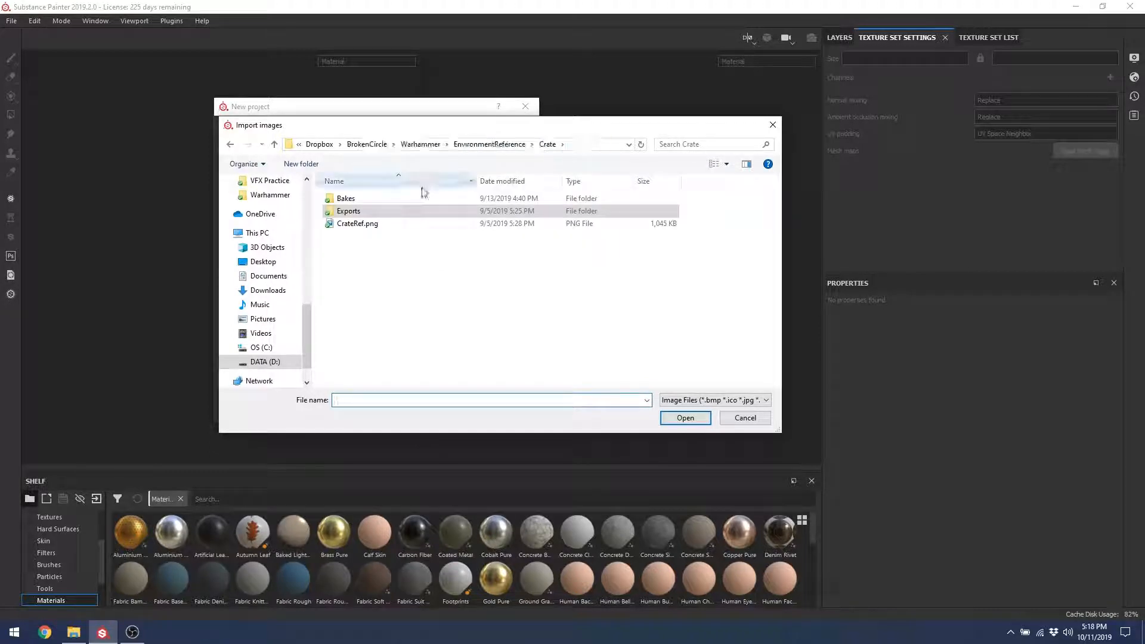
{"action": "double_click", "coordinate": [385, 199]}
{"action": "left_click", "coordinate": [383, 199]}
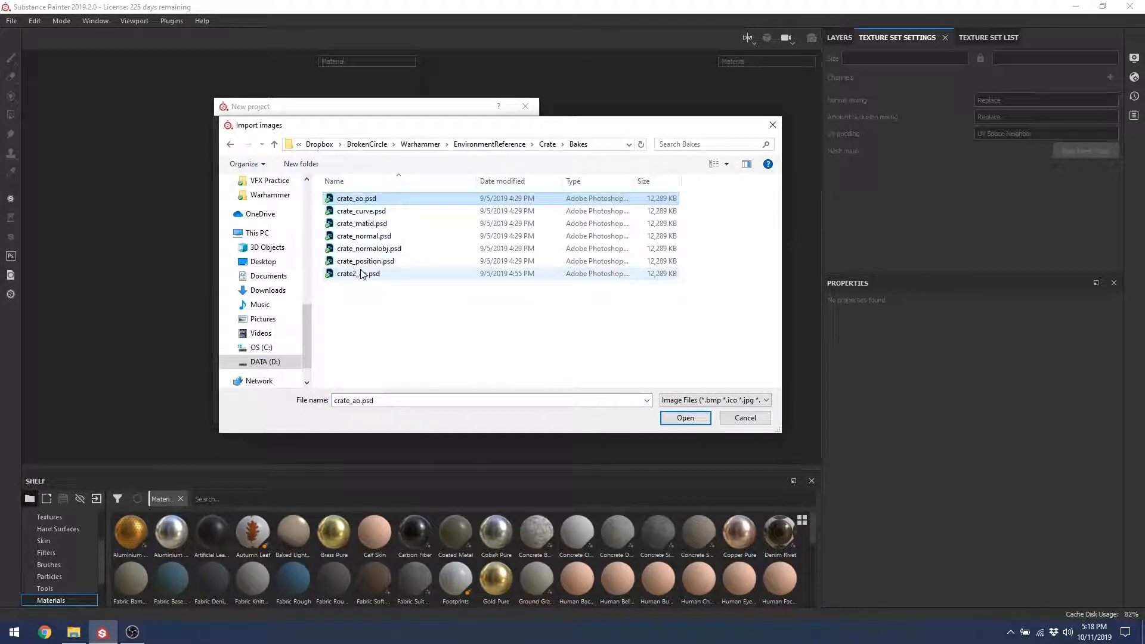
{"action": "left_click", "coordinate": [361, 274], "text": "shift"}
{"action": "left_click", "coordinate": [677, 421]}
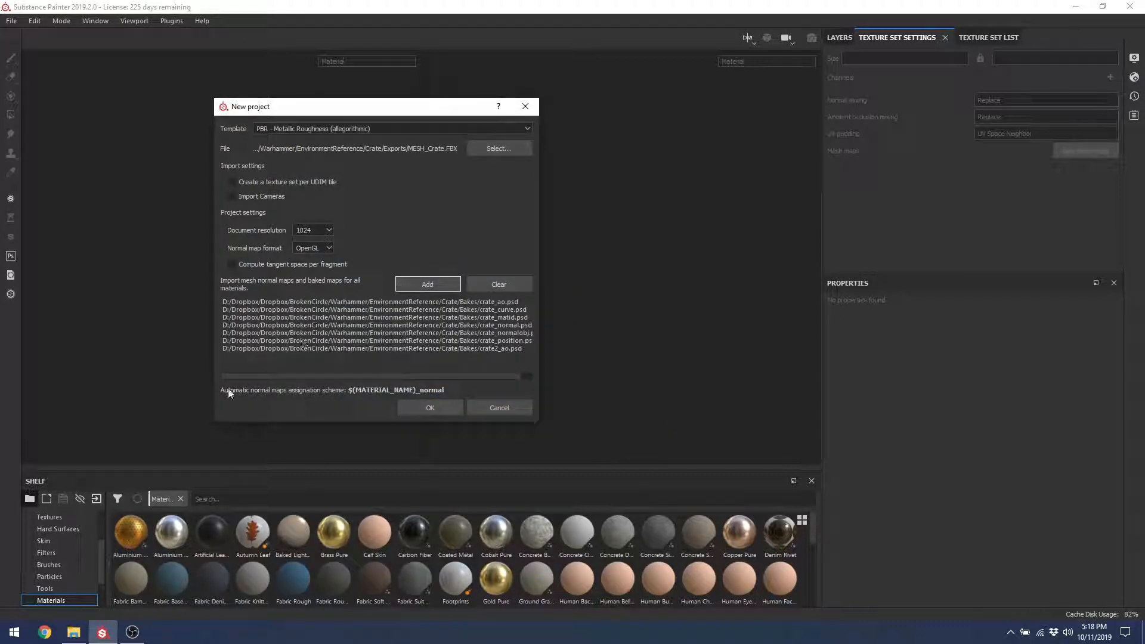
Step: Create the project and orbit and zoom the 3D view to frame the whole crate
{"action": "left_click", "coordinate": [431, 405]}
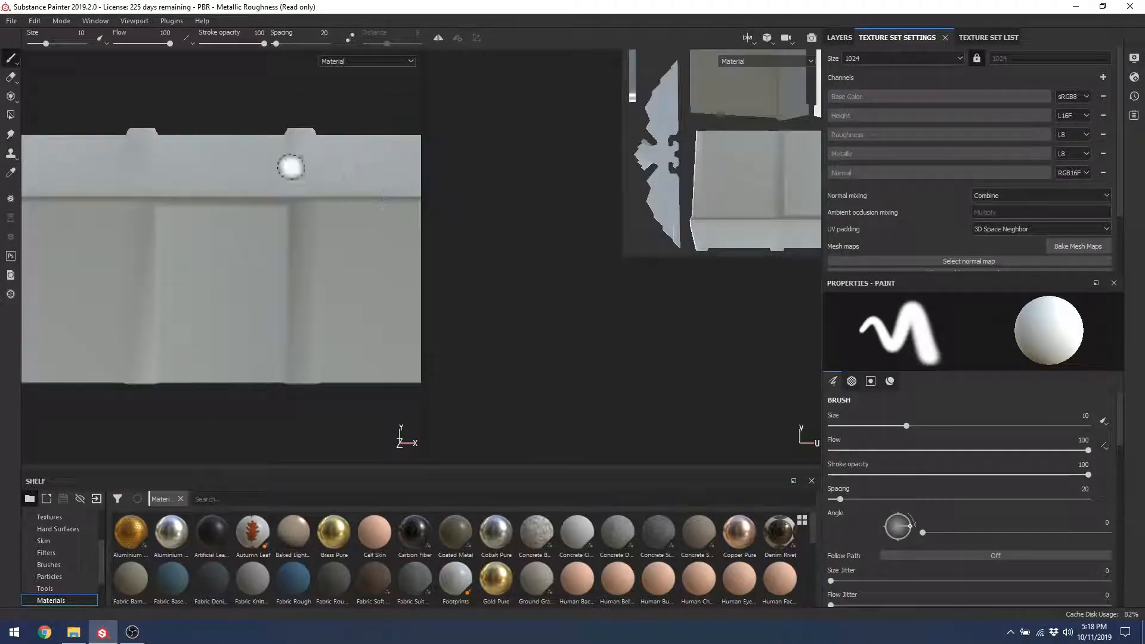
{"action": "left_click_drag", "start_coordinate": [342, 143], "coordinate": [307, 191], "text": "alt"}
{"action": "right_click_drag", "start_coordinate": [307, 191], "coordinate": [252, 78], "text": "alt"}
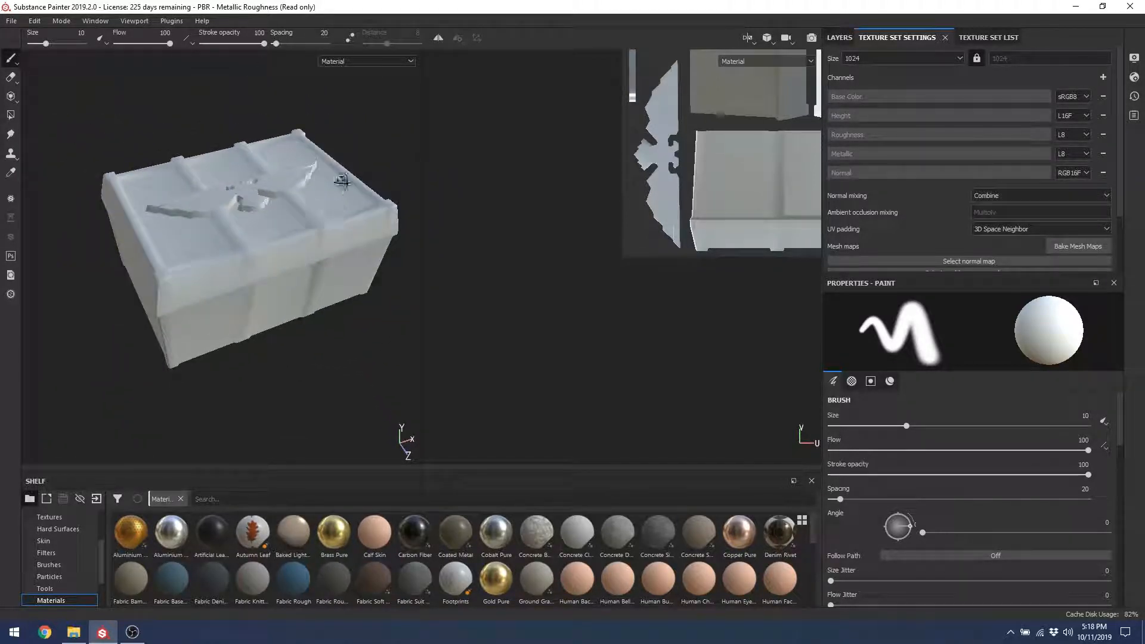
{"action": "left_click_drag", "start_coordinate": [342, 181], "coordinate": [352, 156], "text": "alt"}
{"action": "middle_click_drag", "start_coordinate": [371, 162], "coordinate": [339, 180], "text": "alt"}
Step: Rotate, zoom out and centre the 2D view so the whole UV tile shows
{"action": "left_click_drag", "start_coordinate": [589, 151], "coordinate": [517, 293], "text": "alt"}
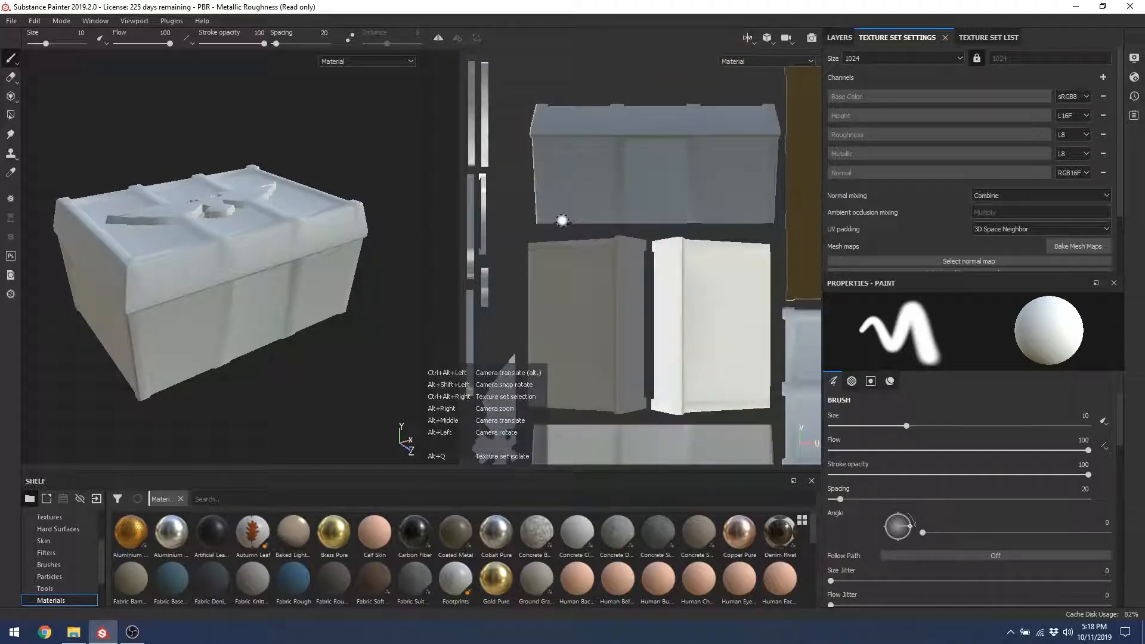
{"action": "right_click_drag", "start_coordinate": [562, 220], "coordinate": [510, 140], "text": "alt"}
{"action": "right_click_drag", "start_coordinate": [663, 234], "coordinate": [591, 134], "text": "alt"}
{"action": "middle_click_drag", "start_coordinate": [749, 263], "coordinate": [691, 233], "text": "alt"}
{"action": "right_click_drag", "start_coordinate": [611, 238], "coordinate": [626, 258], "text": "alt"}
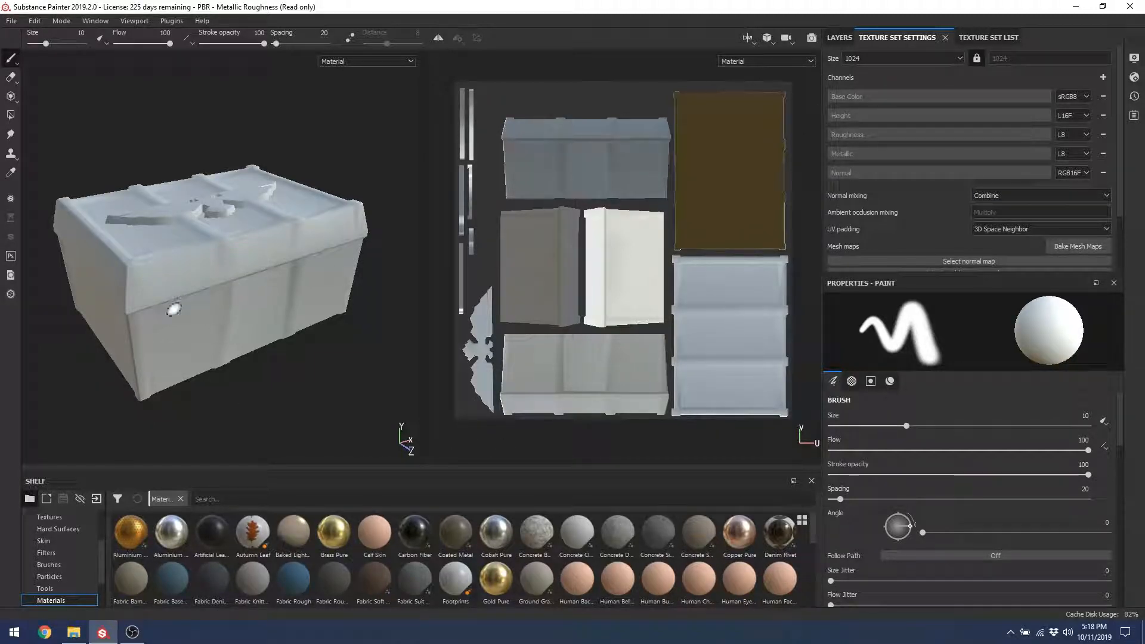
Step: In Texture Set Settings, assign crate_normal as the Normal mesh map and inspect the new detail
{"action": "left_click", "coordinate": [986, 42]}
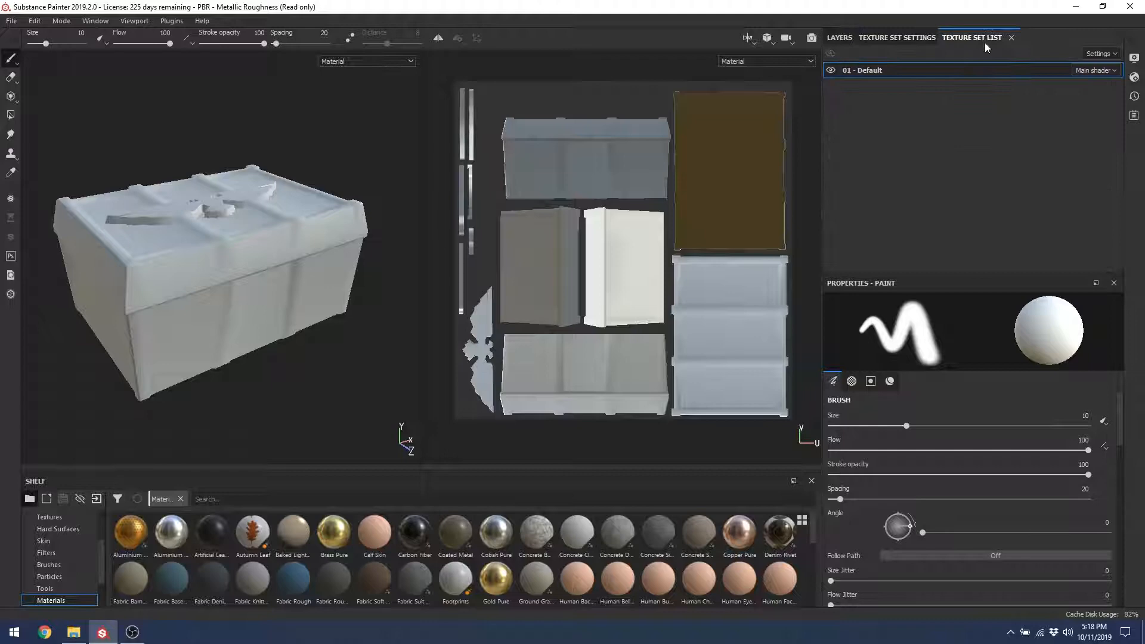
{"action": "left_click", "coordinate": [908, 37]}
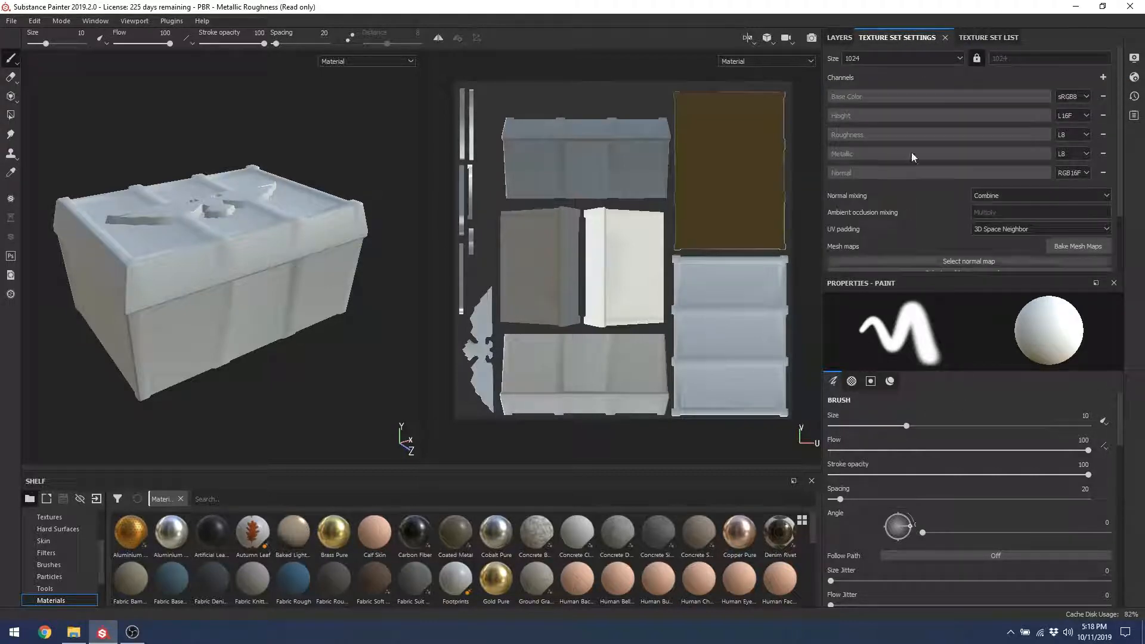
{"action": "scroll", "coordinate": [1122, 120], "scroll_direction": "down", "scroll_amount": 3}
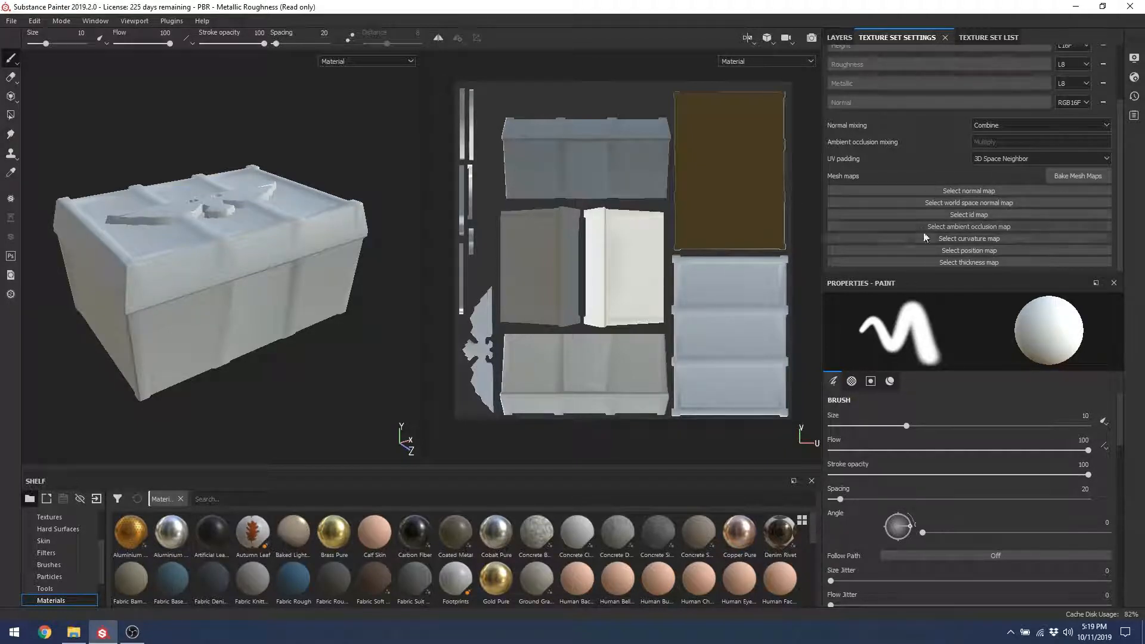
{"action": "left_click", "coordinate": [952, 191]}
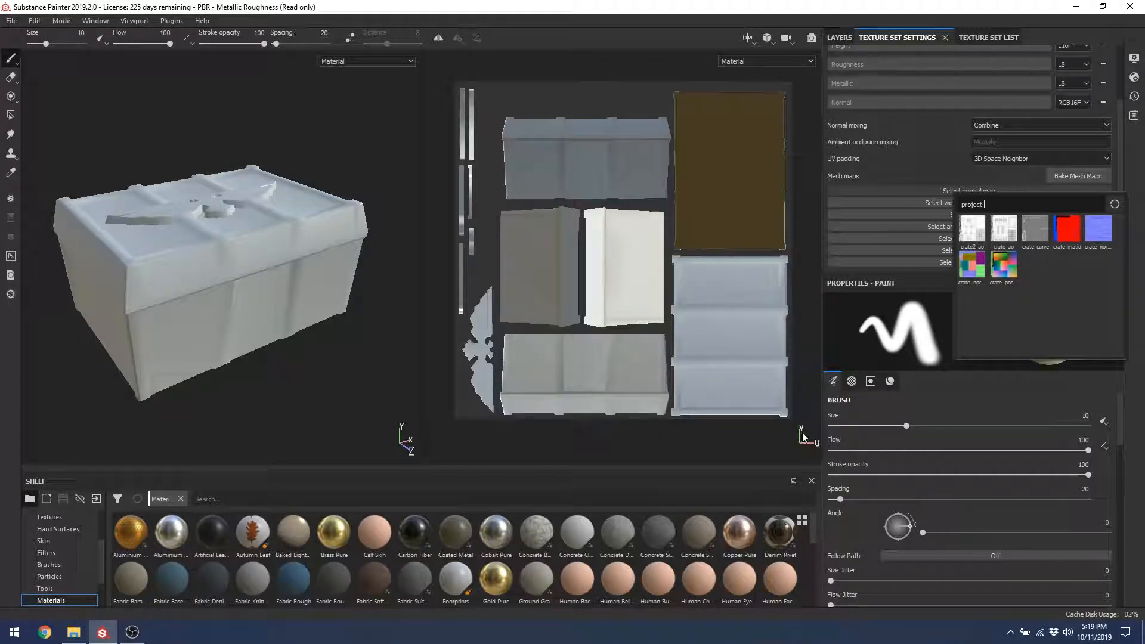
{"action": "left_click", "coordinate": [1094, 234]}
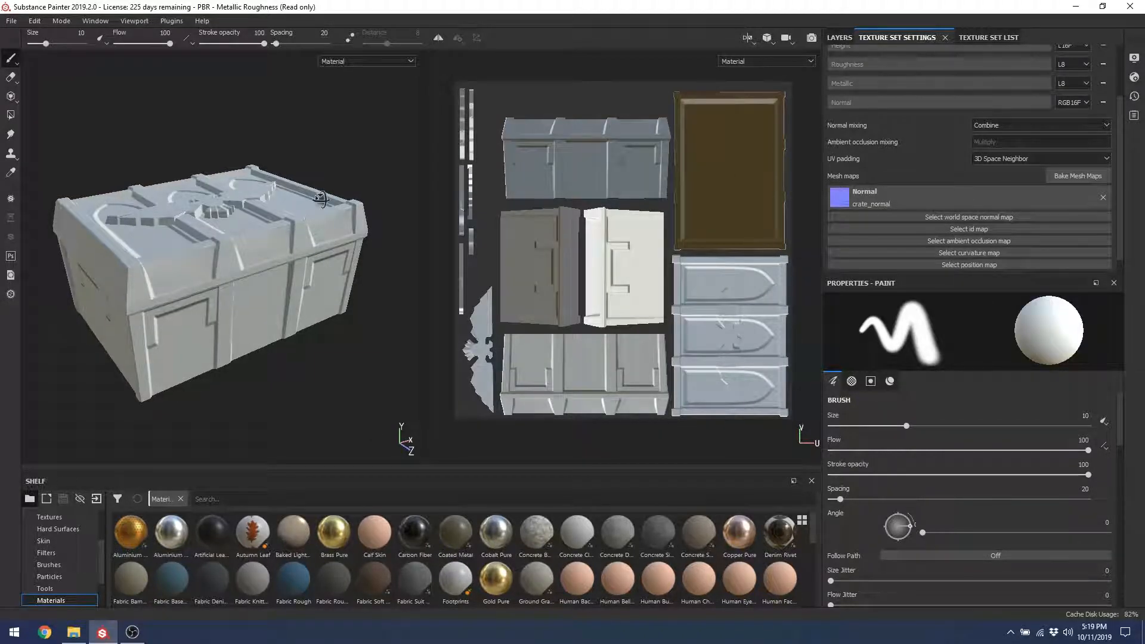
{"action": "mouse_move", "coordinate": [320, 198]}
{"action": "left_mouse_down", "text": "alt"}
{"action": "mouse_move", "coordinate": [269, 226]}
{"action": "mouse_move", "coordinate": [455, 175]}
{"action": "mouse_move", "coordinate": [334, 146]}
{"action": "mouse_move", "coordinate": [328, 312]}
{"action": "mouse_move", "coordinate": [338, 203]}
{"action": "left_mouse_up", "text": "alt"}
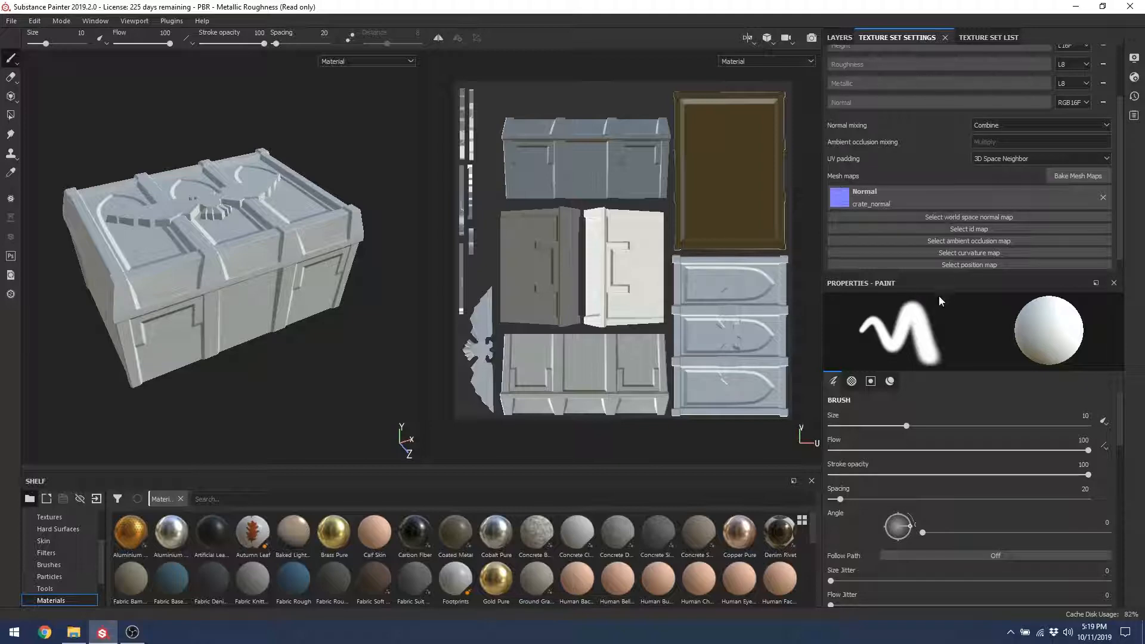
Step: Assign crate_normalobj as the world space normal map and crate_matid as the ID map
{"action": "left_click", "coordinate": [932, 266]}
{"action": "left_click", "coordinate": [965, 219]}
{"action": "left_click", "coordinate": [966, 219]}
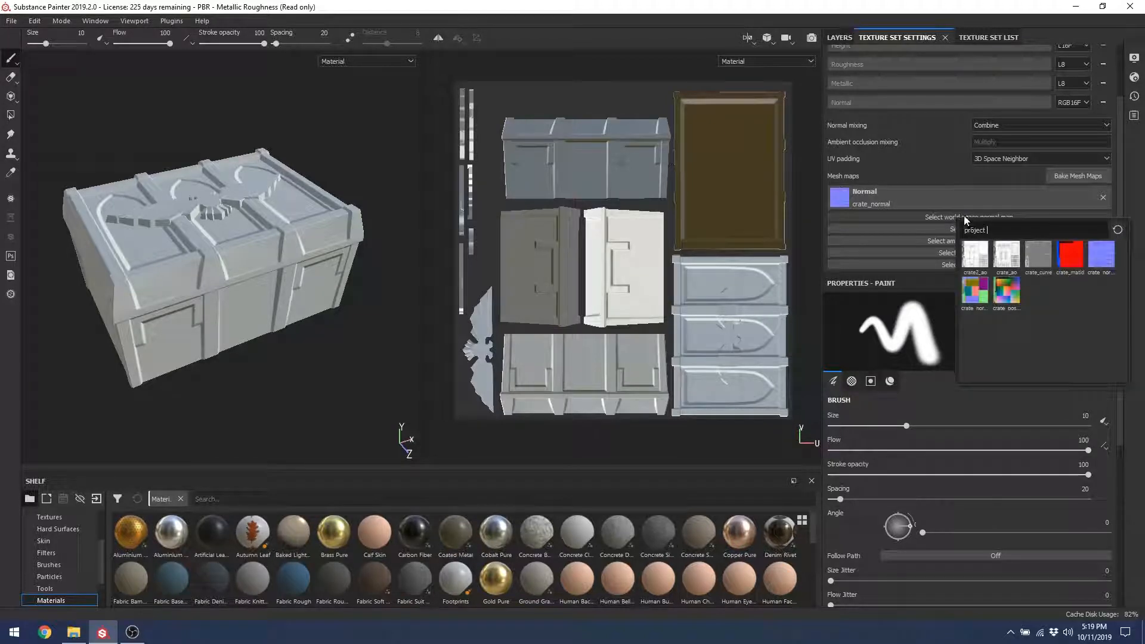
{"action": "left_click", "coordinate": [975, 291]}
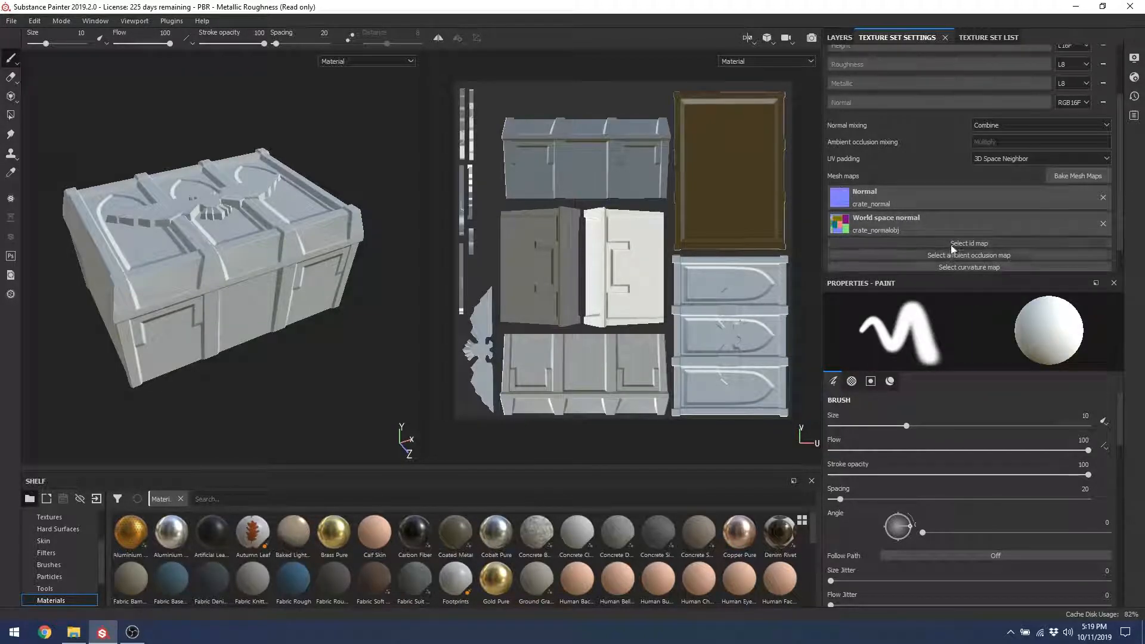
{"action": "left_click", "coordinate": [953, 246]}
{"action": "left_click", "coordinate": [1059, 284]}
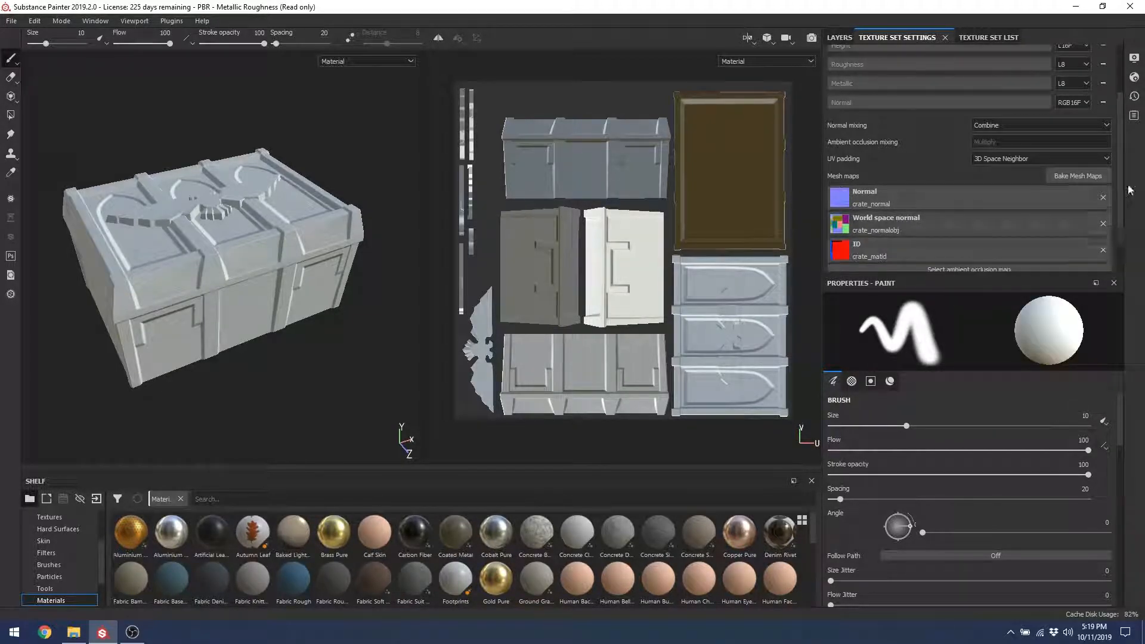
Step: Assign crate_ao as the ambient occlusion map and crate_curve as the curvature map
{"action": "scroll", "coordinate": [1121, 190], "scroll_direction": "down", "scroll_amount": 1}
{"action": "left_click", "coordinate": [953, 227]}
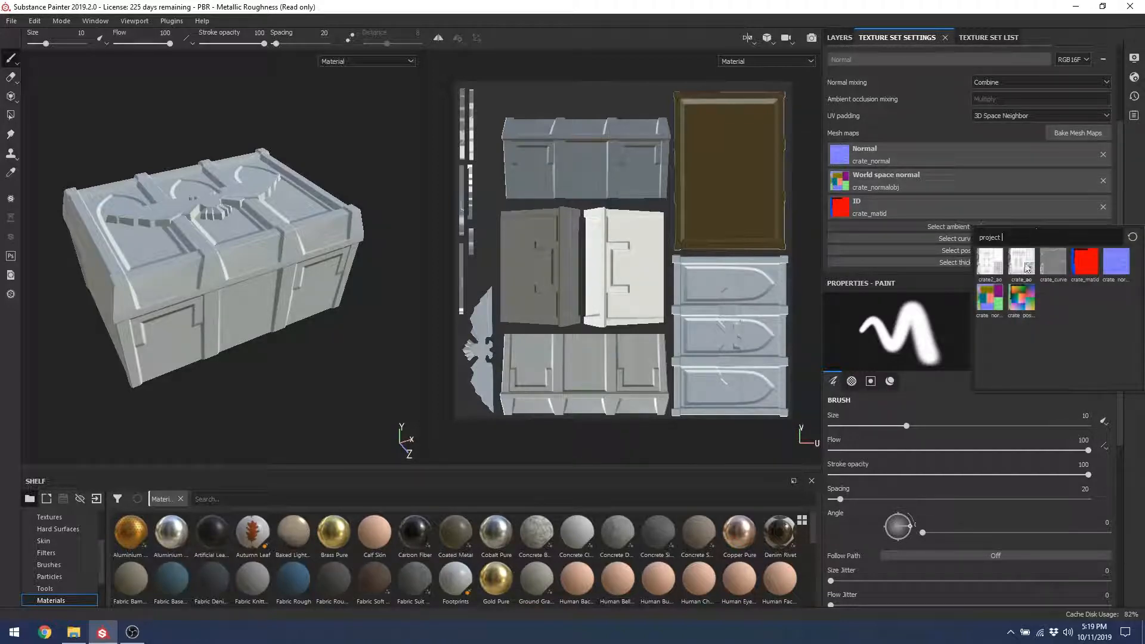
{"action": "left_click", "coordinate": [1028, 266]}
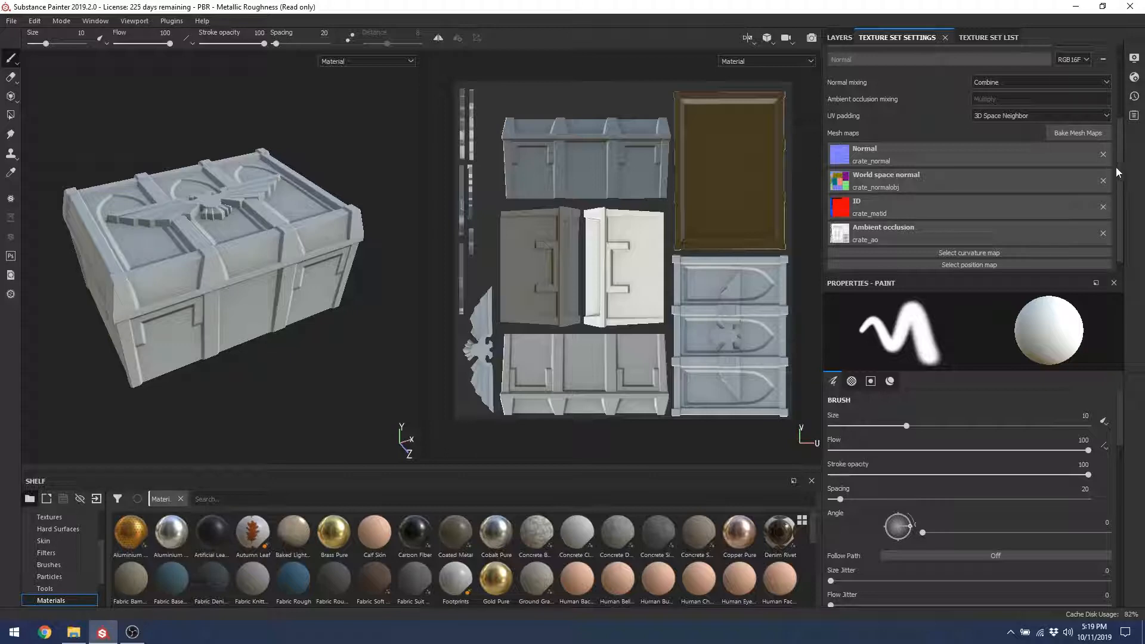
{"action": "scroll", "coordinate": [1122, 239], "scroll_direction": "down", "scroll_amount": 1}
{"action": "left_click", "coordinate": [1034, 238]}
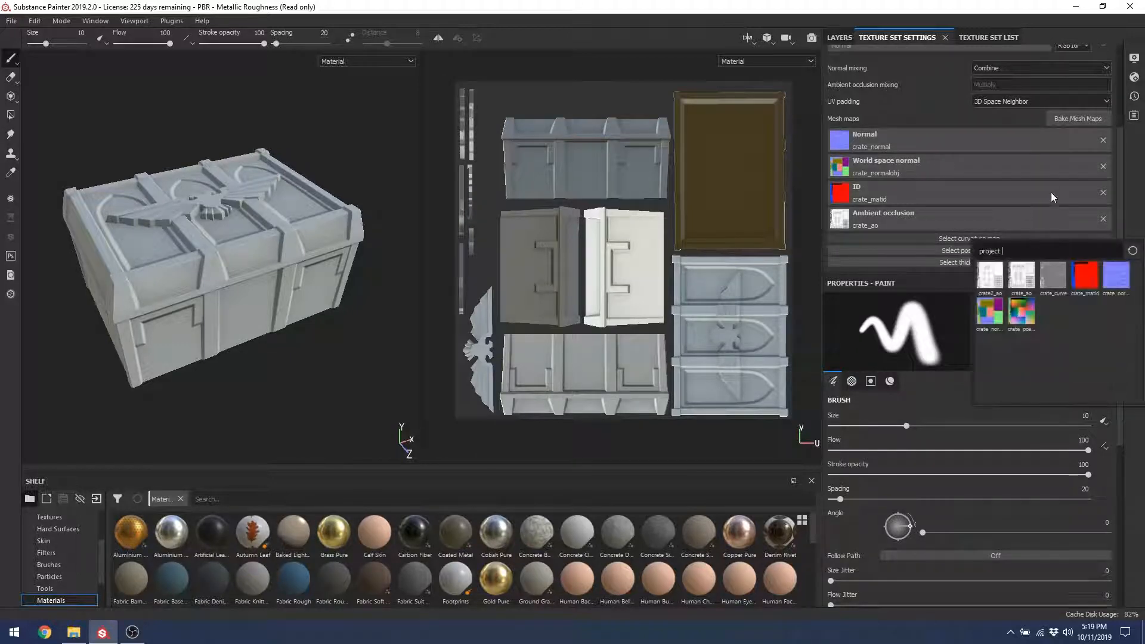
{"action": "left_click", "coordinate": [1052, 274]}
Step: Assign crate_position as the position map and review the full mesh map list
{"action": "scroll", "coordinate": [1120, 183], "scroll_direction": "down", "scroll_amount": 1}
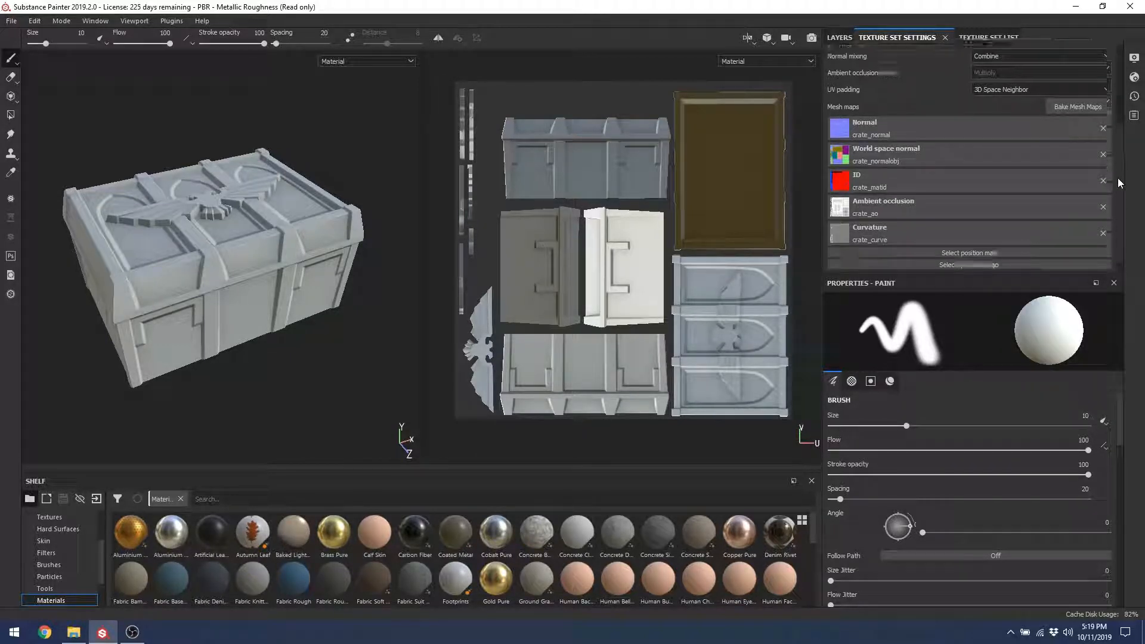
{"action": "left_click", "coordinate": [1004, 251]}
{"action": "left_click", "coordinate": [1020, 320]}
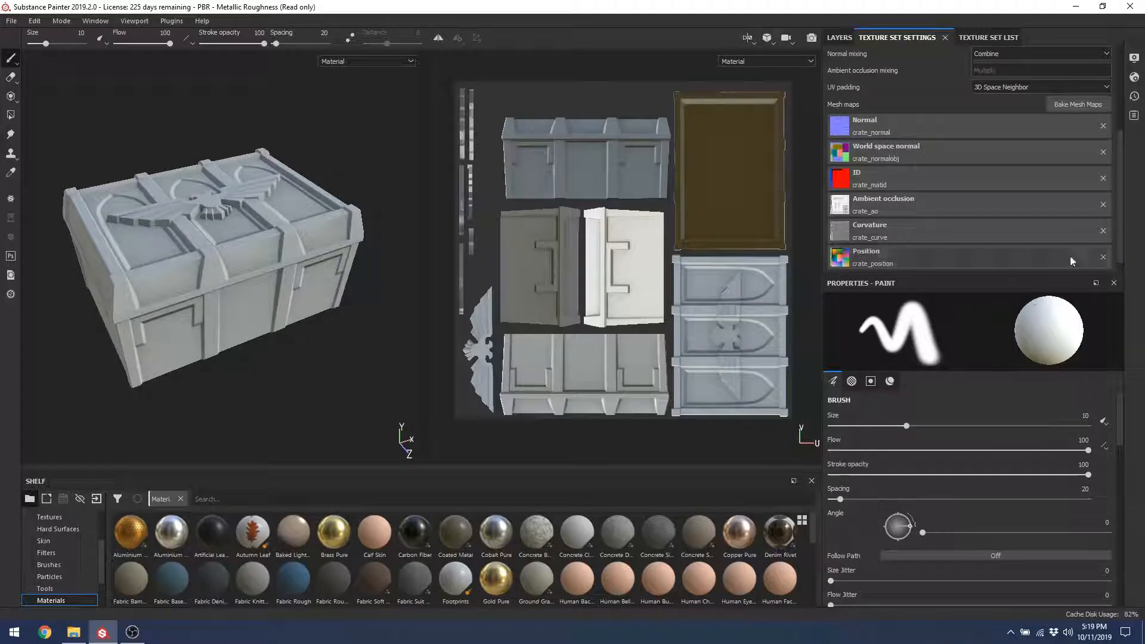
{"action": "scroll", "coordinate": [1116, 242], "scroll_direction": "down", "scroll_amount": 1}
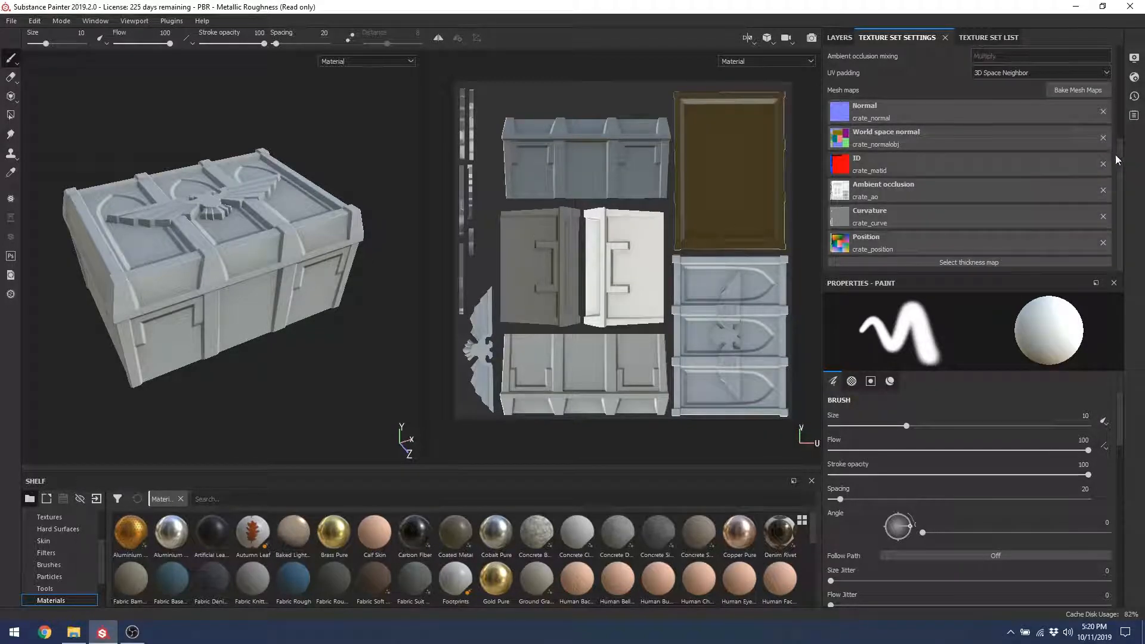
{"action": "scroll", "coordinate": [1120, 143], "scroll_direction": "up", "scroll_amount": 4}
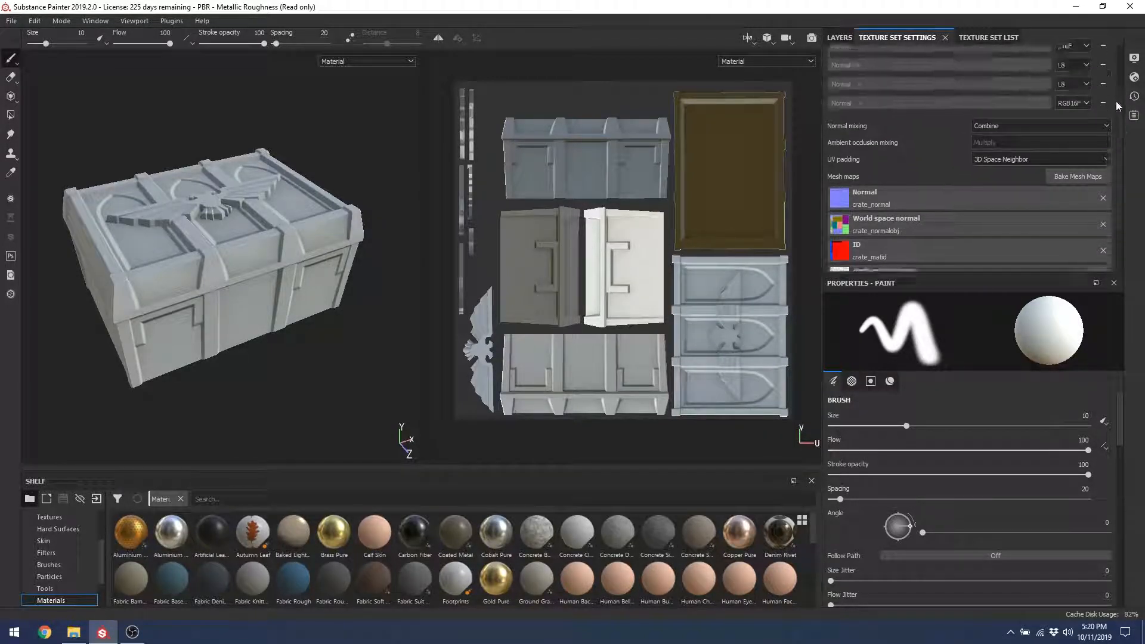
{"action": "scroll", "coordinate": [1114, 124], "scroll_direction": "down", "scroll_amount": 3}
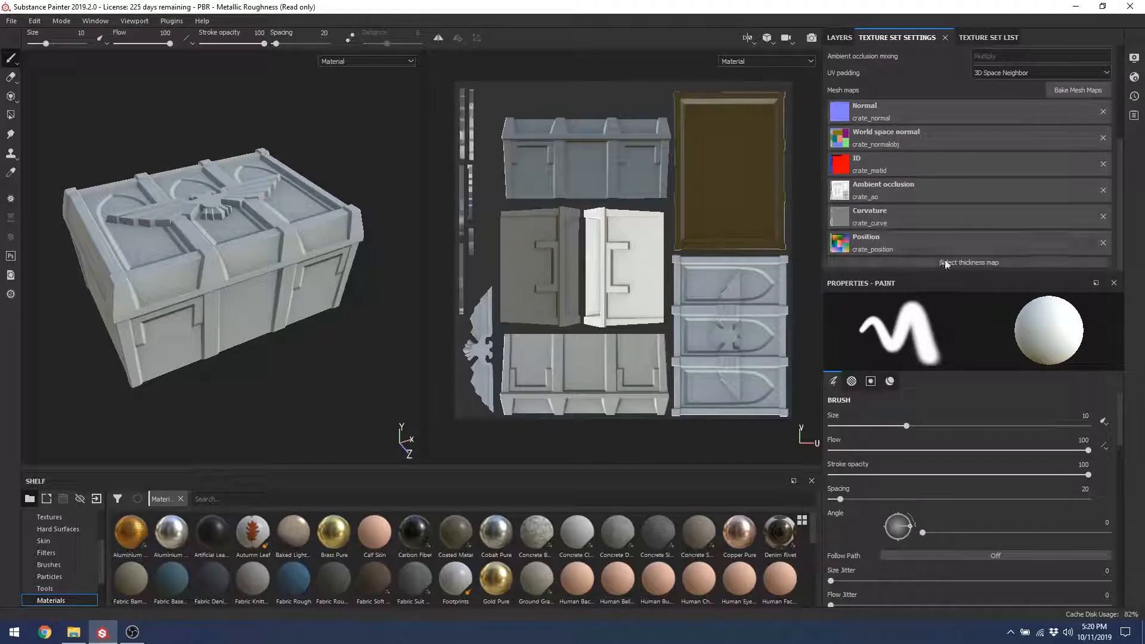
{"action": "scroll", "coordinate": [1110, 162], "scroll_direction": "up", "scroll_amount": 4}
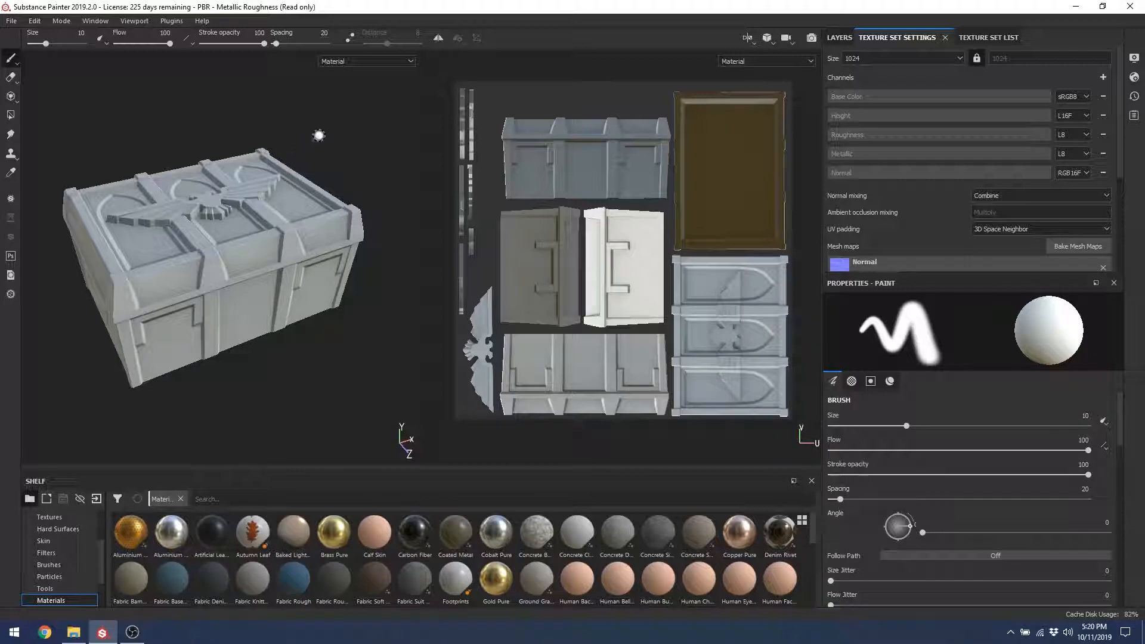
Step: Frame the crate with F and delete the Height channel from the texture set
{"action": "left_click_drag", "start_coordinate": [301, 144], "coordinate": [291, 203], "text": "alt"}
{"action": "right_click_drag", "start_coordinate": [291, 203], "coordinate": [240, 344], "text": "alt"}
{"action": "left_click_drag", "start_coordinate": [229, 283], "coordinate": [257, 243], "text": "alt"}
{"action": "key", "text": "f"}
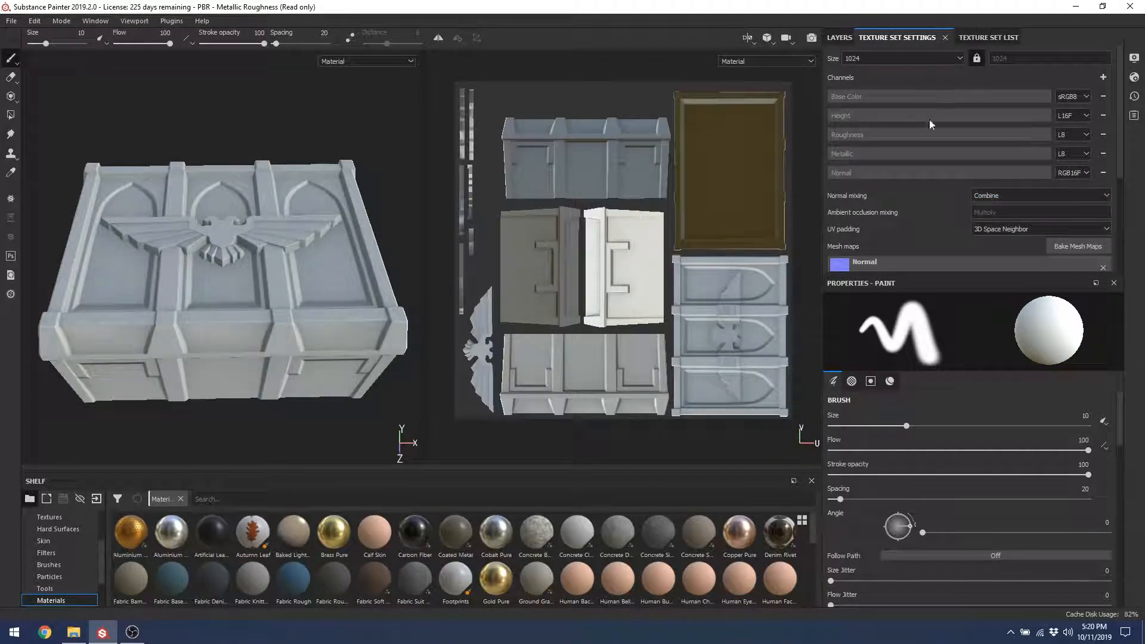
{"action": "left_click", "coordinate": [1102, 117]}
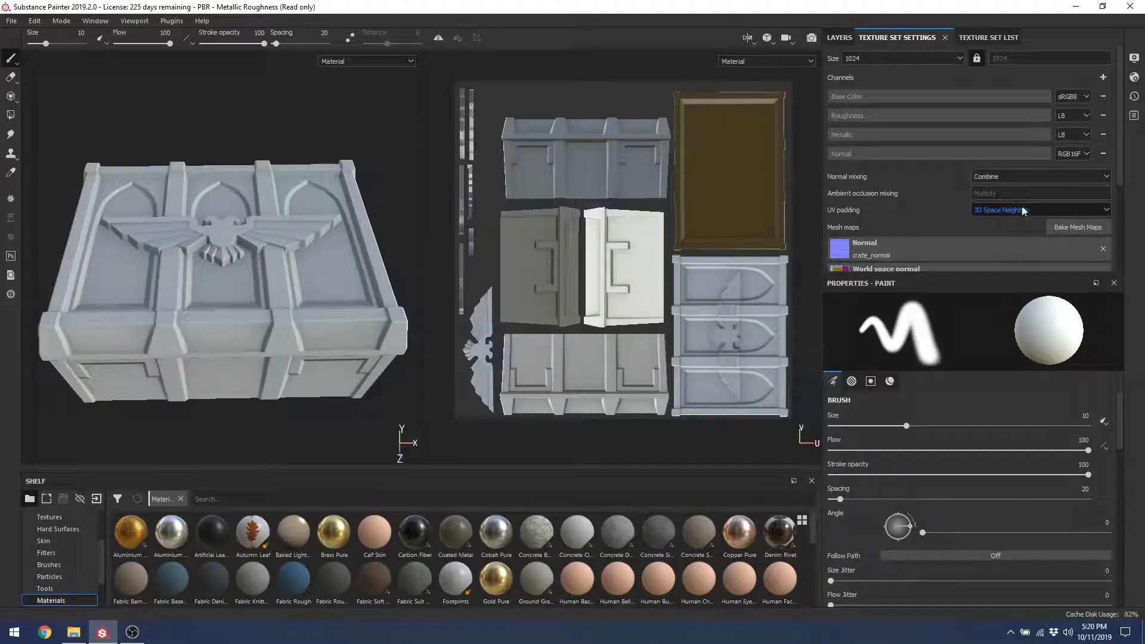
{"action": "scroll", "coordinate": [1112, 208], "scroll_direction": "down", "scroll_amount": 5}
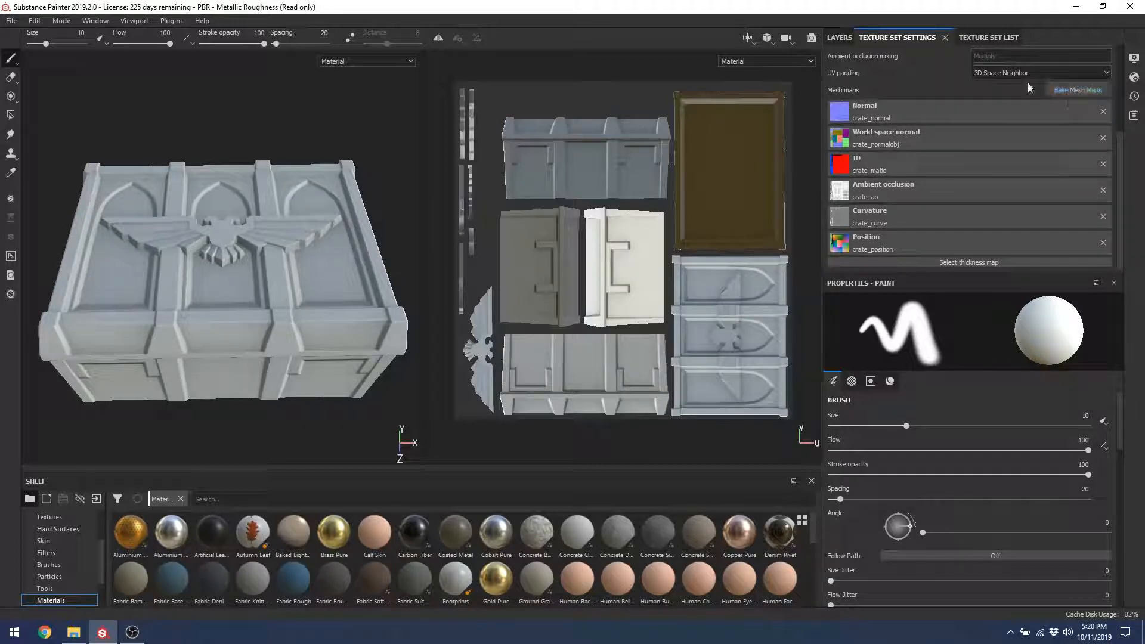
Step: Load Crate_High.FBX as the high definition bake mesh, review parameters, then cancel without baking
{"action": "left_click", "coordinate": [1072, 87]}
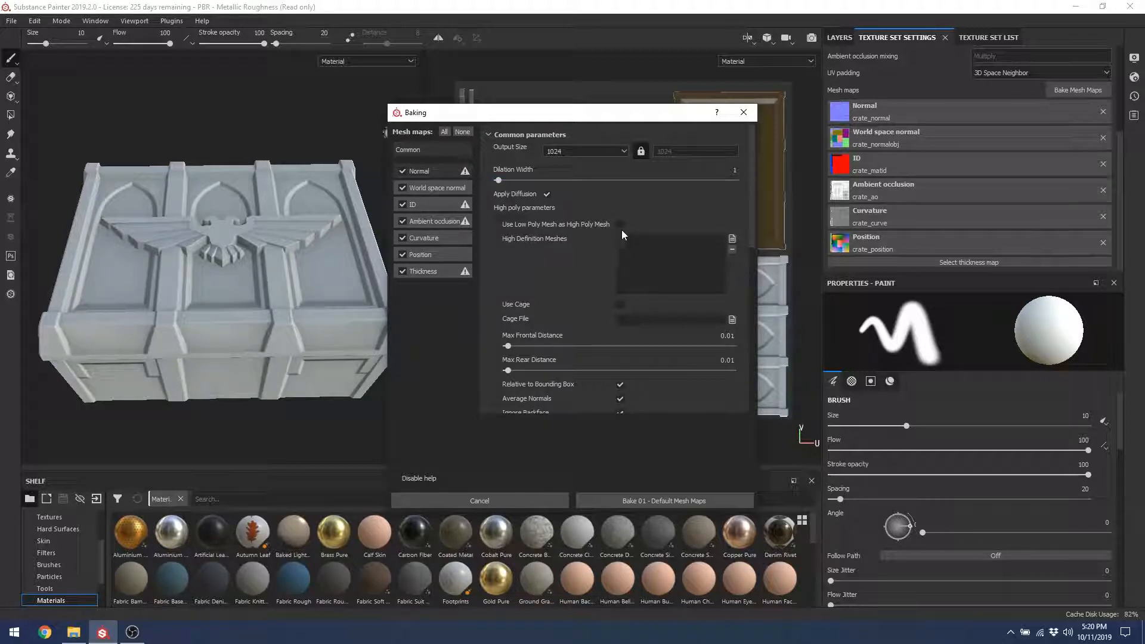
{"action": "left_click", "coordinate": [733, 239]}
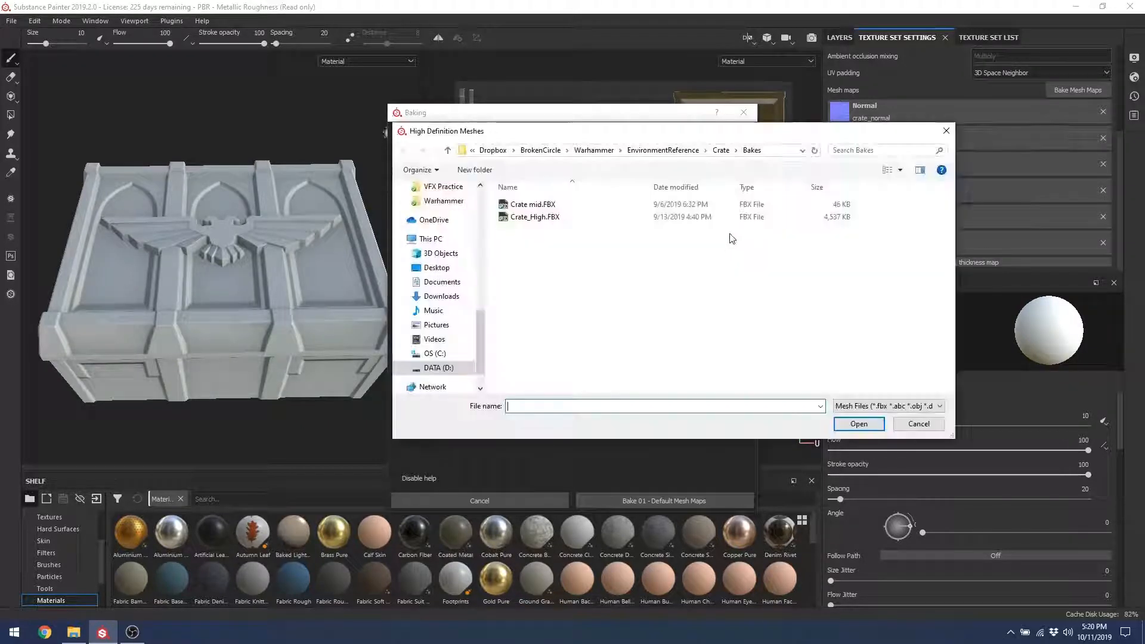
{"action": "double_click", "coordinate": [567, 217]}
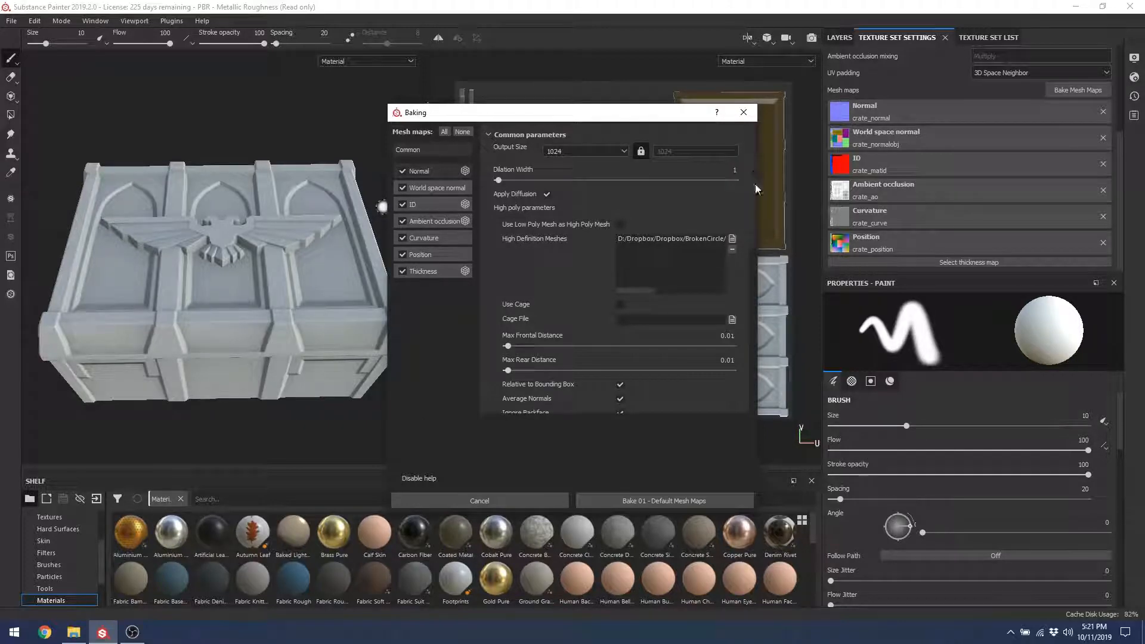
{"action": "scroll", "coordinate": [749, 233], "scroll_direction": "down", "scroll_amount": 6}
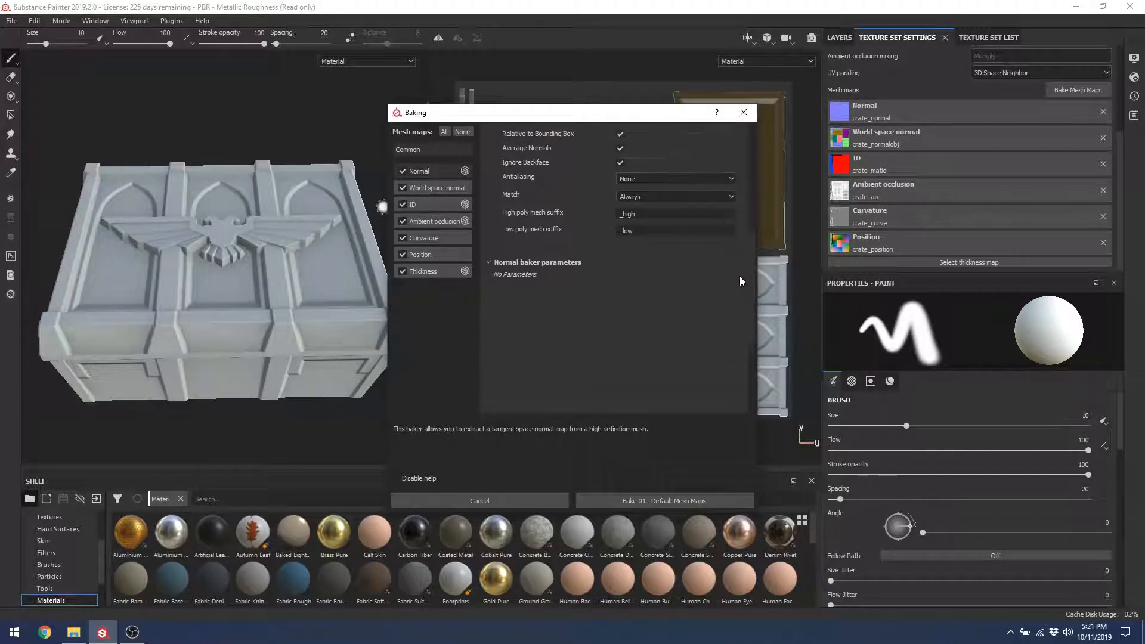
{"action": "scroll", "coordinate": [741, 281], "scroll_direction": "up", "scroll_amount": 6}
{"action": "mouse_move", "coordinate": [752, 157]}
{"action": "left_mouse_down"}
{"action": "mouse_move", "coordinate": [749, 187]}
{"action": "mouse_move", "coordinate": [748, 175]}
{"action": "left_mouse_up"}
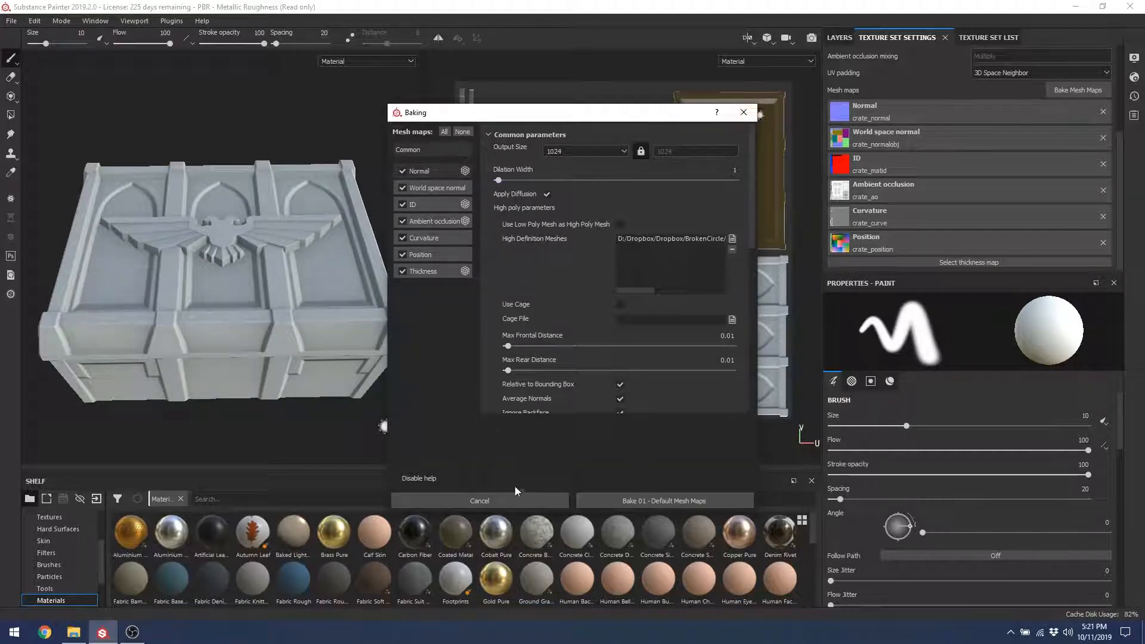
{"action": "left_click", "coordinate": [507, 503]}
Step: In the layer stack, select Layer 1 and add a new paint layer, Layer 2, above it
{"action": "left_click", "coordinate": [839, 38]}
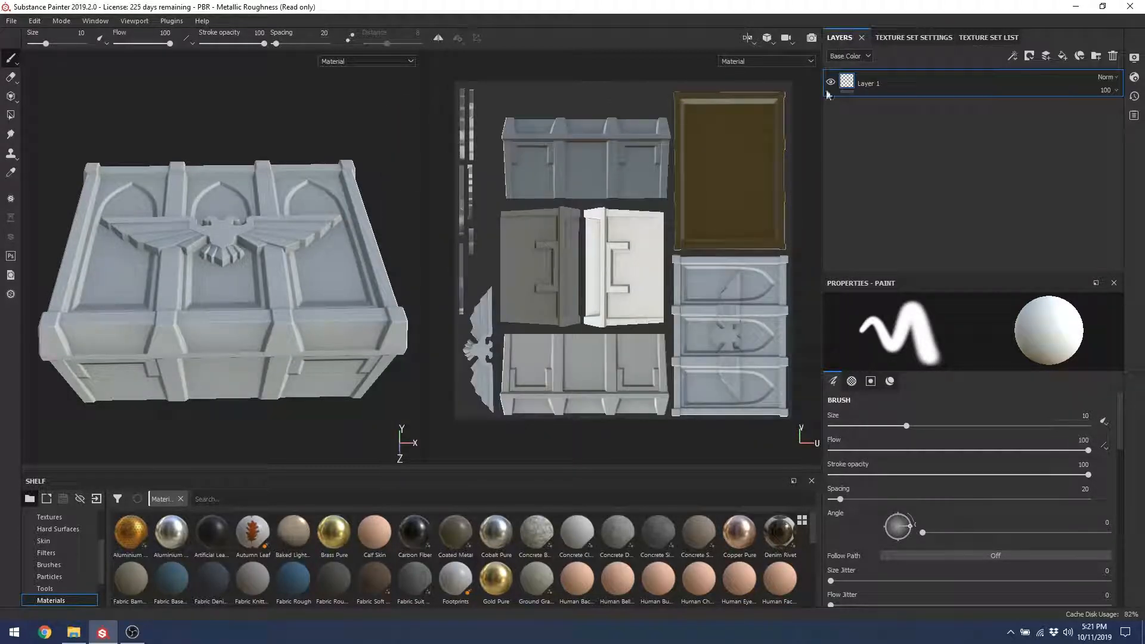
{"action": "left_click_drag", "start_coordinate": [271, 350], "coordinate": [613, 143], "text": "alt"}
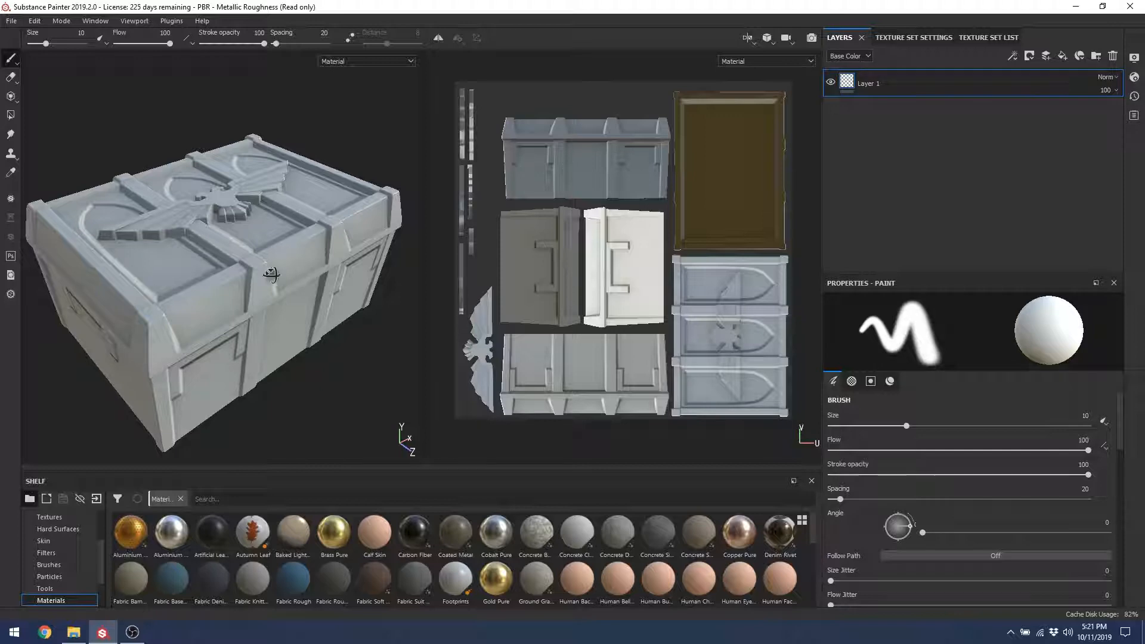
{"action": "left_click_drag", "start_coordinate": [272, 274], "coordinate": [268, 287], "text": "alt"}
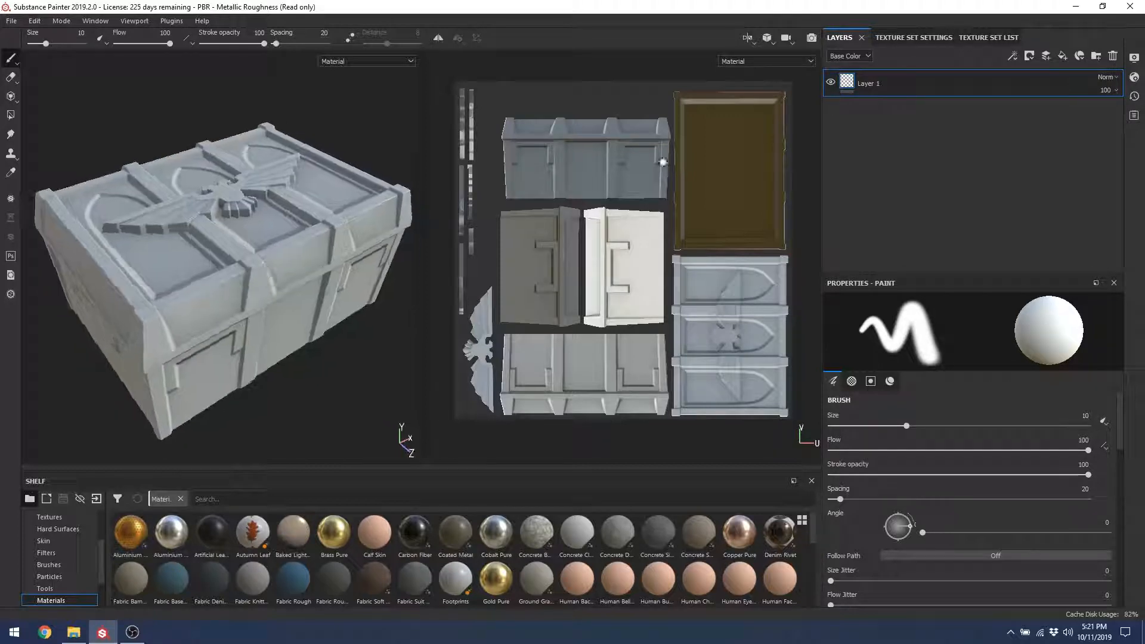
{"action": "left_click", "coordinate": [846, 87]}
{"action": "left_click", "coordinate": [1046, 57]}
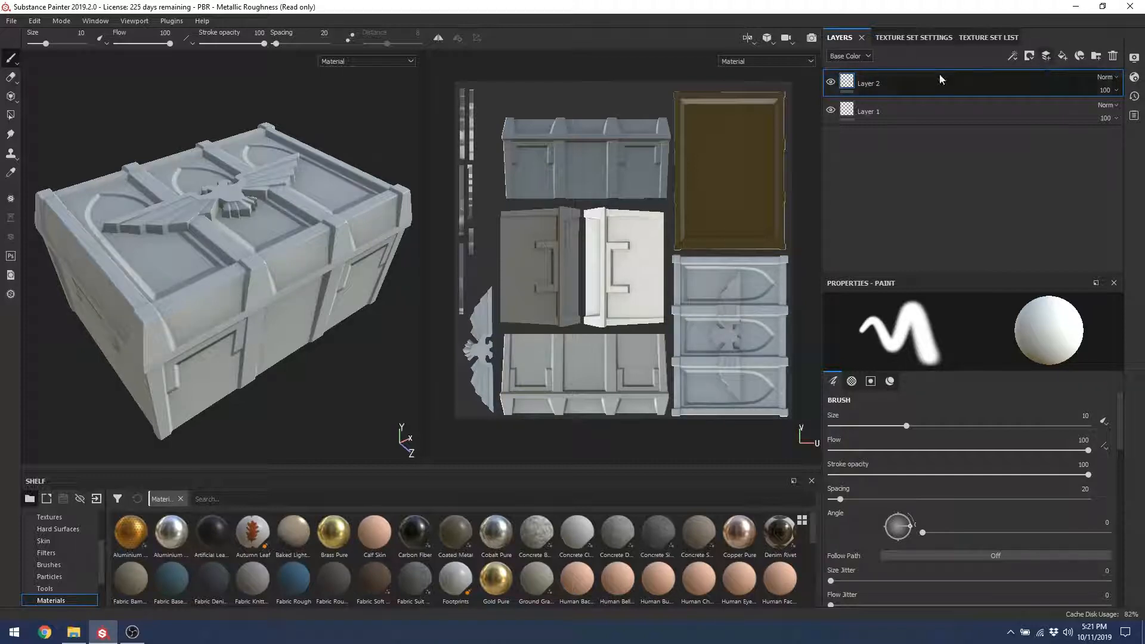
Step: Paint white looping test strokes over the crate's front, lid and left side
{"action": "mouse_move", "coordinate": [266, 235]}
{"action": "left_mouse_down"}
{"action": "mouse_move", "coordinate": [257, 312]}
{"action": "mouse_move", "coordinate": [318, 237]}
{"action": "mouse_move", "coordinate": [256, 176]}
{"action": "left_mouse_up"}
{"action": "scroll", "coordinate": [256, 176], "scroll_direction": "down", "scroll_amount": 2}
{"action": "mouse_move", "coordinate": [256, 176]}
{"action": "left_mouse_down"}
{"action": "mouse_move", "coordinate": [208, 205]}
{"action": "mouse_move", "coordinate": [234, 295]}
{"action": "mouse_move", "coordinate": [254, 301]}
{"action": "left_mouse_up"}
{"action": "mouse_move", "coordinate": [555, 325]}
{"action": "left_mouse_down"}
{"action": "mouse_move", "coordinate": [719, 268]}
{"action": "mouse_move", "coordinate": [648, 221]}
{"action": "left_mouse_up"}
{"action": "left_click_drag", "start_coordinate": [248, 237], "coordinate": [146, 294], "text": "alt"}
{"action": "middle_click_drag", "start_coordinate": [146, 294], "coordinate": [253, 249], "text": "alt"}
{"action": "left_click_drag", "start_coordinate": [253, 249], "coordinate": [314, 212], "text": "alt"}
{"action": "mouse_move", "coordinate": [223, 255]}
{"action": "left_mouse_down"}
{"action": "mouse_move", "coordinate": [179, 292]}
{"action": "mouse_move", "coordinate": [198, 412]}
{"action": "mouse_move", "coordinate": [158, 298]}
{"action": "mouse_move", "coordinate": [272, 350]}
{"action": "left_mouse_up"}
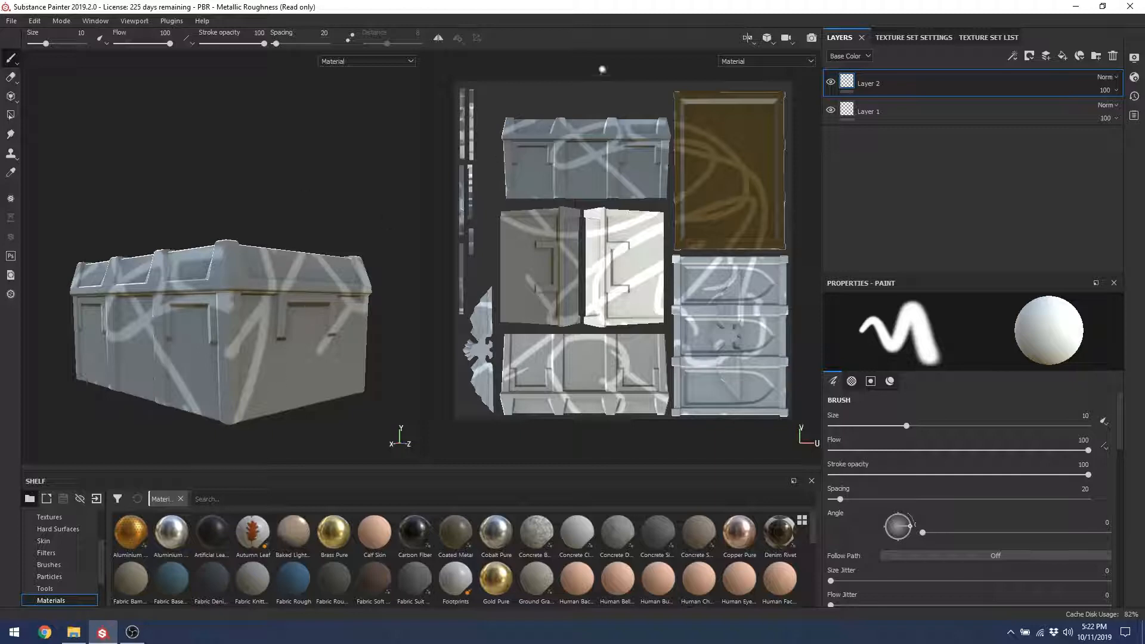
Step: Paint strokes across the lid area of the texture and orbit to inspect the brown underside
{"action": "left_click_drag", "start_coordinate": [305, 239], "coordinate": [236, 293], "text": "alt"}
{"action": "scroll", "coordinate": [322, 385], "scroll_direction": "up", "scroll_amount": 5}
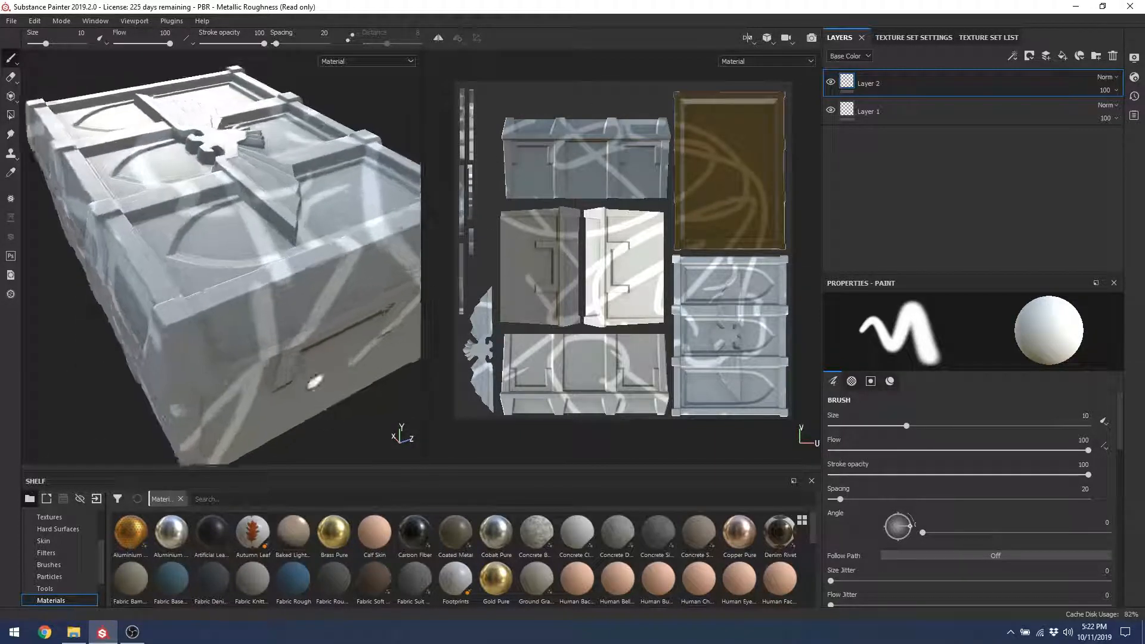
{"action": "mouse_move", "coordinate": [740, 234]}
{"action": "left_mouse_down"}
{"action": "mouse_move", "coordinate": [739, 289]}
{"action": "mouse_move", "coordinate": [747, 183]}
{"action": "left_mouse_up"}
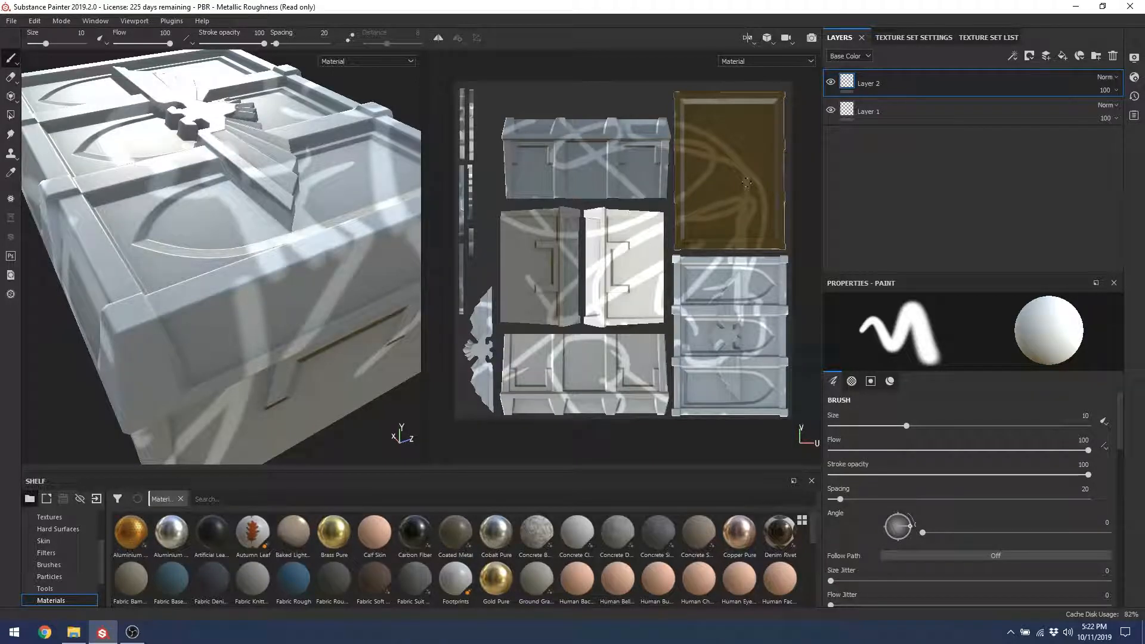
{"action": "scroll", "coordinate": [701, 217], "scroll_direction": "up", "scroll_amount": 5}
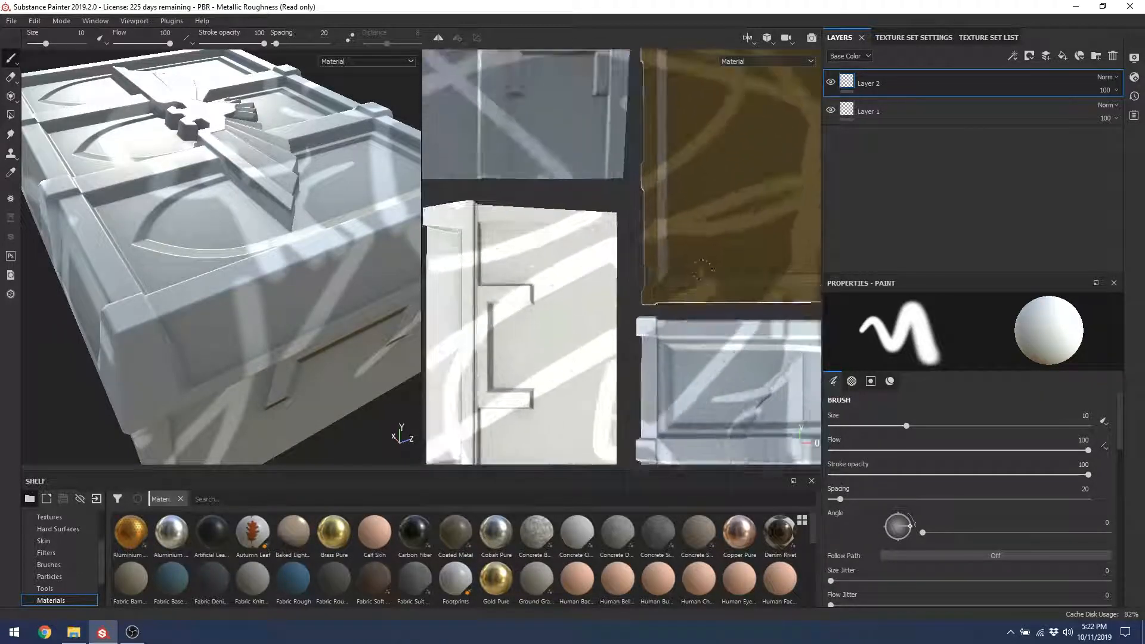
{"action": "scroll", "coordinate": [684, 239], "scroll_direction": "down", "scroll_amount": 3}
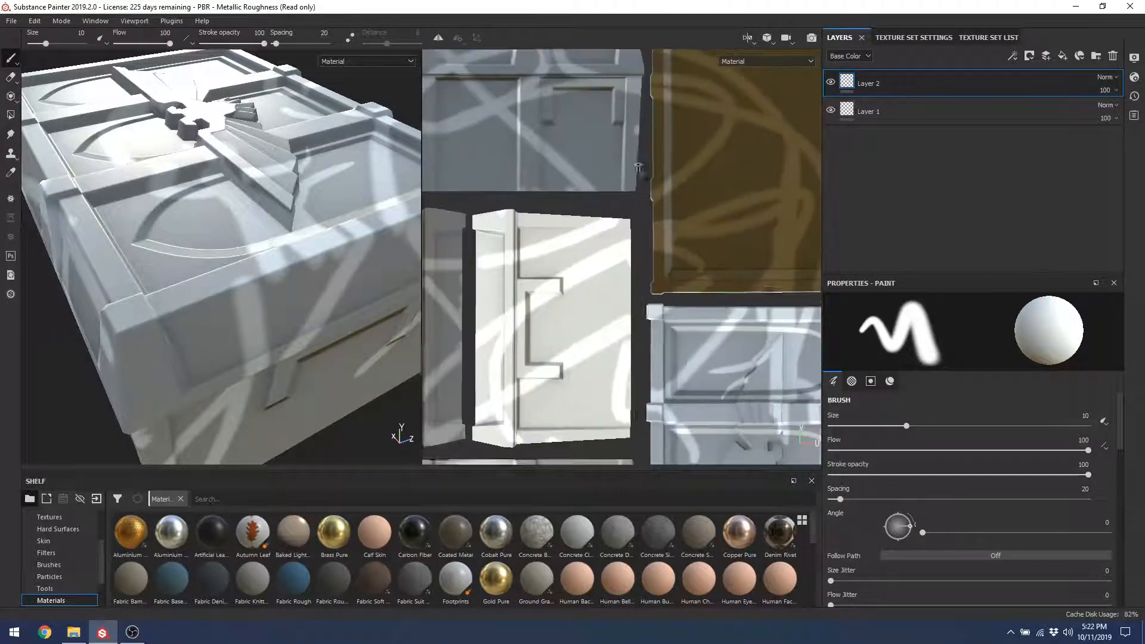
{"action": "left_click_drag", "start_coordinate": [277, 366], "coordinate": [283, 281], "text": "alt"}
{"action": "right_click_drag", "start_coordinate": [235, 214], "coordinate": [245, 389], "text": "alt"}
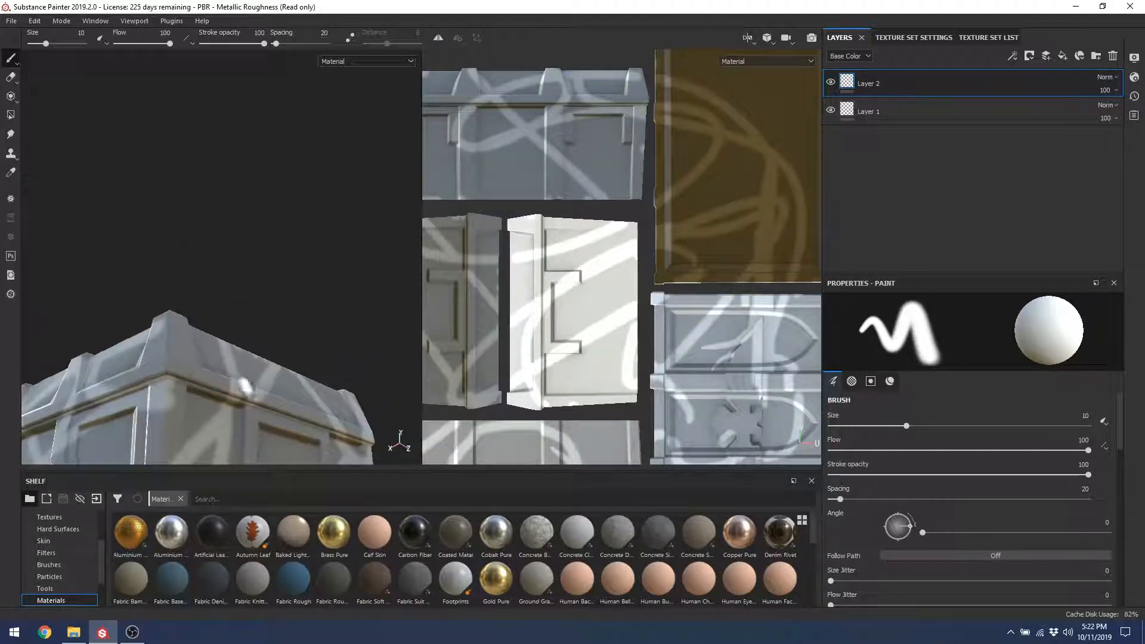
{"action": "left_click_drag", "start_coordinate": [232, 417], "coordinate": [320, 404], "text": "alt"}
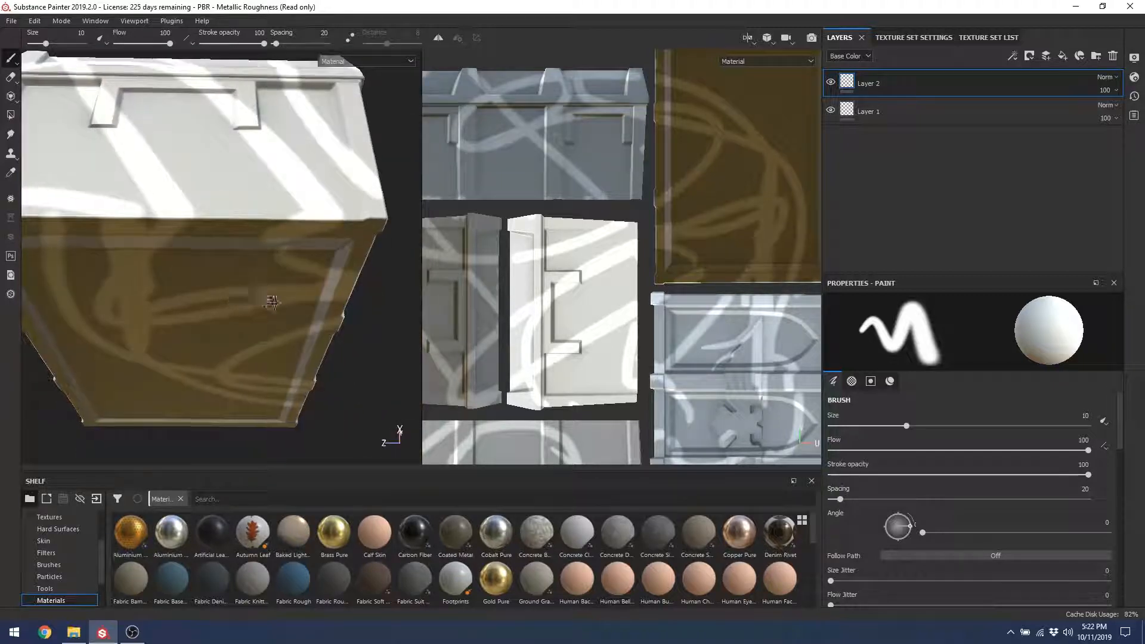
{"action": "left_click_drag", "start_coordinate": [263, 299], "coordinate": [94, 309], "text": "alt"}
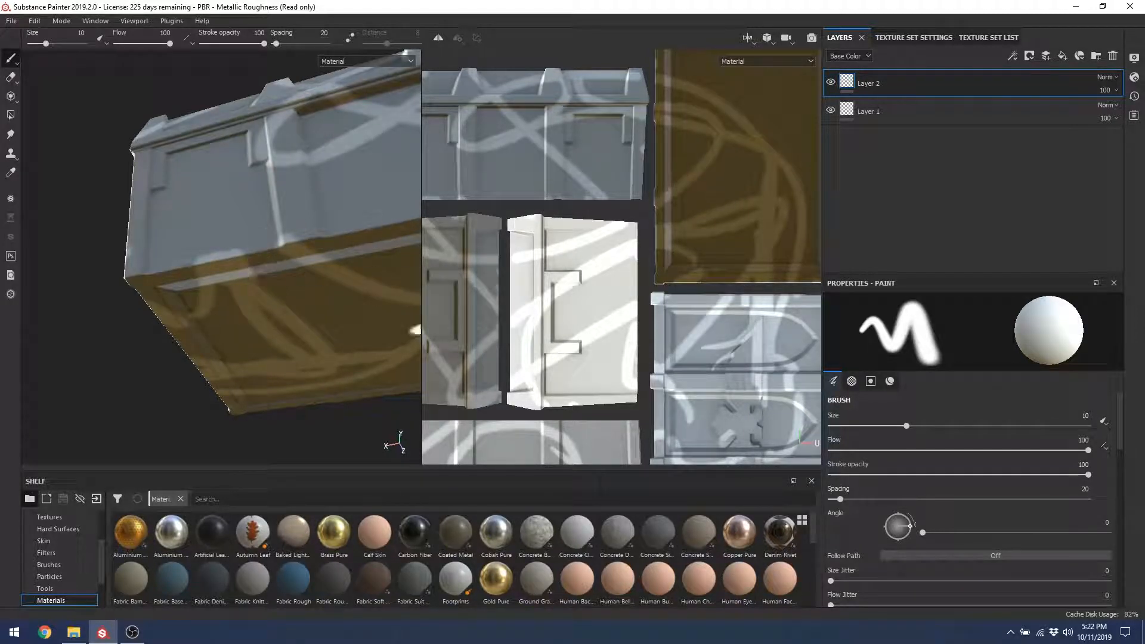
Step: Straighten, pan and zoom out the 2D texture view to show the whole sheet
{"action": "left_click_drag", "start_coordinate": [652, 323], "coordinate": [642, 257], "text": "alt"}
{"action": "mouse_move", "coordinate": [517, 338]}
{"action": "middle_mouse_down", "text": "alt"}
{"action": "mouse_move", "coordinate": [729, 160]}
{"action": "mouse_move", "coordinate": [534, 165]}
{"action": "mouse_move", "coordinate": [482, 180]}
{"action": "mouse_move", "coordinate": [611, 356]}
{"action": "mouse_move", "coordinate": [593, 366]}
{"action": "middle_mouse_up", "text": "alt"}
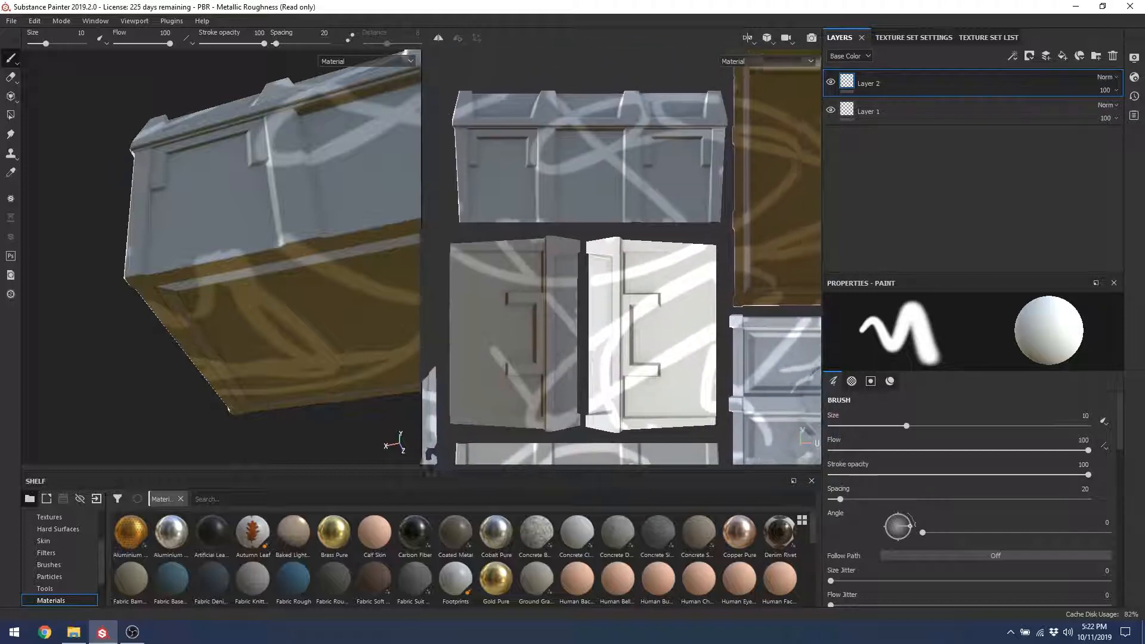
{"action": "mouse_move", "coordinate": [503, 213]}
{"action": "left_mouse_down"}
{"action": "mouse_move", "coordinate": [515, 202]}
{"action": "mouse_move", "coordinate": [523, 229]}
{"action": "left_mouse_up"}
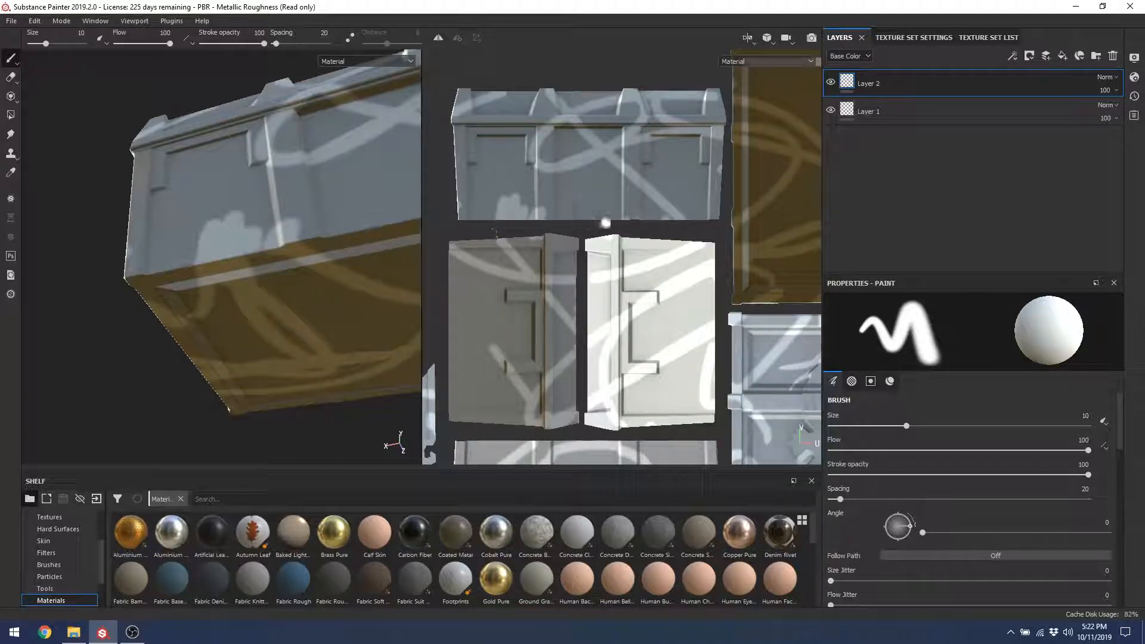
{"action": "middle_click_drag", "start_coordinate": [706, 273], "coordinate": [603, 256], "text": "alt"}
{"action": "right_click_drag", "start_coordinate": [603, 256], "coordinate": [514, 138], "text": "alt"}
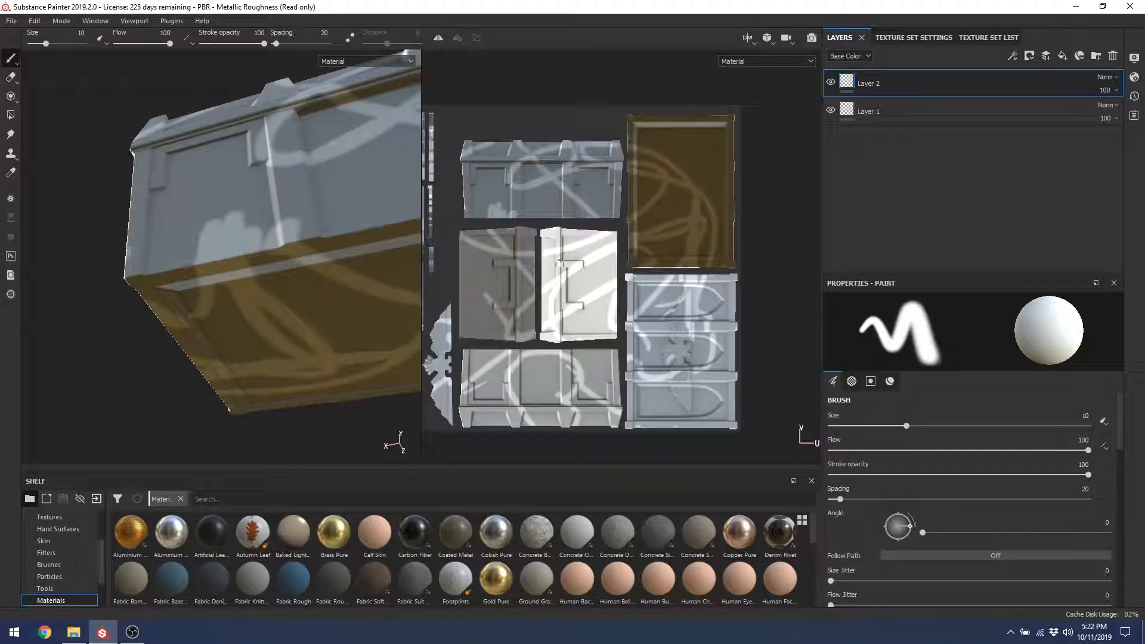
{"action": "mouse_move", "coordinate": [585, 272]}
{"action": "left_mouse_down", "text": "alt"}
{"action": "mouse_move", "coordinate": [624, 262]}
{"action": "mouse_move", "coordinate": [546, 229]}
{"action": "mouse_move", "coordinate": [517, 235]}
{"action": "left_mouse_up", "text": "alt"}
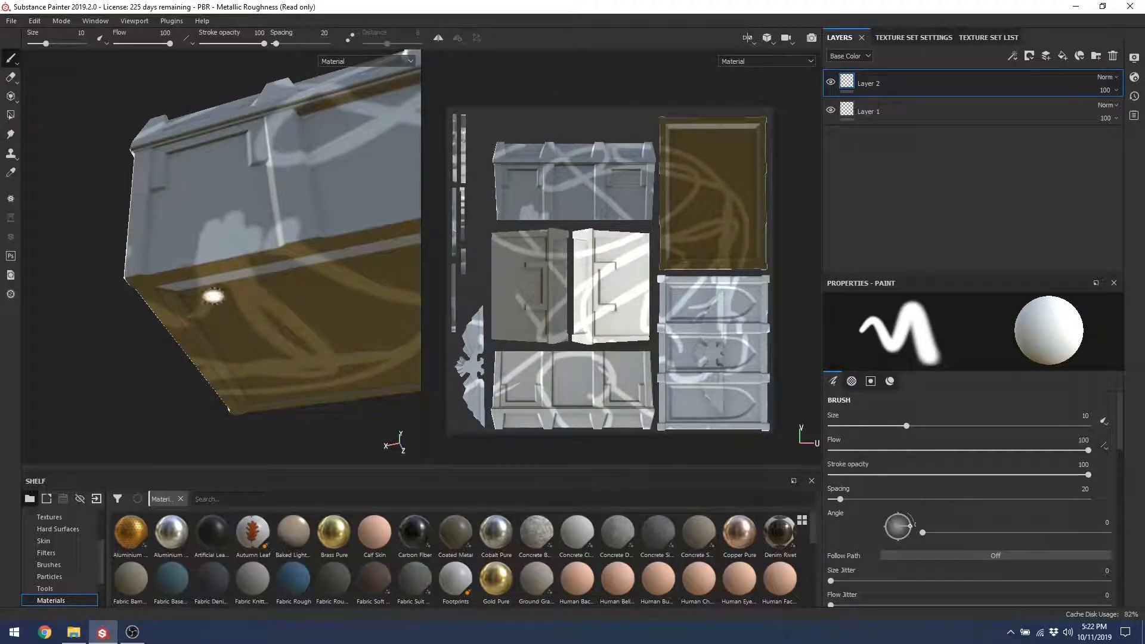
Step: From a top-front view, paint and undo a lid test stroke, then select the test-stroke layer
{"action": "left_click_drag", "start_coordinate": [257, 206], "coordinate": [229, 174], "text": "alt"}
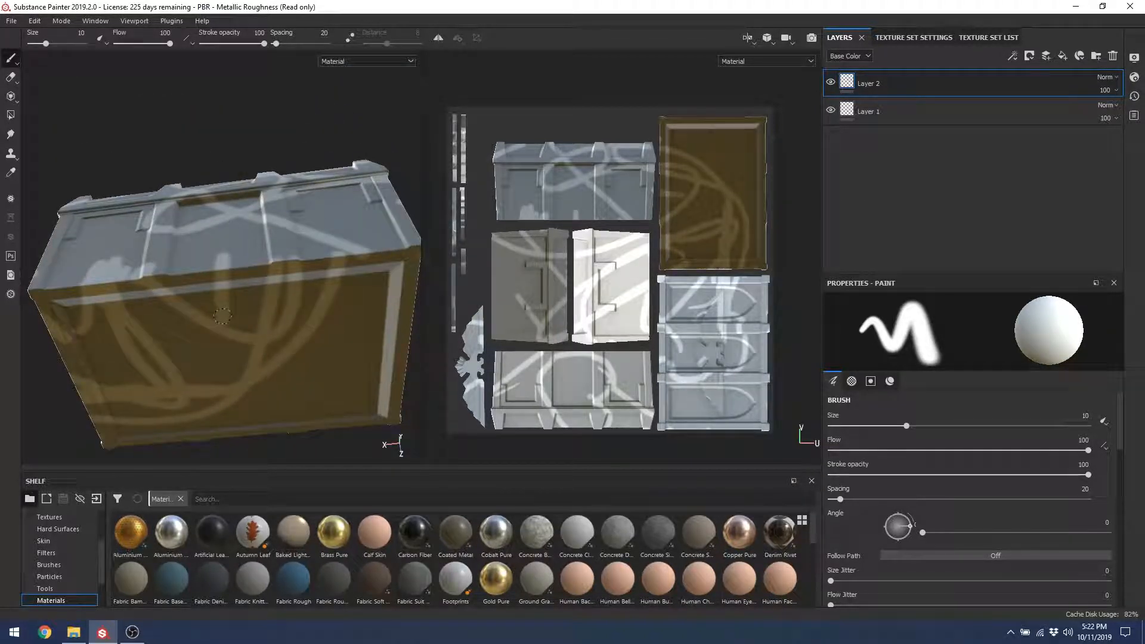
{"action": "left_click_drag", "start_coordinate": [271, 258], "coordinate": [205, 222], "text": "alt"}
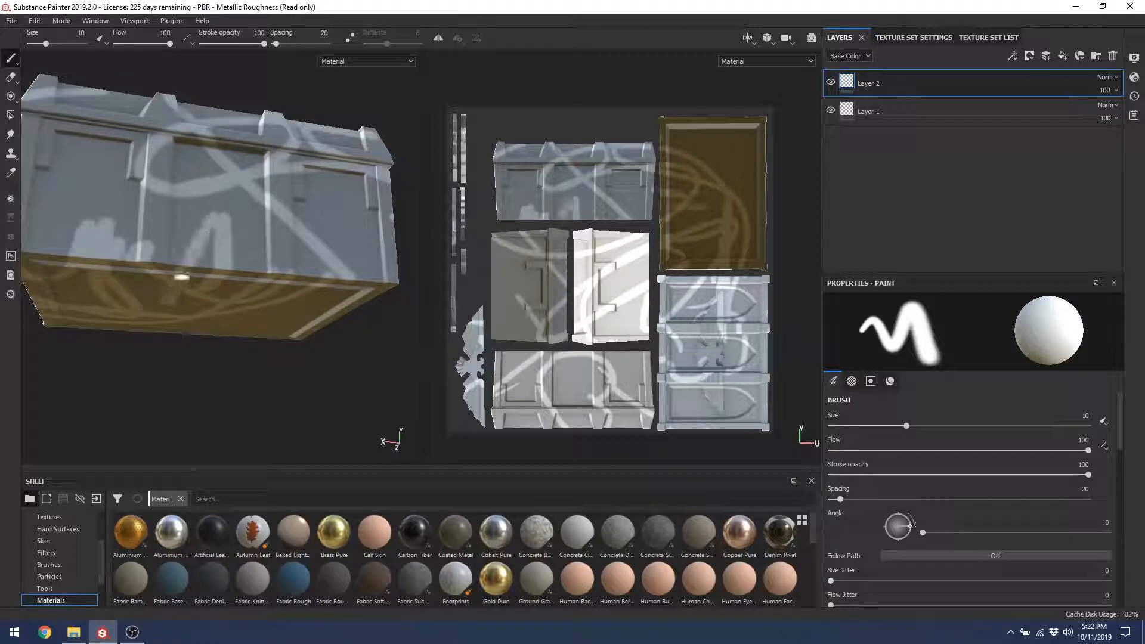
{"action": "left_click_drag", "start_coordinate": [182, 277], "coordinate": [296, 211], "text": "alt"}
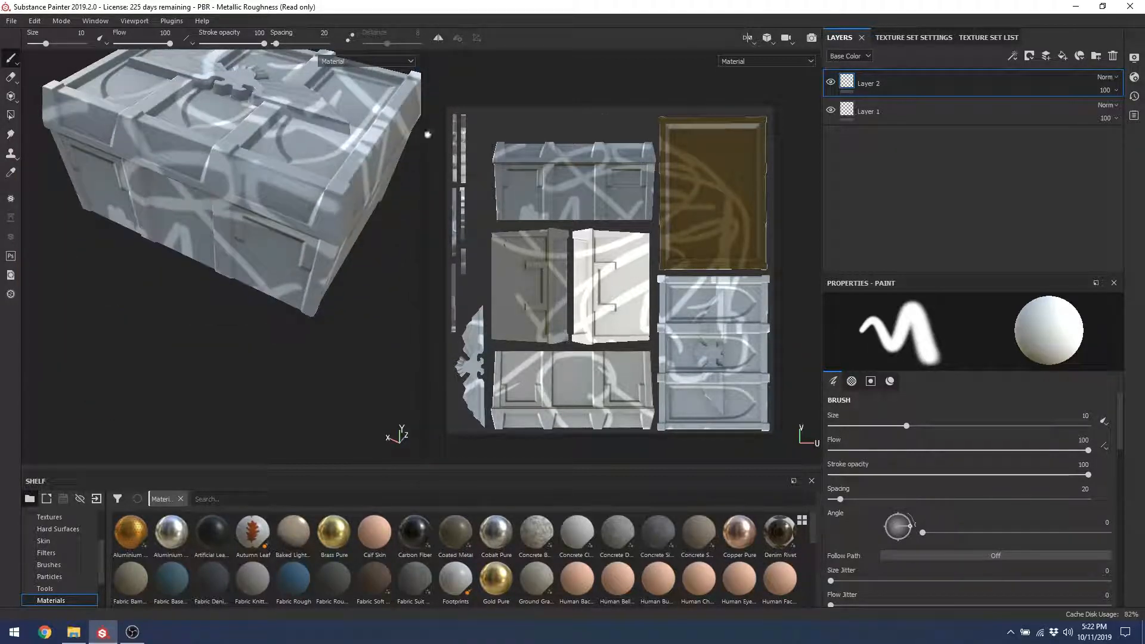
{"action": "mouse_move", "coordinate": [273, 165]}
{"action": "left_mouse_down"}
{"action": "mouse_move", "coordinate": [327, 143]}
{"action": "mouse_move", "coordinate": [301, 214]}
{"action": "left_mouse_up"}
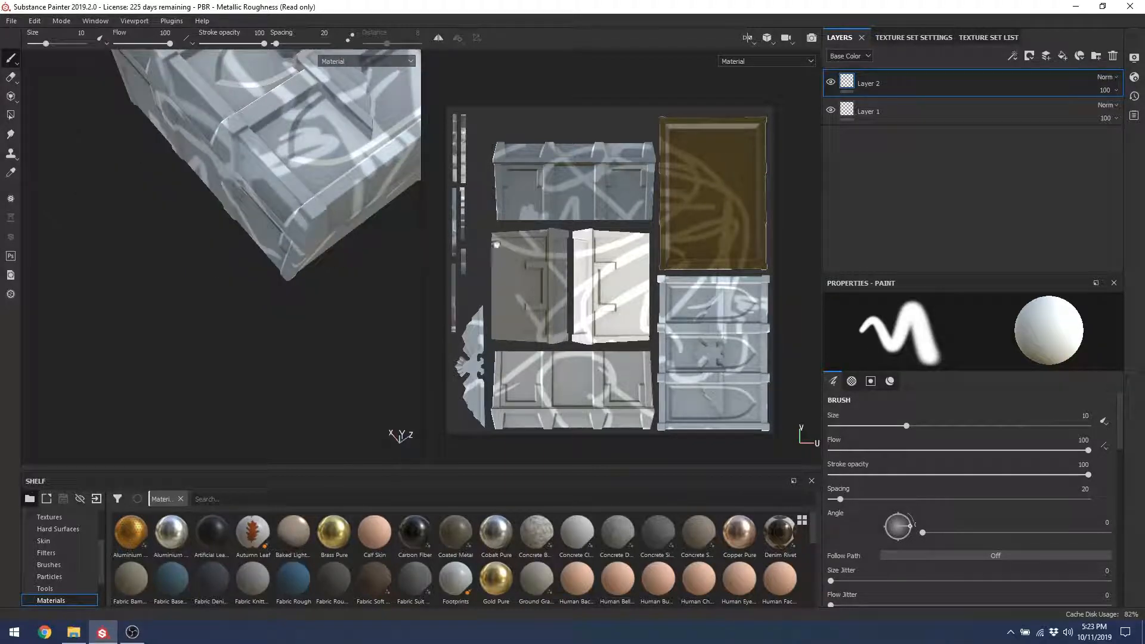
{"action": "key", "text": "ctrl+z"}
{"action": "left_click", "coordinate": [1035, 105]}
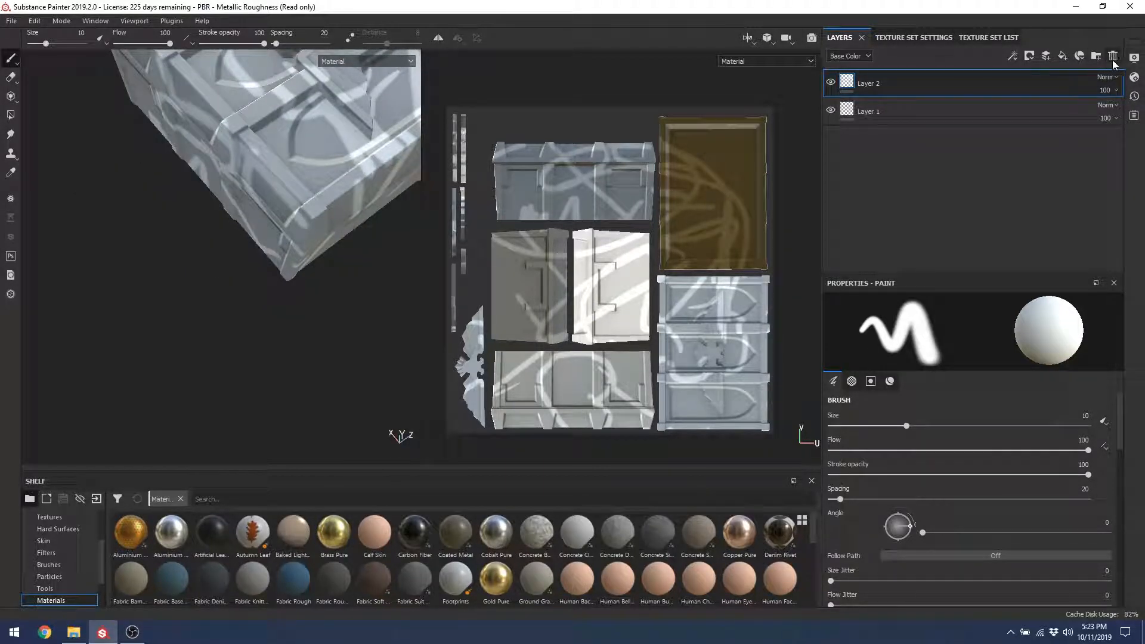
Step: Delete Layer 2, add a fill layer, and delete the old Layer 1
{"action": "left_click", "coordinate": [1113, 57]}
{"action": "left_click_drag", "start_coordinate": [227, 259], "coordinate": [296, 181], "text": "alt"}
{"action": "left_click_drag", "start_coordinate": [196, 194], "coordinate": [206, 256], "text": "alt"}
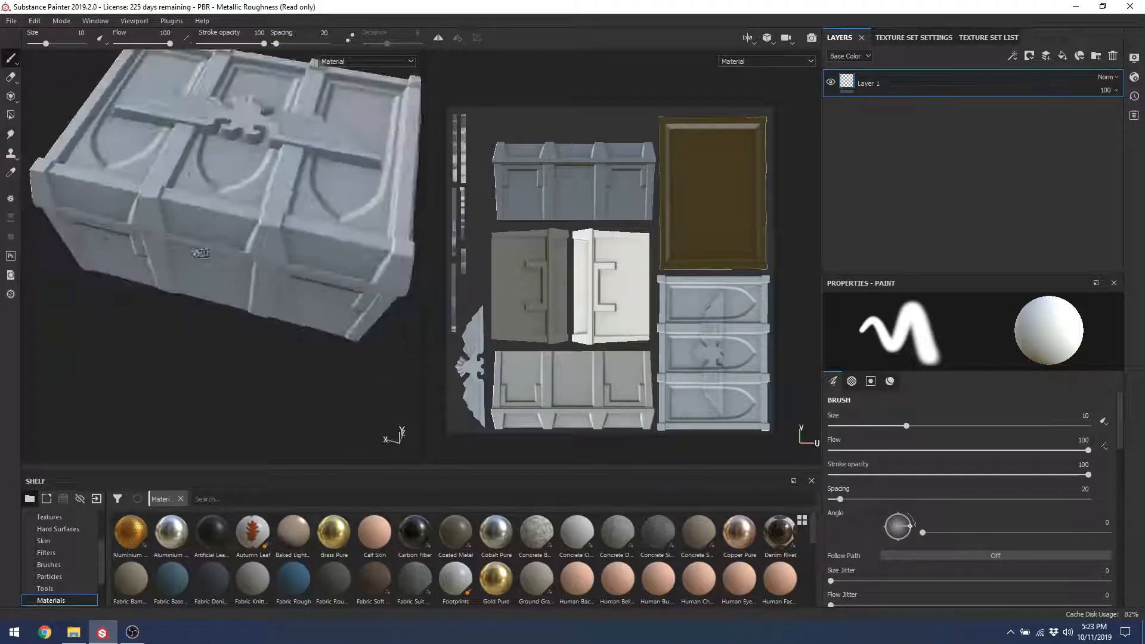
{"action": "left_click", "coordinate": [1063, 56]}
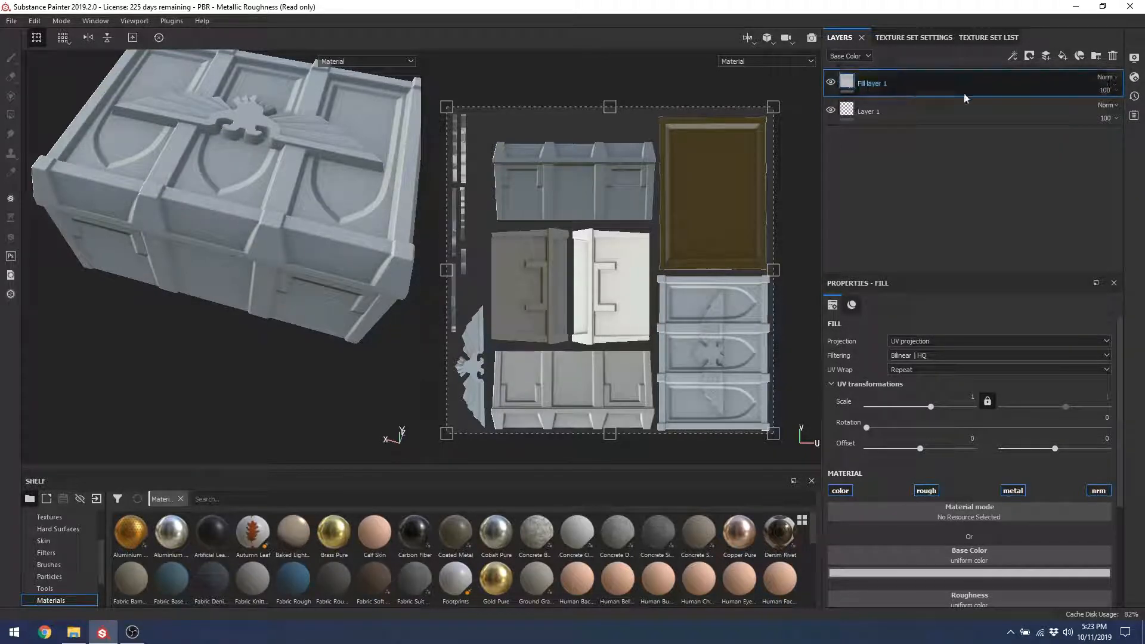
{"action": "left_click", "coordinate": [1103, 119]}
{"action": "left_click", "coordinate": [1113, 56]}
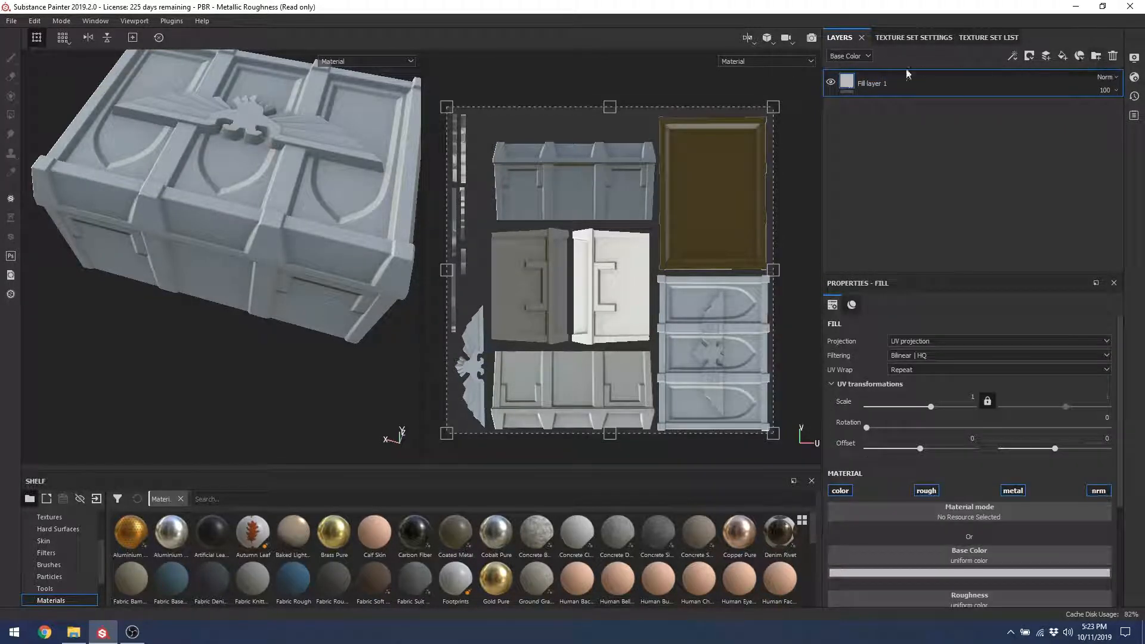
Step: Bring up the Add mask type dropdown for Fill layer 1
{"action": "left_click_drag", "start_coordinate": [292, 201], "coordinate": [253, 242], "text": "alt"}
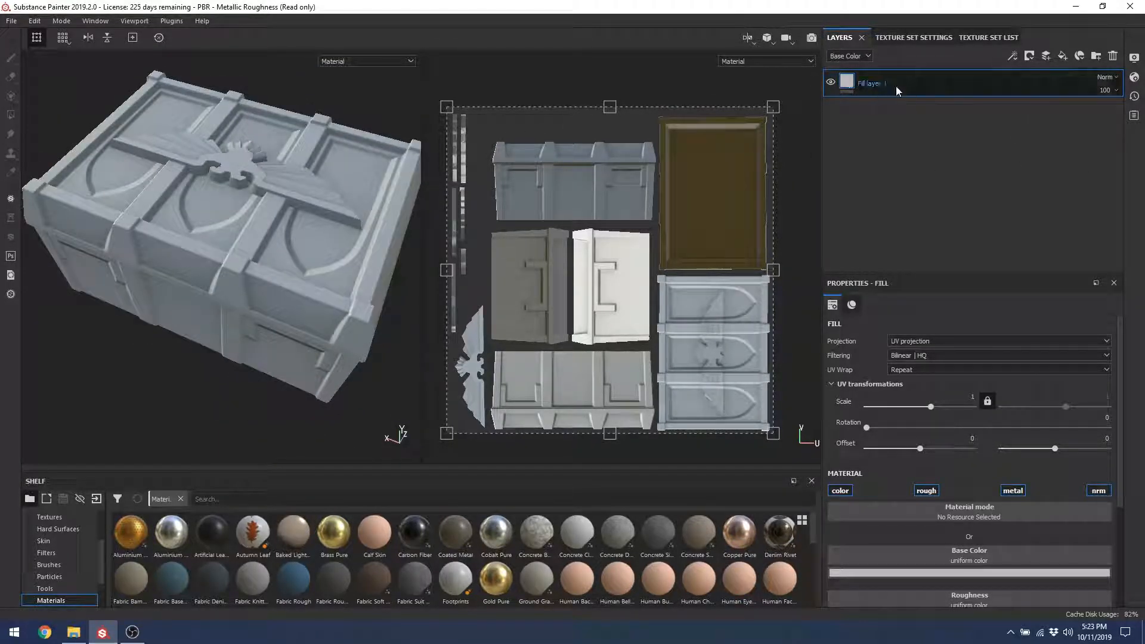
{"action": "left_click", "coordinate": [1029, 57]}
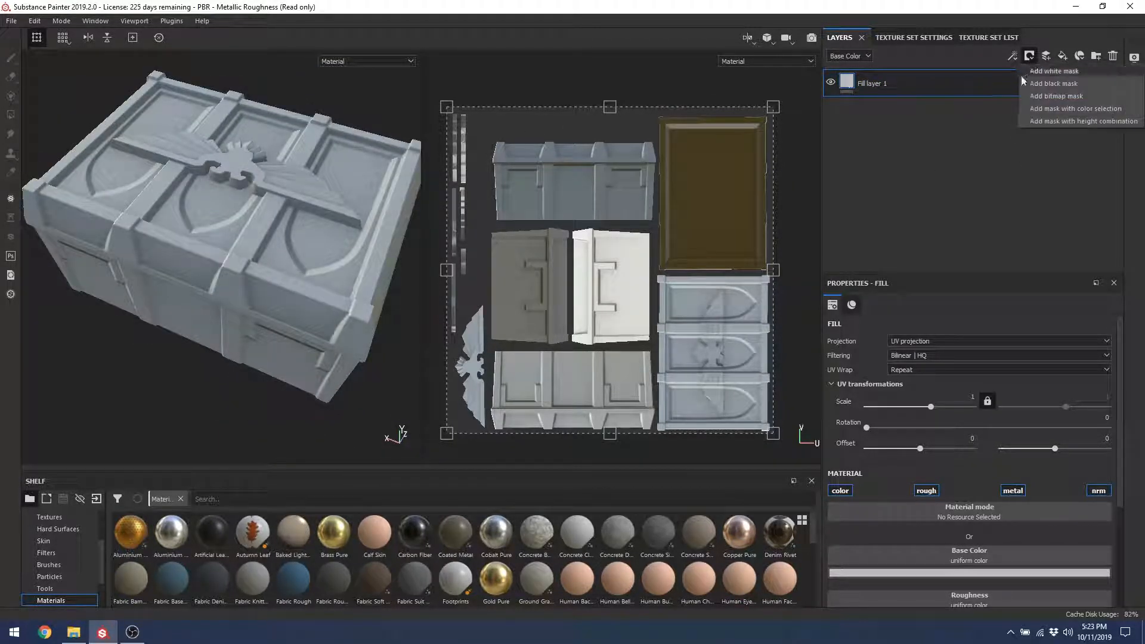
{"action": "left_click", "coordinate": [967, 138]}
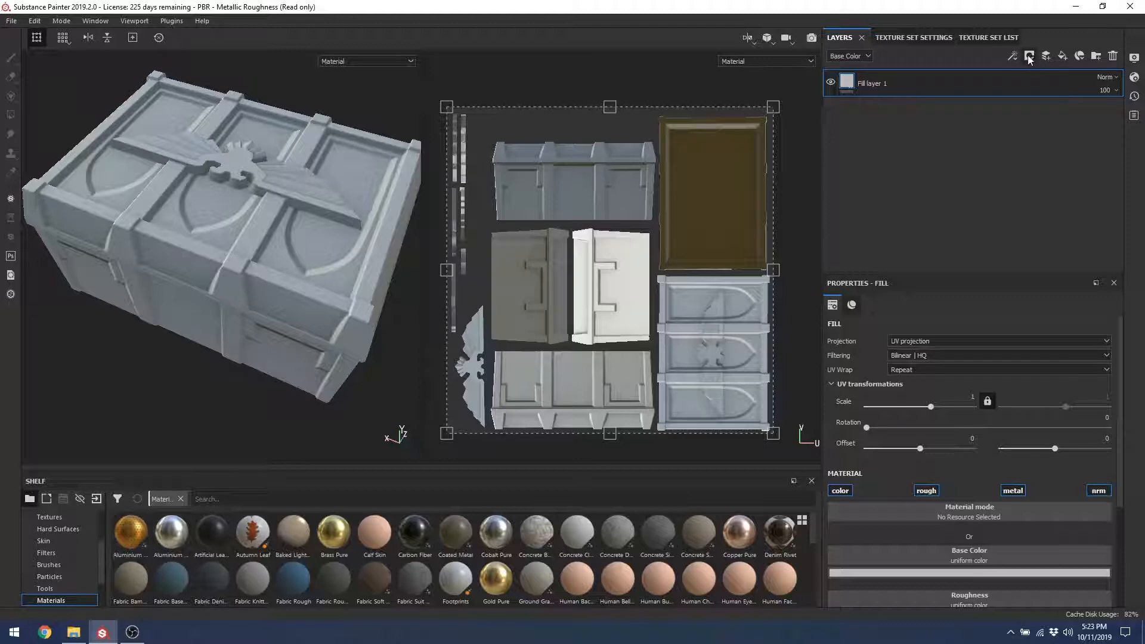
{"action": "left_click", "coordinate": [1030, 57]}
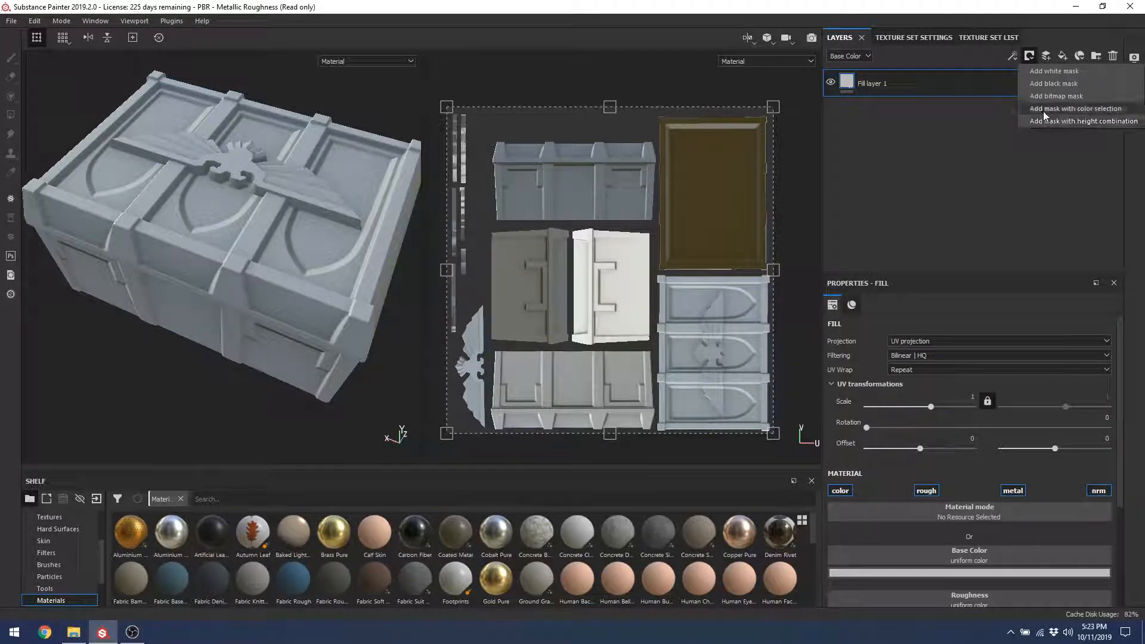
Step: Add a colour-selection mask to Fill layer 1 and sample the crate body's red ID colour
{"action": "left_click", "coordinate": [1108, 109]}
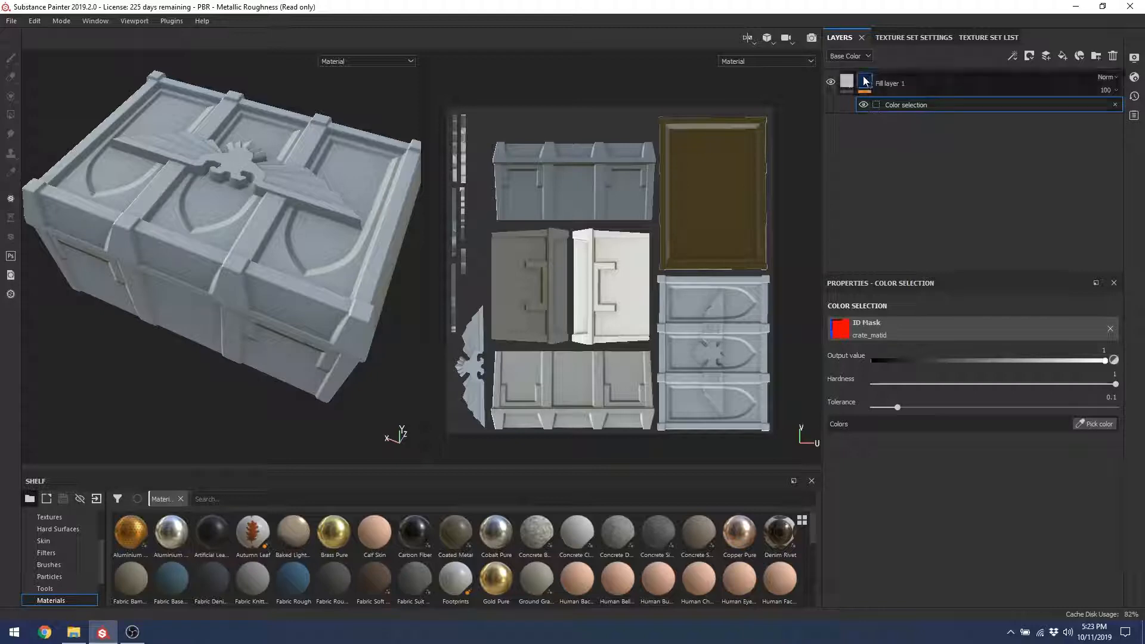
{"action": "left_click", "coordinate": [864, 83]}
{"action": "left_click", "coordinate": [880, 106]}
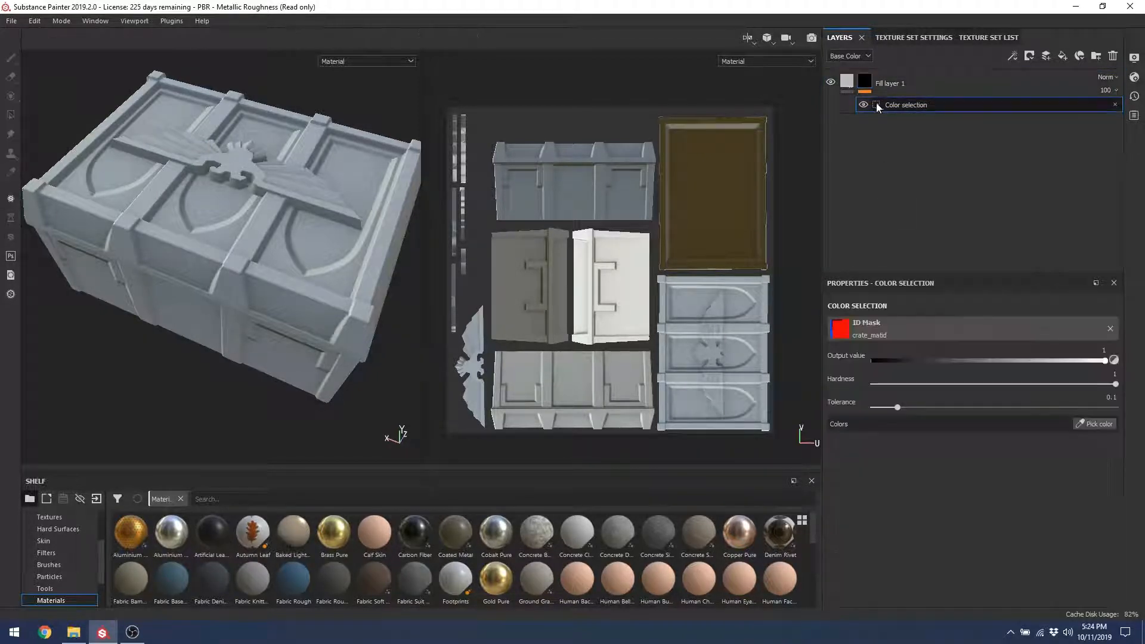
{"action": "left_click", "coordinate": [840, 336]}
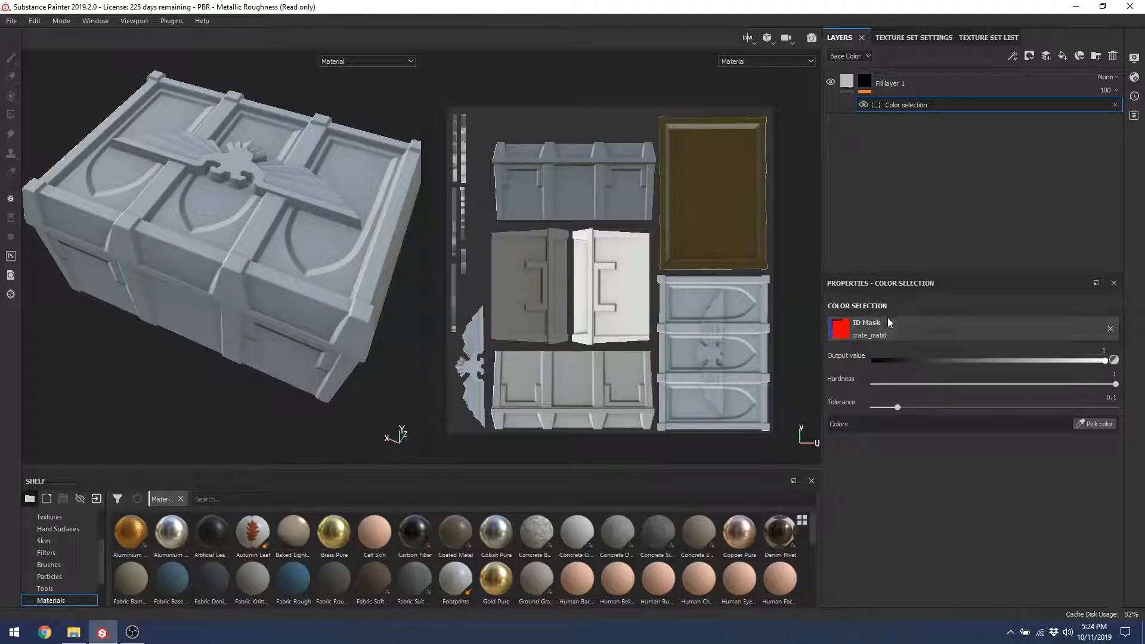
{"action": "left_click", "coordinate": [866, 90]}
{"action": "left_click", "coordinate": [877, 105]}
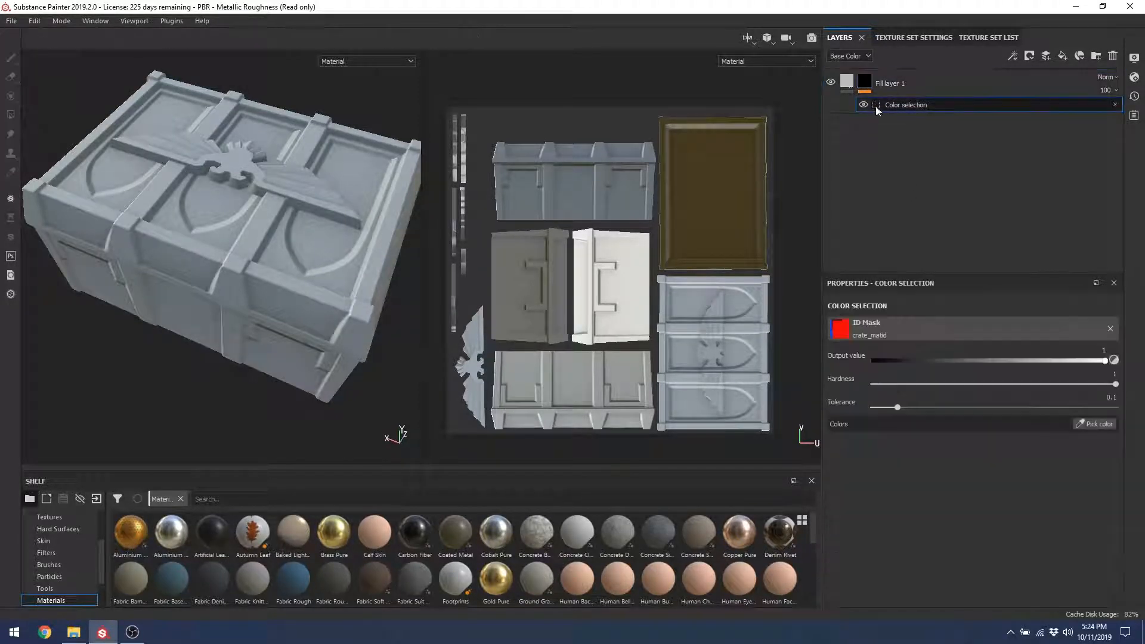
{"action": "left_click", "coordinate": [1079, 425]}
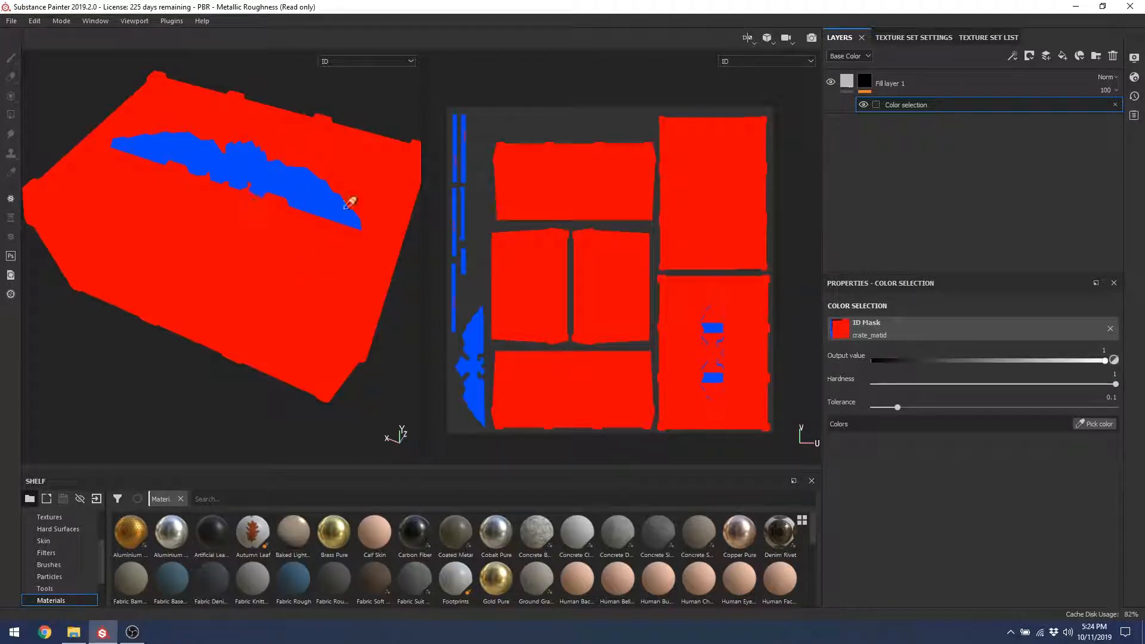
{"action": "left_click", "coordinate": [288, 241]}
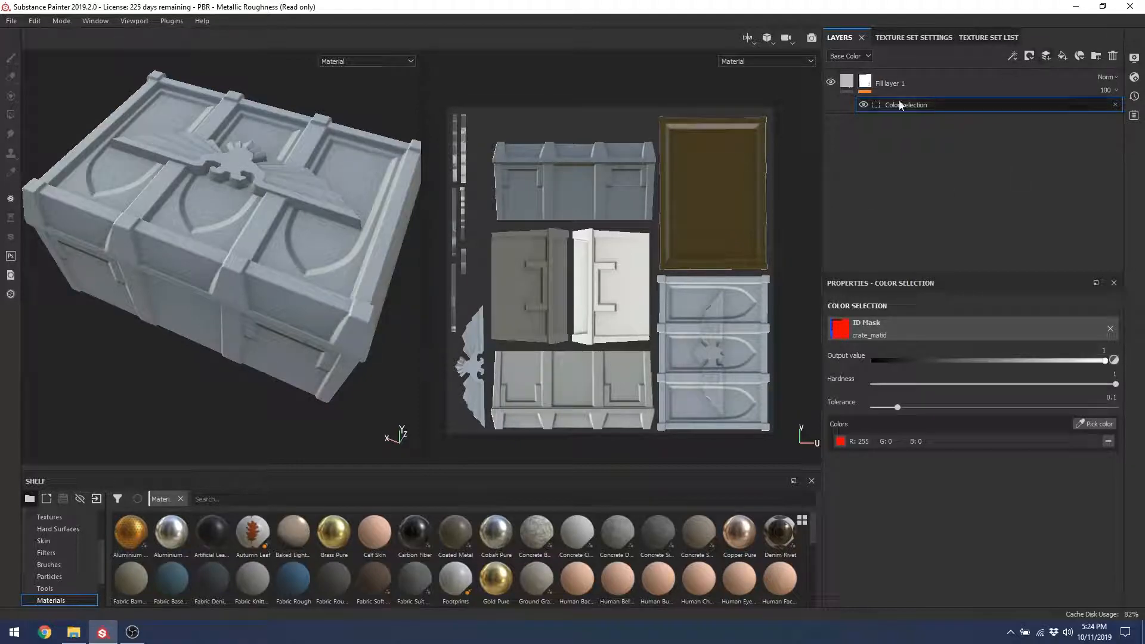
Step: Reselect Fill layer 1 and adjust its fill properties
{"action": "left_click", "coordinate": [890, 83]}
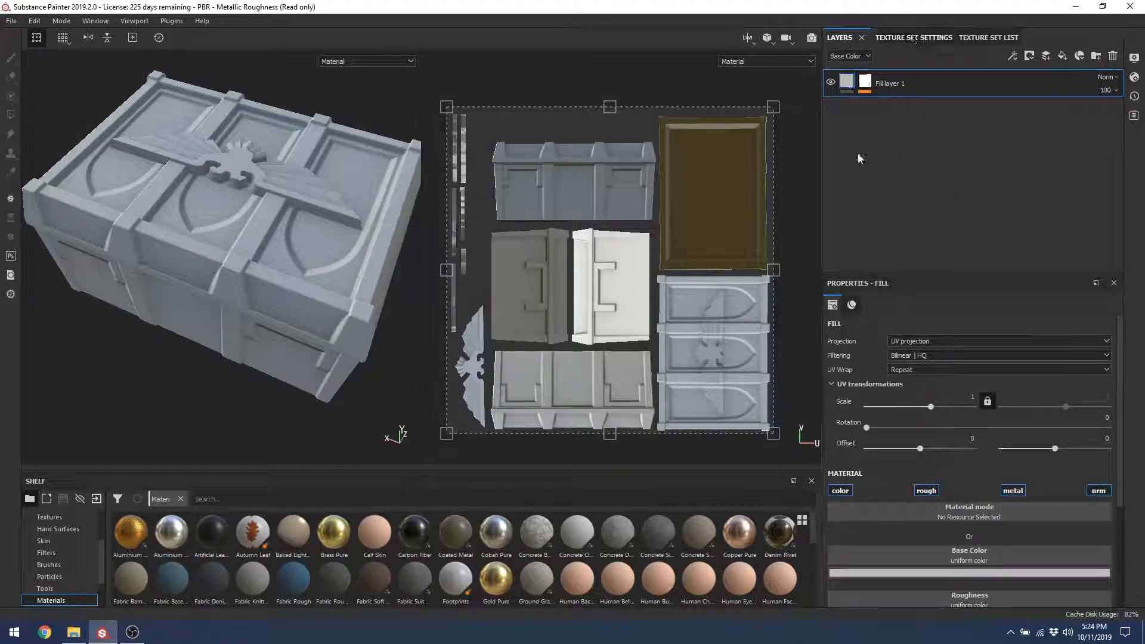
{"action": "double_click", "coordinate": [916, 275]}
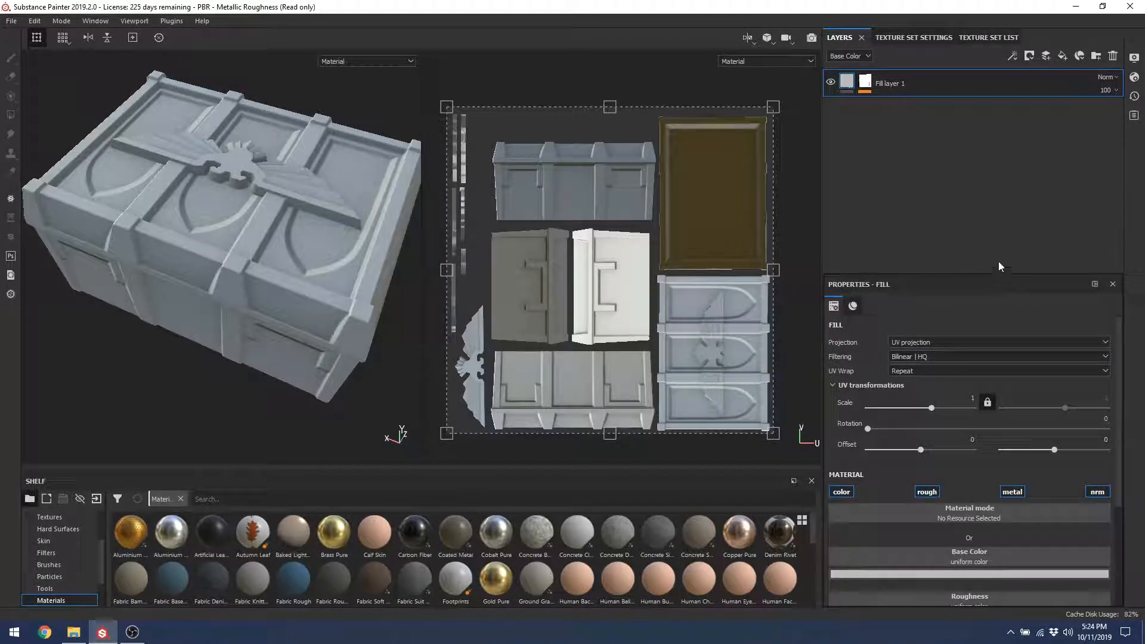
{"action": "left_click_drag", "start_coordinate": [978, 275], "coordinate": [979, 274]}
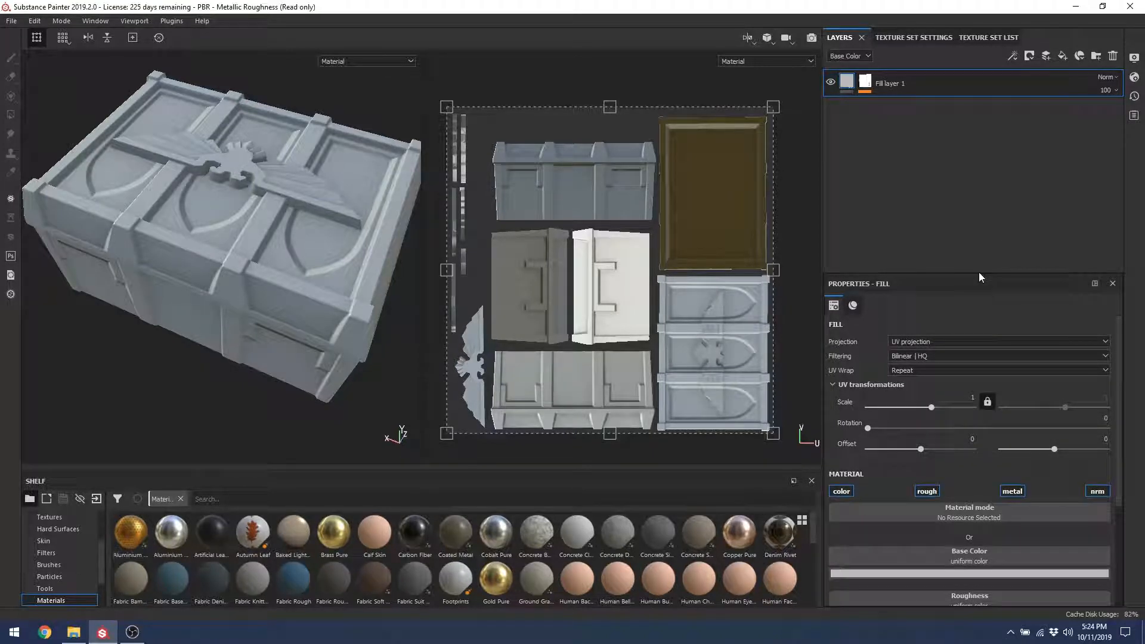
{"action": "scroll", "coordinate": [1116, 359], "scroll_direction": "down", "scroll_amount": 5}
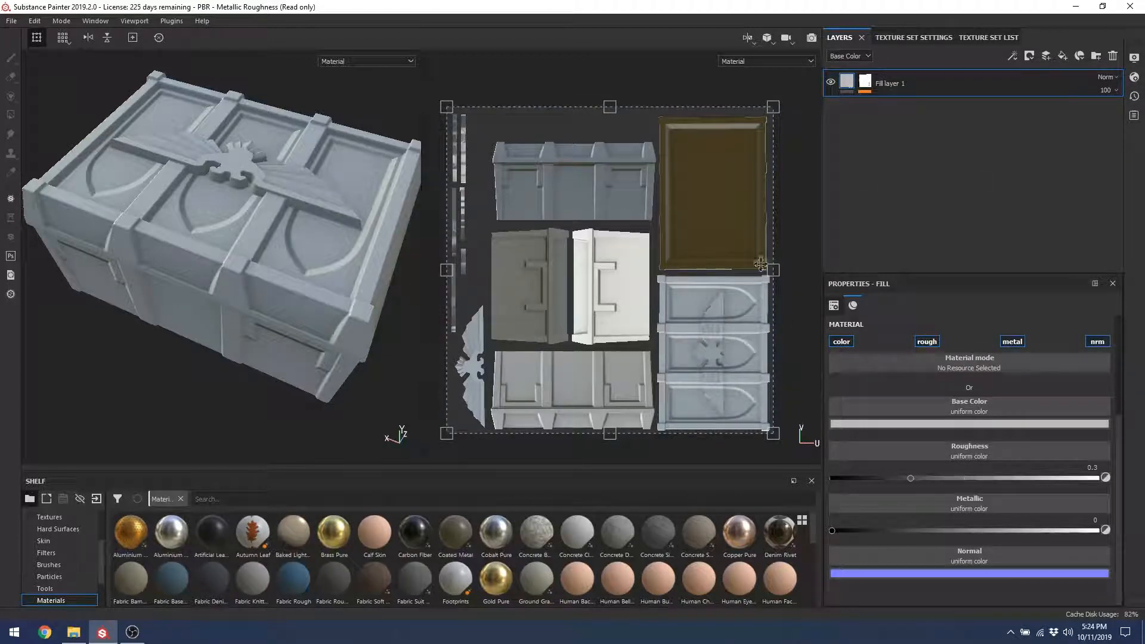
Step: Pick a bright green as Fill layer 1's base colour in the colour picker
{"action": "left_click", "coordinate": [981, 423]}
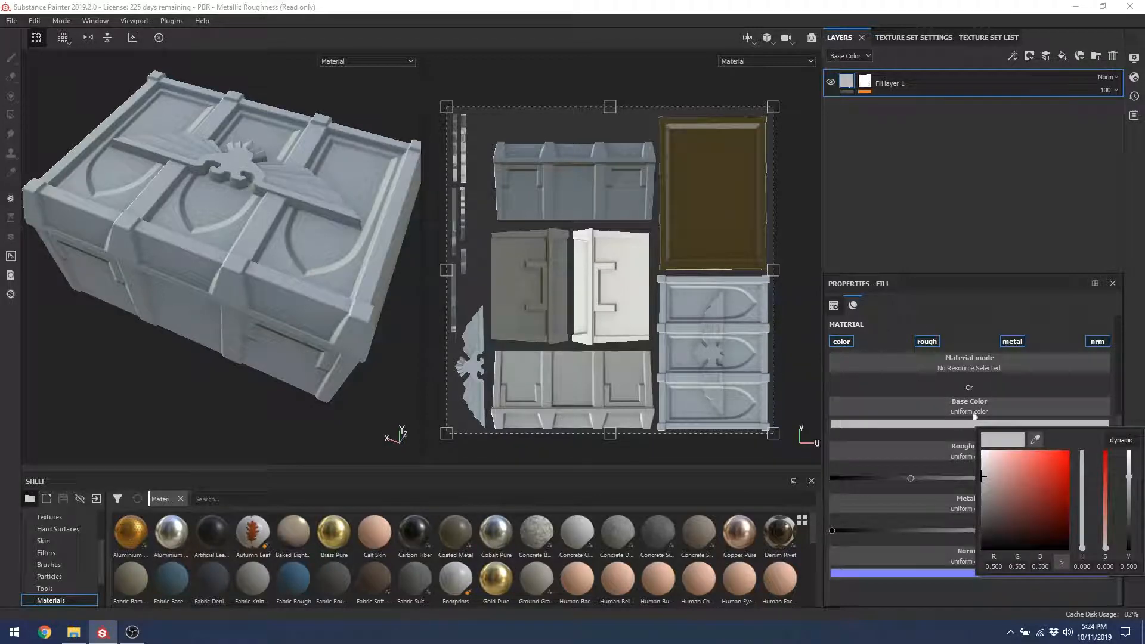
{"action": "left_click_drag", "start_coordinate": [983, 476], "coordinate": [1016, 468]}
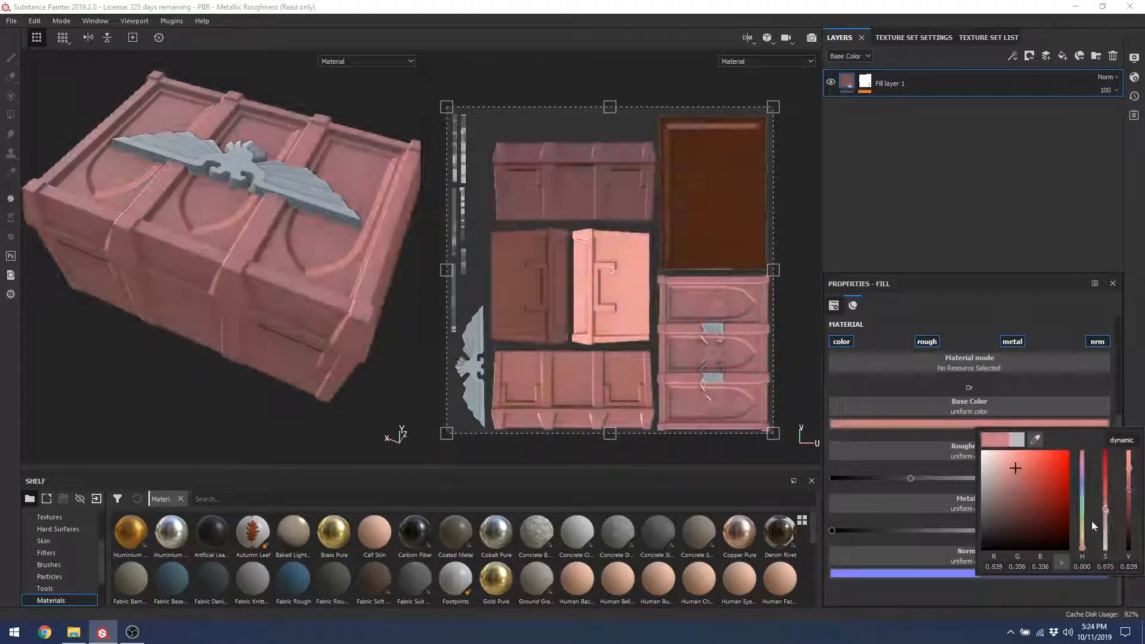
{"action": "mouse_move", "coordinate": [1091, 525]}
{"action": "left_mouse_down"}
{"action": "mouse_move", "coordinate": [1032, 495]}
{"action": "mouse_move", "coordinate": [1038, 465]}
{"action": "mouse_move", "coordinate": [1016, 474]}
{"action": "left_mouse_up"}
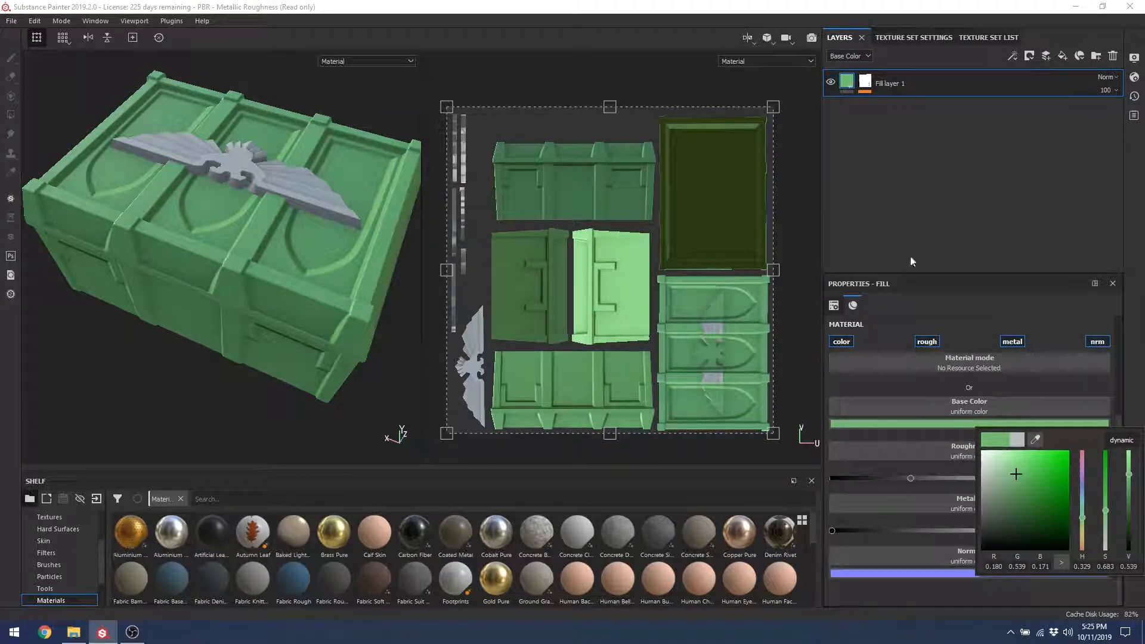
Step: Set Fill layer 1's roughness to about 0.76 and leave metallic at 0
{"action": "left_click", "coordinate": [918, 443]}
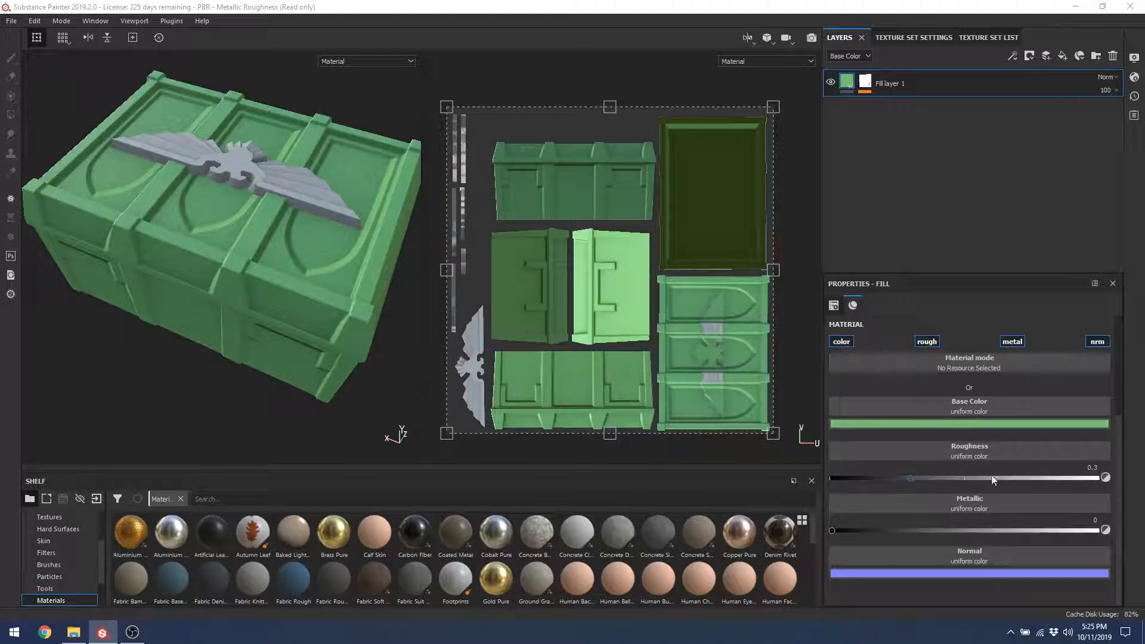
{"action": "mouse_move", "coordinate": [1002, 488]}
{"action": "left_mouse_down"}
{"action": "mouse_move", "coordinate": [1045, 486]}
{"action": "mouse_move", "coordinate": [870, 480]}
{"action": "mouse_move", "coordinate": [1074, 491]}
{"action": "mouse_move", "coordinate": [919, 477]}
{"action": "mouse_move", "coordinate": [1032, 485]}
{"action": "left_mouse_up"}
{"action": "left_click_drag", "start_coordinate": [852, 529], "coordinate": [775, 542]}
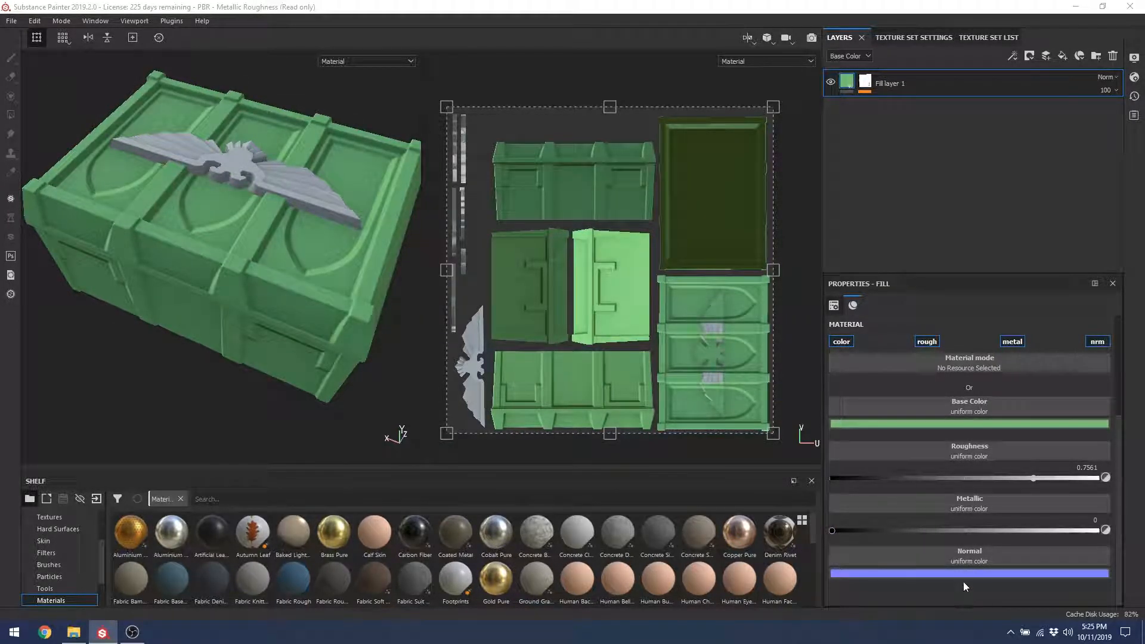
{"action": "left_click", "coordinate": [943, 576]}
{"action": "left_click", "coordinate": [907, 562]}
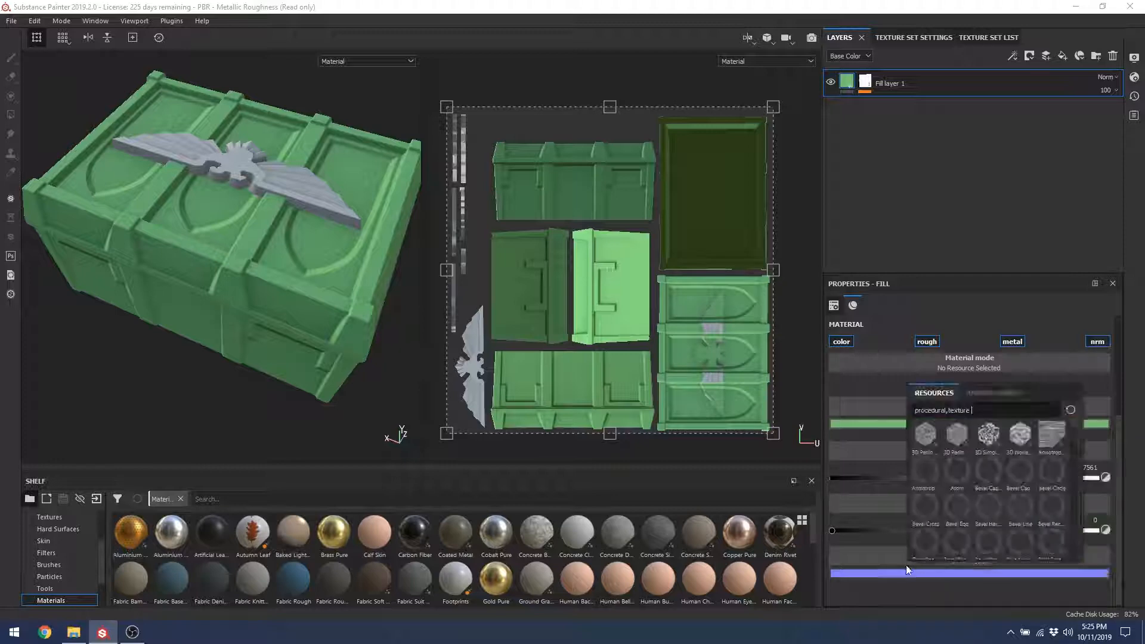
{"action": "left_click", "coordinate": [887, 596]}
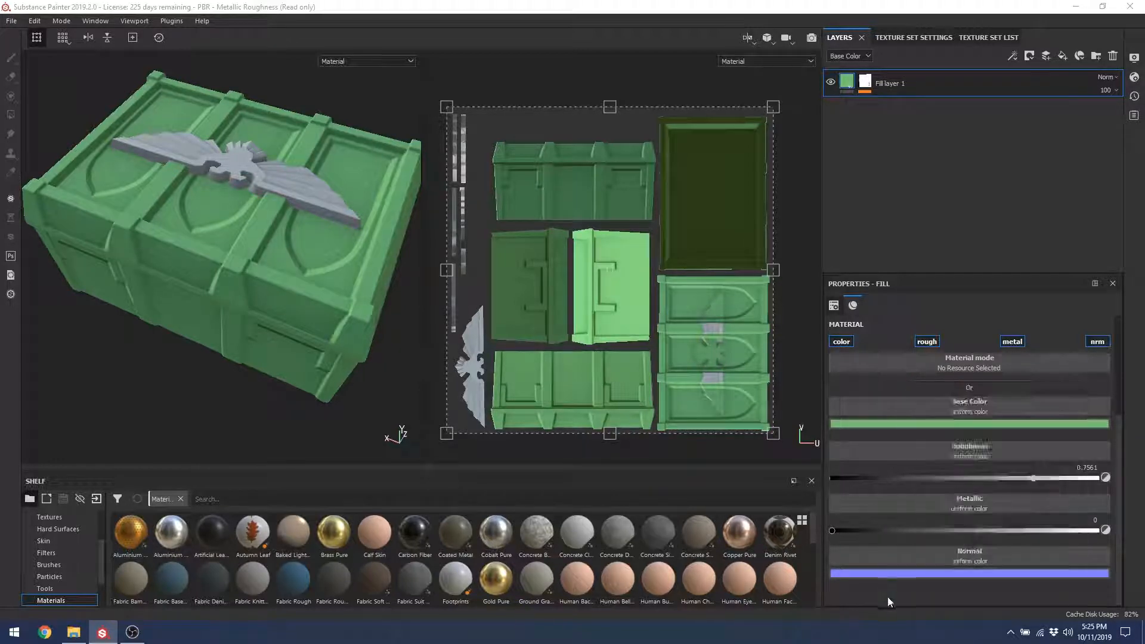
{"action": "left_click", "coordinate": [962, 562]}
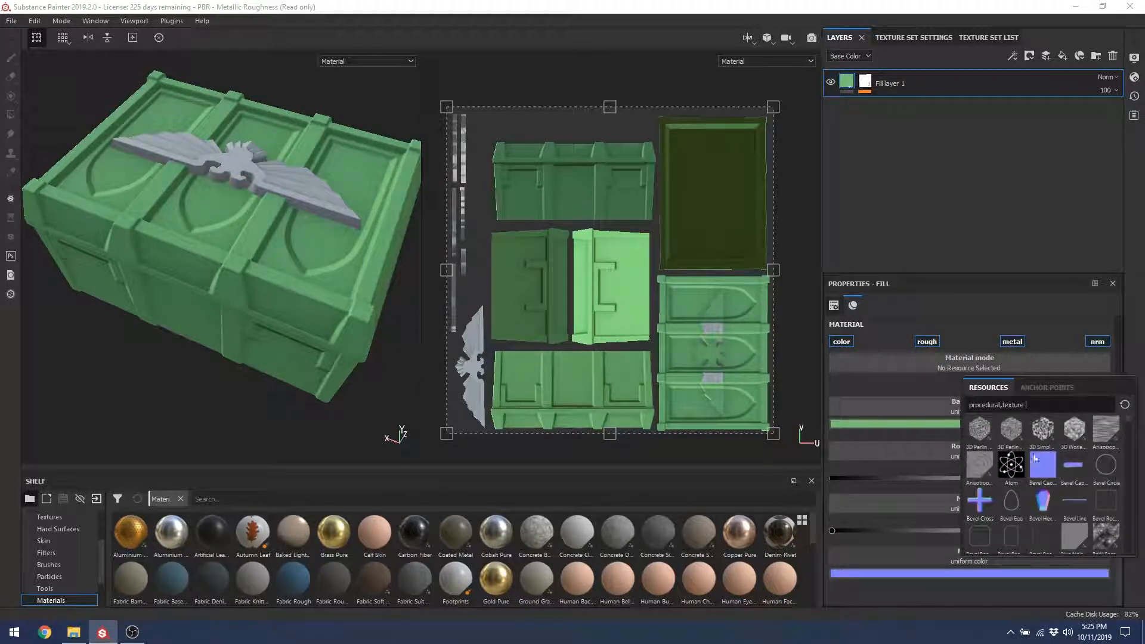
{"action": "left_click", "coordinate": [979, 462]}
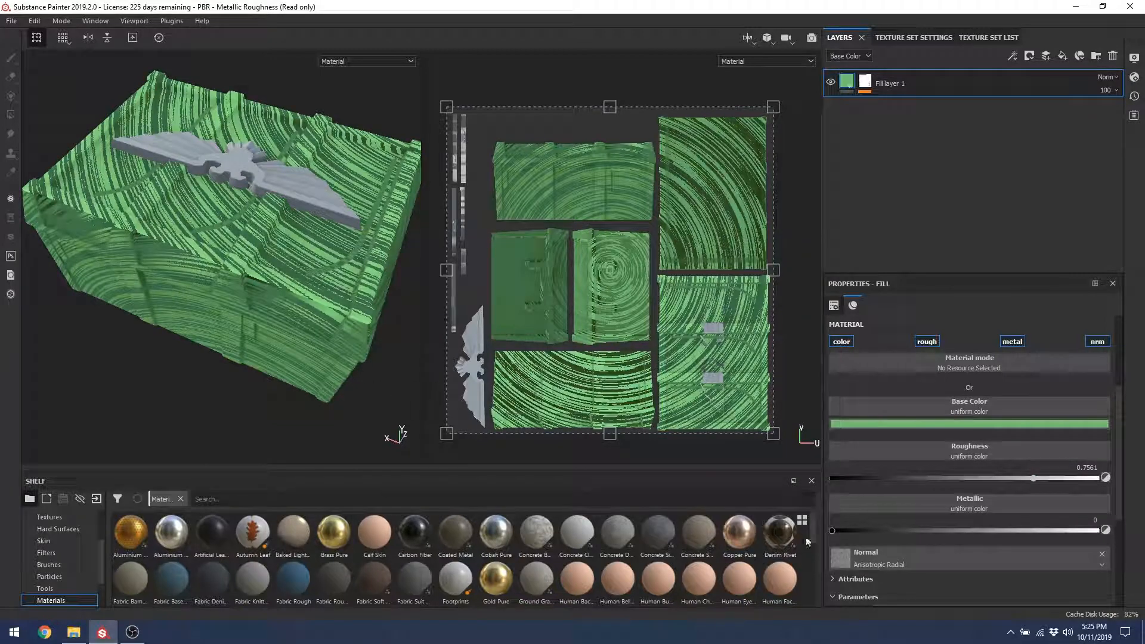
{"action": "left_click", "coordinate": [886, 562]}
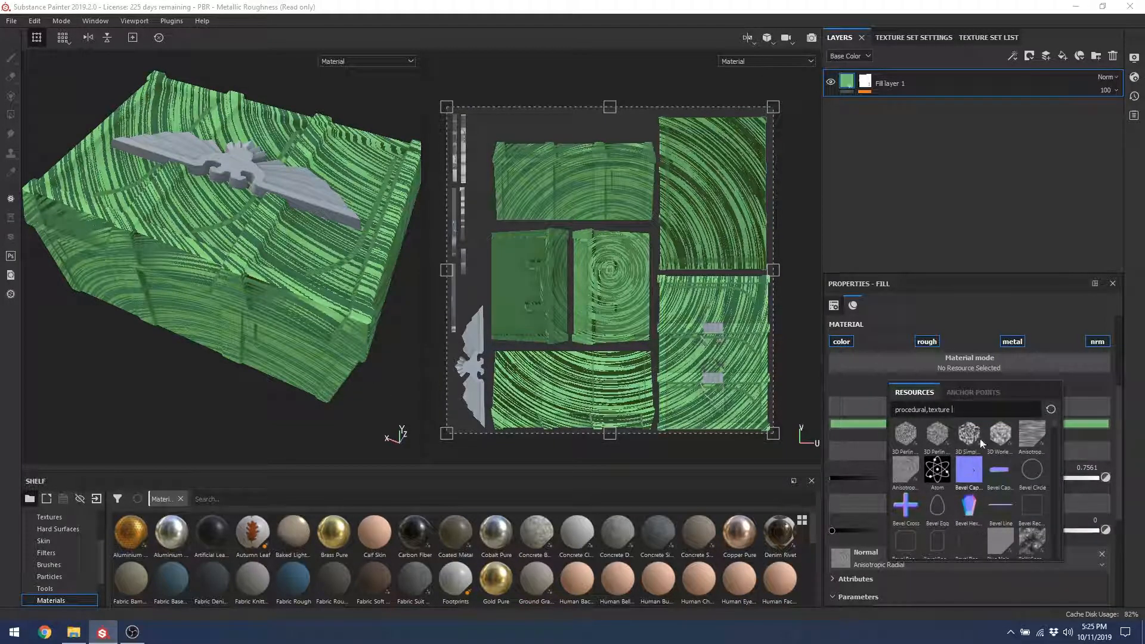
{"action": "left_click", "coordinate": [1030, 438]}
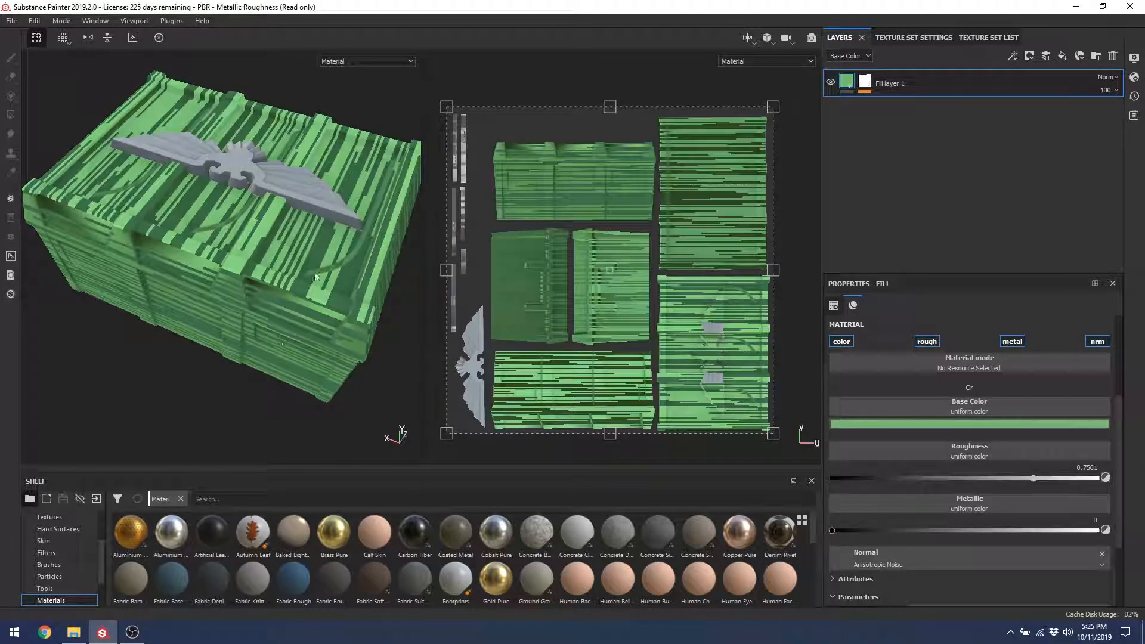
{"action": "key", "text": "super"}
{"action": "left_click", "coordinate": [917, 564]}
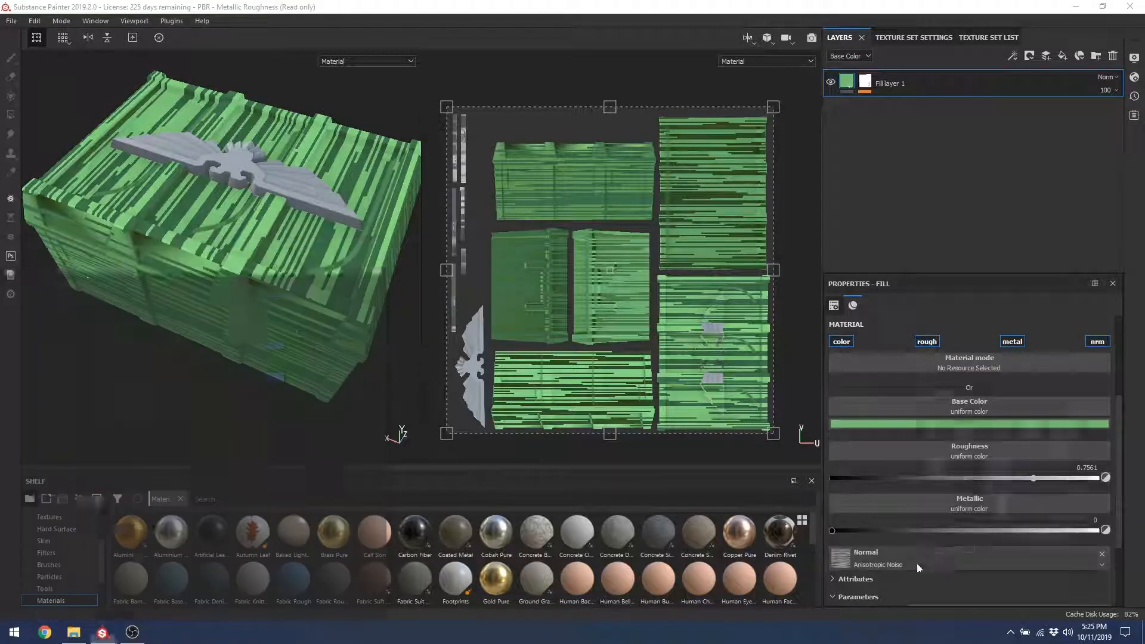
{"action": "left_click", "coordinate": [917, 565]}
{"action": "left_click", "coordinate": [924, 482]}
{"action": "left_click_drag", "start_coordinate": [296, 319], "coordinate": [179, 263], "text": "alt"}
{"action": "left_click", "coordinate": [919, 561]}
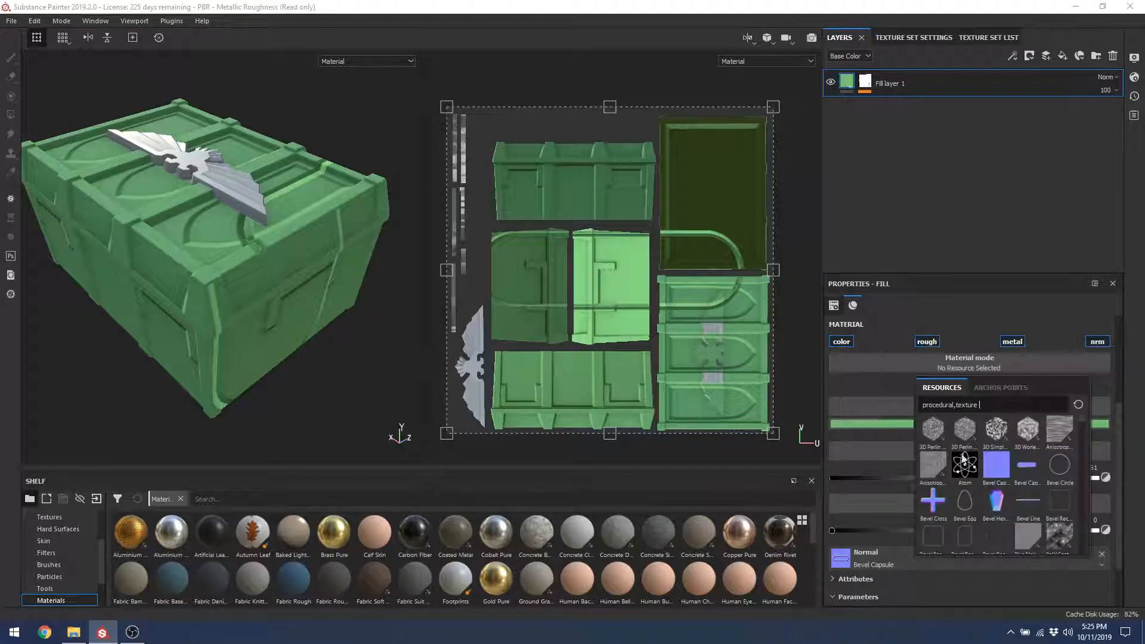
{"action": "left_click_drag", "start_coordinate": [1082, 423], "coordinate": [1082, 442]}
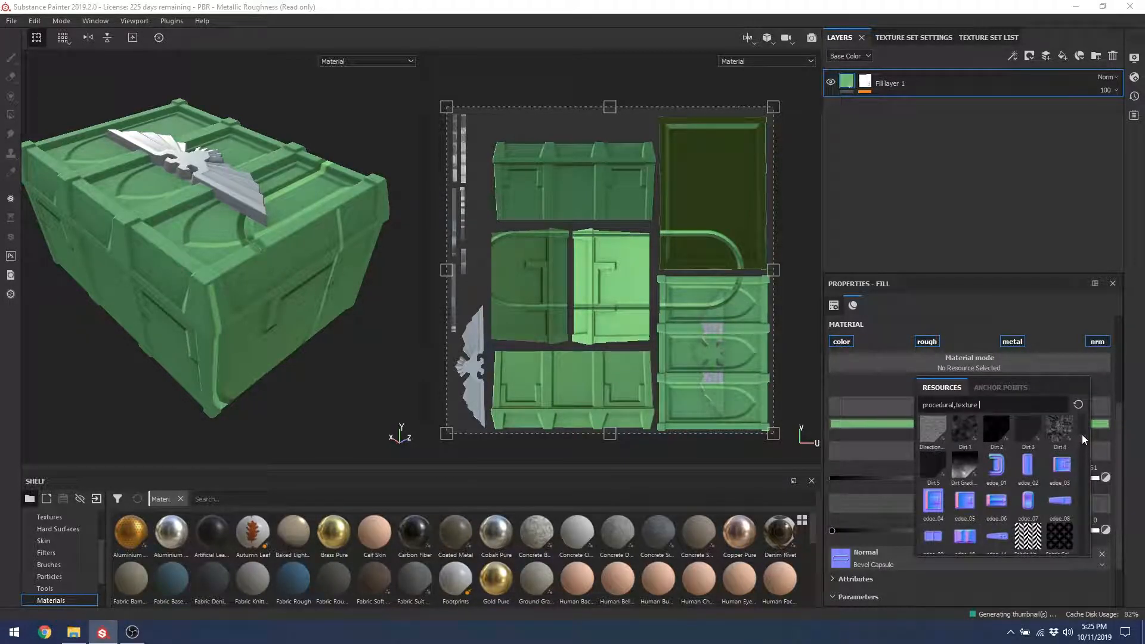
{"action": "left_click_drag", "start_coordinate": [1082, 434], "coordinate": [1082, 476]}
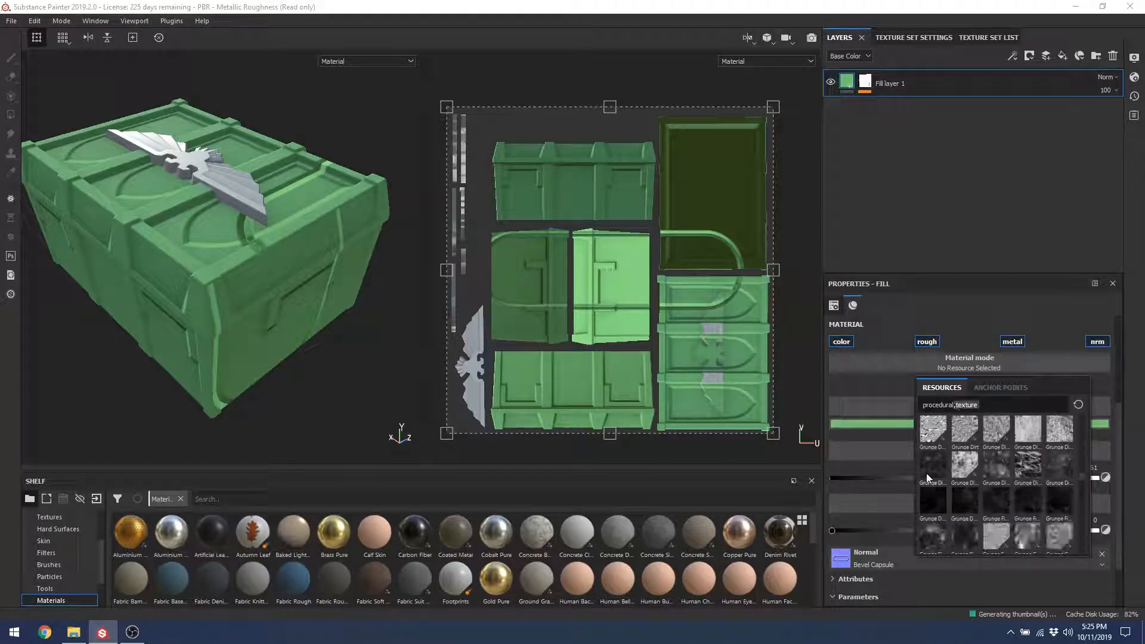
{"action": "mouse_move", "coordinate": [926, 473]}
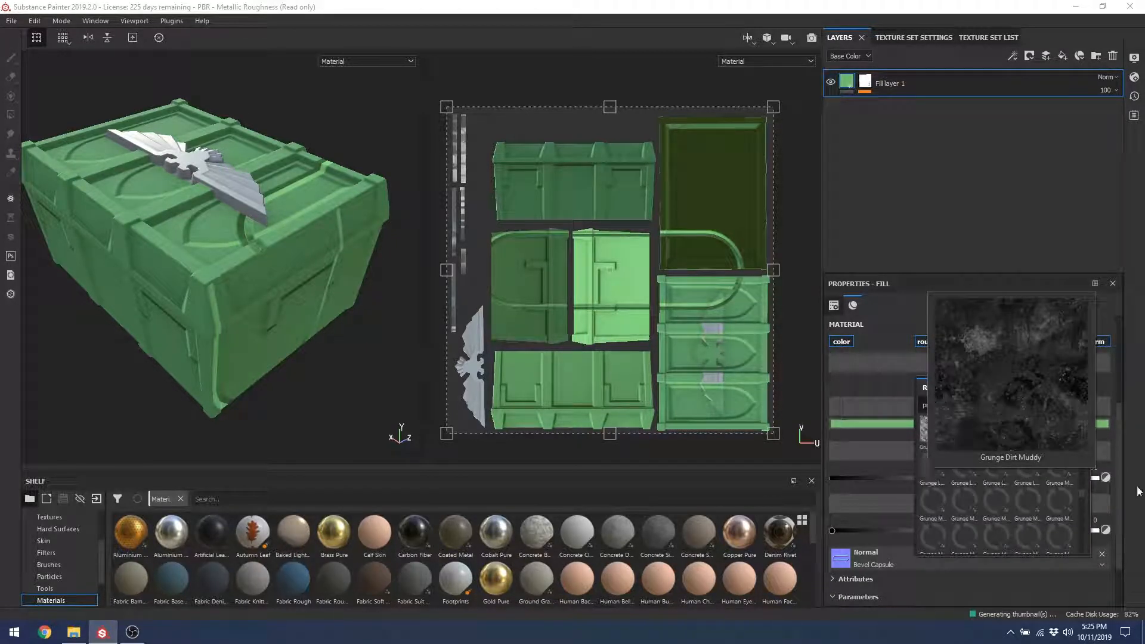
{"action": "left_click", "coordinate": [958, 403]}
{"action": "key", "text": "BackSpace"}
{"action": "key", "text": "BackSpace"}
{"action": "key", "text": "BackSpace"}
{"action": "key", "text": "BackSpace"}
{"action": "key", "text": "BackSpace"}
{"action": "key", "text": "BackSpace"}
{"action": "key", "text": "BackSpace"}
{"action": "key", "text": "BackSpace"}
{"action": "key", "text": "BackSpace"}
{"action": "key", "text": "BackSpace"}
{"action": "key", "text": "BackSpace"}
{"action": "key", "text": "BackSpace"}
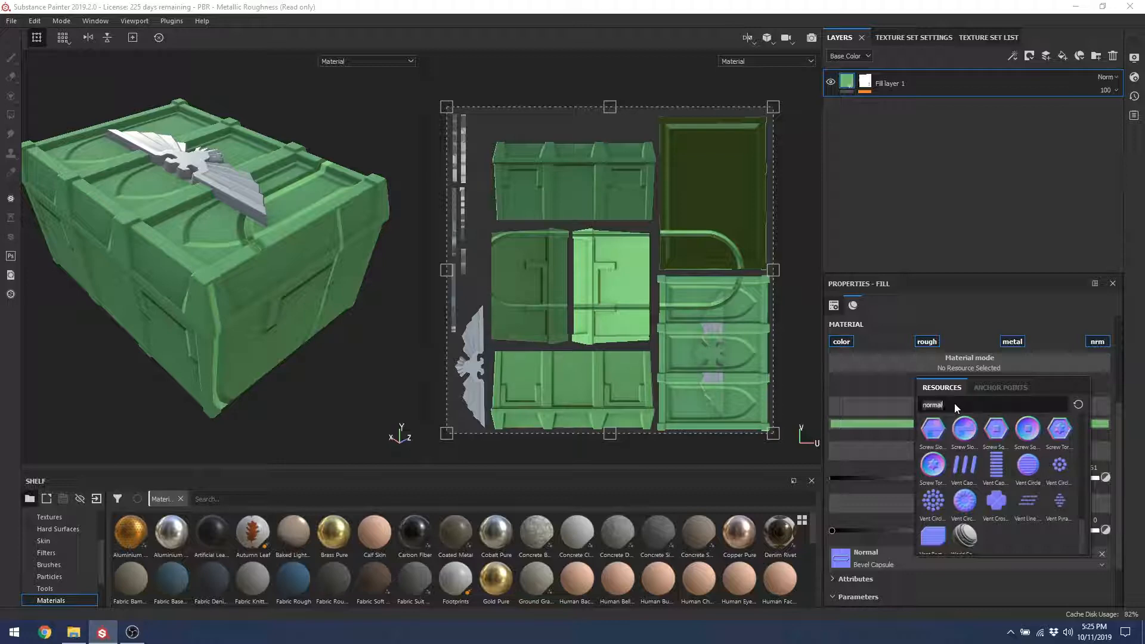
{"action": "key", "text": "BackSpace"}
{"action": "key", "text": "BackSpace"}
{"action": "key", "text": "BackSpace"}
{"action": "key", "text": "BackSpace"}
{"action": "key", "text": "BackSpace"}
{"action": "key", "text": "BackSpace"}
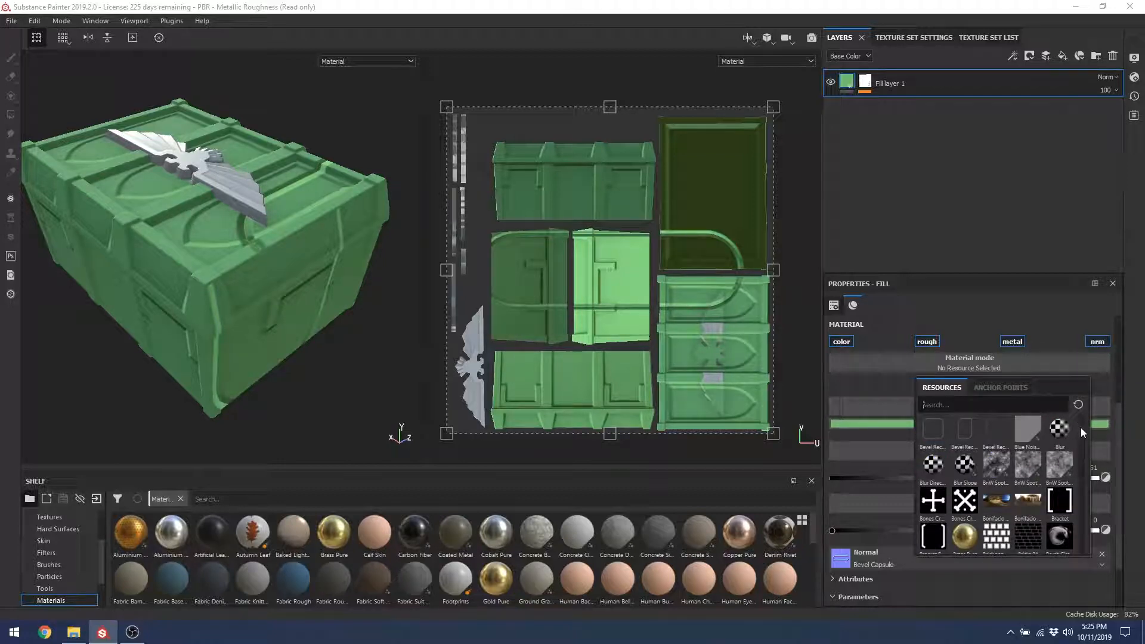
{"action": "scroll", "coordinate": [1079, 427], "scroll_direction": "down", "scroll_amount": 10}
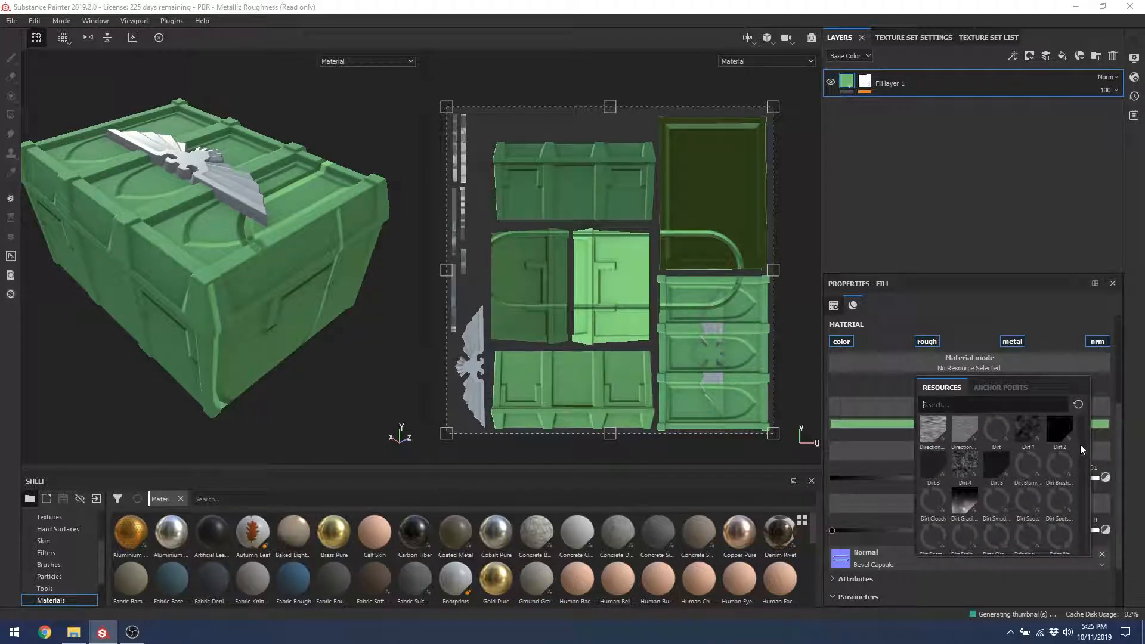
{"action": "scroll", "coordinate": [1081, 444], "scroll_direction": "up", "scroll_amount": 8}
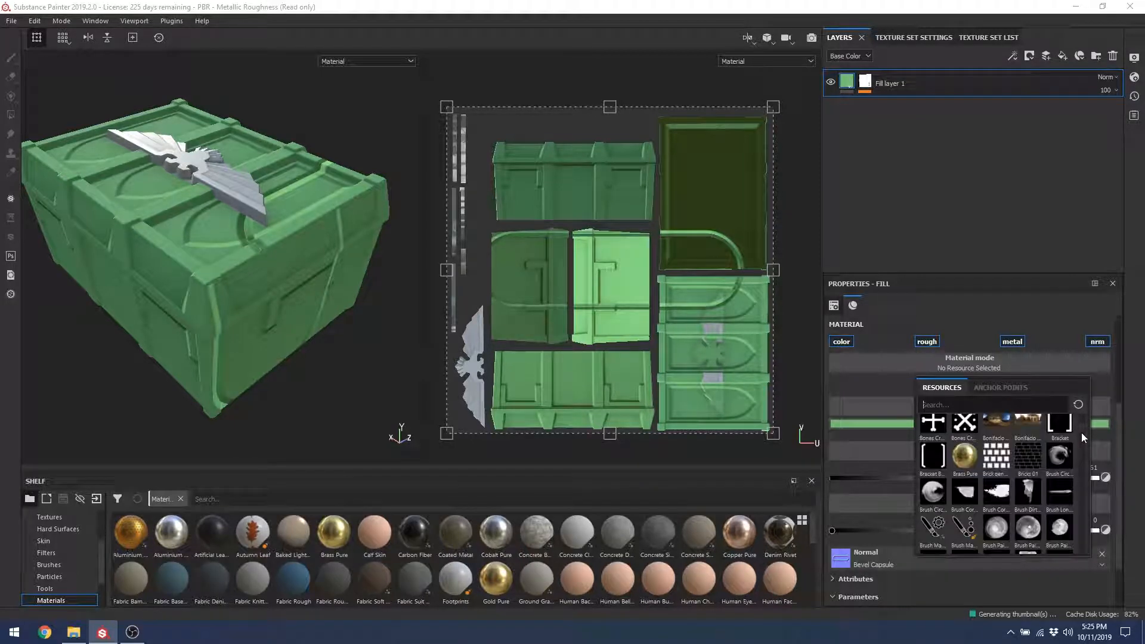
{"action": "scroll", "coordinate": [1080, 425], "scroll_direction": "up", "scroll_amount": 5}
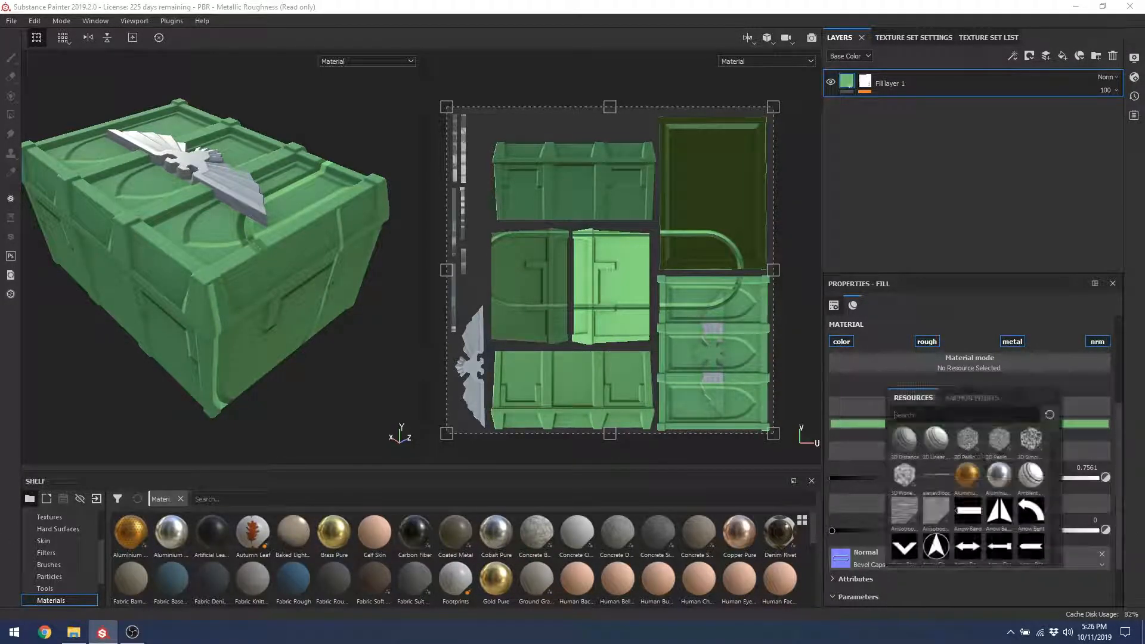
{"action": "left_click", "coordinate": [1102, 554]}
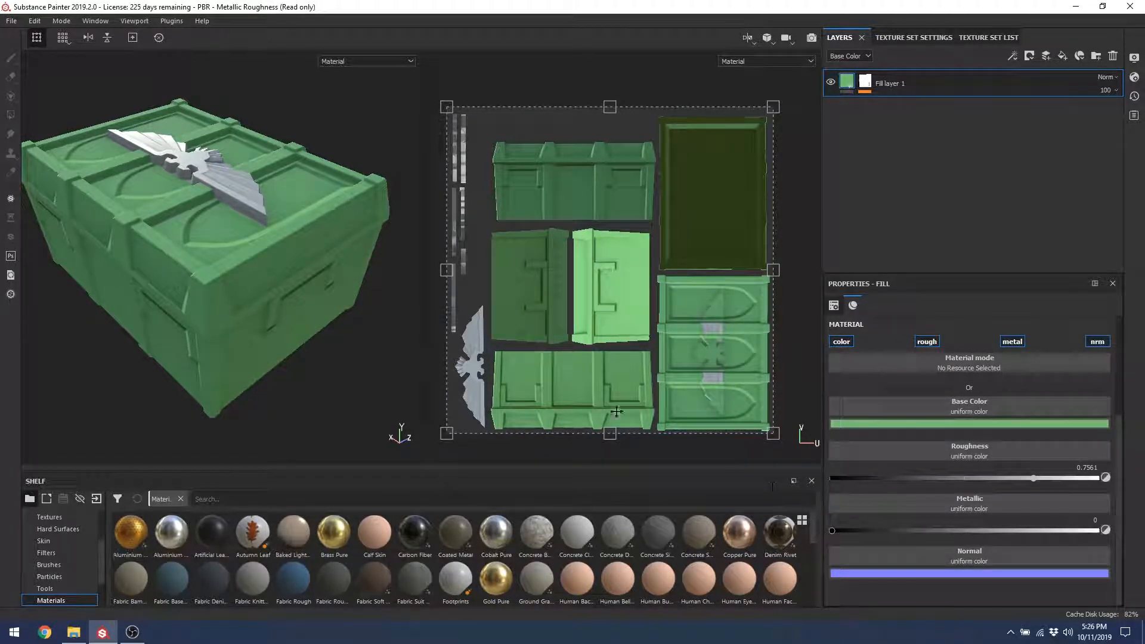
Step: Add a new fill layer masked to the emblem's blue ID colour (R0 G74 B255)
{"action": "mouse_move", "coordinate": [236, 161]}
{"action": "left_mouse_down", "text": "alt"}
{"action": "mouse_move", "coordinate": [224, 219]}
{"action": "mouse_move", "coordinate": [256, 239]}
{"action": "left_mouse_up", "text": "alt"}
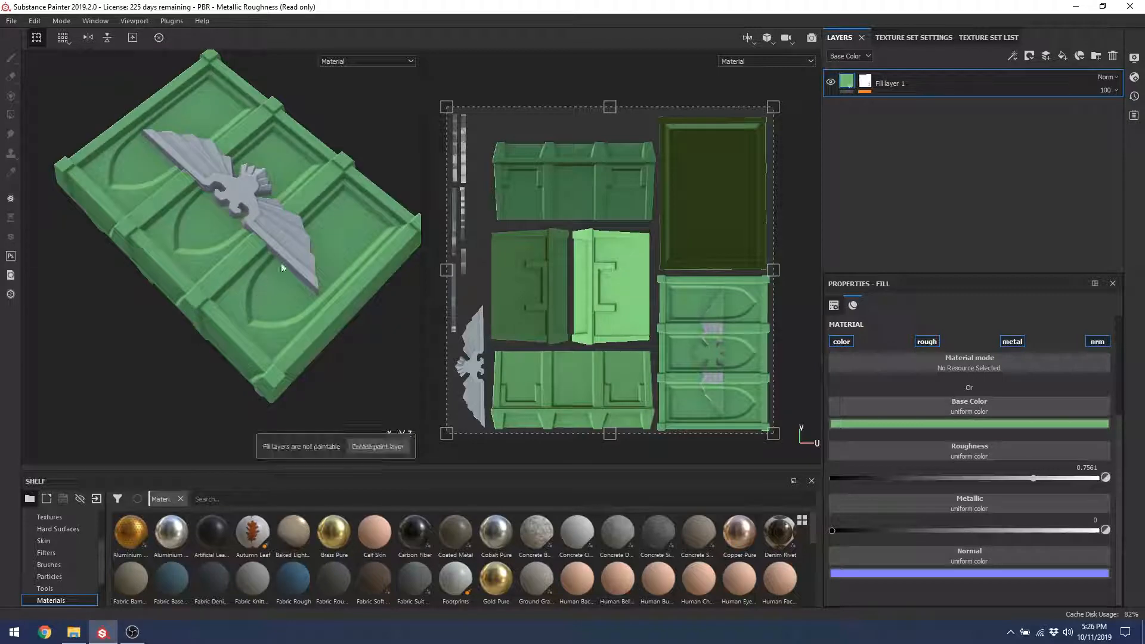
{"action": "left_click", "coordinate": [1063, 57]}
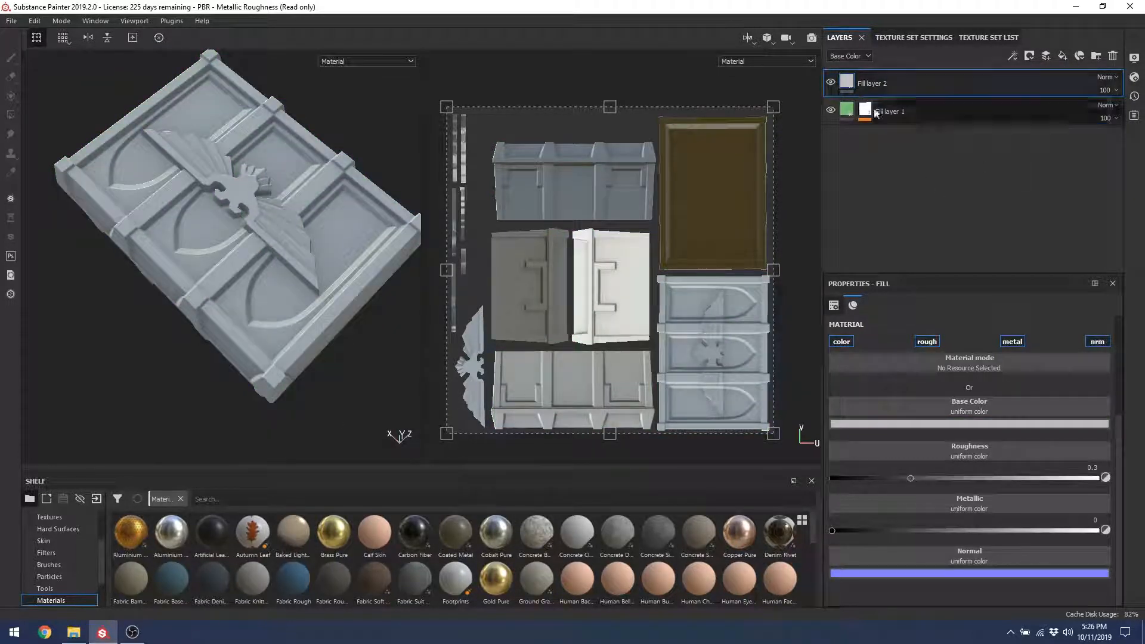
{"action": "left_click", "coordinate": [1043, 59]}
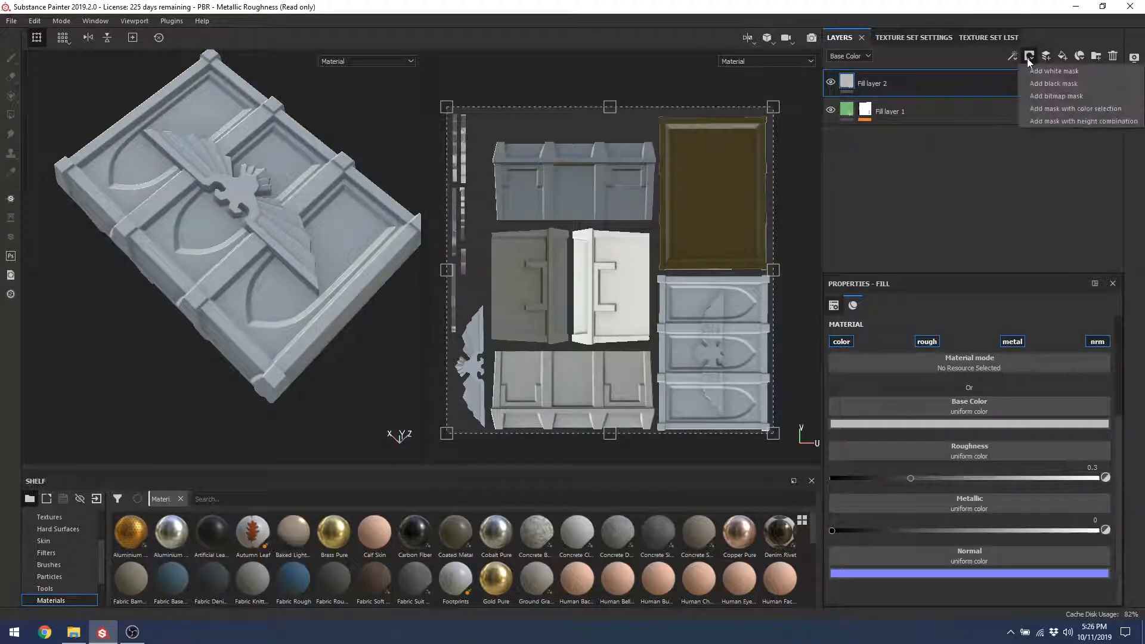
{"action": "left_click", "coordinate": [1036, 114]}
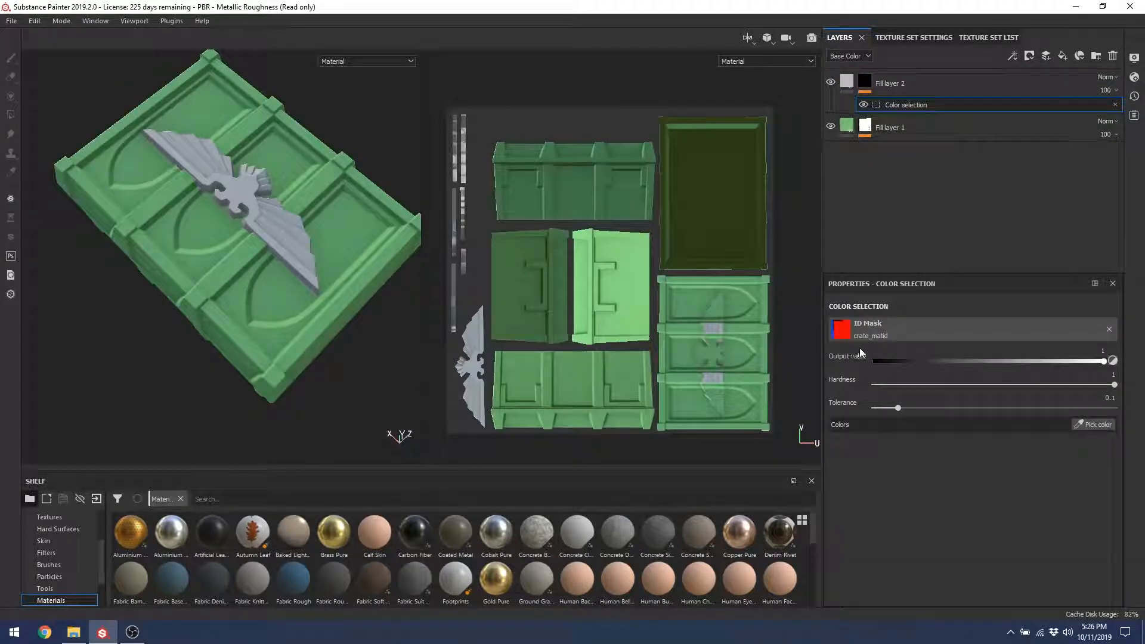
{"action": "left_click", "coordinate": [1093, 425]}
{"action": "left_click", "coordinate": [277, 222]}
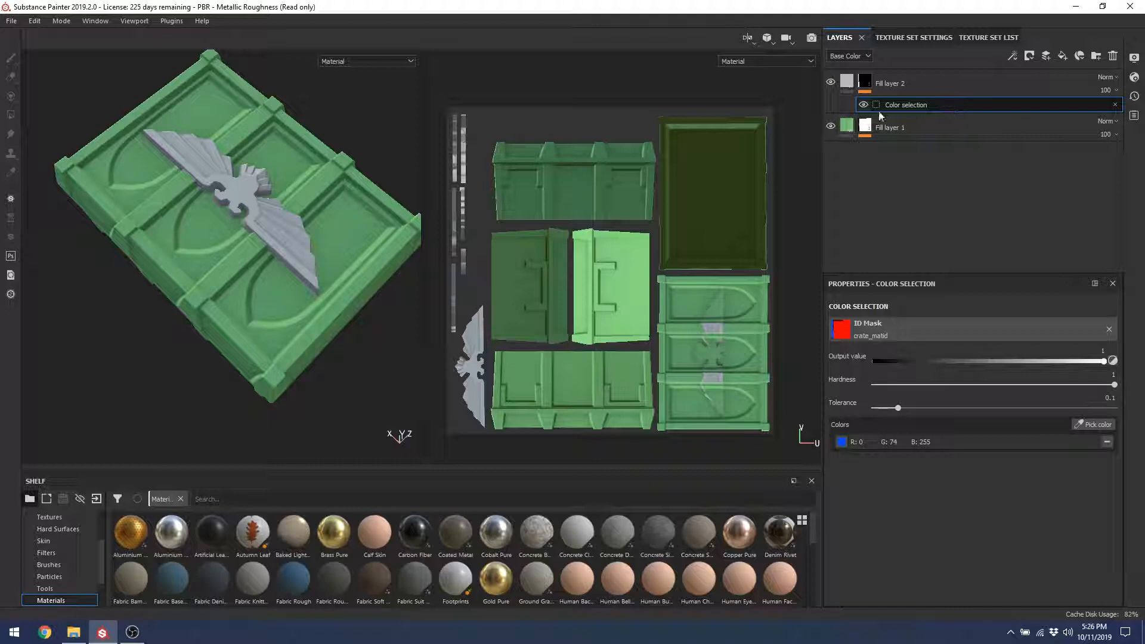
{"action": "left_click", "coordinate": [847, 83]}
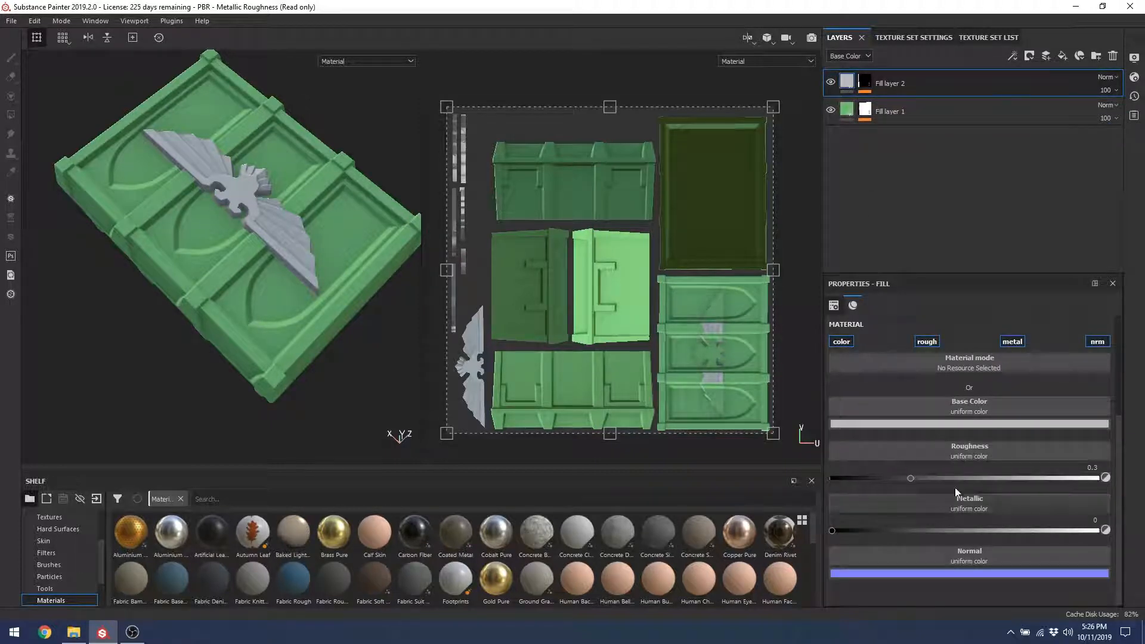
Step: Tint the emblem fill orange-gold and set its roughness to about 0.24
{"action": "left_click", "coordinate": [960, 424]}
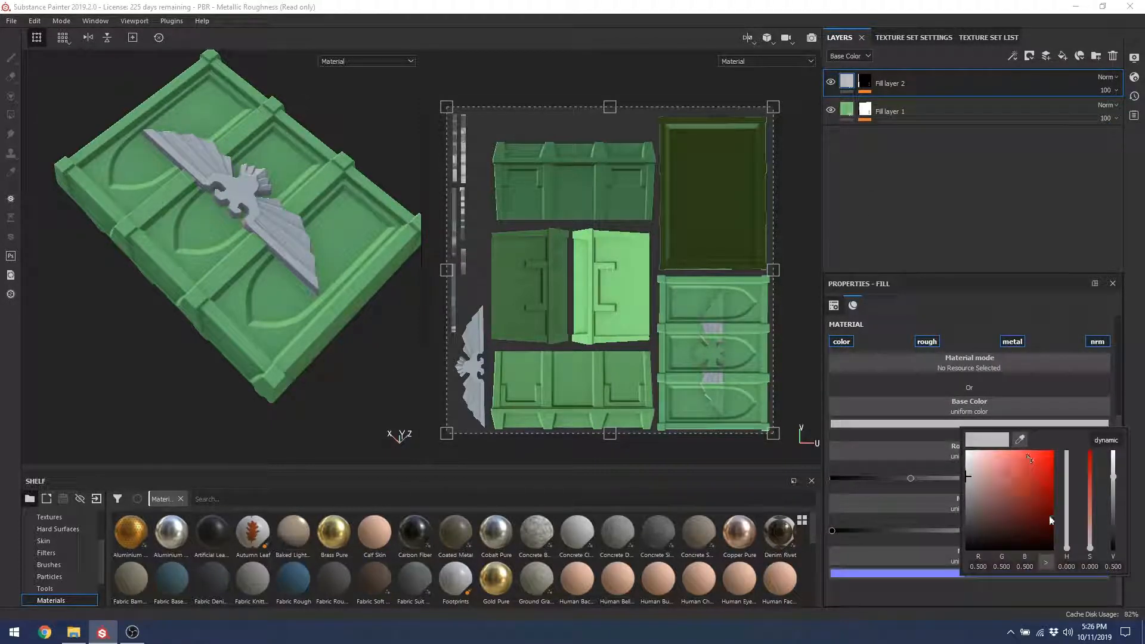
{"action": "left_click_drag", "start_coordinate": [1090, 545], "coordinate": [1090, 484]}
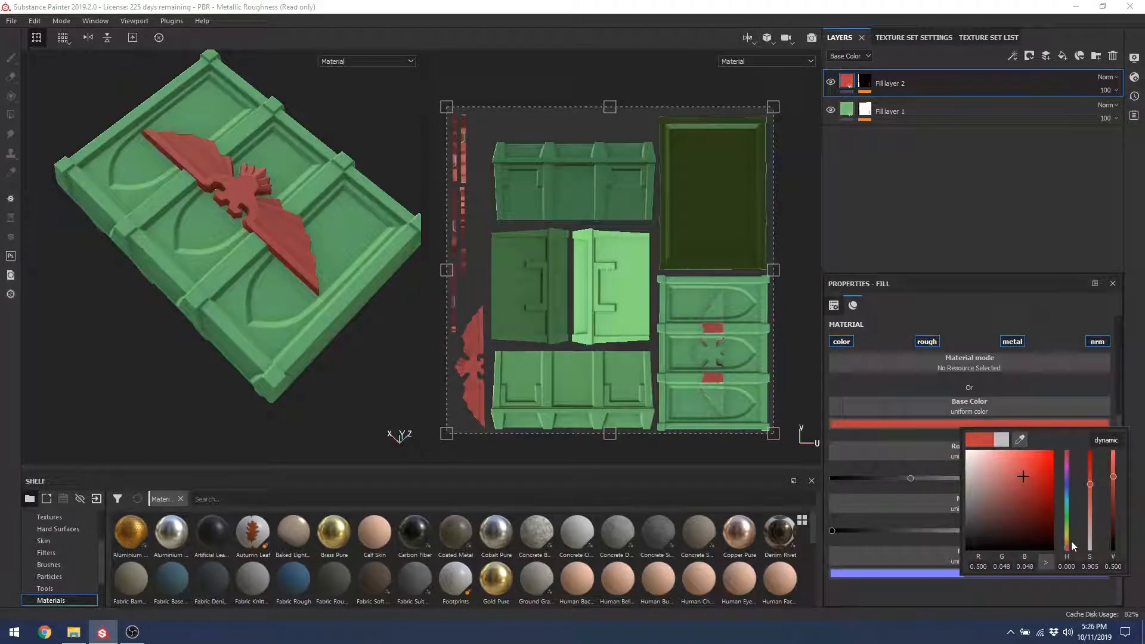
{"action": "mouse_move", "coordinate": [1072, 545]}
{"action": "left_mouse_down"}
{"action": "mouse_move", "coordinate": [1068, 509]}
{"action": "mouse_move", "coordinate": [1066, 530]}
{"action": "left_mouse_up"}
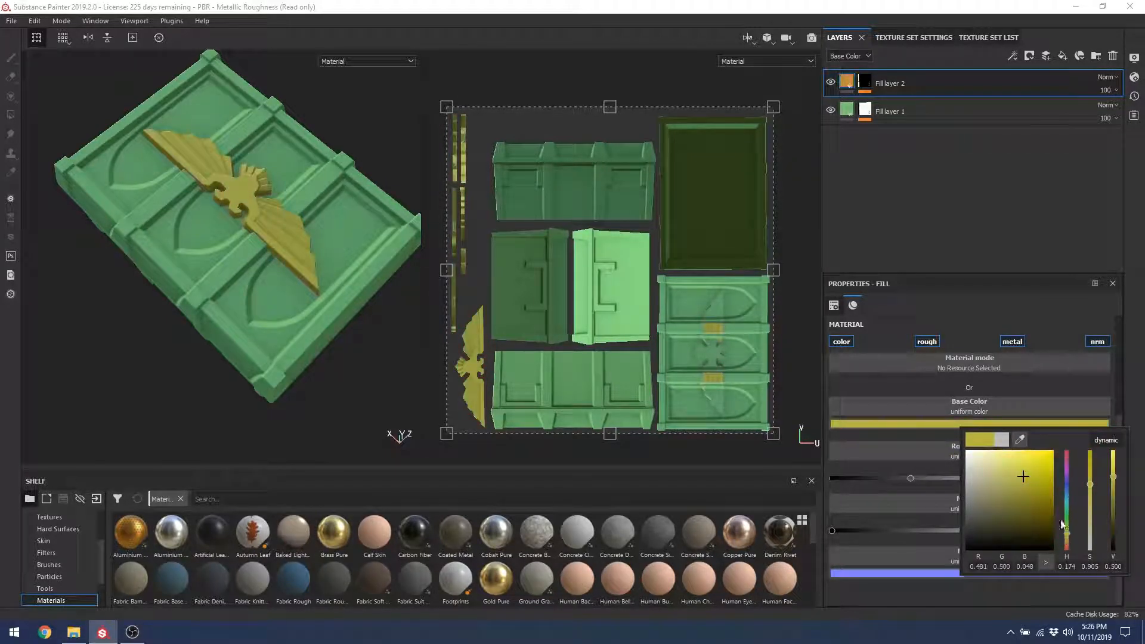
{"action": "left_click_drag", "start_coordinate": [1050, 501], "coordinate": [1043, 492]}
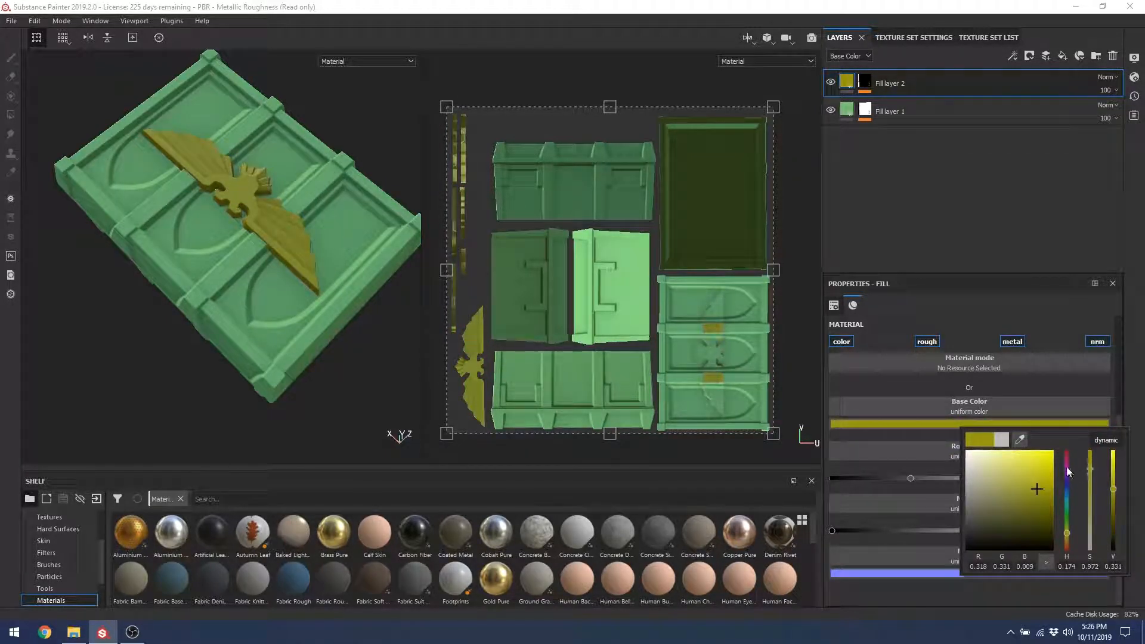
{"action": "left_click_drag", "start_coordinate": [1067, 538], "coordinate": [1067, 542]}
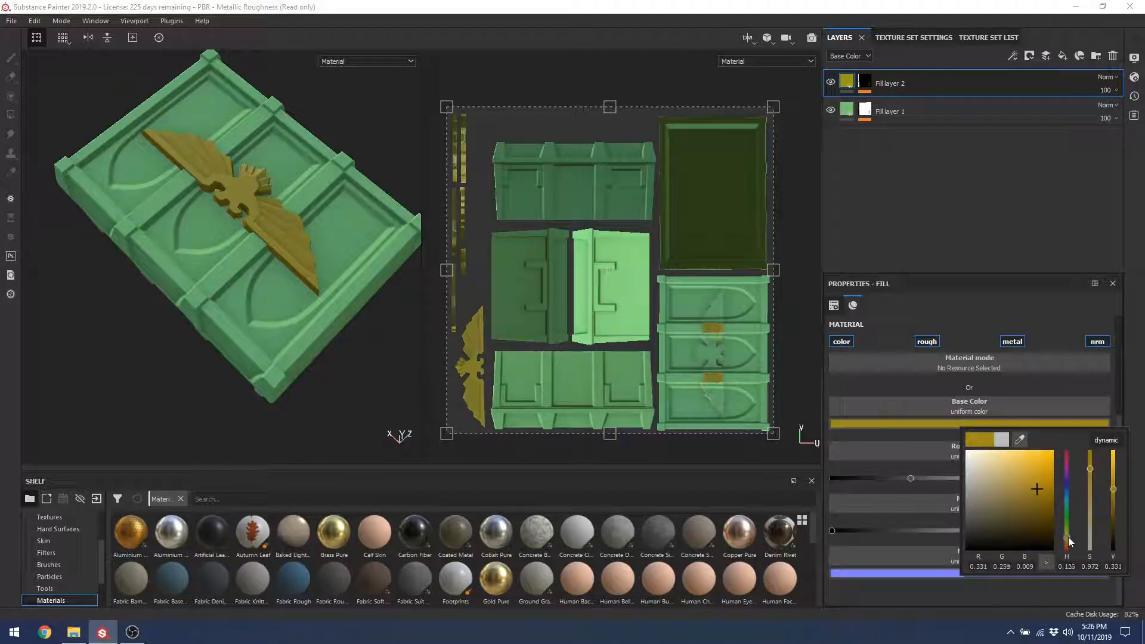
{"action": "left_click_drag", "start_coordinate": [926, 478], "coordinate": [973, 493]}
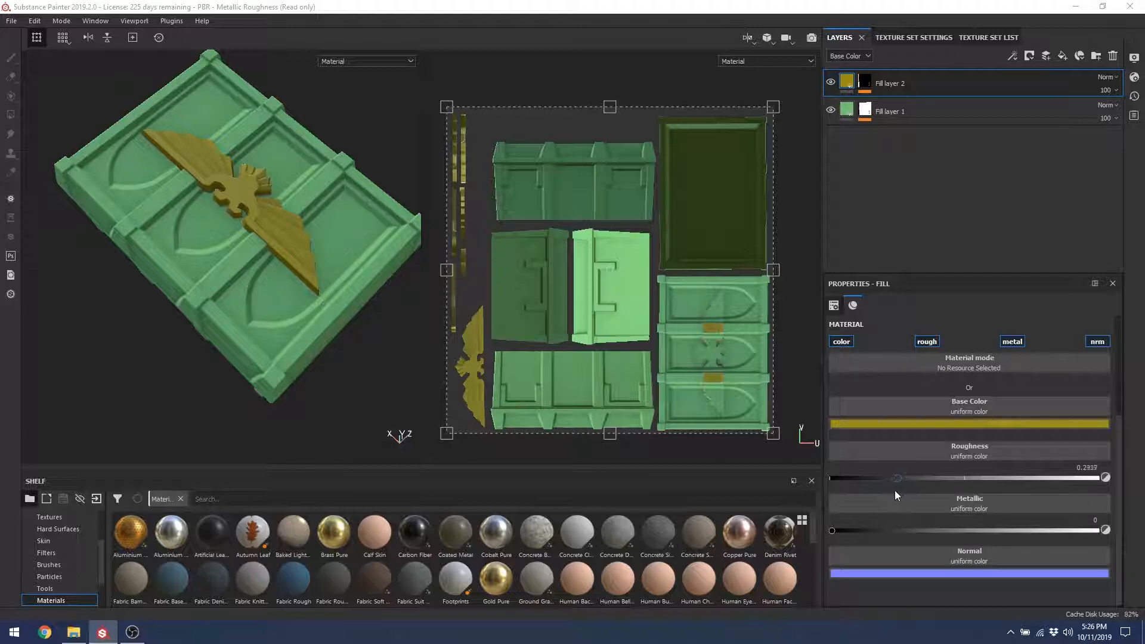
Step: Set Fill layer 2's metallic to 1, then orbit in close to inspect the gold eagle
{"action": "left_click_drag", "start_coordinate": [265, 310], "coordinate": [243, 208], "text": "alt"}
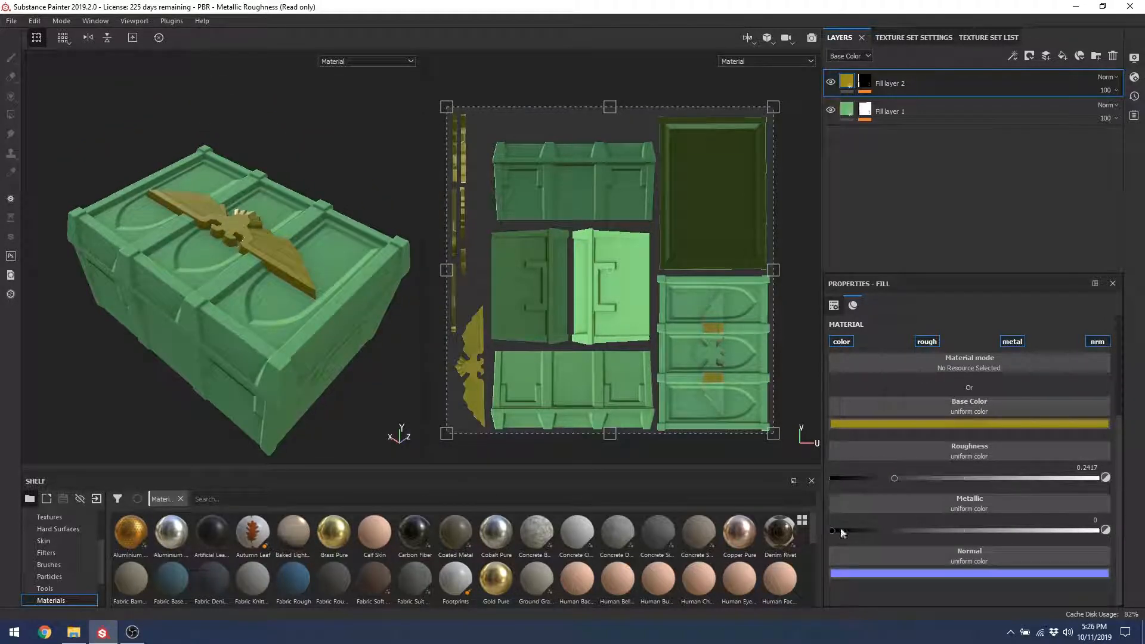
{"action": "left_click_drag", "start_coordinate": [842, 533], "coordinate": [1098, 532]}
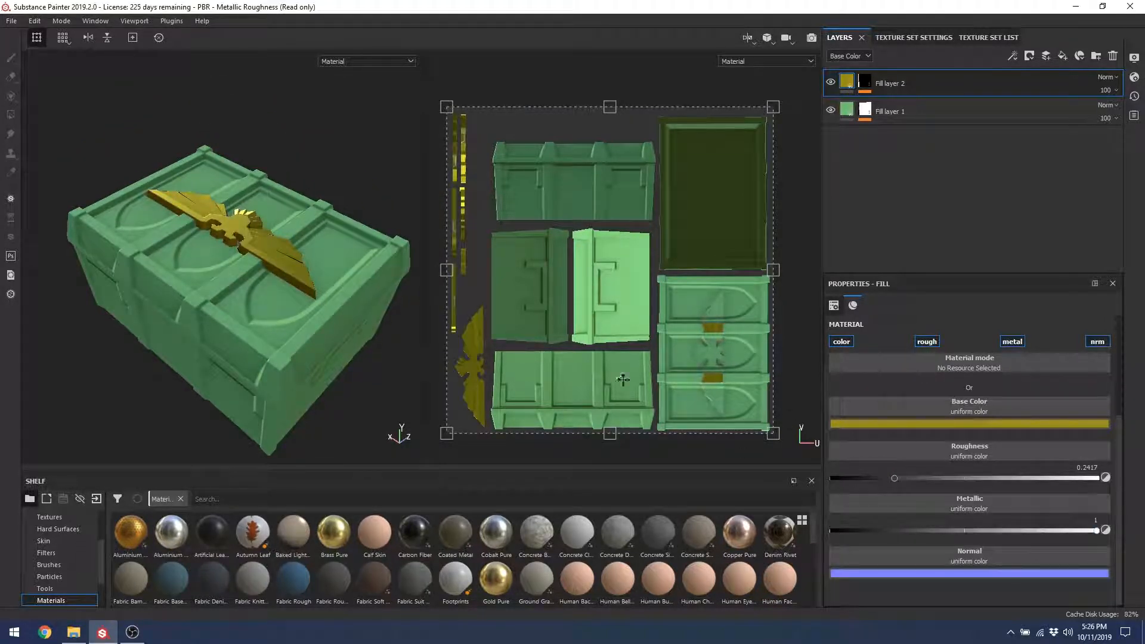
{"action": "left_click_drag", "start_coordinate": [172, 195], "coordinate": [115, 260], "text": "alt"}
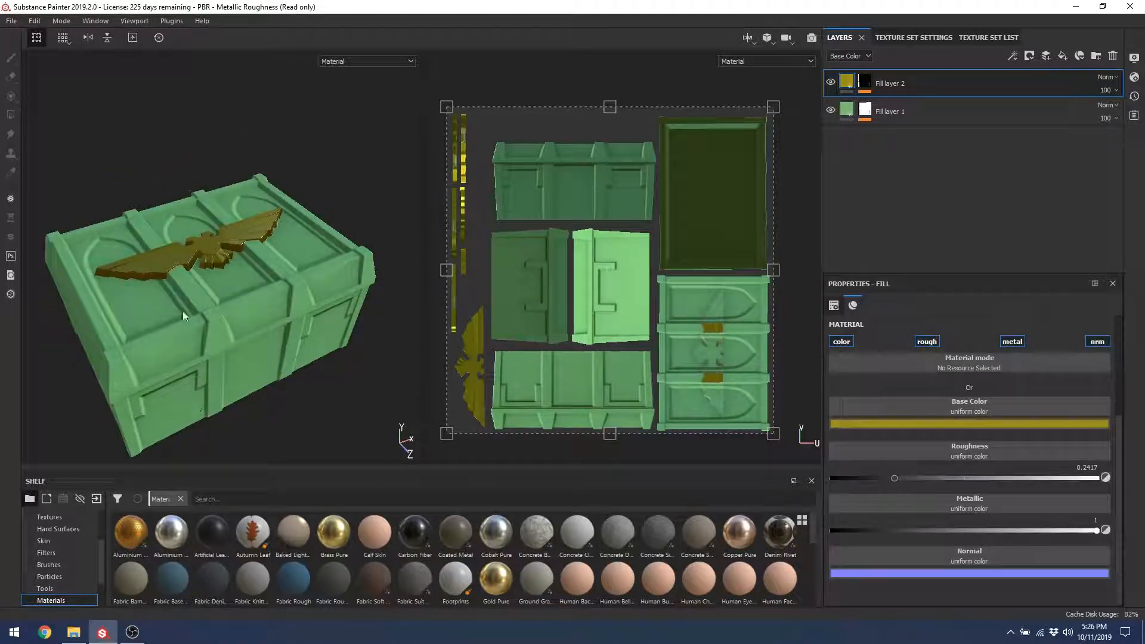
{"action": "right_click_drag", "start_coordinate": [183, 316], "coordinate": [243, 261], "text": "alt"}
{"action": "left_click_drag", "start_coordinate": [243, 260], "coordinate": [246, 310], "text": "alt"}
{"action": "right_click_drag", "start_coordinate": [246, 310], "coordinate": [322, 382], "text": "alt"}
{"action": "left_click_drag", "start_coordinate": [322, 382], "coordinate": [218, 299], "text": "alt"}
{"action": "right_click_drag", "start_coordinate": [217, 299], "coordinate": [262, 322], "text": "alt"}
{"action": "left_click_drag", "start_coordinate": [263, 322], "coordinate": [276, 305], "text": "alt"}
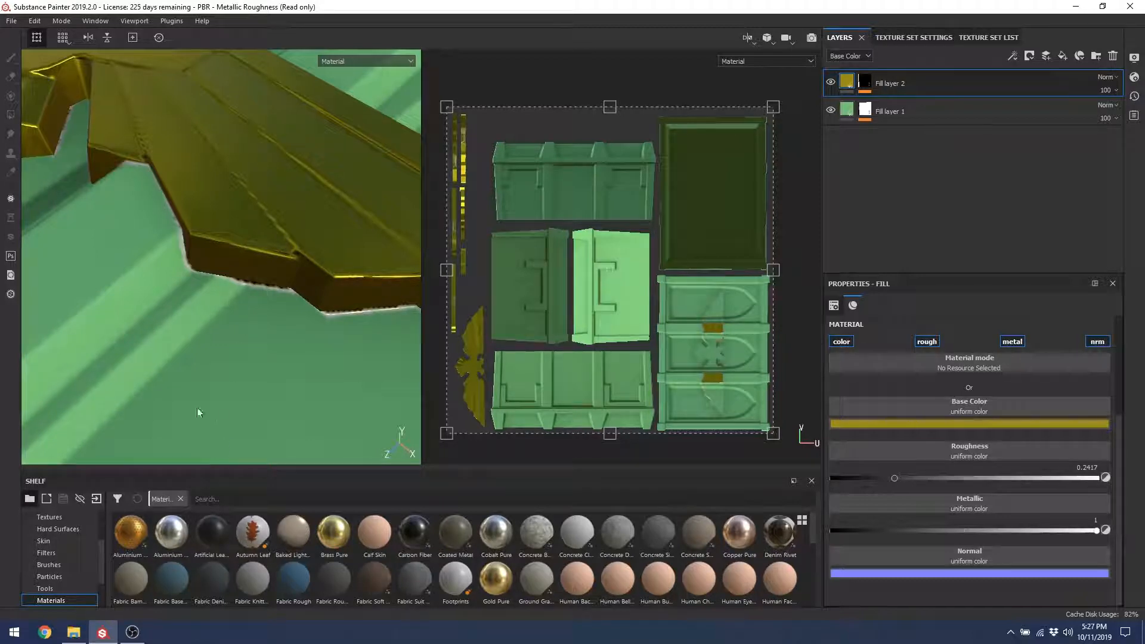
Step: Delete the Color selection effect, then remove Fill layer 1's mask entirely
{"action": "left_click", "coordinate": [865, 110]}
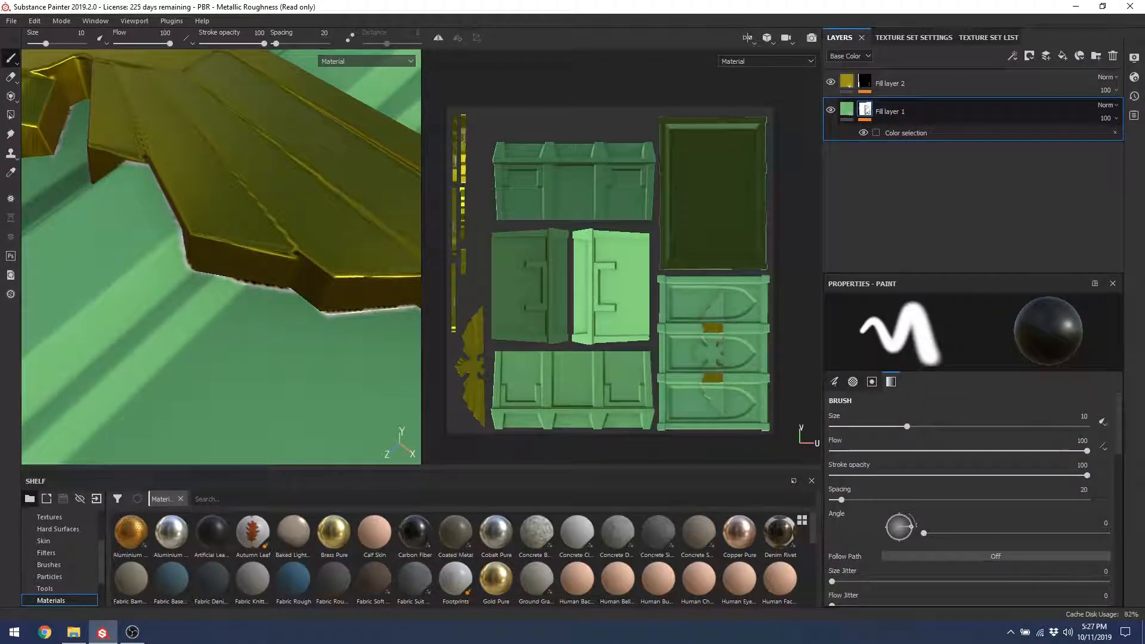
{"action": "right_click", "coordinate": [866, 115]}
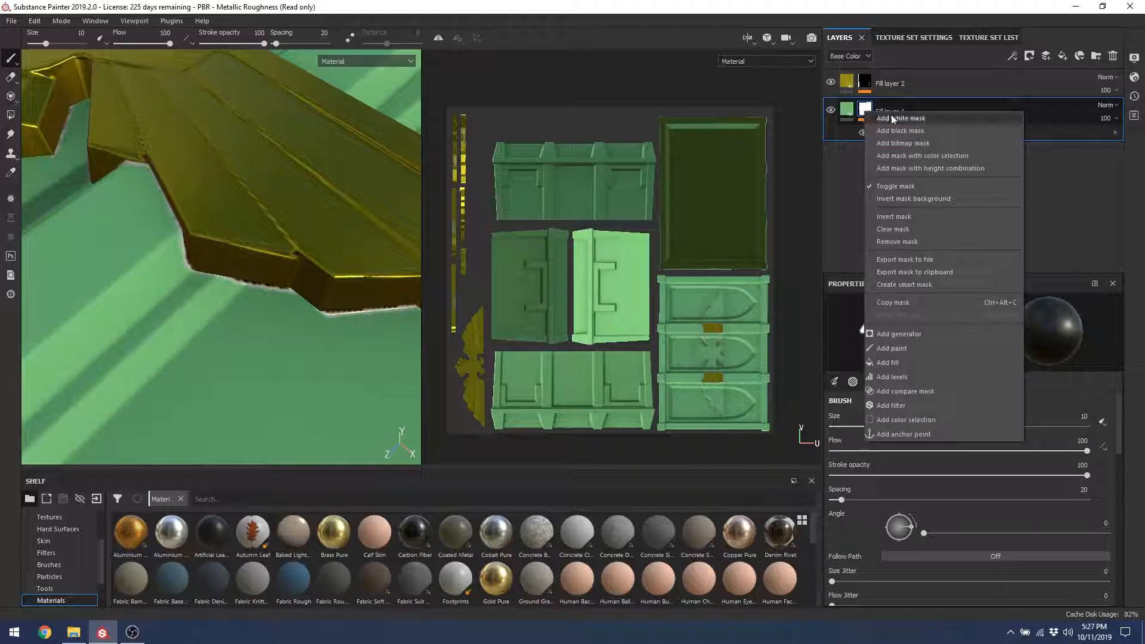
{"action": "left_click", "coordinate": [850, 198]}
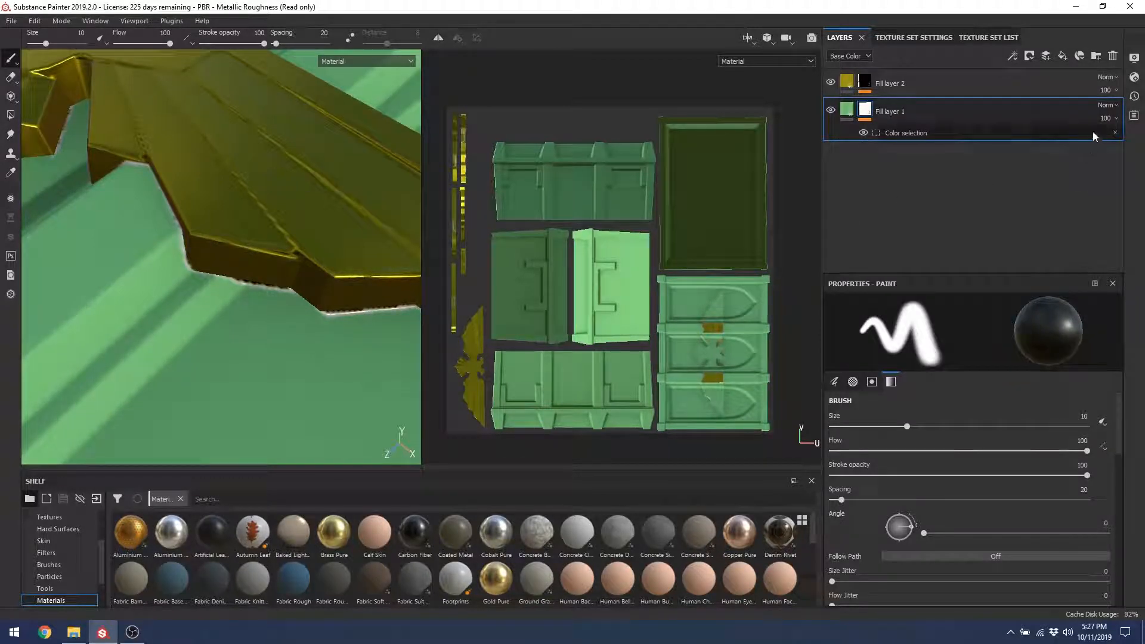
{"action": "left_click", "coordinate": [1115, 135]}
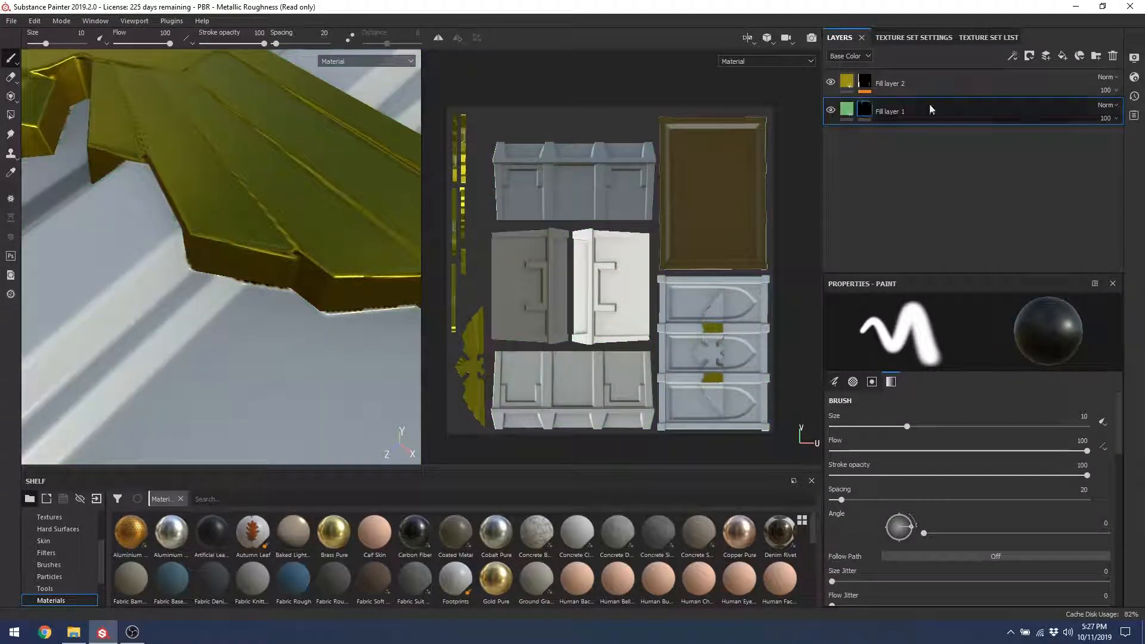
{"action": "right_click", "coordinate": [867, 109]}
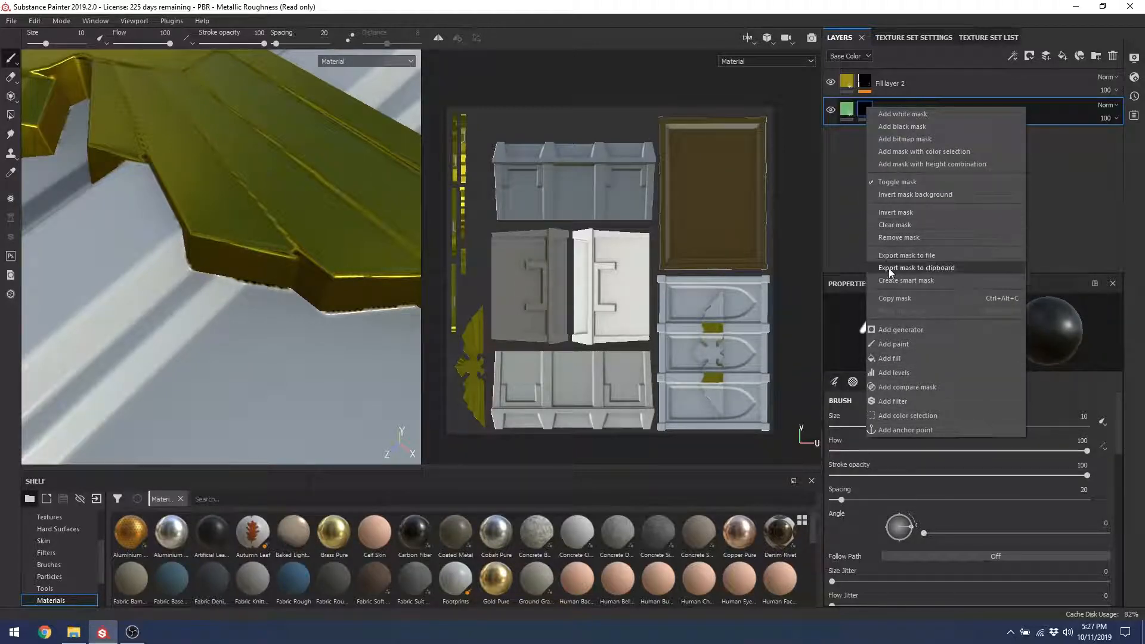
{"action": "left_click", "coordinate": [894, 238]}
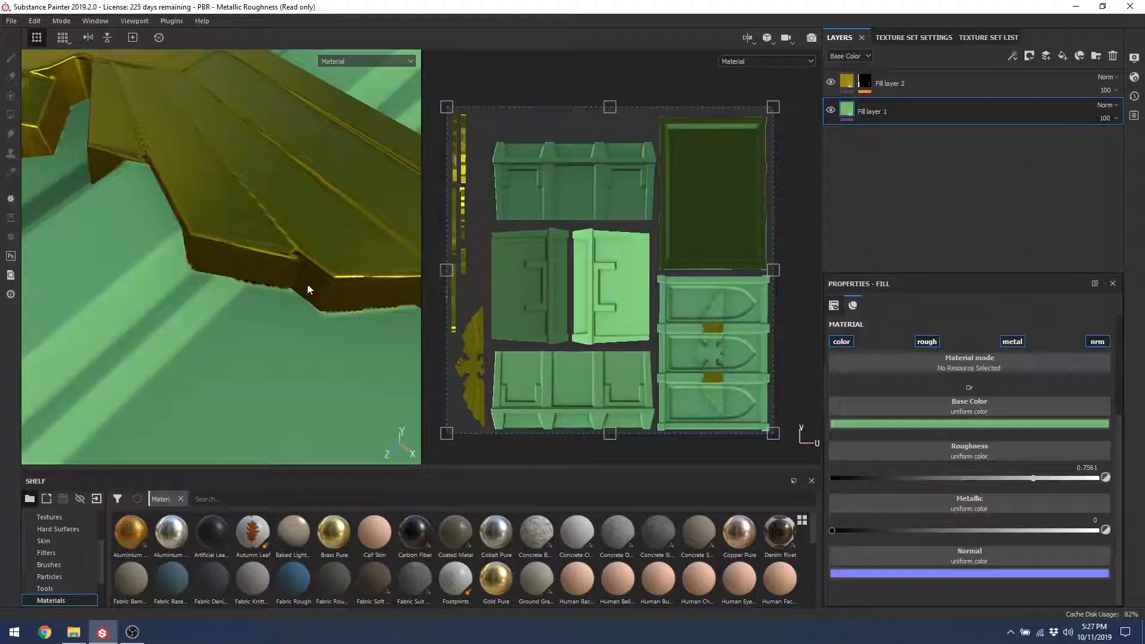
Step: Hide and then show Fill layer 2 to compare the crate without the gold emblem
{"action": "right_click_drag", "start_coordinate": [225, 205], "coordinate": [251, 269], "text": "alt"}
{"action": "right_click_drag", "start_coordinate": [170, 99], "coordinate": [199, 171], "text": "alt"}
{"action": "left_click_drag", "start_coordinate": [175, 178], "coordinate": [193, 272], "text": "alt"}
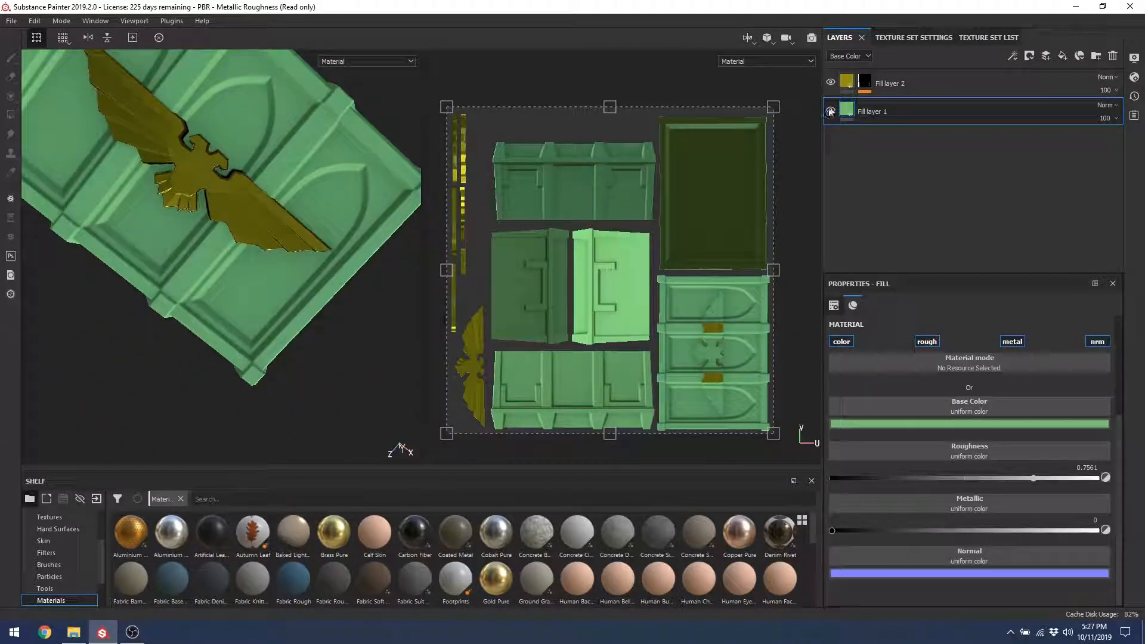
{"action": "left_click", "coordinate": [831, 84]}
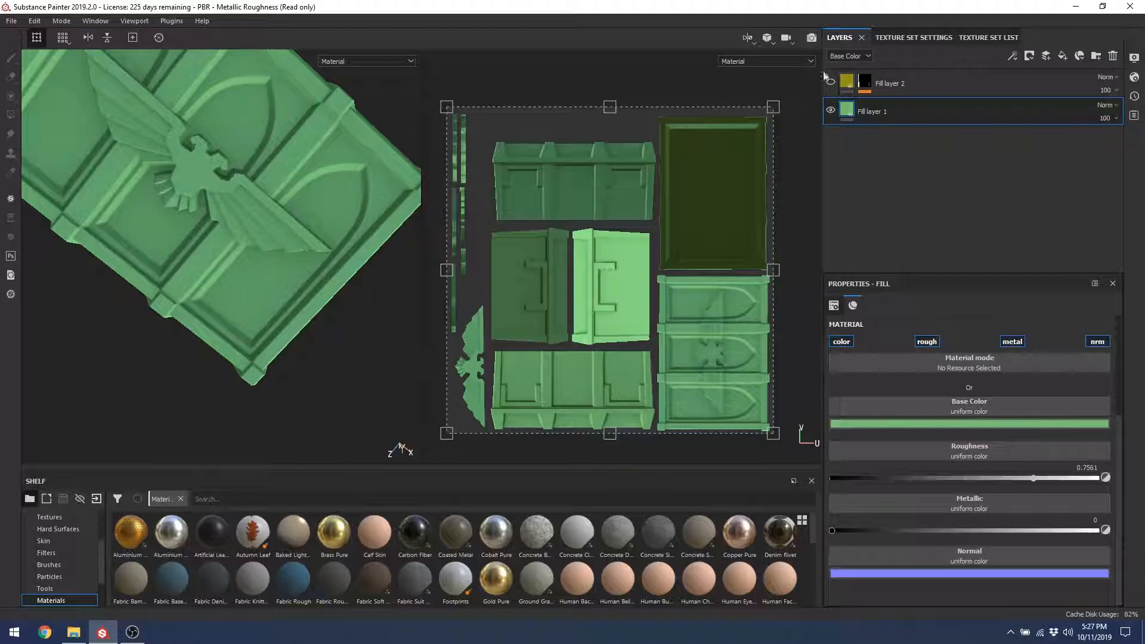
{"action": "left_click", "coordinate": [831, 82]}
Step: Orbit around the eagle's wings and emblem panel, then select Fill layer 2
{"action": "left_click_drag", "start_coordinate": [196, 143], "coordinate": [227, 275], "text": "alt"}
{"action": "scroll", "coordinate": [211, 200], "scroll_direction": "up", "scroll_amount": 5}
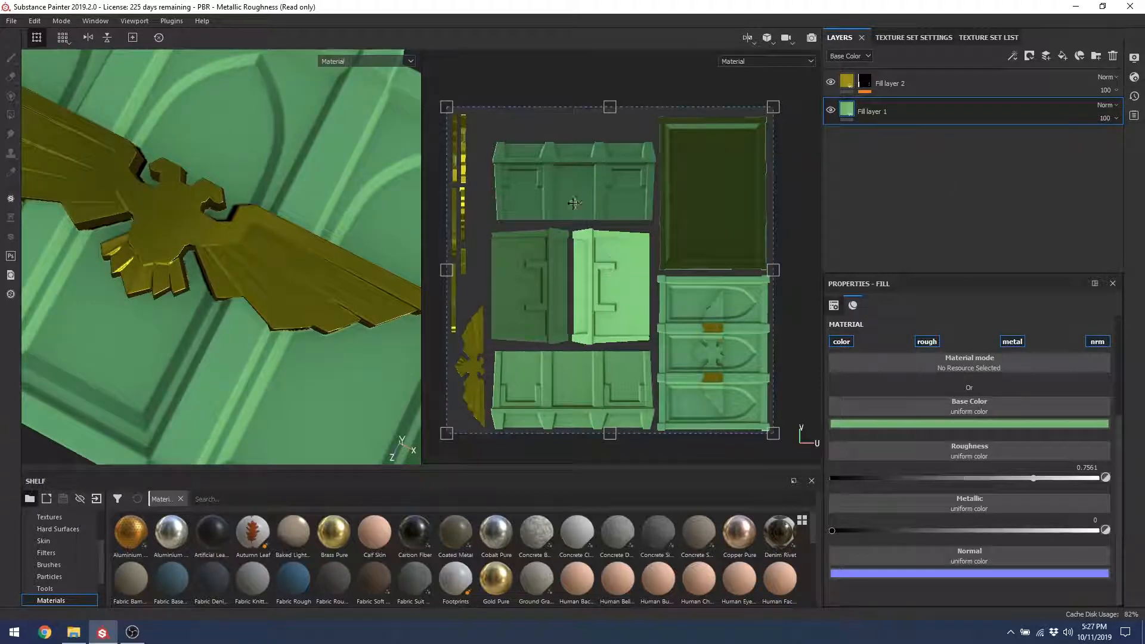
{"action": "left_click_drag", "start_coordinate": [200, 183], "coordinate": [145, 163], "text": "alt"}
{"action": "left_click_drag", "start_coordinate": [205, 186], "coordinate": [225, 134], "text": "alt"}
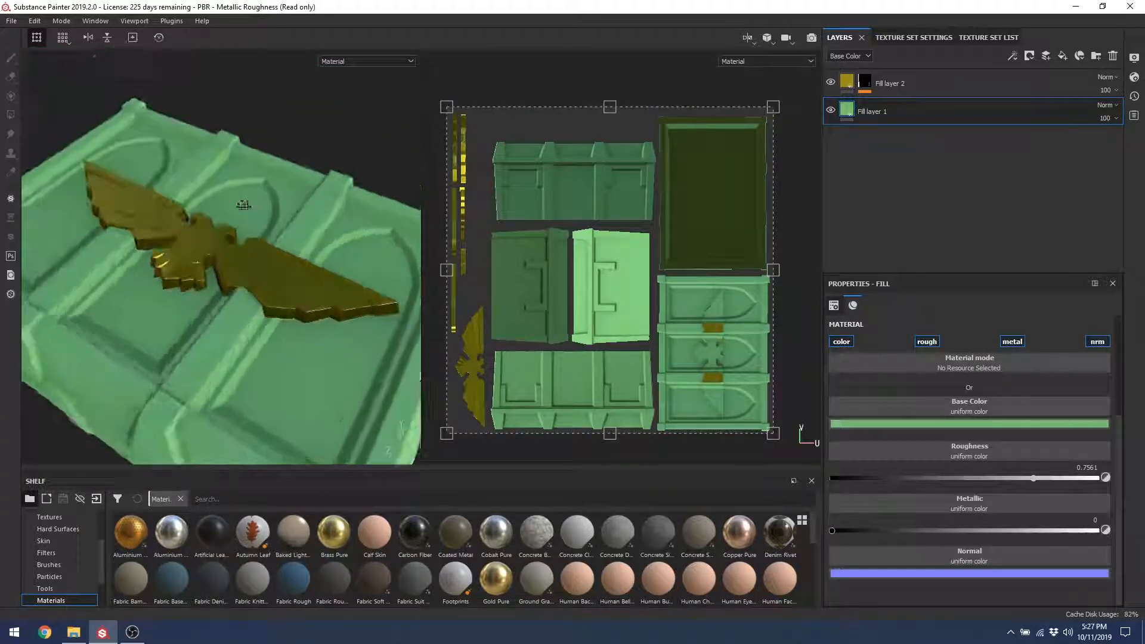
{"action": "right_click_drag", "start_coordinate": [225, 134], "coordinate": [294, 478], "text": "alt"}
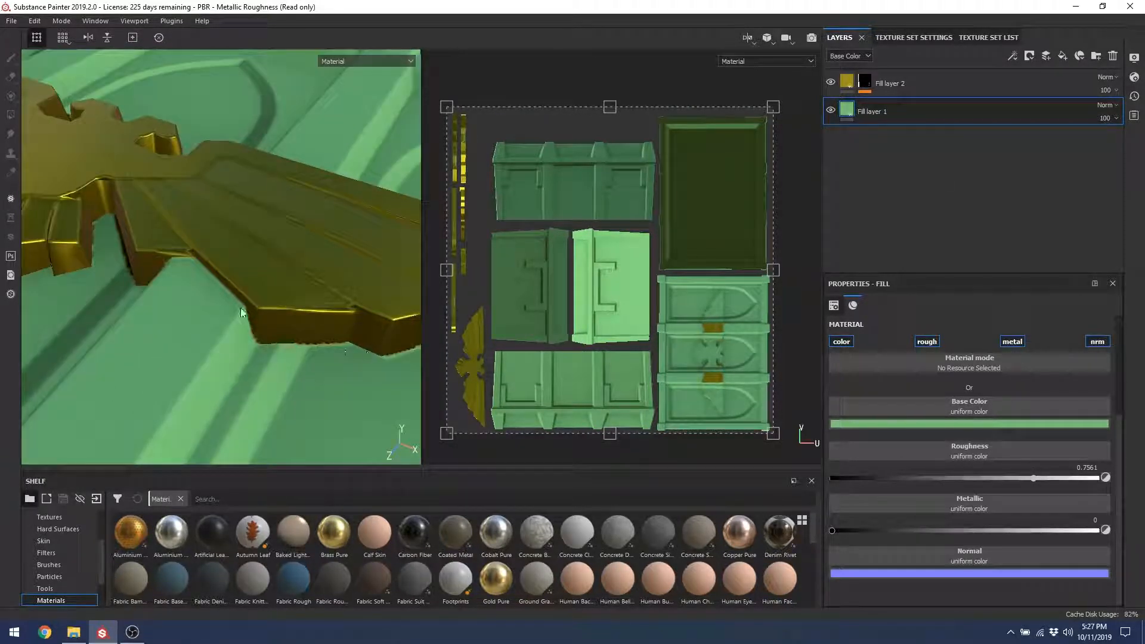
{"action": "right_click_drag", "start_coordinate": [223, 353], "coordinate": [171, 182], "text": "alt"}
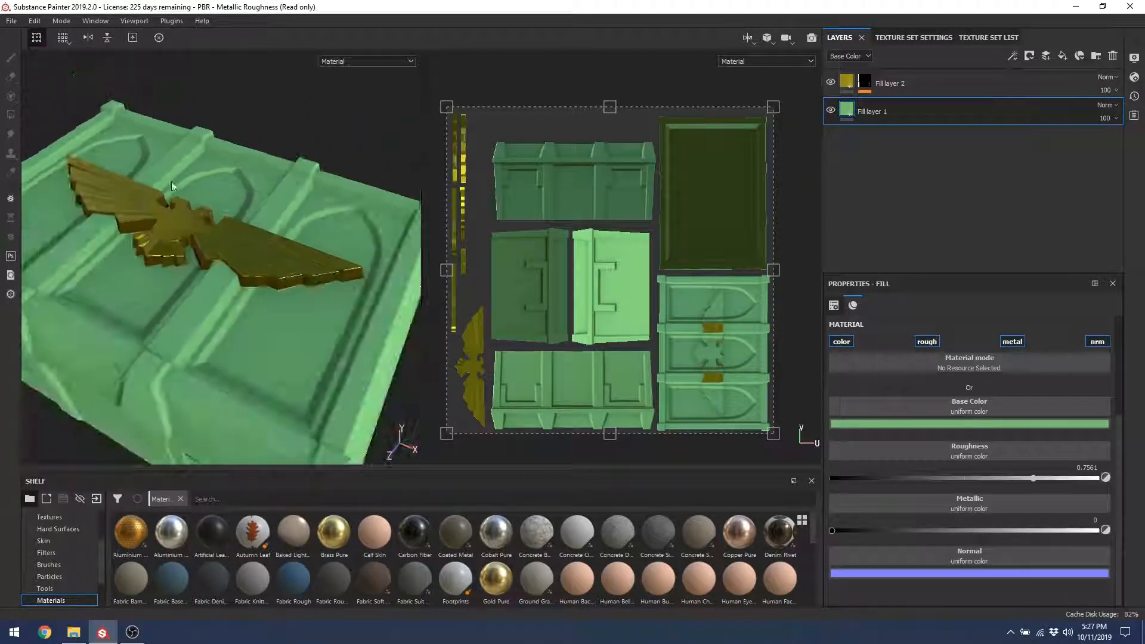
{"action": "left_click_drag", "start_coordinate": [170, 181], "coordinate": [178, 233], "text": "alt"}
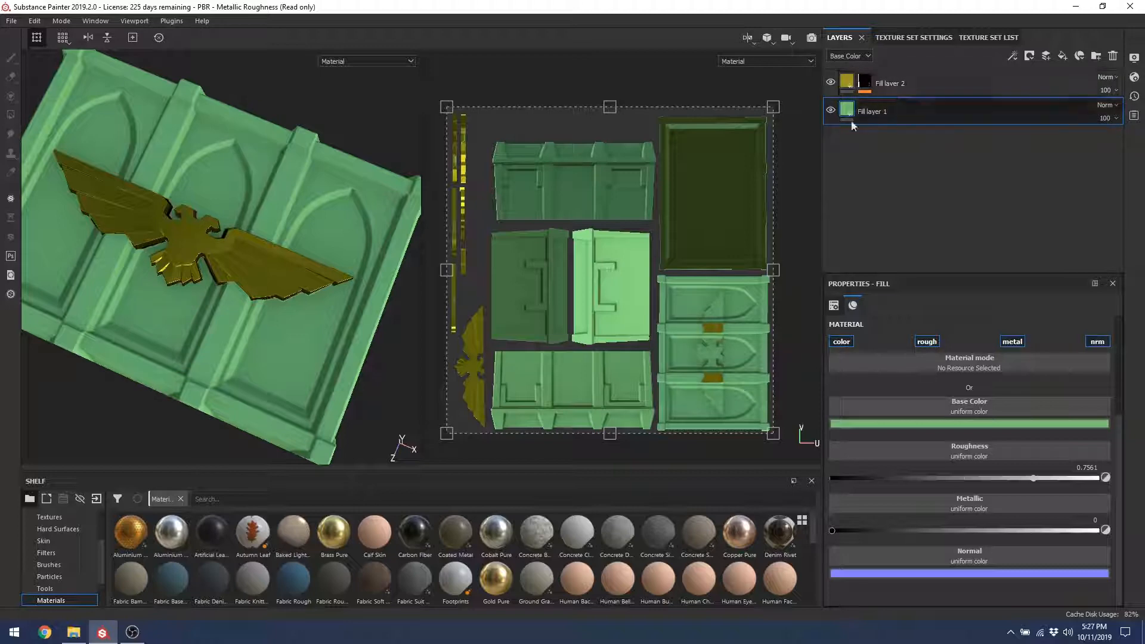
{"action": "left_click_drag", "start_coordinate": [291, 300], "coordinate": [369, 245], "text": "alt"}
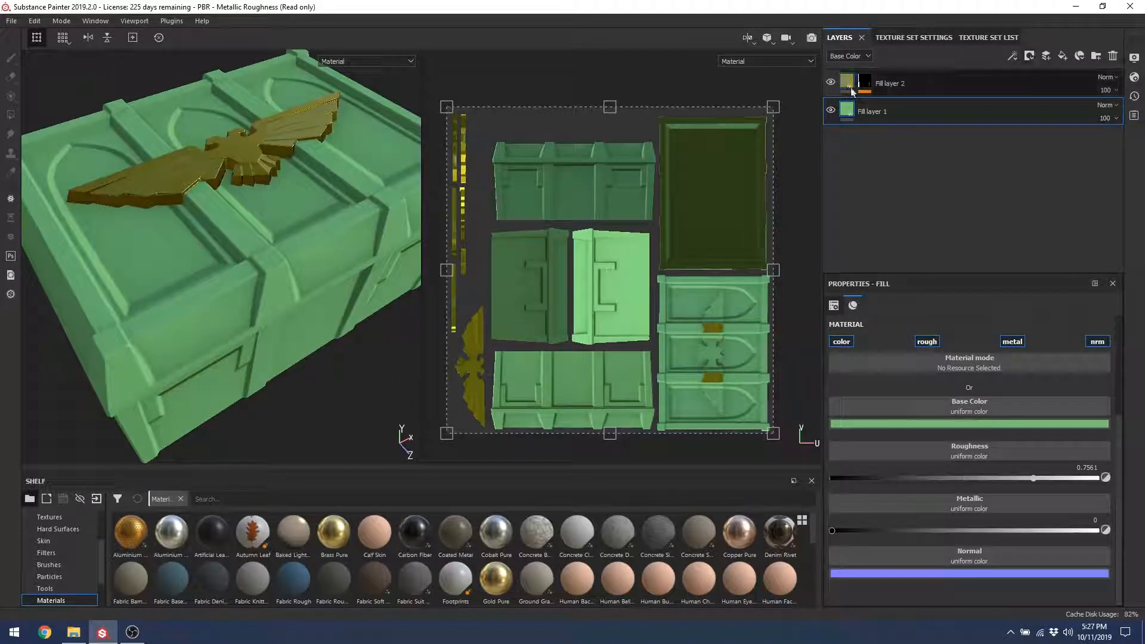
{"action": "left_click", "coordinate": [904, 84]}
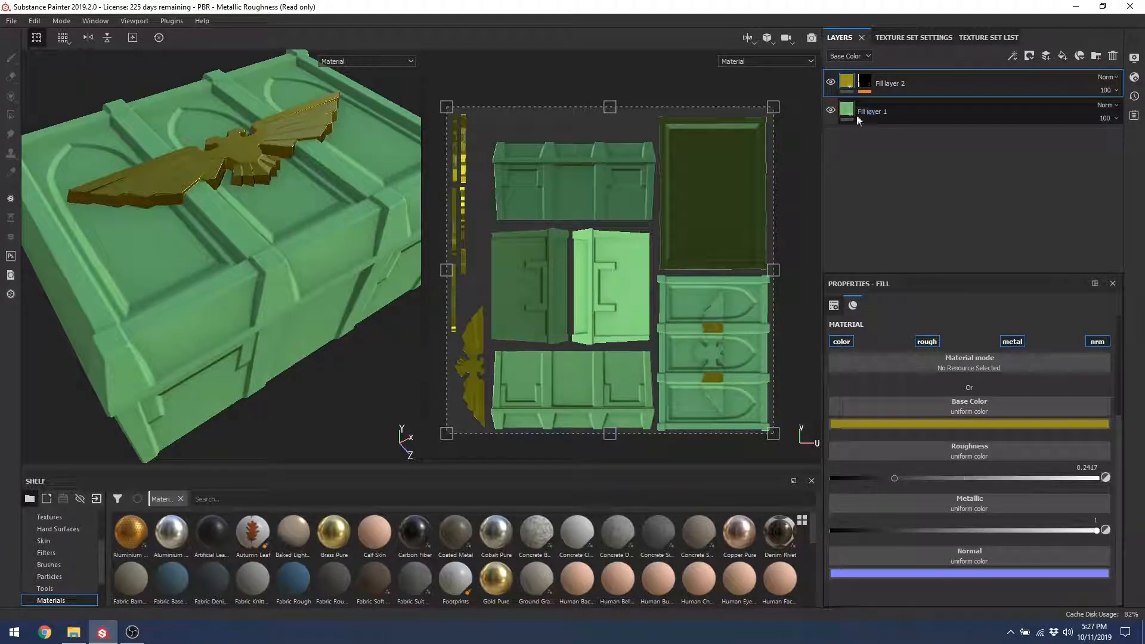
Step: Add Fill layer 3 with the crate_curve project texture as its base colour
{"action": "left_click", "coordinate": [1056, 58]}
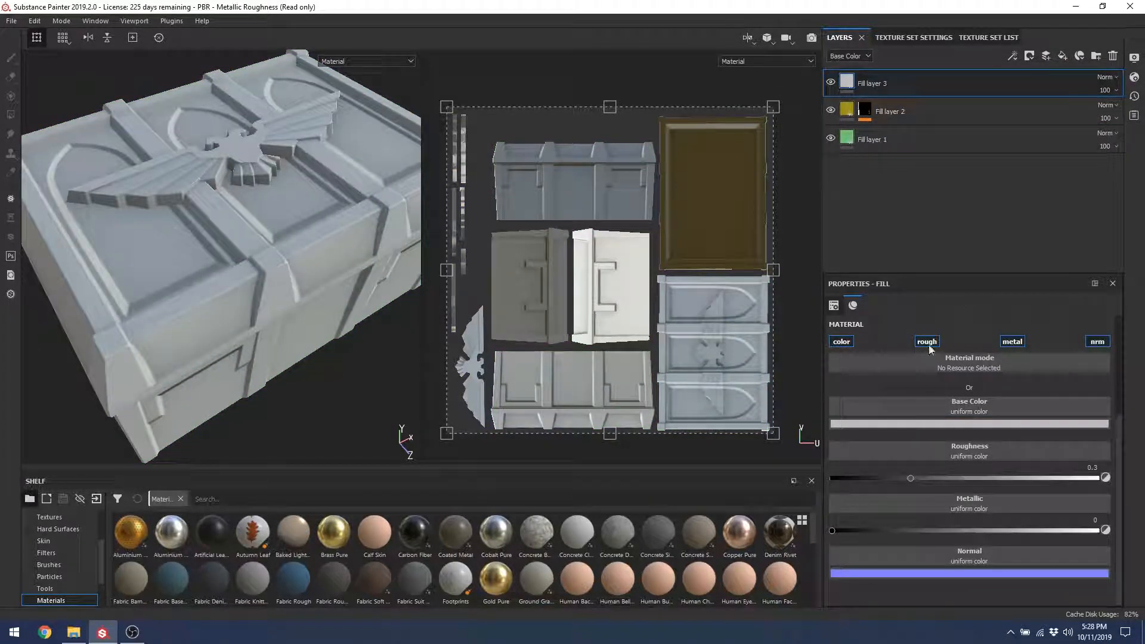
{"action": "left_click", "coordinate": [971, 404]}
{"action": "left_click", "coordinate": [939, 408]}
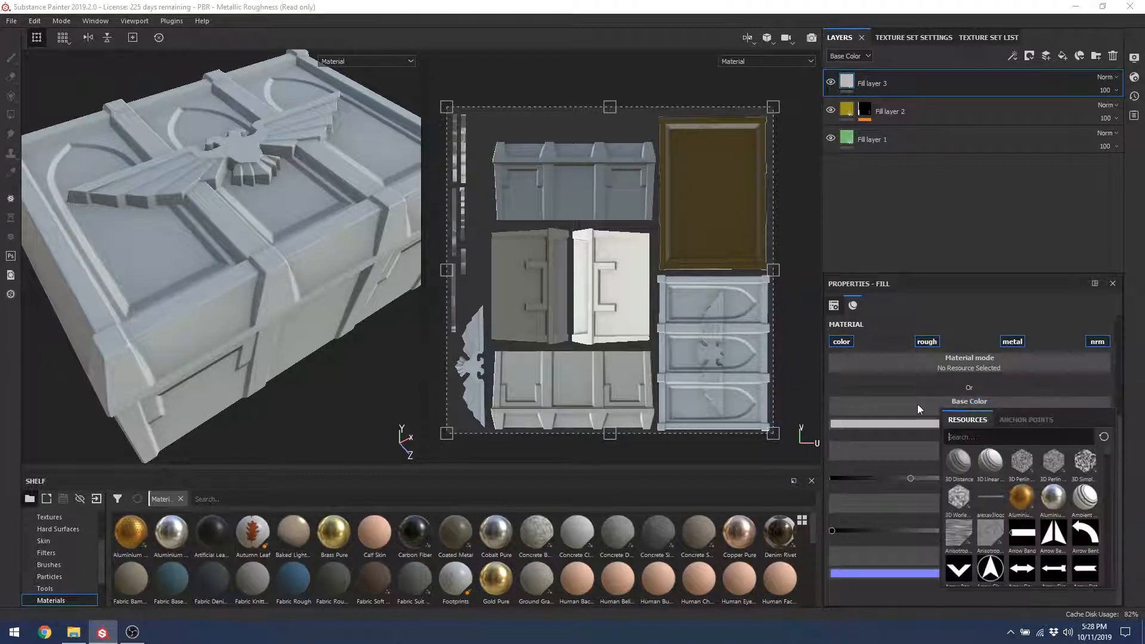
{"action": "left_click", "coordinate": [919, 406]}
{"action": "left_click", "coordinate": [936, 424]}
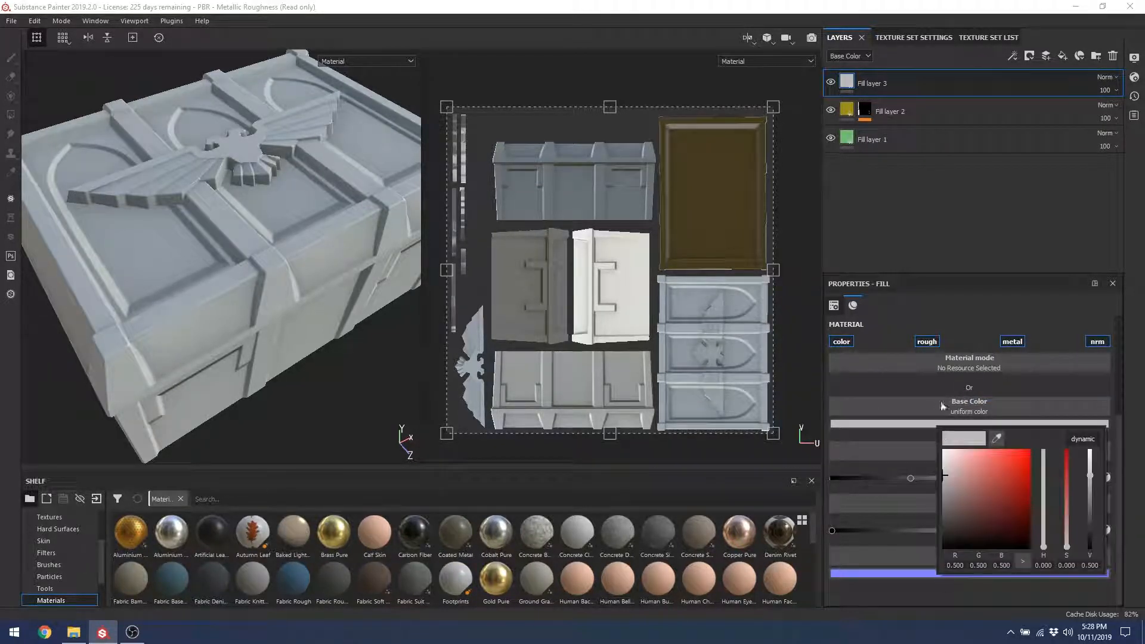
{"action": "left_click", "coordinate": [937, 403]}
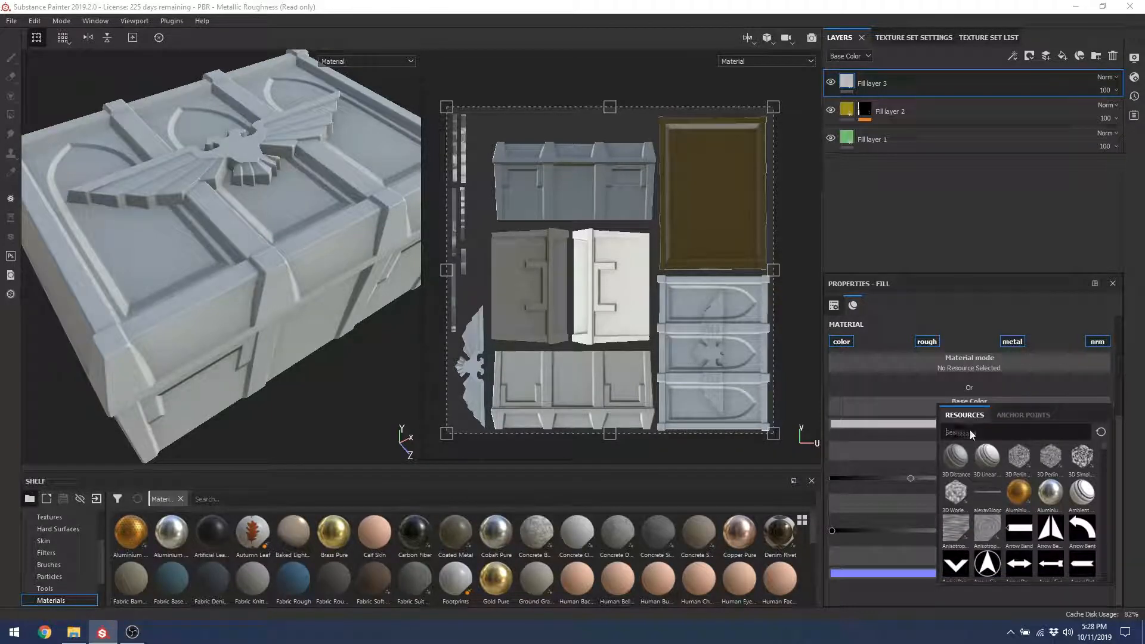
{"action": "mouse_move", "coordinate": [971, 442]}
{"action": "type", "text": "pr"}
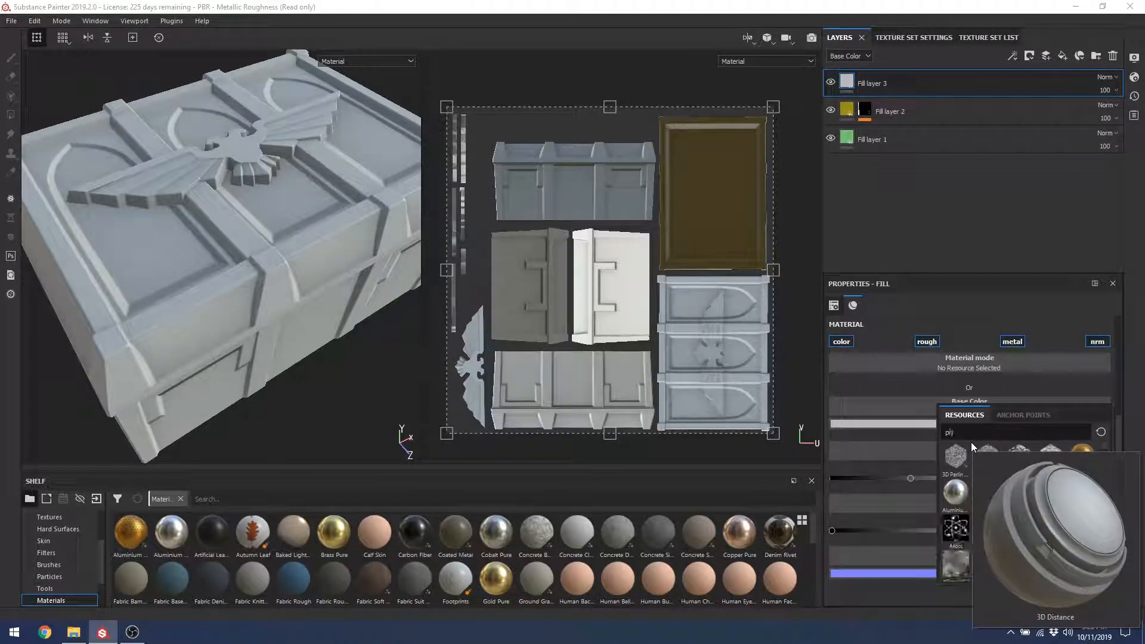
{"action": "type", "text": "oject"}
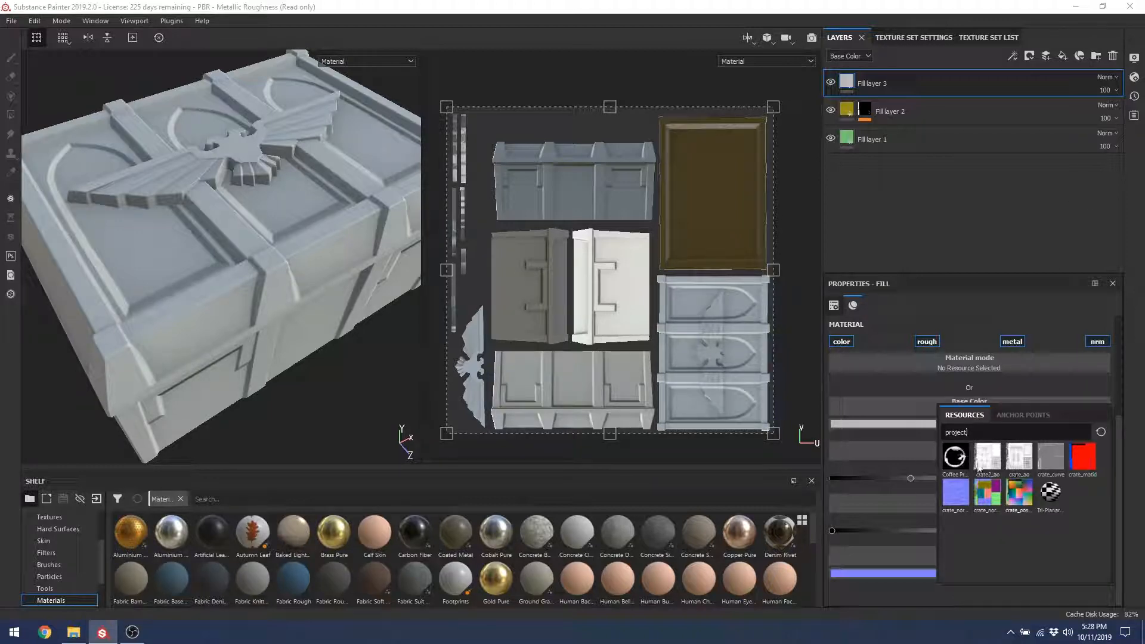
{"action": "left_click", "coordinate": [1050, 461]}
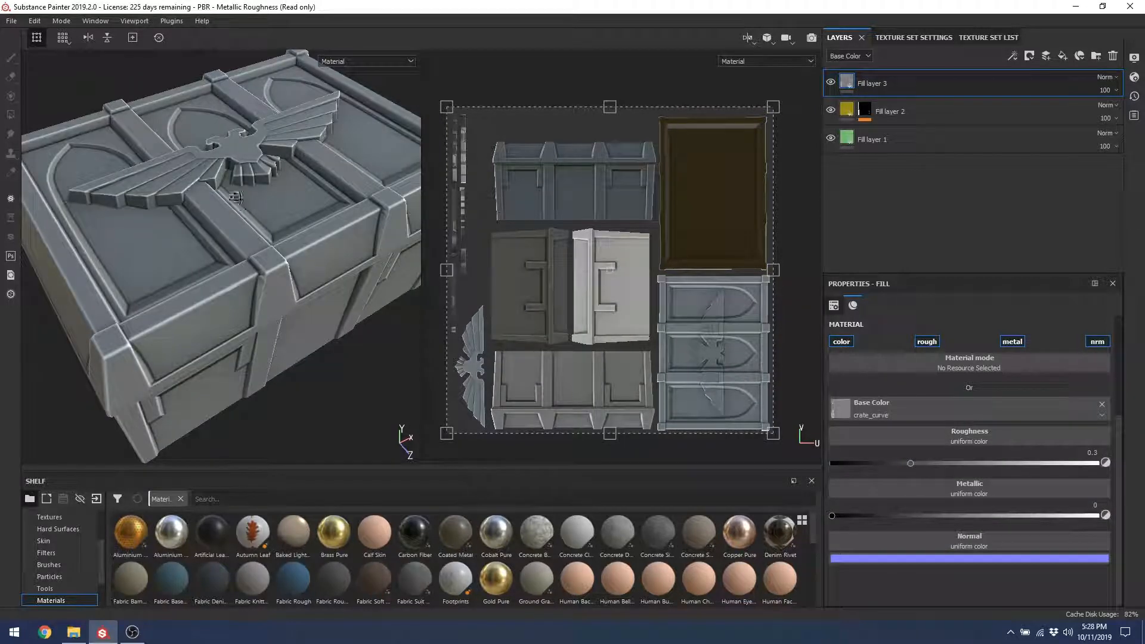
{"action": "left_click_drag", "start_coordinate": [257, 250], "coordinate": [329, 116], "text": "alt"}
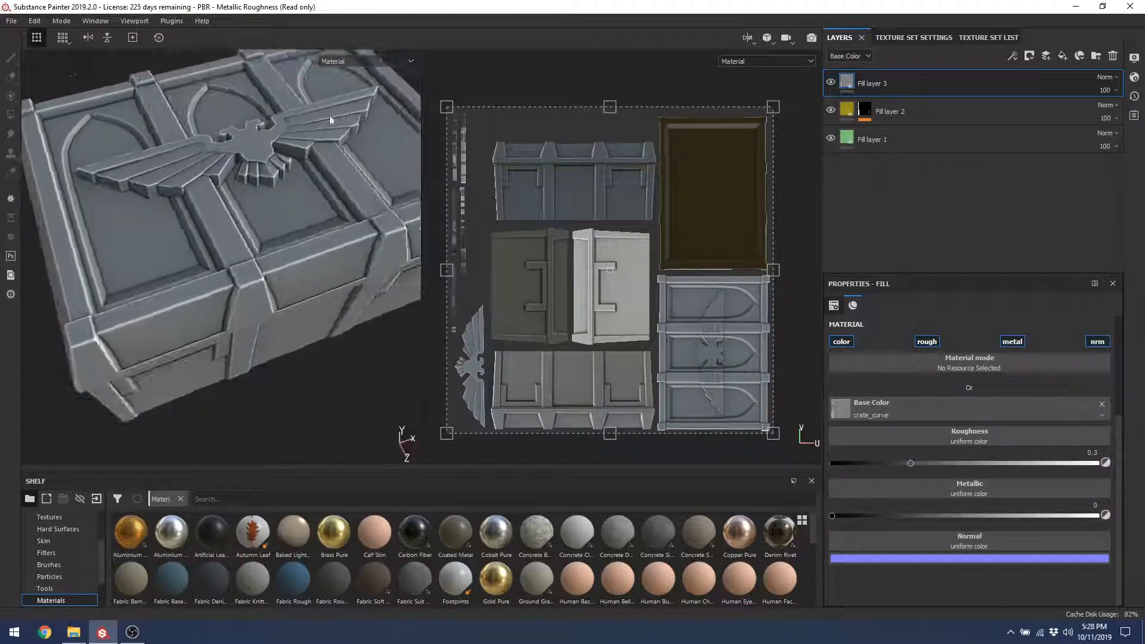
Step: Set Fill layer 3's blend mode to Overlay and orbit to check the edge highlights
{"action": "left_click", "coordinate": [1104, 77]}
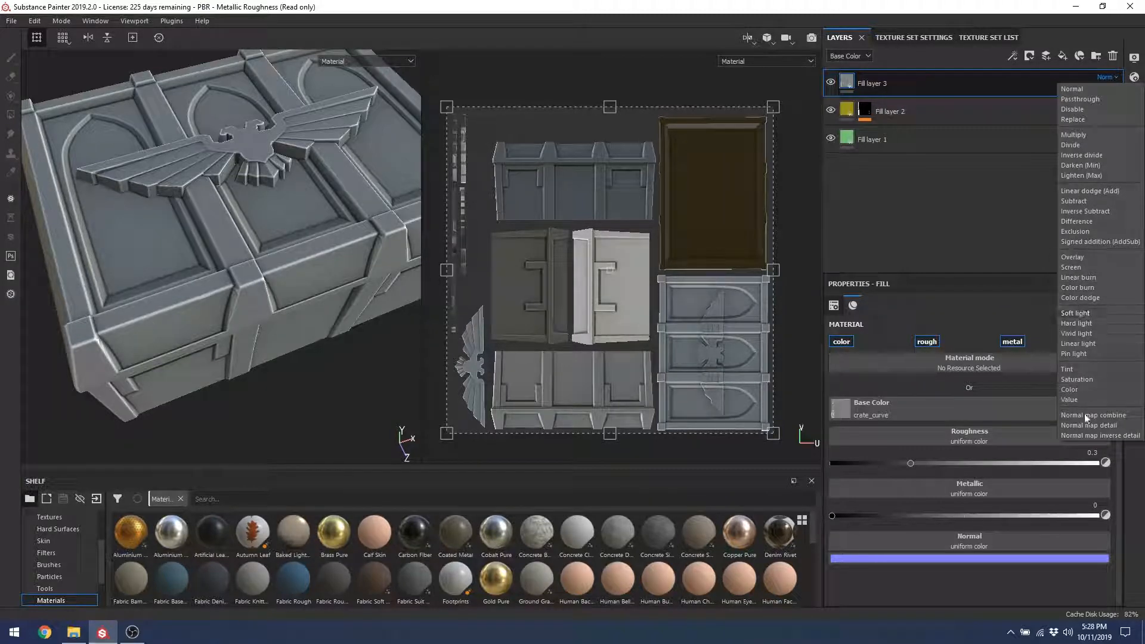
{"action": "left_click", "coordinate": [1074, 257]}
{"action": "left_click_drag", "start_coordinate": [201, 123], "coordinate": [304, 266], "text": "alt"}
{"action": "middle_click_drag", "start_coordinate": [305, 266], "coordinate": [171, 209], "text": "alt"}
{"action": "left_click_drag", "start_coordinate": [172, 209], "coordinate": [238, 197], "text": "alt"}
{"action": "middle_click_drag", "start_coordinate": [239, 197], "coordinate": [172, 217], "text": "alt"}
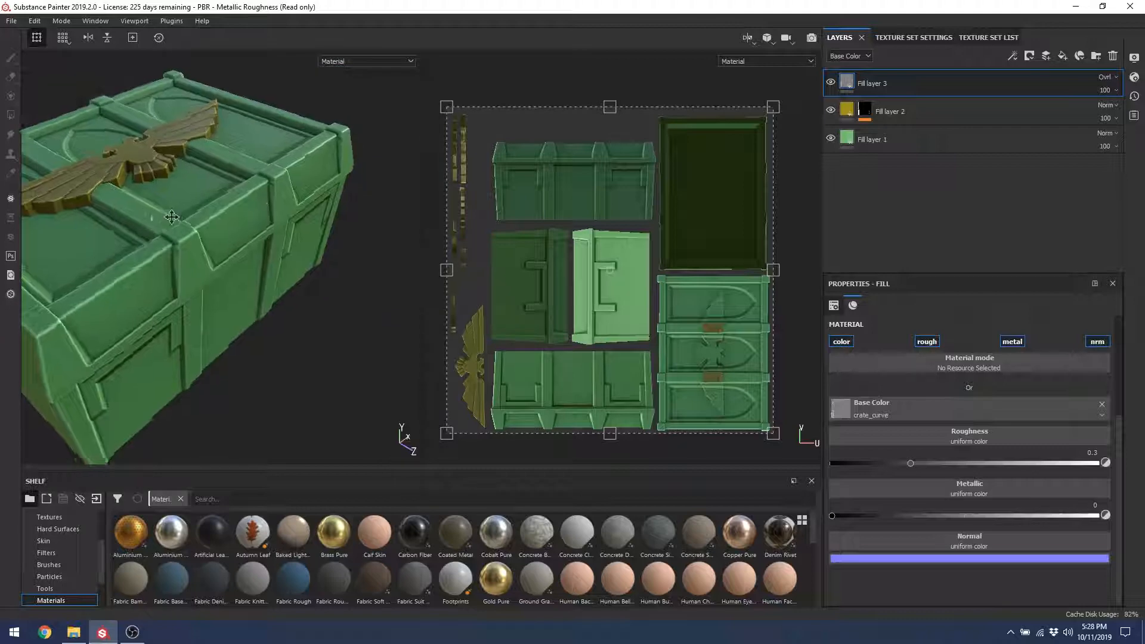
{"action": "left_click_drag", "start_coordinate": [172, 217], "coordinate": [359, 200], "text": "alt"}
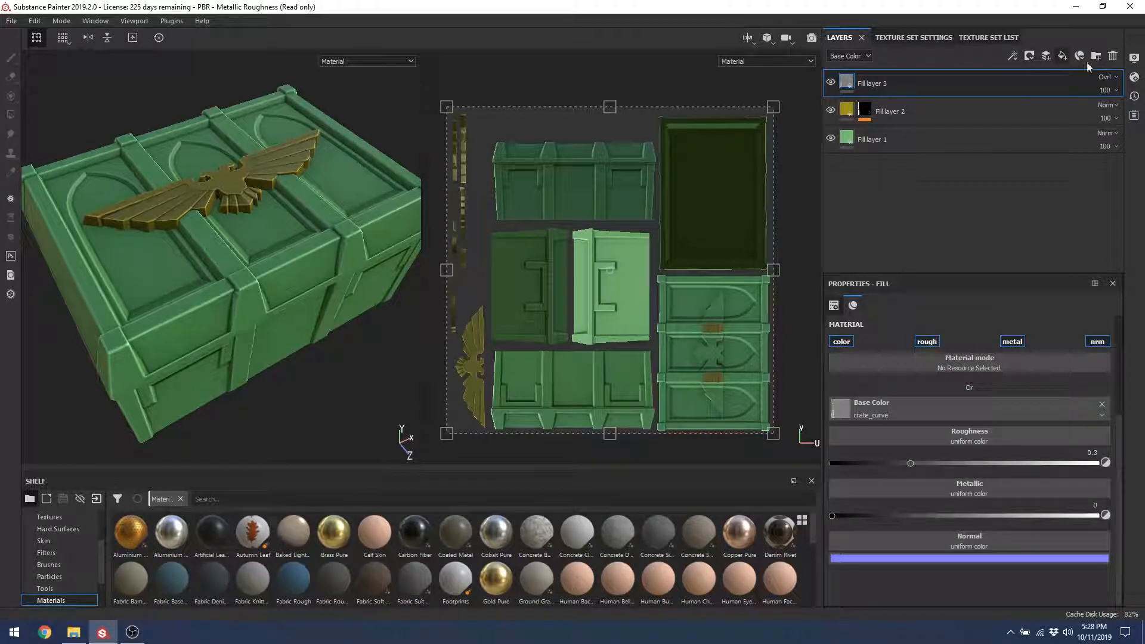
Step: Use crate_ao as Fill layer 4's base colour with Multiply blend mode
{"action": "left_click", "coordinate": [976, 408]}
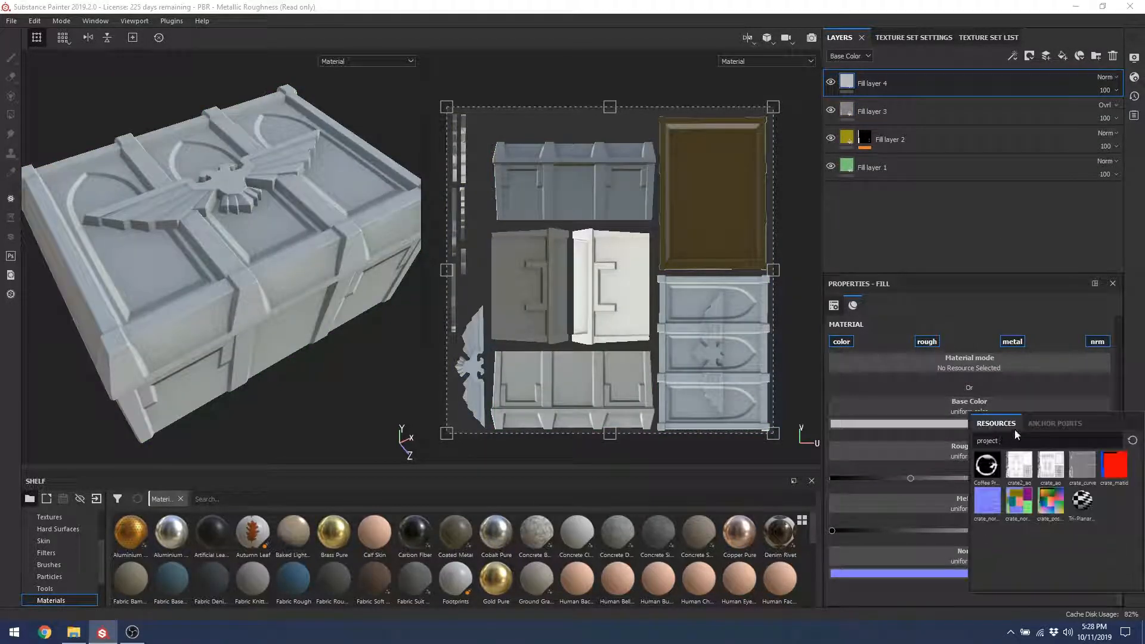
{"action": "left_click", "coordinate": [1060, 473]}
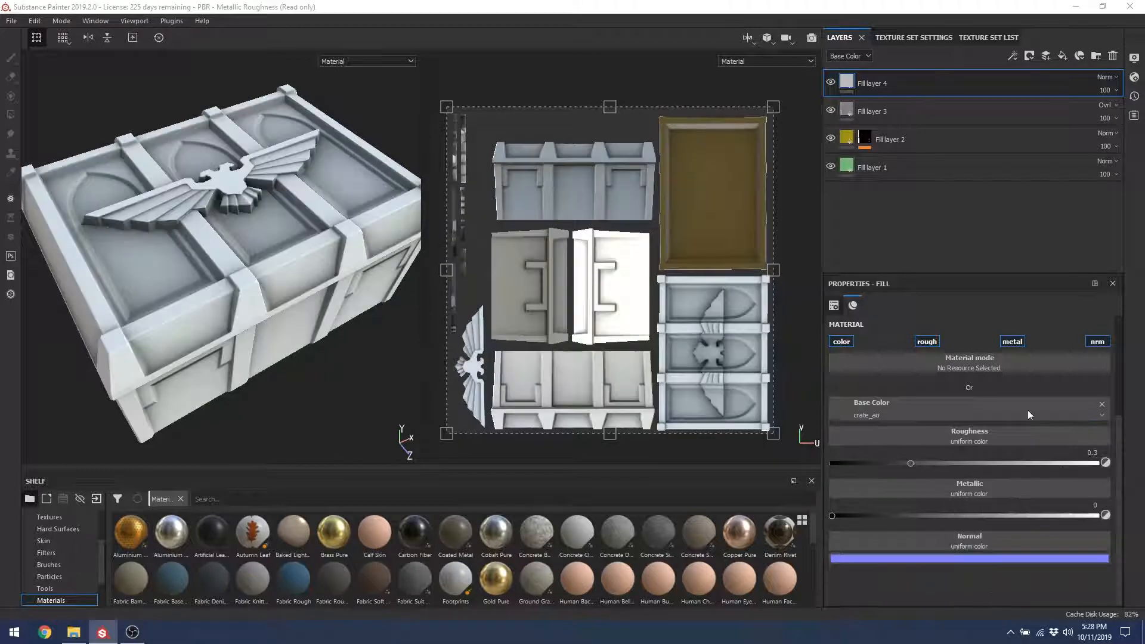
{"action": "left_click", "coordinate": [1108, 77]}
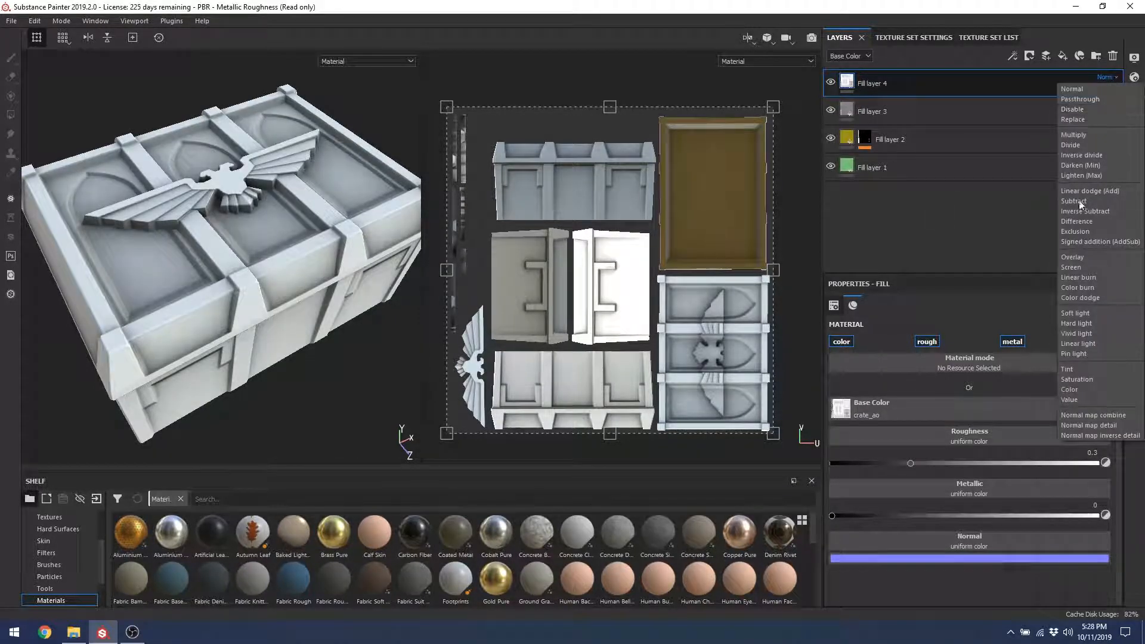
{"action": "left_click", "coordinate": [1073, 135]}
{"action": "left_click_drag", "start_coordinate": [200, 204], "coordinate": [251, 222], "text": "alt"}
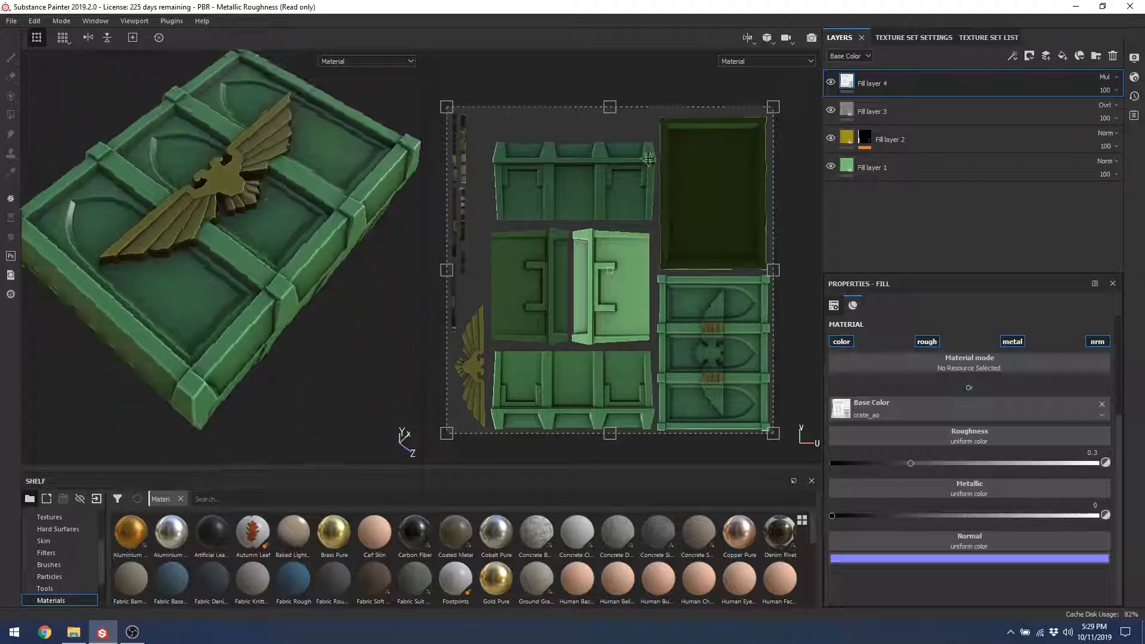
Step: Set Fill layer 4's opacity to 49
{"action": "left_click", "coordinate": [1107, 92]}
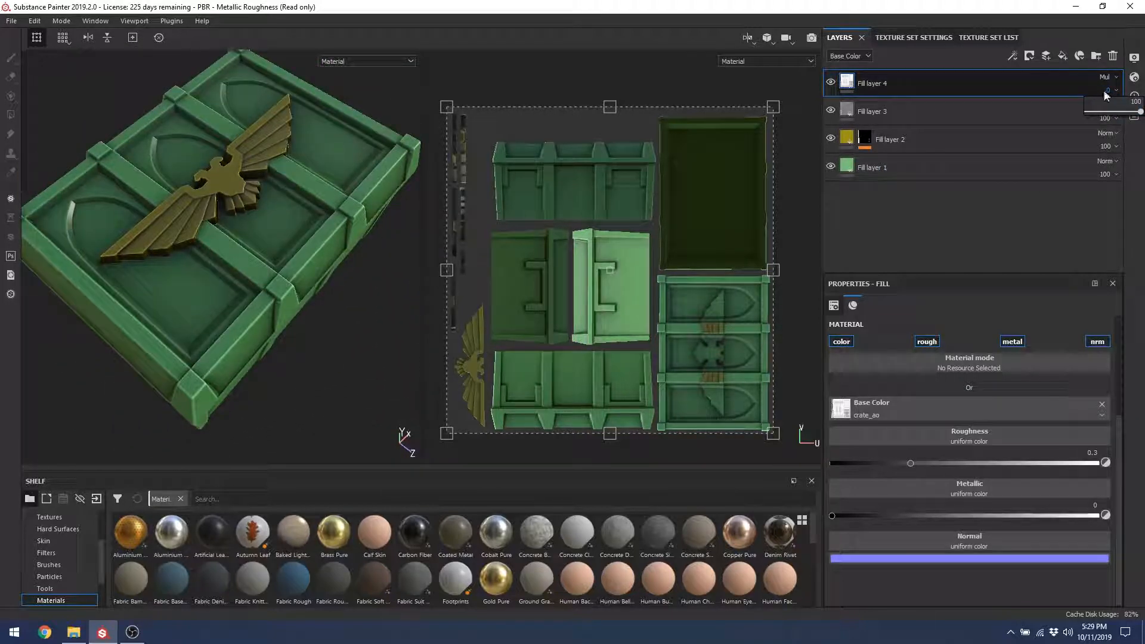
{"action": "left_click_drag", "start_coordinate": [1121, 113], "coordinate": [1126, 143]}
{"action": "left_click", "coordinate": [1107, 117]}
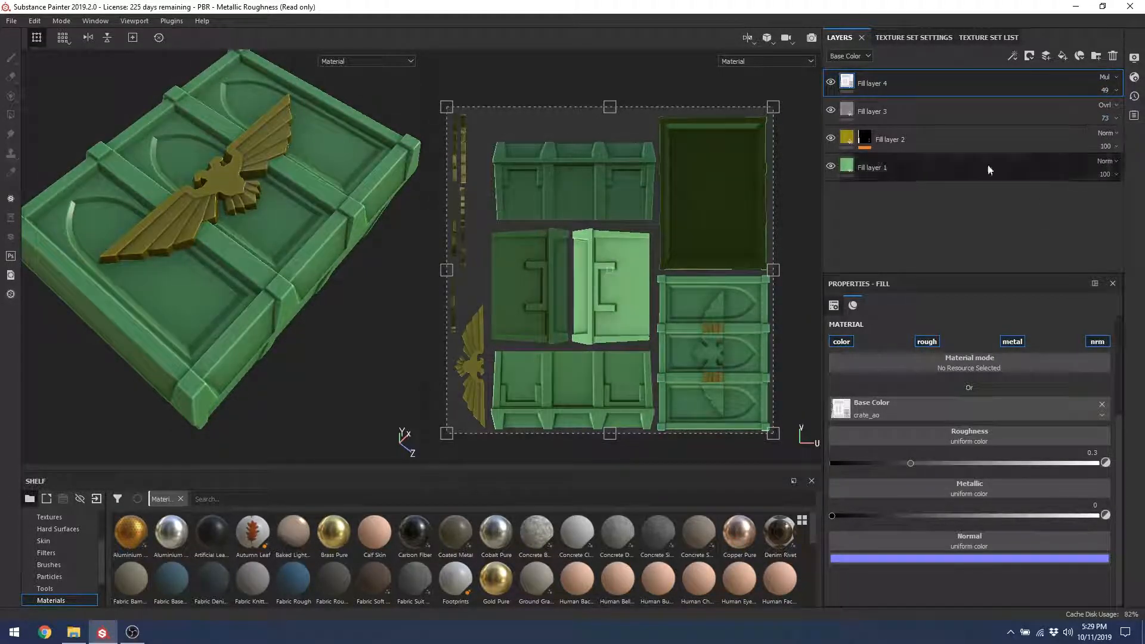
{"action": "mouse_move", "coordinate": [298, 298]}
{"action": "left_mouse_down", "text": "alt"}
{"action": "mouse_move", "coordinate": [263, 319]}
{"action": "mouse_move", "coordinate": [245, 255]}
{"action": "mouse_move", "coordinate": [291, 300]}
{"action": "left_mouse_up", "text": "alt"}
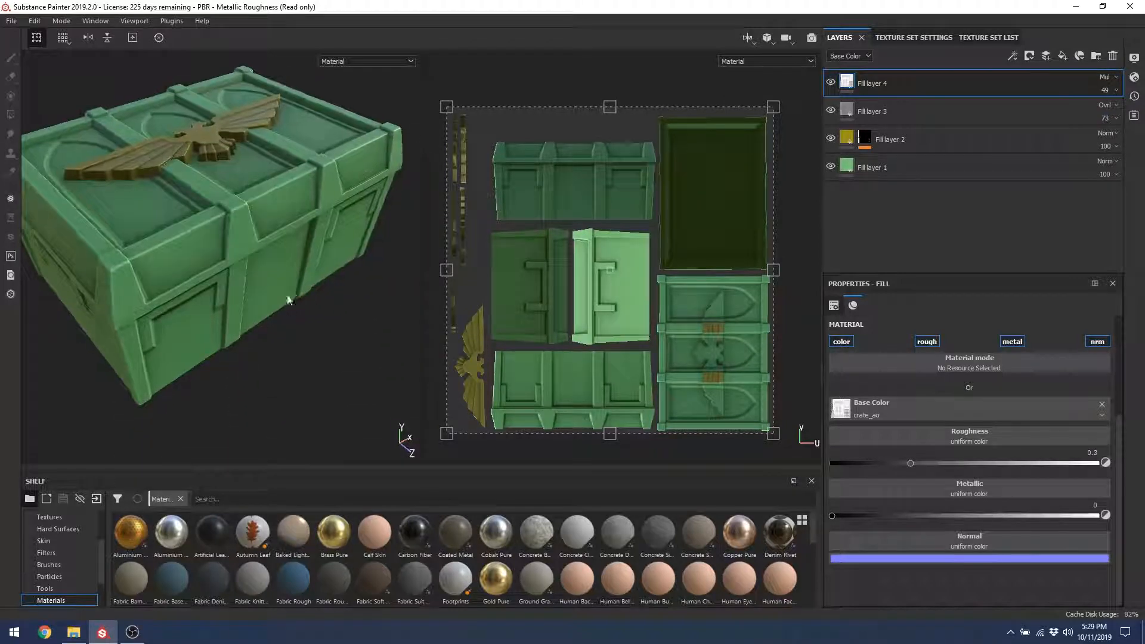
Step: Add a paint layer masked by colour selection to the crate's red ID region
{"action": "left_click", "coordinate": [1046, 57]}
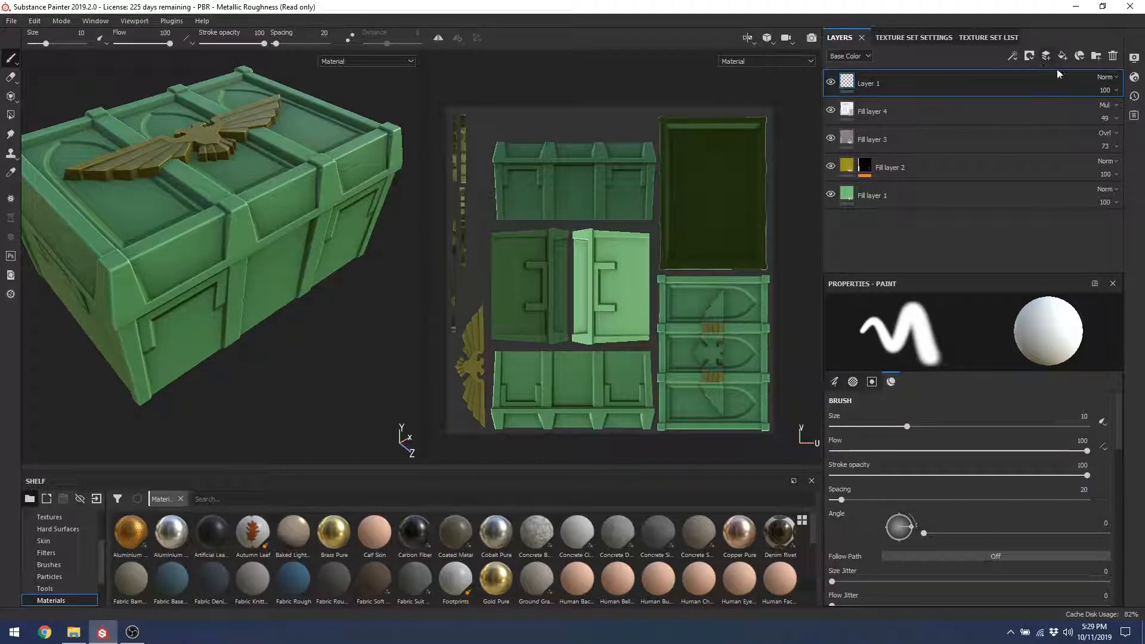
{"action": "left_click", "coordinate": [1028, 58]}
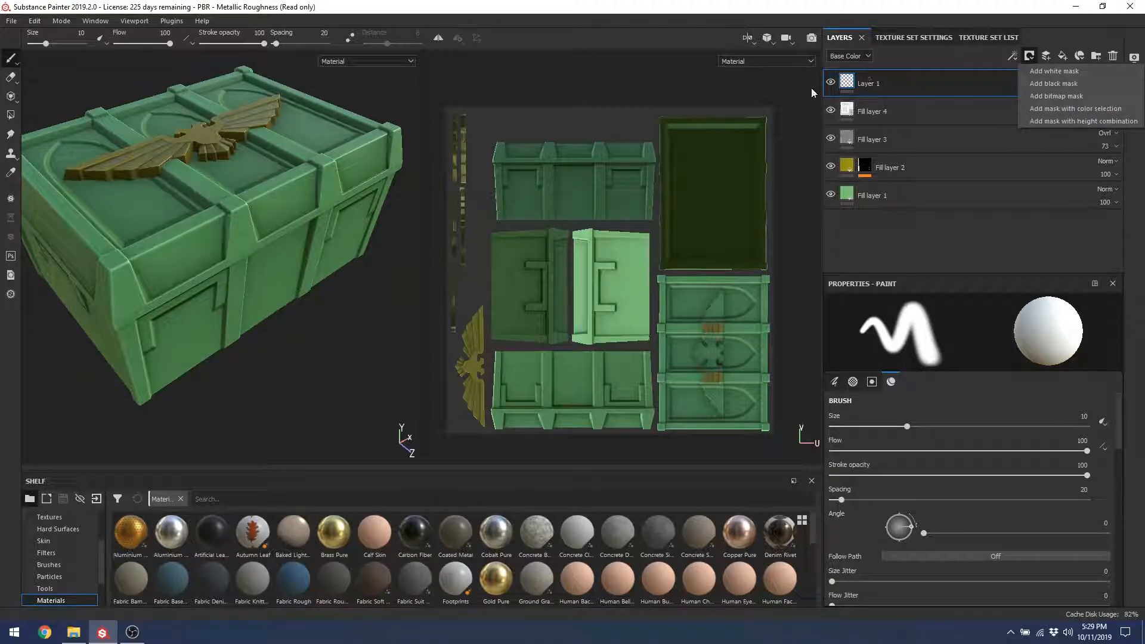
{"action": "left_click", "coordinate": [1061, 109]}
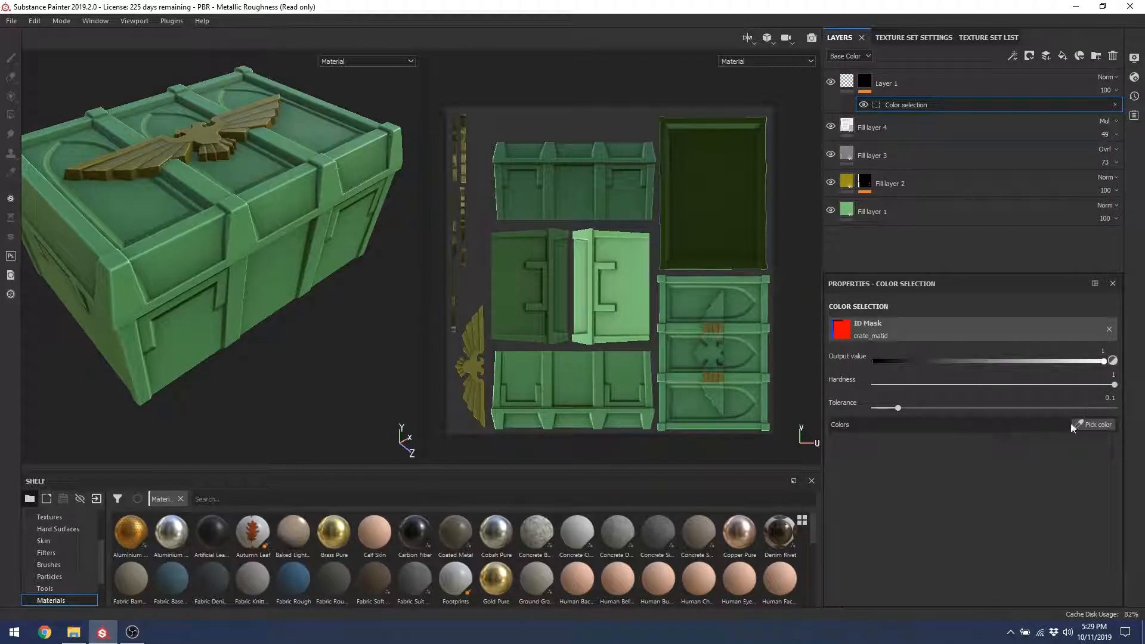
{"action": "left_click", "coordinate": [1093, 424]}
{"action": "left_click", "coordinate": [334, 204]}
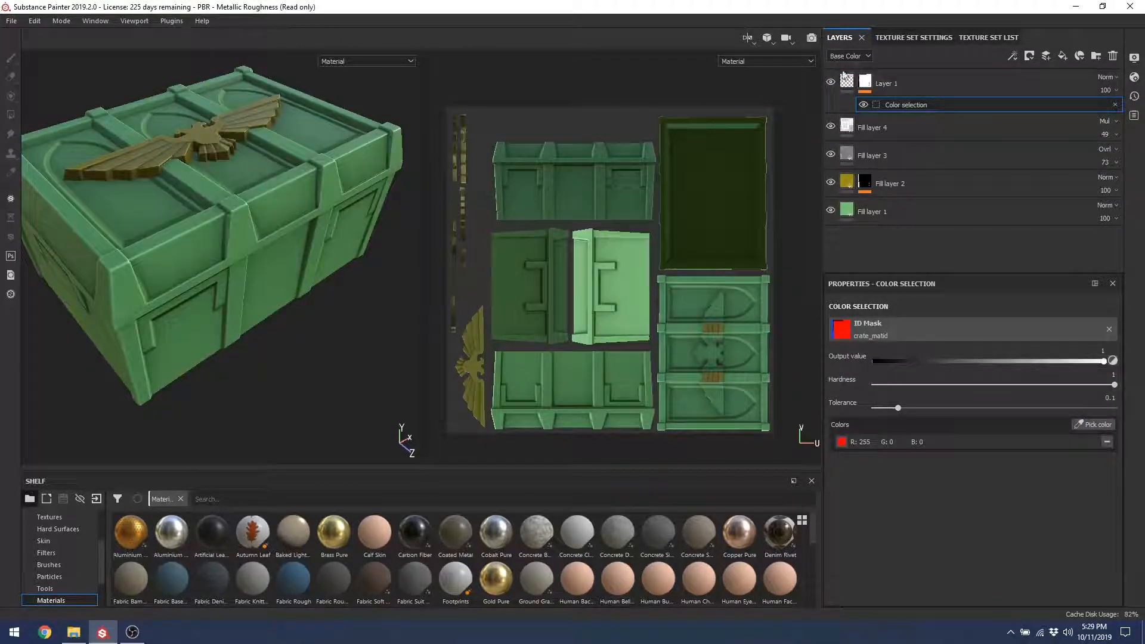
Step: Brush a white test stroke across the crate's front with the brush tool
{"action": "key", "text": "1"}
{"action": "mouse_move", "coordinate": [175, 163]}
{"action": "left_mouse_down"}
{"action": "mouse_move", "coordinate": [325, 209]}
{"action": "mouse_move", "coordinate": [323, 198]}
{"action": "mouse_move", "coordinate": [75, 188]}
{"action": "left_mouse_up"}
{"action": "left_click_drag", "start_coordinate": [267, 141], "coordinate": [176, 251], "text": "alt"}
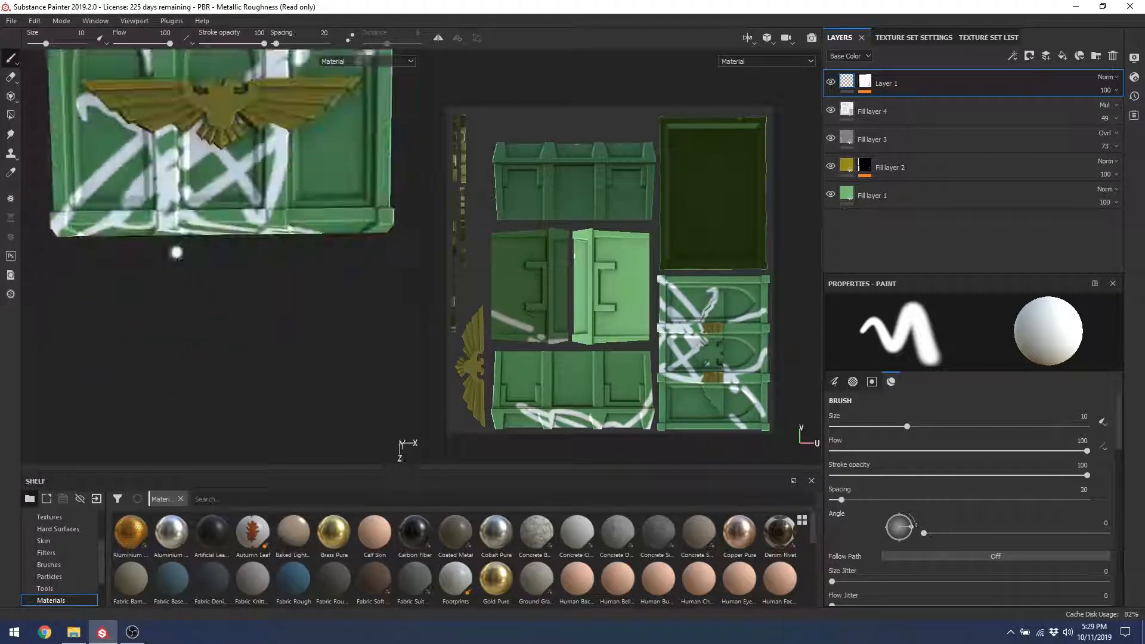
Step: Undo the white test stroke on the crate
{"action": "left_click_drag", "start_coordinate": [176, 191], "coordinate": [137, 143], "text": "alt"}
{"action": "key", "text": "ctrl+z"}
{"action": "mouse_move", "coordinate": [284, 245]}
{"action": "left_mouse_down", "text": "alt"}
{"action": "mouse_move", "coordinate": [232, 178]}
{"action": "mouse_move", "coordinate": [229, 338]}
{"action": "left_mouse_up", "text": "alt"}
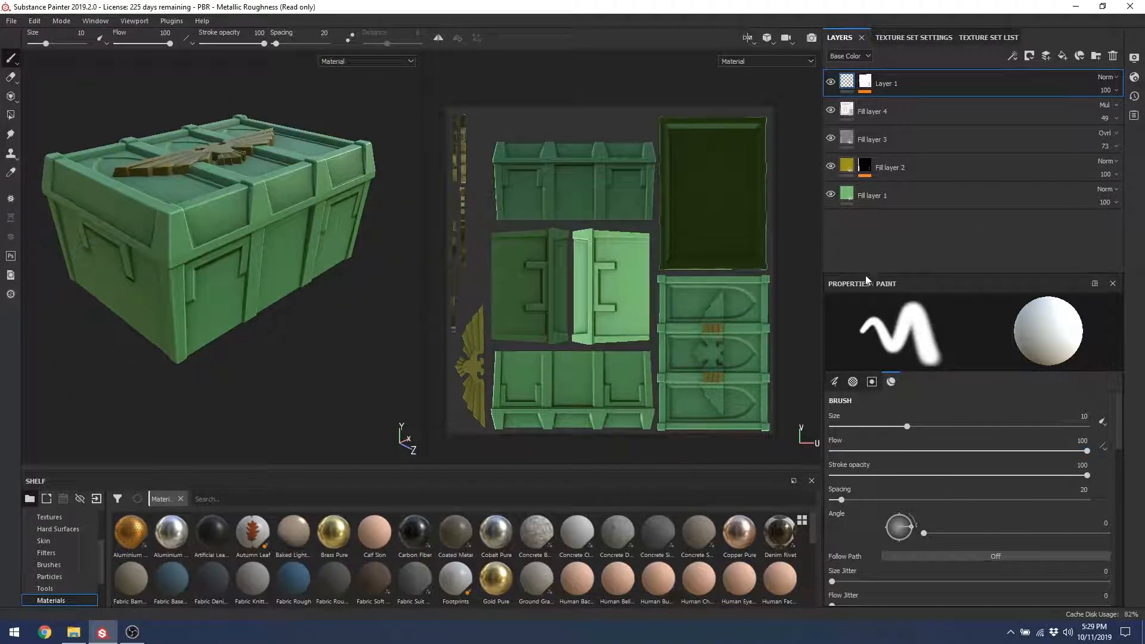
Step: Enlarge the Properties panel and reduce the brush size to 7.93, keeping opacity at 100
{"action": "left_click_drag", "start_coordinate": [866, 277], "coordinate": [868, 210]}
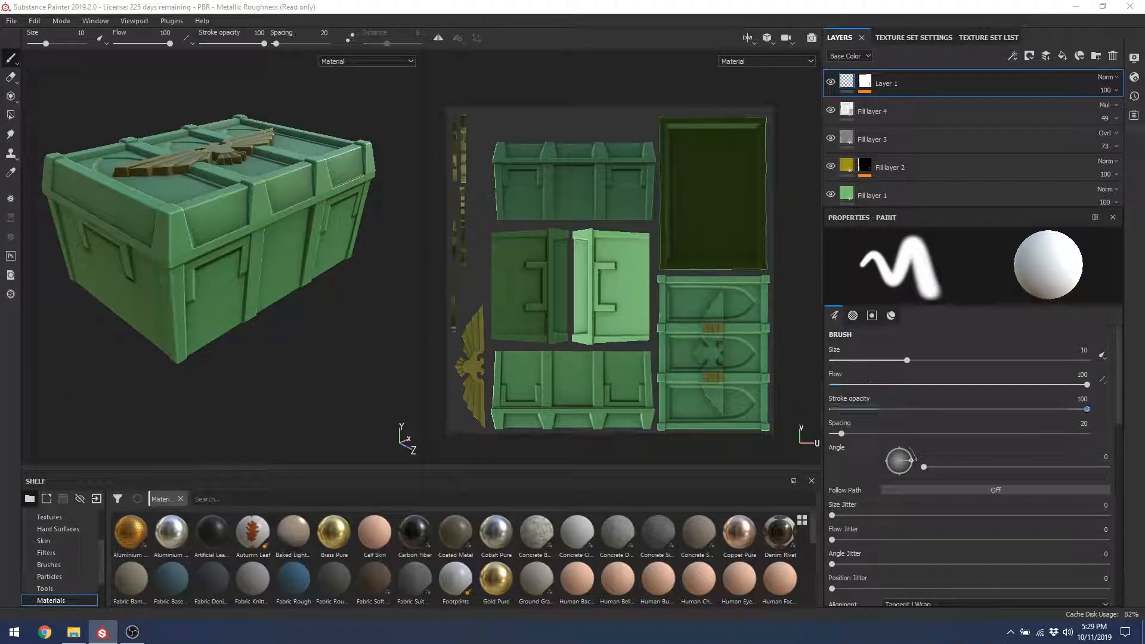
{"action": "scroll", "coordinate": [1097, 448], "scroll_direction": "down", "scroll_amount": 10}
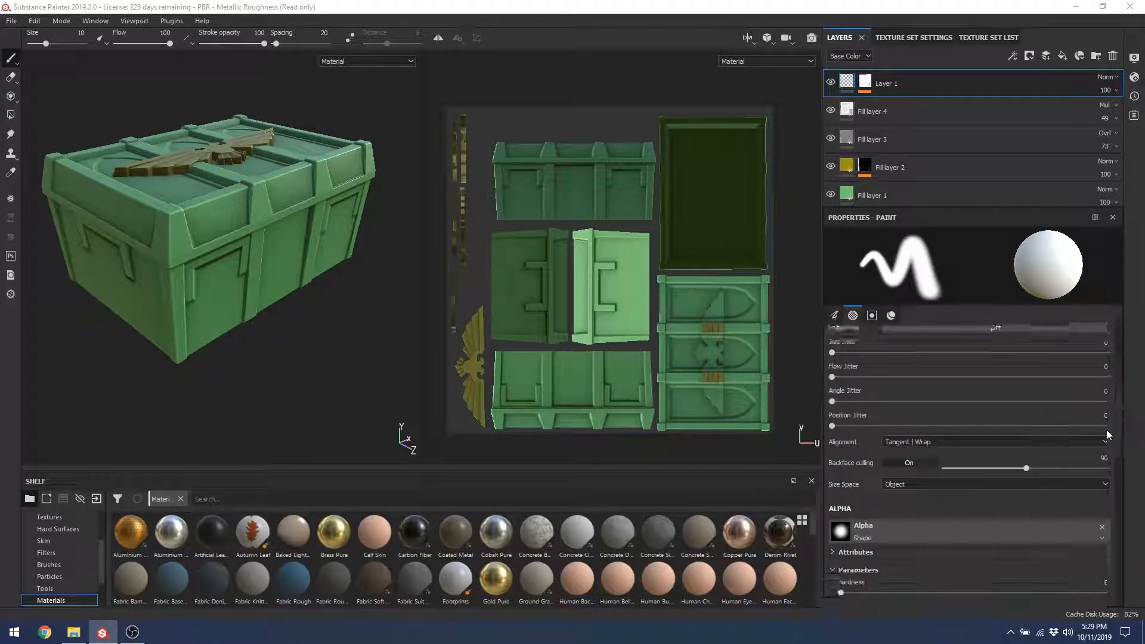
{"action": "scroll", "coordinate": [1089, 473], "scroll_direction": "up", "scroll_amount": 10}
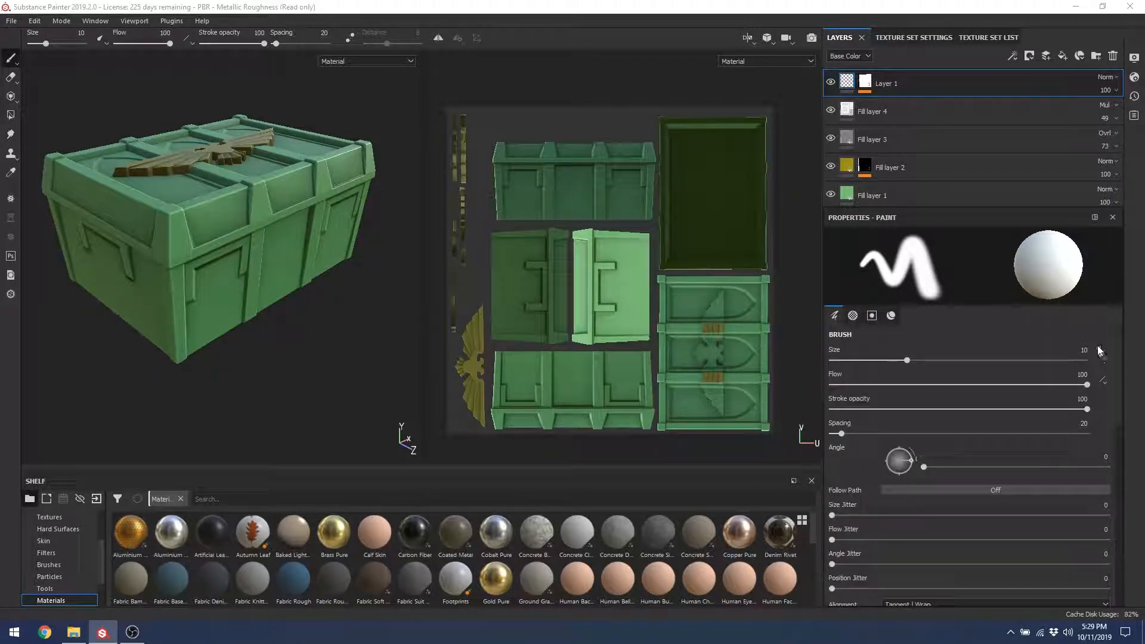
{"action": "scroll", "coordinate": [1101, 371], "scroll_direction": "down", "scroll_amount": 1}
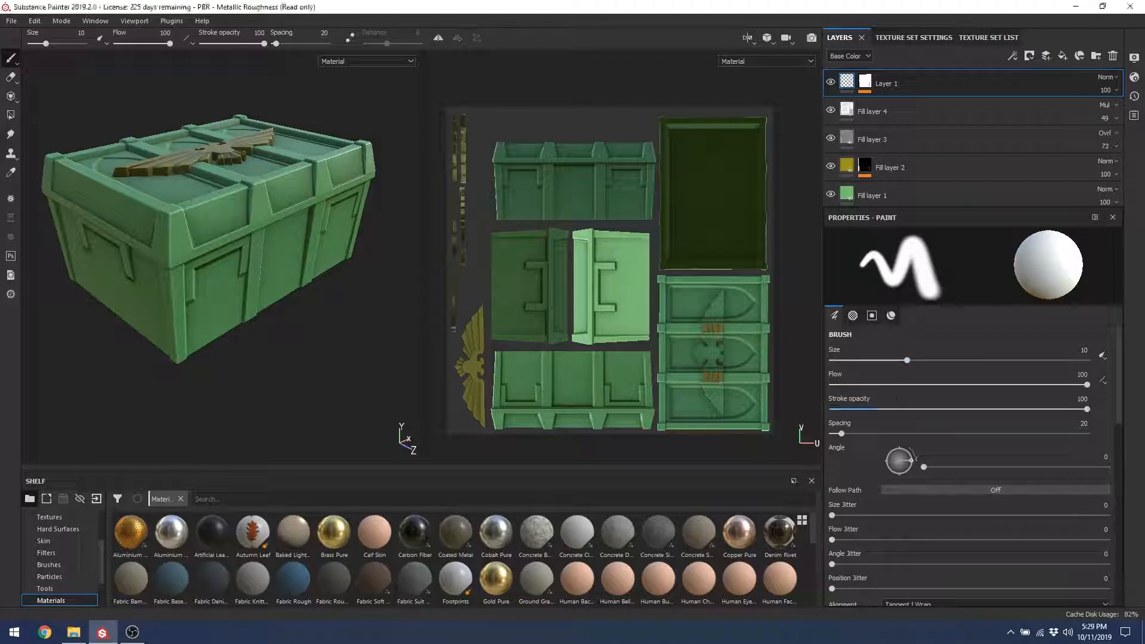
{"action": "mouse_move", "coordinate": [907, 360]}
{"action": "left_mouse_down"}
{"action": "mouse_move", "coordinate": [927, 363]}
{"action": "mouse_move", "coordinate": [885, 363]}
{"action": "mouse_move", "coordinate": [899, 361]}
{"action": "mouse_move", "coordinate": [844, 391]}
{"action": "mouse_move", "coordinate": [1124, 394]}
{"action": "left_mouse_up"}
{"action": "mouse_move", "coordinate": [967, 414]}
{"action": "left_mouse_down"}
{"action": "mouse_move", "coordinate": [847, 412]}
{"action": "mouse_move", "coordinate": [1091, 411]}
{"action": "left_mouse_up"}
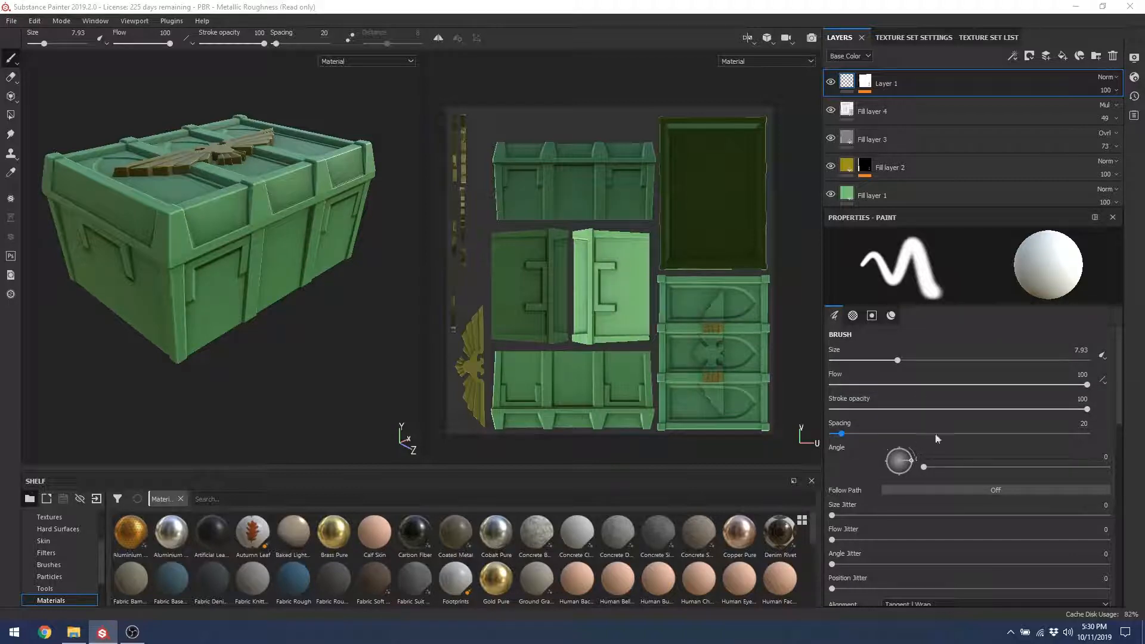
{"action": "scroll", "coordinate": [1119, 388], "scroll_direction": "down", "scroll_amount": 5}
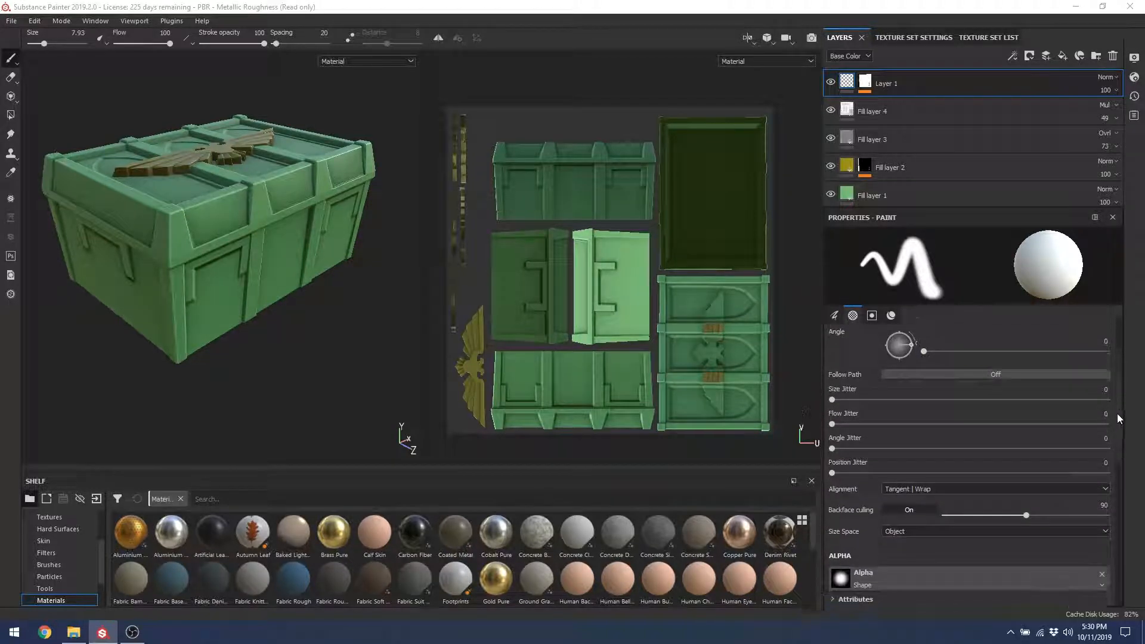
Step: Try the Arrow Circle brush alpha and undo a stray white stroke on the crate
{"action": "scroll", "coordinate": [1111, 444], "scroll_direction": "down", "scroll_amount": 2}
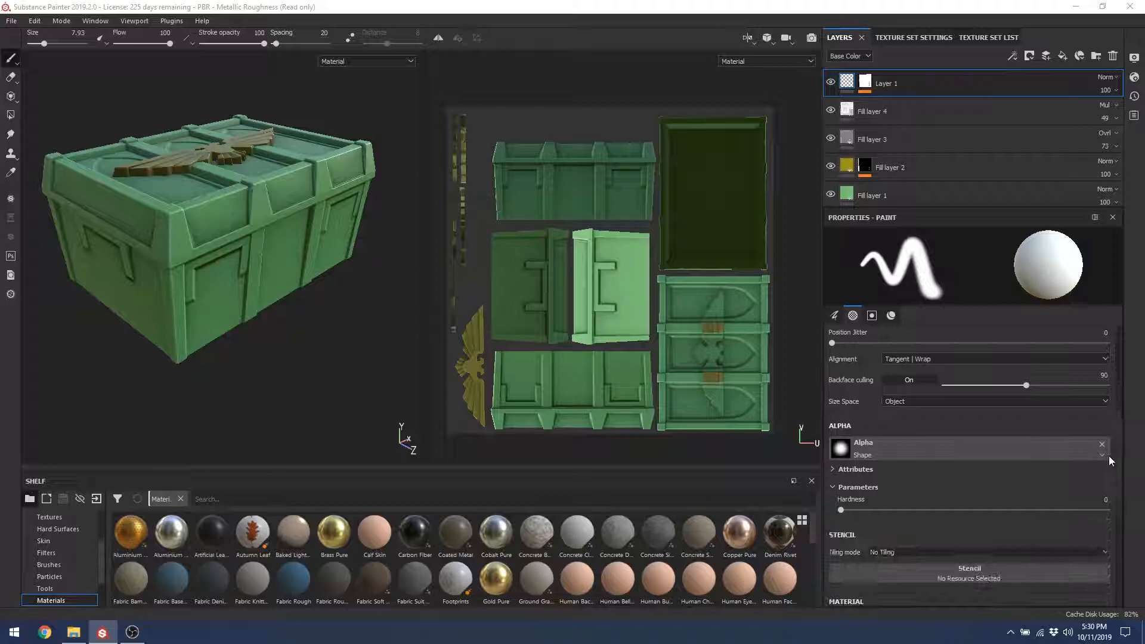
{"action": "left_click", "coordinate": [852, 460]}
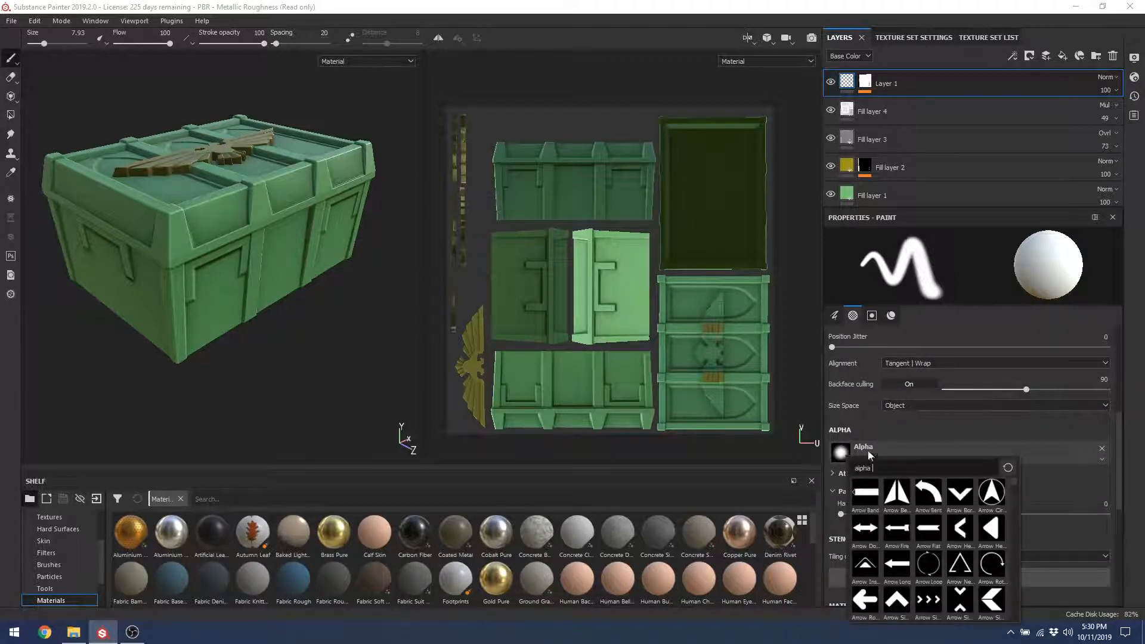
{"action": "left_click", "coordinate": [990, 494]}
{"action": "mouse_move", "coordinate": [305, 228]}
{"action": "left_mouse_down", "text": "alt"}
{"action": "mouse_move", "coordinate": [318, 300]}
{"action": "mouse_move", "coordinate": [176, 236]}
{"action": "mouse_move", "coordinate": [334, 299]}
{"action": "left_mouse_up", "text": "alt"}
{"action": "key", "text": "ctrl+z"}
{"action": "key", "text": "ctrl+z"}
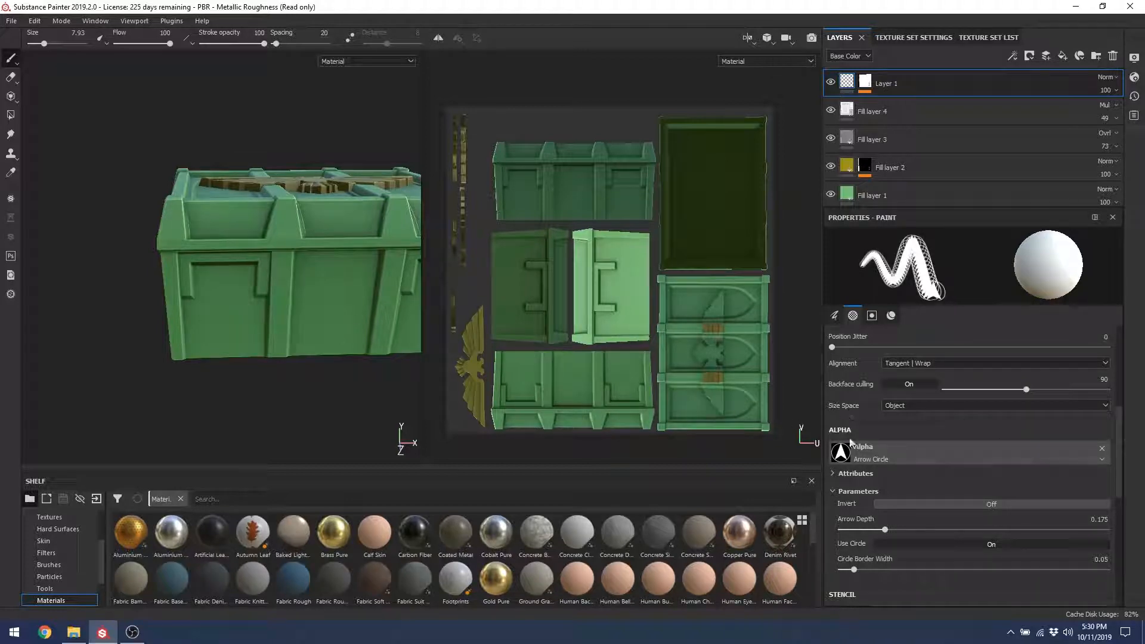
Step: Switch the brush alpha to Dirt Blurry Dense
{"action": "mouse_move", "coordinate": [1117, 456]}
{"action": "left_mouse_down"}
{"action": "mouse_move", "coordinate": [1112, 370]}
{"action": "mouse_move", "coordinate": [1104, 446]}
{"action": "mouse_move", "coordinate": [1105, 358]}
{"action": "mouse_move", "coordinate": [1108, 462]}
{"action": "left_mouse_up"}
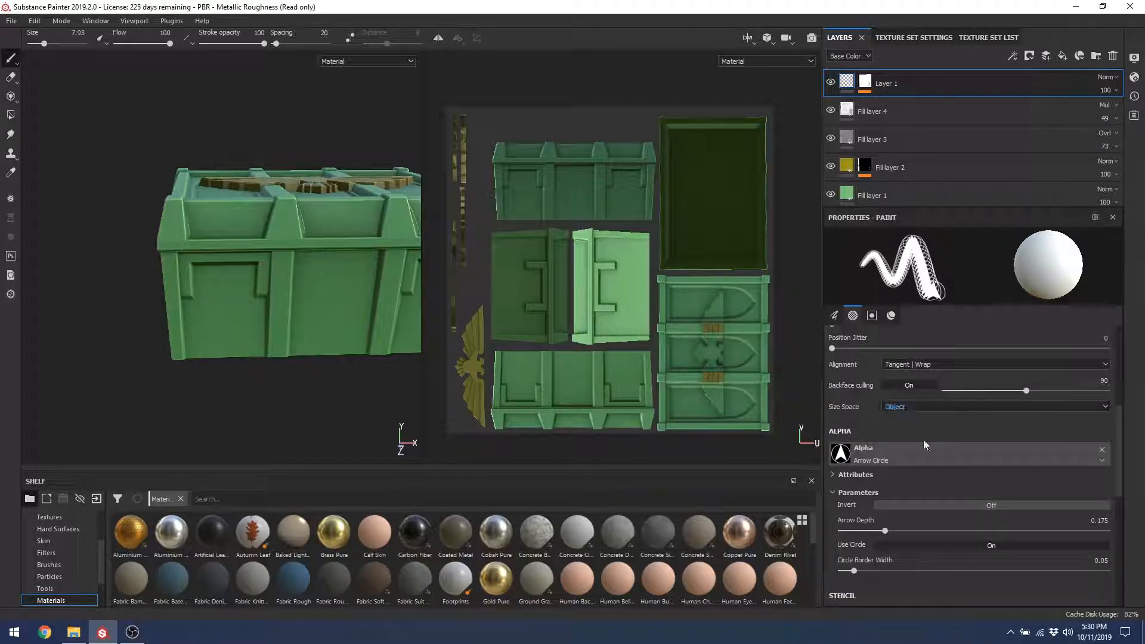
{"action": "left_click", "coordinate": [859, 460]}
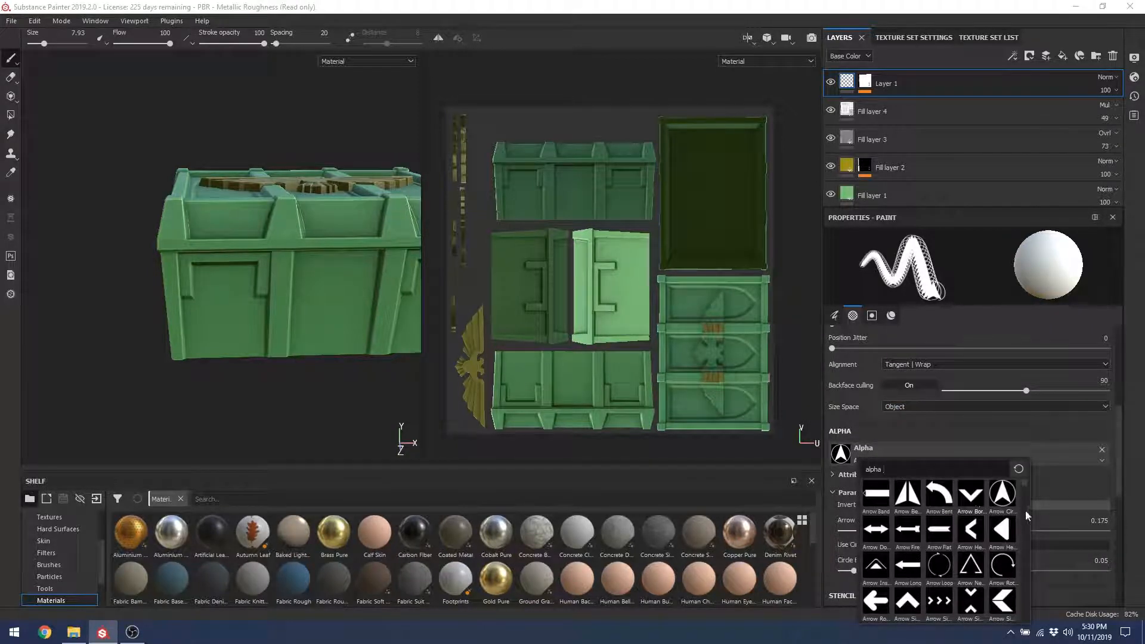
{"action": "left_click_drag", "start_coordinate": [1021, 484], "coordinate": [1018, 527]}
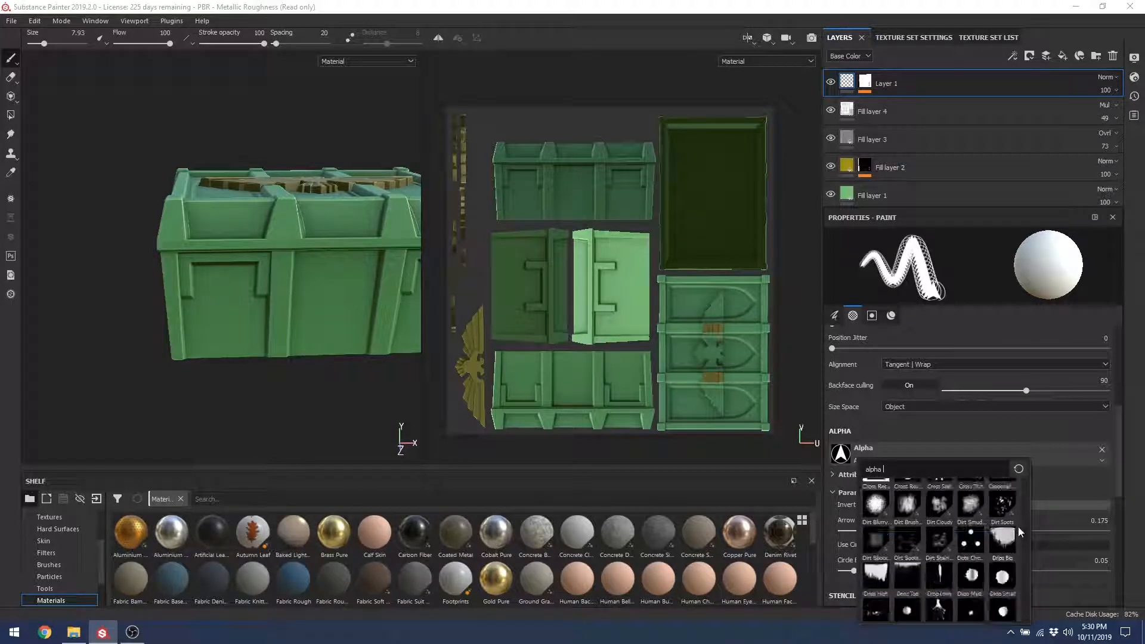
{"action": "left_click", "coordinate": [876, 508]}
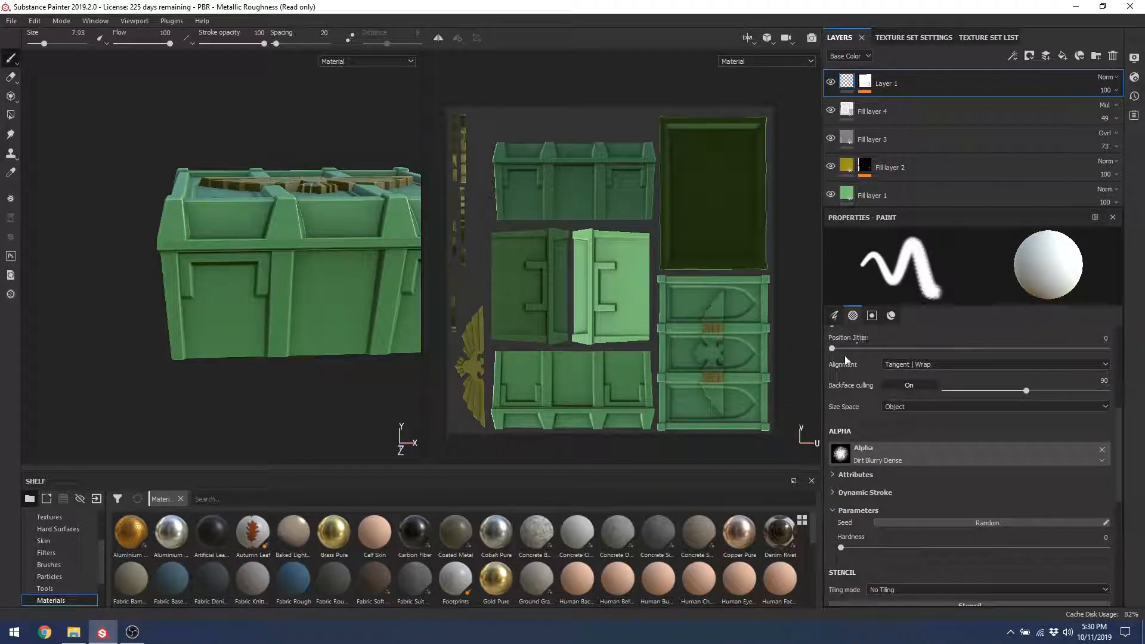
{"action": "scroll", "coordinate": [1120, 452], "scroll_direction": "up", "scroll_amount": 5}
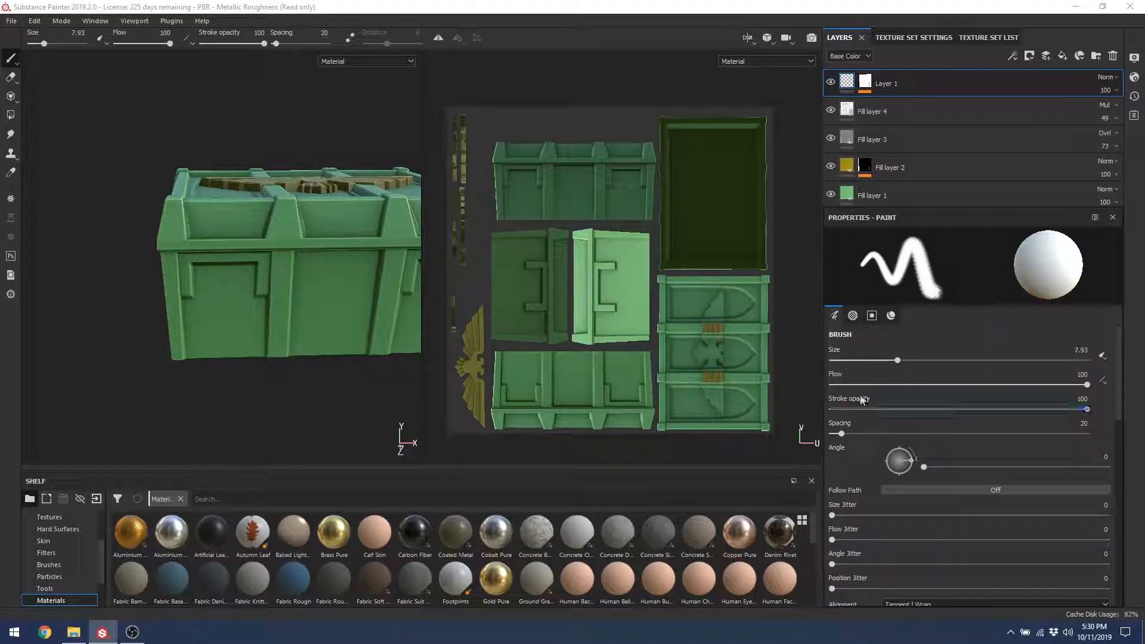
Step: Set the brush to size 24.09 with wider spacing and dab soft white dirt on the front panel
{"action": "mouse_move", "coordinate": [904, 358]}
{"action": "left_mouse_down"}
{"action": "mouse_move", "coordinate": [953, 362]}
{"action": "mouse_move", "coordinate": [873, 385]}
{"action": "mouse_move", "coordinate": [910, 409]}
{"action": "mouse_move", "coordinate": [1022, 411]}
{"action": "left_mouse_up"}
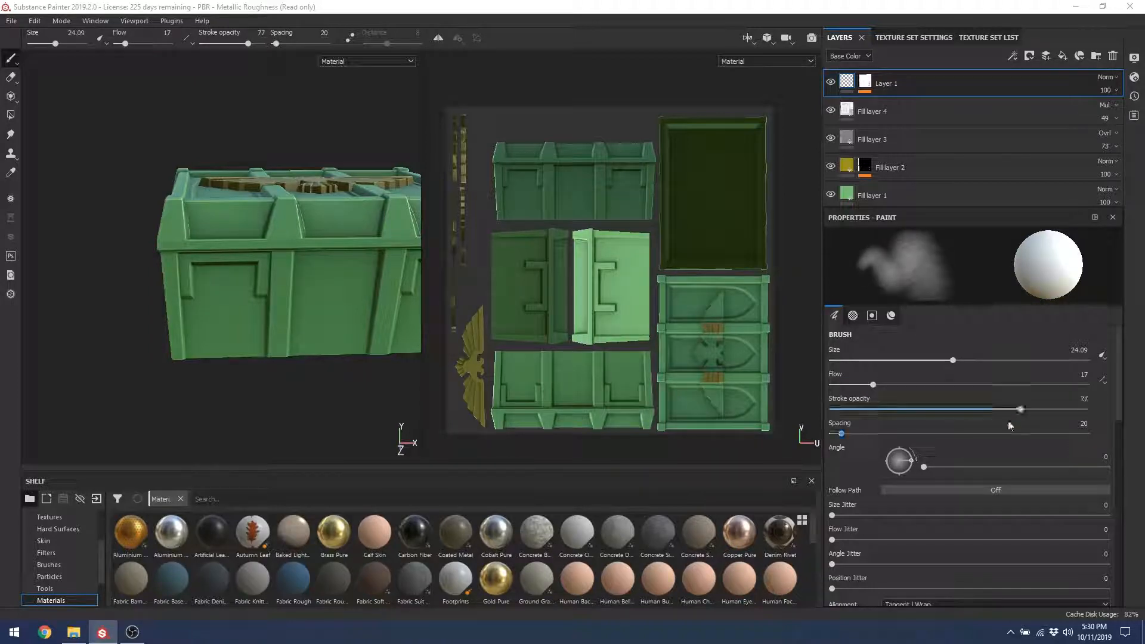
{"action": "mouse_move", "coordinate": [845, 435]}
{"action": "left_mouse_down"}
{"action": "mouse_move", "coordinate": [917, 431]}
{"action": "mouse_move", "coordinate": [845, 434]}
{"action": "mouse_move", "coordinate": [845, 424]}
{"action": "left_mouse_up"}
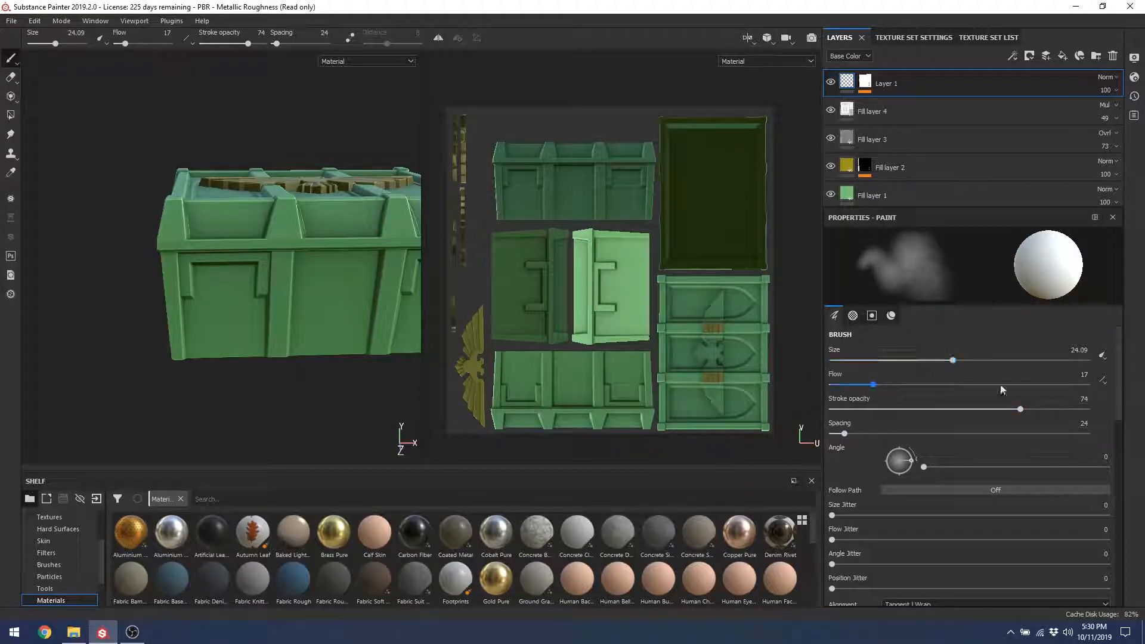
{"action": "mouse_move", "coordinate": [303, 311]}
{"action": "left_mouse_down"}
{"action": "mouse_move", "coordinate": [369, 312]}
{"action": "mouse_move", "coordinate": [282, 323]}
{"action": "left_mouse_up"}
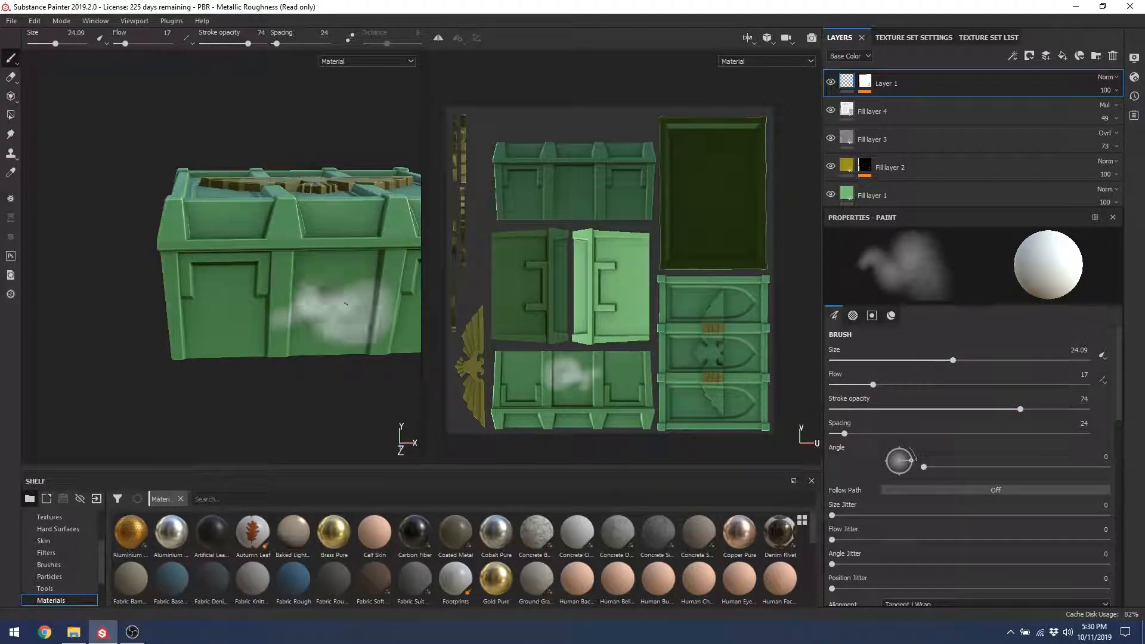
{"action": "right_click_drag", "start_coordinate": [298, 315], "coordinate": [300, 349], "text": "alt"}
Step: Bring the painted panel into view and add more dirt at its lower left
{"action": "left_click_drag", "start_coordinate": [300, 350], "coordinate": [292, 336], "text": "alt"}
{"action": "middle_click_drag", "start_coordinate": [291, 336], "coordinate": [136, 292], "text": "alt"}
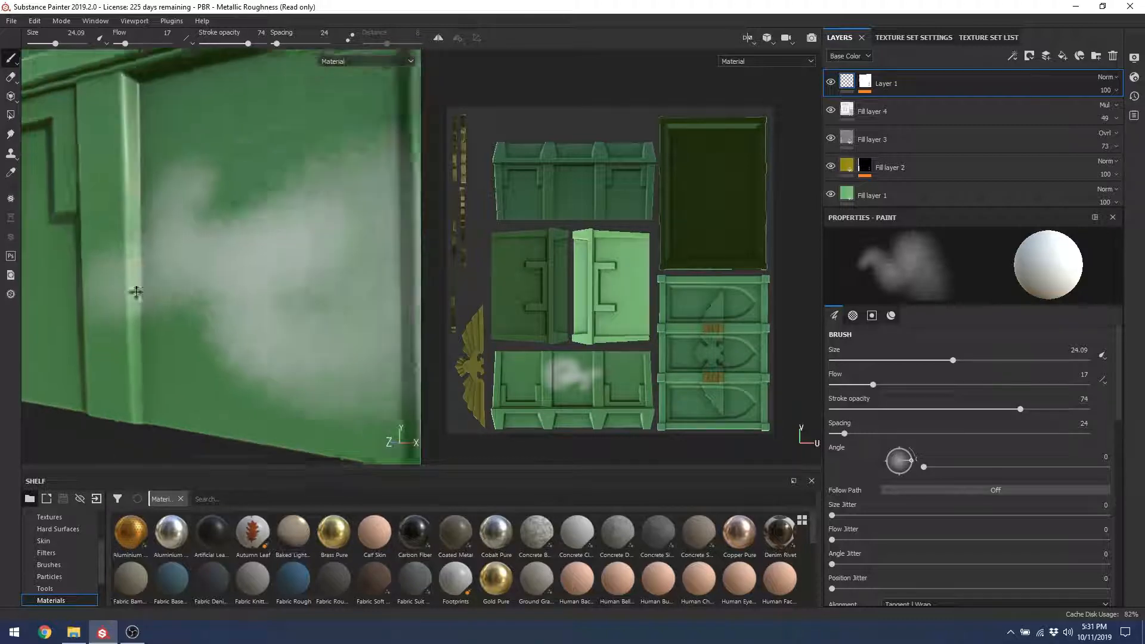
{"action": "mouse_move", "coordinate": [135, 292]}
{"action": "left_mouse_down", "text": "alt"}
{"action": "mouse_move", "coordinate": [259, 309]}
{"action": "mouse_move", "coordinate": [279, 327]}
{"action": "left_mouse_up", "text": "alt"}
{"action": "left_click_drag", "start_coordinate": [169, 314], "coordinate": [157, 361]}
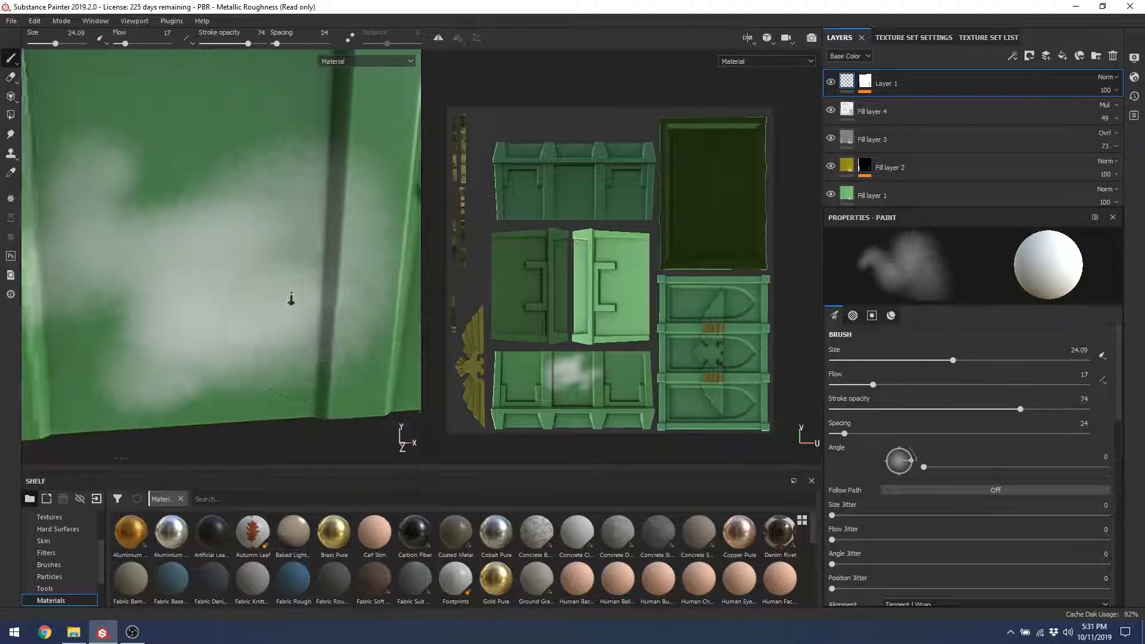
{"action": "right_click_drag", "start_coordinate": [291, 299], "coordinate": [290, 263], "text": "alt"}
{"action": "scroll", "coordinate": [1110, 477], "scroll_direction": "down", "scroll_amount": 5}
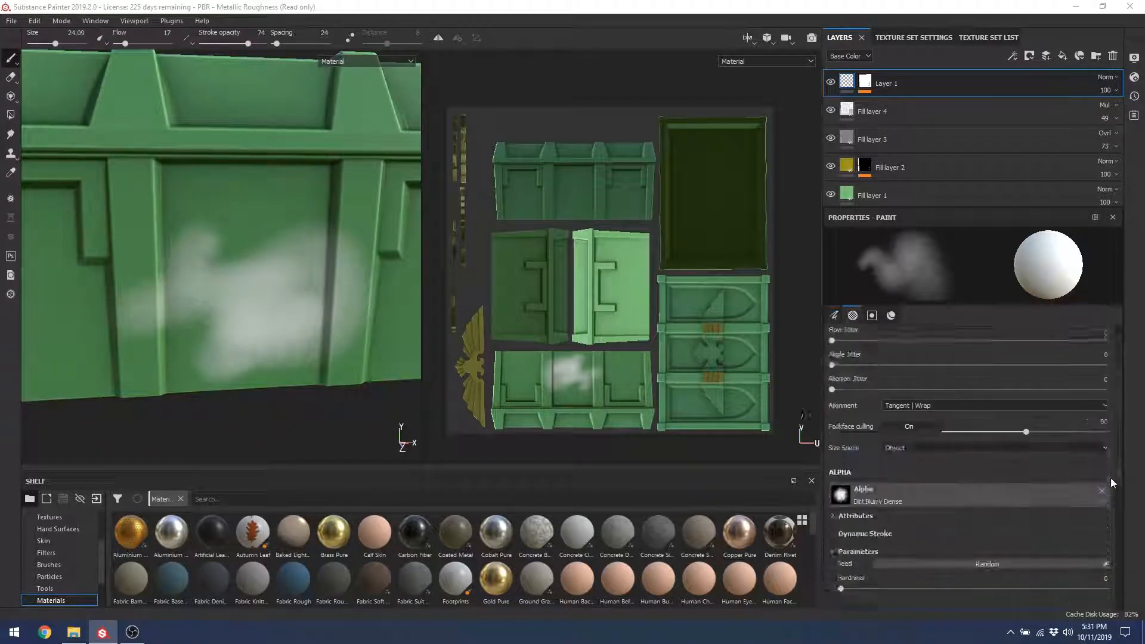
{"action": "left_click", "coordinate": [10, 20]}
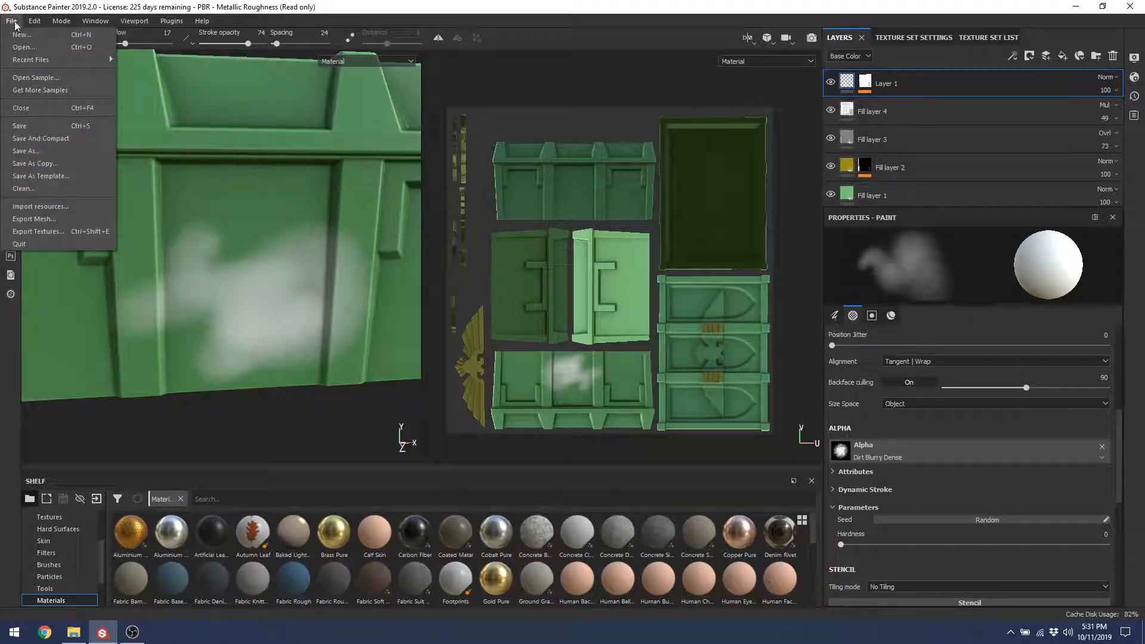
Step: Add NODE_GroundDirt_CLR.png from Crate/Exports to the import list with usage alpha
{"action": "left_click", "coordinate": [40, 206]}
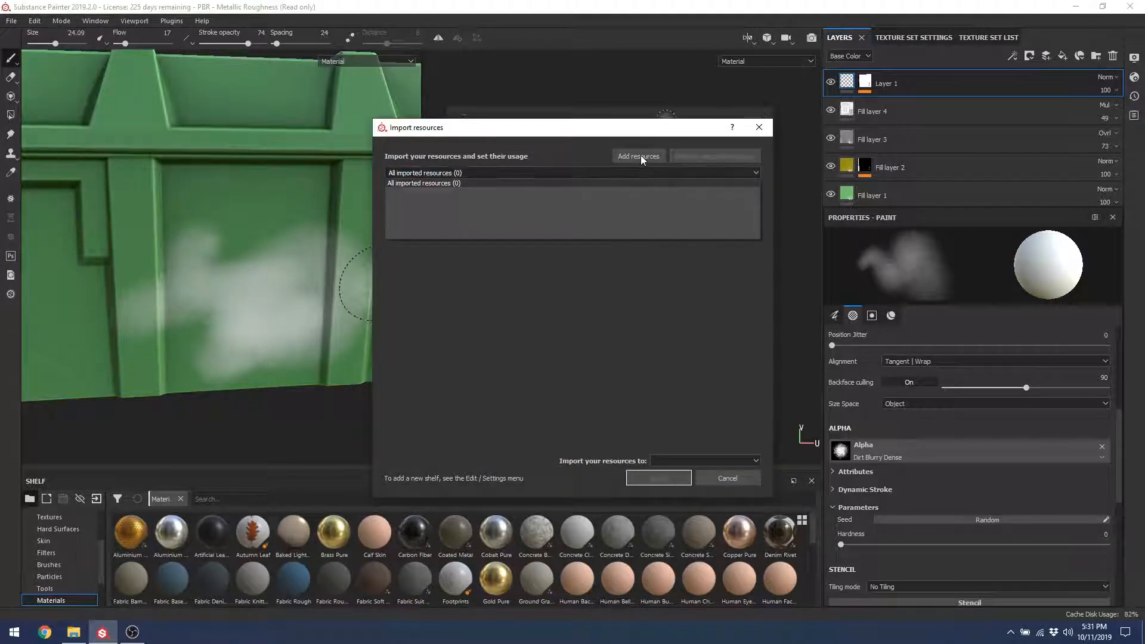
{"action": "left_click", "coordinate": [638, 157]}
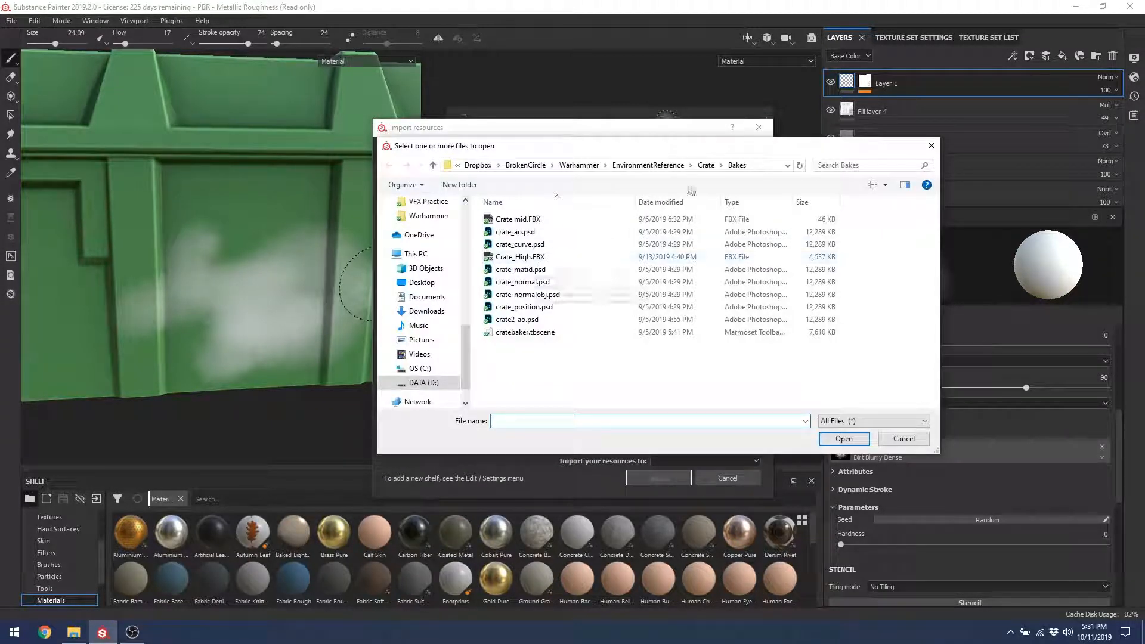
{"action": "left_click", "coordinate": [705, 164]}
{"action": "double_click", "coordinate": [572, 234]}
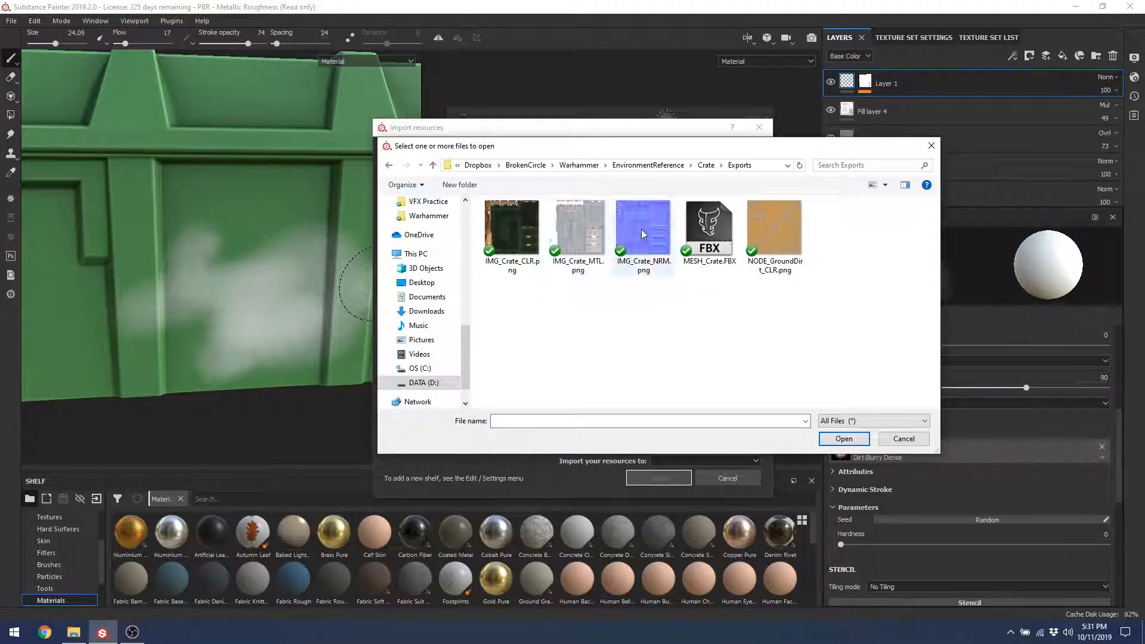
{"action": "double_click", "coordinate": [772, 229]}
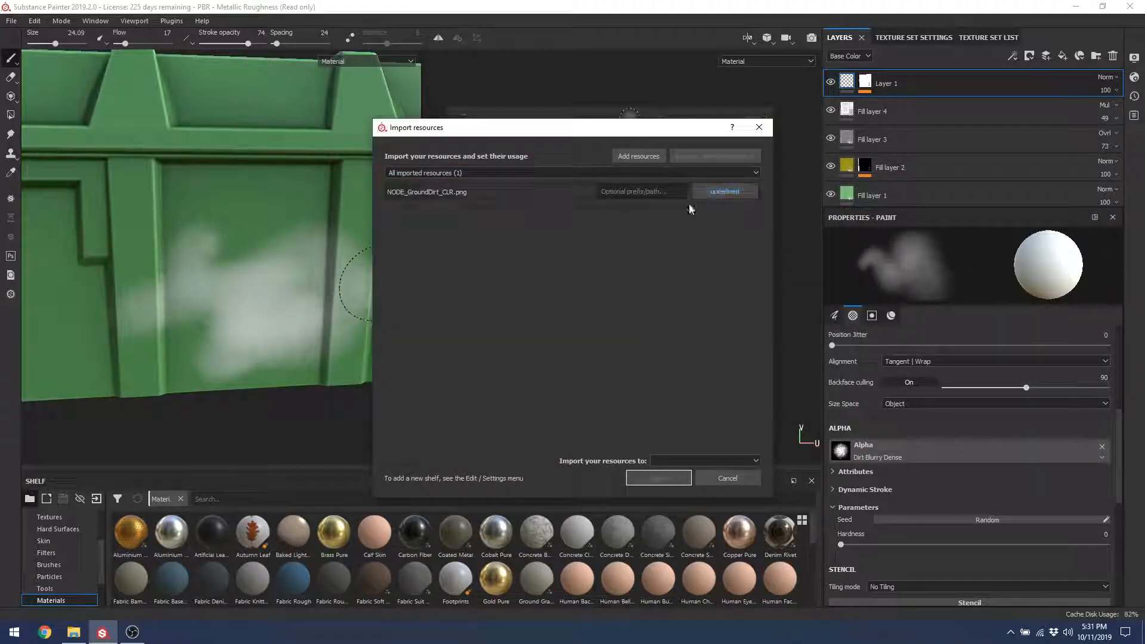
{"action": "left_click", "coordinate": [725, 192]}
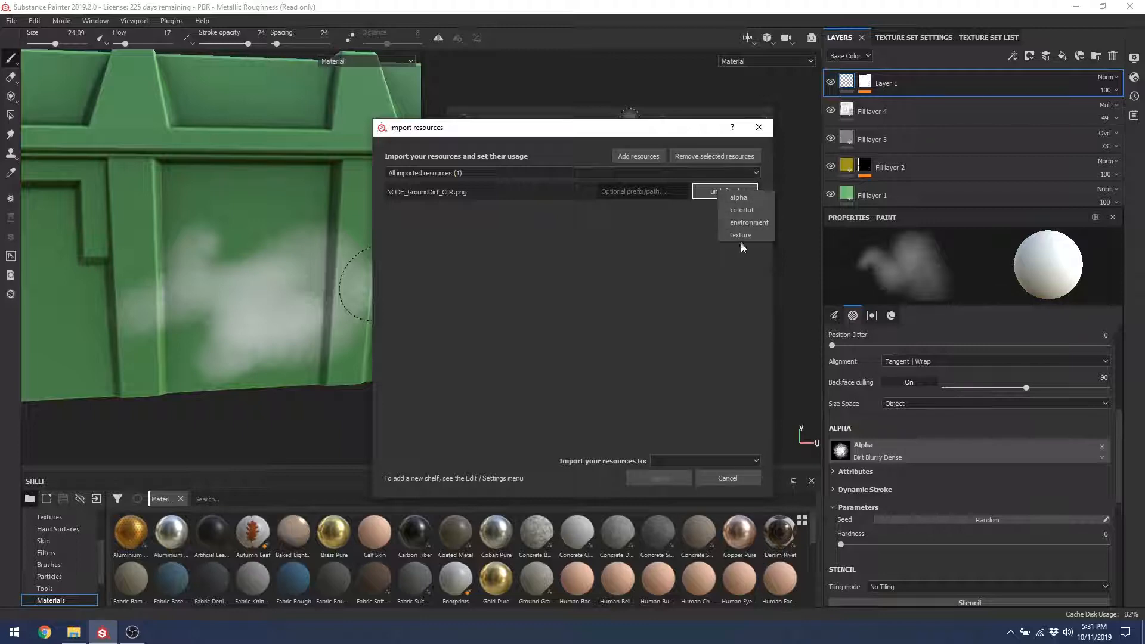
{"action": "left_click", "coordinate": [738, 197]}
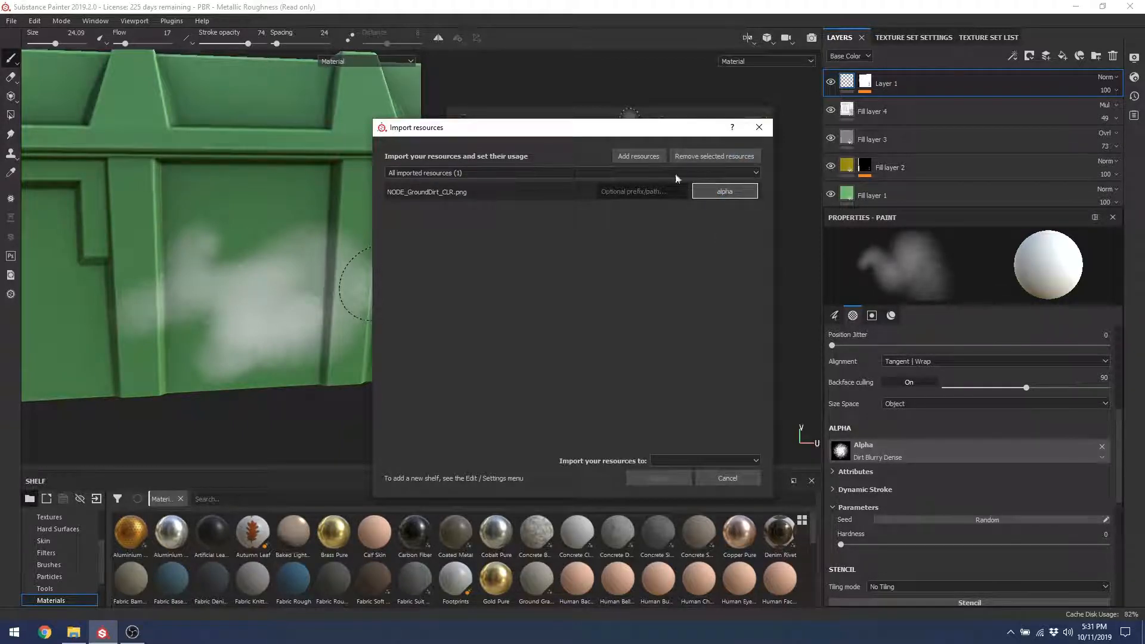
Step: Add IMG_Crate_MTL.png as a texture and import both into project 'PBR - Metallic Roughness'
{"action": "left_click", "coordinate": [638, 156]}
{"action": "double_click", "coordinate": [576, 203]}
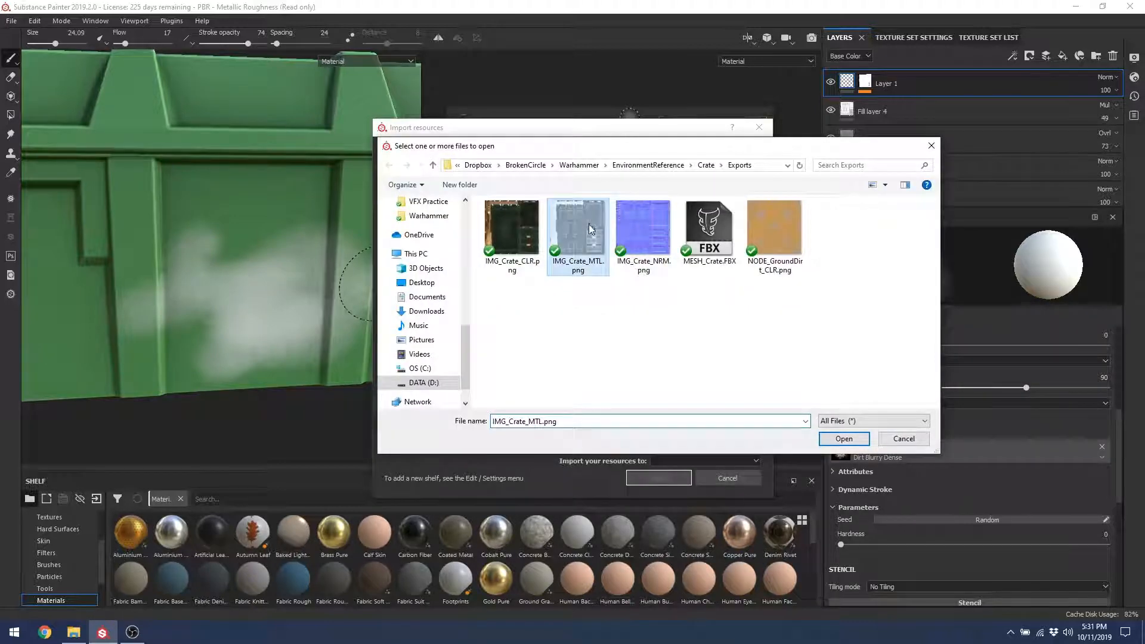
{"action": "left_click", "coordinate": [724, 207]}
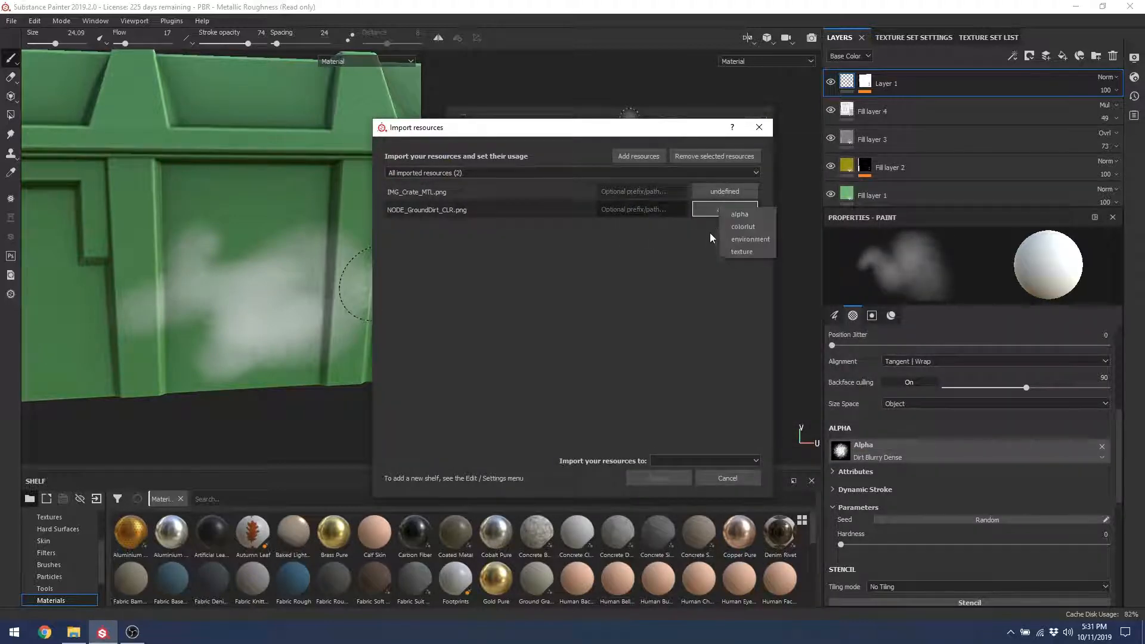
{"action": "left_click", "coordinate": [671, 244]}
{"action": "left_click", "coordinate": [725, 191]}
{"action": "left_click", "coordinate": [741, 235]}
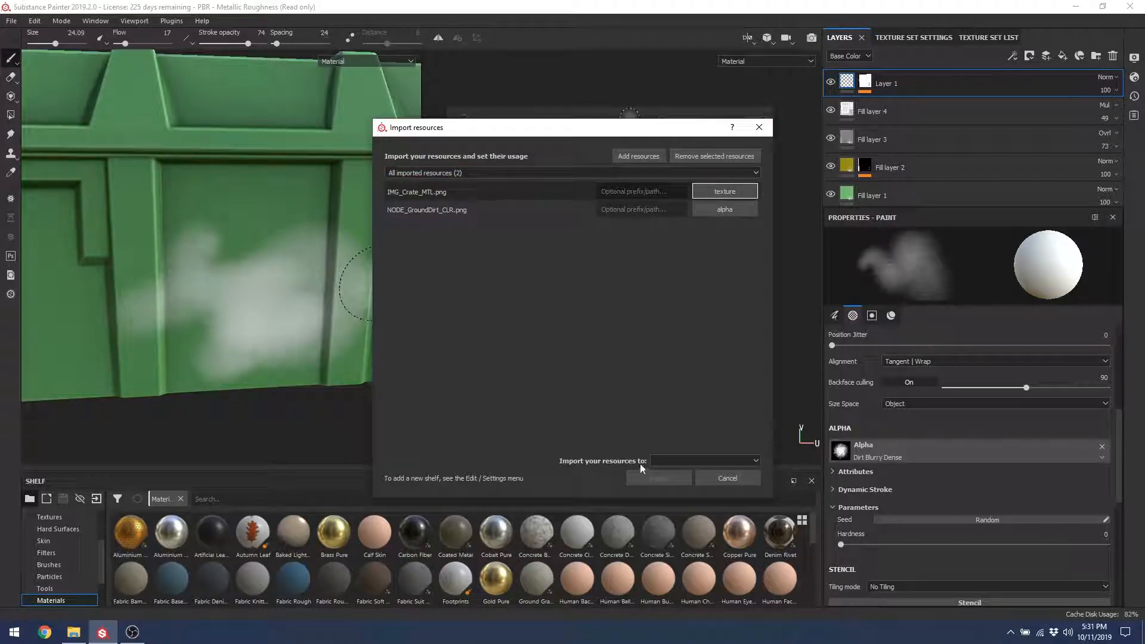
{"action": "left_click", "coordinate": [667, 461]}
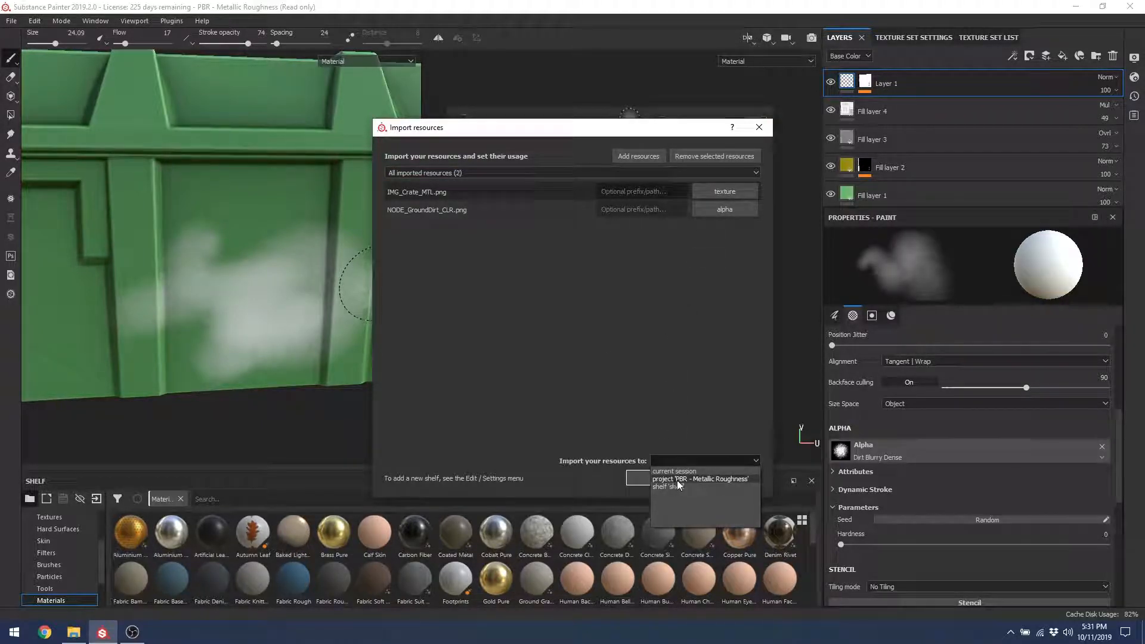
{"action": "left_click", "coordinate": [677, 481]}
{"action": "left_click", "coordinate": [654, 482]}
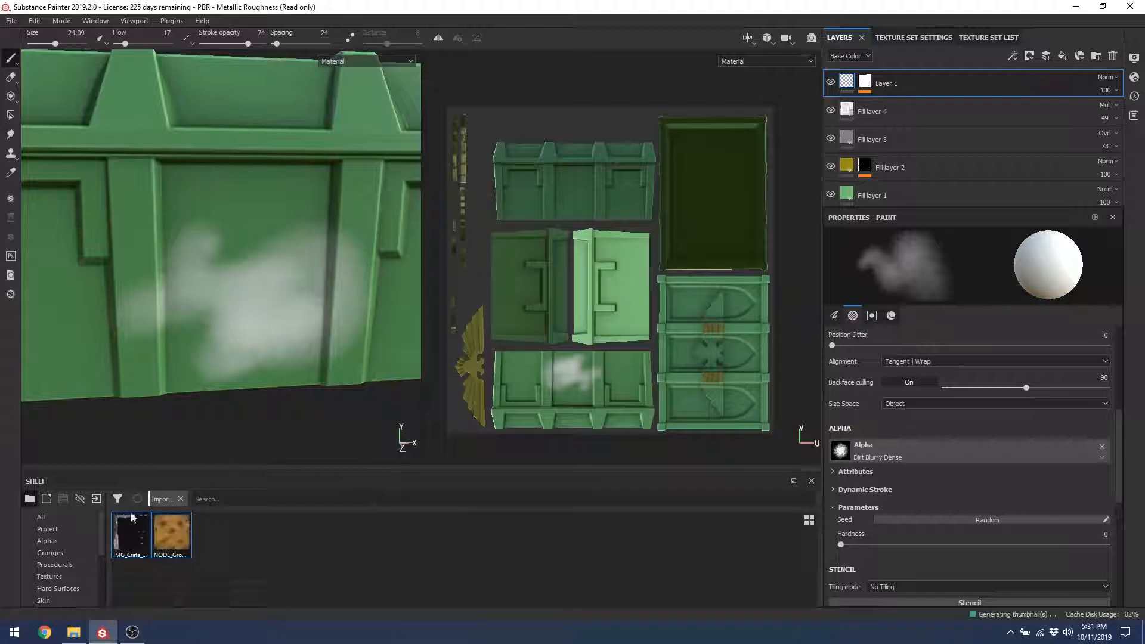
Step: Set the brush alpha to NODE_GroundDirt_CLR and raise the brush spacing to 51
{"action": "left_click", "coordinate": [921, 457]}
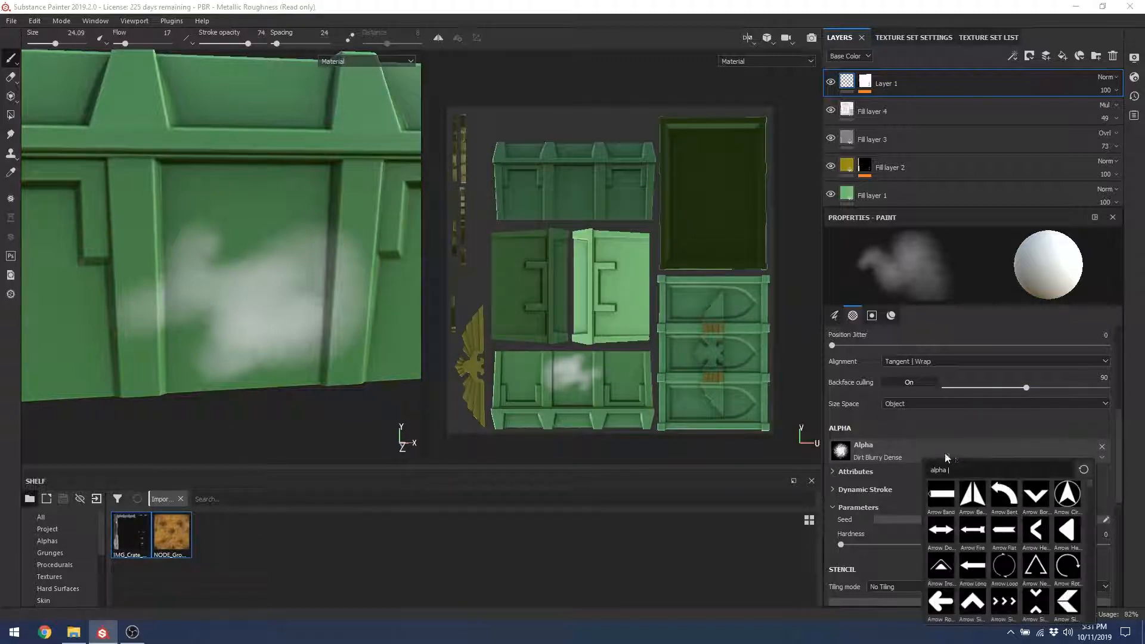
{"action": "type", "text": "project"}
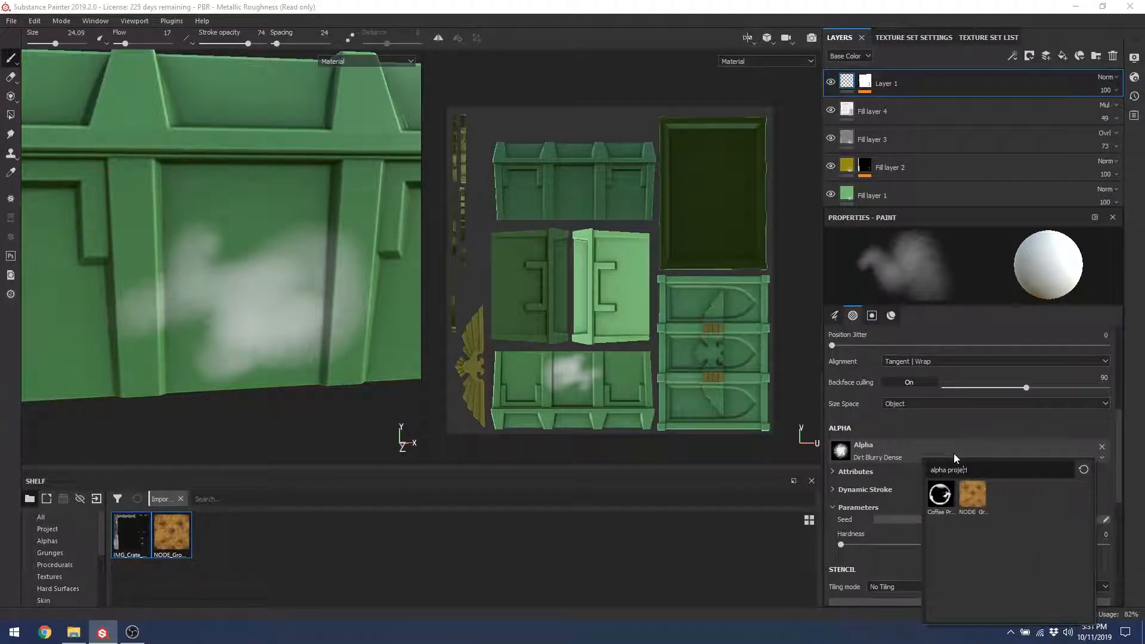
{"action": "left_click", "coordinate": [971, 495]}
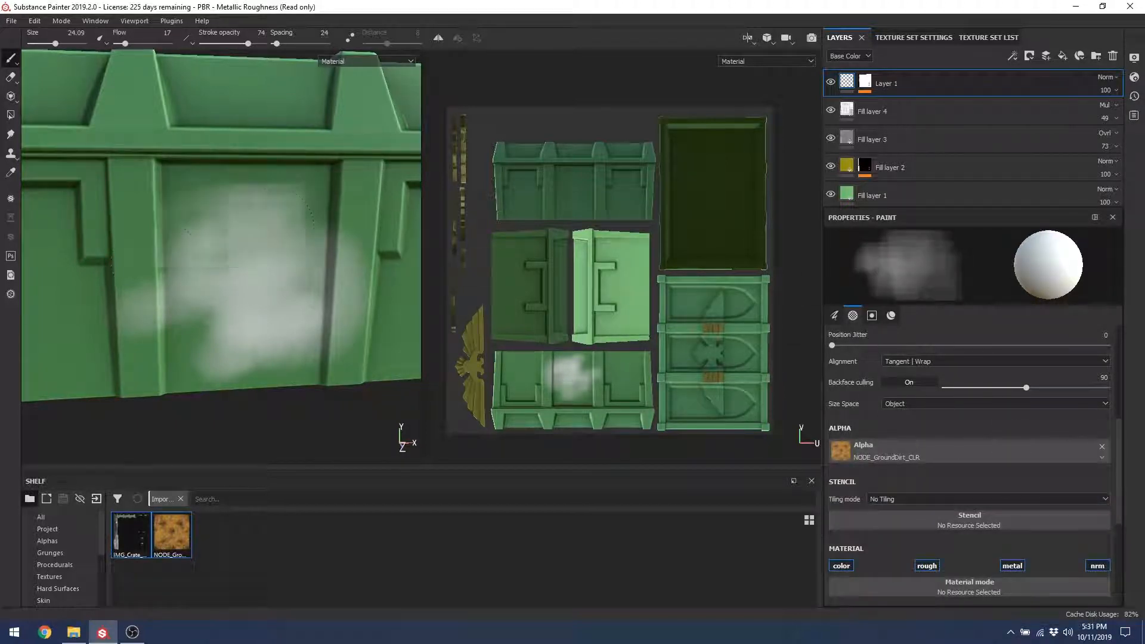
{"action": "left_click_drag", "start_coordinate": [250, 226], "coordinate": [307, 251], "text": "alt"}
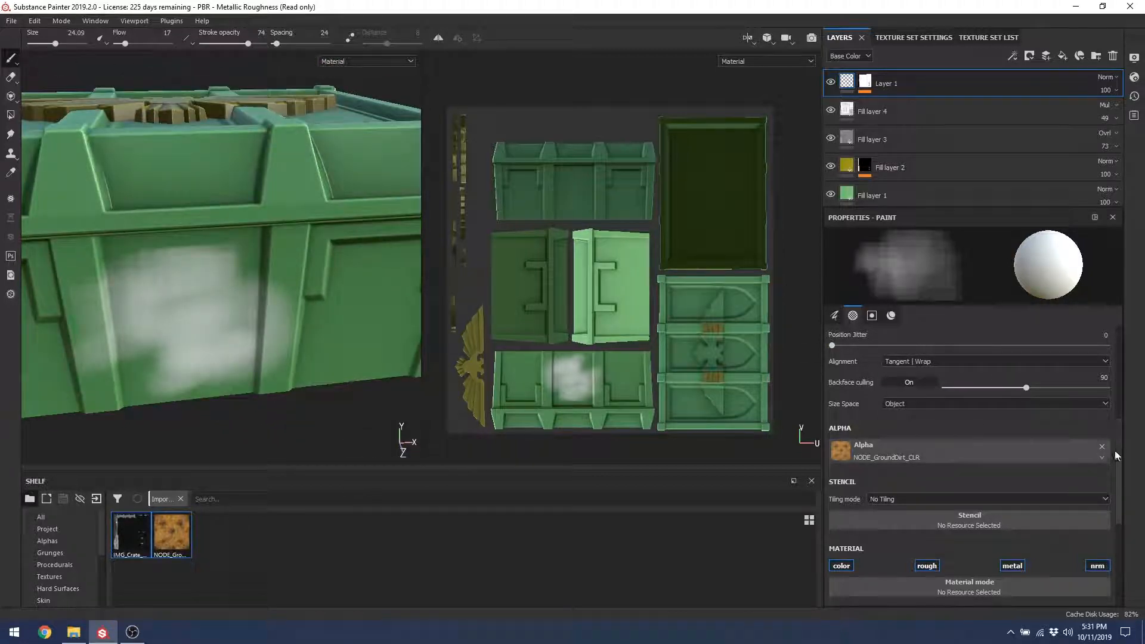
{"action": "scroll", "coordinate": [866, 461], "scroll_direction": "up", "scroll_amount": 4}
{"action": "mouse_move", "coordinate": [859, 354]}
{"action": "left_mouse_down"}
{"action": "mouse_move", "coordinate": [848, 352]}
{"action": "mouse_move", "coordinate": [863, 355]}
{"action": "left_mouse_up"}
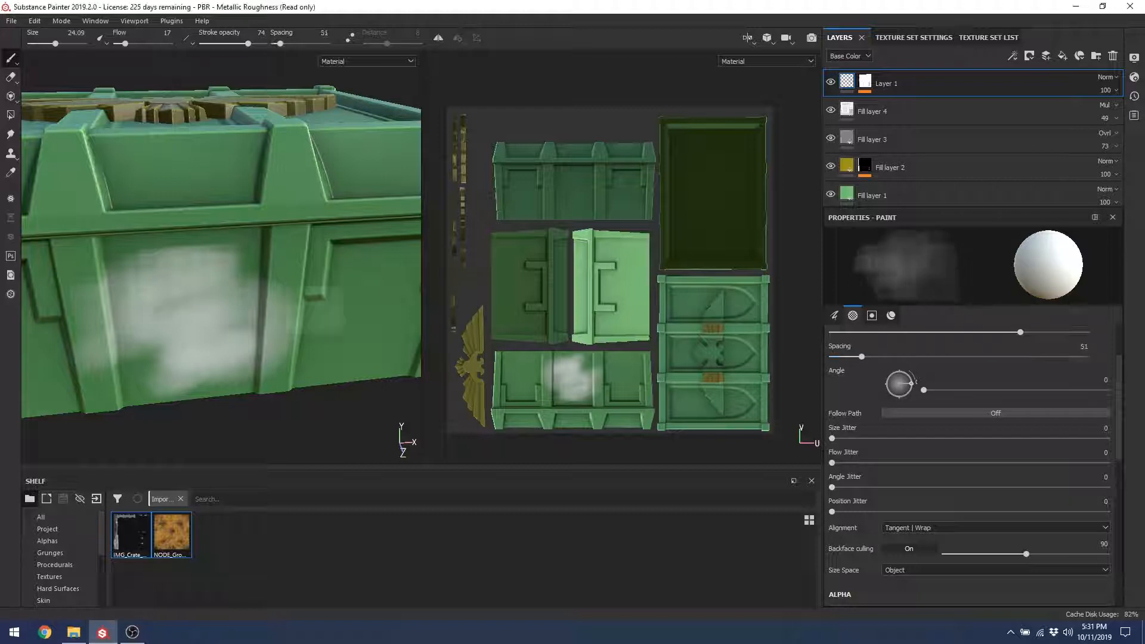
{"action": "left_click_drag", "start_coordinate": [245, 273], "coordinate": [161, 241], "text": "alt"}
Step: Brush dirt over the crate's right panel, then undo the stroke
{"action": "middle_click_drag", "start_coordinate": [347, 275], "coordinate": [190, 225], "text": "alt"}
{"action": "mouse_move", "coordinate": [190, 238]}
{"action": "left_mouse_down", "text": "alt"}
{"action": "mouse_move", "coordinate": [261, 293]}
{"action": "mouse_move", "coordinate": [164, 352]}
{"action": "mouse_move", "coordinate": [229, 289]}
{"action": "mouse_move", "coordinate": [194, 346]}
{"action": "mouse_move", "coordinate": [231, 311]}
{"action": "left_mouse_up", "text": "alt"}
{"action": "mouse_move", "coordinate": [209, 298]}
{"action": "left_mouse_down", "text": "alt"}
{"action": "mouse_move", "coordinate": [284, 292]}
{"action": "mouse_move", "coordinate": [184, 358]}
{"action": "left_mouse_up", "text": "alt"}
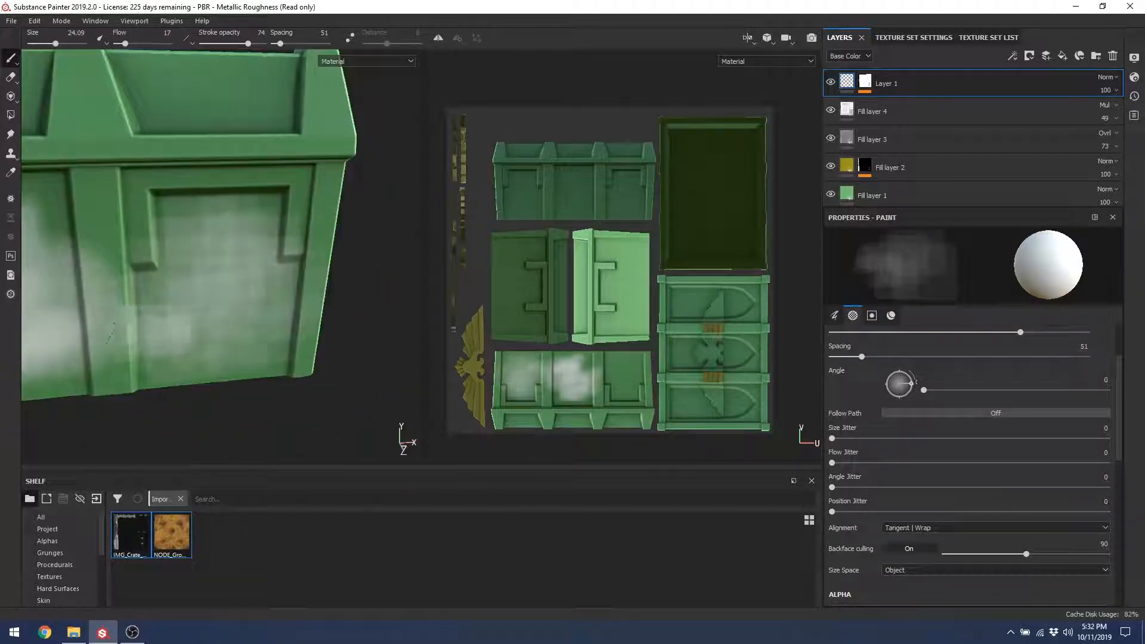
{"action": "key", "text": "ctrl+z"}
{"action": "key", "text": "ctrl+z"}
Step: Search 'dirt' and switch the brush alpha back to Dirt Blurry Dense
{"action": "scroll", "coordinate": [1118, 469], "scroll_direction": "down", "scroll_amount": 5}
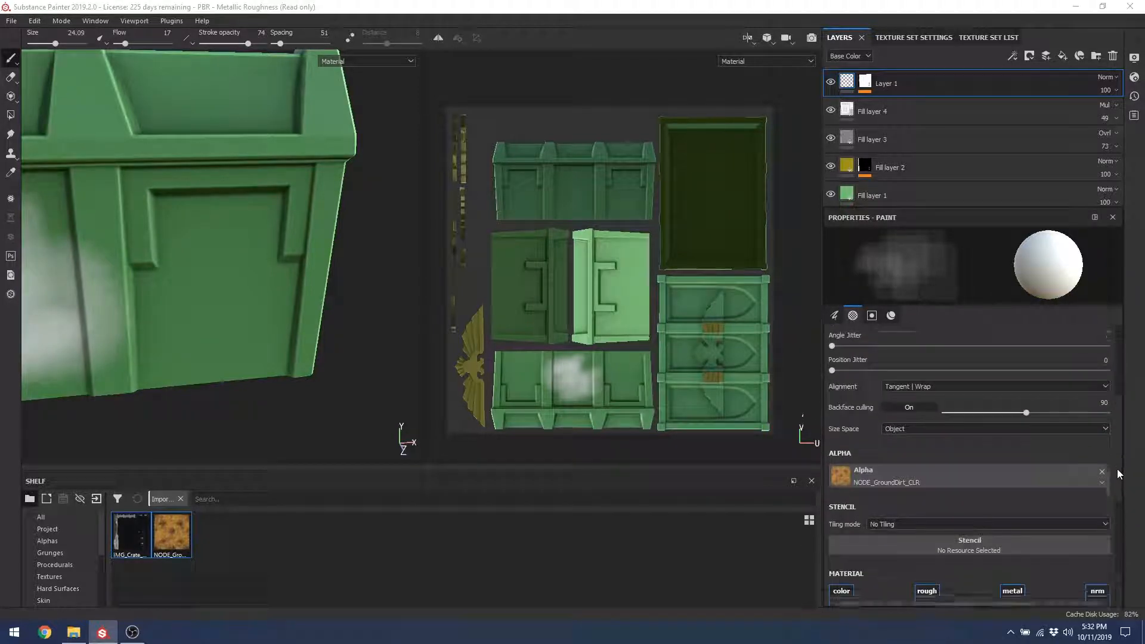
{"action": "left_click", "coordinate": [949, 403]}
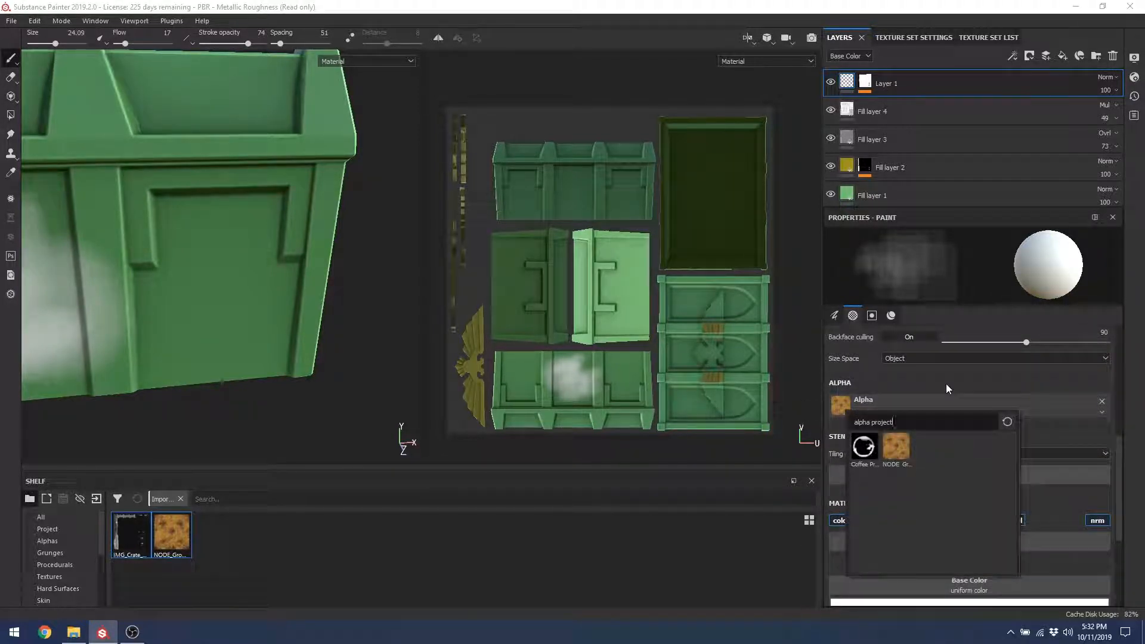
{"action": "key", "text": "BackSpace"}
{"action": "key", "text": "BackSpace"}
{"action": "key", "text": "BackSpace"}
{"action": "key", "text": "BackSpace"}
{"action": "key", "text": "BackSpace"}
{"action": "key", "text": "BackSpace"}
{"action": "key", "text": "BackSpace"}
{"action": "type", "text": "dirt"}
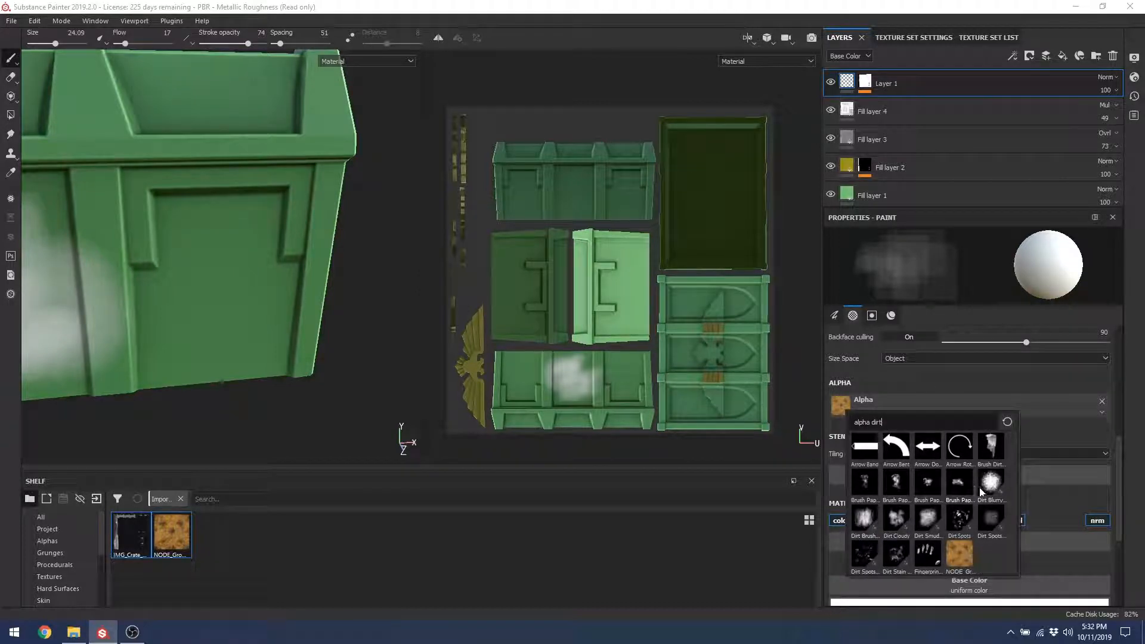
{"action": "left_click", "coordinate": [990, 483]}
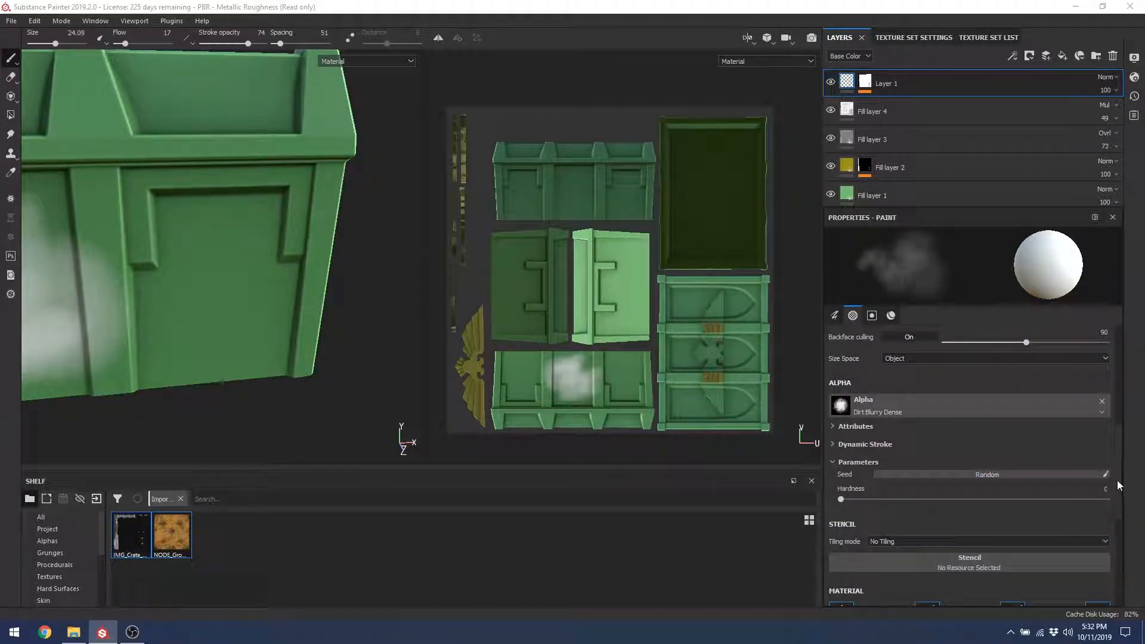
{"action": "scroll", "coordinate": [1118, 471], "scroll_direction": "down", "scroll_amount": 5}
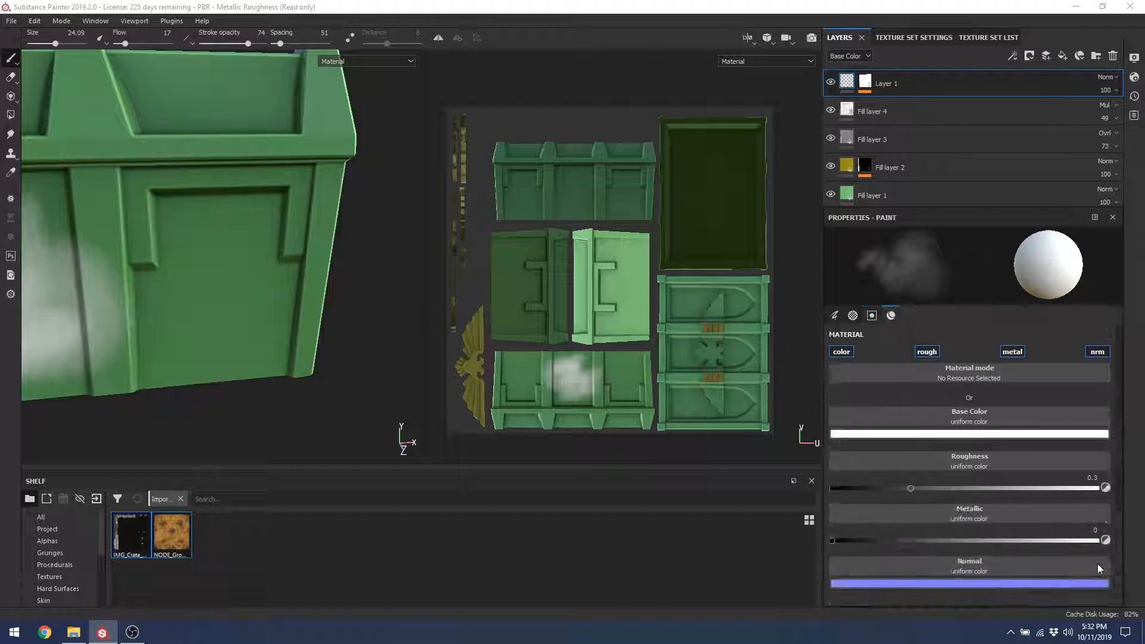
Step: Undo the white dirt smudge on the crate's front panels
{"action": "left_click_drag", "start_coordinate": [209, 376], "coordinate": [112, 340], "text": "alt"}
{"action": "middle_click_drag", "start_coordinate": [113, 339], "coordinate": [385, 319], "text": "alt"}
{"action": "left_click_drag", "start_coordinate": [215, 302], "coordinate": [292, 327], "text": "alt"}
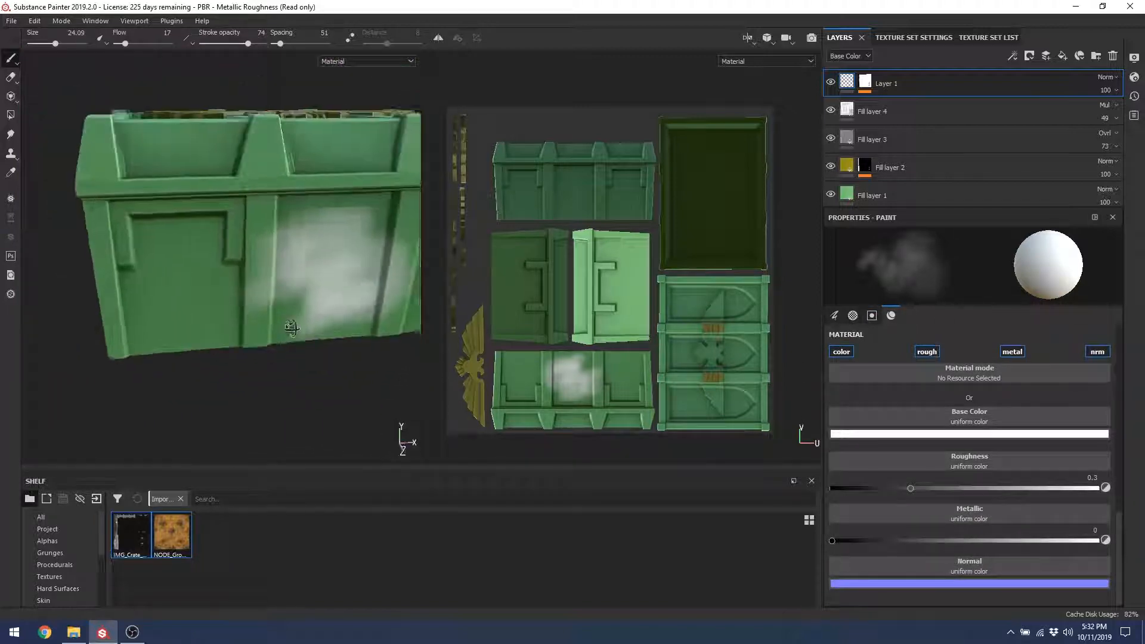
{"action": "key", "text": "ctrl+z"}
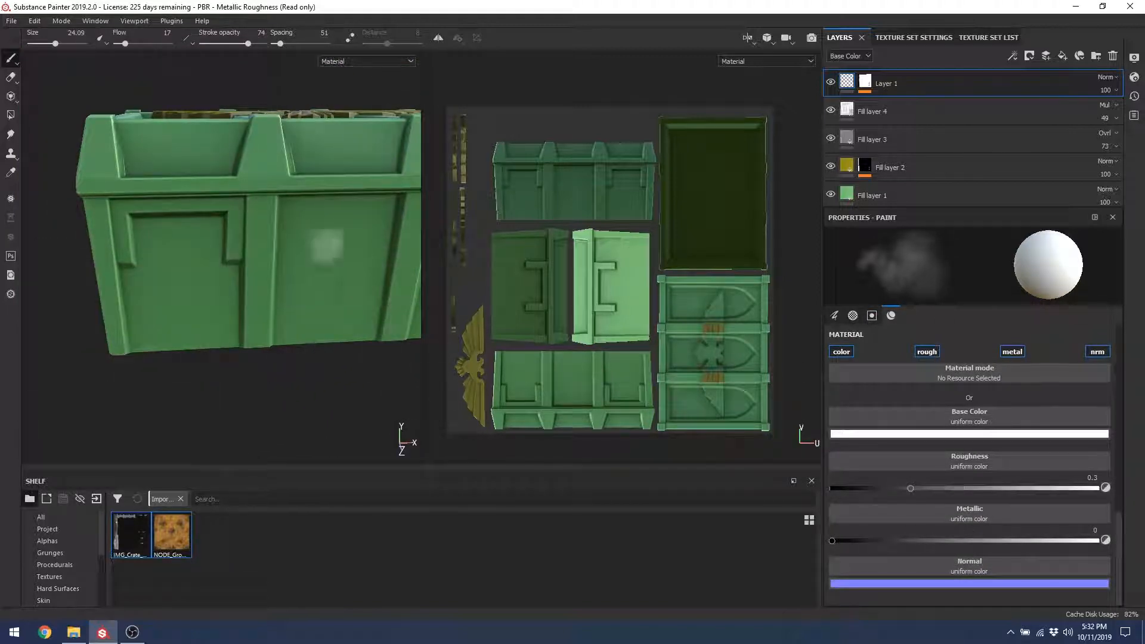
{"action": "left_click_drag", "start_coordinate": [327, 245], "coordinate": [317, 243], "text": "alt"}
{"action": "middle_click_drag", "start_coordinate": [317, 243], "coordinate": [203, 234], "text": "alt"}
{"action": "left_click_drag", "start_coordinate": [203, 234], "coordinate": [268, 258], "text": "alt"}
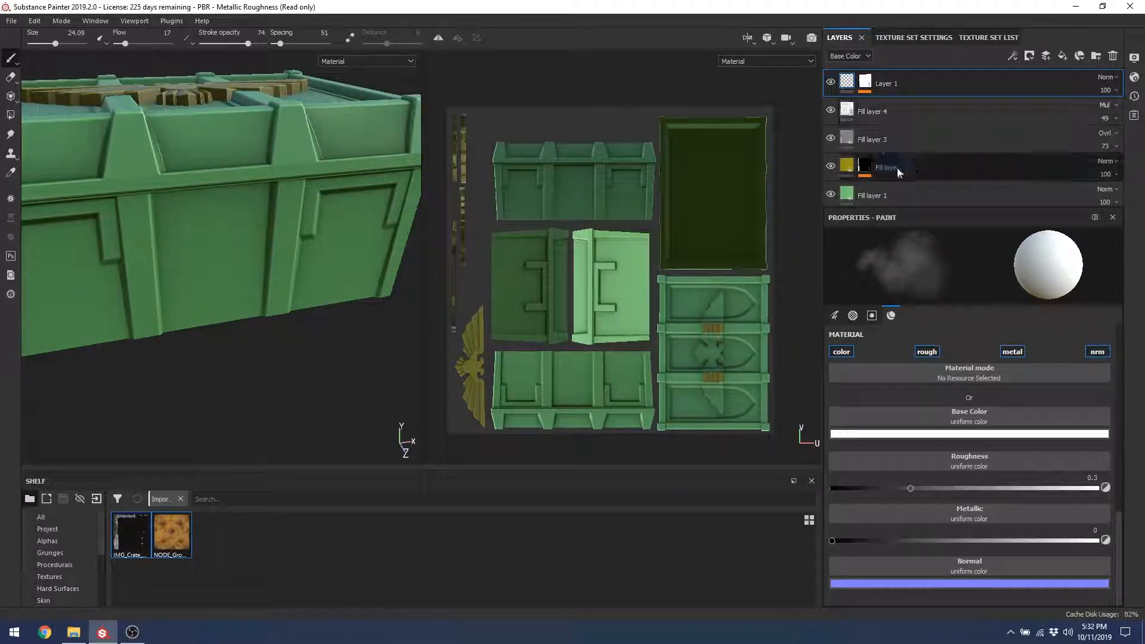
Step: Inspect Fill layer 1 in Roughness, Metallic and Base Color channels, then reselect Layer 1
{"action": "left_click", "coordinate": [877, 195]}
{"action": "left_click", "coordinate": [847, 56]}
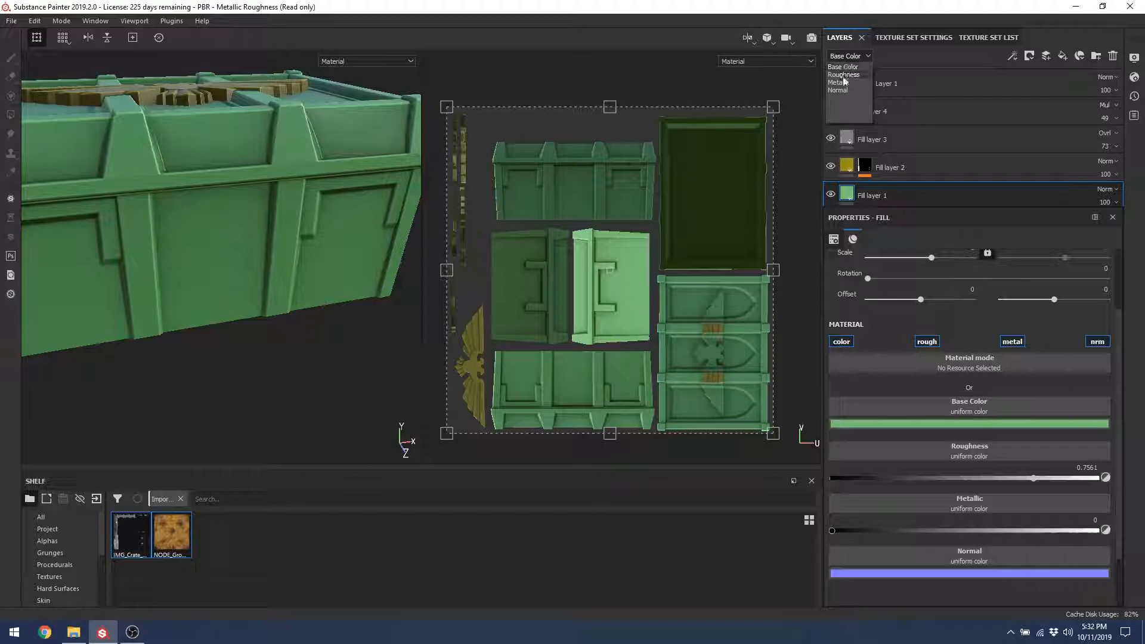
{"action": "left_click", "coordinate": [845, 75]}
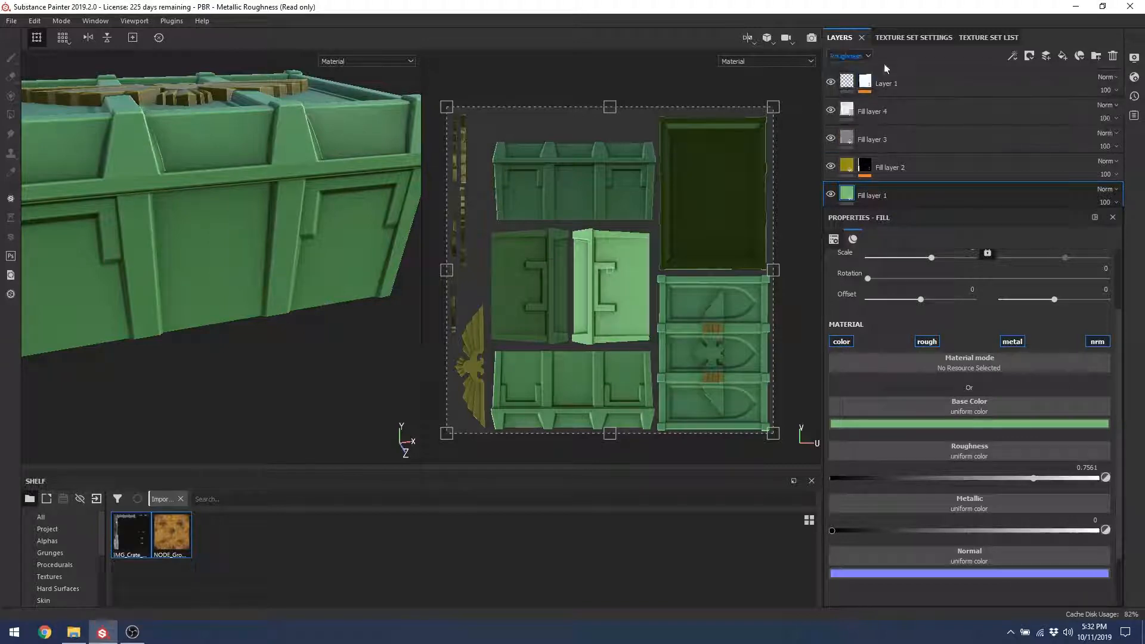
{"action": "left_click", "coordinate": [854, 57]}
{"action": "left_click", "coordinate": [848, 83]}
{"action": "left_click", "coordinate": [853, 56]}
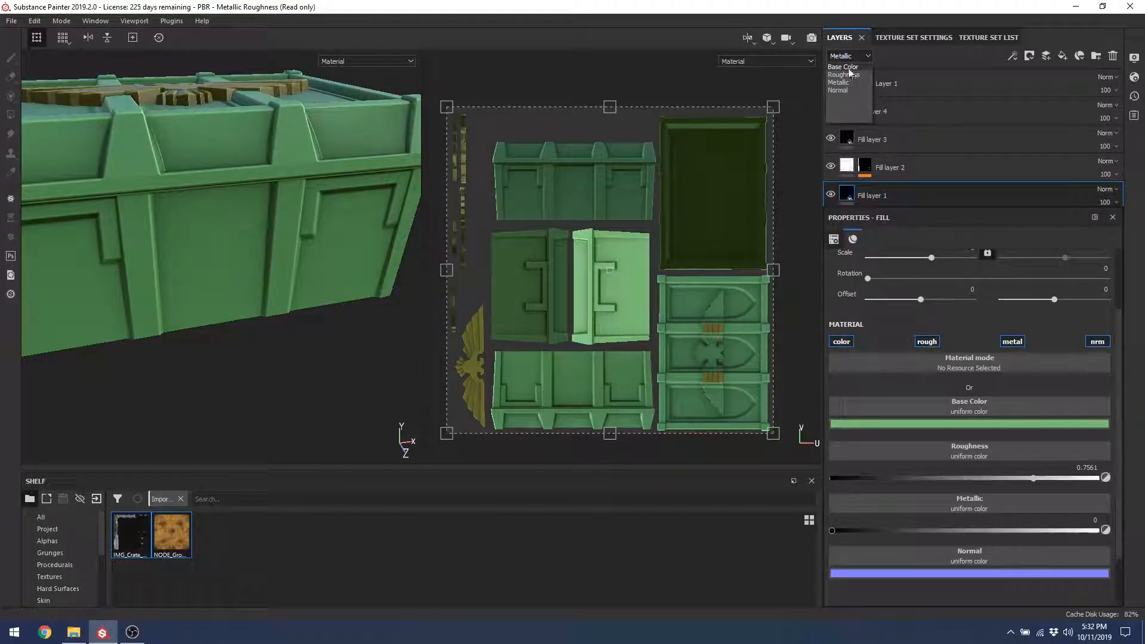
{"action": "left_click", "coordinate": [849, 67]}
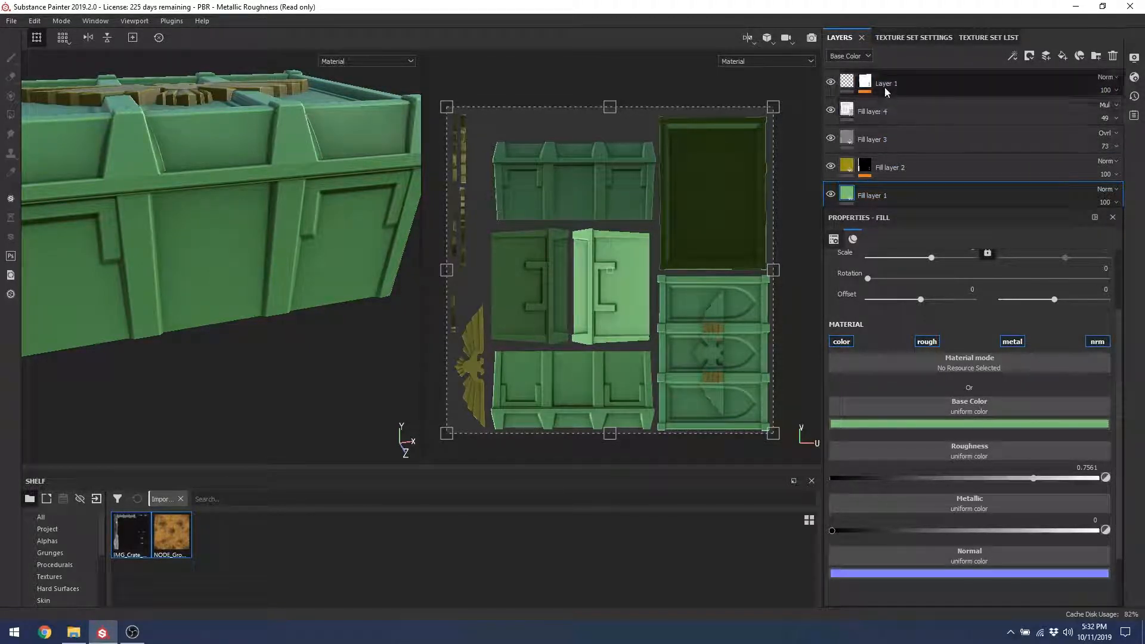
{"action": "left_click", "coordinate": [844, 59]}
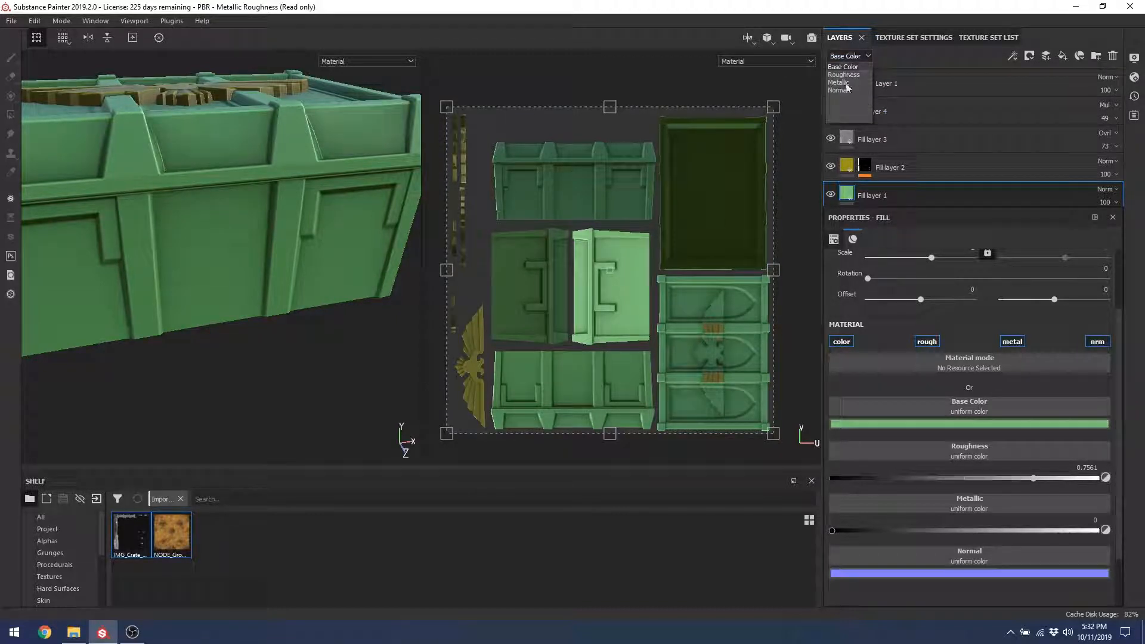
{"action": "left_click", "coordinate": [895, 77]}
{"action": "left_click", "coordinate": [986, 81]}
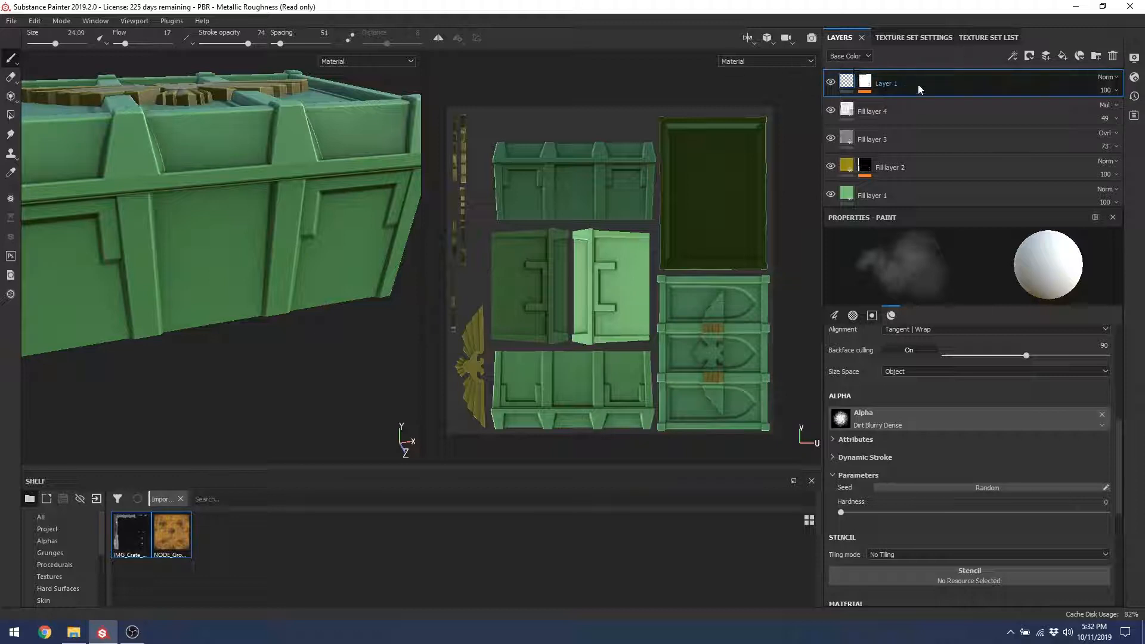
Step: Add paint Layer 2, zero its Base Color and Metallic opacities, and switch to the Normal channel
{"action": "left_click", "coordinate": [1047, 57]}
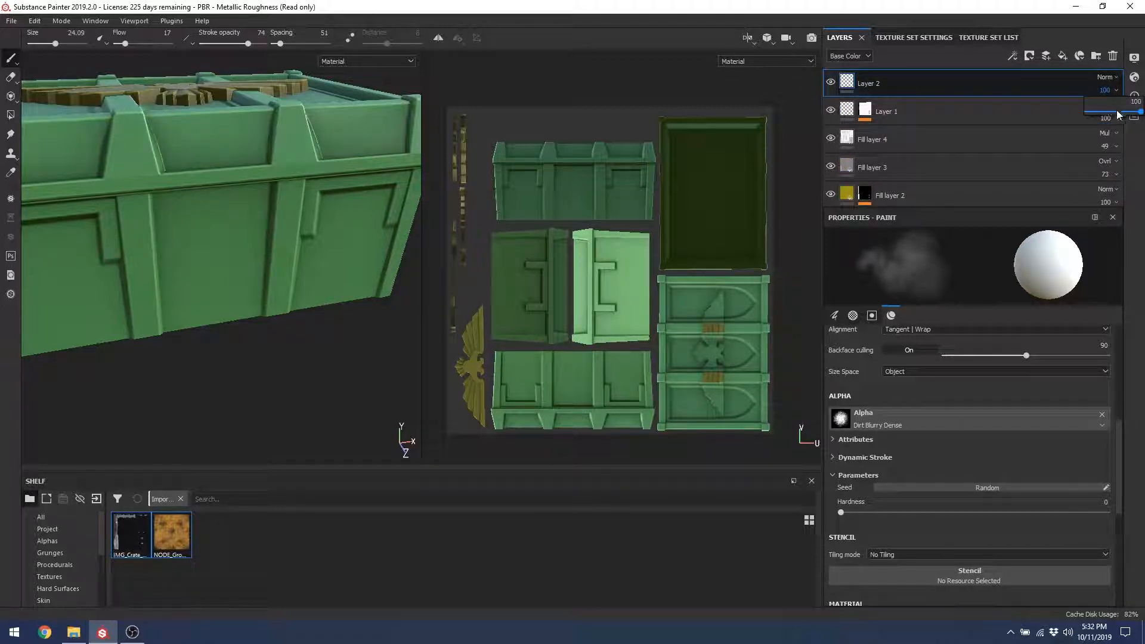
{"action": "left_click_drag", "start_coordinate": [1118, 115], "coordinate": [1082, 114]}
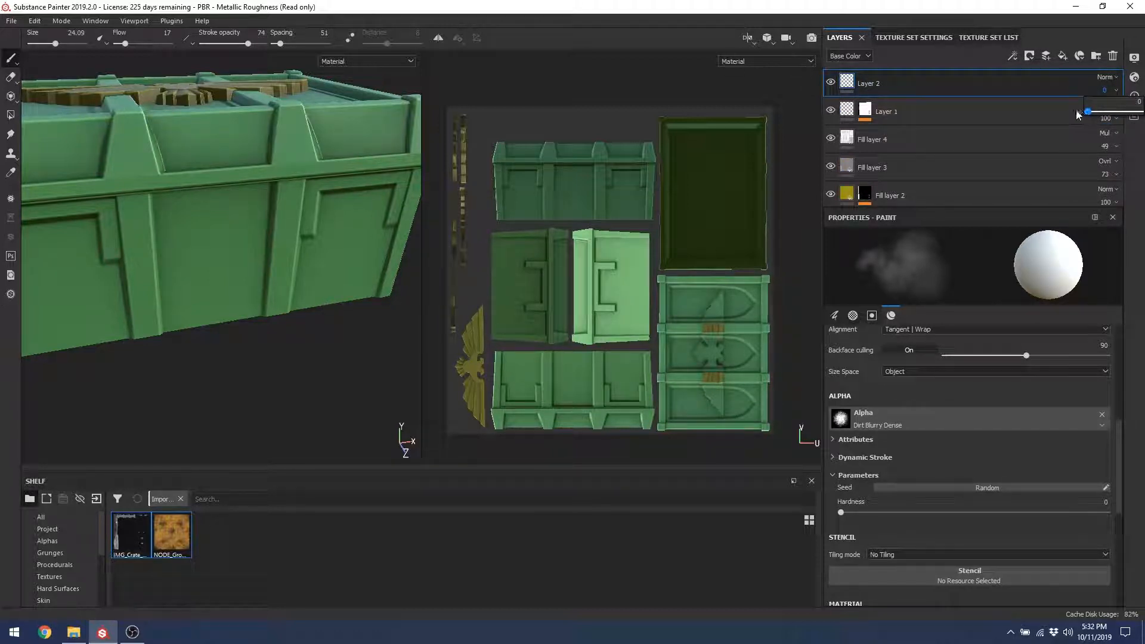
{"action": "left_click", "coordinate": [847, 57]}
{"action": "left_click", "coordinate": [844, 75]}
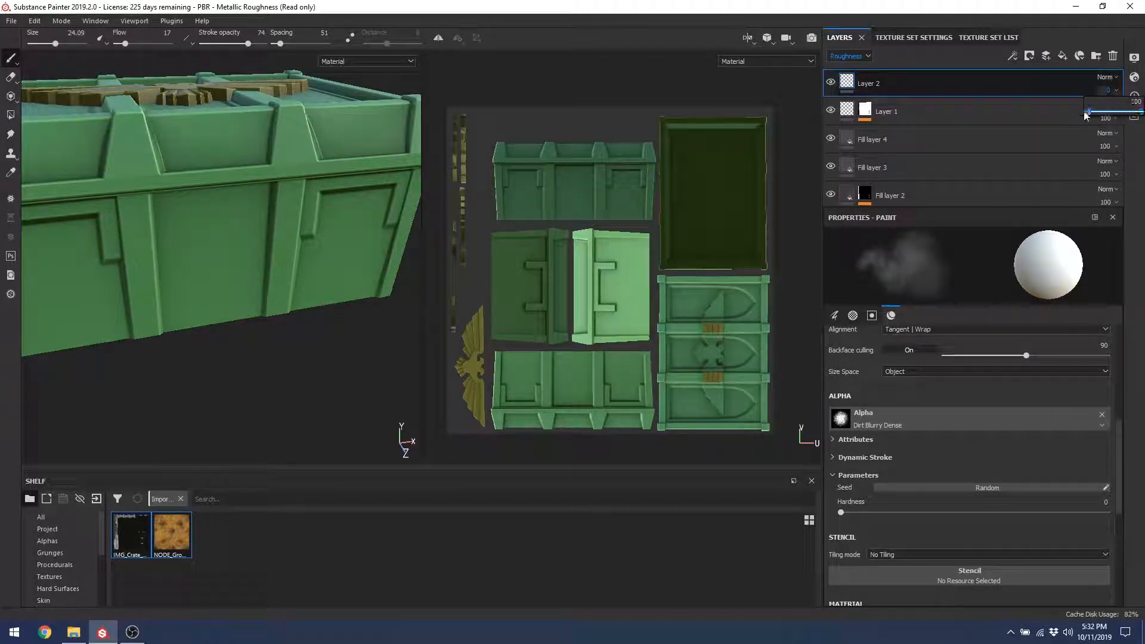
{"action": "left_click", "coordinate": [847, 56]}
{"action": "left_click", "coordinate": [846, 87]}
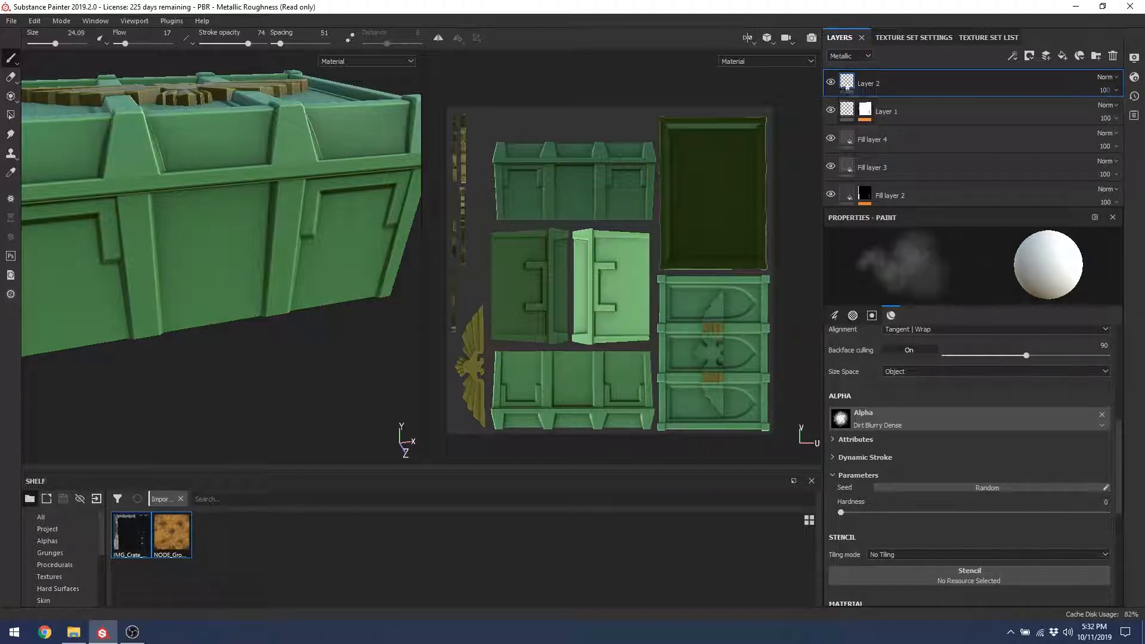
{"action": "left_click", "coordinate": [1105, 90]}
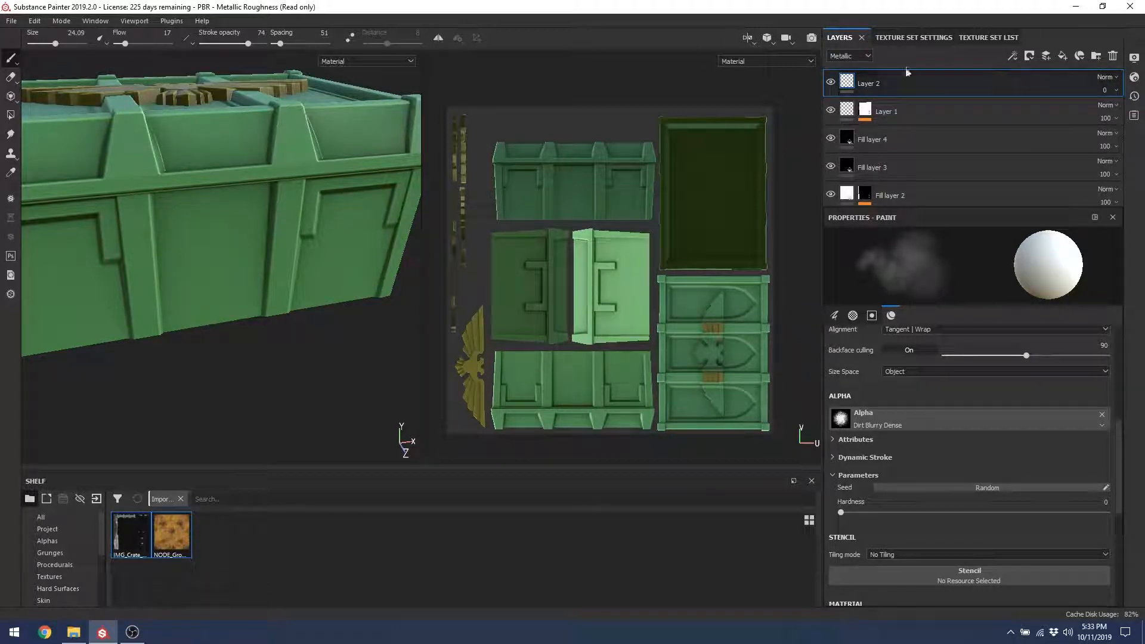
{"action": "left_click", "coordinate": [847, 56]}
{"action": "left_click", "coordinate": [845, 99]}
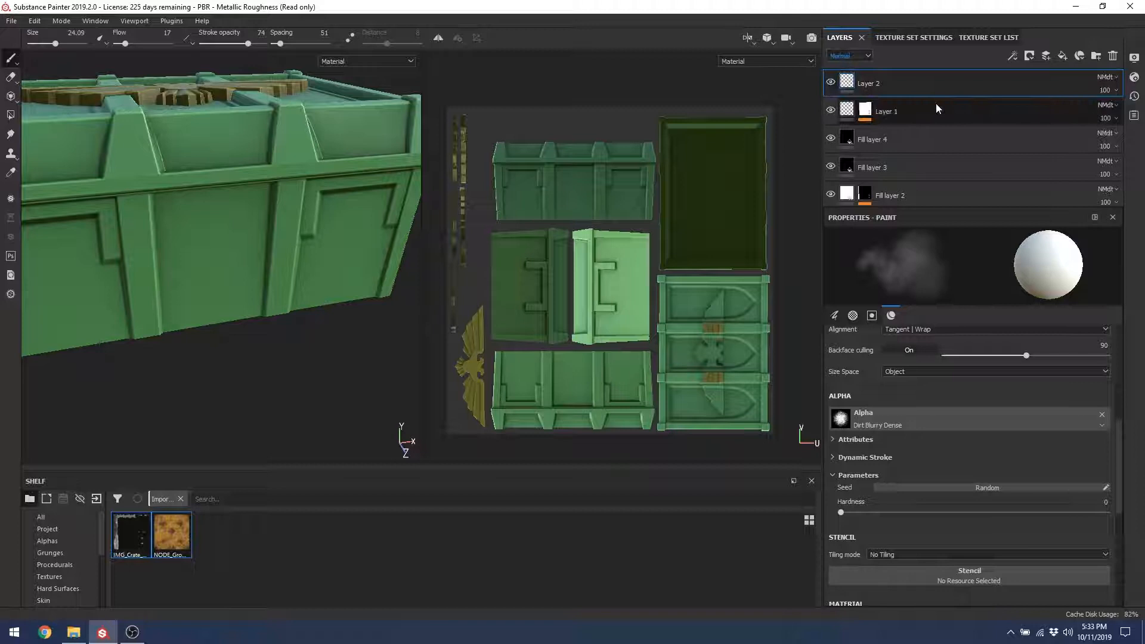
Step: Change Layer 2's normal blend mode from NMdt to Normal
{"action": "left_click", "coordinate": [1105, 78]}
{"action": "left_click", "coordinate": [1071, 90]}
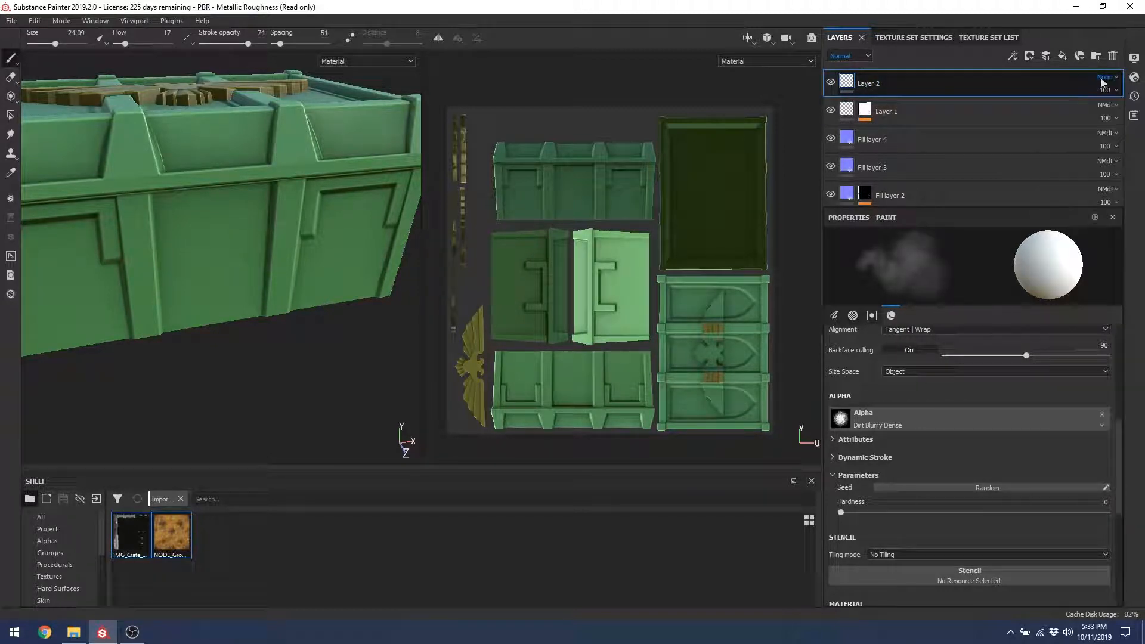
{"action": "left_click_drag", "start_coordinate": [222, 247], "coordinate": [218, 207], "text": "alt"}
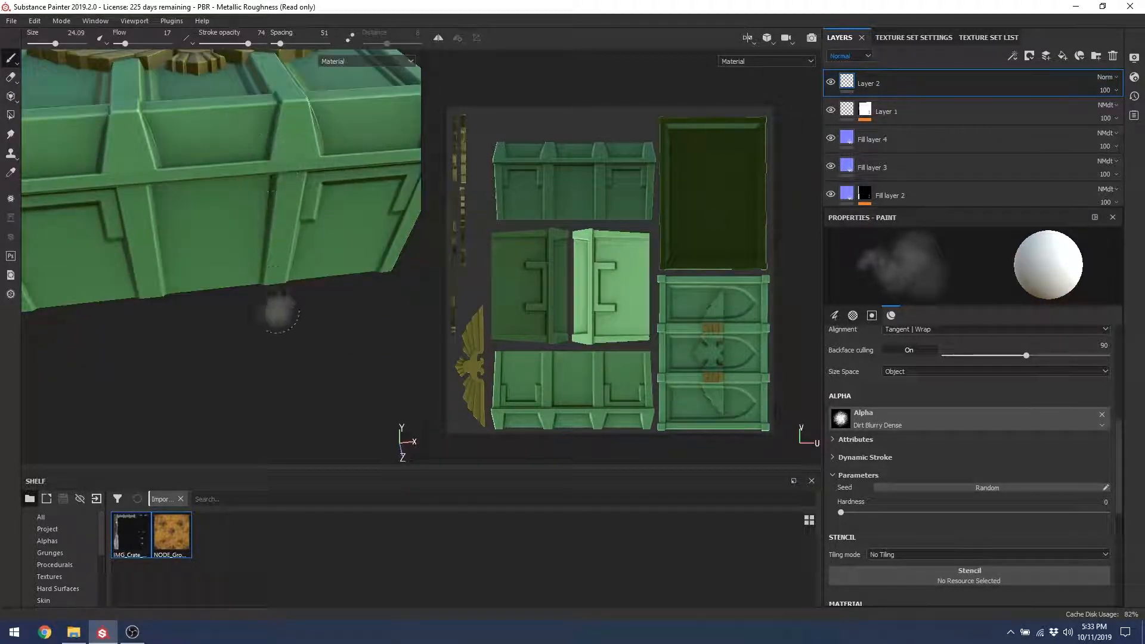
{"action": "right_click_drag", "start_coordinate": [281, 144], "coordinate": [260, 207], "text": "alt"}
{"action": "left_click_drag", "start_coordinate": [224, 204], "coordinate": [238, 173], "text": "alt"}
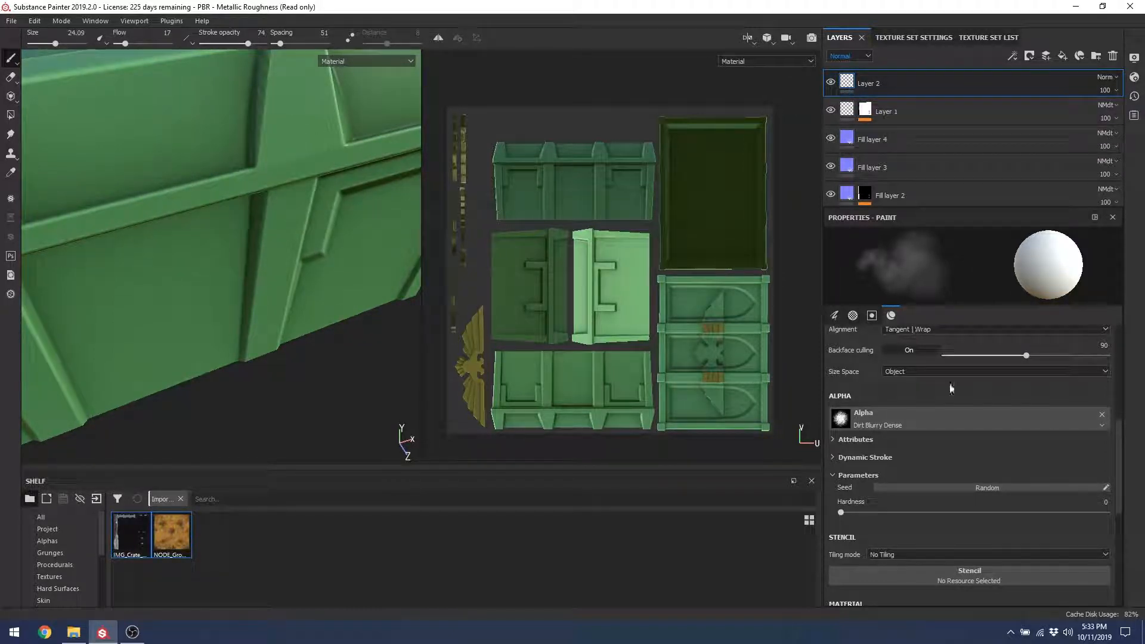
{"action": "scroll", "coordinate": [1112, 405], "scroll_direction": "up", "scroll_amount": 5}
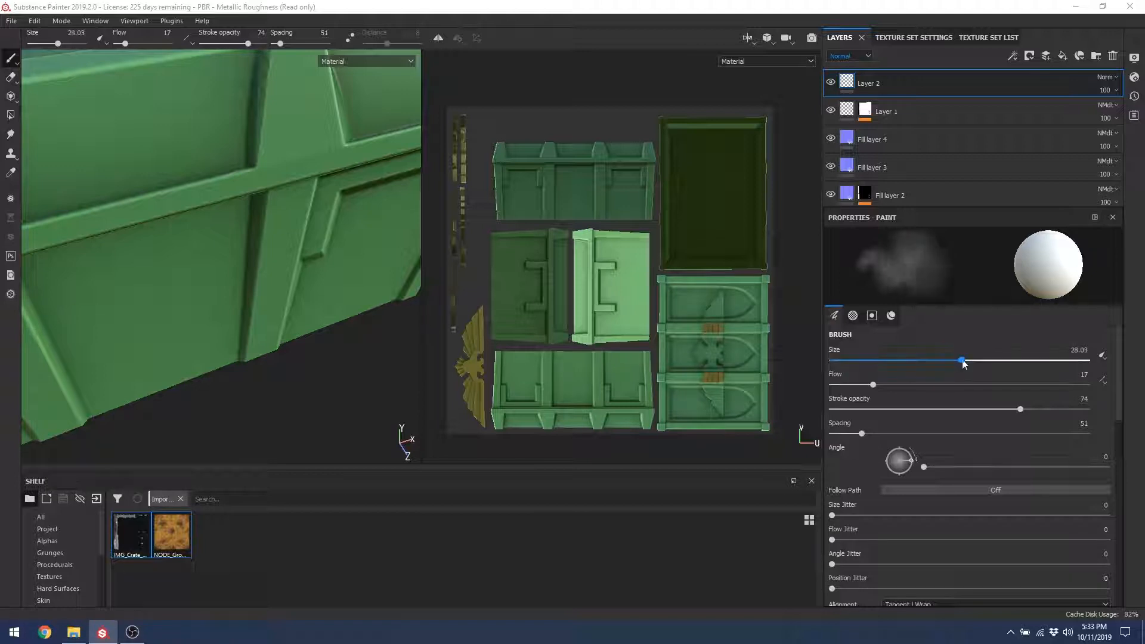
Step: Set brush size 39.05, flow 78, stroke opacity 100, and show Normal in the 2D view
{"action": "left_click_drag", "start_coordinate": [963, 362], "coordinate": [988, 360]}
{"action": "mouse_move", "coordinate": [873, 385]}
{"action": "left_mouse_down"}
{"action": "mouse_move", "coordinate": [1032, 385]}
{"action": "mouse_move", "coordinate": [1092, 412]}
{"action": "left_mouse_up"}
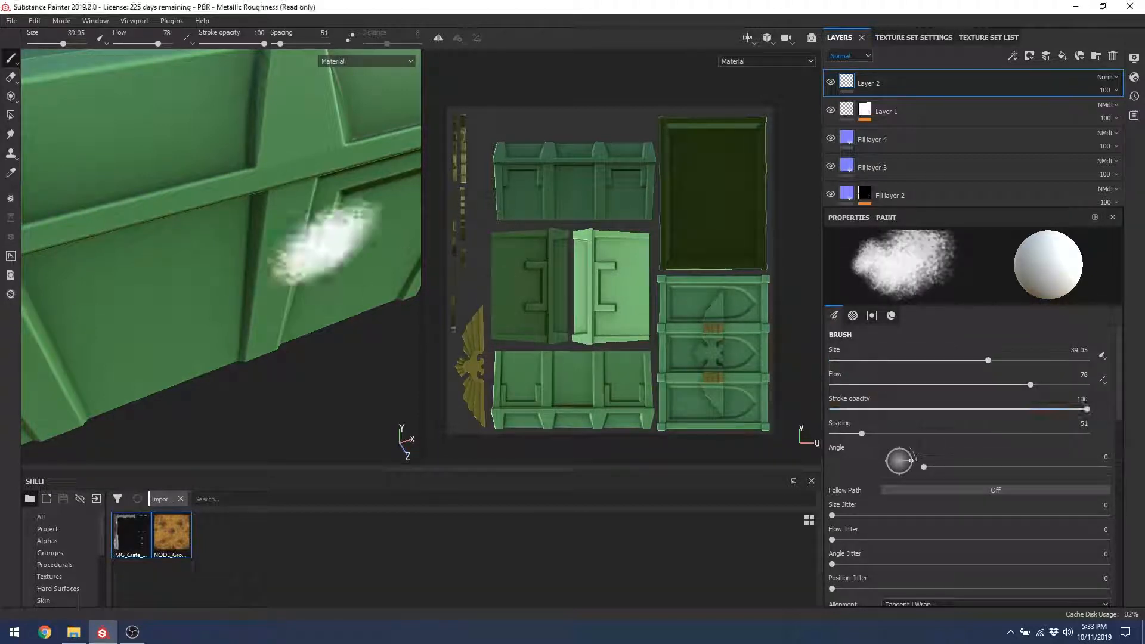
{"action": "left_click_drag", "start_coordinate": [281, 159], "coordinate": [286, 185], "text": "alt"}
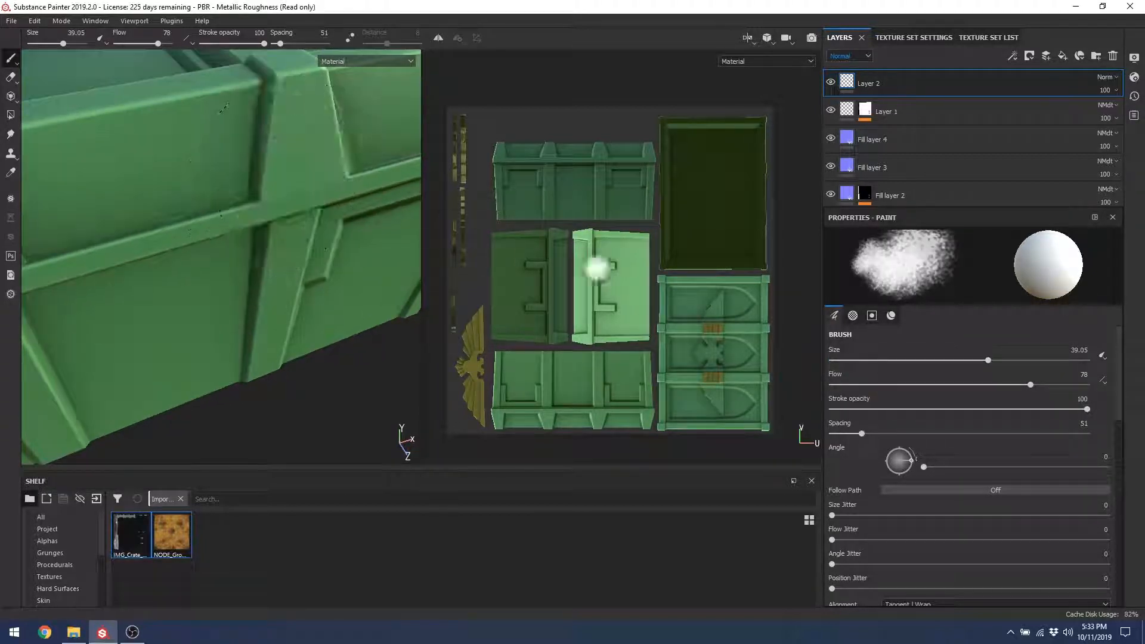
{"action": "left_click", "coordinate": [765, 61]}
{"action": "left_click", "coordinate": [744, 119]}
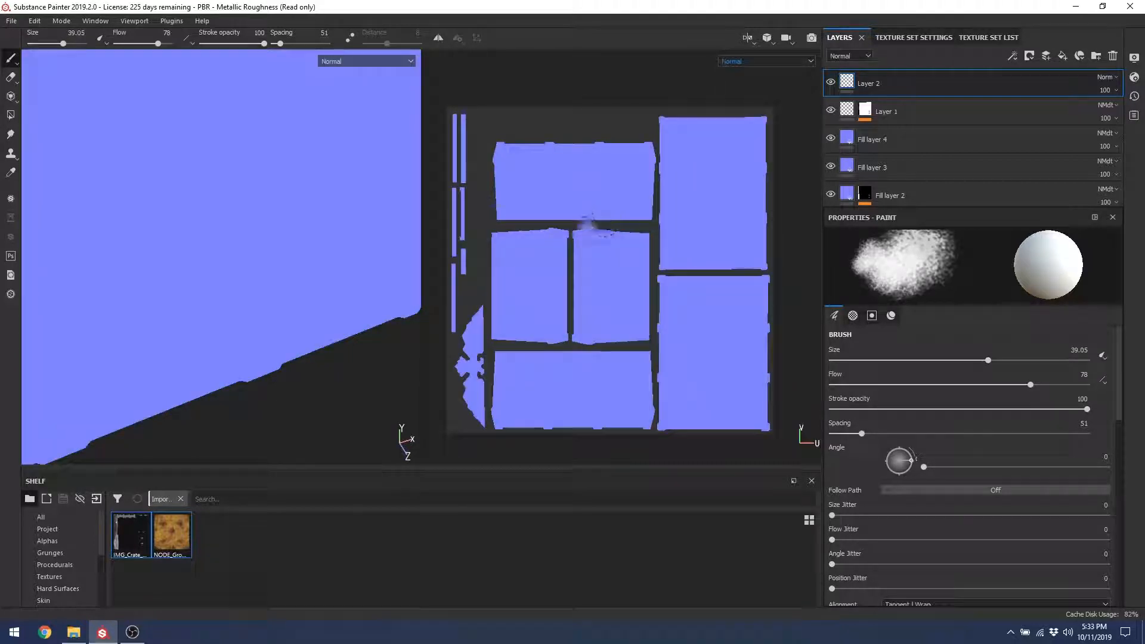
Step: Adjust the UV view and browse the shelf's procedural and project texture categories
{"action": "scroll", "coordinate": [603, 259], "scroll_direction": "up", "scroll_amount": 3}
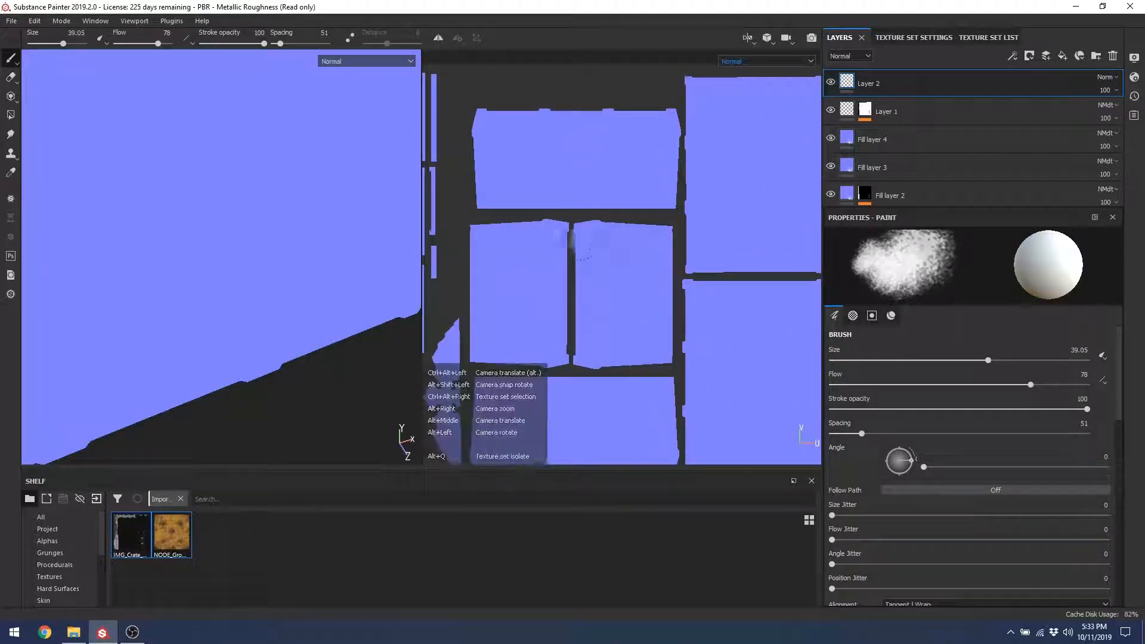
{"action": "right_click_drag", "start_coordinate": [683, 215], "coordinate": [631, 174], "text": "alt"}
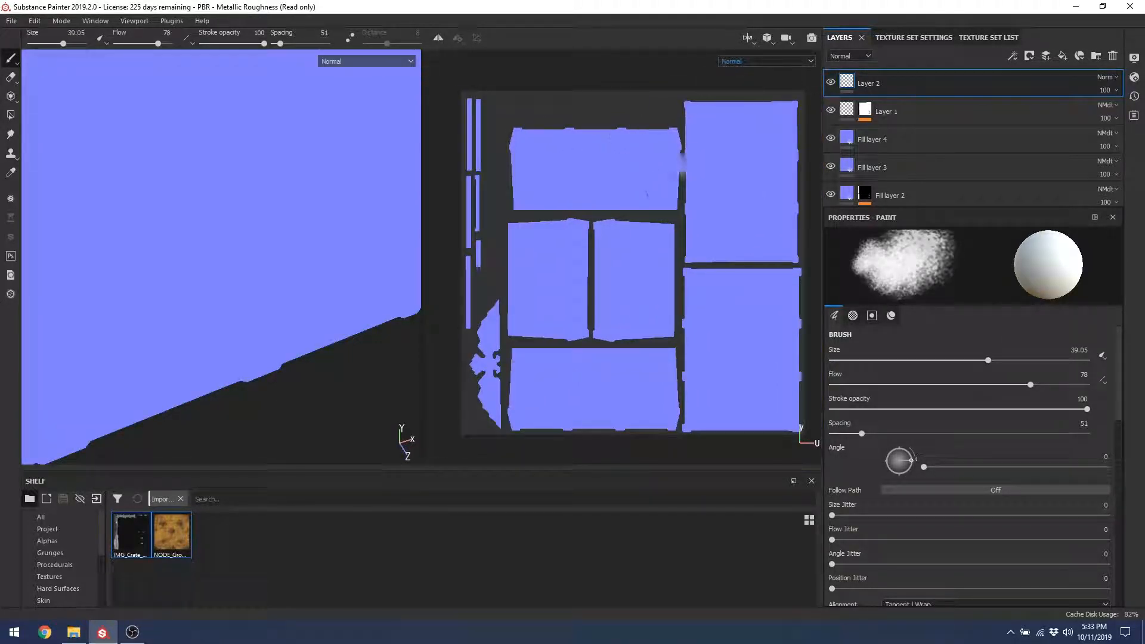
{"action": "left_click_drag", "start_coordinate": [732, 182], "coordinate": [744, 194], "text": "alt"}
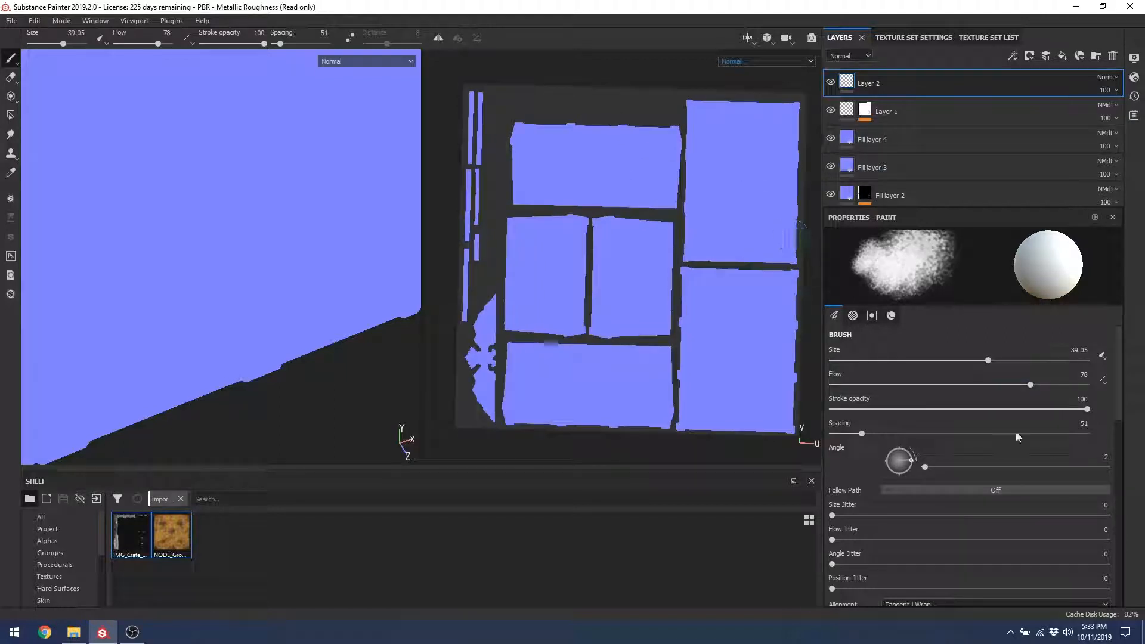
{"action": "scroll", "coordinate": [1113, 404], "scroll_direction": "down", "scroll_amount": 10}
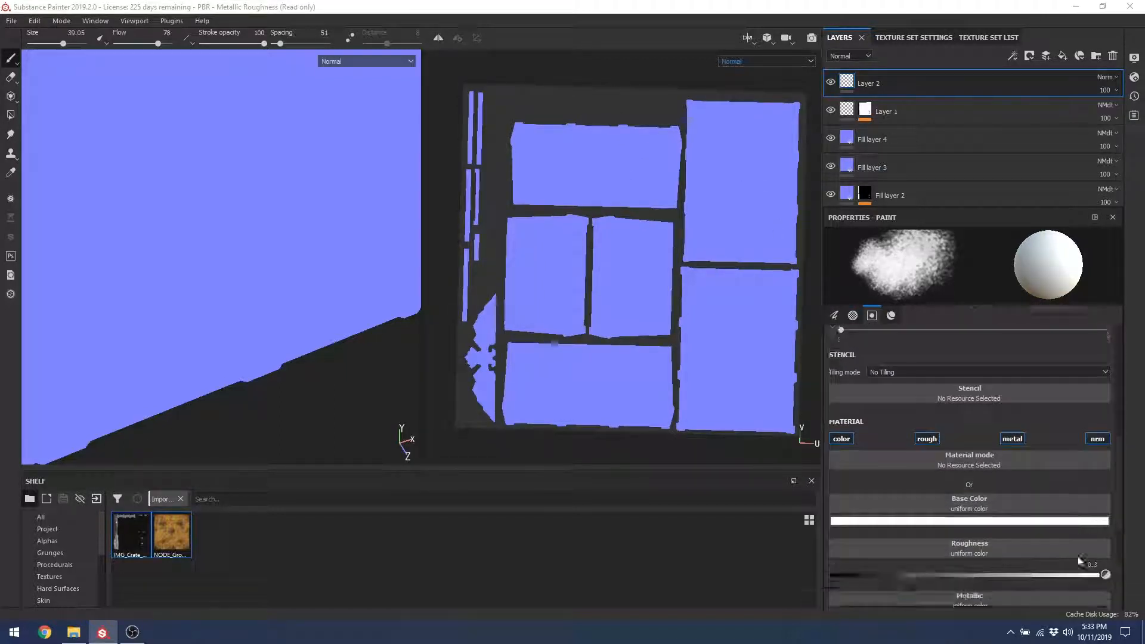
{"action": "scroll", "coordinate": [1080, 561], "scroll_direction": "down", "scroll_amount": 2}
{"action": "left_click", "coordinate": [59, 565]}
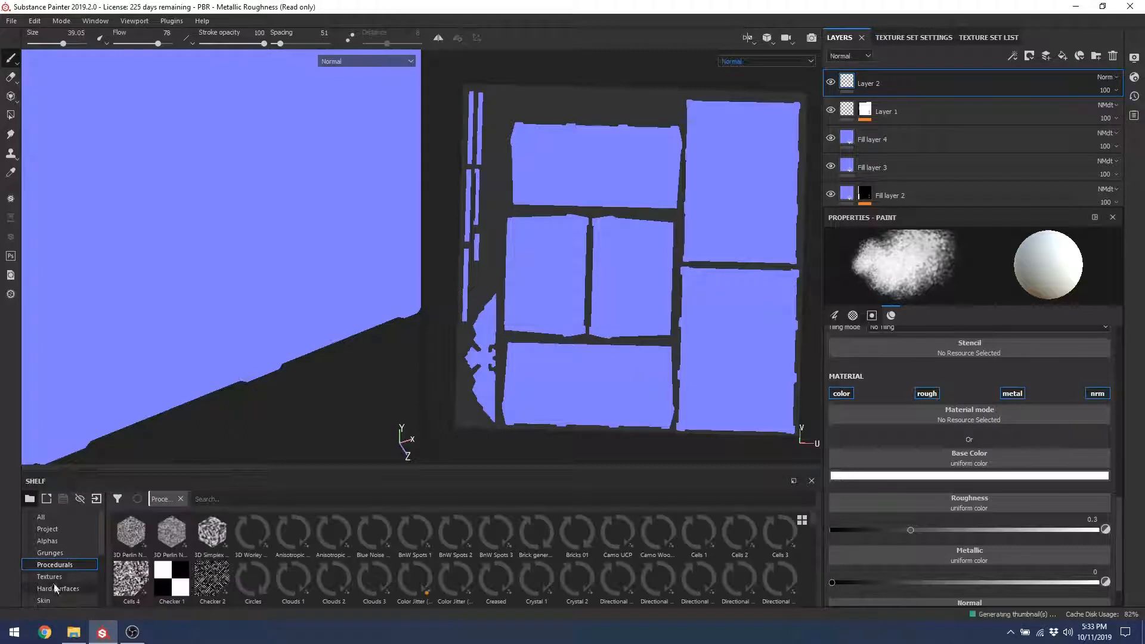
{"action": "left_click", "coordinate": [48, 529]}
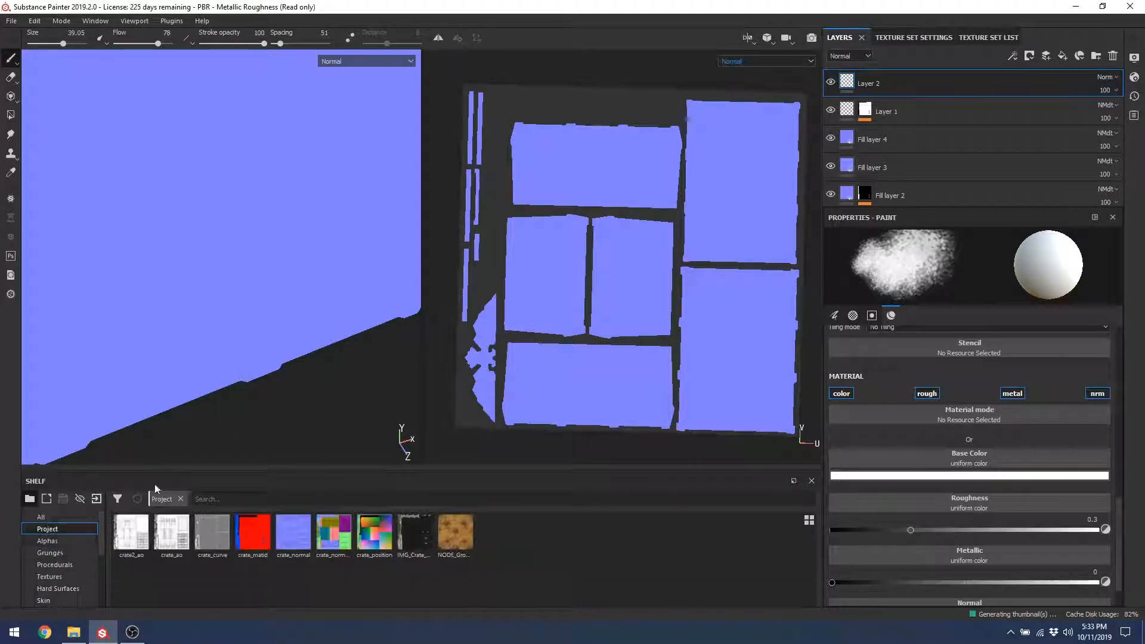
{"action": "right_click", "coordinate": [682, 171]}
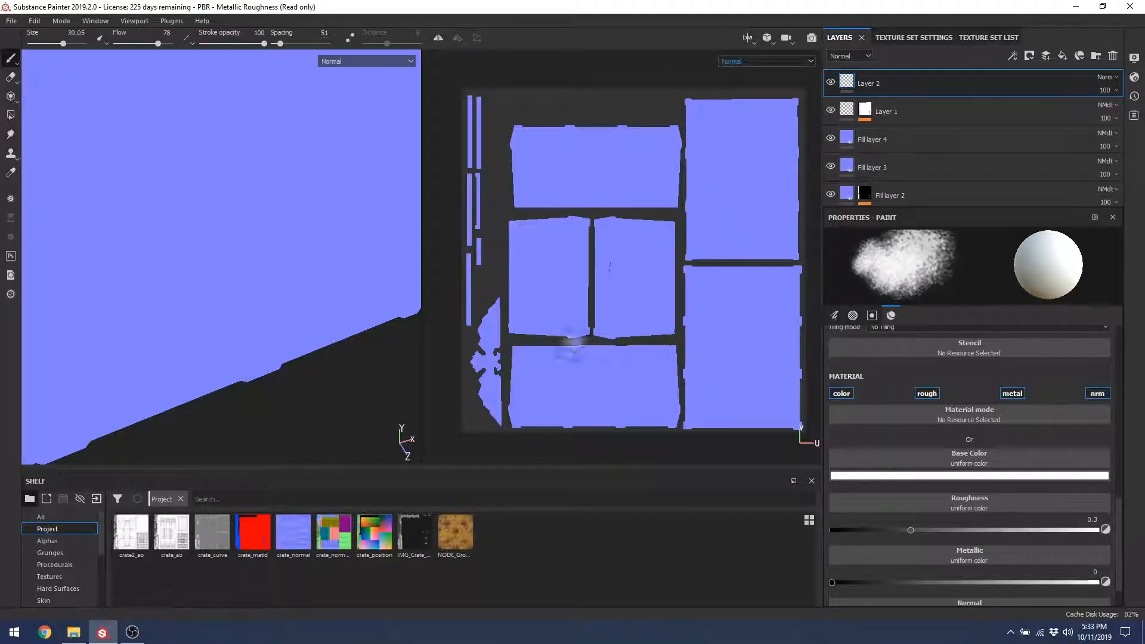
Step: Check Texture Set Settings, return to Layers, and set the shelf to show All assets
{"action": "left_click", "coordinate": [913, 37]}
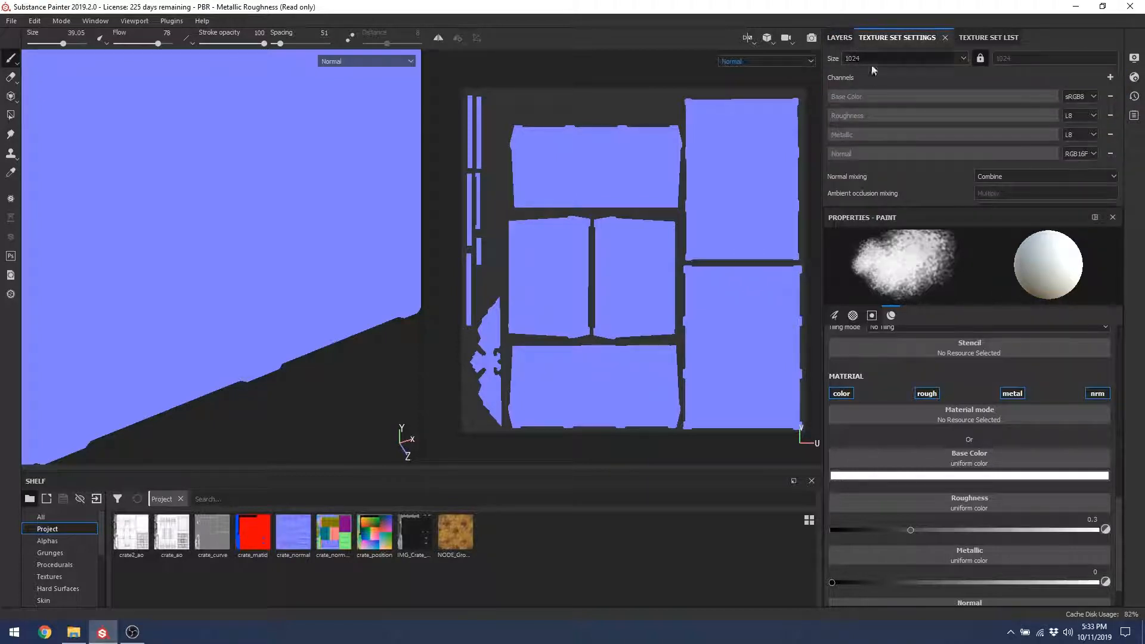
{"action": "left_click", "coordinate": [839, 37]}
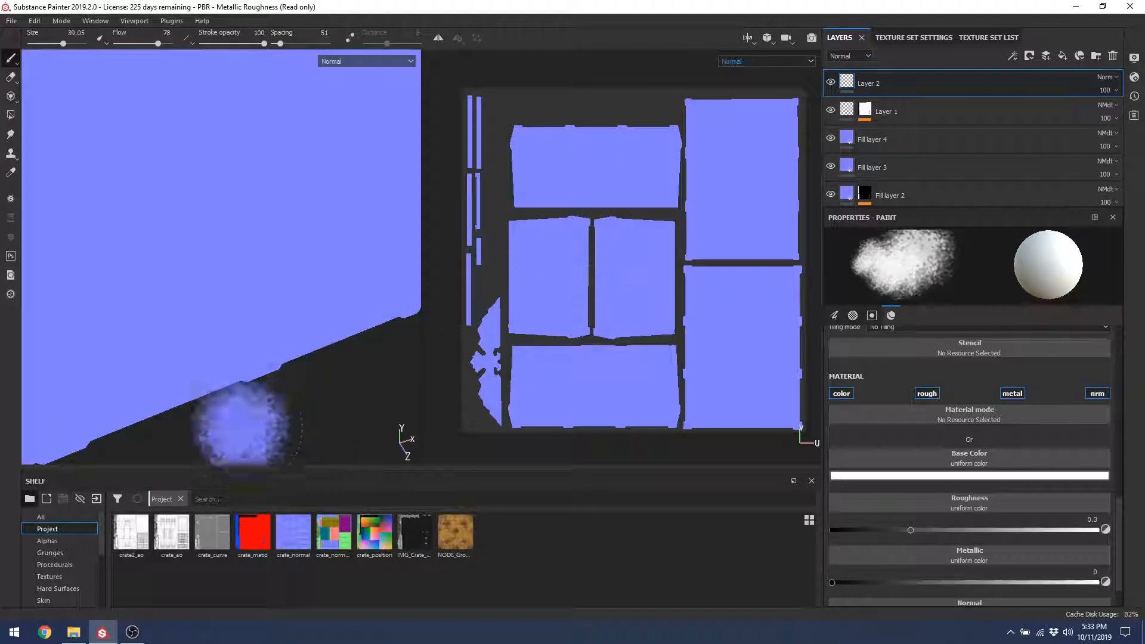
{"action": "left_click", "coordinate": [47, 540]}
{"action": "left_click", "coordinate": [41, 517]}
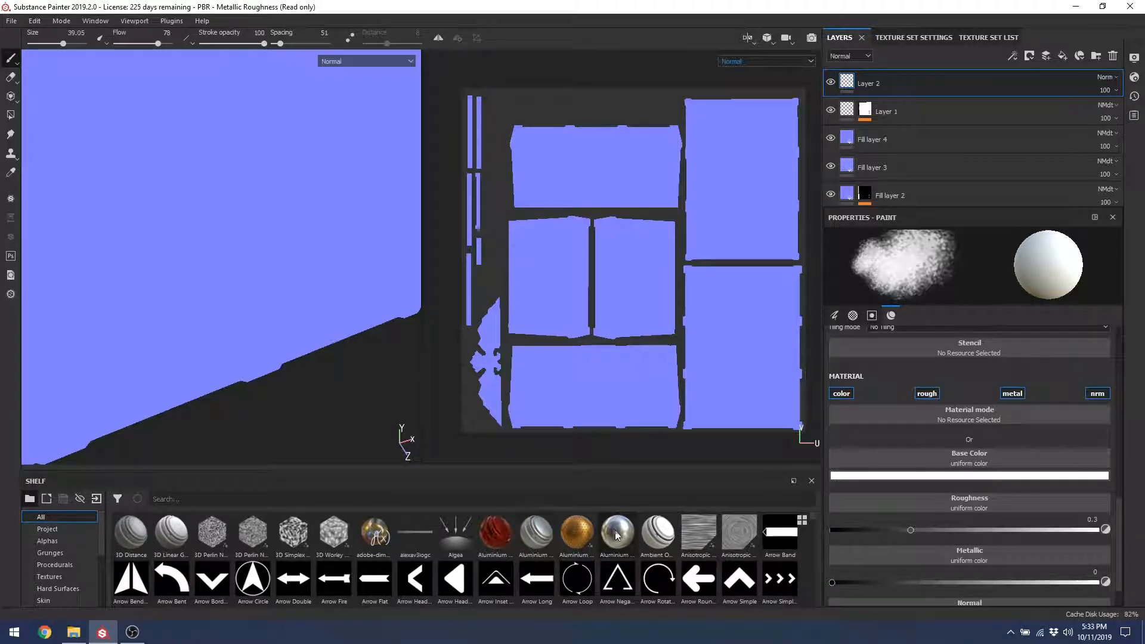
Step: Filter the shelf to Materials and load Fabric Suit Vintage into the paint brush
{"action": "left_click_drag", "start_coordinate": [101, 535], "coordinate": [103, 573]}
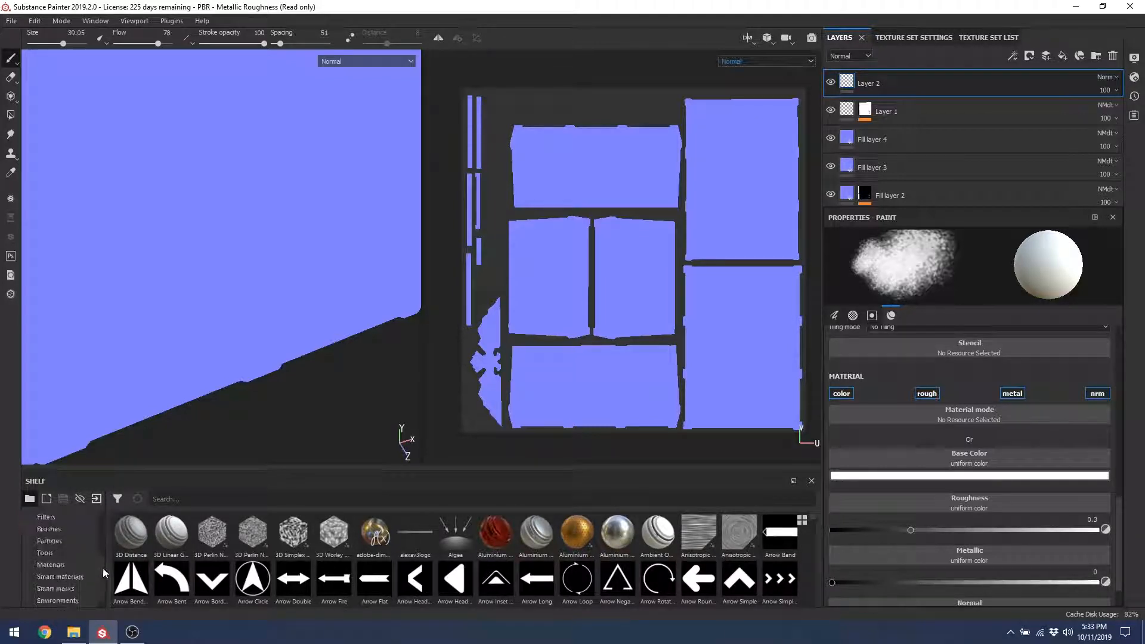
{"action": "left_click", "coordinate": [52, 553]}
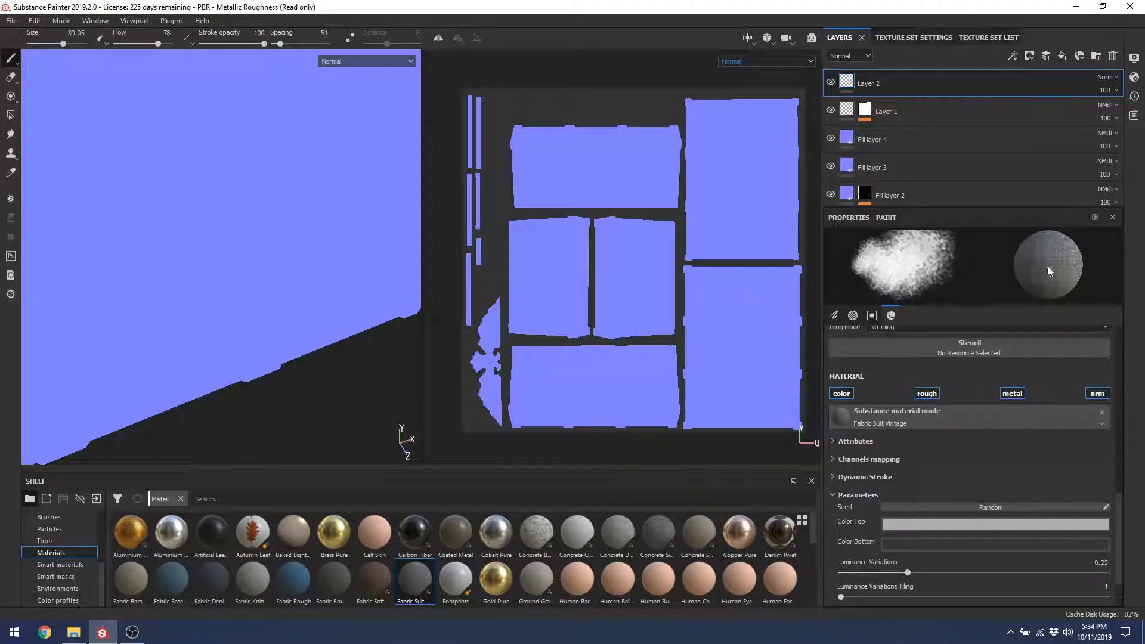
{"action": "mouse_move", "coordinate": [1116, 501]}
{"action": "left_mouse_down"}
{"action": "mouse_move", "coordinate": [1119, 531]}
{"action": "mouse_move", "coordinate": [1122, 504]}
{"action": "left_mouse_up"}
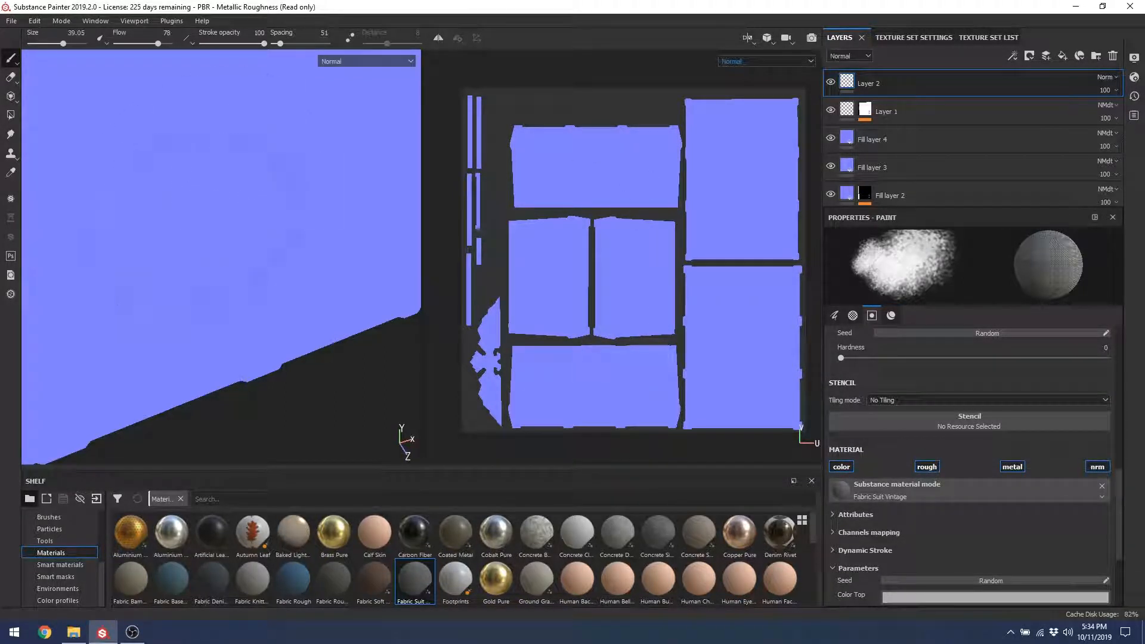
{"action": "mouse_move", "coordinate": [280, 334]}
{"action": "left_mouse_down", "text": "alt"}
{"action": "mouse_move", "coordinate": [258, 248]}
{"action": "mouse_move", "coordinate": [269, 177]}
{"action": "left_mouse_up", "text": "alt"}
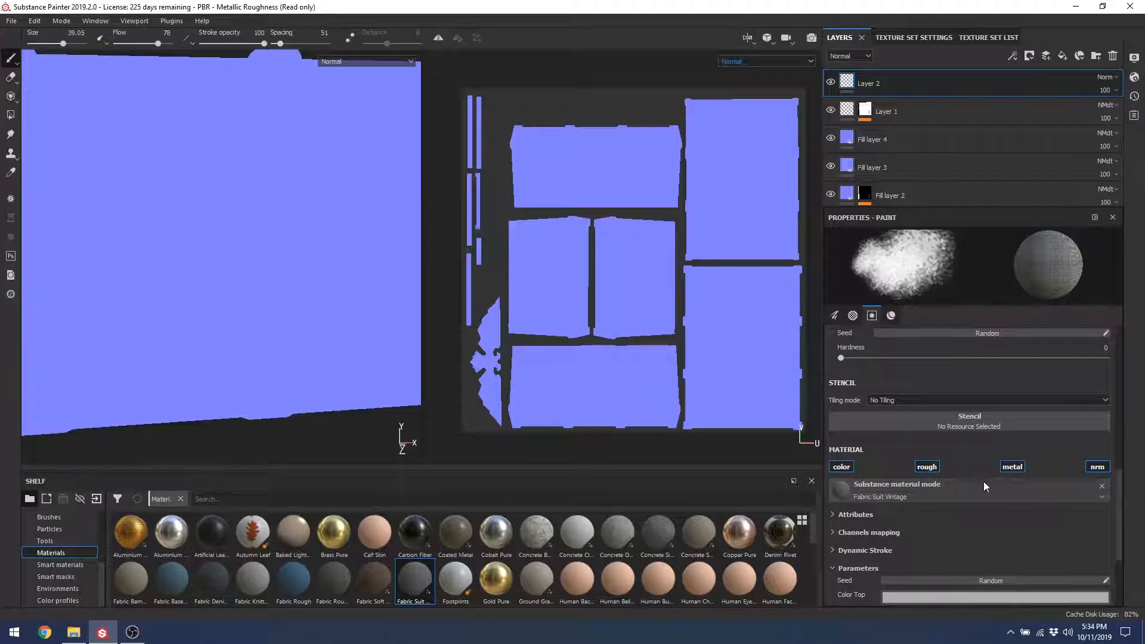
{"action": "left_click_drag", "start_coordinate": [1116, 507], "coordinate": [1111, 545]}
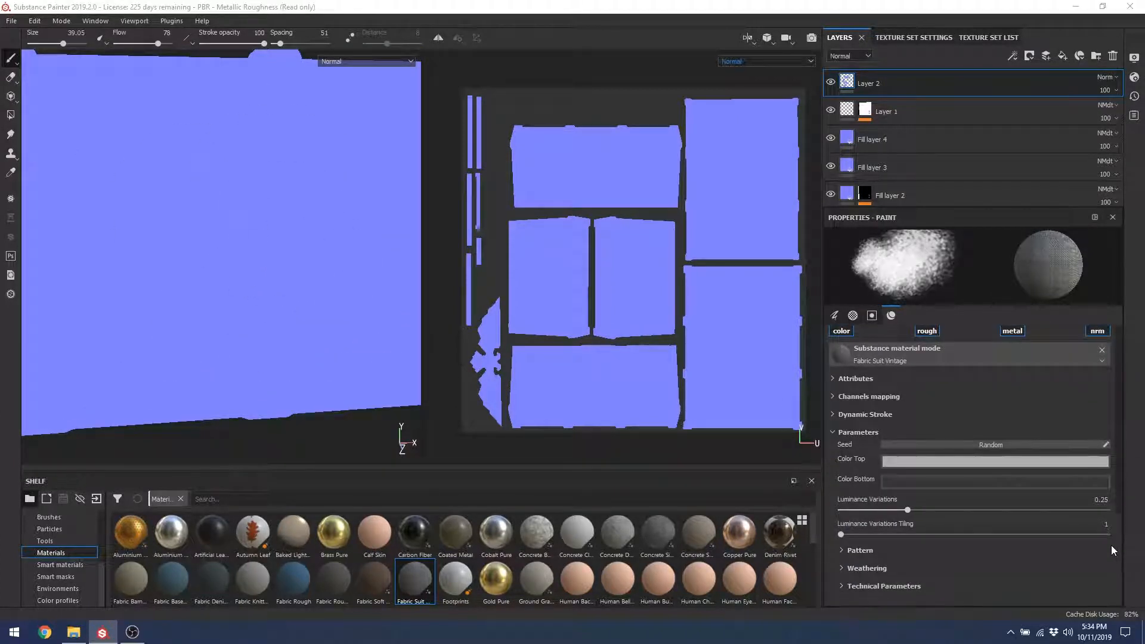
Step: Expand the material's Pattern and Weathering groups and scroll down to Technical Parameters
{"action": "left_click", "coordinate": [842, 552]}
{"action": "left_click", "coordinate": [842, 549]}
{"action": "left_click", "coordinate": [842, 549]}
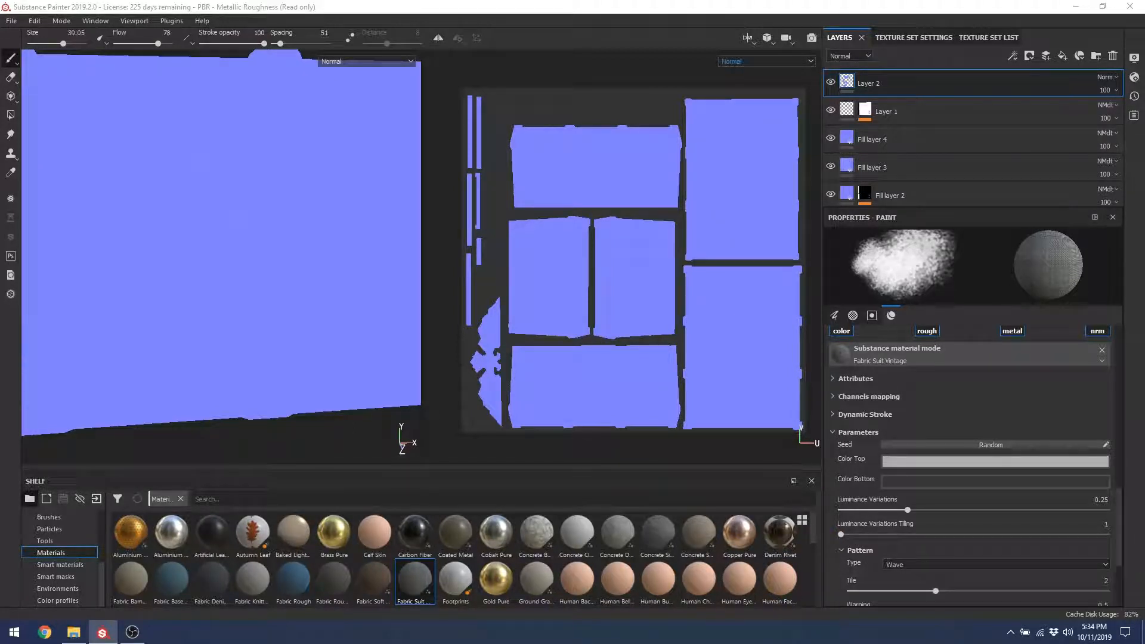
{"action": "left_click_drag", "start_coordinate": [1119, 528], "coordinate": [1115, 557]}
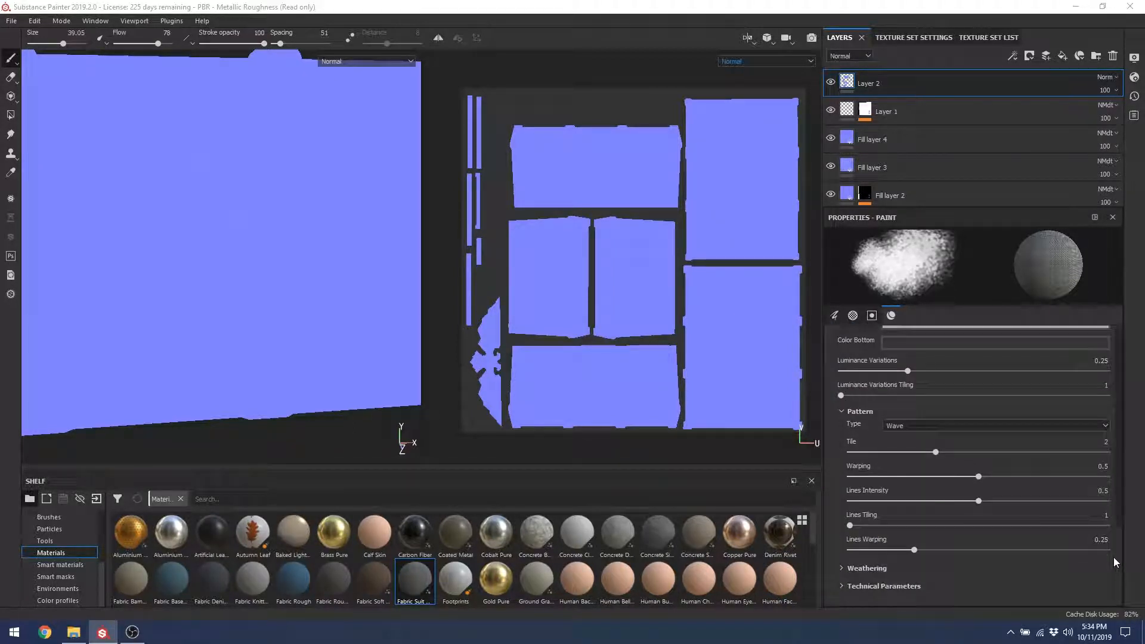
{"action": "left_click", "coordinate": [847, 569]}
{"action": "scroll", "coordinate": [911, 593], "scroll_direction": "down", "scroll_amount": 3}
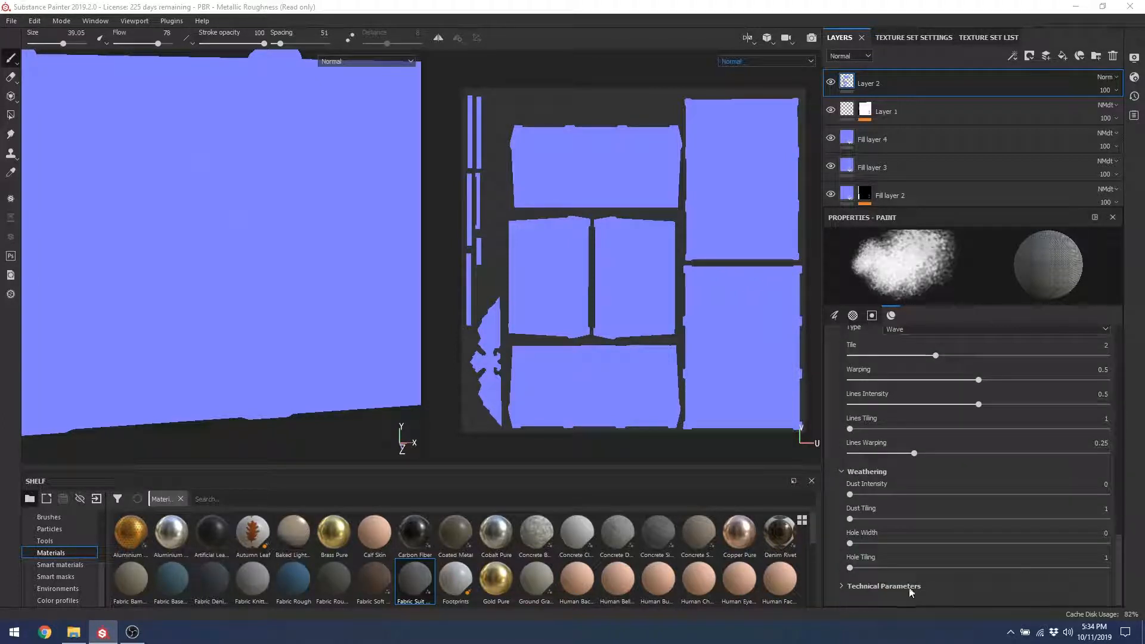
{"action": "scroll", "coordinate": [1113, 534], "scroll_direction": "down", "scroll_amount": 2}
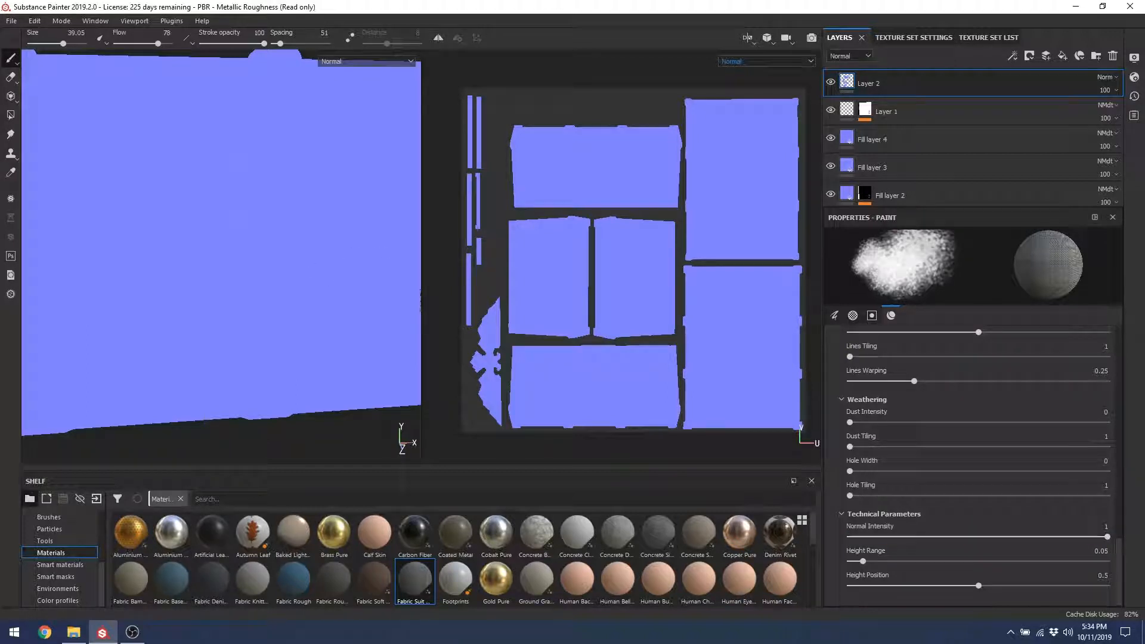
{"action": "mouse_move", "coordinate": [220, 302]}
{"action": "left_mouse_down", "text": "alt"}
{"action": "mouse_move", "coordinate": [255, 328]}
{"action": "mouse_move", "coordinate": [307, 302]}
{"action": "mouse_move", "coordinate": [185, 308]}
{"action": "left_mouse_up", "text": "alt"}
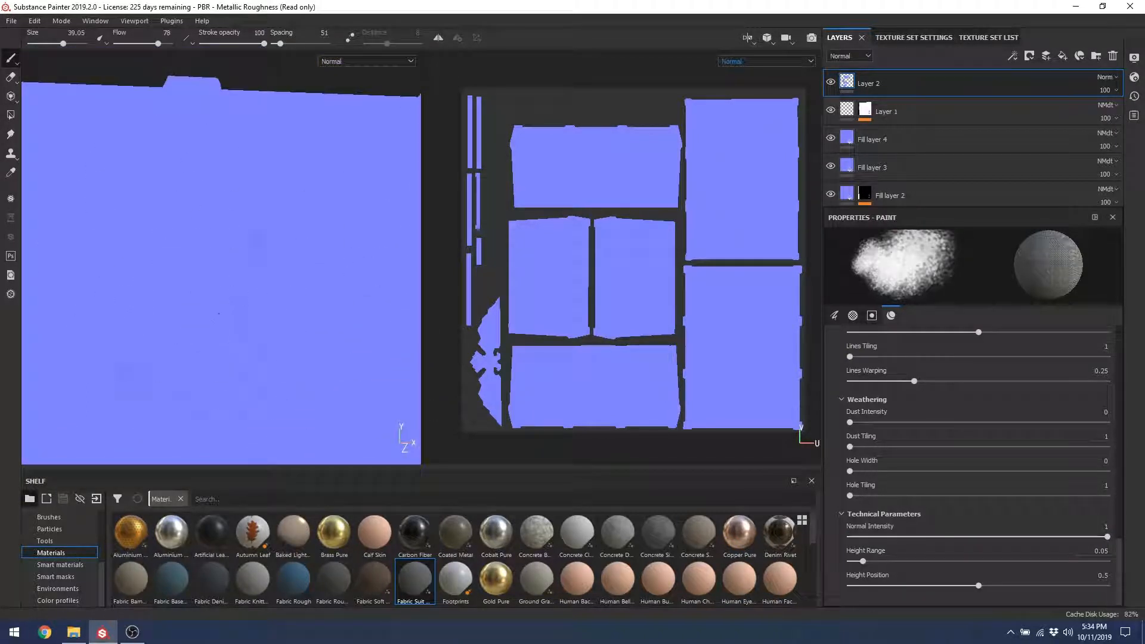
{"action": "left_click", "coordinate": [768, 62]}
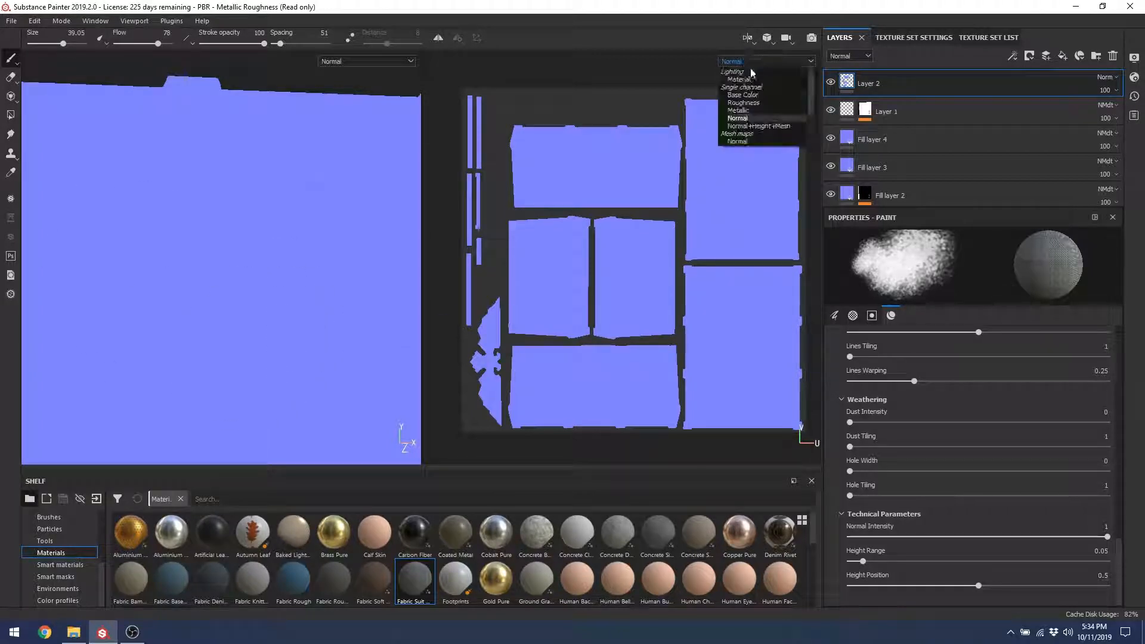
Step: Switch the UV view to the Material channel and inspect the green crate from frontal, low and side angles
{"action": "left_click", "coordinate": [740, 80]}
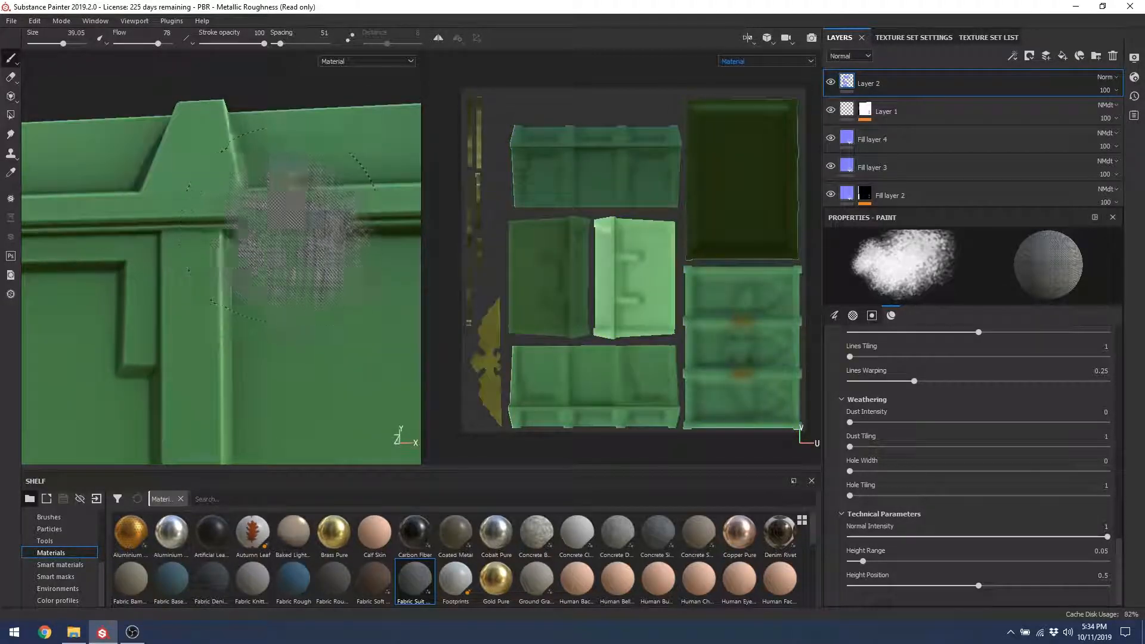
{"action": "mouse_move", "coordinate": [243, 227]}
{"action": "left_mouse_down", "text": "alt"}
{"action": "mouse_move", "coordinate": [217, 177]}
{"action": "mouse_move", "coordinate": [255, 242]}
{"action": "left_mouse_up", "text": "alt"}
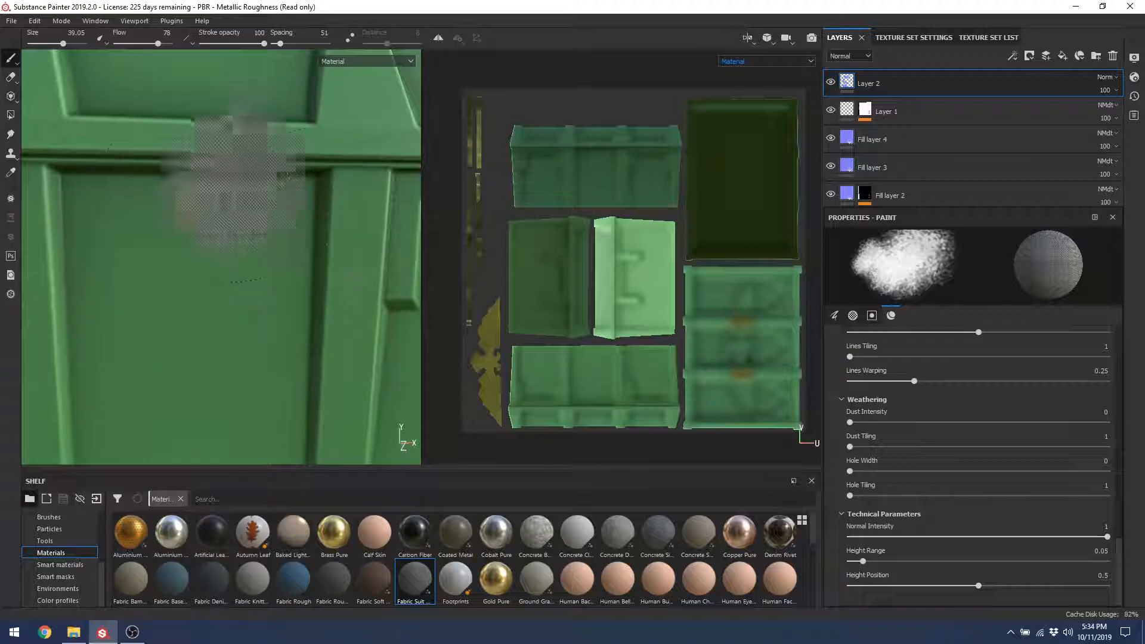
{"action": "mouse_move", "coordinate": [206, 270]}
{"action": "left_mouse_down", "text": "alt"}
{"action": "mouse_move", "coordinate": [201, 341]}
{"action": "mouse_move", "coordinate": [235, 300]}
{"action": "mouse_move", "coordinate": [198, 259]}
{"action": "left_mouse_up", "text": "alt"}
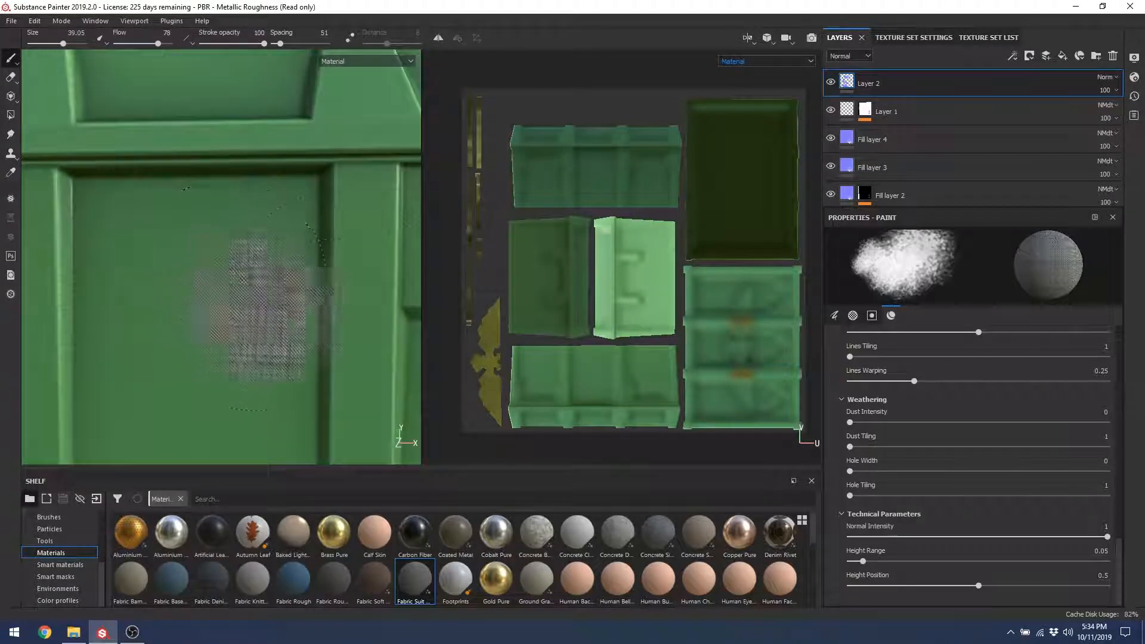
{"action": "right_click_drag", "start_coordinate": [334, 280], "coordinate": [240, 179], "text": "alt"}
{"action": "left_click_drag", "start_coordinate": [159, 187], "coordinate": [248, 275], "text": "alt"}
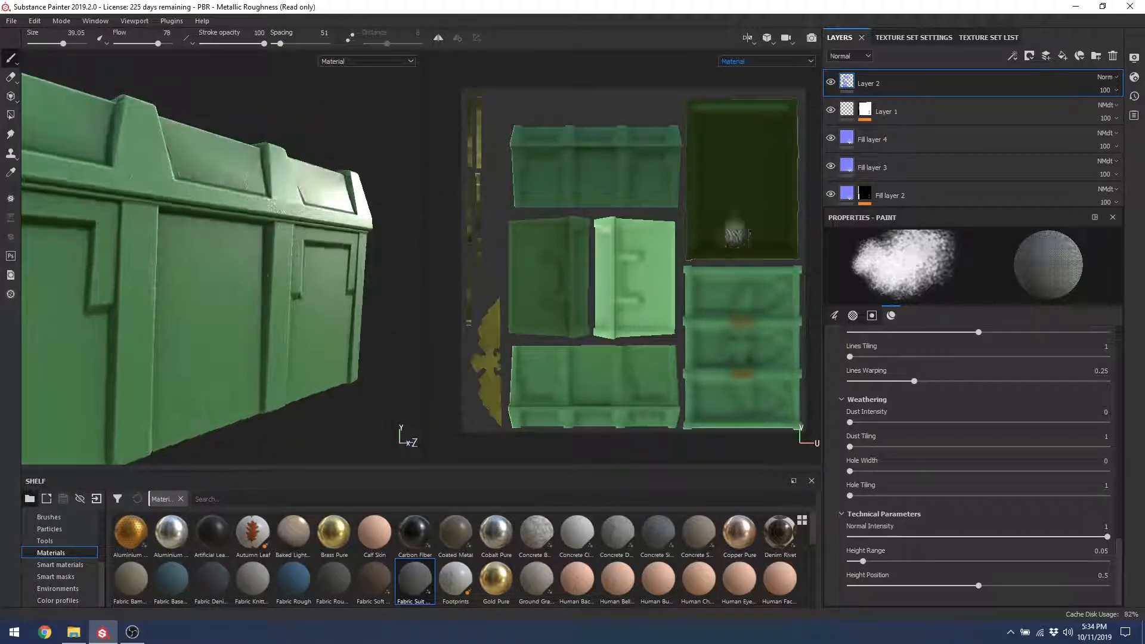
{"action": "left_click", "coordinate": [849, 55]}
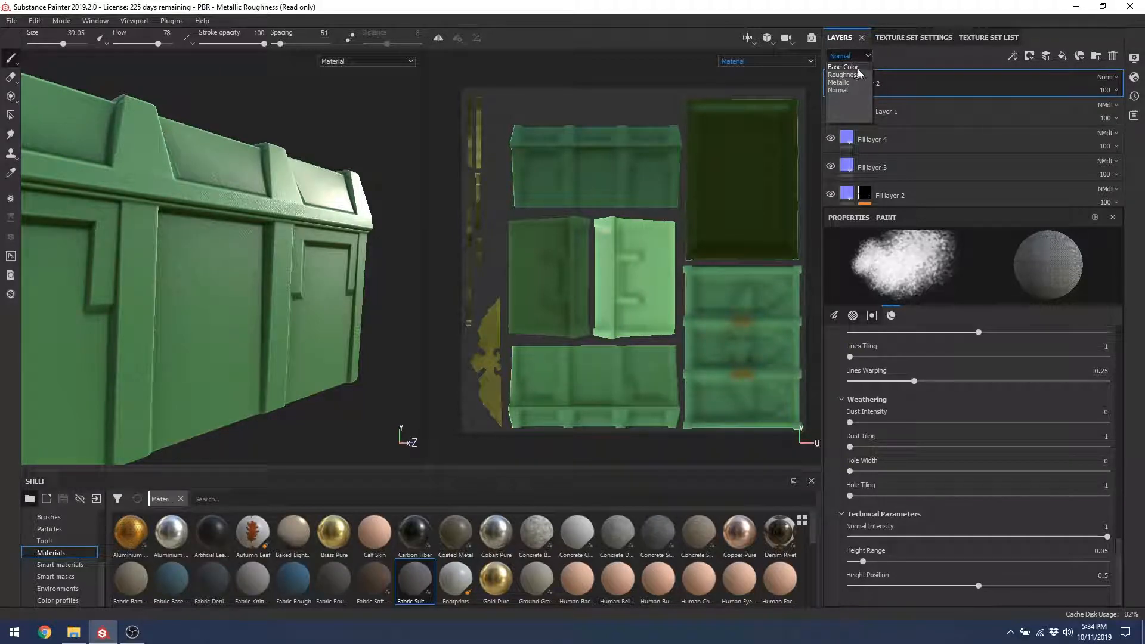
Step: Add a new paint layer and toggle the layer stack's values between Roughness and Base Color
{"action": "left_click", "coordinate": [847, 75]}
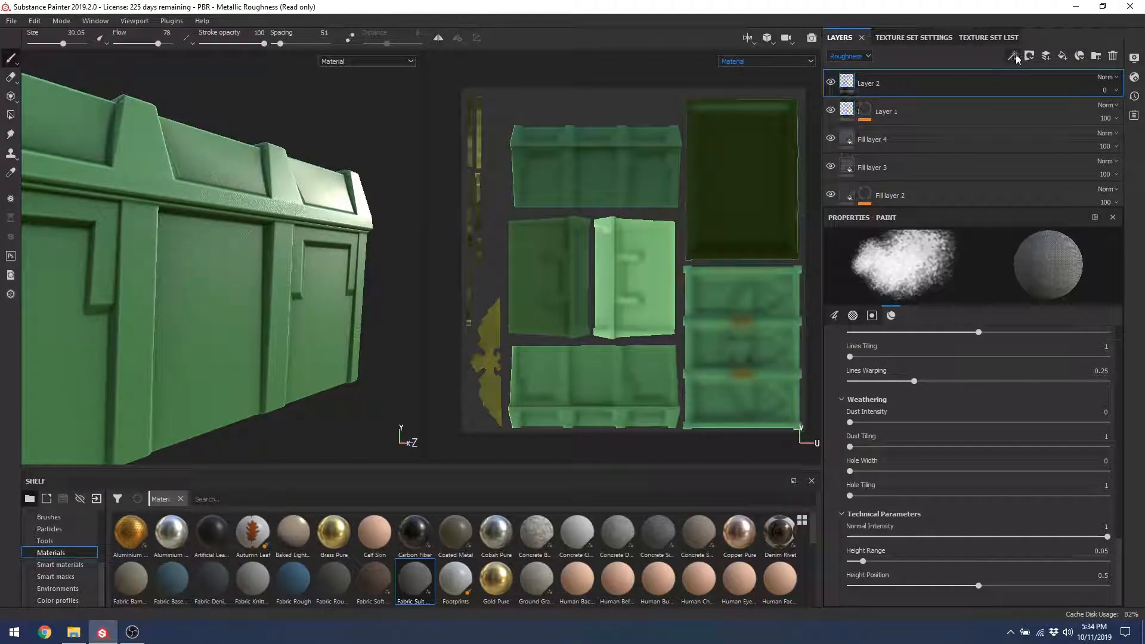
{"action": "left_click", "coordinate": [1045, 58]}
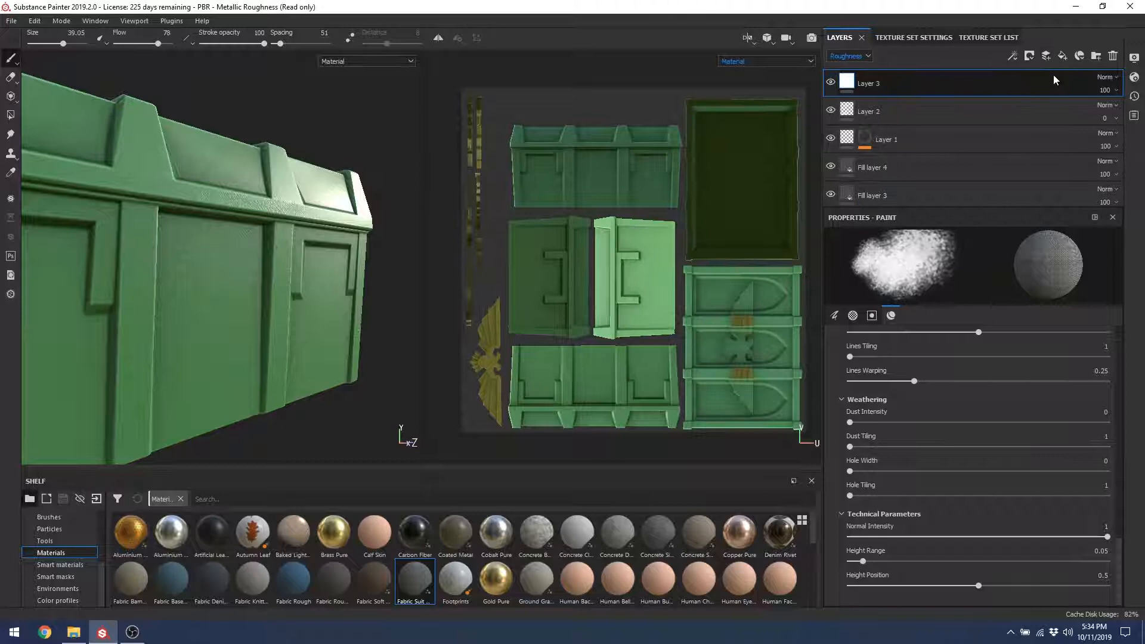
{"action": "left_click", "coordinate": [846, 57]}
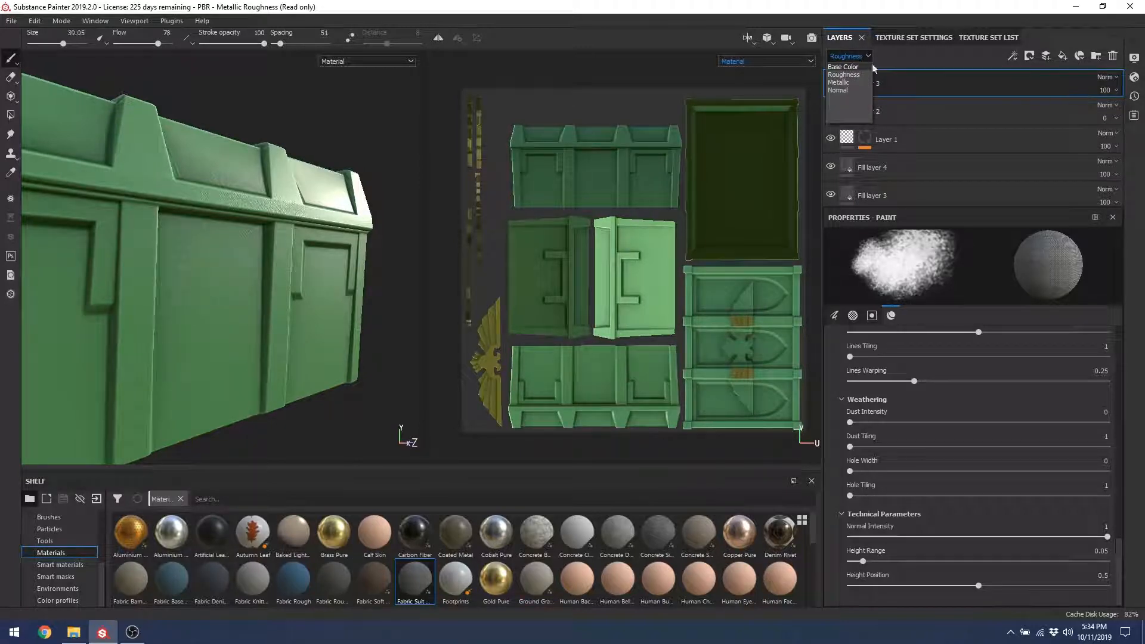
{"action": "left_click", "coordinate": [844, 68]}
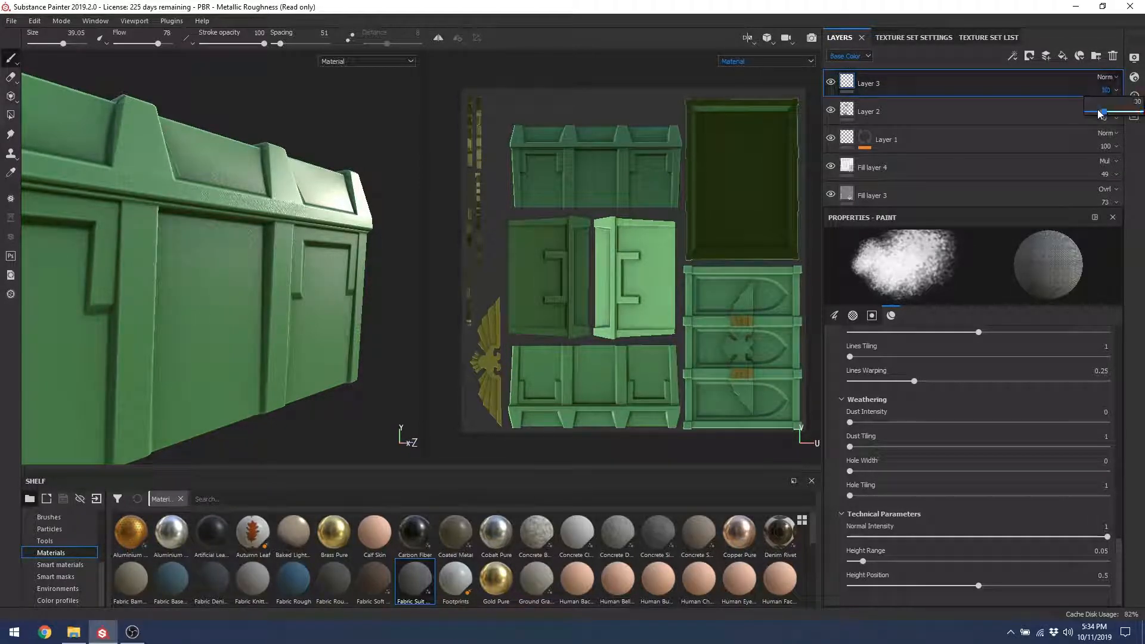
{"action": "left_click", "coordinate": [845, 56]}
{"action": "left_click", "coordinate": [846, 79]}
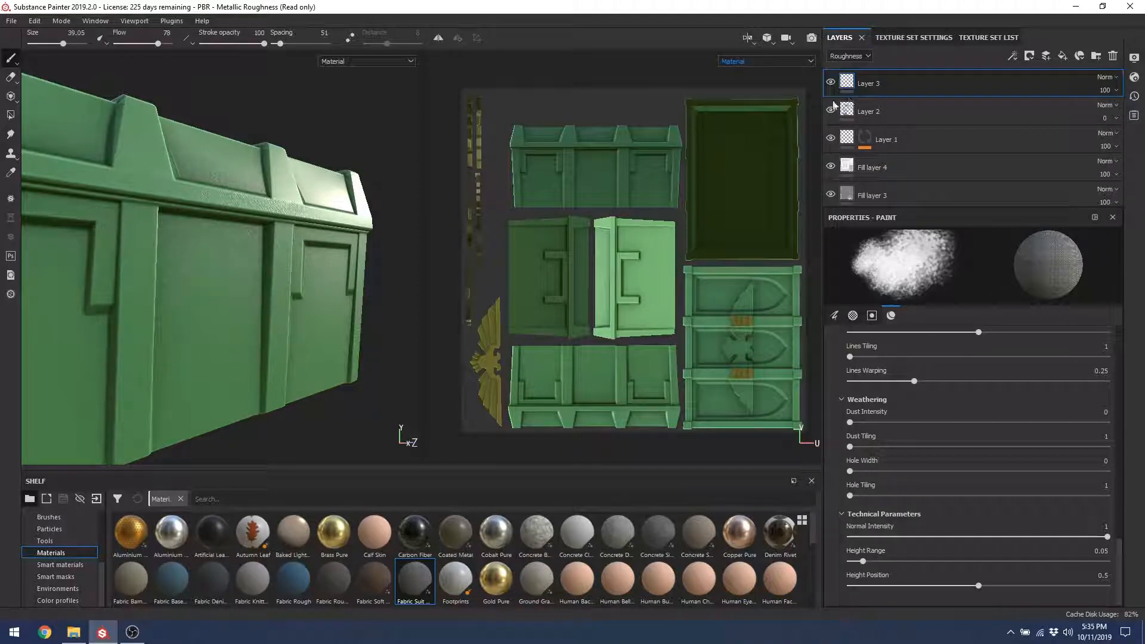
Step: Inspect the crate's end and left faces, then delete the newly added Layer 3
{"action": "left_click_drag", "start_coordinate": [54, 228], "coordinate": [349, 158], "text": "alt"}
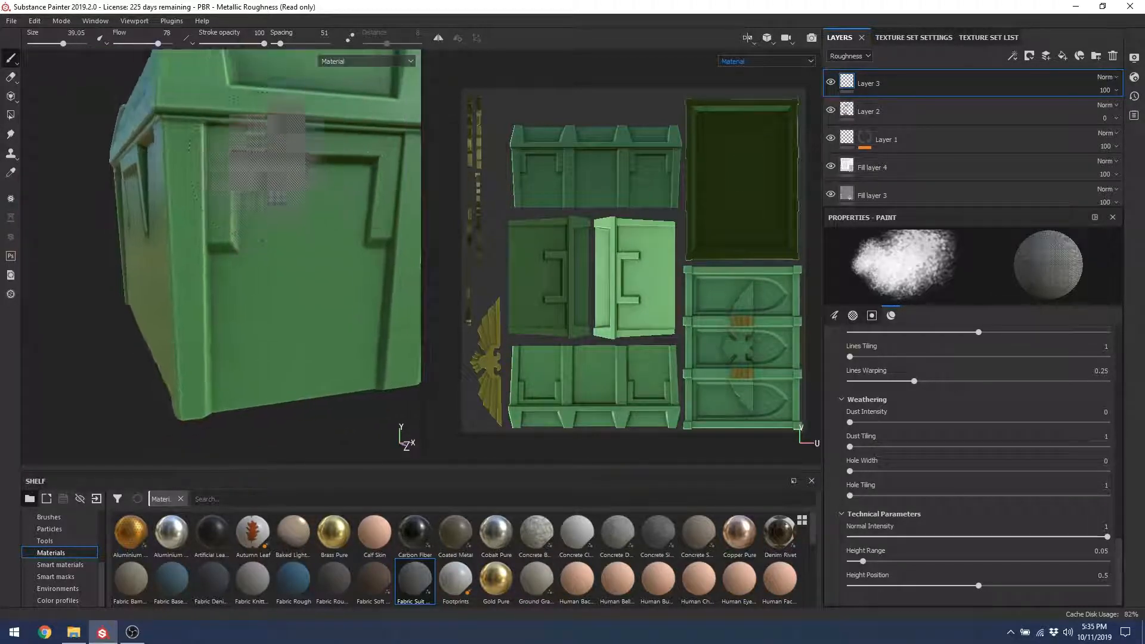
{"action": "mouse_move", "coordinate": [102, 312]}
{"action": "left_mouse_down", "text": "alt"}
{"action": "mouse_move", "coordinate": [199, 276]}
{"action": "mouse_move", "coordinate": [149, 299]}
{"action": "mouse_move", "coordinate": [140, 287]}
{"action": "mouse_move", "coordinate": [158, 312]}
{"action": "mouse_move", "coordinate": [71, 301]}
{"action": "mouse_move", "coordinate": [113, 293]}
{"action": "mouse_move", "coordinate": [262, 197]}
{"action": "mouse_move", "coordinate": [179, 184]}
{"action": "mouse_move", "coordinate": [225, 150]}
{"action": "mouse_move", "coordinate": [196, 161]}
{"action": "mouse_move", "coordinate": [166, 143]}
{"action": "mouse_move", "coordinate": [231, 199]}
{"action": "mouse_move", "coordinate": [197, 191]}
{"action": "mouse_move", "coordinate": [140, 268]}
{"action": "left_mouse_up", "text": "alt"}
{"action": "left_click_drag", "start_coordinate": [152, 157], "coordinate": [192, 222], "text": "alt"}
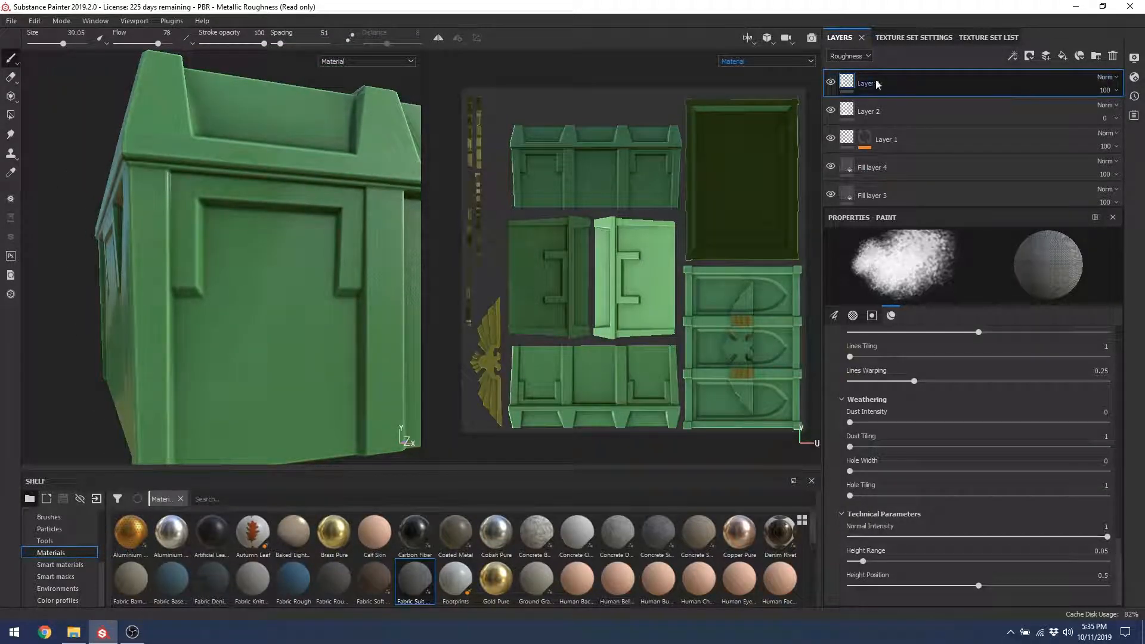
{"action": "left_click", "coordinate": [863, 56]}
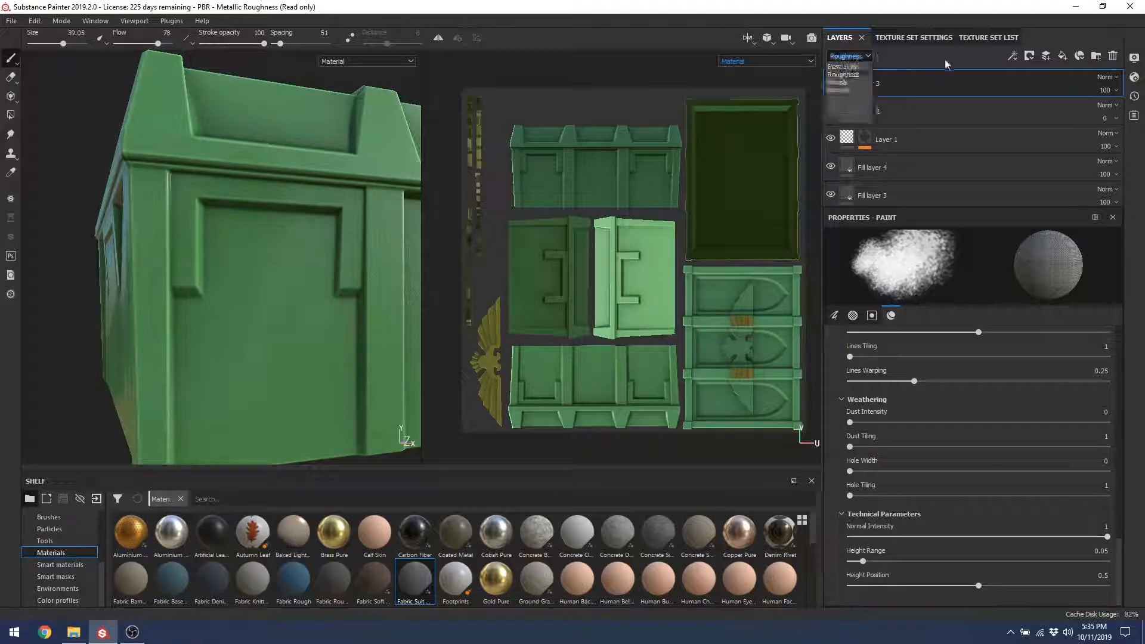
{"action": "left_click", "coordinate": [1113, 59]}
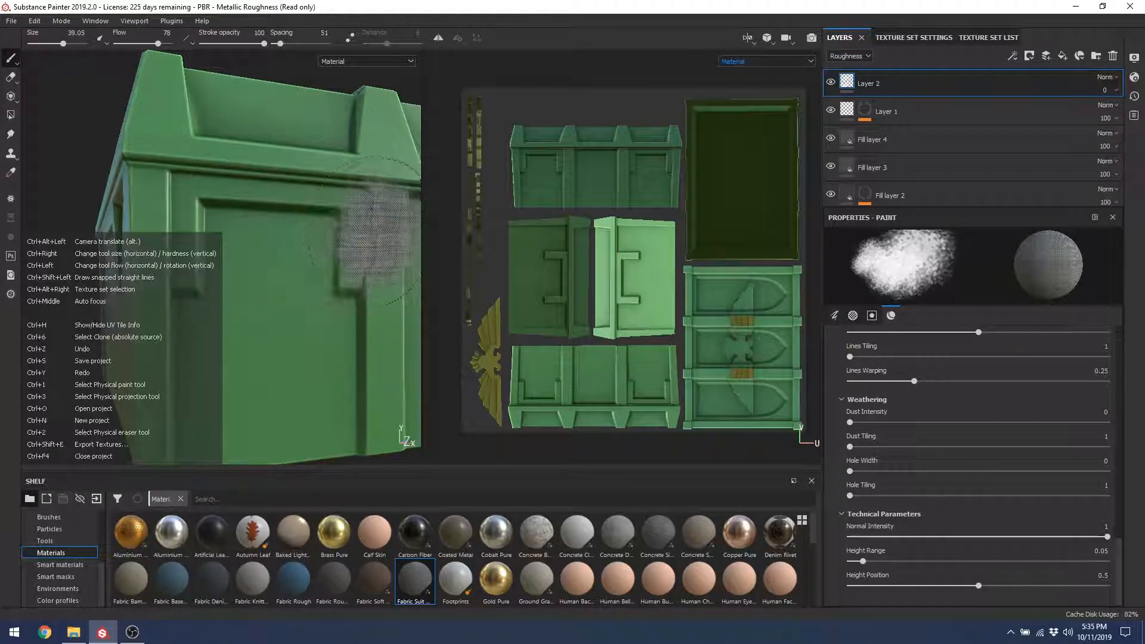
Step: Delete Layer 2 so Layer 1 sits on top of the stack
{"action": "key", "text": "super"}
{"action": "key", "text": "super"}
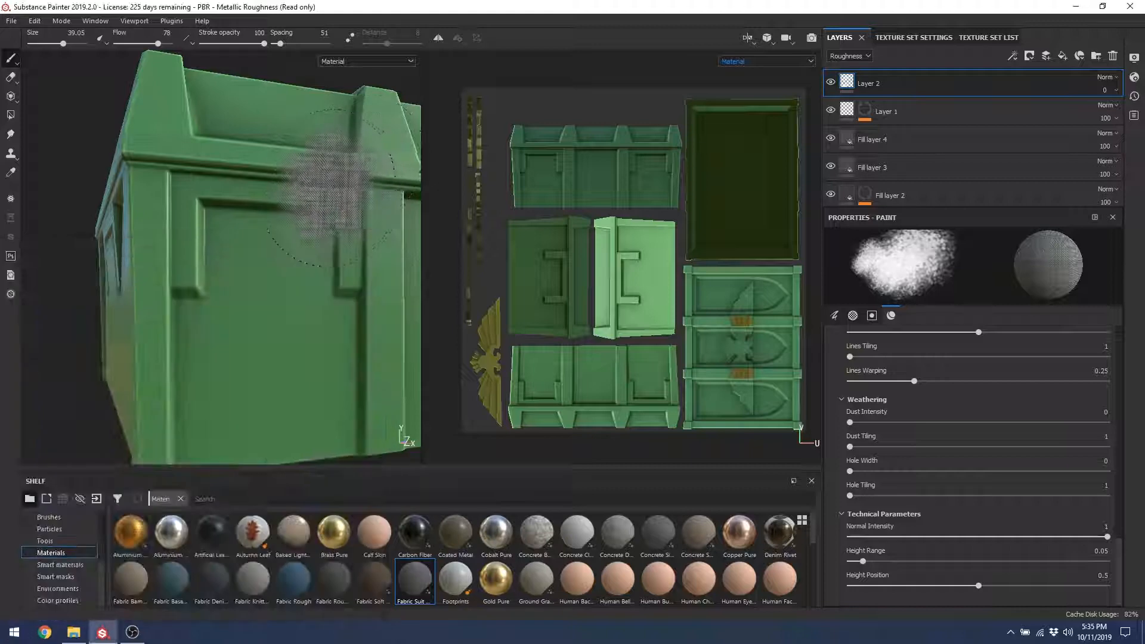
{"action": "middle_click_drag", "start_coordinate": [331, 222], "coordinate": [246, 240], "text": "alt"}
{"action": "left_click_drag", "start_coordinate": [246, 240], "coordinate": [247, 283], "text": "alt"}
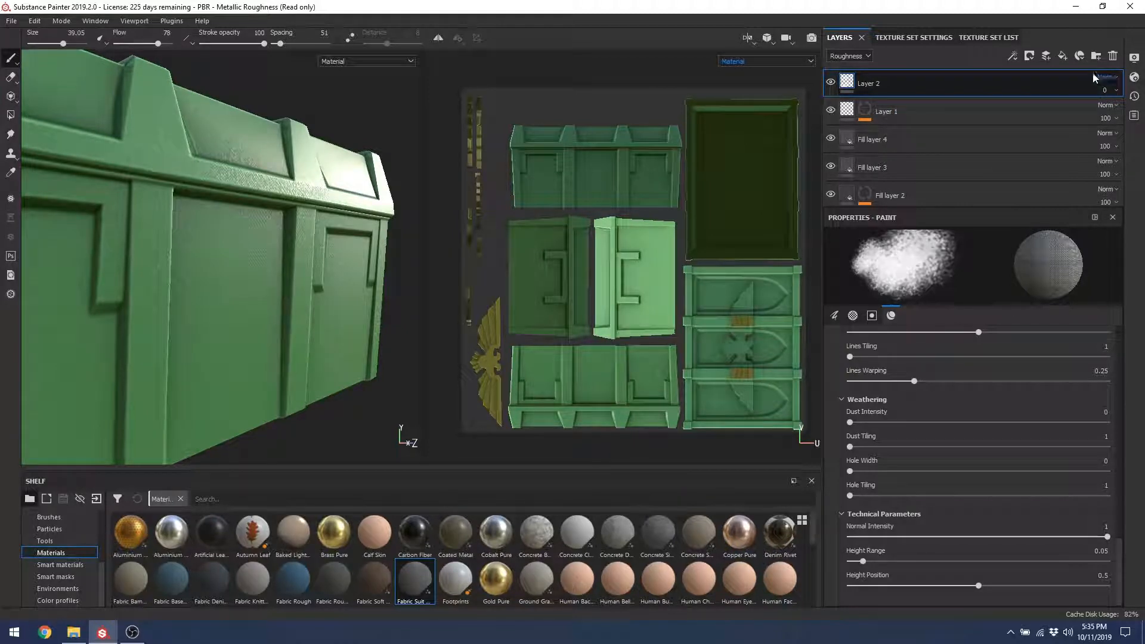
{"action": "key", "text": "Delete"}
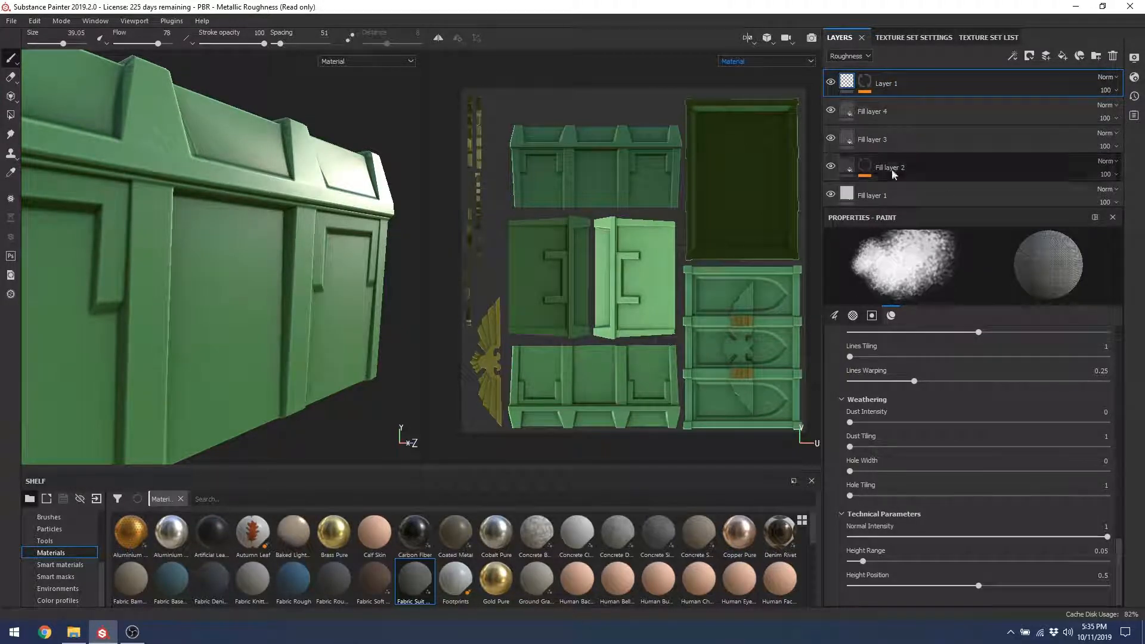
Step: Clear the fabric material from the brush, test a stroke on the front panel, and undo it
{"action": "left_click_drag", "start_coordinate": [1120, 572], "coordinate": [1101, 337]}
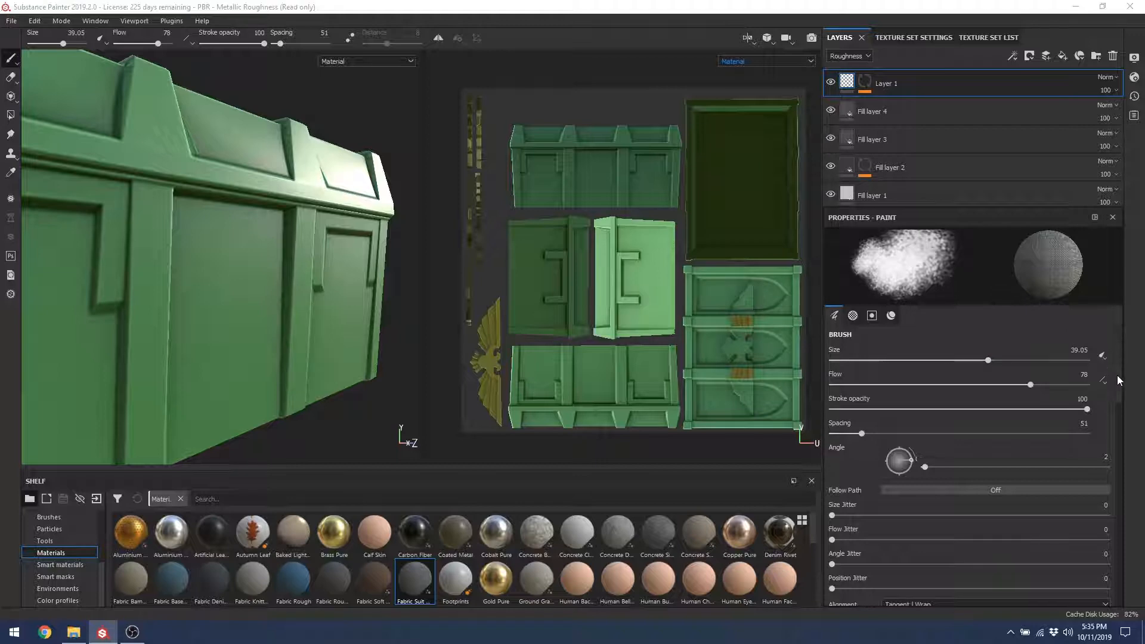
{"action": "mouse_move", "coordinate": [1118, 375]}
{"action": "left_mouse_down"}
{"action": "mouse_move", "coordinate": [1108, 467]}
{"action": "mouse_move", "coordinate": [962, 471]}
{"action": "left_mouse_up"}
{"action": "left_click", "coordinate": [1102, 472]}
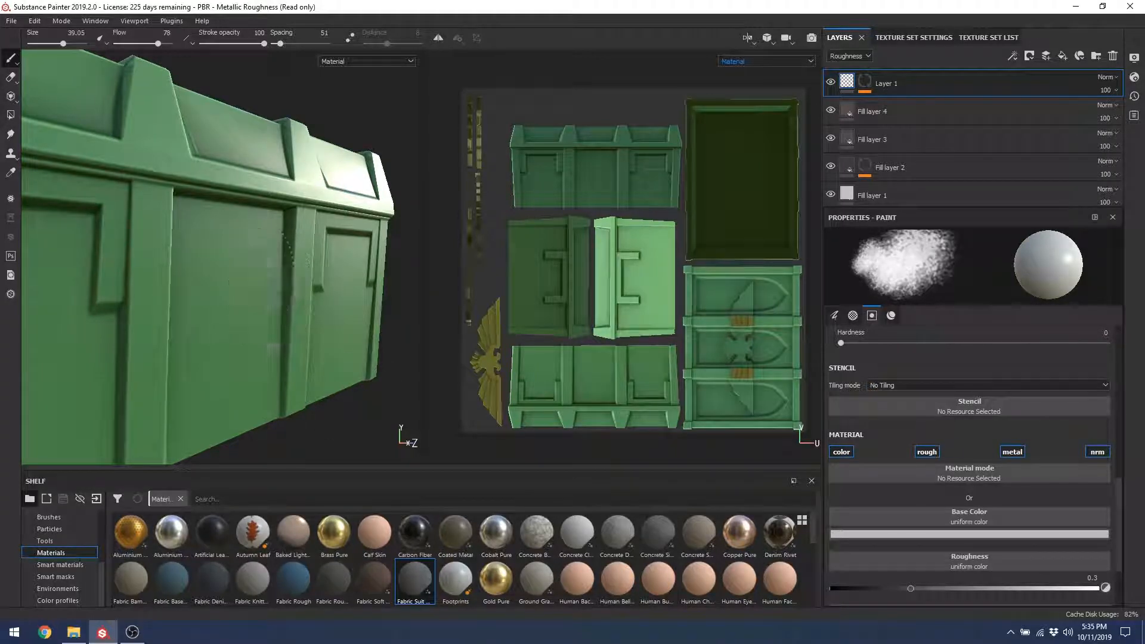
{"action": "left_click_drag", "start_coordinate": [133, 298], "coordinate": [256, 340]}
{"action": "mouse_move", "coordinate": [327, 331]}
{"action": "left_mouse_down", "text": "alt"}
{"action": "mouse_move", "coordinate": [205, 277]}
{"action": "mouse_move", "coordinate": [282, 346]}
{"action": "left_mouse_up", "text": "alt"}
{"action": "key", "text": "ctrl+z"}
{"action": "key", "text": "ctrl+z"}
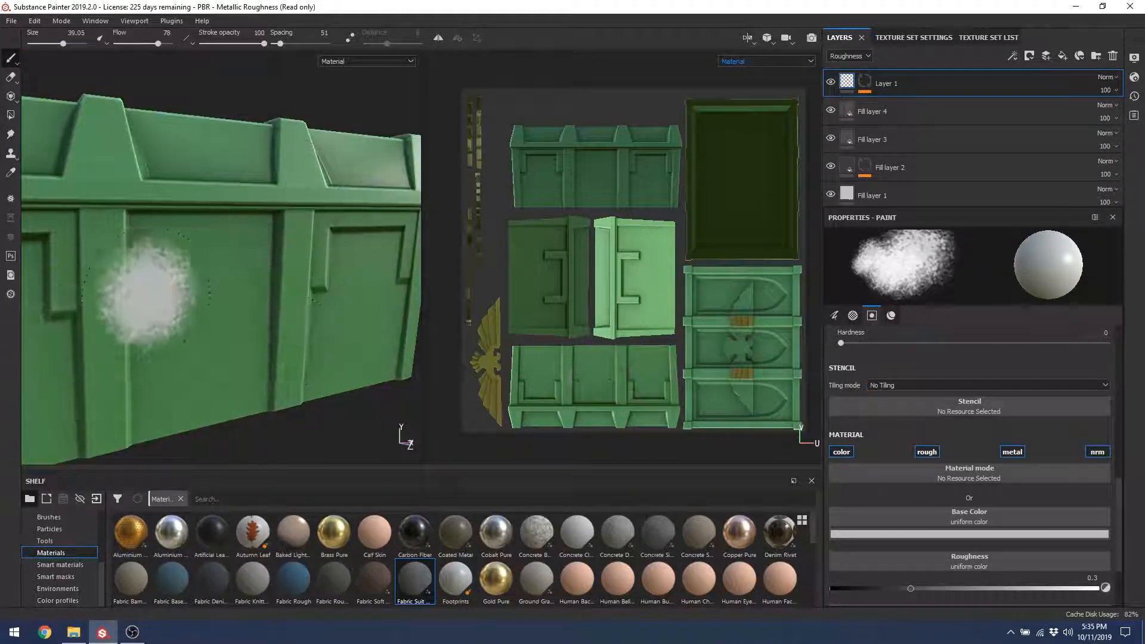
Step: Set the paint Base Color to golden brown and Roughness to 0.9512
{"action": "scroll", "coordinate": [1119, 550], "scroll_direction": "down", "scroll_amount": 3}
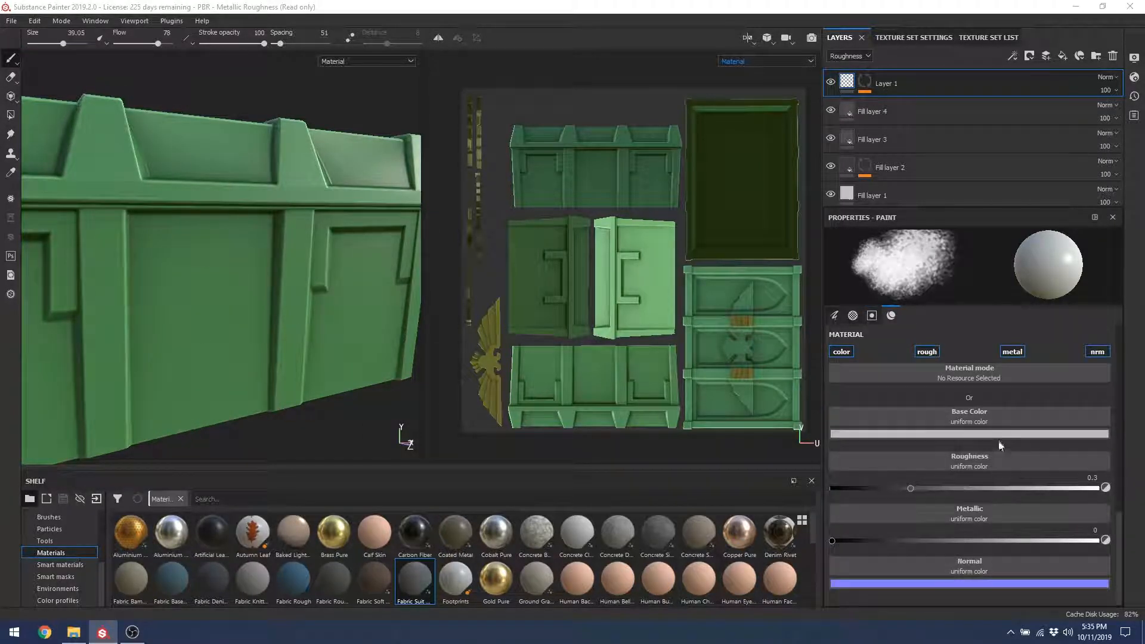
{"action": "left_click", "coordinate": [984, 434]}
{"action": "mouse_move", "coordinate": [1013, 508]}
{"action": "left_mouse_down"}
{"action": "mouse_move", "coordinate": [1027, 473]}
{"action": "mouse_move", "coordinate": [994, 475]}
{"action": "mouse_move", "coordinate": [1015, 513]}
{"action": "mouse_move", "coordinate": [1022, 492]}
{"action": "left_mouse_up"}
{"action": "left_click_drag", "start_coordinate": [1083, 554], "coordinate": [1026, 512]}
{"action": "left_click", "coordinate": [1034, 533]}
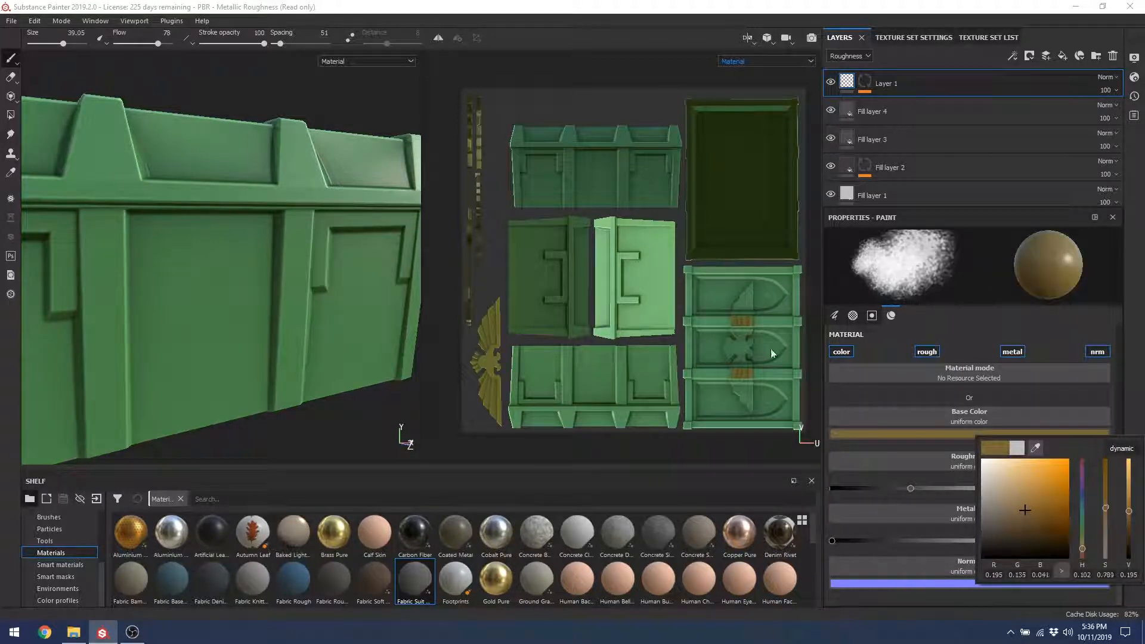
{"action": "left_click", "coordinate": [899, 463]}
{"action": "left_click", "coordinate": [890, 488]}
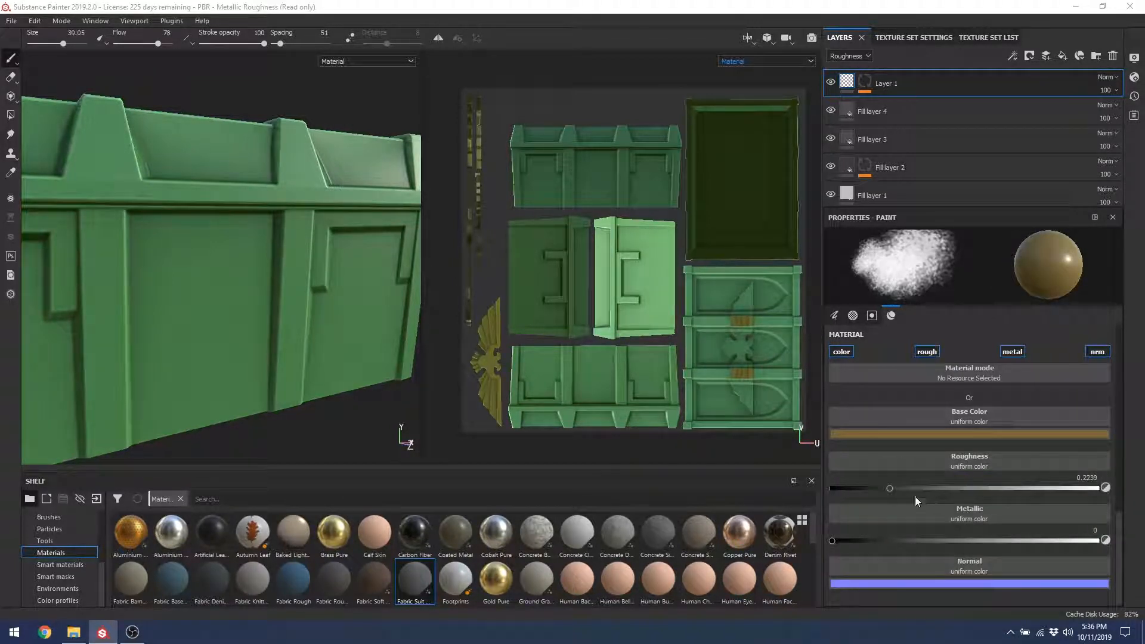
{"action": "left_click", "coordinate": [1085, 493]}
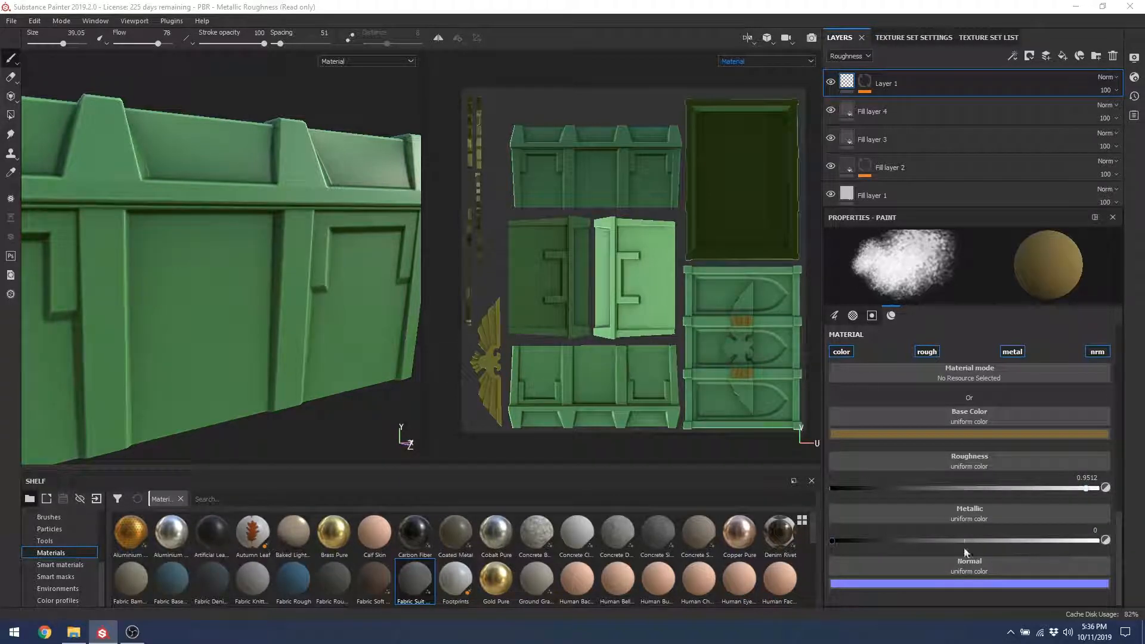
{"action": "mouse_move", "coordinate": [244, 283]}
{"action": "left_mouse_down", "text": "alt"}
{"action": "mouse_move", "coordinate": [210, 276]}
{"action": "mouse_move", "coordinate": [179, 303]}
{"action": "mouse_move", "coordinate": [192, 256]}
{"action": "mouse_move", "coordinate": [332, 358]}
{"action": "left_mouse_up", "text": "alt"}
{"action": "left_click", "coordinate": [957, 582]}
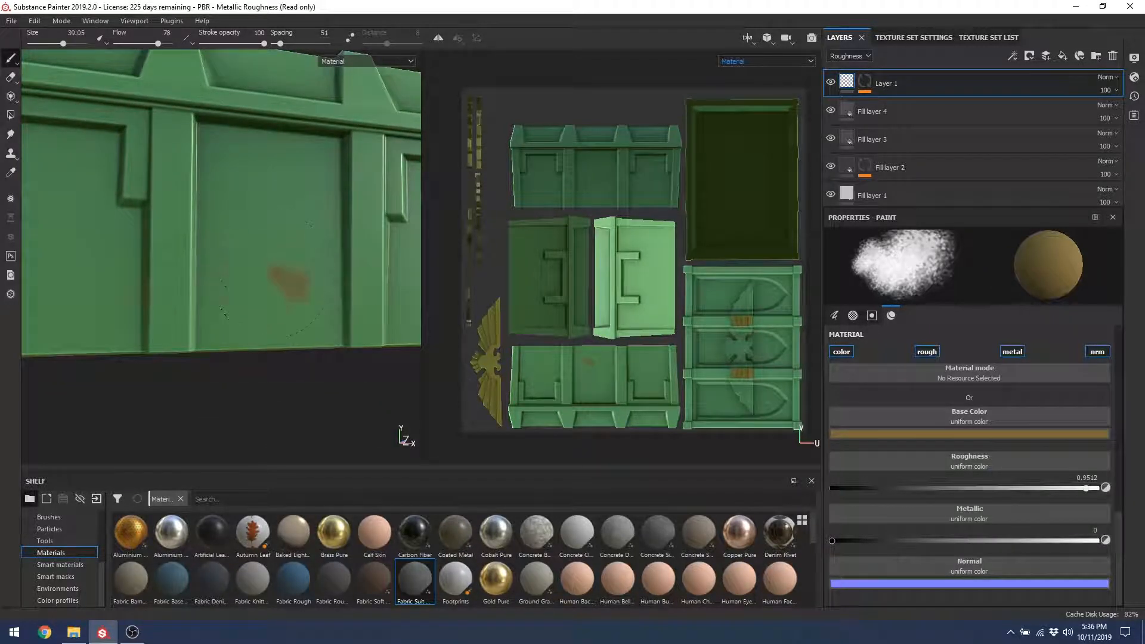
Step: Brush brown paint across the crate's lower front panel
{"action": "mouse_move", "coordinate": [274, 281]}
{"action": "left_mouse_down"}
{"action": "mouse_move", "coordinate": [147, 307]}
{"action": "mouse_move", "coordinate": [311, 269]}
{"action": "mouse_move", "coordinate": [270, 284]}
{"action": "mouse_move", "coordinate": [274, 253]}
{"action": "mouse_move", "coordinate": [290, 260]}
{"action": "left_mouse_up"}
{"action": "left_click_drag", "start_coordinate": [212, 238], "coordinate": [210, 227]}
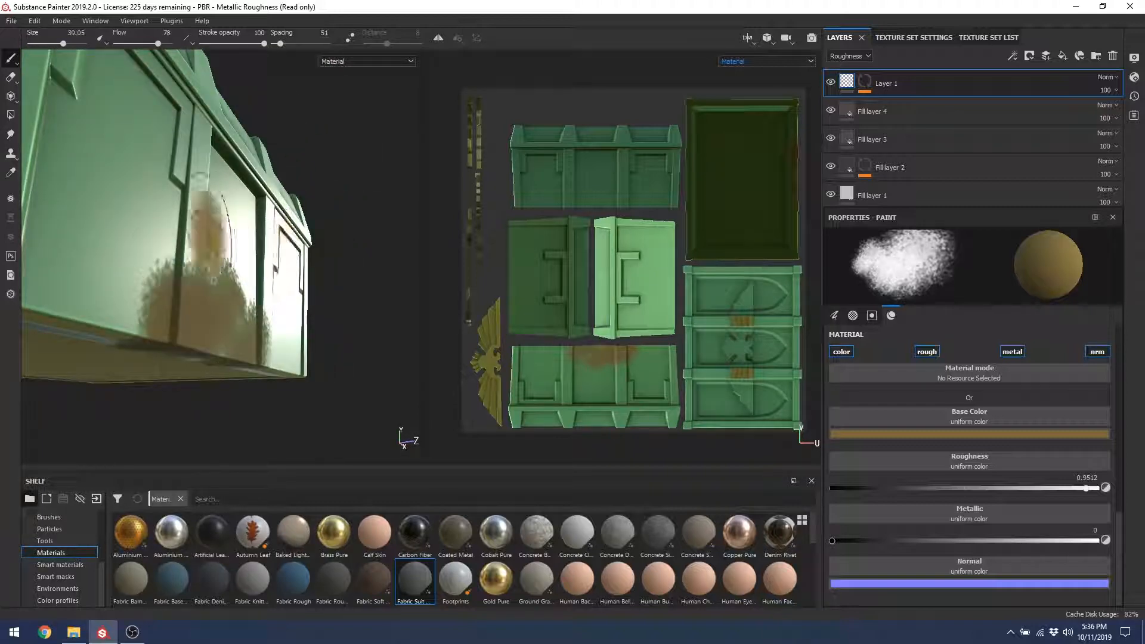
{"action": "left_click_drag", "start_coordinate": [213, 279], "coordinate": [139, 343], "text": "alt"}
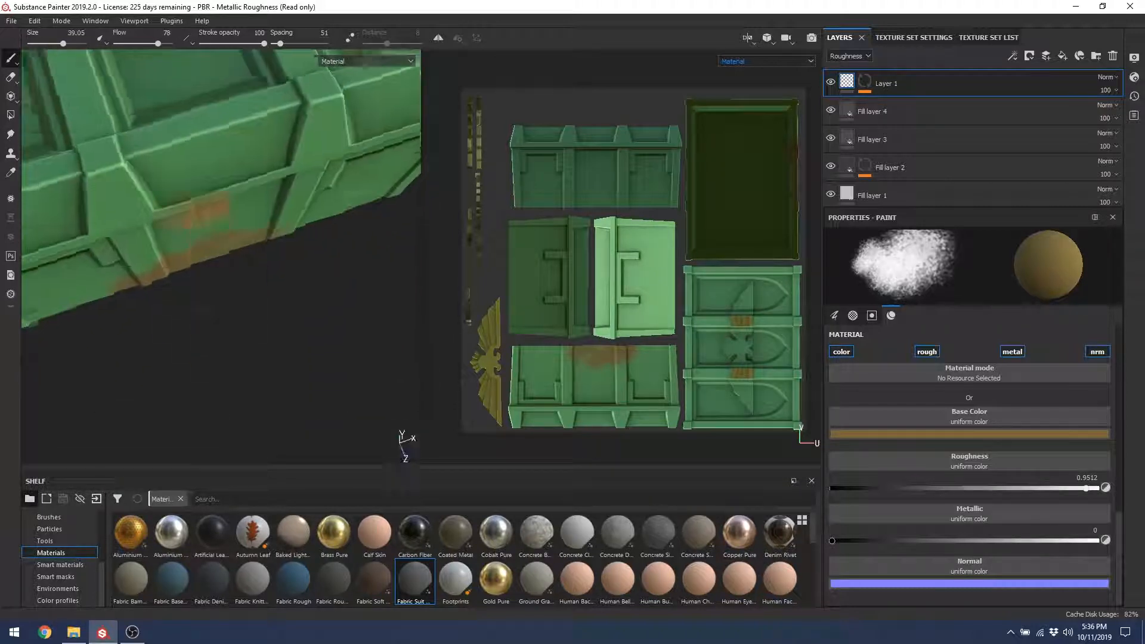
{"action": "left_click_drag", "start_coordinate": [206, 216], "coordinate": [285, 284], "text": "alt"}
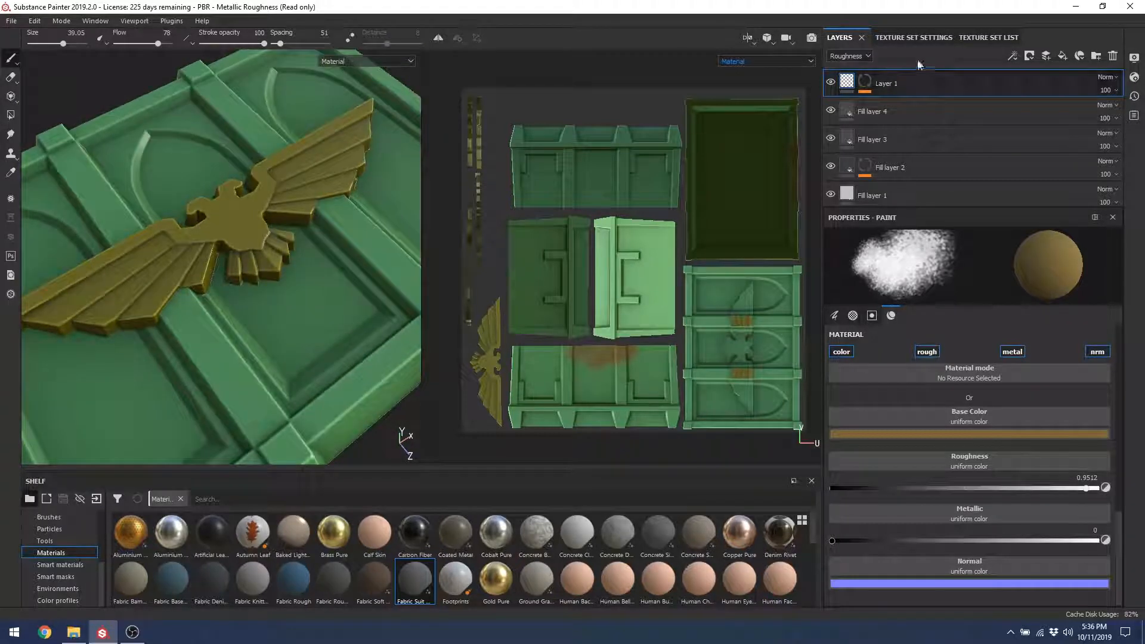
Step: Remove Layer 1's mask and look over the gold emblem on the lid
{"action": "left_click", "coordinate": [864, 83]}
{"action": "right_click", "coordinate": [865, 85]}
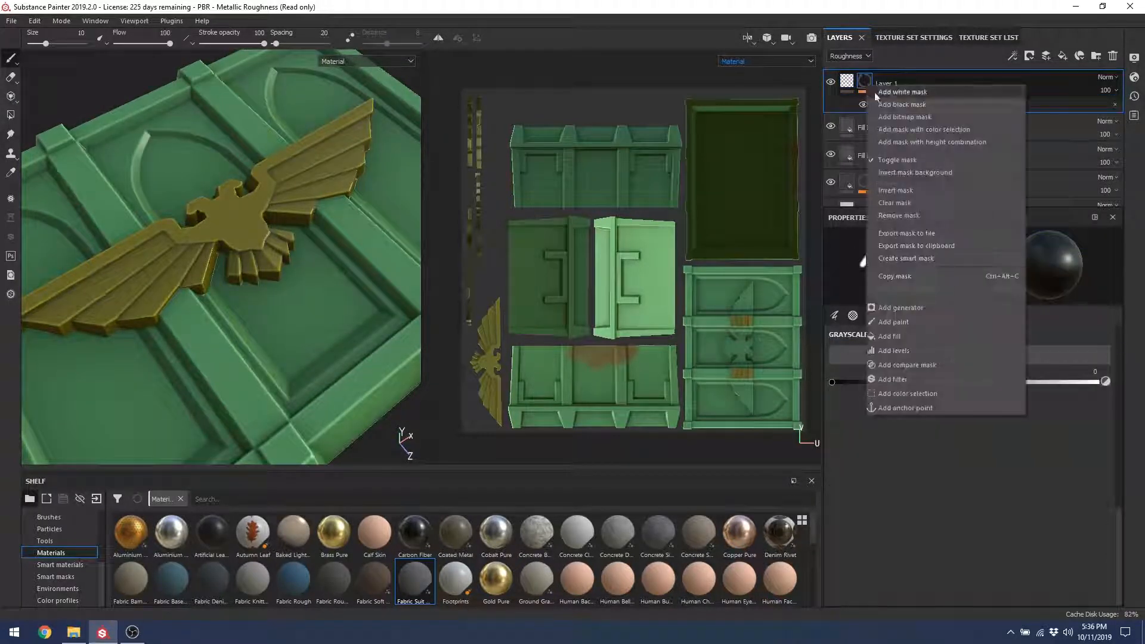
{"action": "left_click", "coordinate": [893, 216]}
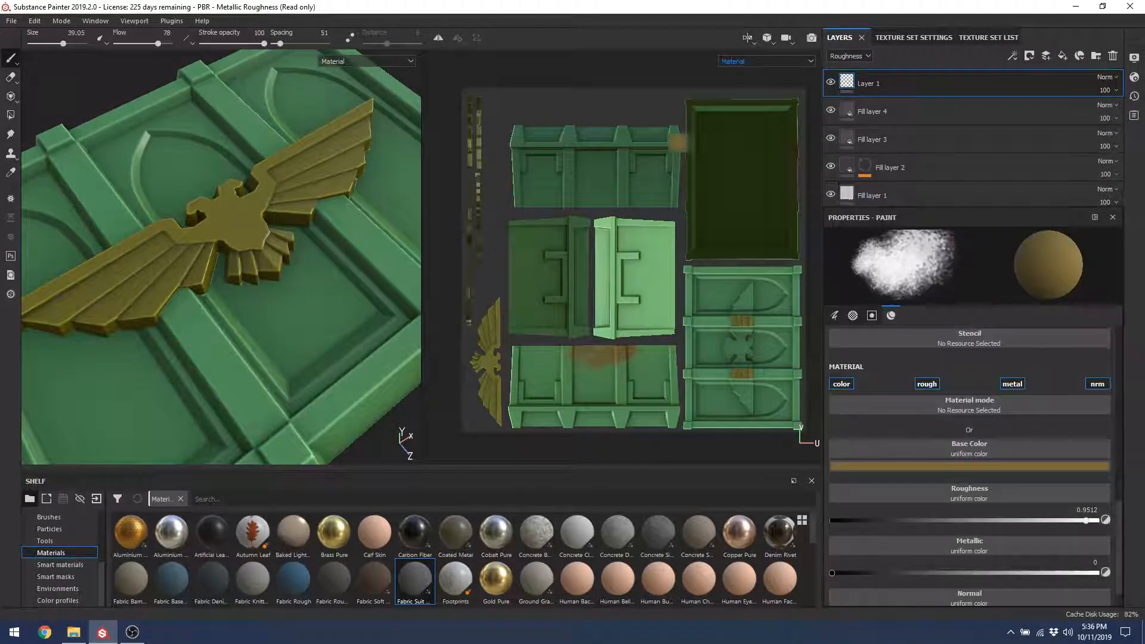
{"action": "left_click_drag", "start_coordinate": [202, 241], "coordinate": [240, 327], "text": "alt"}
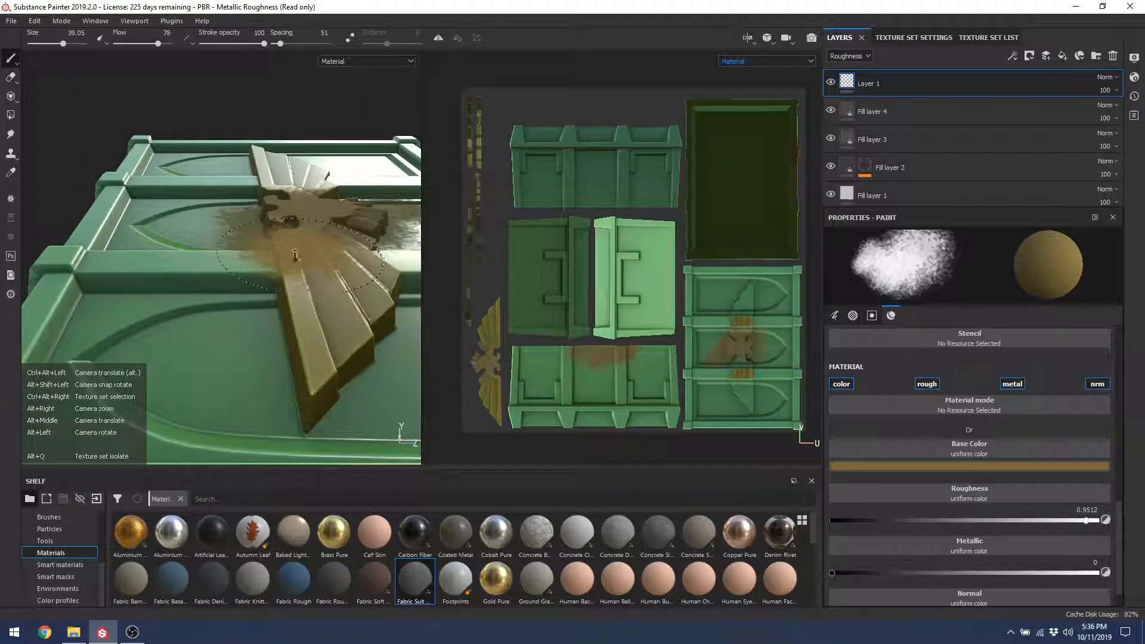
{"action": "right_click_drag", "start_coordinate": [266, 334], "coordinate": [296, 299], "text": "alt"}
{"action": "left_click_drag", "start_coordinate": [296, 299], "coordinate": [280, 307], "text": "alt"}
{"action": "left_click_drag", "start_coordinate": [299, 345], "coordinate": [114, 256], "text": "alt"}
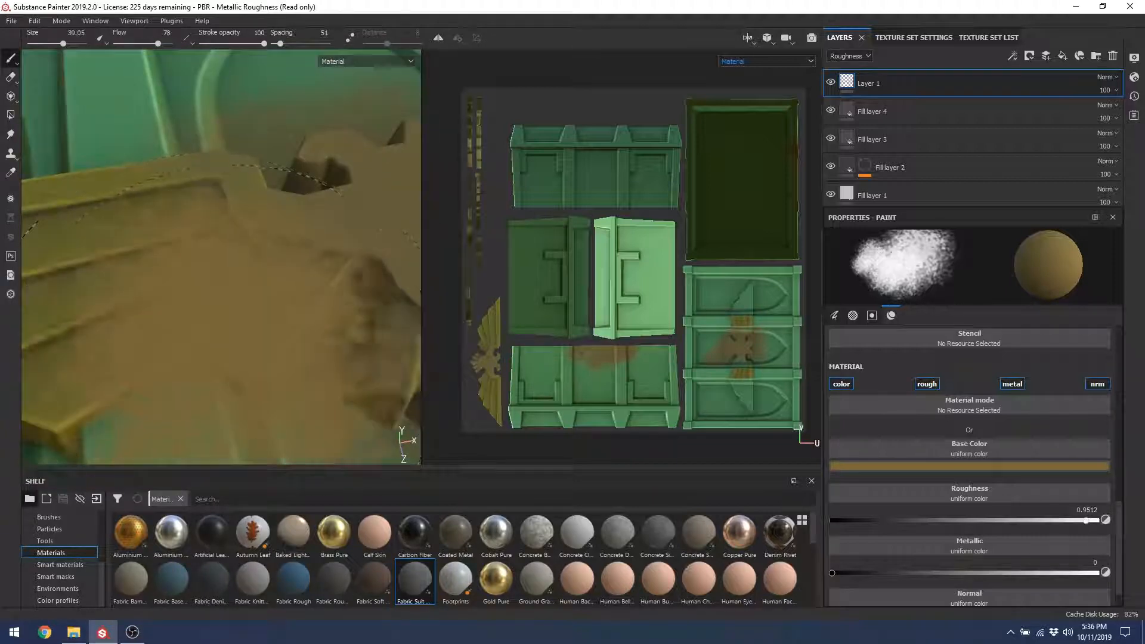
Step: From a straight front view, brush brown dirt across the lower-left front panel
{"action": "scroll", "coordinate": [221, 257], "scroll_direction": "down", "scroll_amount": 8}
{"action": "left_click_drag", "start_coordinate": [172, 190], "coordinate": [197, 212], "text": "alt"}
{"action": "mouse_move", "coordinate": [232, 382]}
{"action": "left_mouse_down", "text": "alt"}
{"action": "mouse_move", "coordinate": [269, 276]}
{"action": "mouse_move", "coordinate": [218, 358]}
{"action": "left_mouse_up", "text": "alt"}
{"action": "middle_click_drag", "start_coordinate": [218, 382], "coordinate": [262, 233], "text": "alt"}
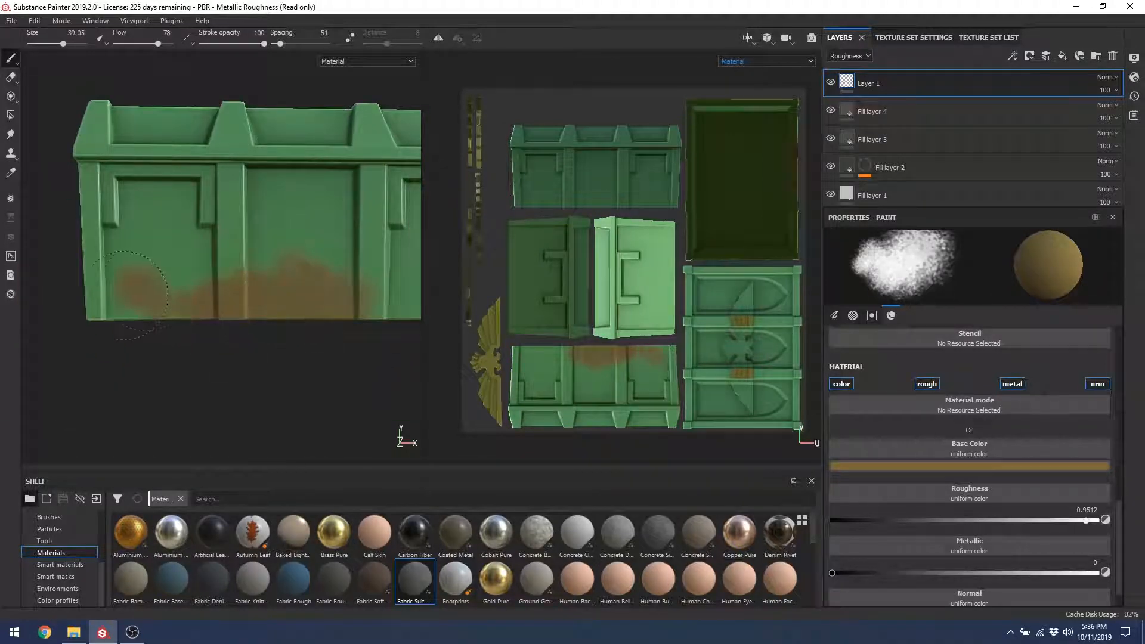
{"action": "mouse_move", "coordinate": [124, 295]}
{"action": "left_mouse_down"}
{"action": "mouse_move", "coordinate": [268, 301]}
{"action": "mouse_move", "coordinate": [115, 327]}
{"action": "left_mouse_up"}
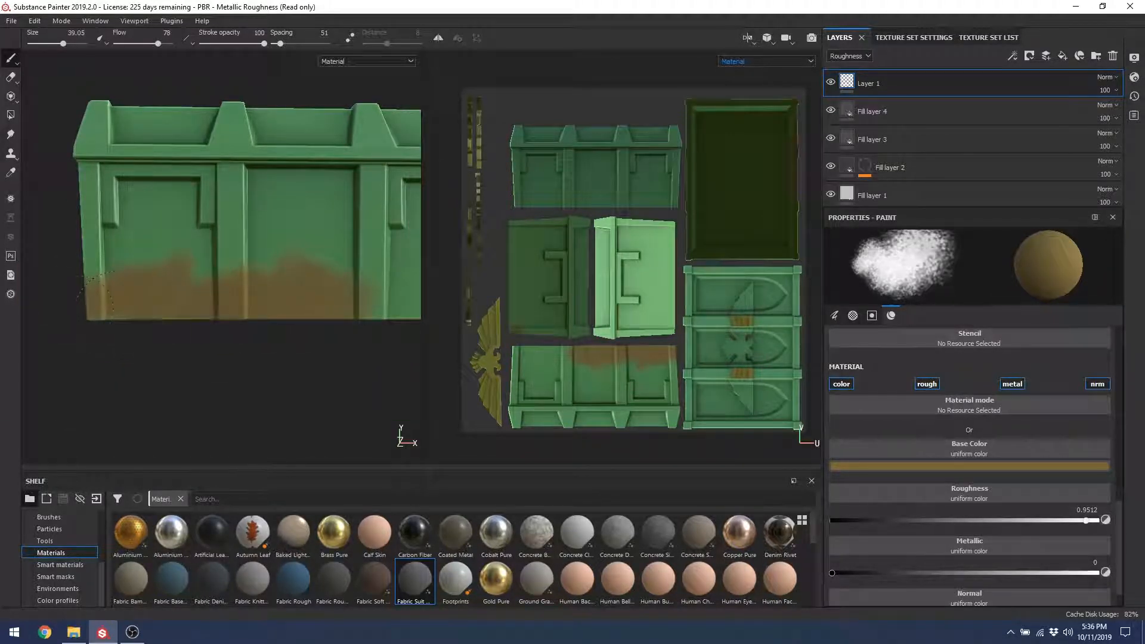
{"action": "mouse_move", "coordinate": [218, 306]}
{"action": "left_mouse_down", "text": "alt"}
{"action": "mouse_move", "coordinate": [364, 298]}
{"action": "mouse_move", "coordinate": [286, 305]}
{"action": "left_mouse_up", "text": "alt"}
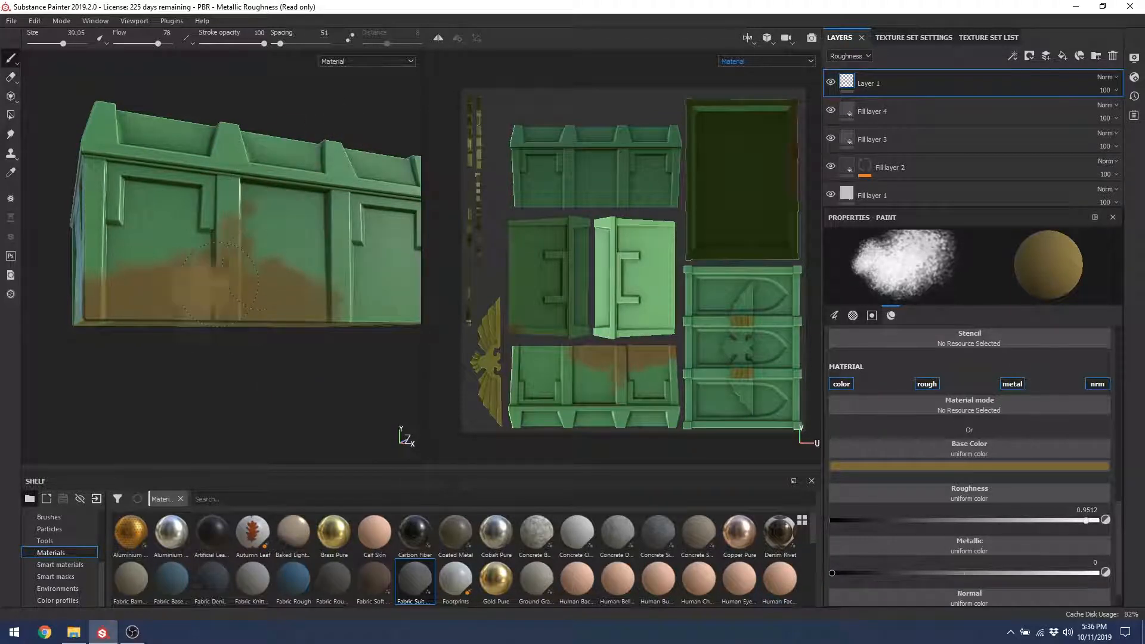
Step: Brush brown dirt over the crate's lower right side and the lower left front corner
{"action": "left_click_drag", "start_coordinate": [298, 220], "coordinate": [268, 274], "text": "alt"}
{"action": "middle_click_drag", "start_coordinate": [269, 274], "coordinate": [176, 225], "text": "alt"}
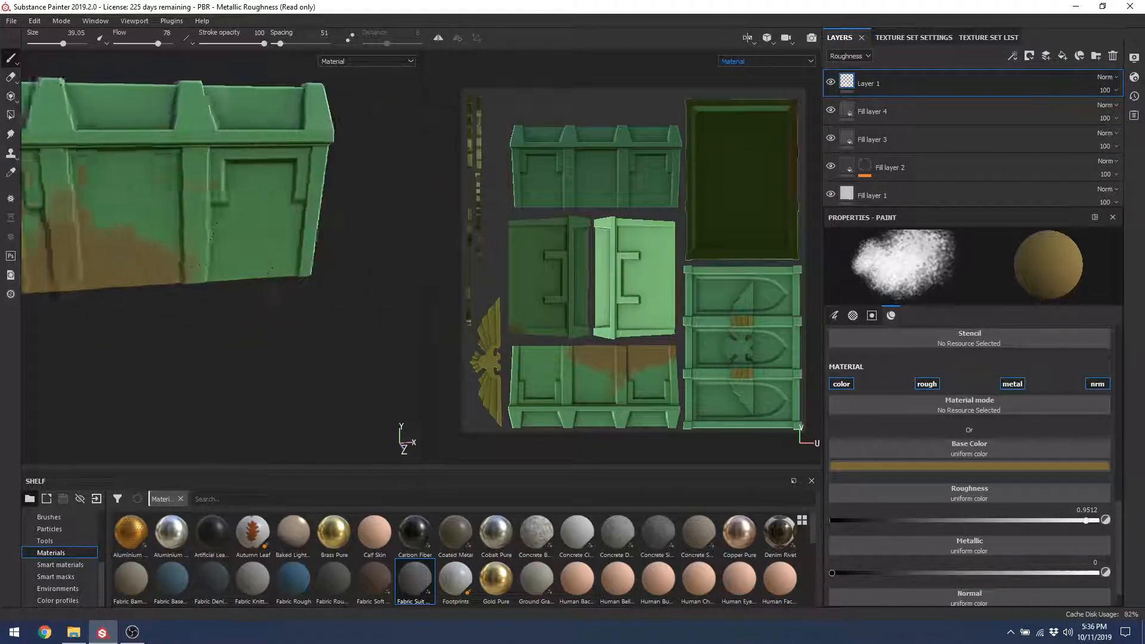
{"action": "left_click_drag", "start_coordinate": [241, 254], "coordinate": [203, 239], "text": "alt"}
{"action": "mouse_move", "coordinate": [275, 262]}
{"action": "left_mouse_down"}
{"action": "mouse_move", "coordinate": [212, 279]}
{"action": "mouse_move", "coordinate": [262, 224]}
{"action": "mouse_move", "coordinate": [246, 239]}
{"action": "left_mouse_up"}
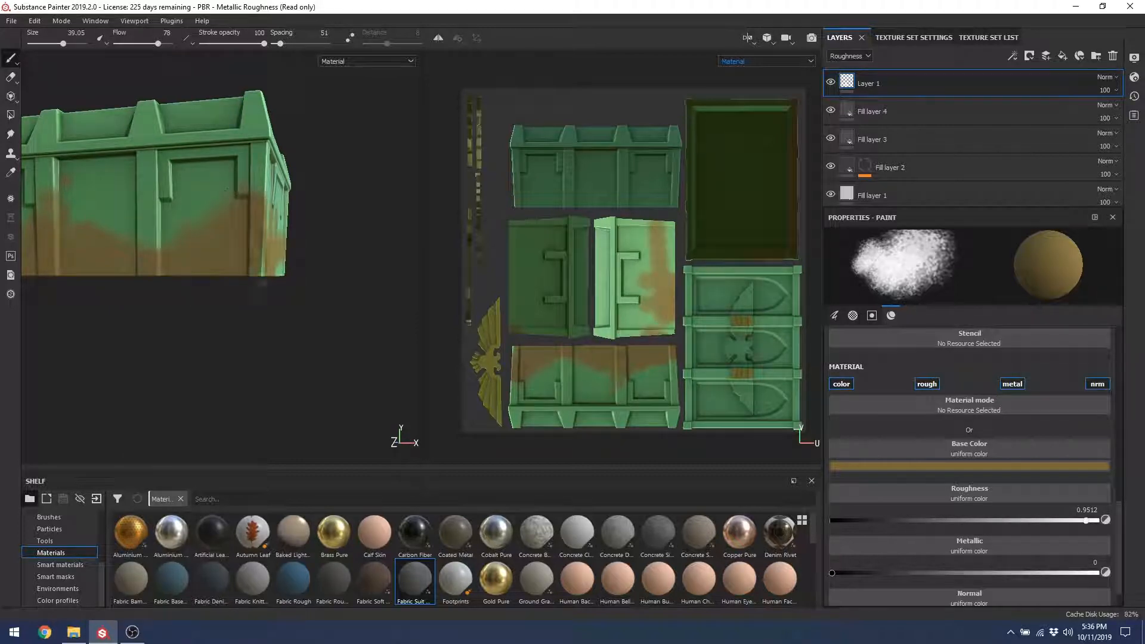
{"action": "mouse_move", "coordinate": [116, 275]}
{"action": "left_mouse_down", "text": "alt"}
{"action": "mouse_move", "coordinate": [194, 287]}
{"action": "mouse_move", "coordinate": [279, 273]}
{"action": "left_mouse_up", "text": "alt"}
{"action": "mouse_move", "coordinate": [262, 263]}
{"action": "left_mouse_down"}
{"action": "mouse_move", "coordinate": [206, 247]}
{"action": "mouse_move", "coordinate": [136, 275]}
{"action": "mouse_move", "coordinate": [200, 266]}
{"action": "left_mouse_up"}
Step: Orbit around the crate's underside, left end and bottom corner to check the dirt coverage
{"action": "right_click_drag", "start_coordinate": [200, 267], "coordinate": [289, 226], "text": "alt"}
{"action": "left_click_drag", "start_coordinate": [321, 215], "coordinate": [267, 297], "text": "alt"}
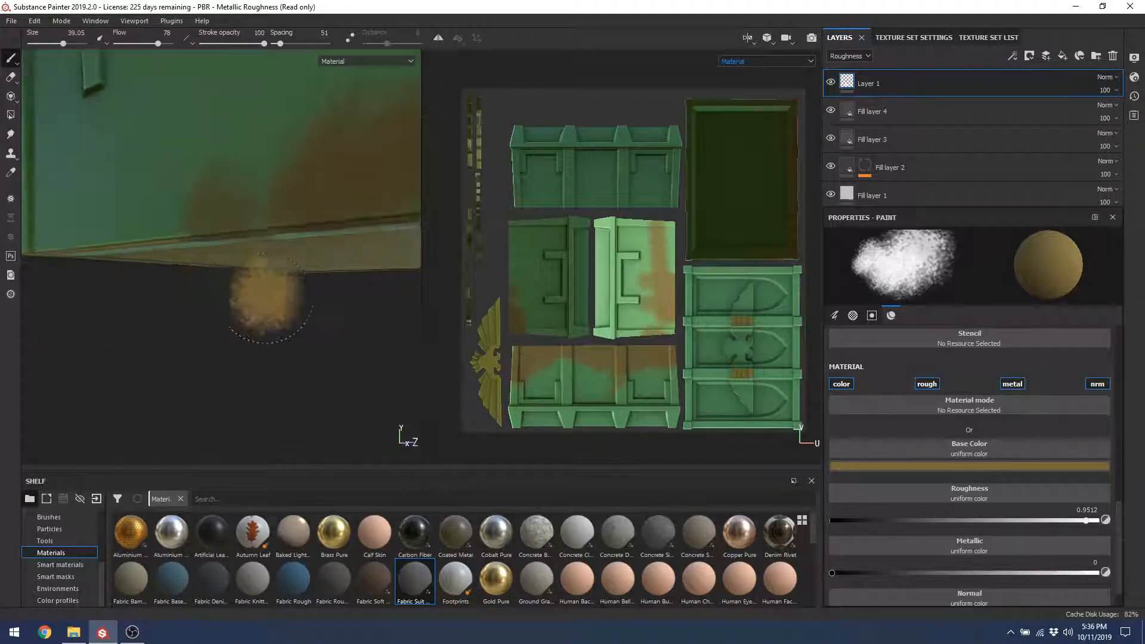
{"action": "right_click_drag", "start_coordinate": [267, 297], "coordinate": [217, 149], "text": "alt"}
{"action": "mouse_move", "coordinate": [217, 148]}
{"action": "left_mouse_down", "text": "alt"}
{"action": "mouse_move", "coordinate": [188, 230]}
{"action": "mouse_move", "coordinate": [253, 246]}
{"action": "mouse_move", "coordinate": [194, 216]}
{"action": "mouse_move", "coordinate": [44, 218]}
{"action": "mouse_move", "coordinate": [146, 140]}
{"action": "left_mouse_up", "text": "alt"}
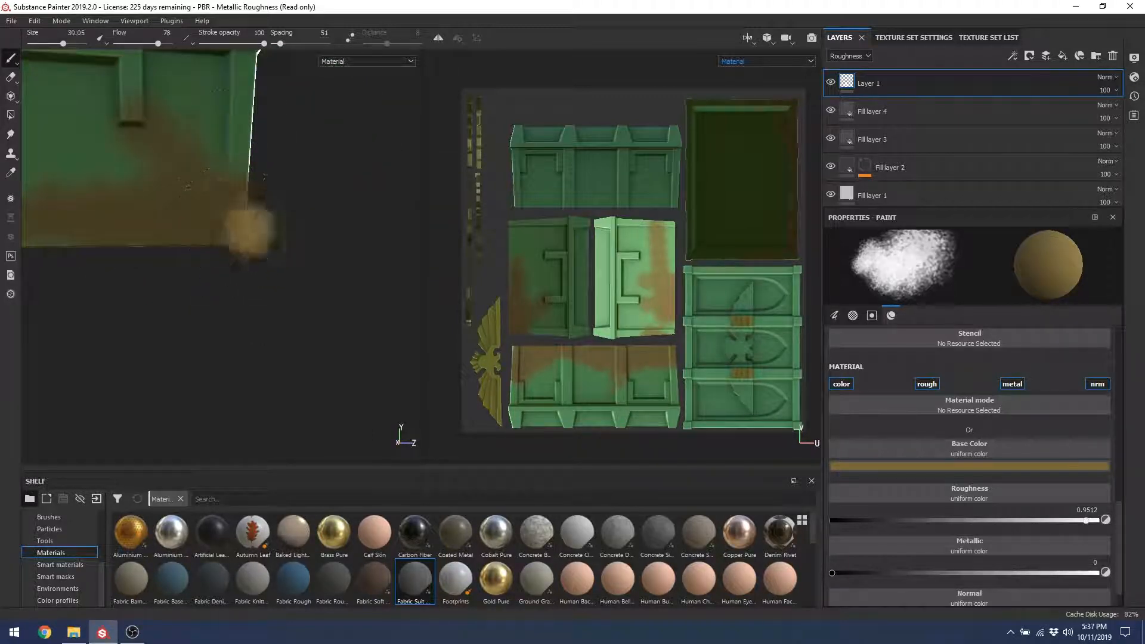
{"action": "left_click_drag", "start_coordinate": [268, 225], "coordinate": [235, 133], "text": "alt"}
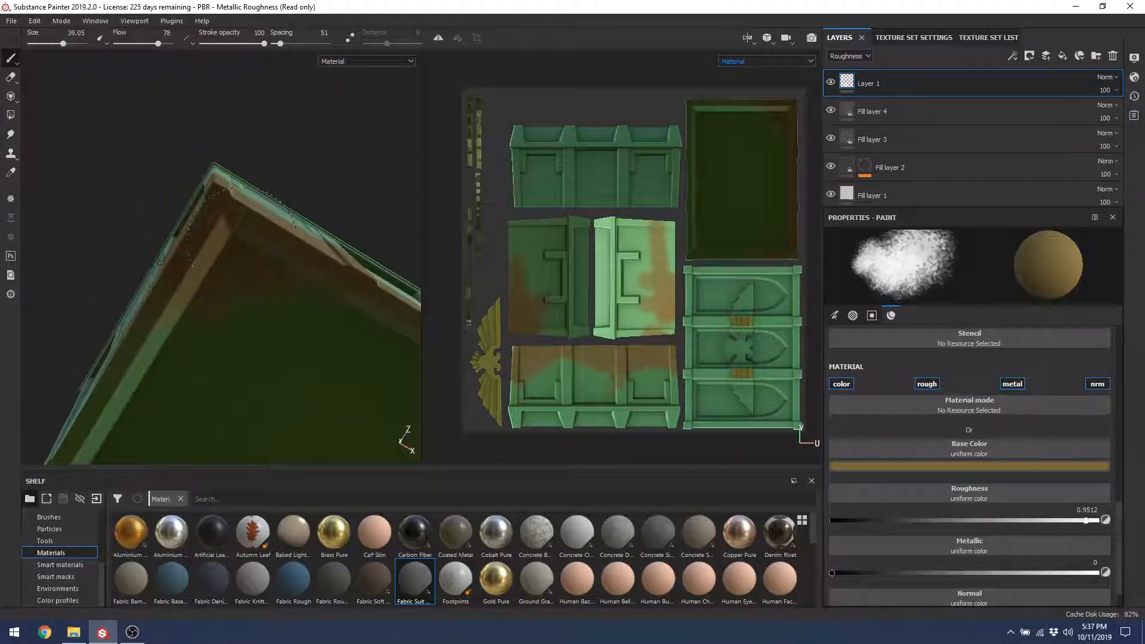
{"action": "mouse_move", "coordinate": [211, 273]}
{"action": "right_mouse_down", "text": "alt"}
{"action": "mouse_move", "coordinate": [184, 250]}
{"action": "mouse_move", "coordinate": [212, 205]}
{"action": "right_mouse_up", "text": "alt"}
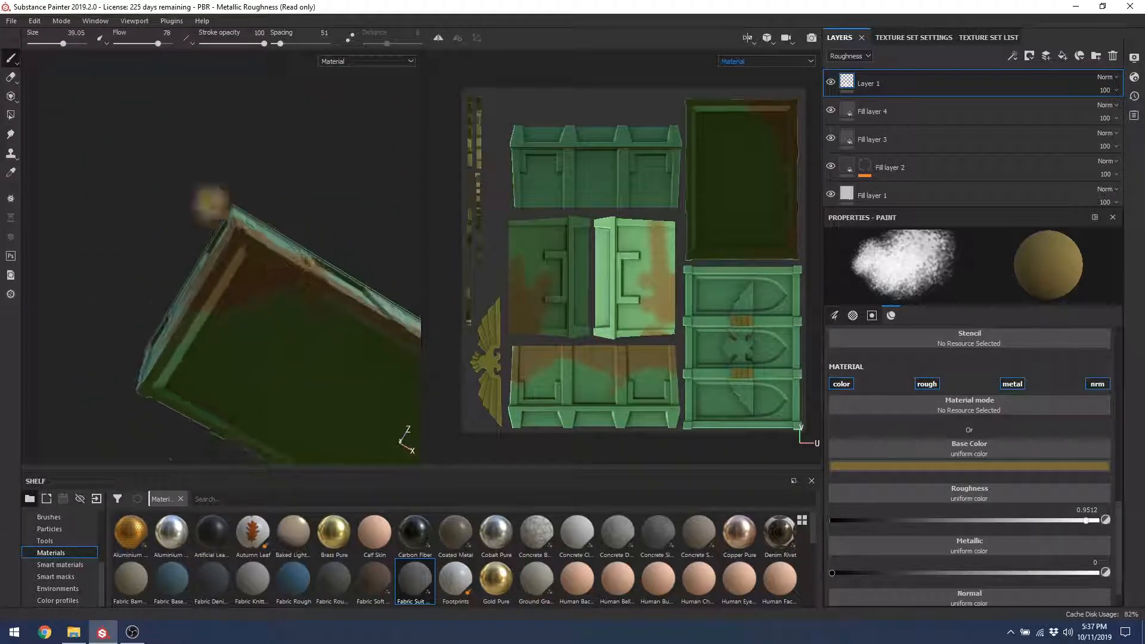
{"action": "left_click_drag", "start_coordinate": [366, 304], "coordinate": [199, 243], "text": "alt"}
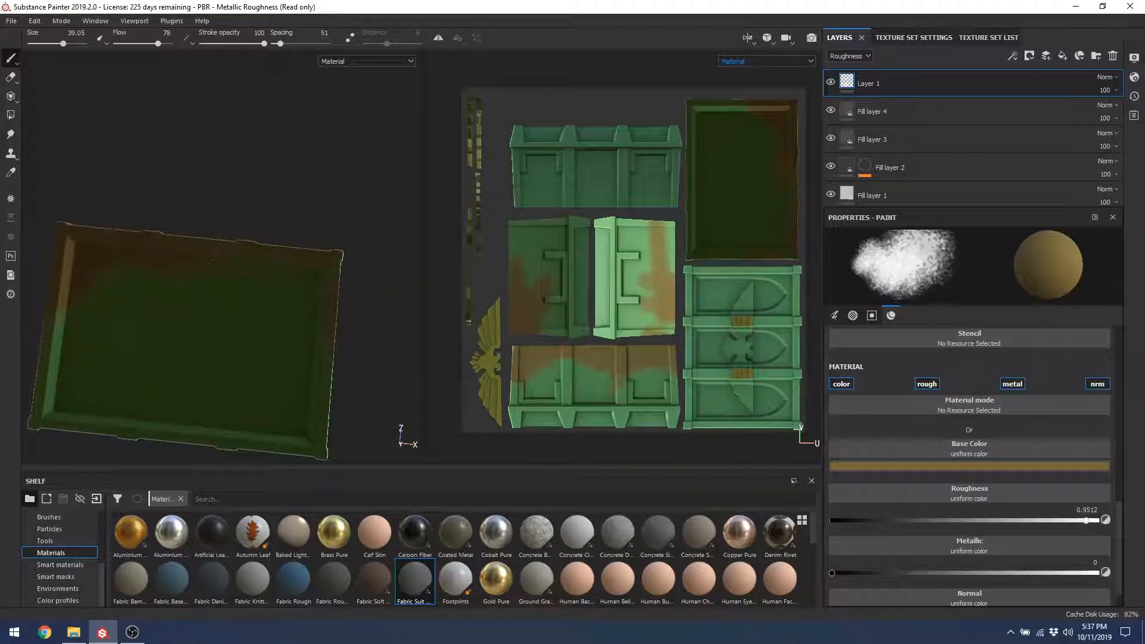
{"action": "mouse_move", "coordinate": [268, 322]}
{"action": "left_mouse_down", "text": "alt"}
{"action": "mouse_move", "coordinate": [235, 378]}
{"action": "mouse_move", "coordinate": [263, 281]}
{"action": "mouse_move", "coordinate": [187, 266]}
{"action": "left_mouse_up", "text": "alt"}
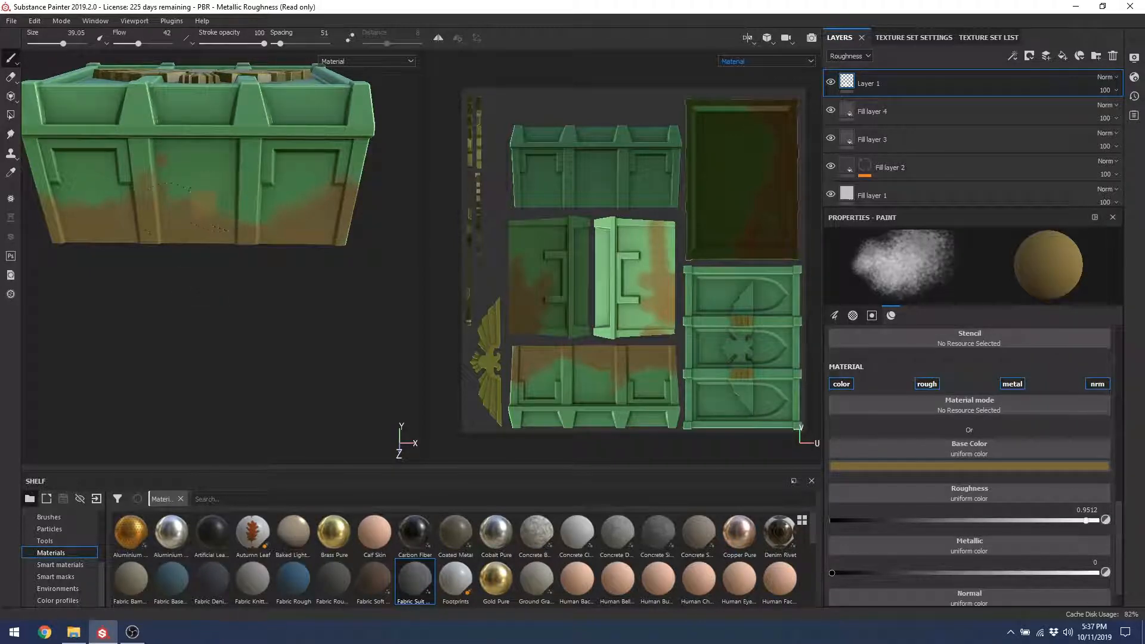
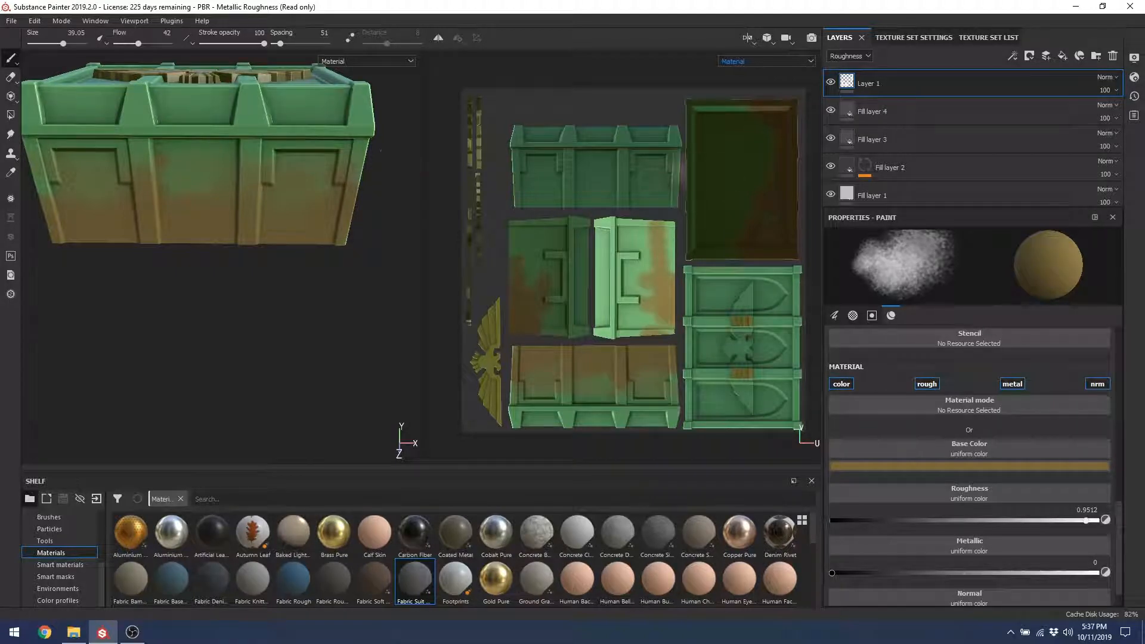
Step: Toggle the rust layer off and on to compare, then lower Layer 1's opacity to 26
{"action": "right_click", "coordinate": [243, 164]}
{"action": "mouse_move", "coordinate": [263, 257]}
{"action": "left_mouse_down", "text": "alt"}
{"action": "mouse_move", "coordinate": [245, 276]}
{"action": "mouse_move", "coordinate": [276, 310]}
{"action": "mouse_move", "coordinate": [316, 206]}
{"action": "left_mouse_up", "text": "alt"}
{"action": "left_click", "coordinate": [831, 83]}
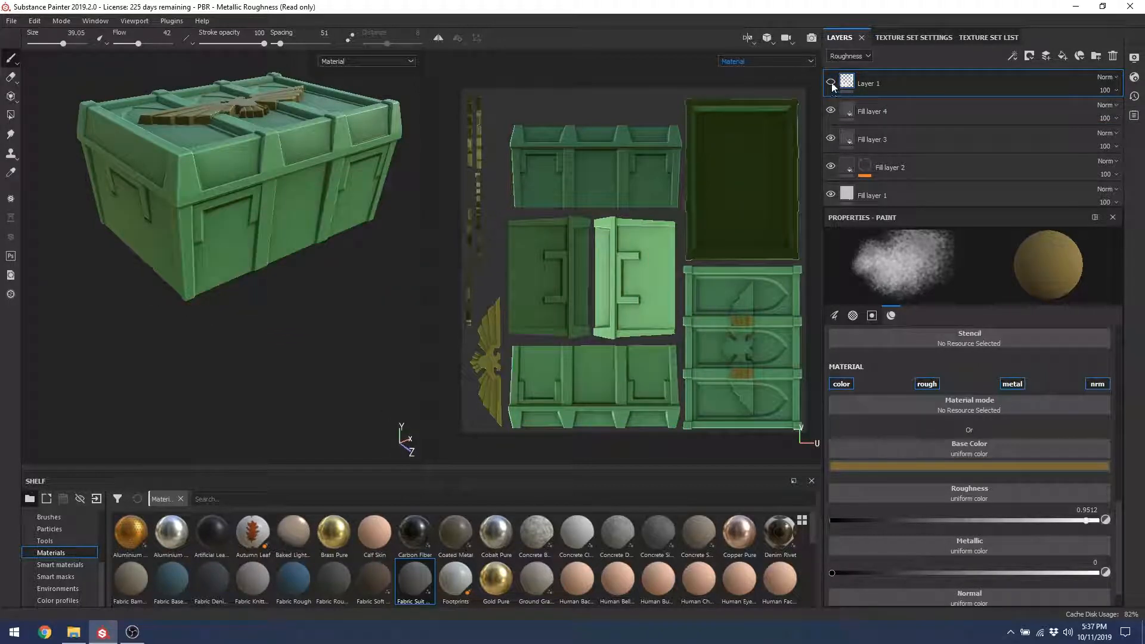
{"action": "left_click", "coordinate": [832, 84]}
{"action": "right_click_drag", "start_coordinate": [239, 297], "coordinate": [268, 381], "text": "alt"}
{"action": "left_click_drag", "start_coordinate": [272, 385], "coordinate": [259, 312], "text": "alt"}
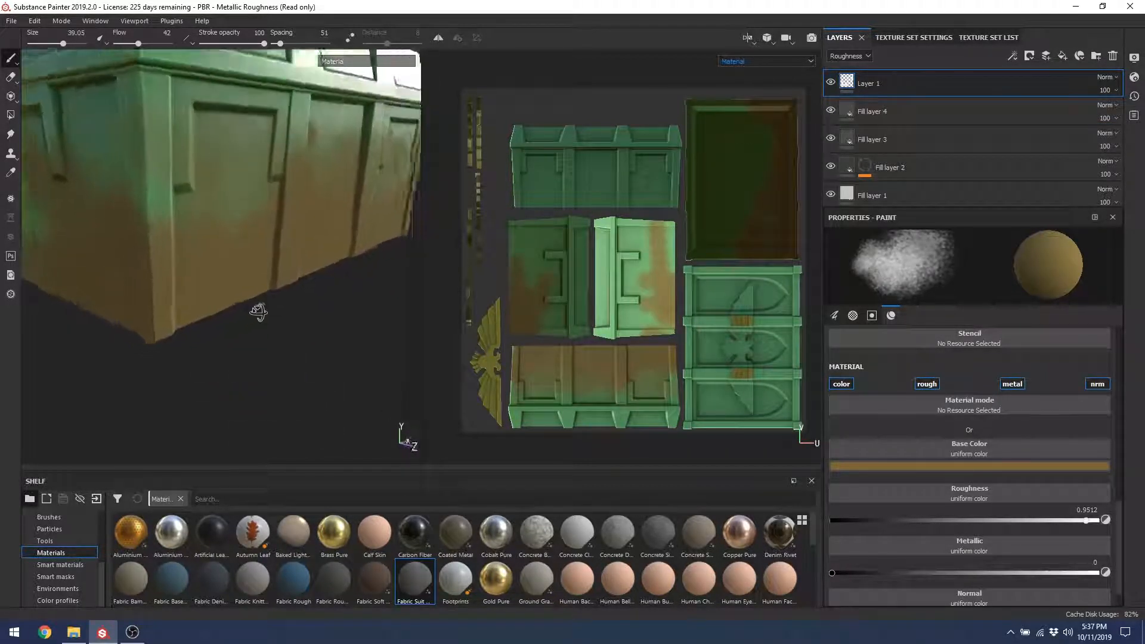
{"action": "left_click", "coordinate": [1099, 90]}
{"action": "left_click_drag", "start_coordinate": [1094, 115], "coordinate": [1098, 116]}
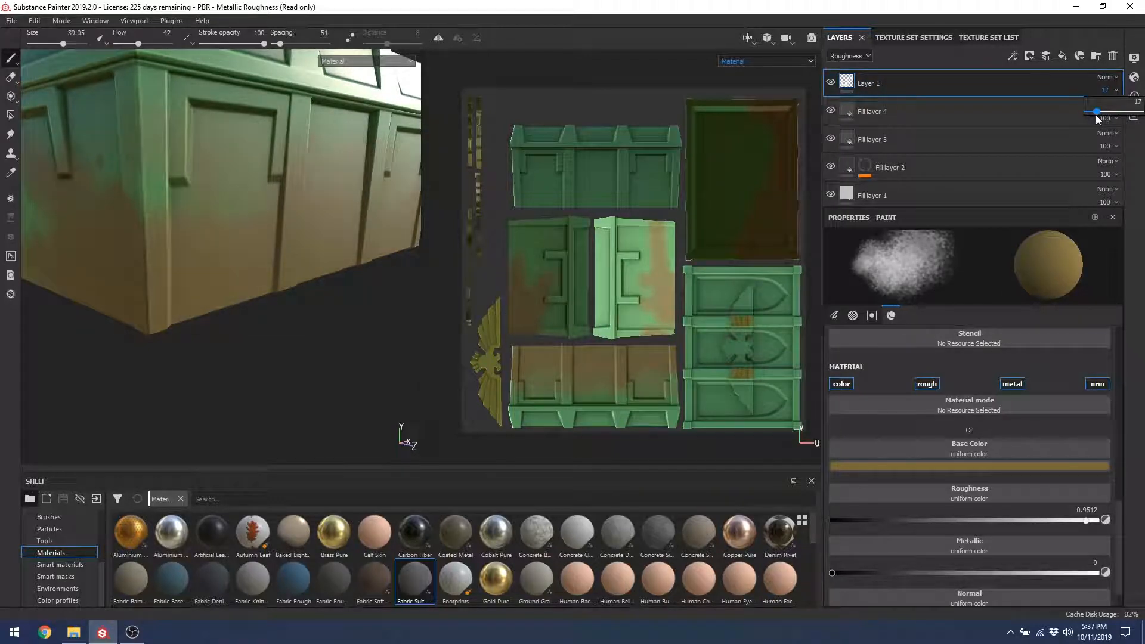
Step: Load Gold Pure as the painting material and undo a test gold stroke under the eagle
{"action": "left_click_drag", "start_coordinate": [303, 238], "coordinate": [258, 245], "text": "alt"}
{"action": "middle_click_drag", "start_coordinate": [183, 170], "coordinate": [239, 268], "text": "alt"}
{"action": "left_click_drag", "start_coordinate": [239, 267], "coordinate": [246, 240], "text": "alt"}
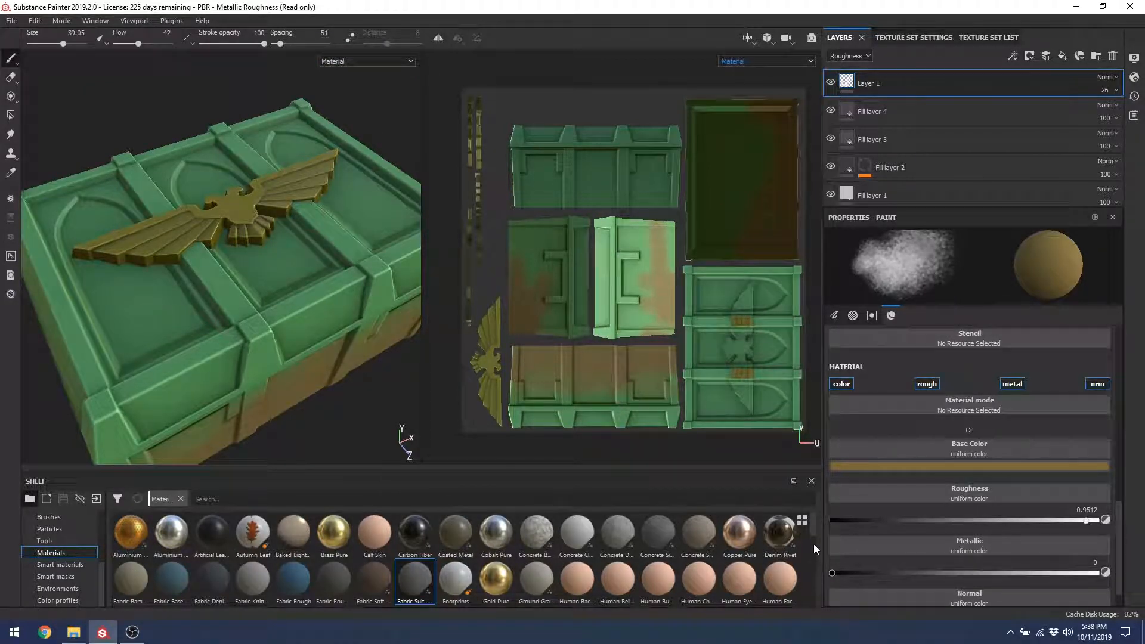
{"action": "mouse_move", "coordinate": [814, 540]}
{"action": "left_mouse_down"}
{"action": "mouse_move", "coordinate": [814, 559]}
{"action": "mouse_move", "coordinate": [814, 545]}
{"action": "left_mouse_up"}
{"action": "left_click_drag", "start_coordinate": [138, 232], "coordinate": [168, 259], "text": "alt"}
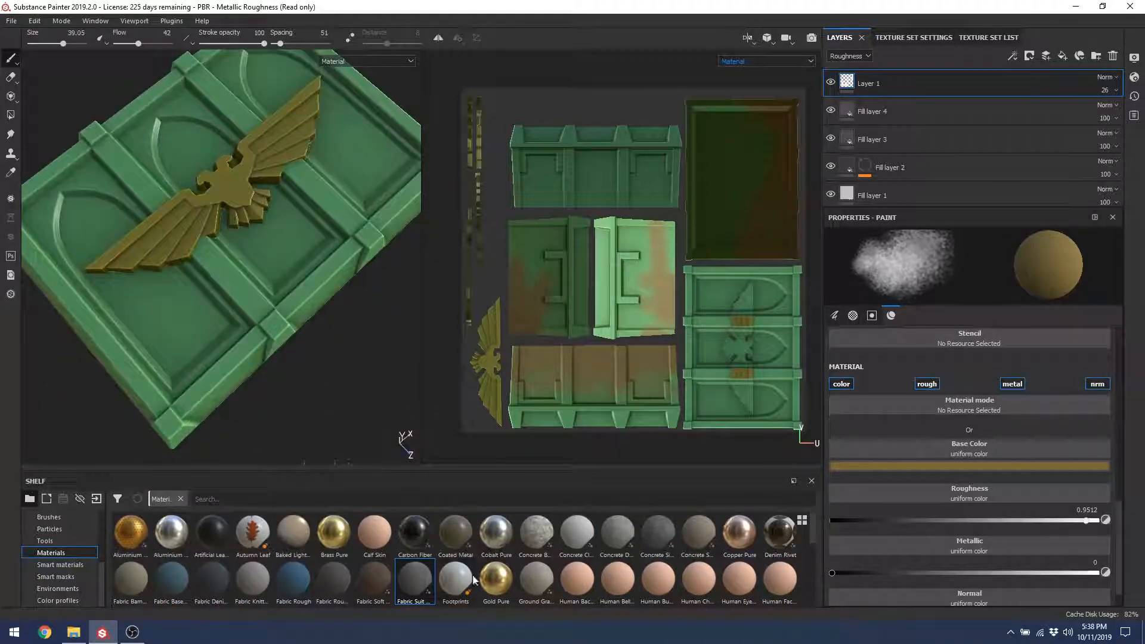
{"action": "left_click", "coordinate": [495, 582]}
{"action": "mouse_move", "coordinate": [313, 274]}
{"action": "left_mouse_down", "text": "alt"}
{"action": "mouse_move", "coordinate": [276, 251]}
{"action": "mouse_move", "coordinate": [280, 301]}
{"action": "left_mouse_up", "text": "alt"}
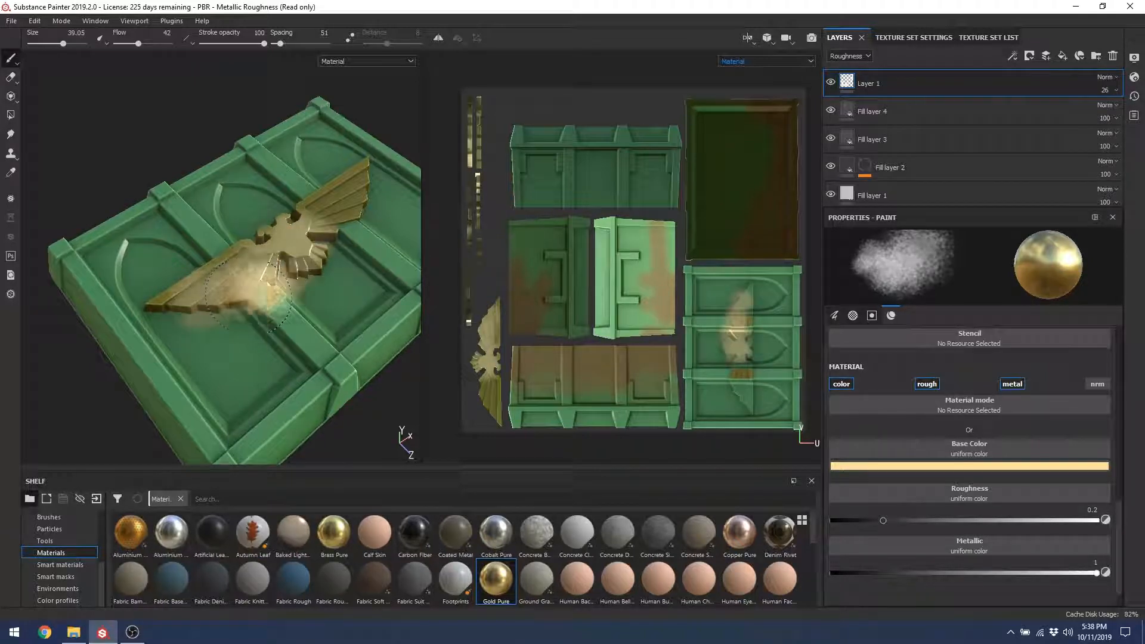
{"action": "scroll", "coordinate": [281, 302], "scroll_direction": "up", "scroll_amount": 4}
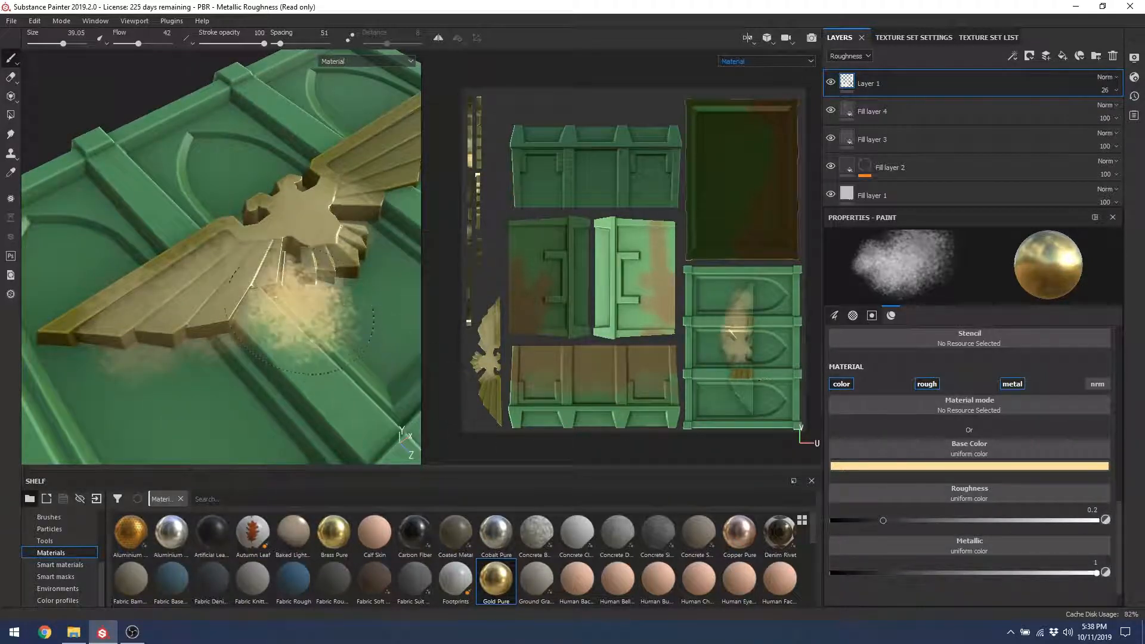
{"action": "key", "text": "ctrl+z"}
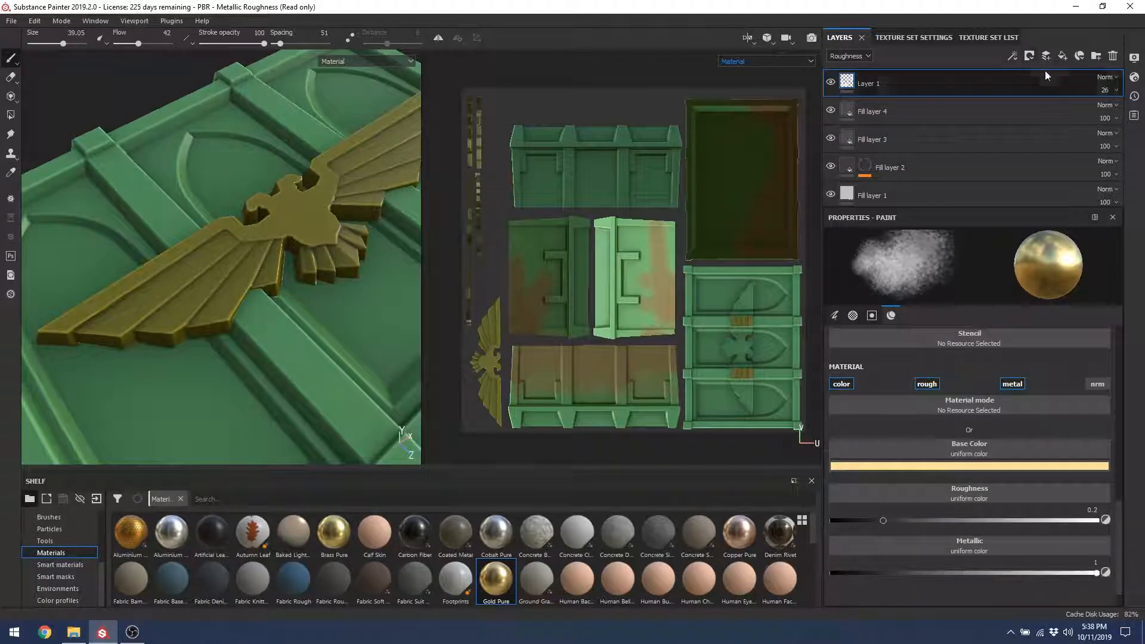
Step: Add a new fill layer whose colour-selection mask is picked from the eagle's blue ID colour
{"action": "left_click", "coordinate": [1062, 55]}
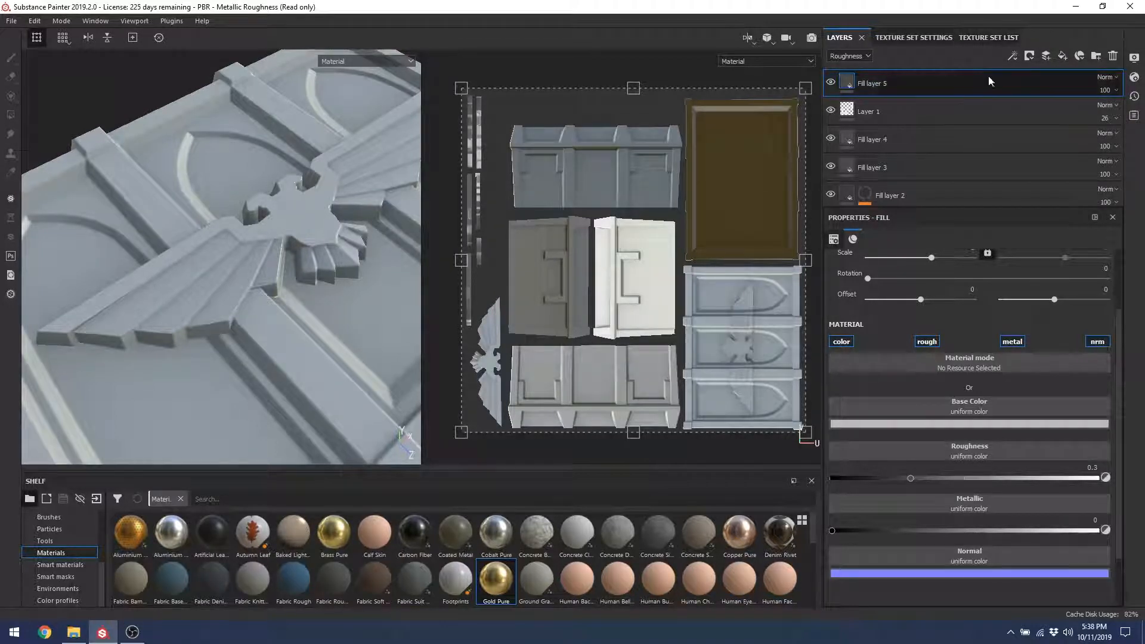
{"action": "left_click", "coordinate": [1030, 56]}
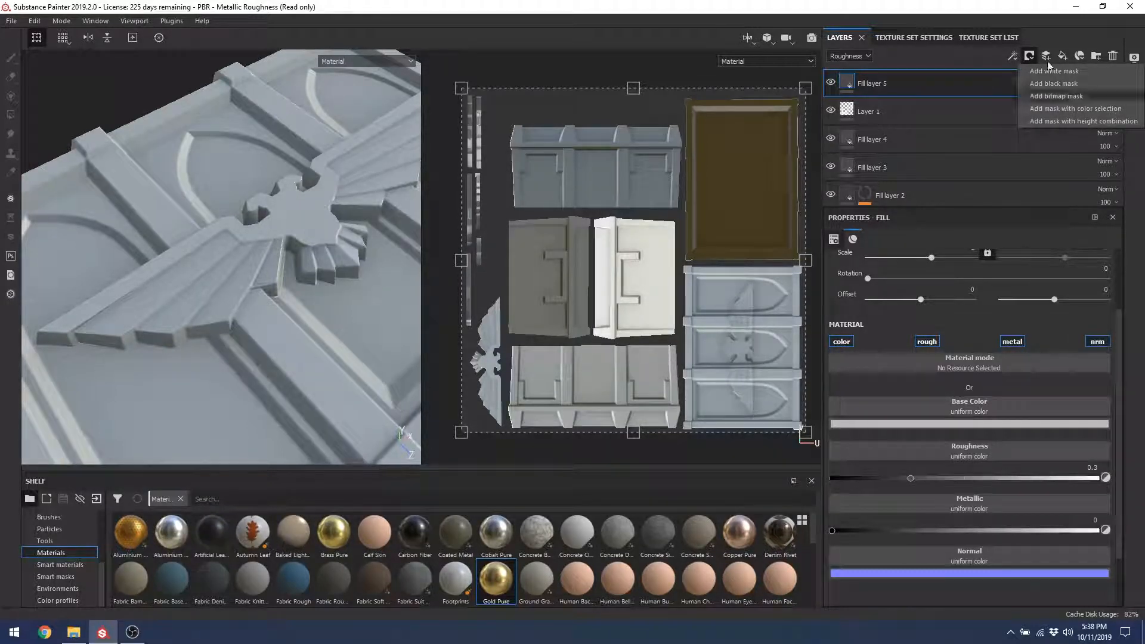
{"action": "left_click", "coordinate": [1065, 113]}
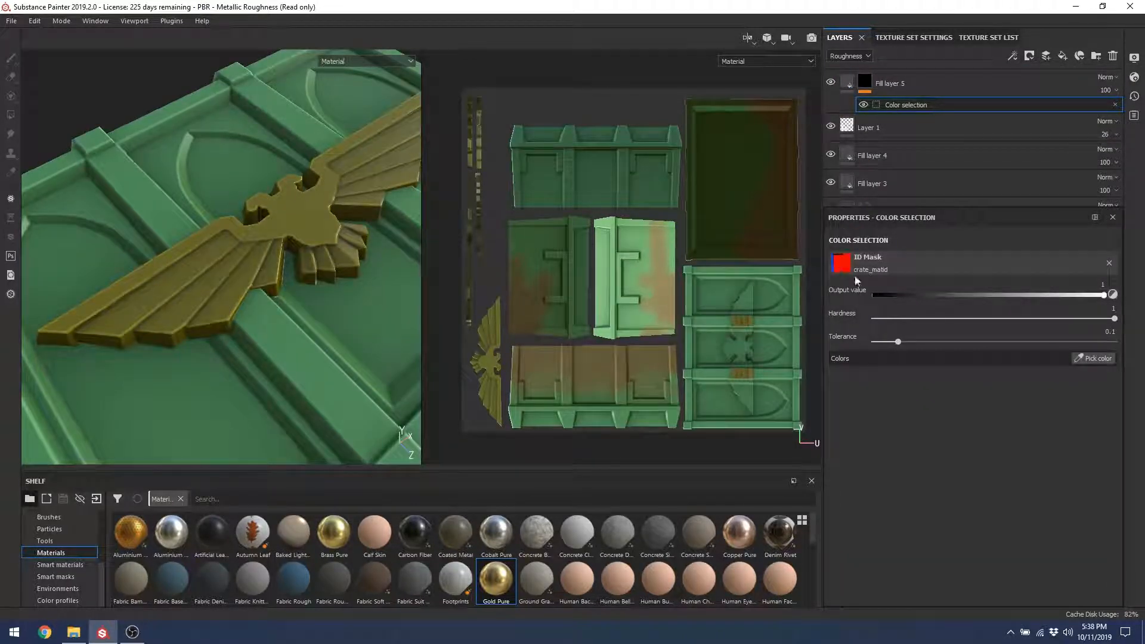
{"action": "left_click", "coordinate": [1097, 357]}
{"action": "left_click", "coordinate": [258, 207]}
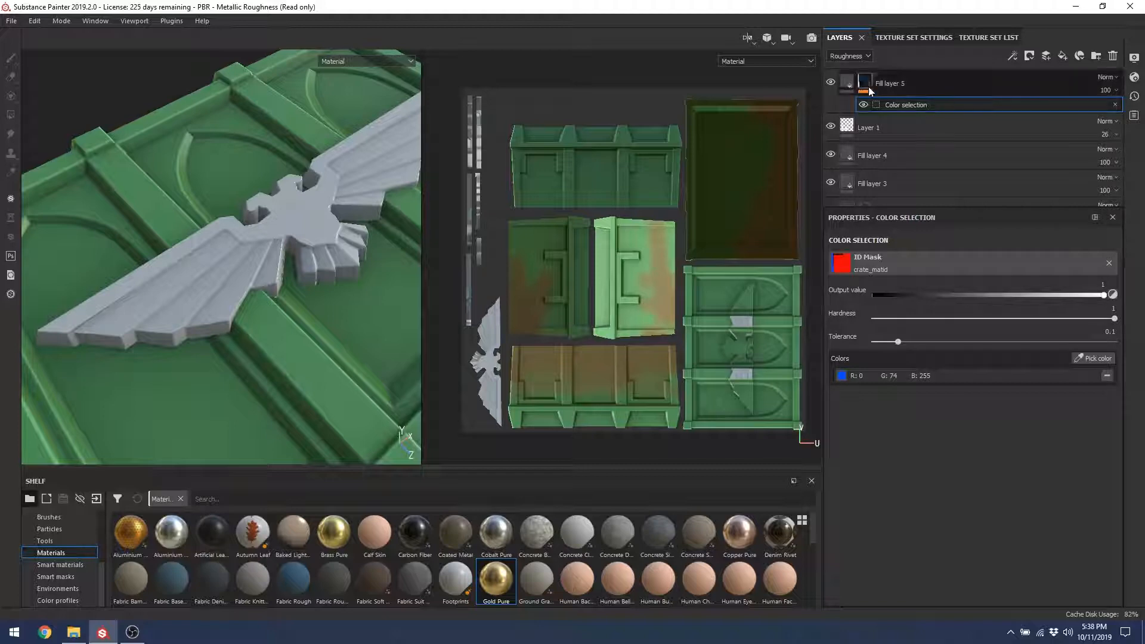
{"action": "left_click", "coordinate": [850, 87]}
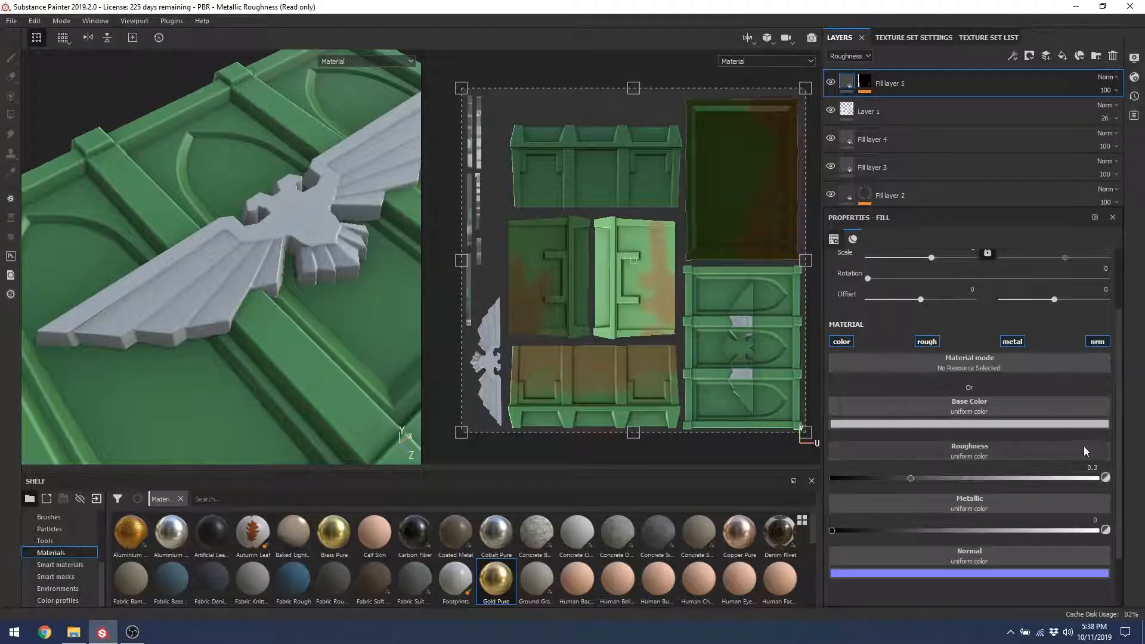
{"action": "left_click", "coordinate": [950, 362]}
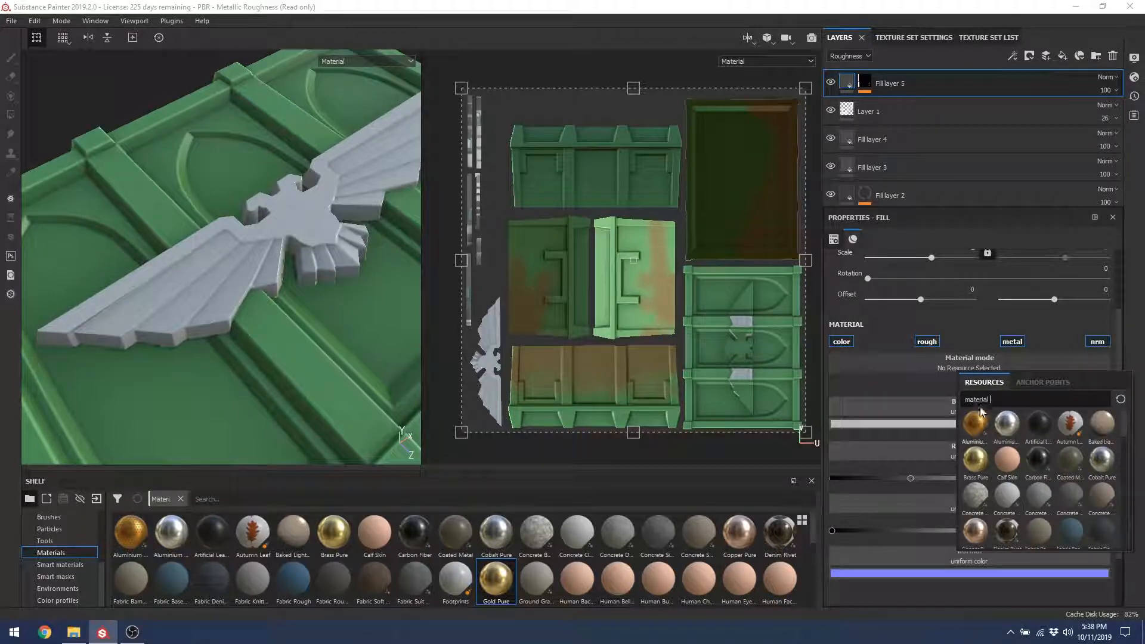
Step: Assign Aluminium Insulator to the emblem fill and look over its attributes
{"action": "left_click", "coordinate": [975, 422]}
{"action": "left_click_drag", "start_coordinate": [262, 256], "coordinate": [347, 179], "text": "alt"}
{"action": "left_click", "coordinate": [842, 390]}
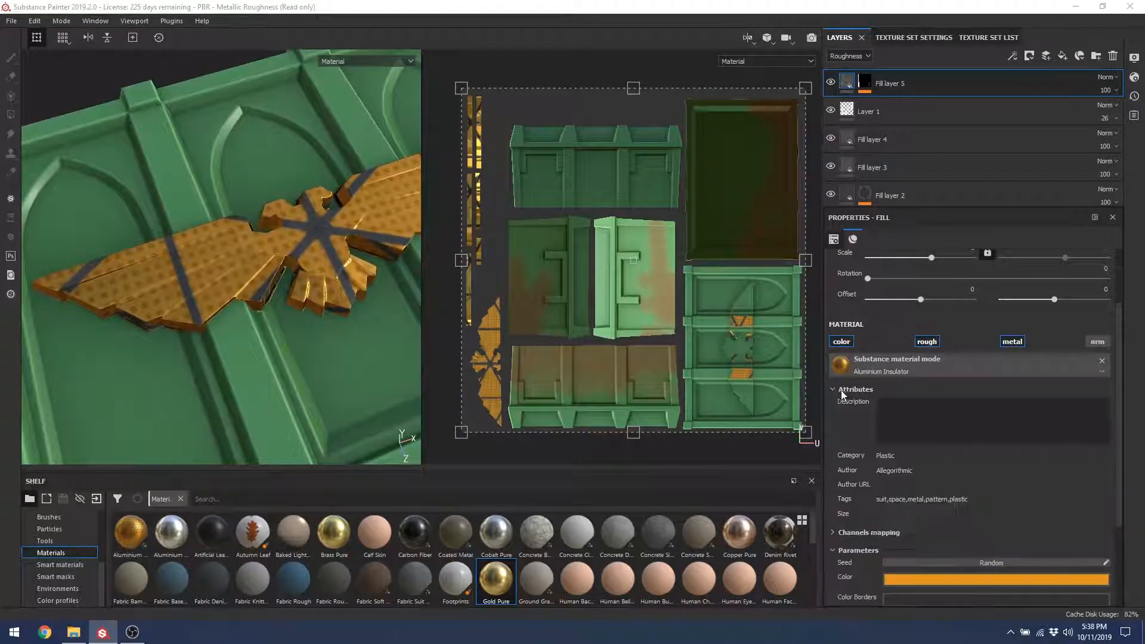
{"action": "left_click_drag", "start_coordinate": [1120, 430], "coordinate": [1101, 507]}
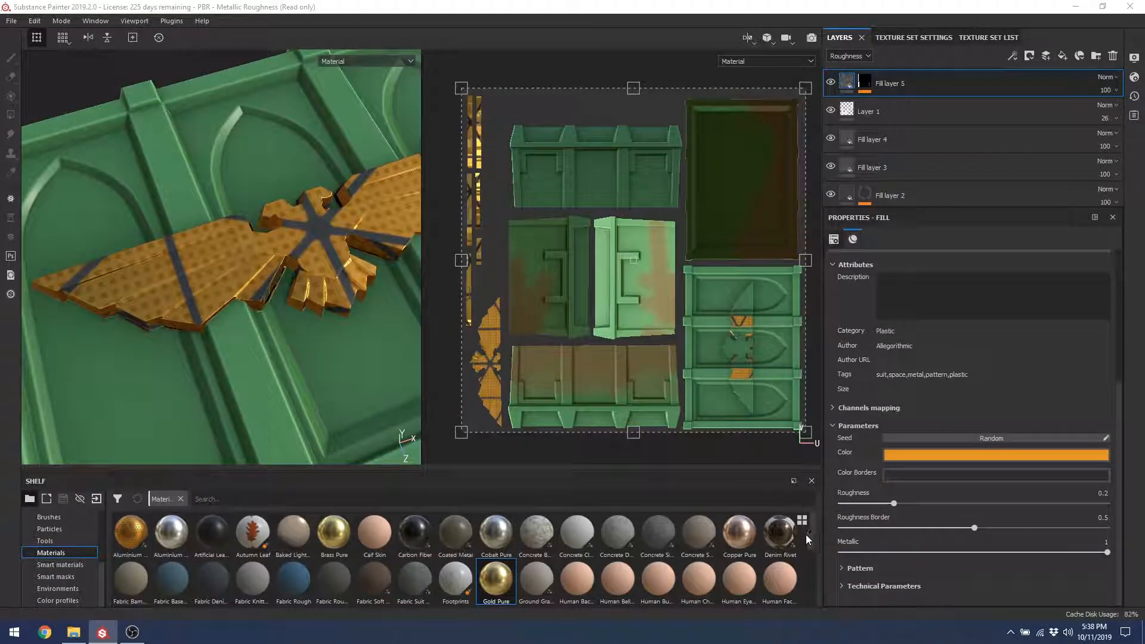
{"action": "scroll", "coordinate": [815, 537], "scroll_direction": "down", "scroll_amount": 1}
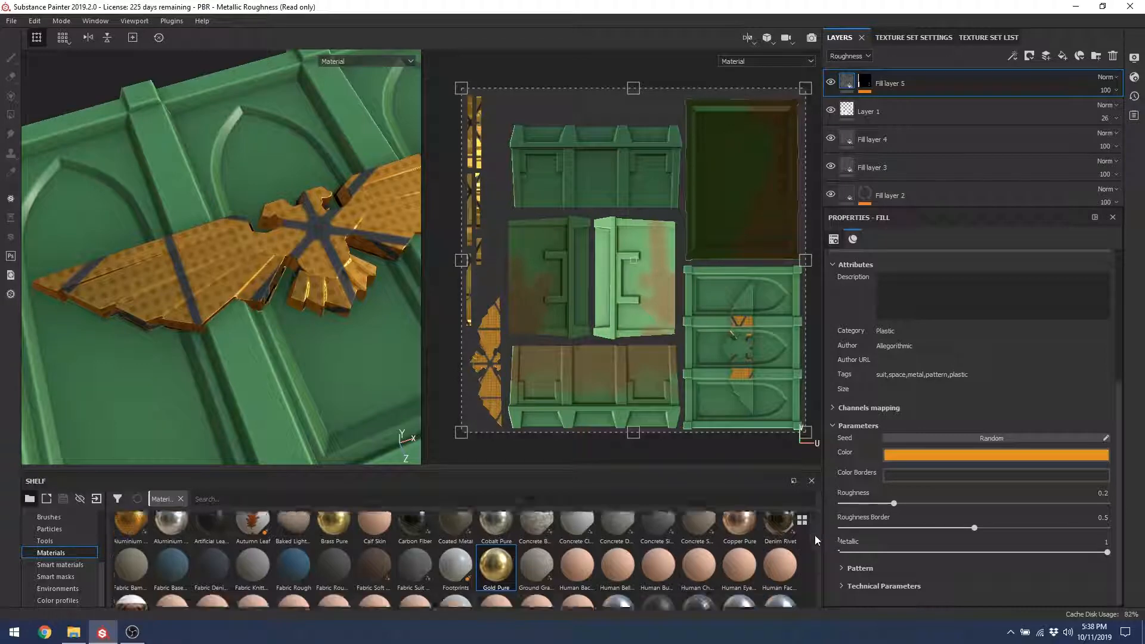
{"action": "left_click_drag", "start_coordinate": [815, 536], "coordinate": [799, 608]}
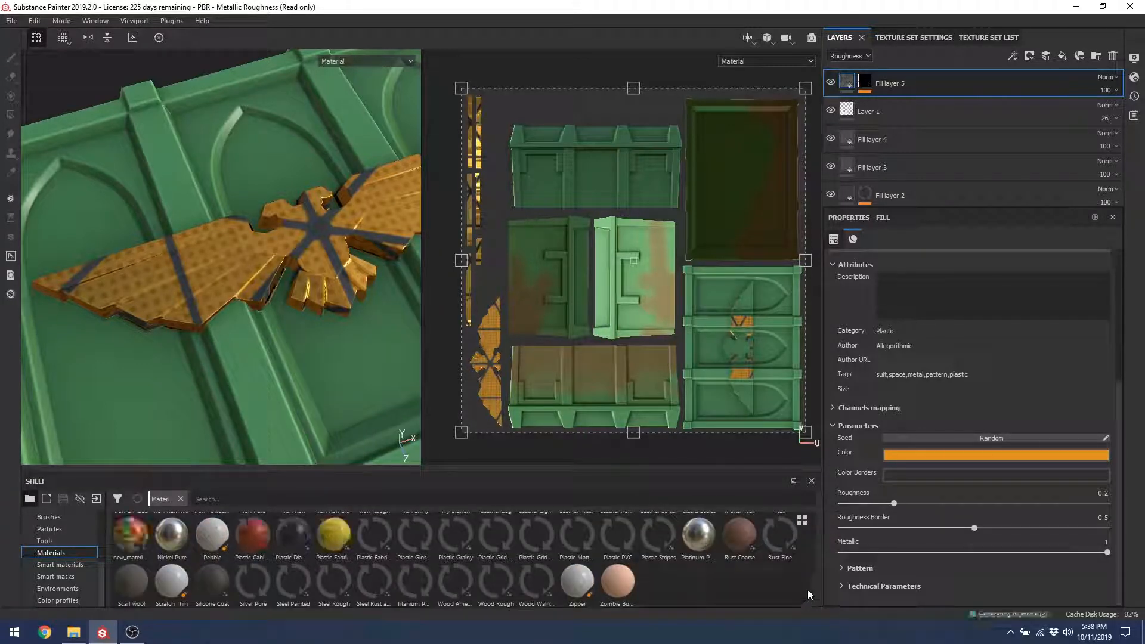
{"action": "left_click_drag", "start_coordinate": [813, 577], "coordinate": [808, 527]}
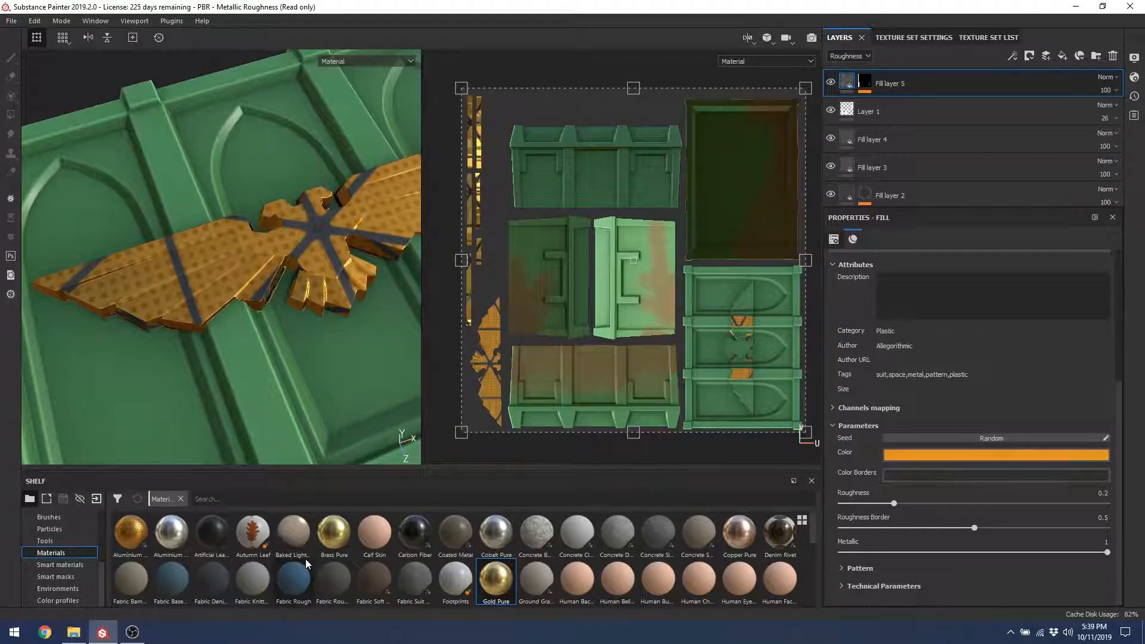
{"action": "mouse_move", "coordinate": [306, 561]}
{"action": "left_click", "coordinate": [11, 20]}
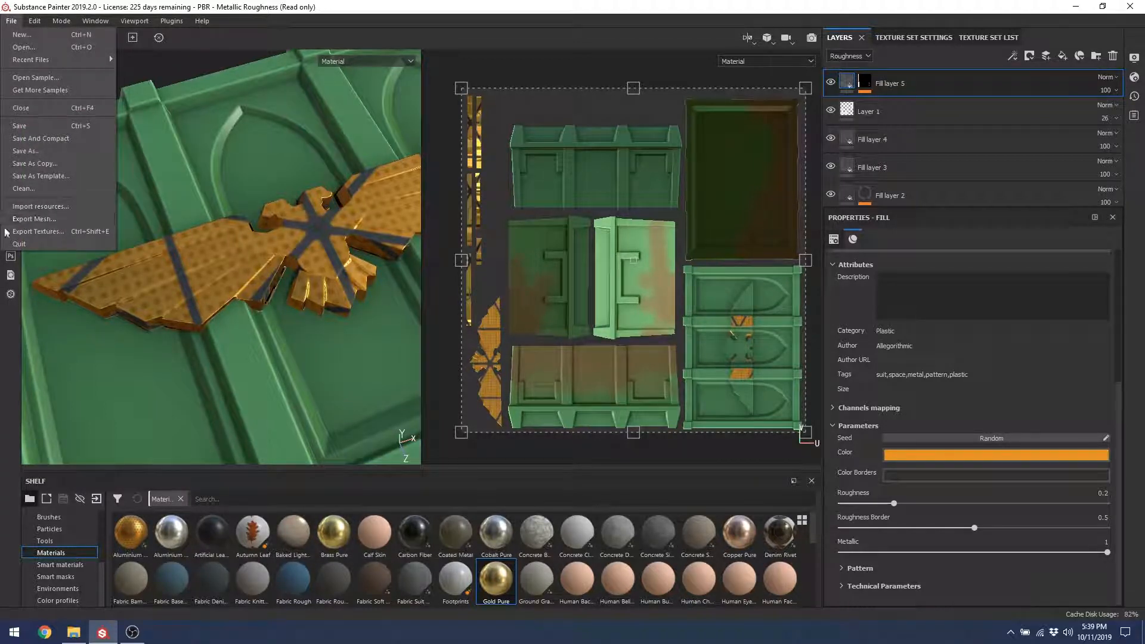
Step: Raise the Aluminium pattern tiling, test grid intensity, then clear the material from the fill
{"action": "left_click", "coordinate": [150, 542]}
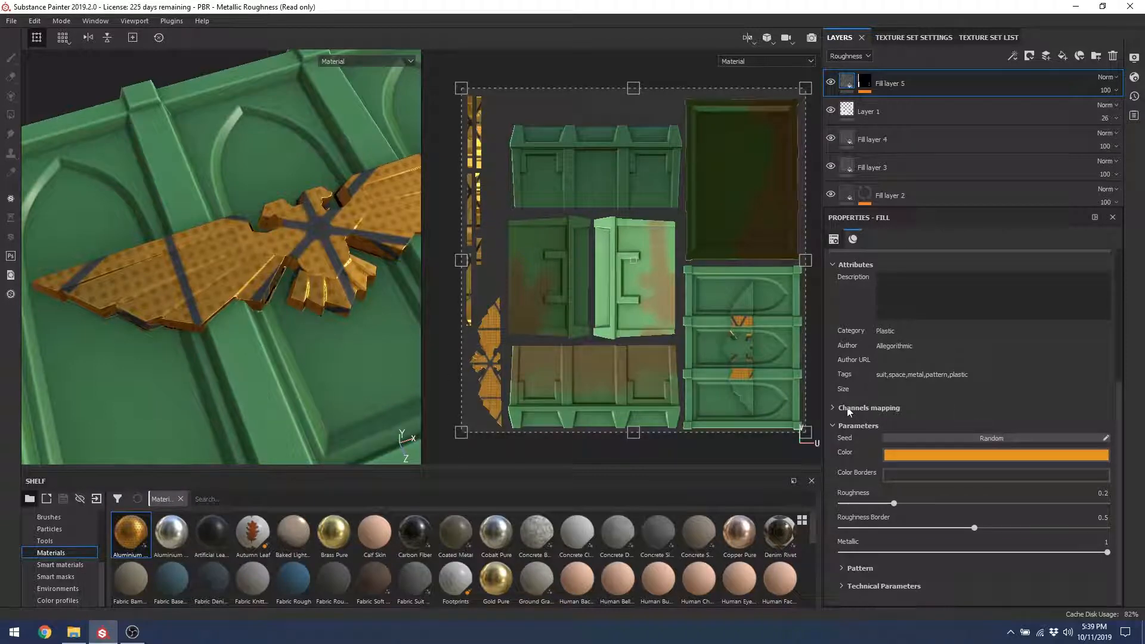
{"action": "left_click", "coordinate": [841, 409]}
{"action": "left_click", "coordinate": [835, 409]}
{"action": "left_click", "coordinate": [854, 568]}
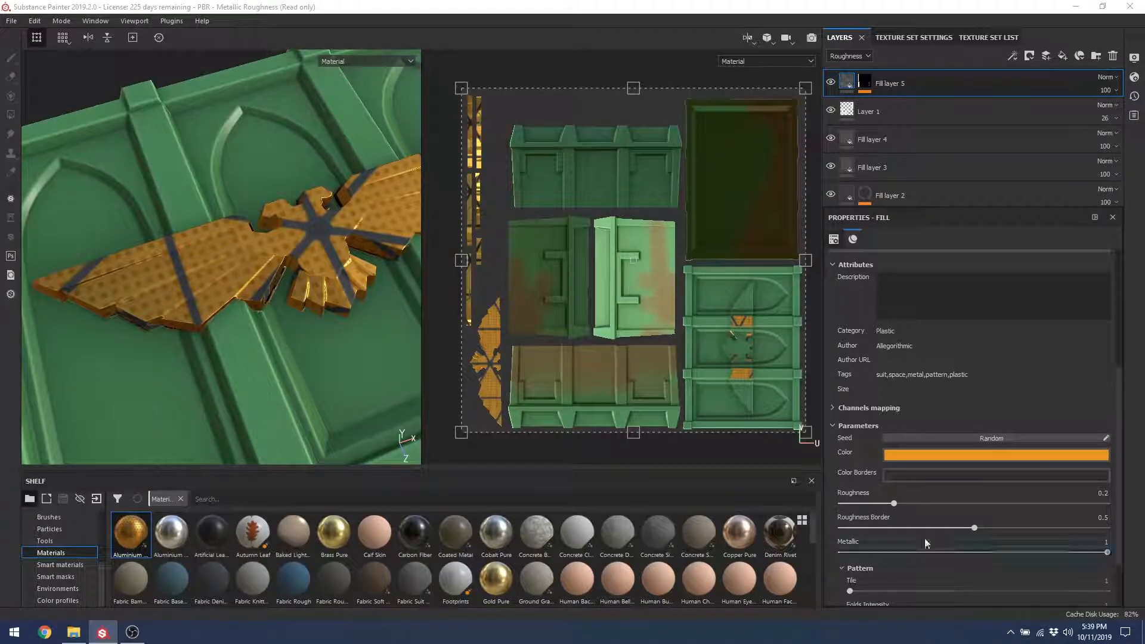
{"action": "scroll", "coordinate": [1117, 491], "scroll_direction": "down", "scroll_amount": 2}
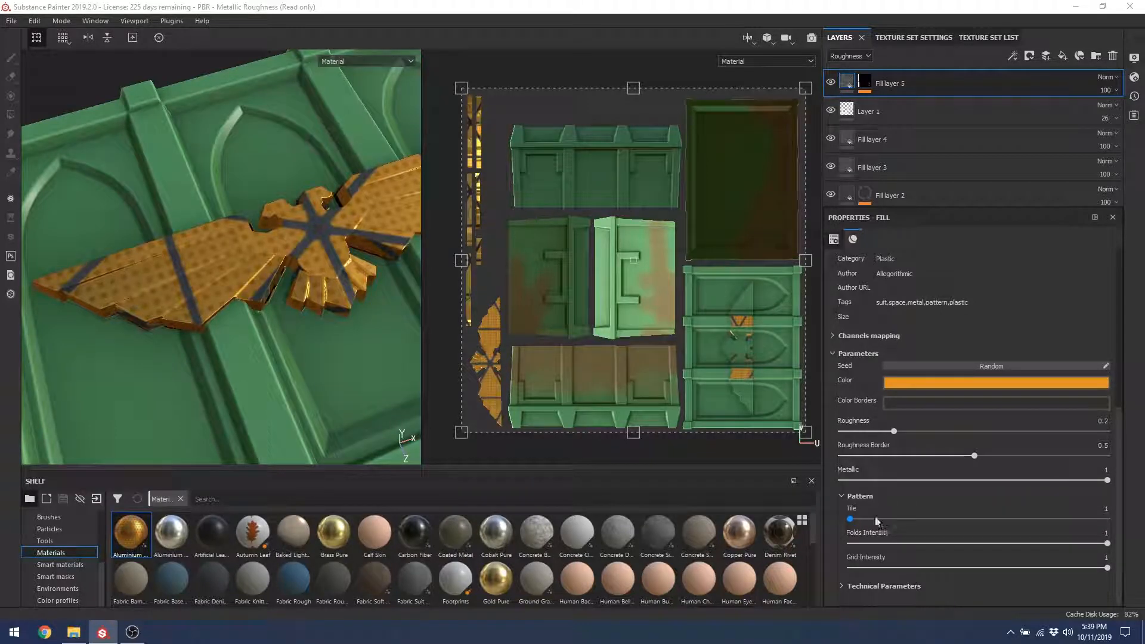
{"action": "left_click_drag", "start_coordinate": [867, 523], "coordinate": [1127, 561]}
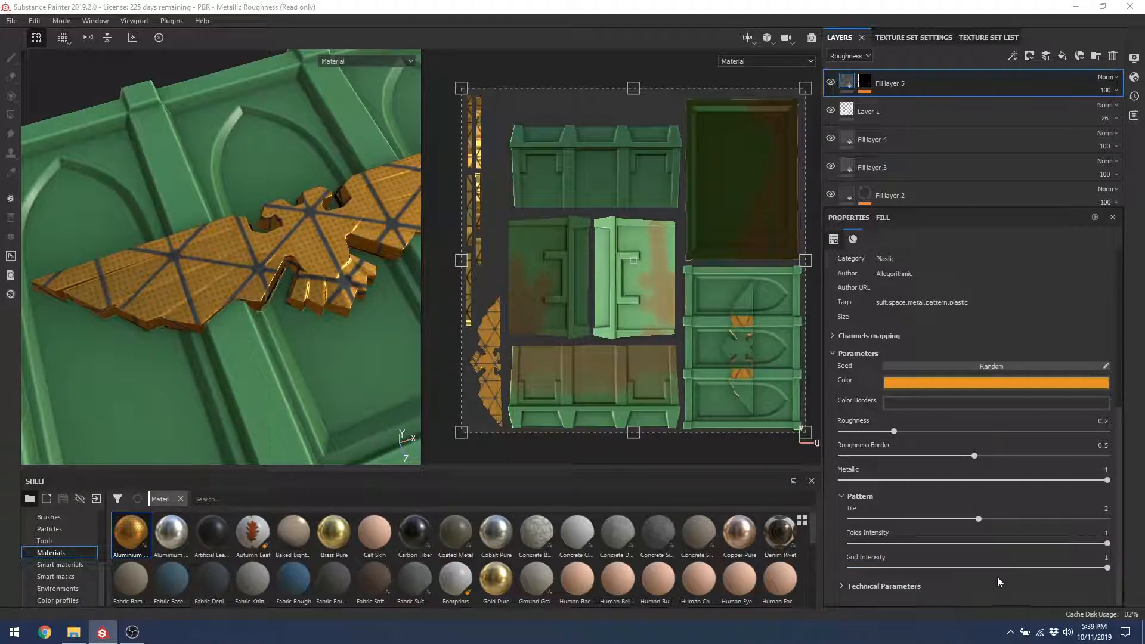
{"action": "left_click_drag", "start_coordinate": [988, 570], "coordinate": [1114, 571]}
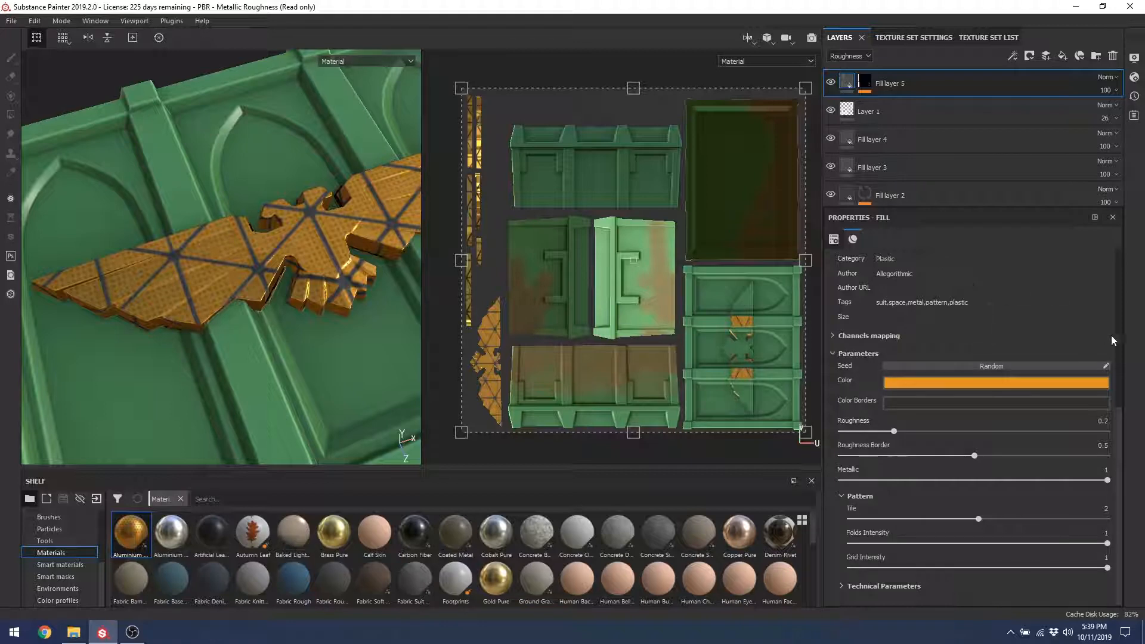
{"action": "scroll", "coordinate": [1117, 429], "scroll_direction": "up", "scroll_amount": 5}
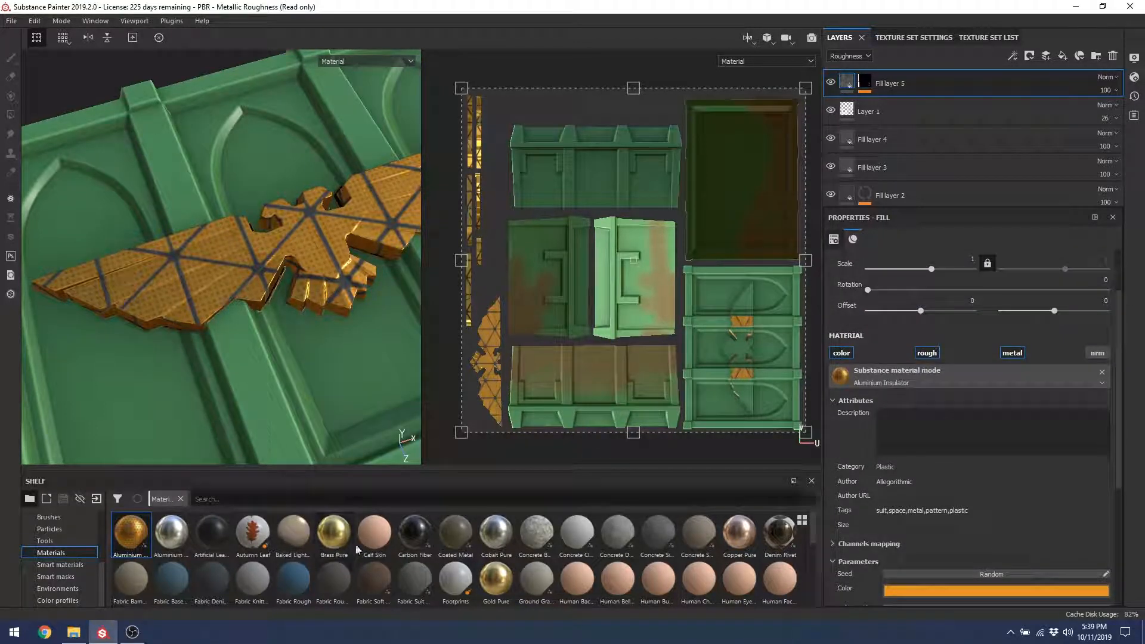
{"action": "left_click", "coordinate": [1102, 373]}
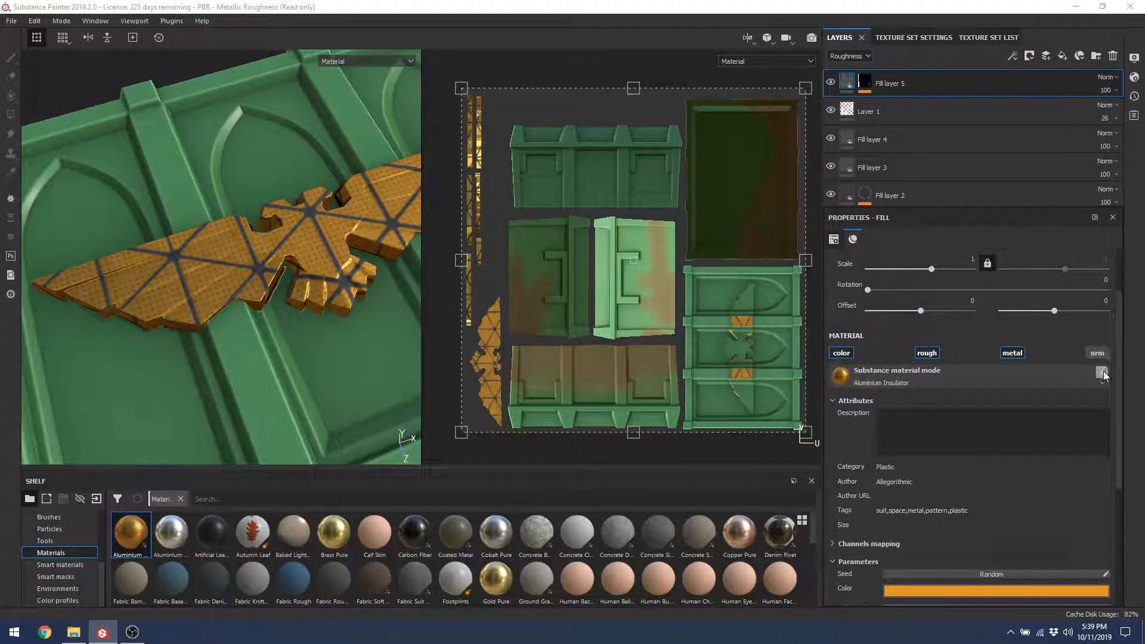
Step: Set the emblem fill's material to Brass Pure and view the gold eagle from another angle
{"action": "left_click", "coordinate": [1005, 380]}
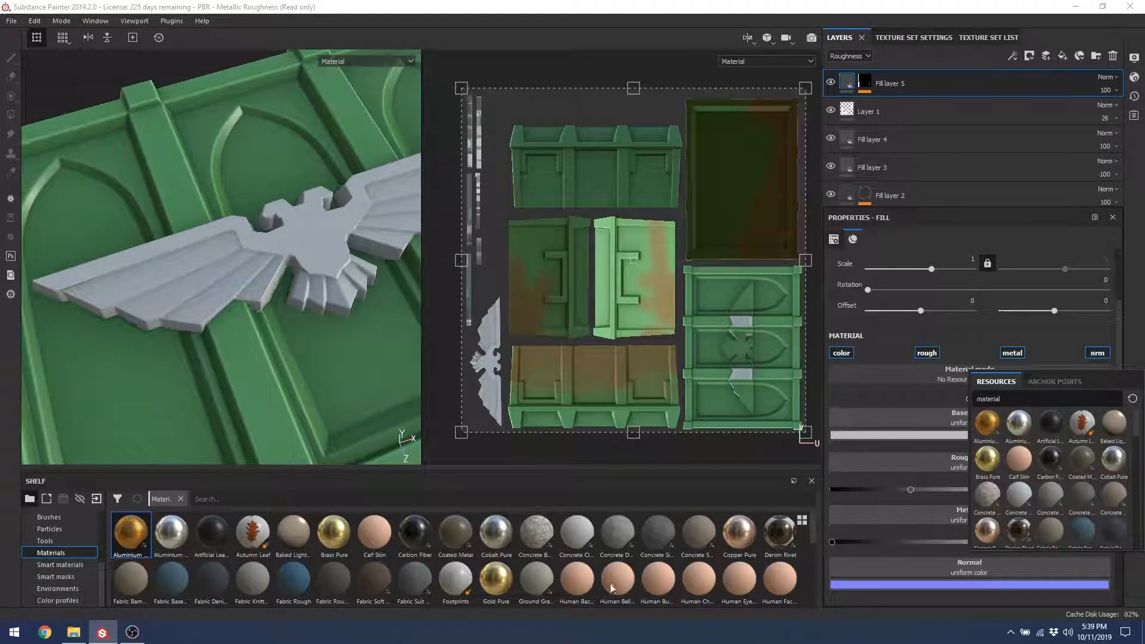
{"action": "left_click", "coordinate": [990, 474]}
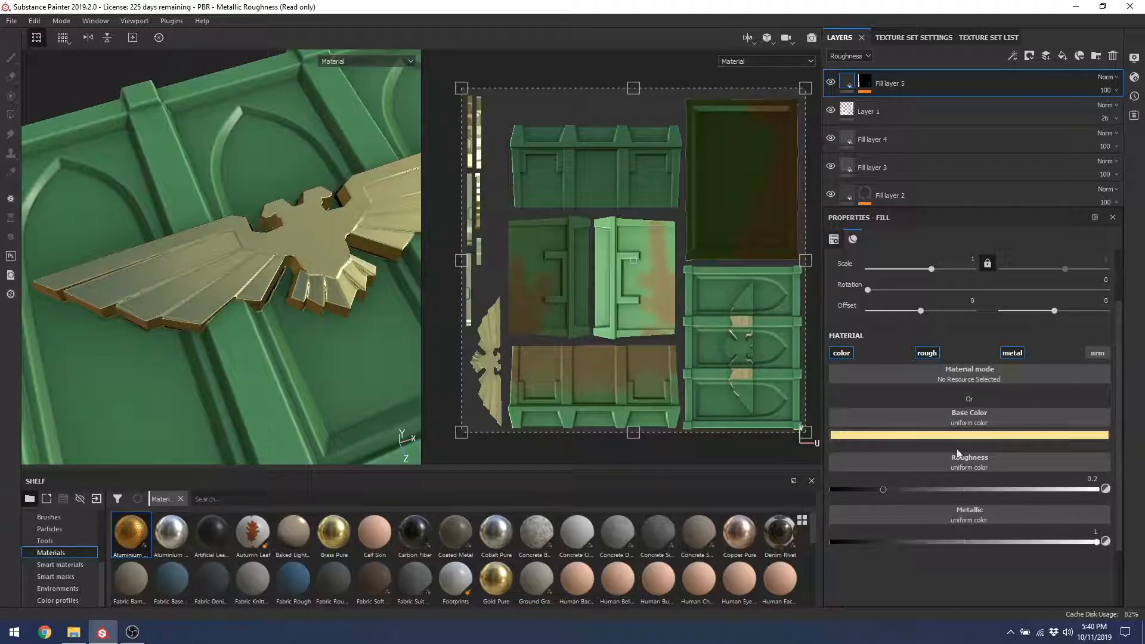
{"action": "left_click_drag", "start_coordinate": [220, 324], "coordinate": [243, 331], "text": "alt"}
{"action": "scroll", "coordinate": [257, 264], "scroll_direction": "up", "scroll_amount": 2}
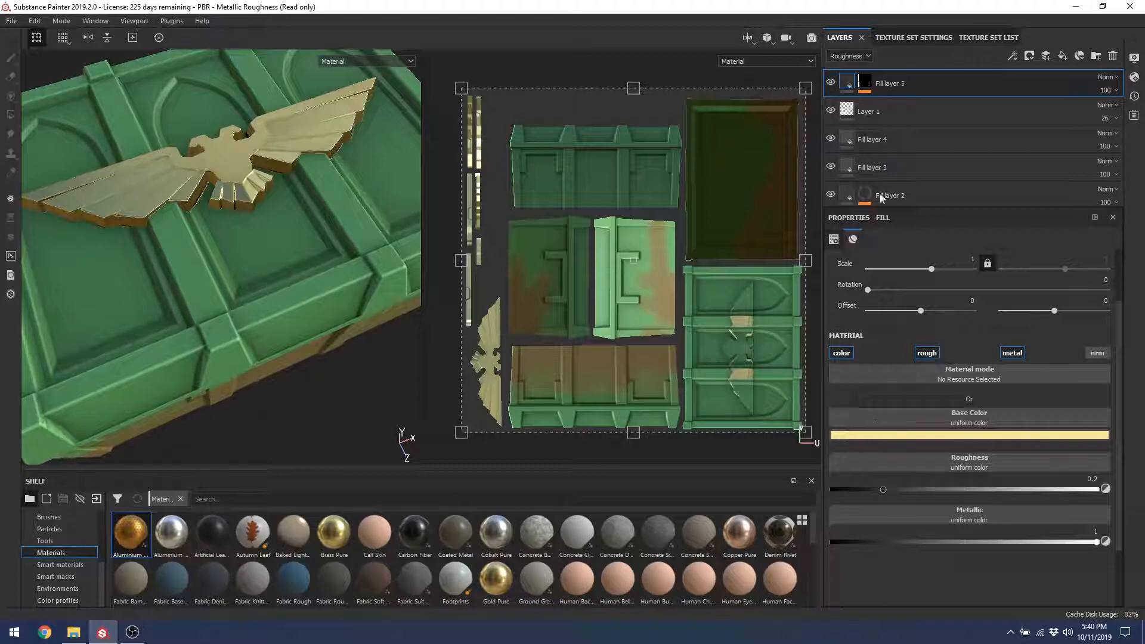
Step: Add Fill layer 6, mask it to the crate body's red ID colour, and apply Carbon Fiber
{"action": "left_click", "coordinate": [1062, 57]}
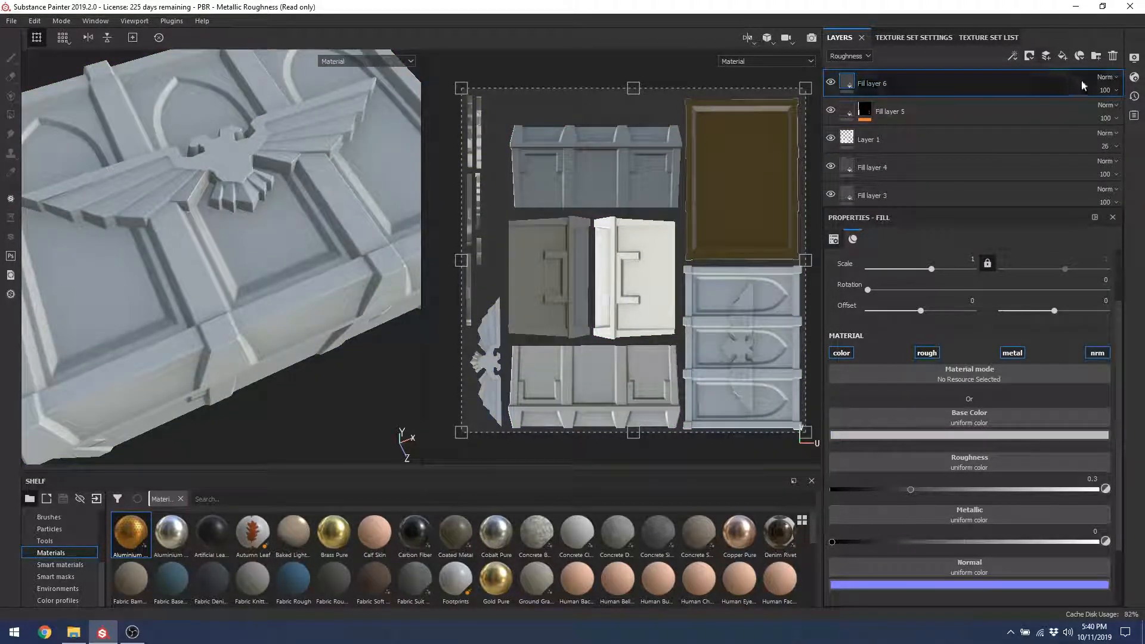
{"action": "left_click", "coordinate": [1030, 55]}
{"action": "left_click", "coordinate": [1073, 108]}
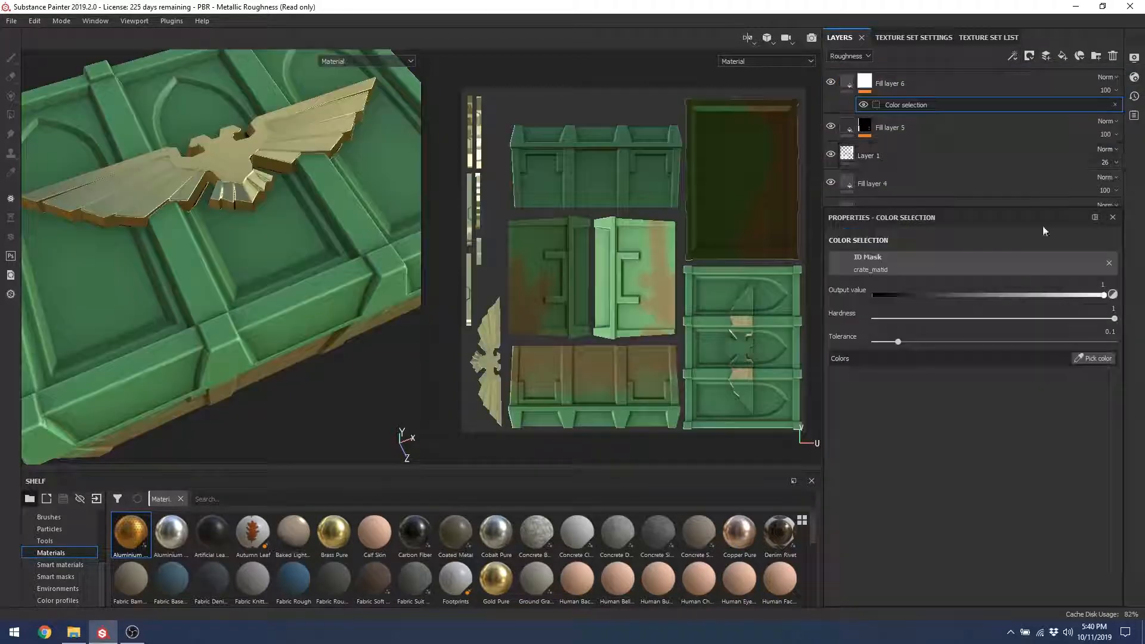
{"action": "left_click", "coordinate": [1089, 358]}
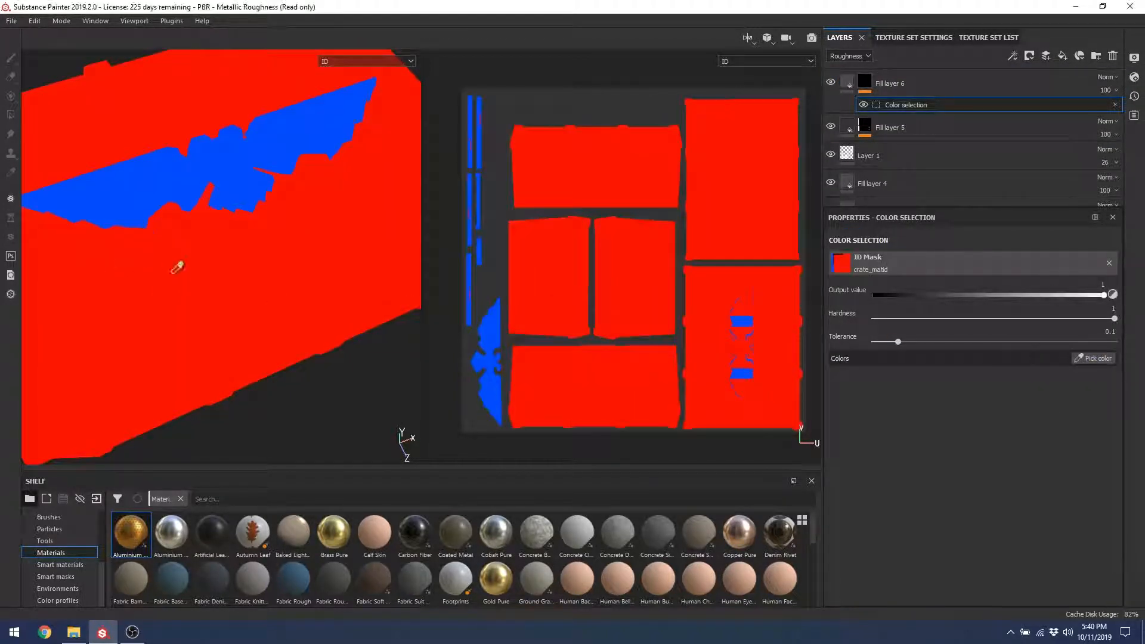
{"action": "left_click", "coordinate": [177, 265]}
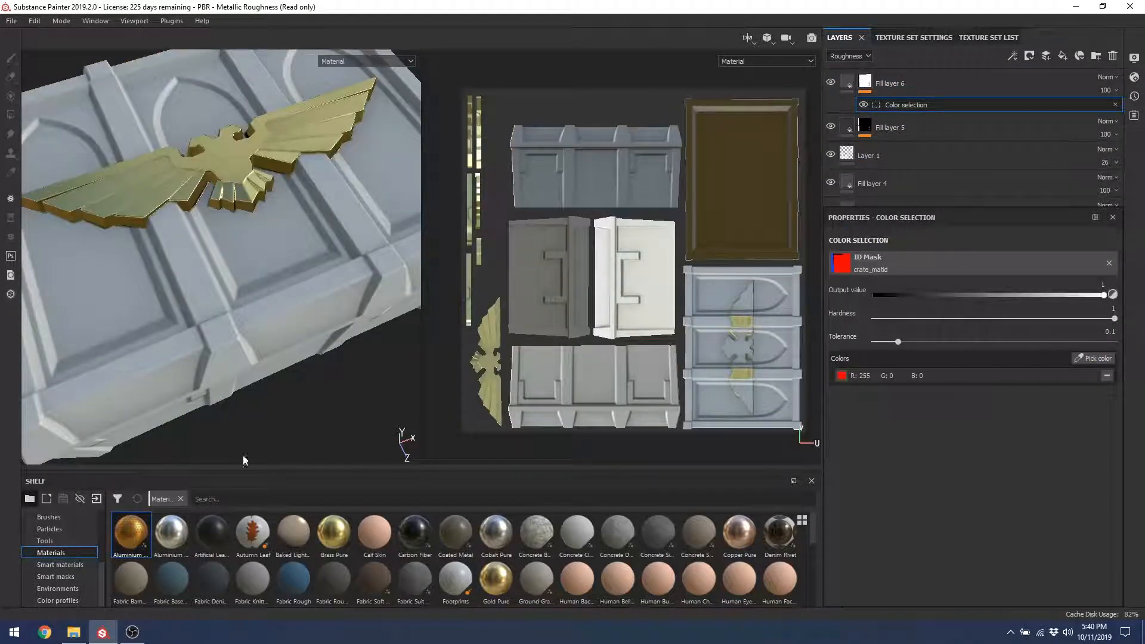
{"action": "left_click", "coordinate": [847, 82]}
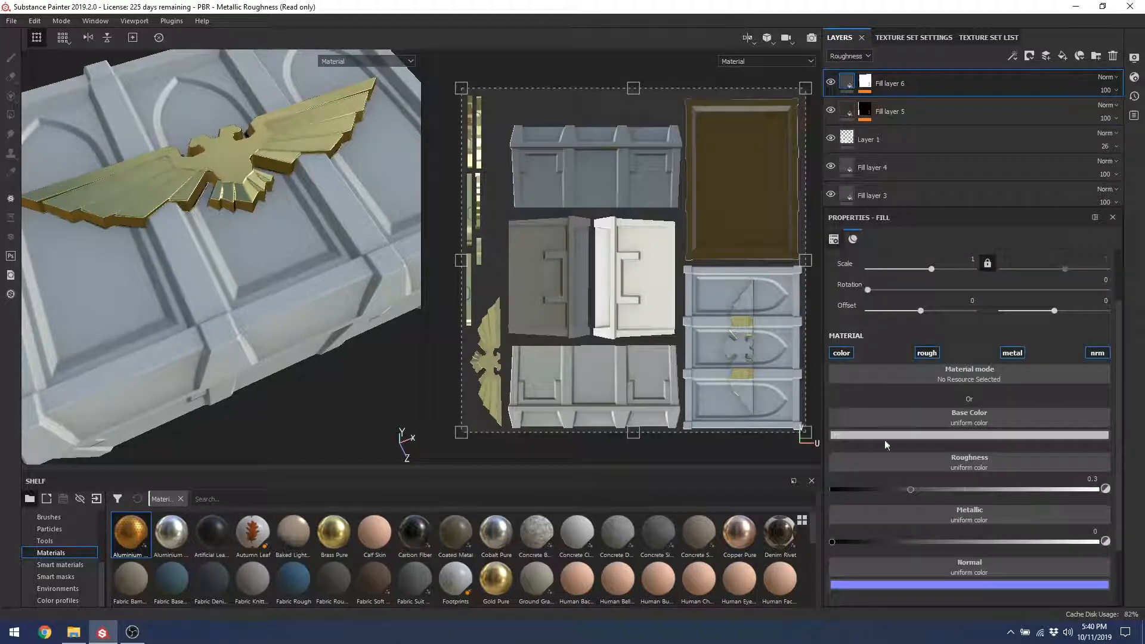
{"action": "left_click", "coordinate": [967, 373]}
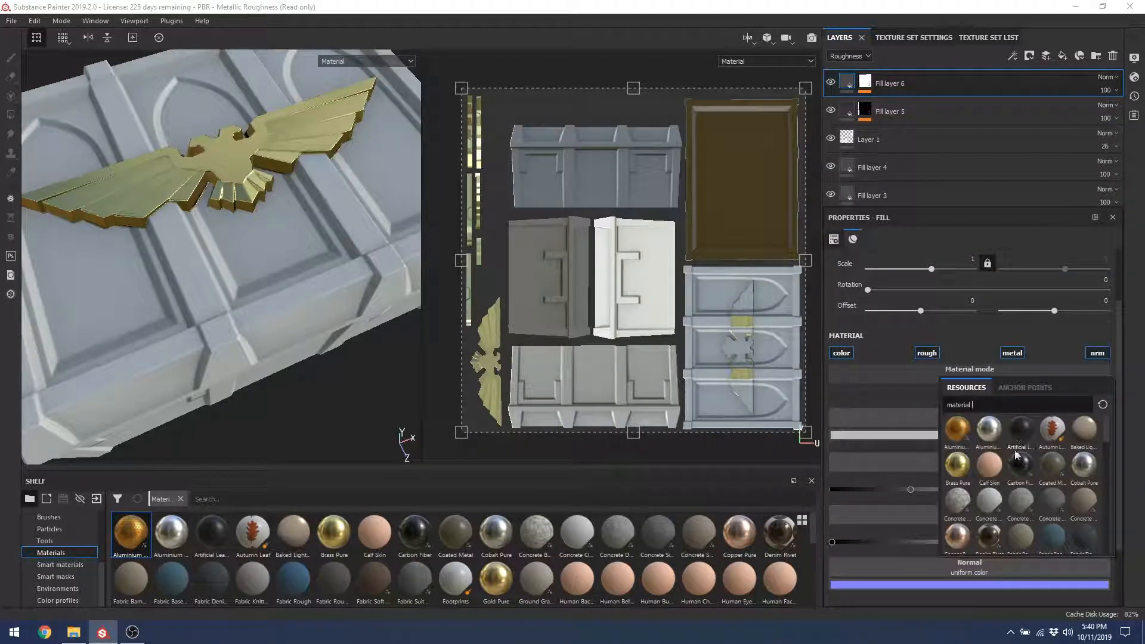
{"action": "left_click", "coordinate": [1020, 465]}
Step: Inspect the carbon fiber crate, then raise its weave pattern tile to 16
{"action": "left_click_drag", "start_coordinate": [255, 350], "coordinate": [442, 340], "text": "alt"}
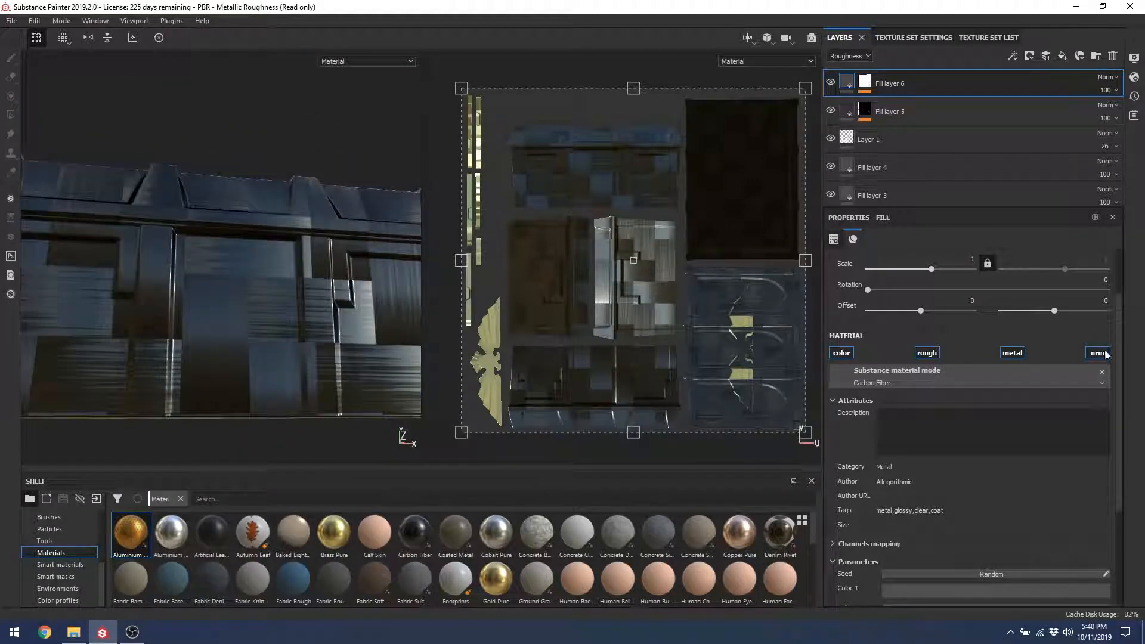
{"action": "scroll", "coordinate": [956, 559], "scroll_direction": "down", "scroll_amount": 4}
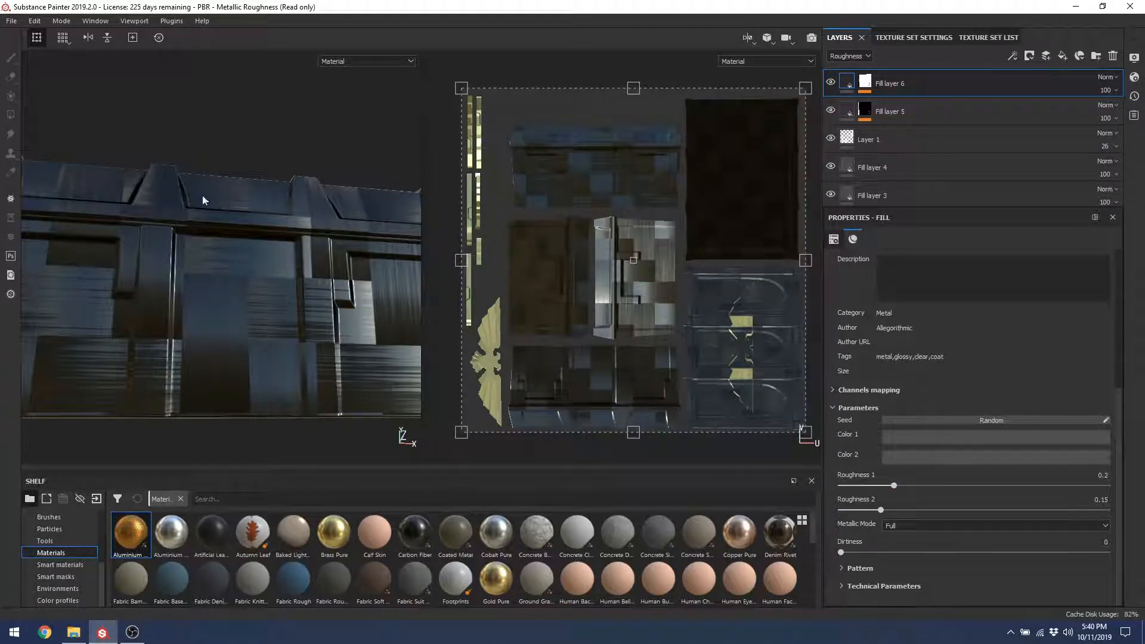
{"action": "left_click_drag", "start_coordinate": [203, 200], "coordinate": [298, 284], "text": "alt"}
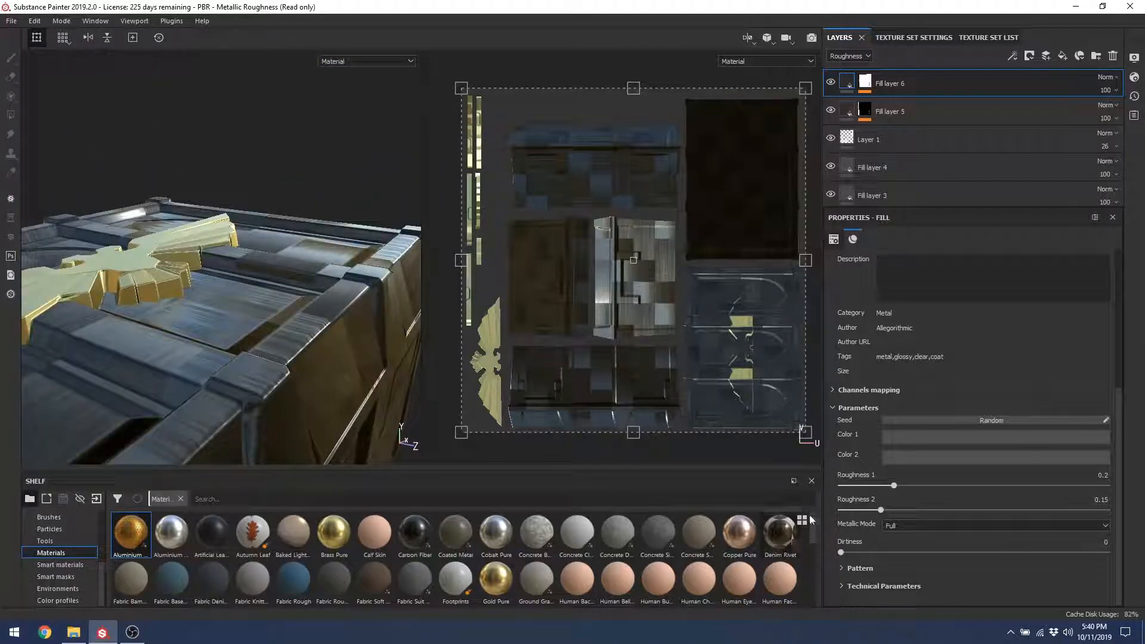
{"action": "scroll", "coordinate": [811, 522], "scroll_direction": "down", "scroll_amount": 5}
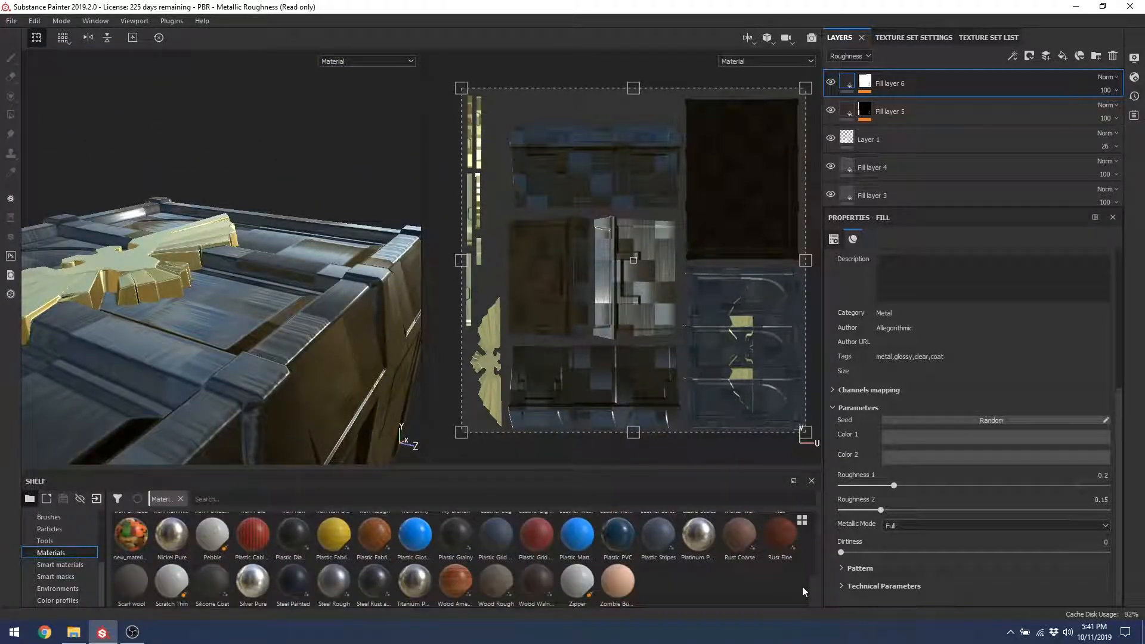
{"action": "scroll", "coordinate": [814, 546], "scroll_direction": "up", "scroll_amount": 5}
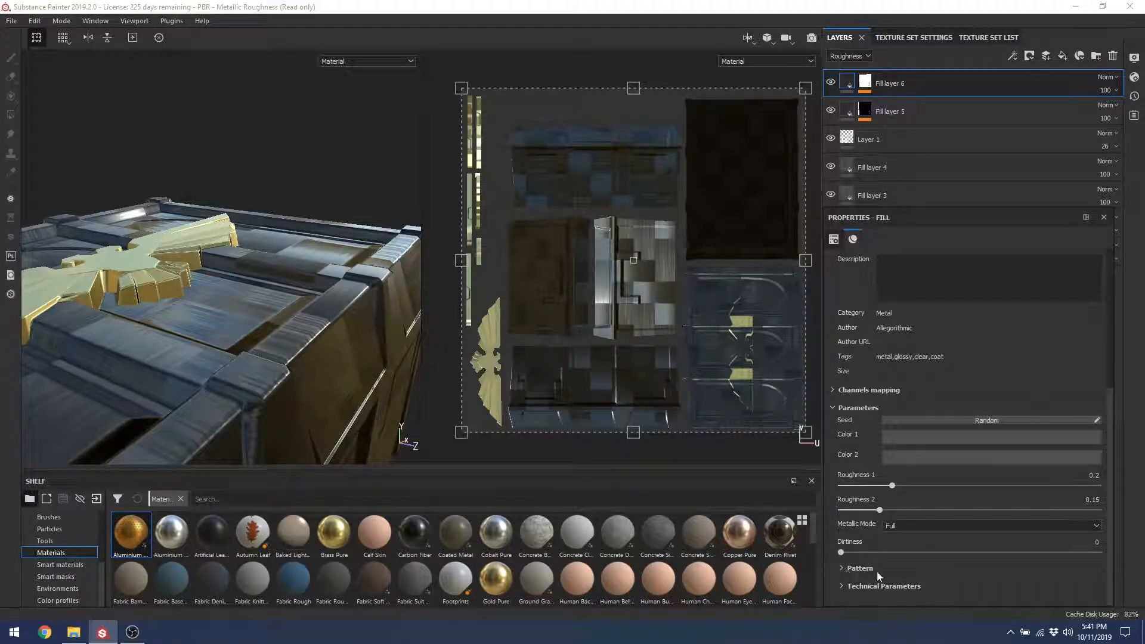
{"action": "left_click", "coordinate": [842, 568]}
{"action": "left_click_drag", "start_coordinate": [848, 591], "coordinate": [1099, 590]}
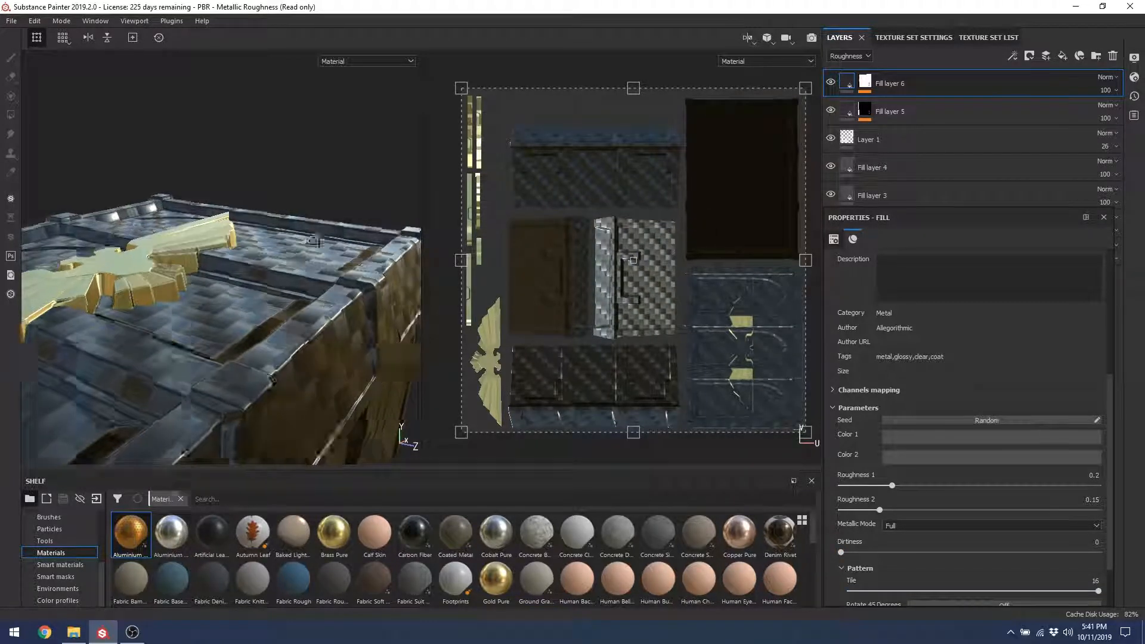
Step: Orbit to check the denser weave, then move Fill layer 5 above Fill layer 6
{"action": "left_click_drag", "start_coordinate": [316, 241], "coordinate": [214, 312], "text": "alt"}
{"action": "middle_click_drag", "start_coordinate": [146, 239], "coordinate": [274, 274], "text": "alt"}
{"action": "left_click_drag", "start_coordinate": [273, 274], "coordinate": [329, 212], "text": "alt"}
{"action": "left_click_drag", "start_coordinate": [205, 241], "coordinate": [275, 334], "text": "alt"}
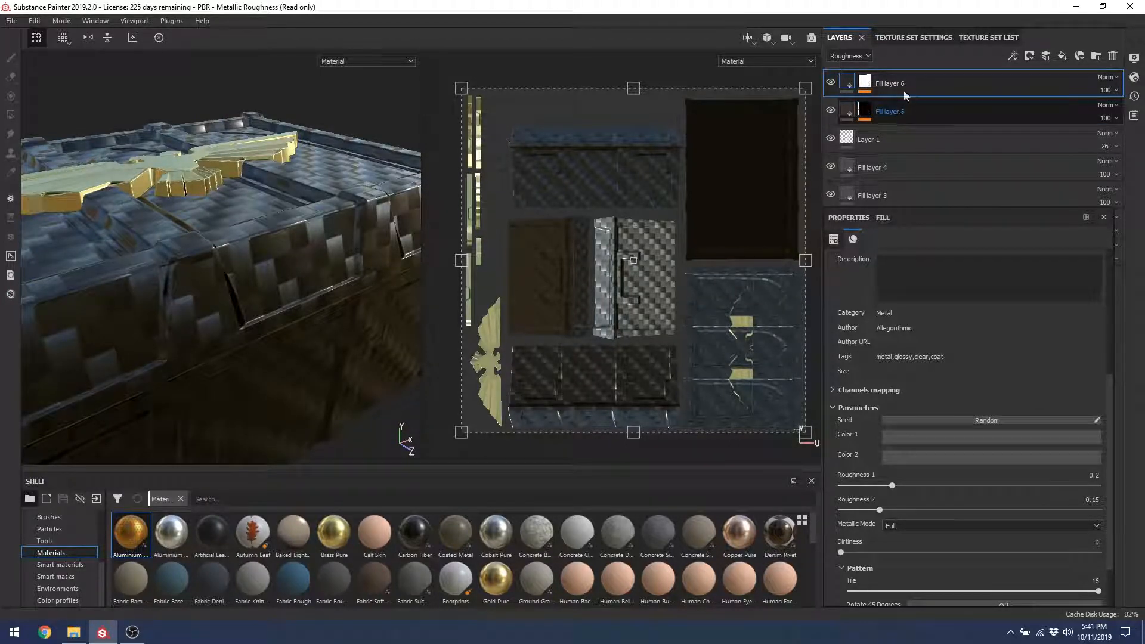
{"action": "left_click_drag", "start_coordinate": [892, 112], "coordinate": [861, 86]}
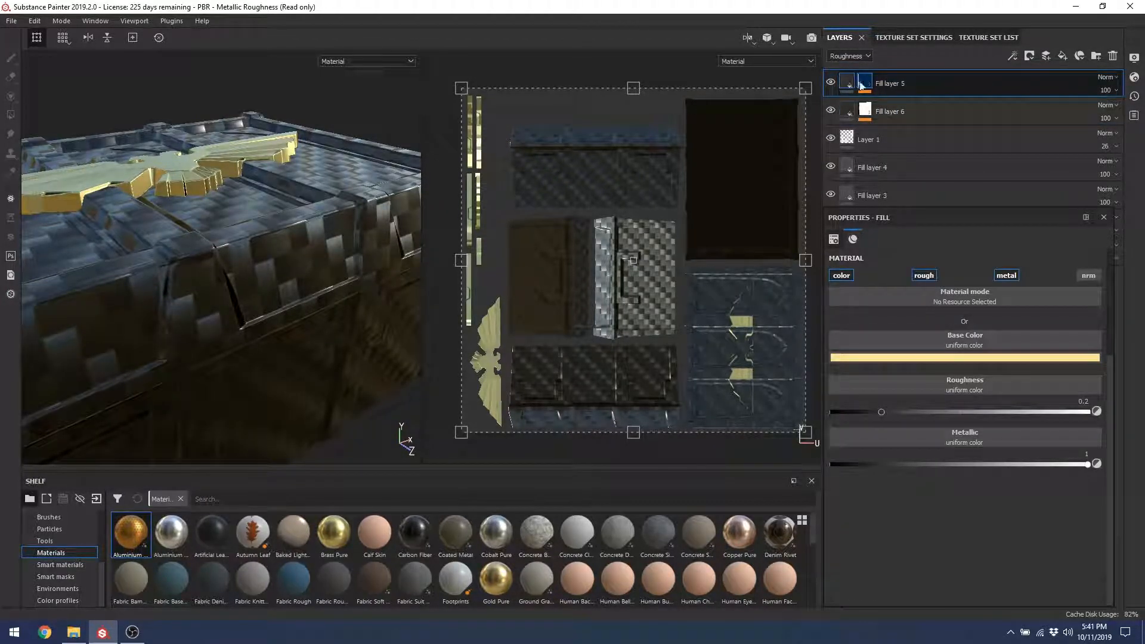
Step: Select Fill layer 5's mask and orbit around the crate to check the gold coverage
{"action": "left_click", "coordinate": [869, 89]}
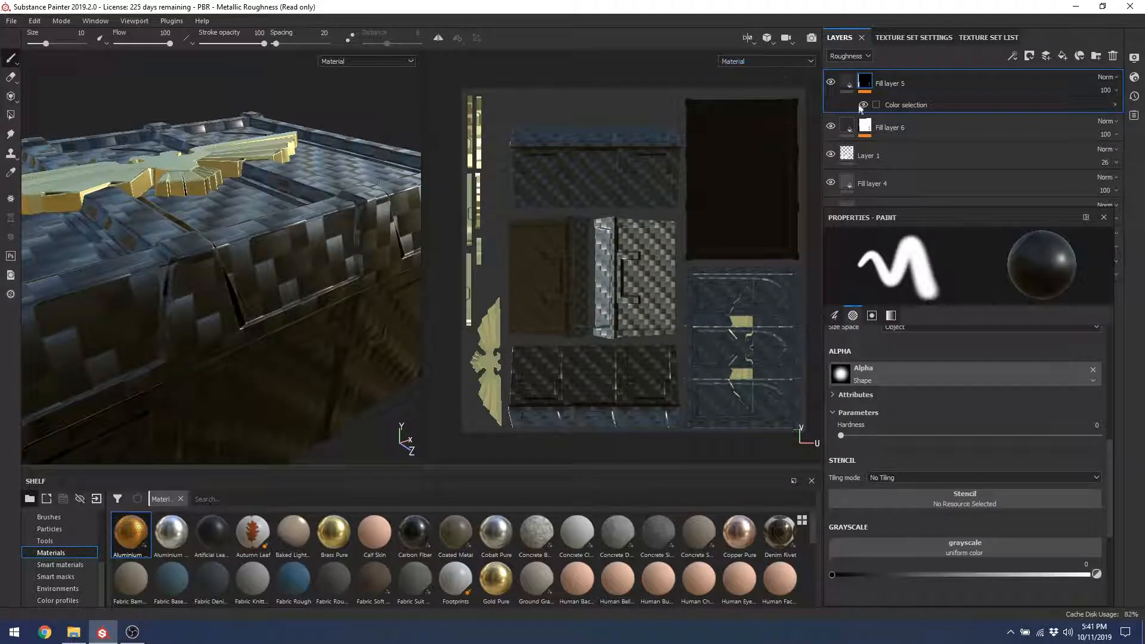
{"action": "left_click_drag", "start_coordinate": [205, 205], "coordinate": [226, 279], "text": "alt"}
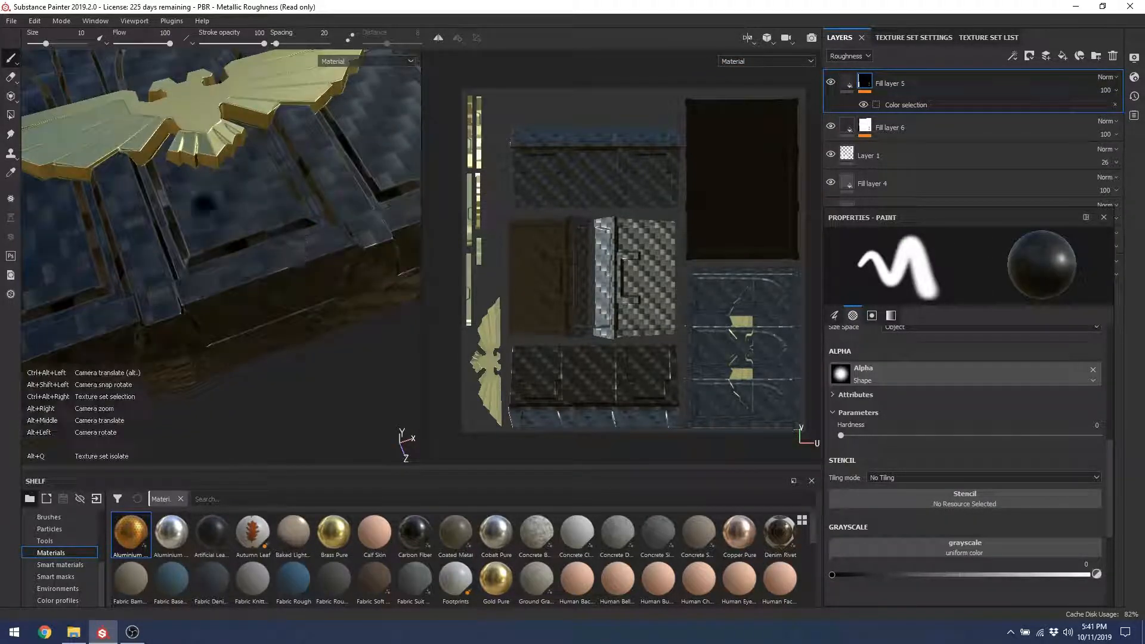
{"action": "mouse_move", "coordinate": [205, 204]}
{"action": "left_mouse_down", "text": "alt"}
{"action": "mouse_move", "coordinate": [245, 251]}
{"action": "mouse_move", "coordinate": [227, 239]}
{"action": "mouse_move", "coordinate": [283, 237]}
{"action": "left_mouse_up", "text": "alt"}
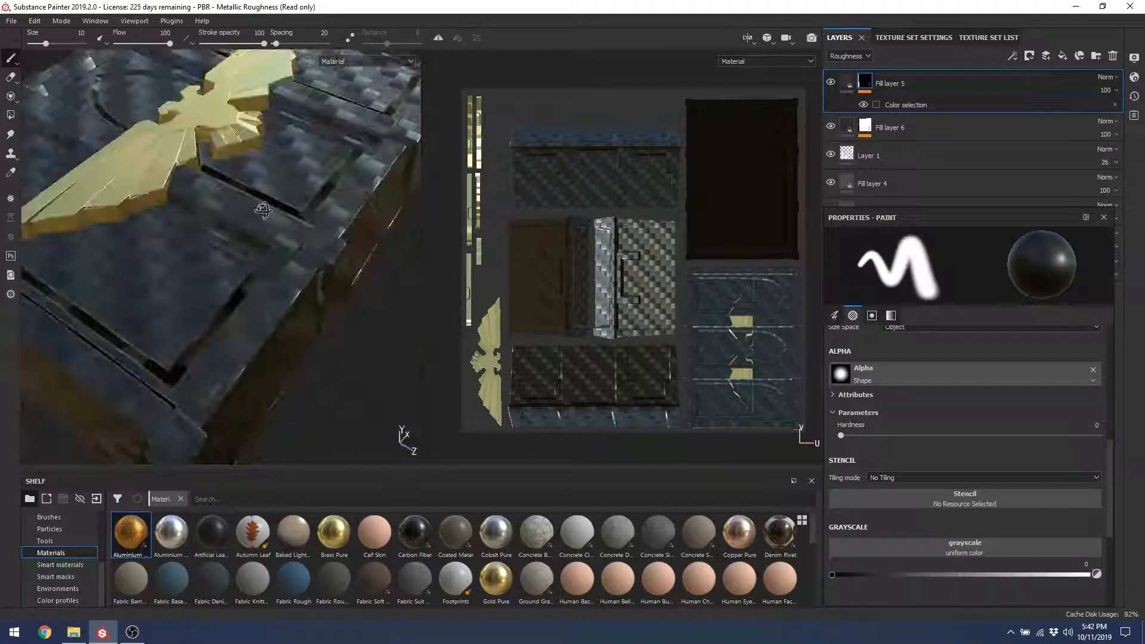
{"action": "left_click_drag", "start_coordinate": [317, 295], "coordinate": [253, 274], "text": "alt"}
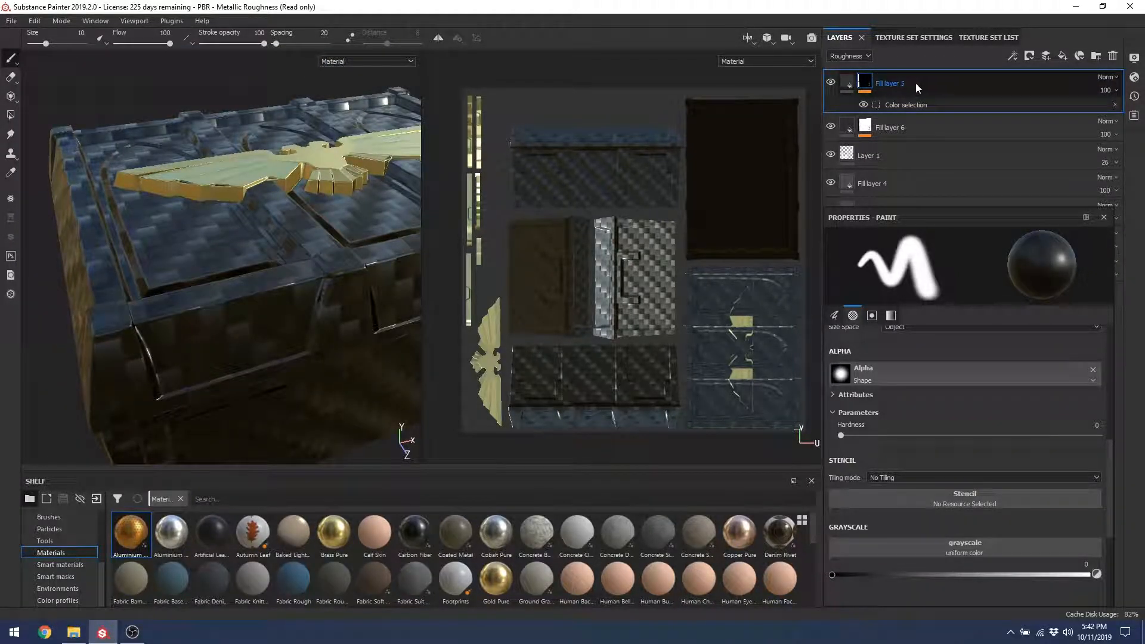
{"action": "left_click", "coordinate": [1029, 55]}
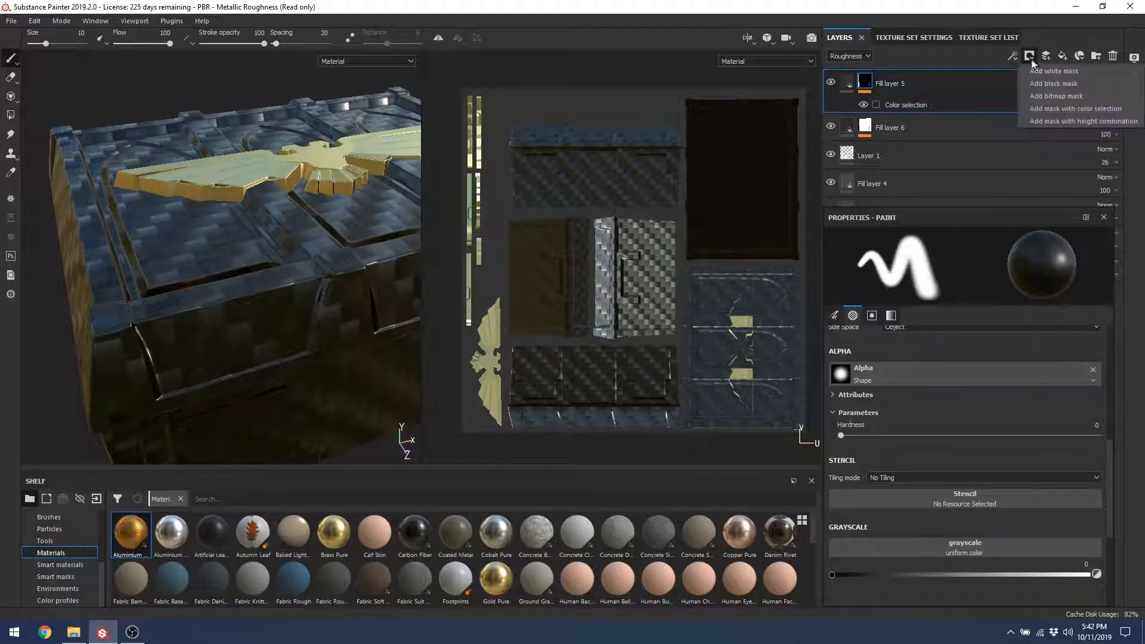
{"action": "left_click", "coordinate": [897, 57]}
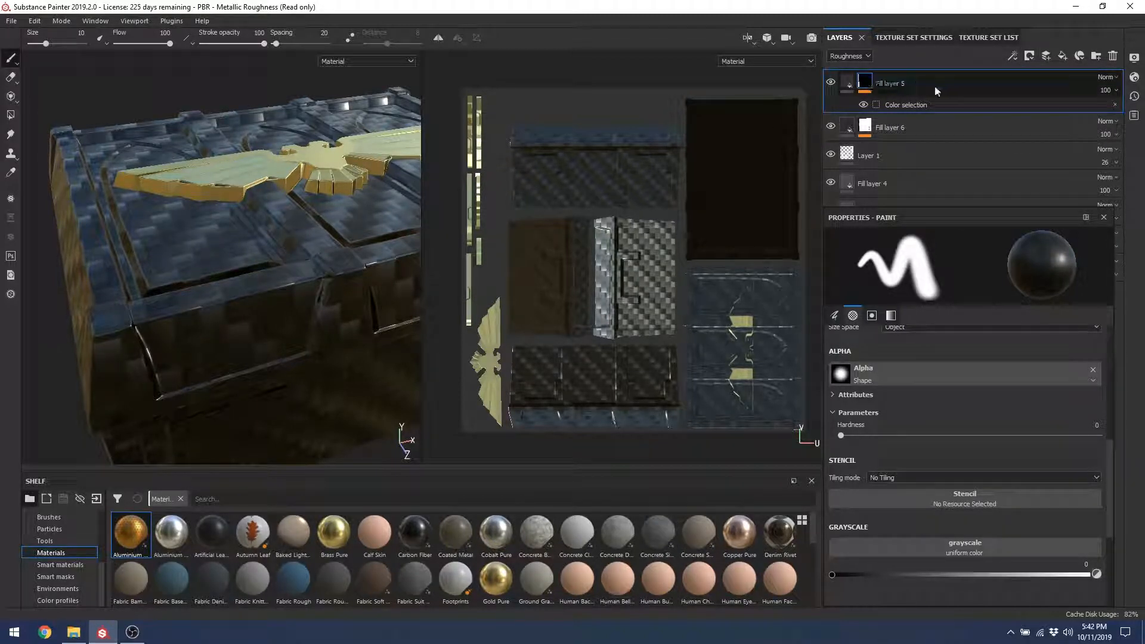
{"action": "left_click", "coordinate": [854, 87]}
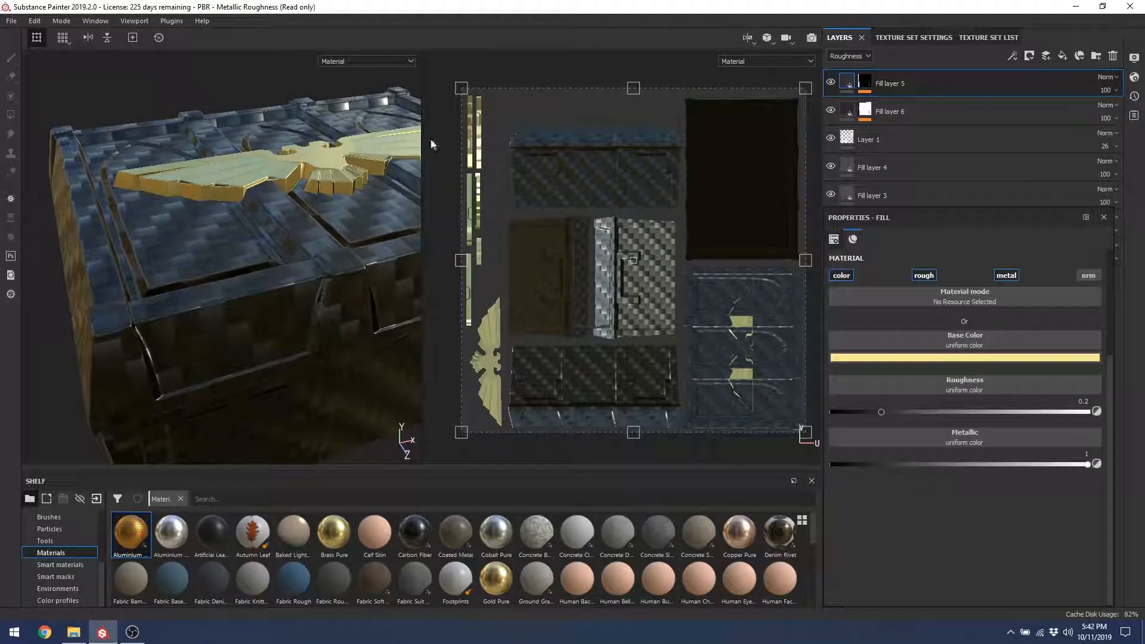
{"action": "left_click", "coordinate": [872, 87]}
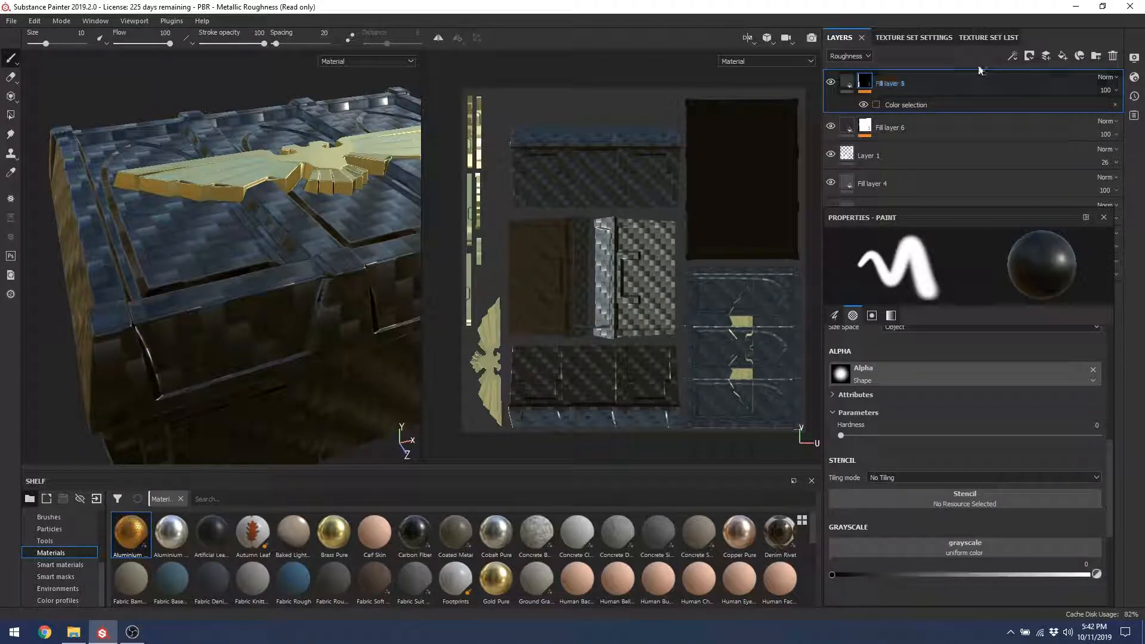
Step: Try a black mask on Fill layer 5, undo it, and open the colour selection settings
{"action": "left_click", "coordinate": [1028, 55]}
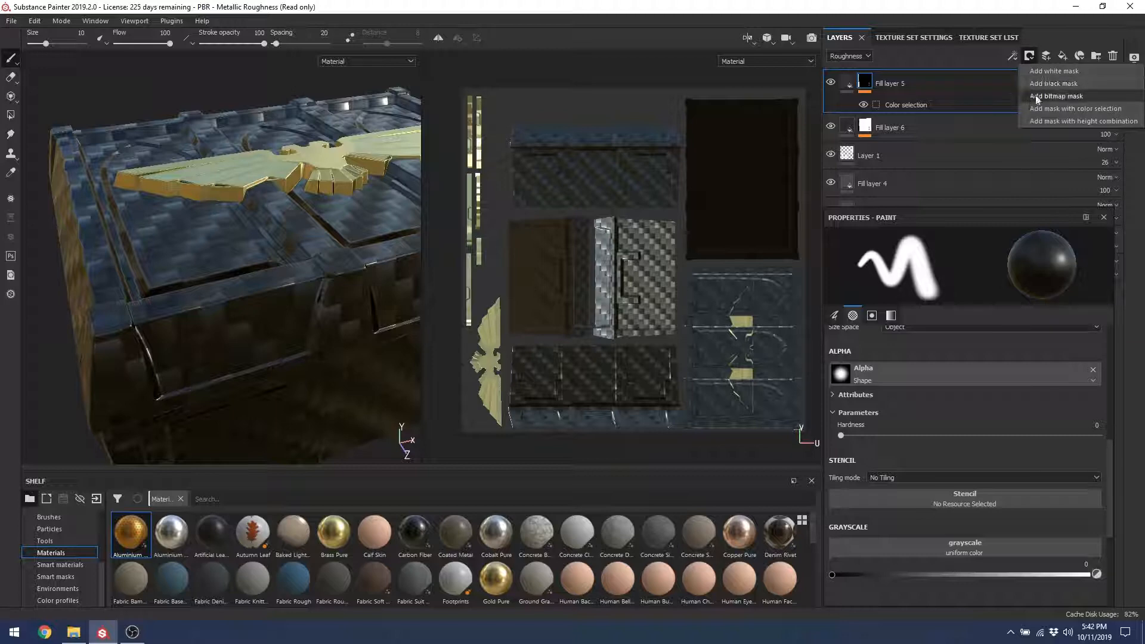
{"action": "left_click", "coordinate": [1052, 87]}
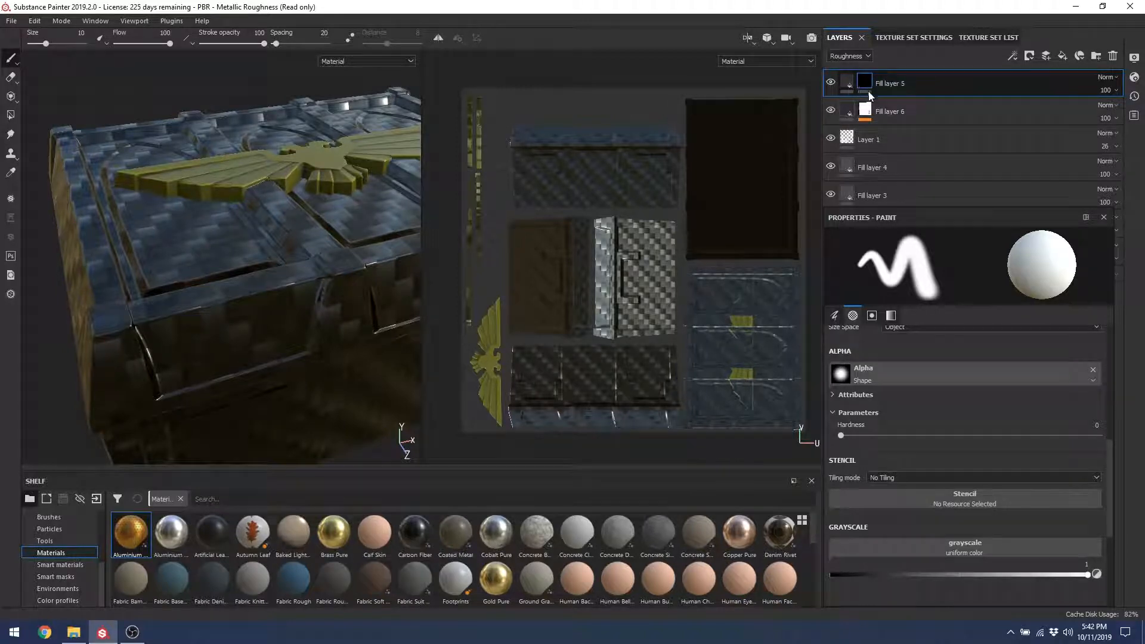
{"action": "key", "text": "ctrl+z"}
{"action": "left_click", "coordinate": [927, 106]}
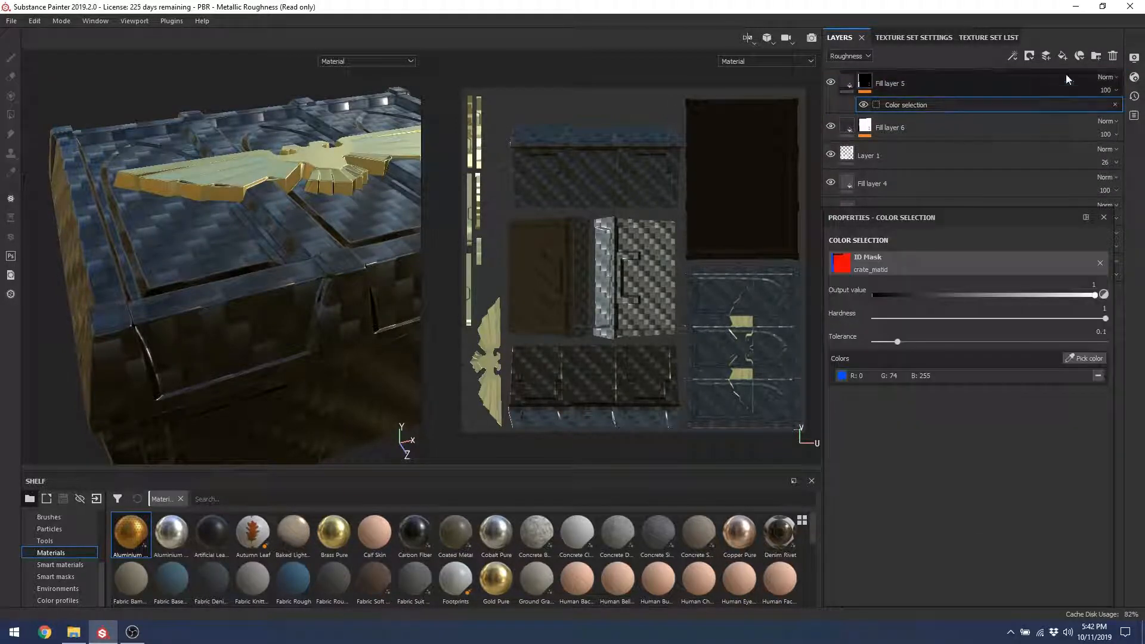
{"action": "left_click", "coordinate": [1034, 60]}
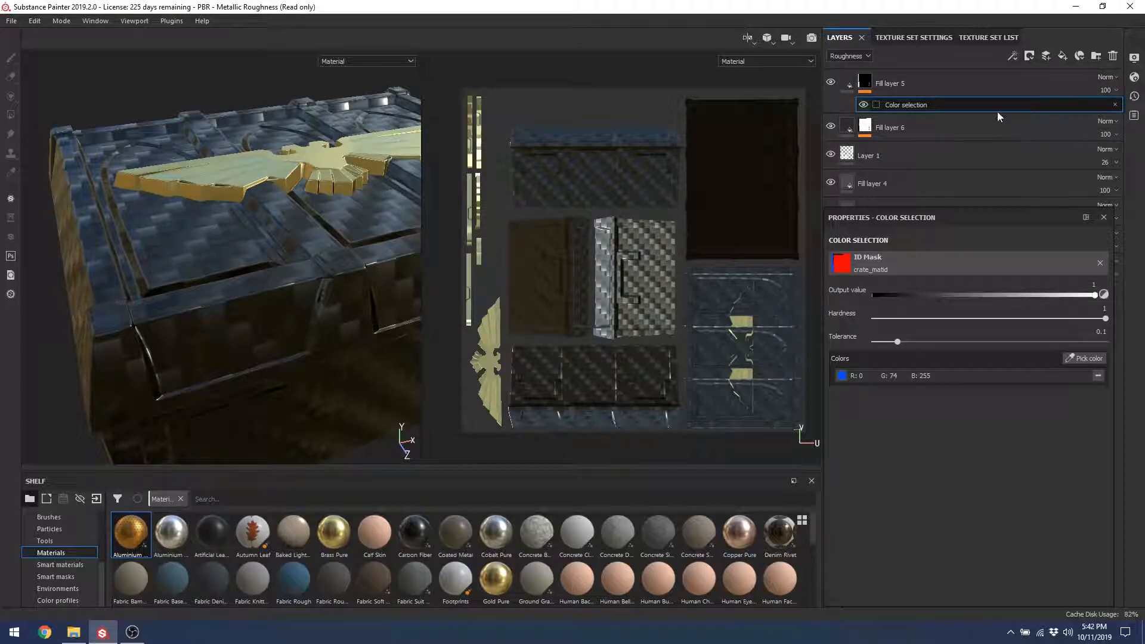
Step: Test adding a generator and a paint effect to the mask, removing both again
{"action": "right_click", "coordinate": [954, 105]}
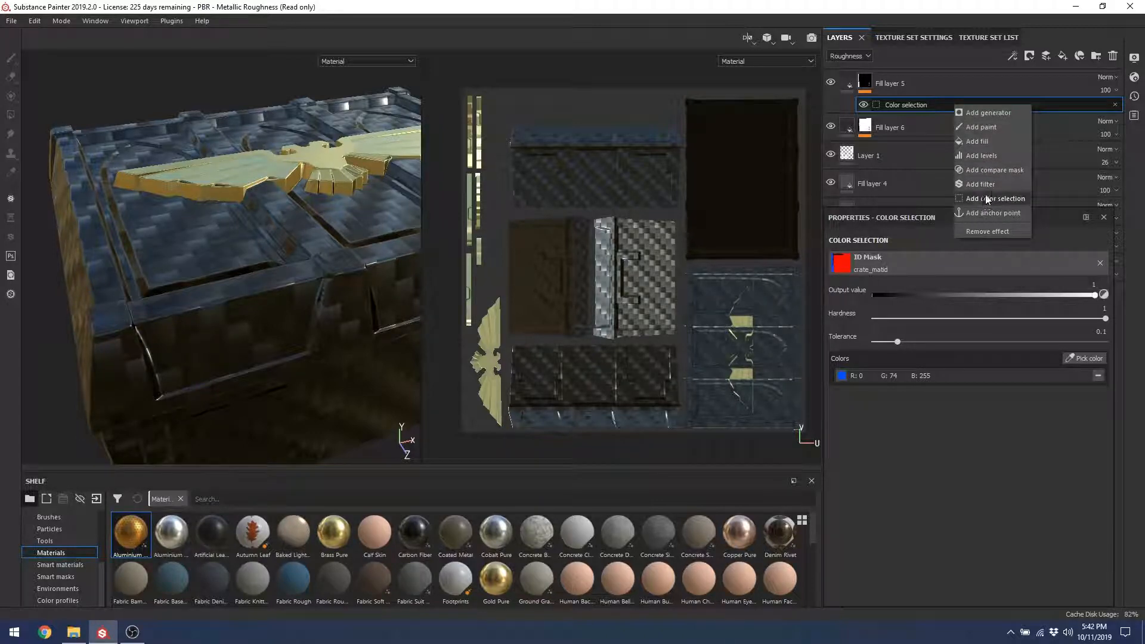
{"action": "left_click", "coordinate": [981, 113]}
{"action": "key", "text": "Delete"}
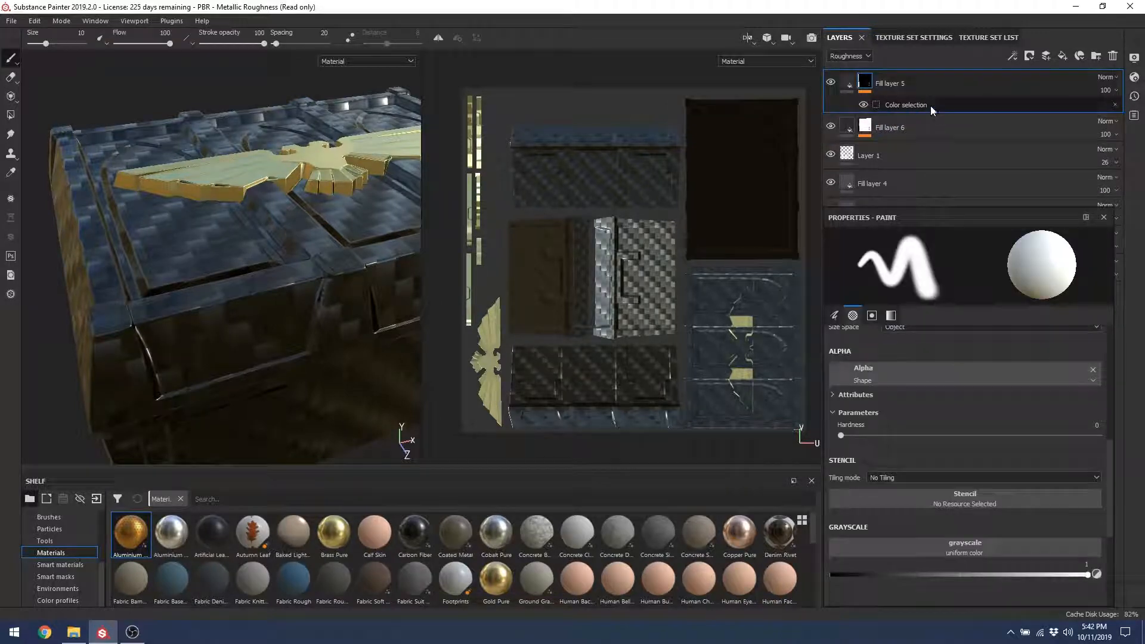
{"action": "right_click", "coordinate": [929, 106]}
{"action": "left_click", "coordinate": [922, 106]}
{"action": "right_click", "coordinate": [926, 105]}
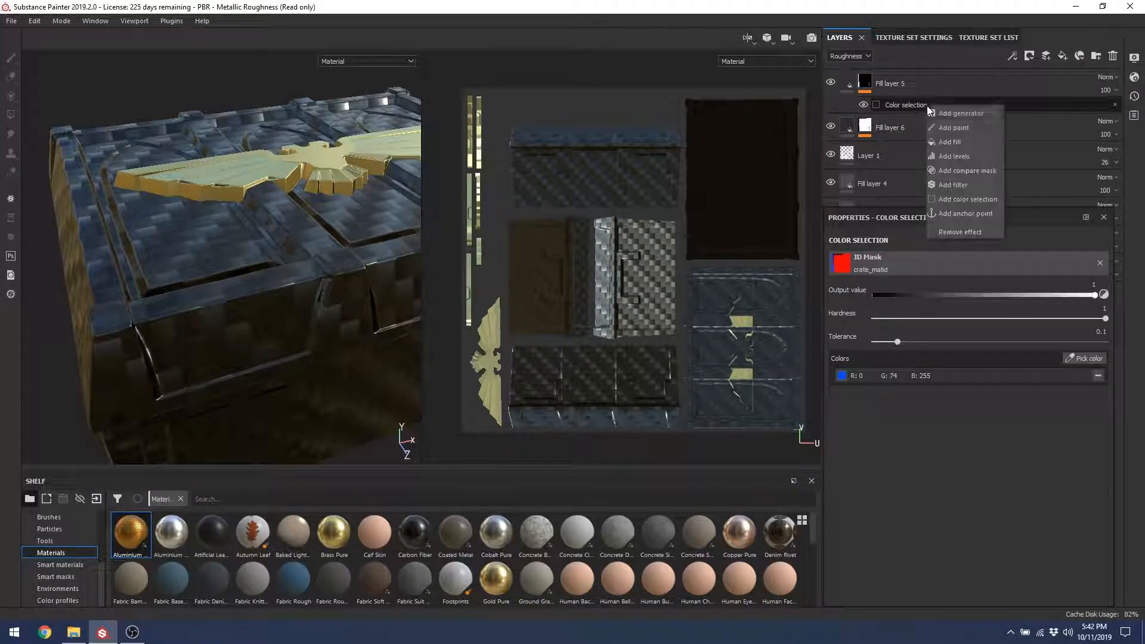
{"action": "left_click", "coordinate": [954, 127]}
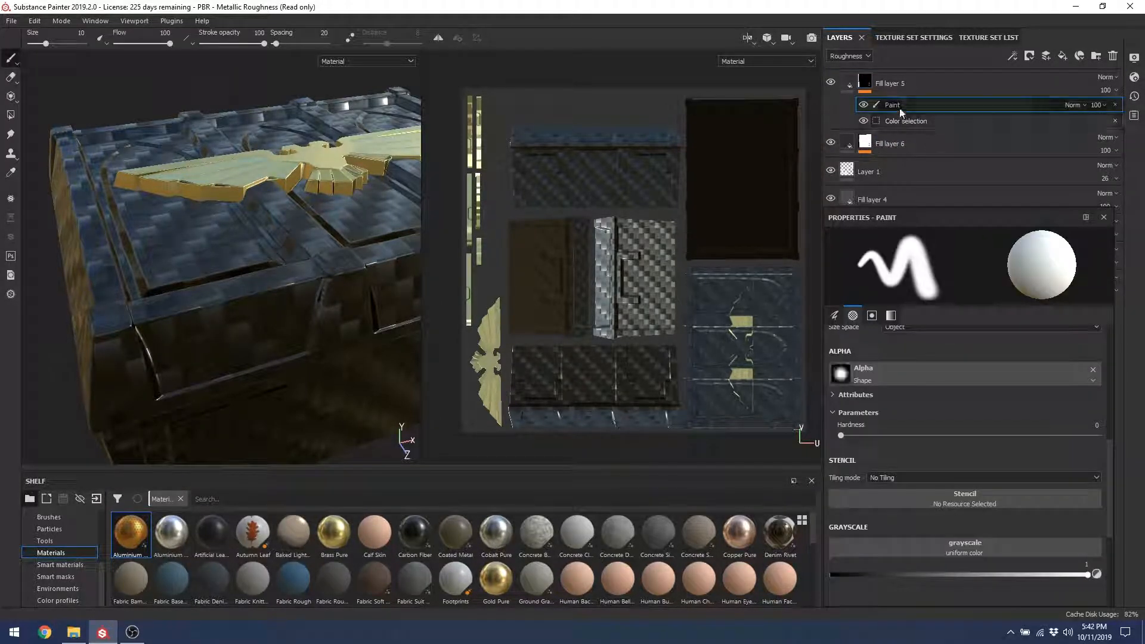
{"action": "left_click", "coordinate": [1115, 104]}
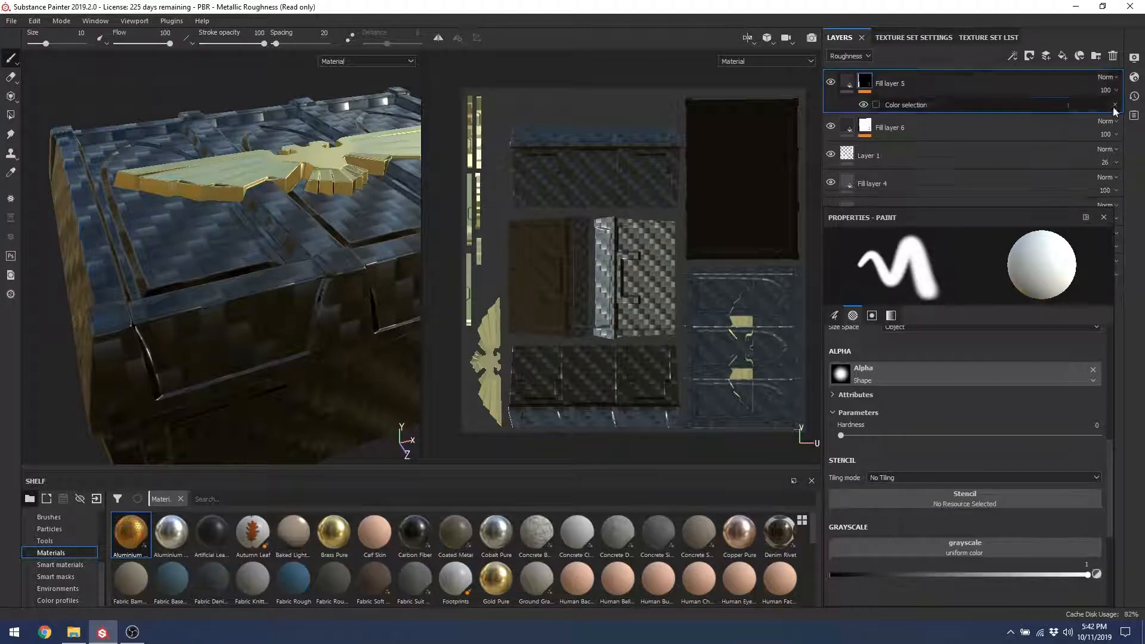
Step: Reset the mask so gold covers the whole crate, then add a colour-selection mask
{"action": "left_click", "coordinate": [1030, 55]}
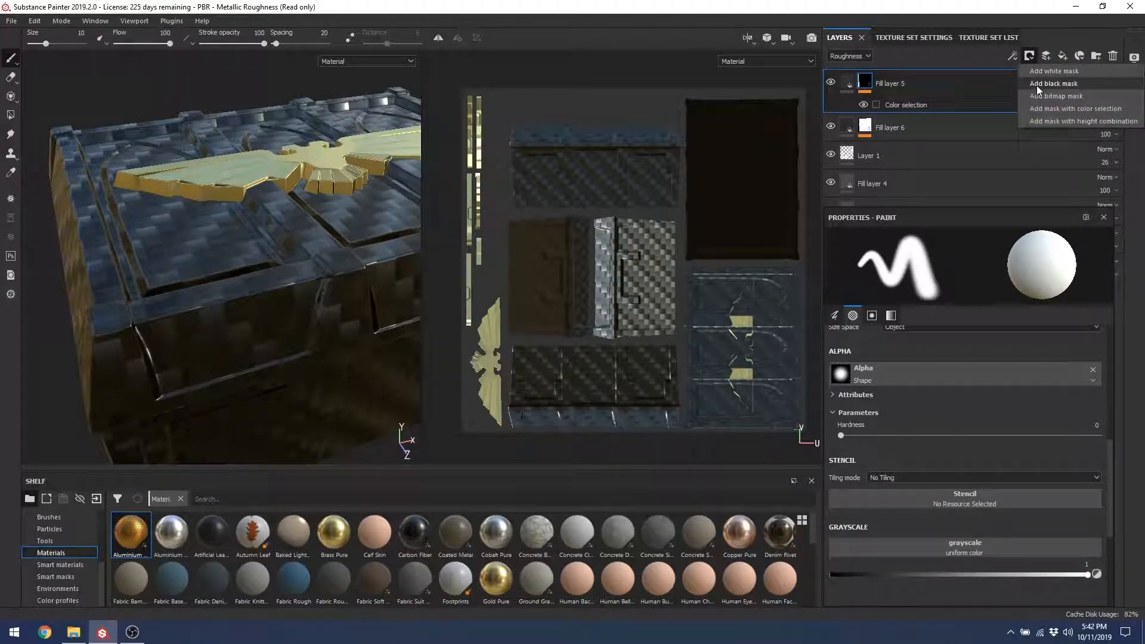
{"action": "left_click", "coordinate": [1042, 70]}
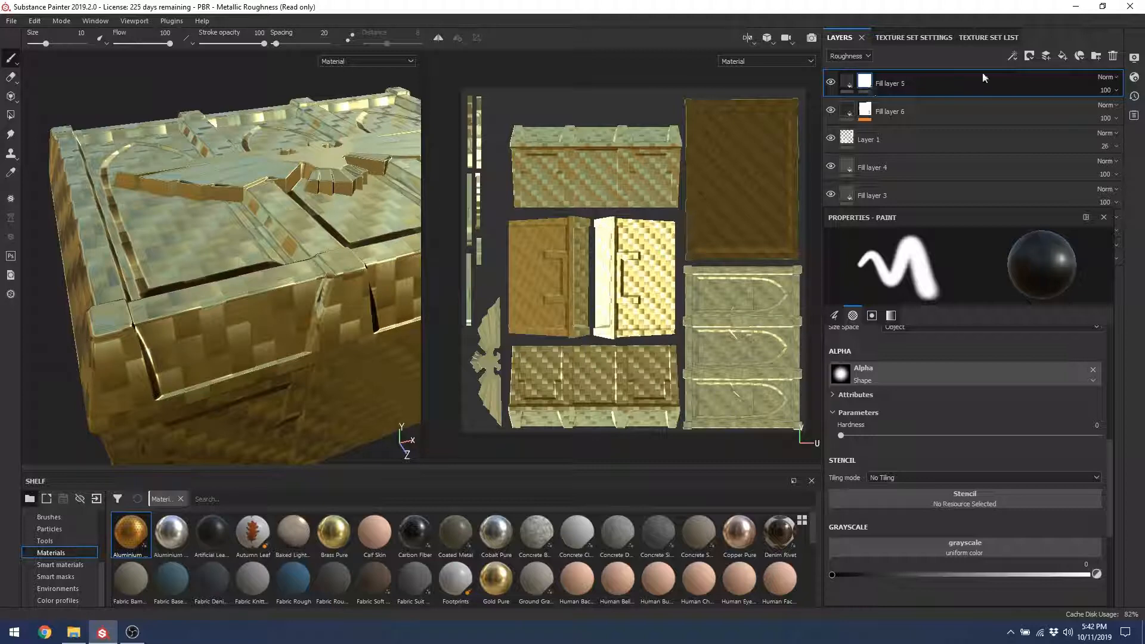
{"action": "left_click", "coordinate": [1030, 55]}
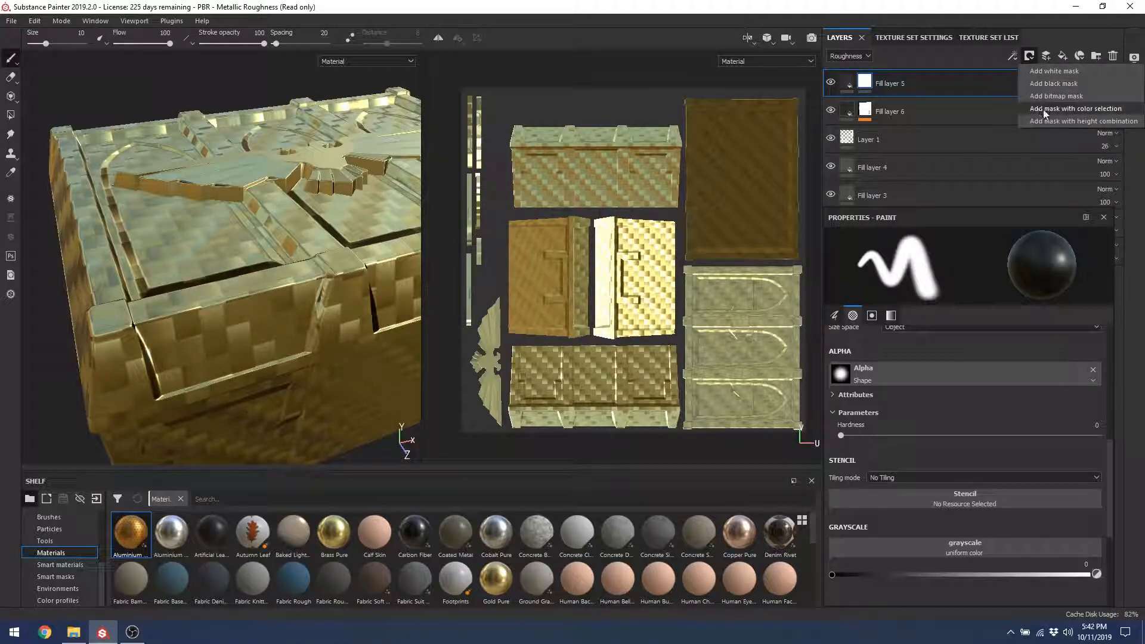
{"action": "left_click", "coordinate": [1044, 108]}
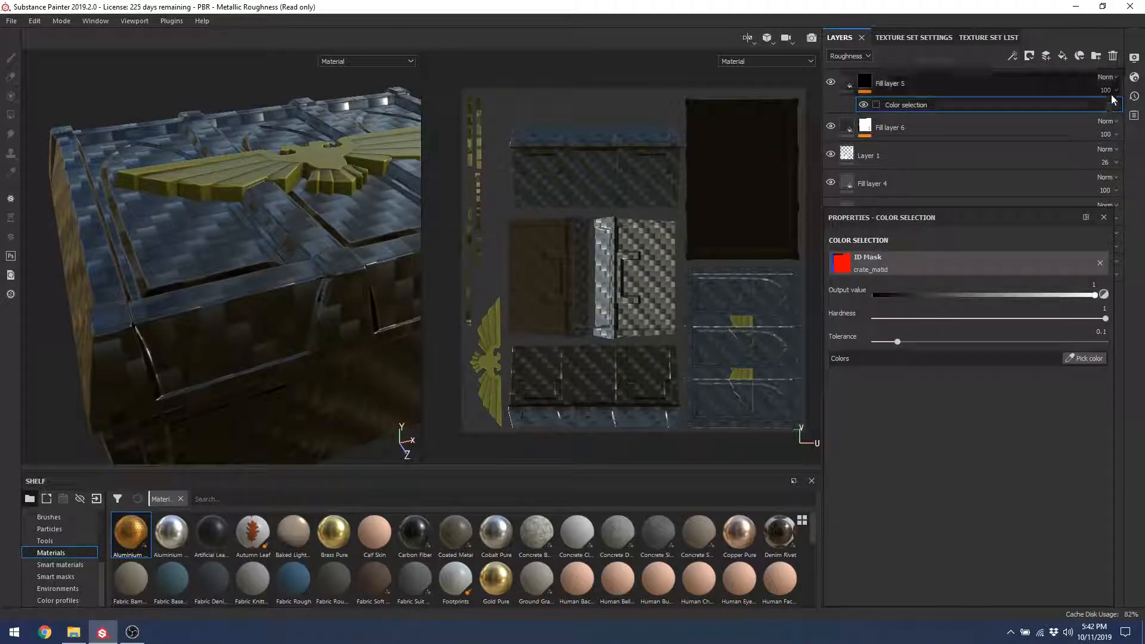
{"action": "right_click", "coordinate": [922, 107]}
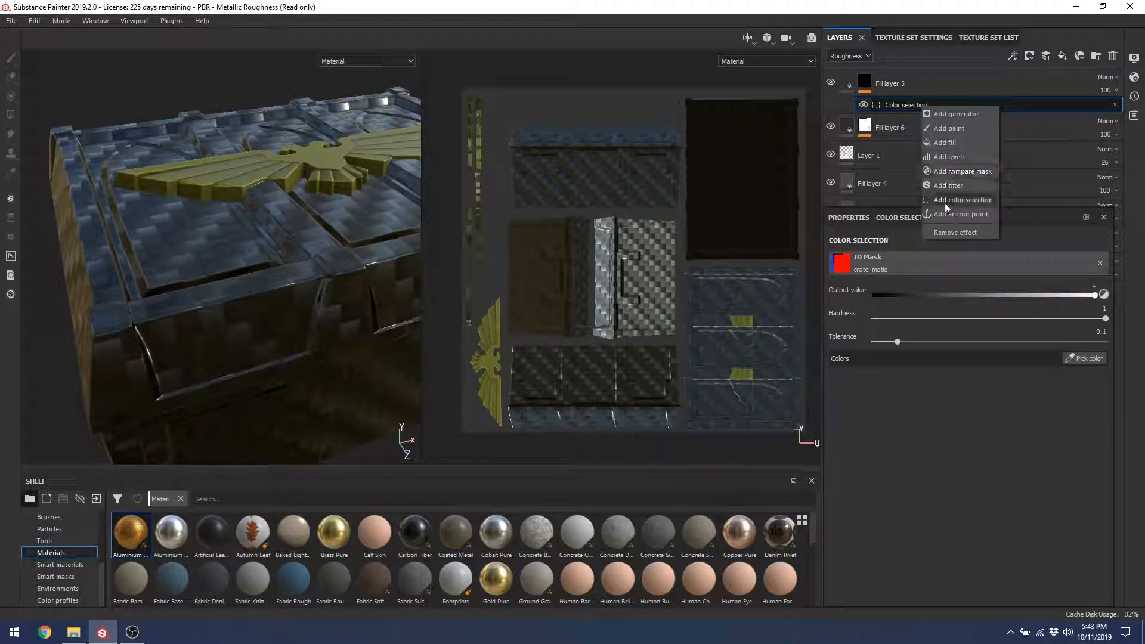
{"action": "left_click", "coordinate": [955, 116]}
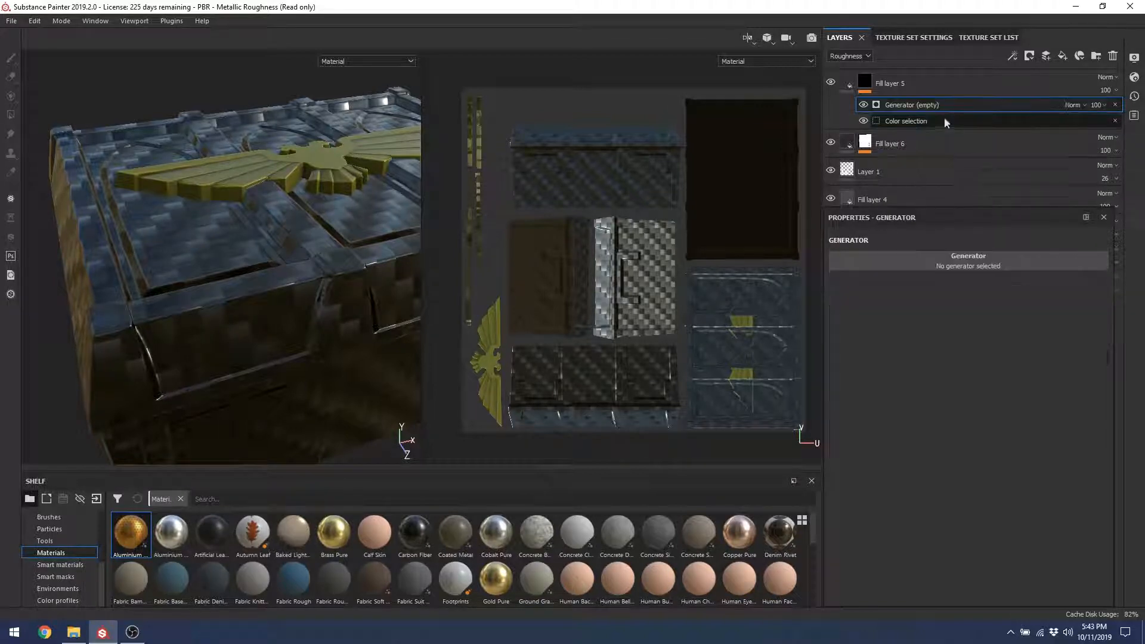
{"action": "left_click", "coordinate": [948, 262]}
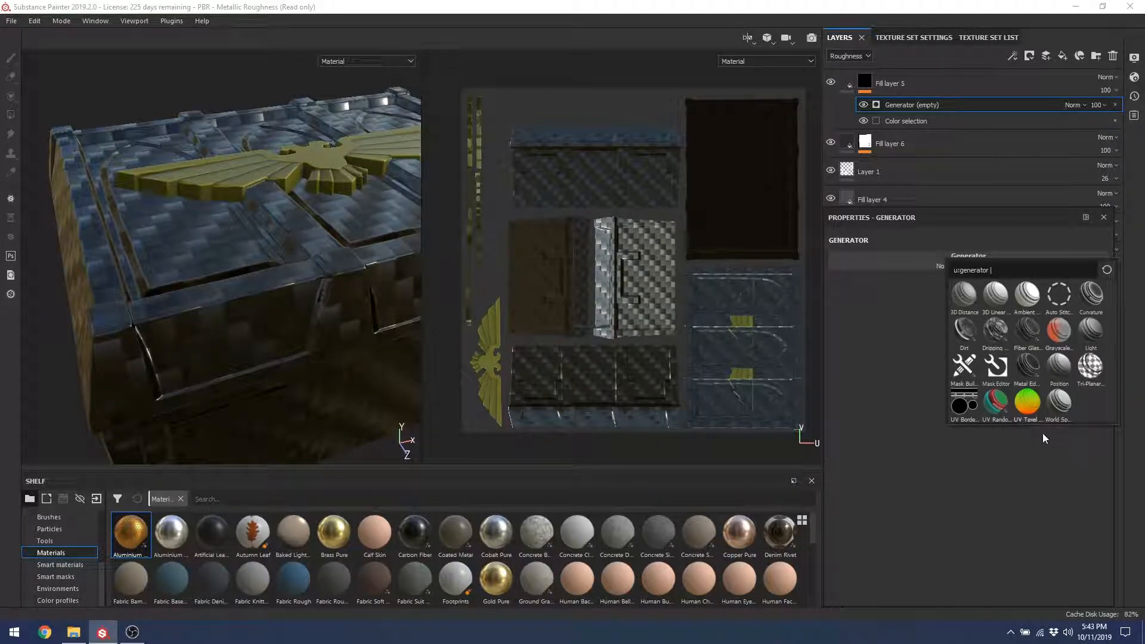
{"action": "left_click", "coordinate": [995, 340]}
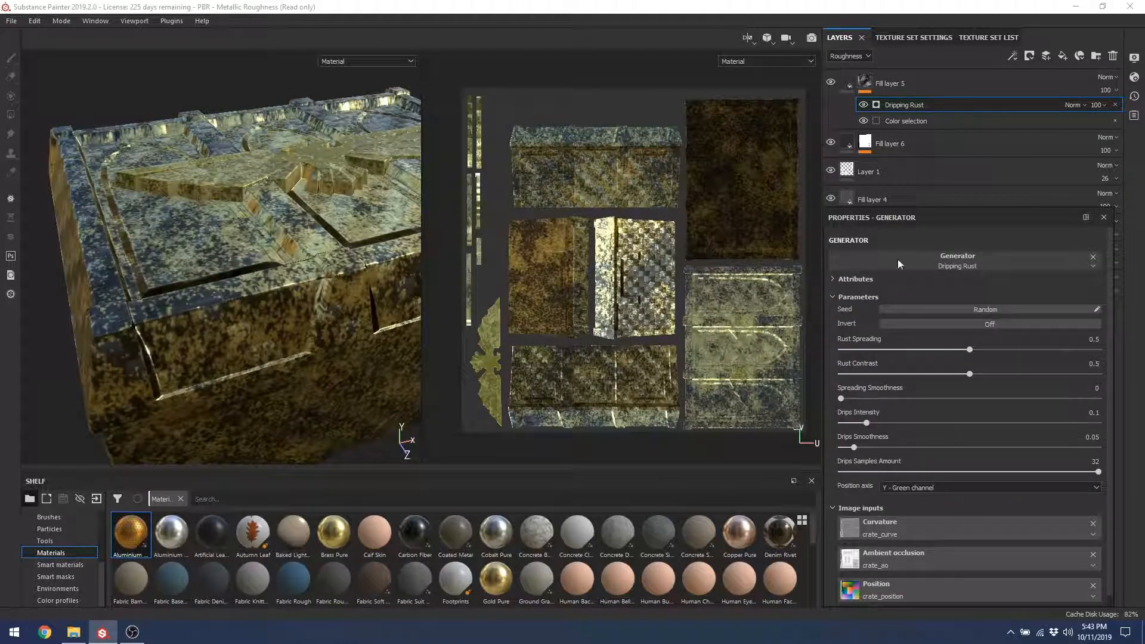
{"action": "left_click_drag", "start_coordinate": [957, 348], "coordinate": [895, 350]}
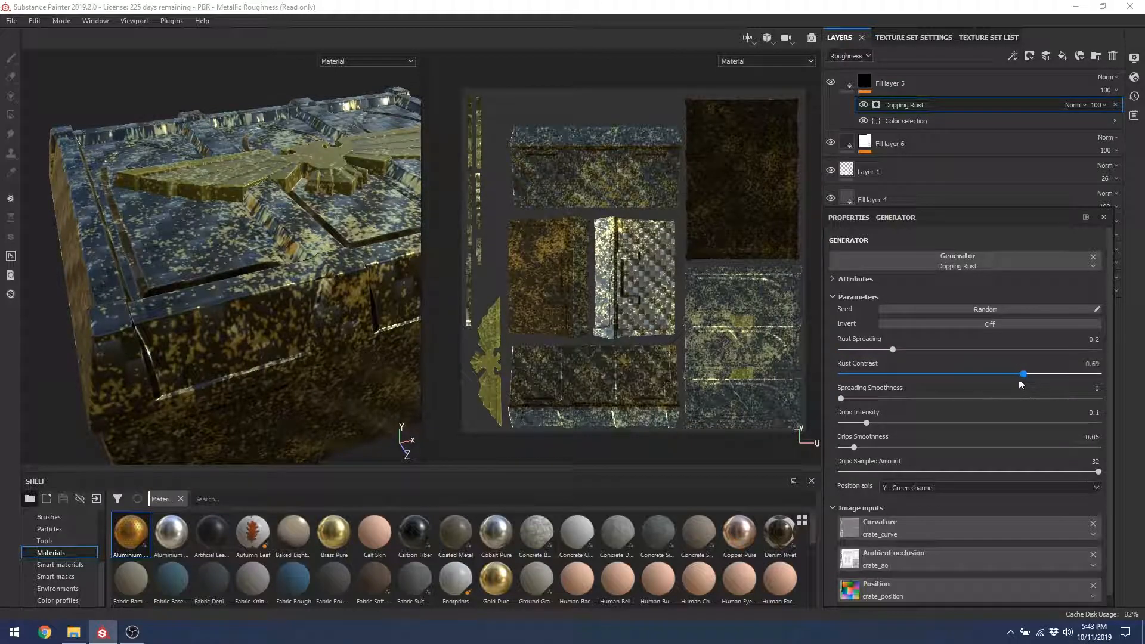
{"action": "left_click_drag", "start_coordinate": [847, 396], "coordinate": [883, 398]}
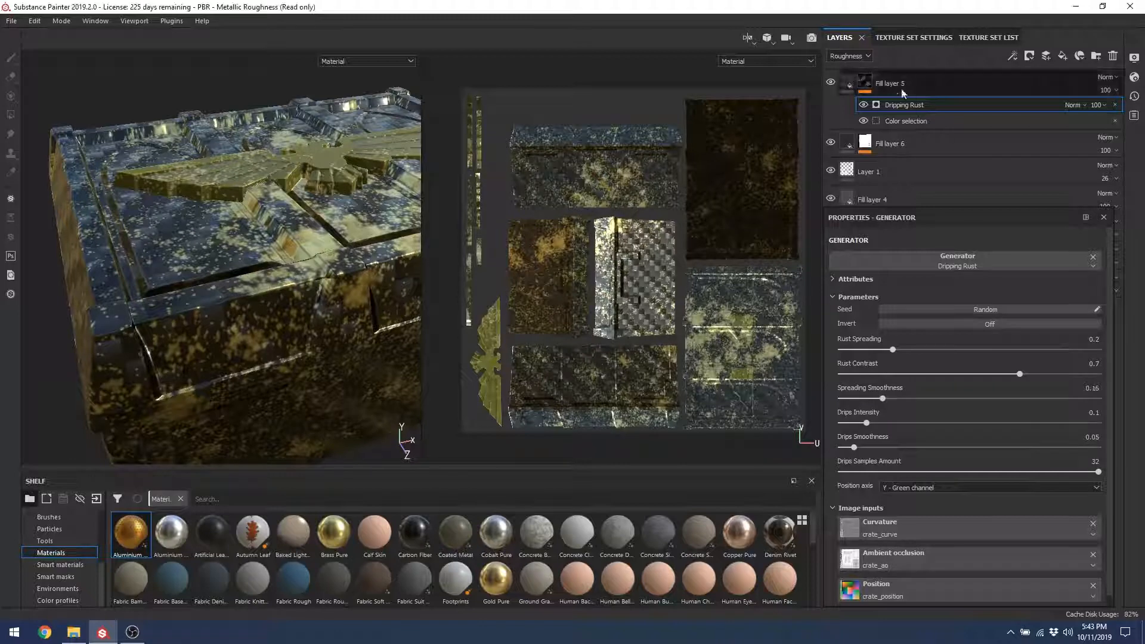
{"action": "mouse_move", "coordinate": [1001, 107]}
{"action": "left_mouse_down"}
{"action": "mouse_move", "coordinate": [990, 136]}
{"action": "mouse_move", "coordinate": [990, 123]}
{"action": "left_mouse_up"}
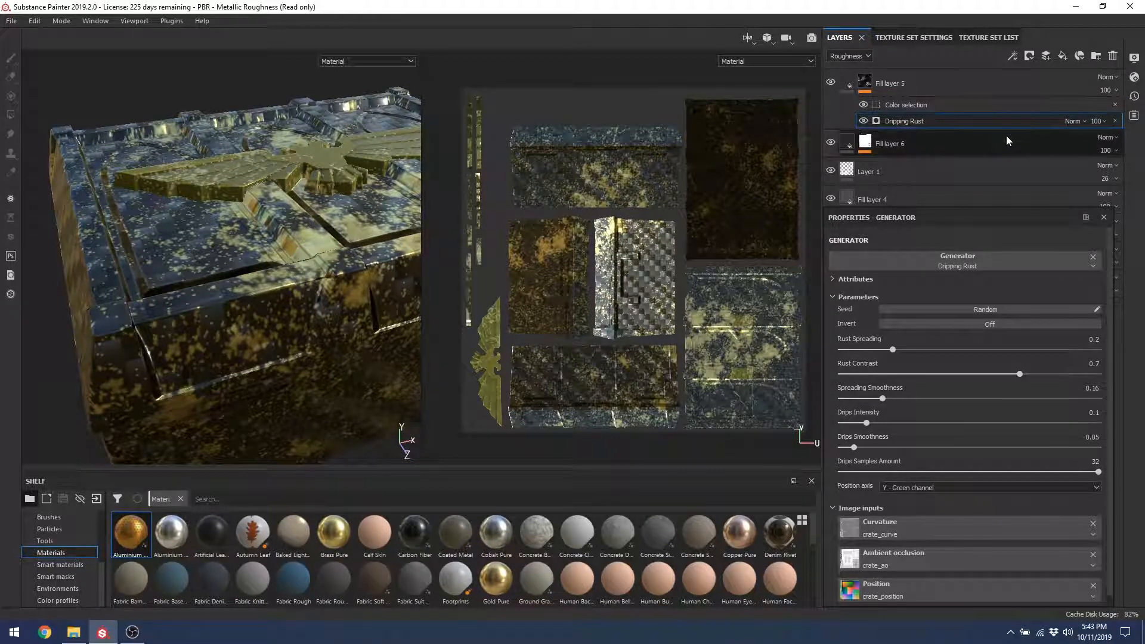
{"action": "left_click", "coordinate": [1114, 120]}
{"action": "left_click_drag", "start_coordinate": [257, 167], "coordinate": [365, 210], "text": "alt"}
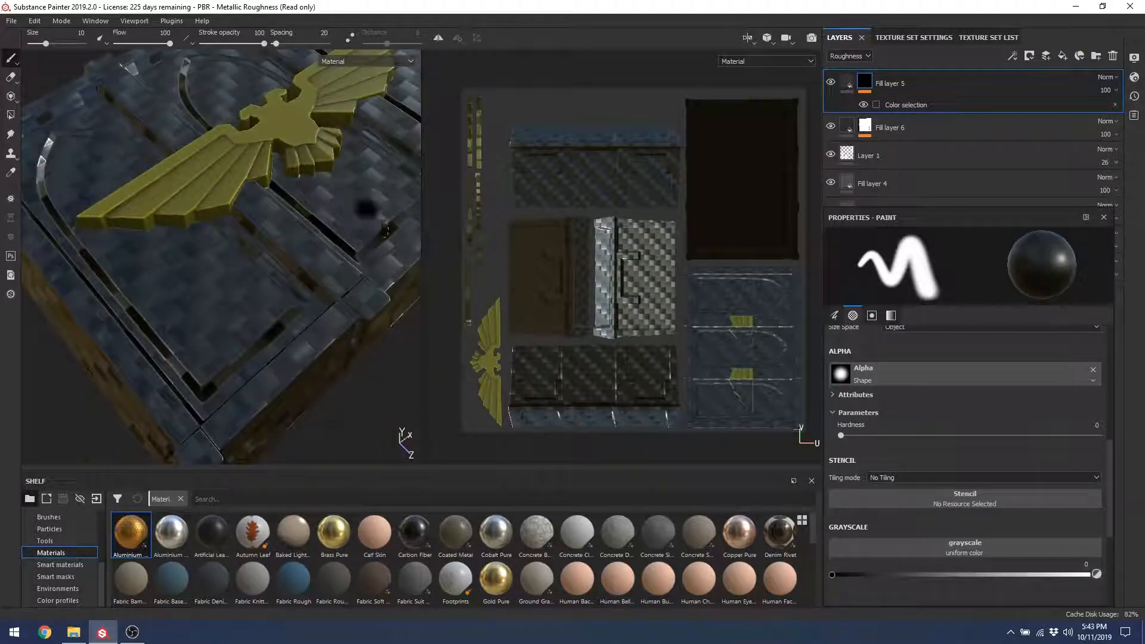
Step: Pick the blue ID area (R0 G74 B255) as the gold layer's colour-selection mask colour
{"action": "middle_click_drag", "start_coordinate": [365, 209], "coordinate": [359, 283], "text": "alt"}
{"action": "mouse_move", "coordinate": [407, 260]}
{"action": "left_mouse_down", "text": "alt"}
{"action": "mouse_move", "coordinate": [298, 277]}
{"action": "mouse_move", "coordinate": [310, 237]}
{"action": "left_mouse_up", "text": "alt"}
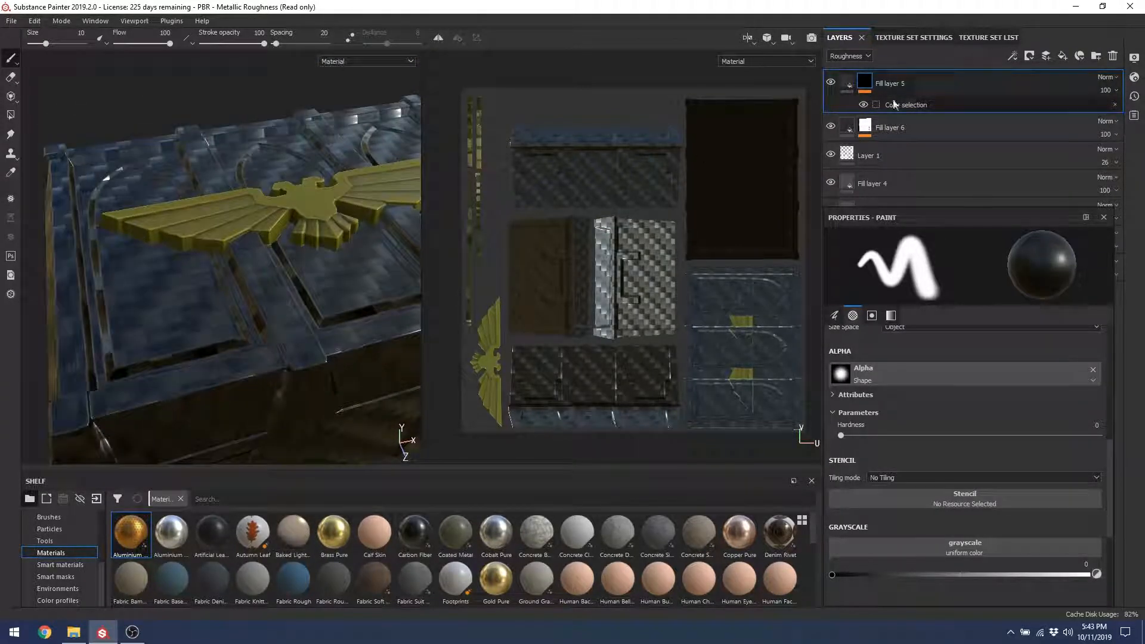
{"action": "left_click", "coordinate": [893, 105]}
{"action": "left_click", "coordinate": [867, 87]}
{"action": "left_click", "coordinate": [901, 105]}
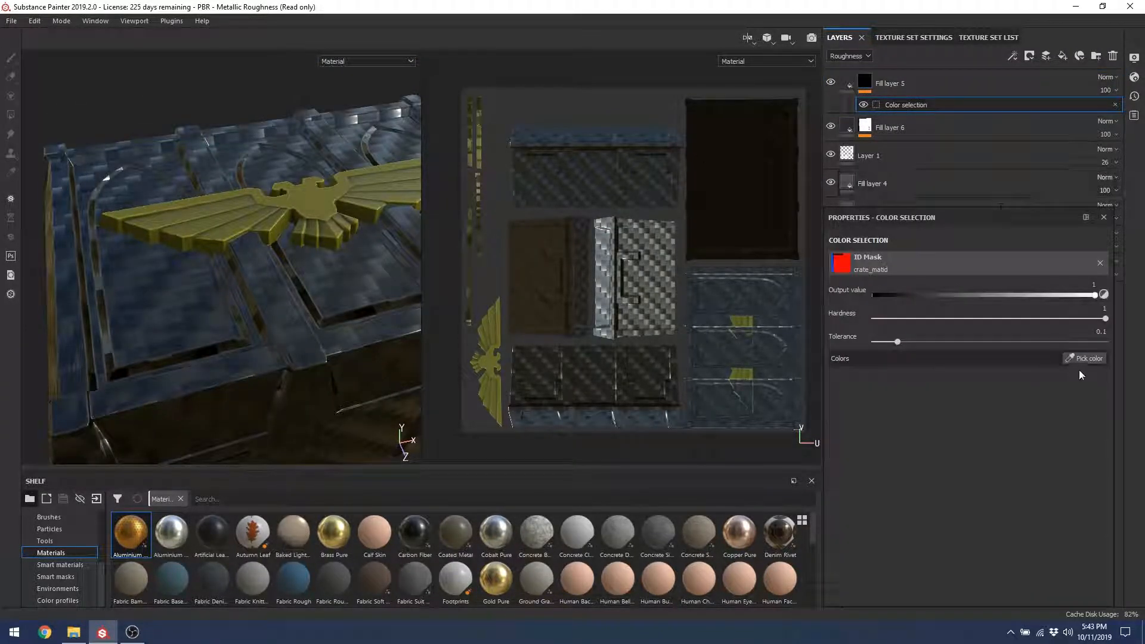
{"action": "left_click", "coordinate": [1085, 358]}
{"action": "left_click", "coordinate": [289, 200]}
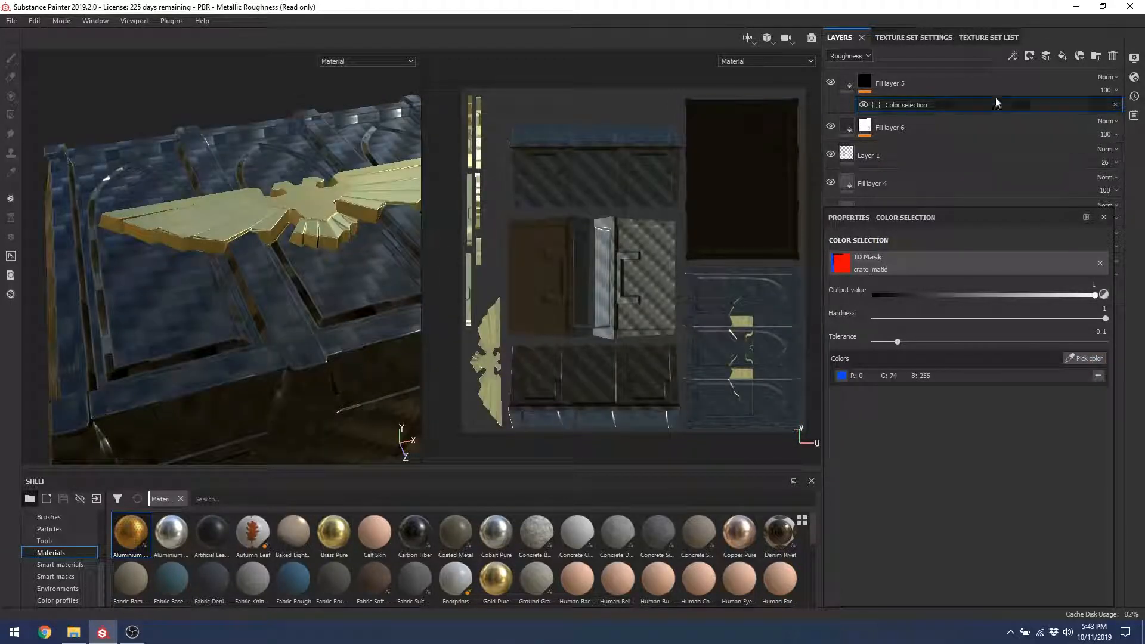
{"action": "left_click", "coordinate": [865, 84]}
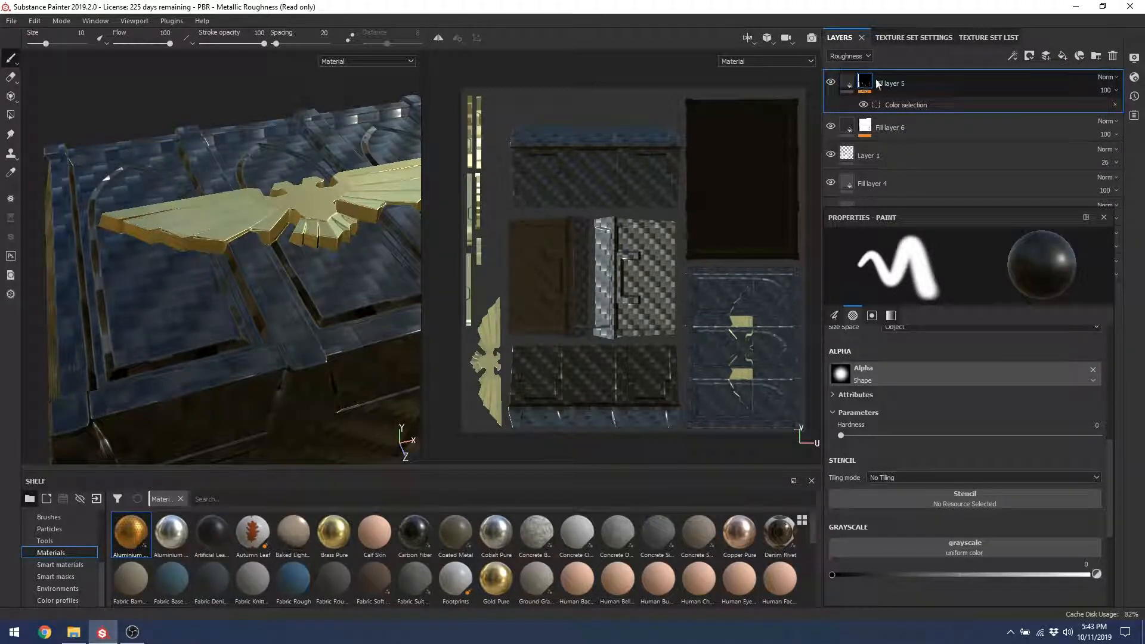
{"action": "right_click", "coordinate": [1015, 85]}
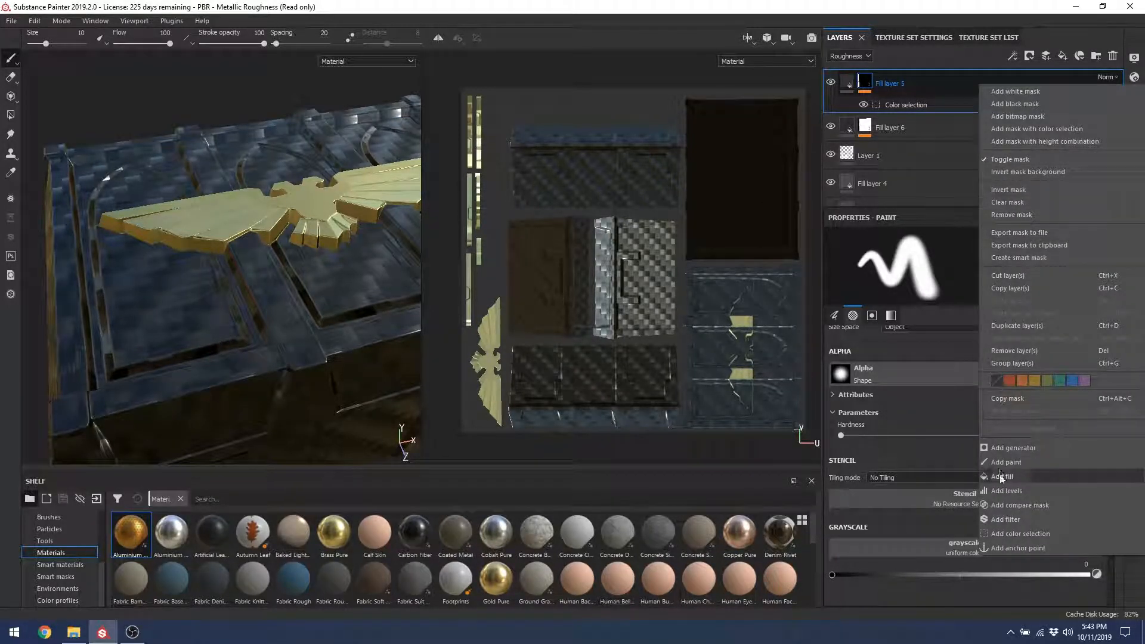
Step: Duplicate Fill layer 5, strip the copy's colour selection and mask, and give it a black mask
{"action": "left_click", "coordinate": [1014, 326]}
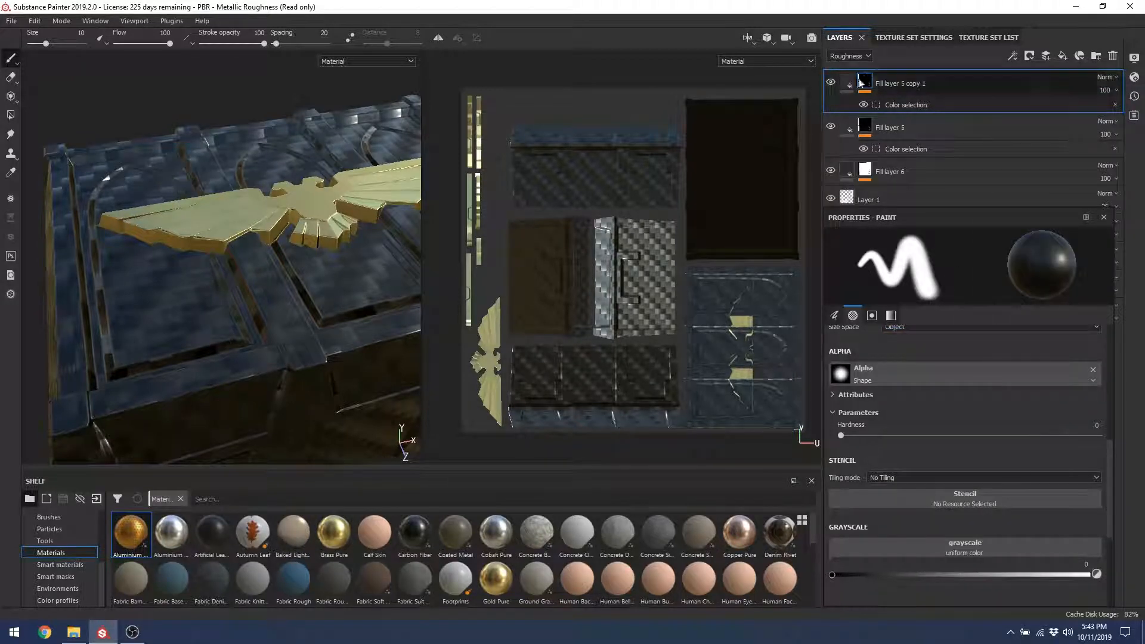
{"action": "left_click", "coordinate": [1114, 105]}
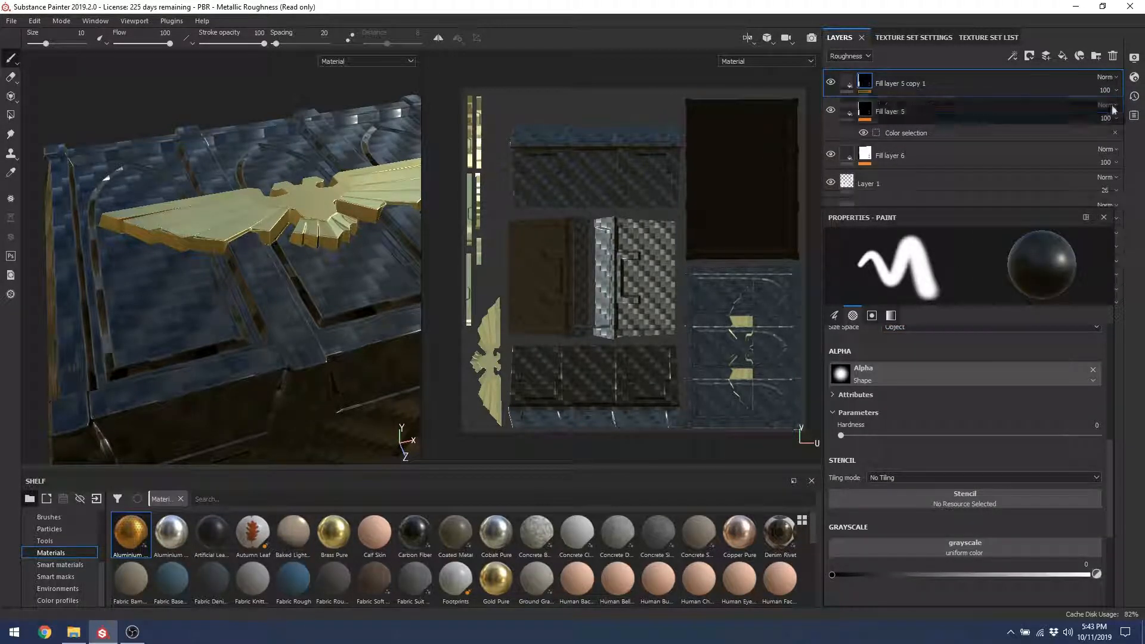
{"action": "right_click", "coordinate": [863, 88]}
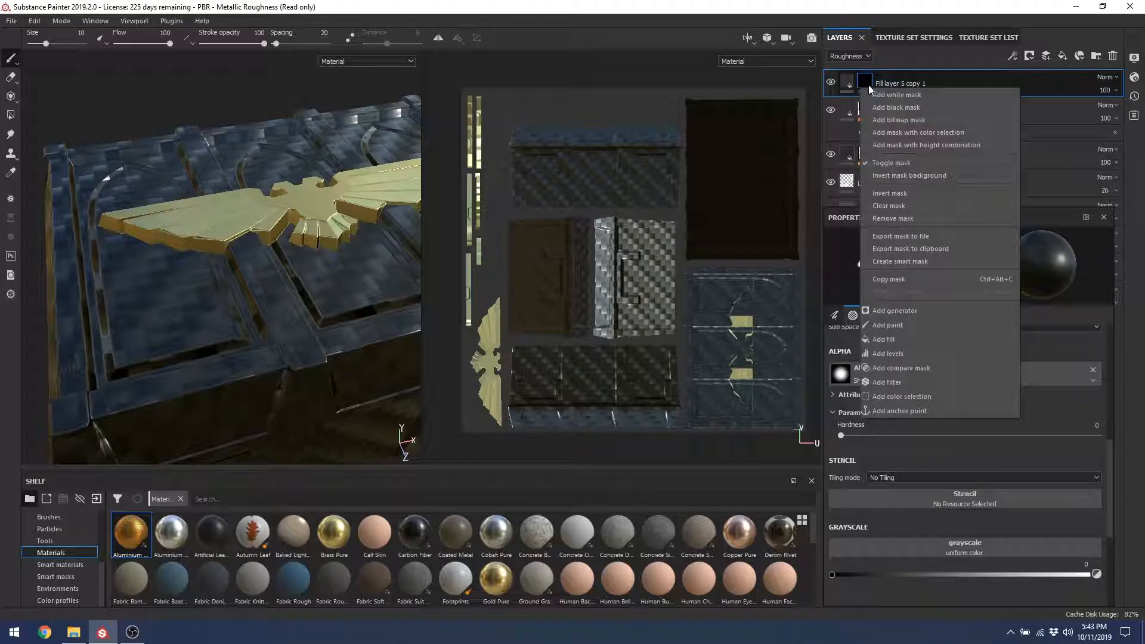
{"action": "left_click", "coordinate": [886, 218]}
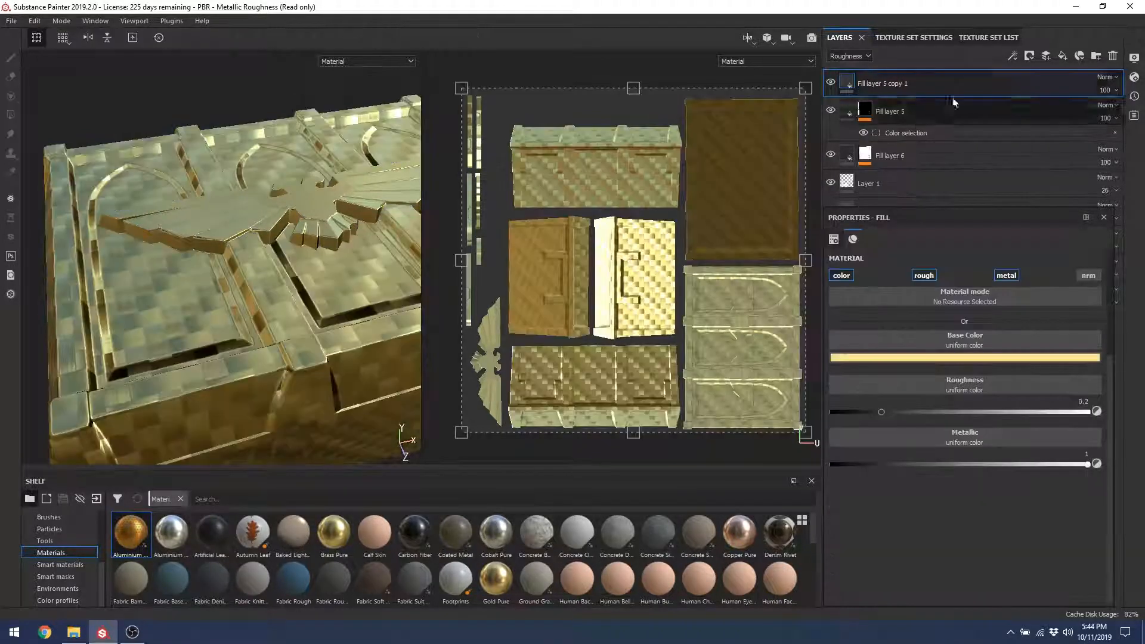
{"action": "left_click", "coordinate": [1030, 55]}
{"action": "left_click", "coordinate": [1041, 83]}
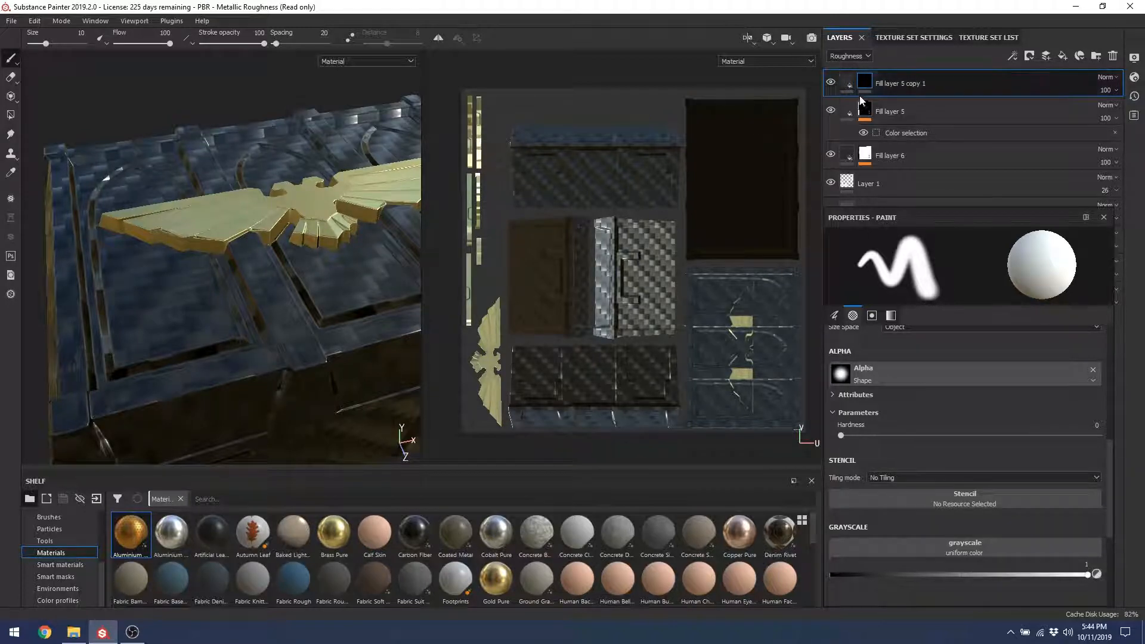
{"action": "left_click", "coordinate": [847, 85]}
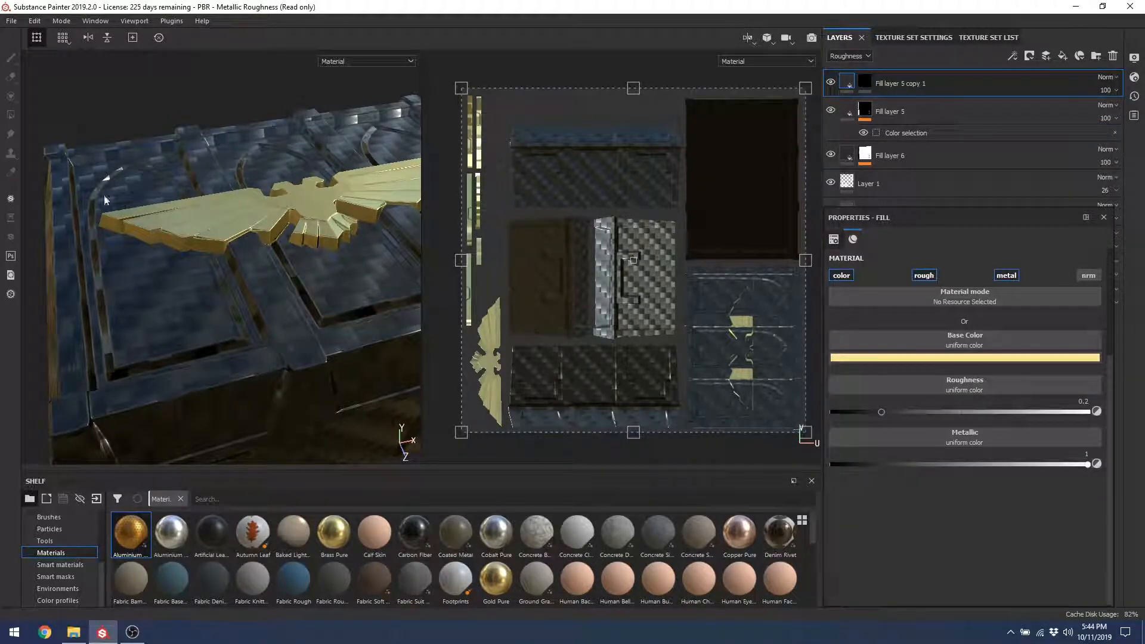
{"action": "left_click", "coordinate": [865, 82]}
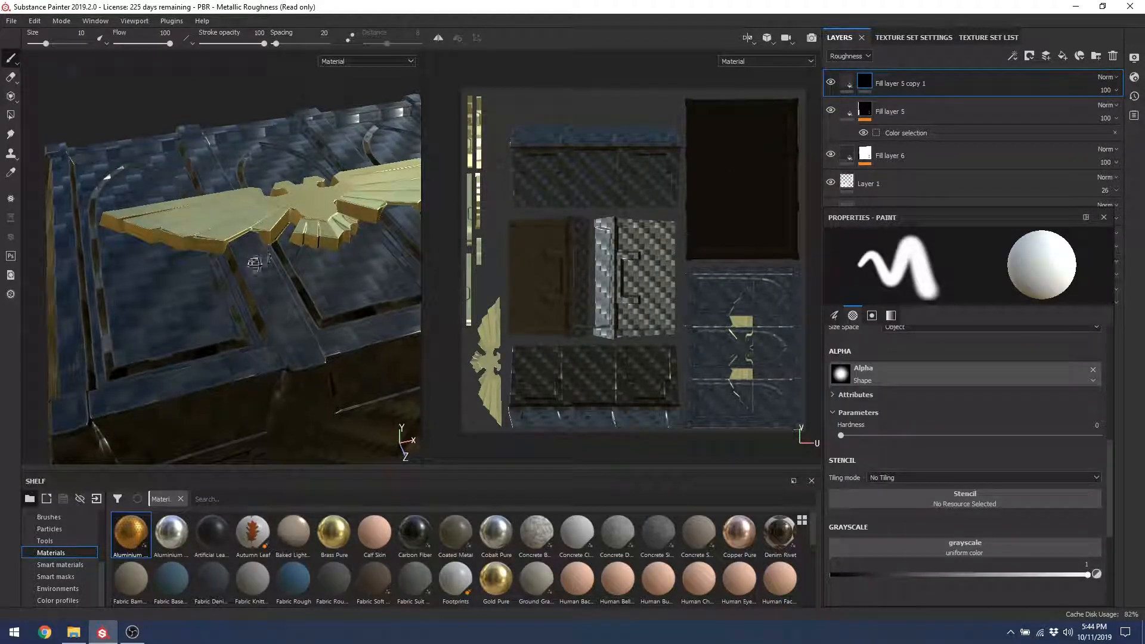
Step: Paint gold wear strokes along the crate's top and front edges, undoing misplaced strokes
{"action": "mouse_move", "coordinate": [269, 308]}
{"action": "left_mouse_down", "text": "alt"}
{"action": "mouse_move", "coordinate": [307, 269]}
{"action": "mouse_move", "coordinate": [161, 373]}
{"action": "mouse_move", "coordinate": [242, 330]}
{"action": "mouse_move", "coordinate": [230, 394]}
{"action": "mouse_move", "coordinate": [269, 275]}
{"action": "left_mouse_up", "text": "alt"}
{"action": "left_click_drag", "start_coordinate": [334, 251], "coordinate": [166, 334]}
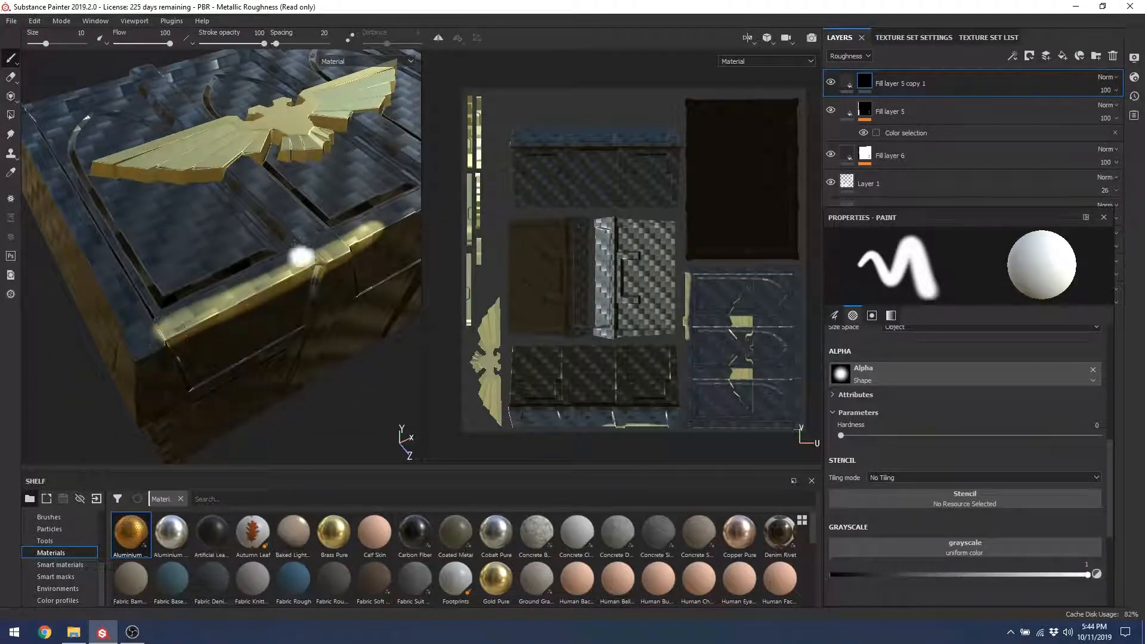
{"action": "left_click_drag", "start_coordinate": [301, 255], "coordinate": [255, 292], "text": "alt"}
{"action": "scroll", "coordinate": [256, 292], "scroll_direction": "up", "scroll_amount": 3}
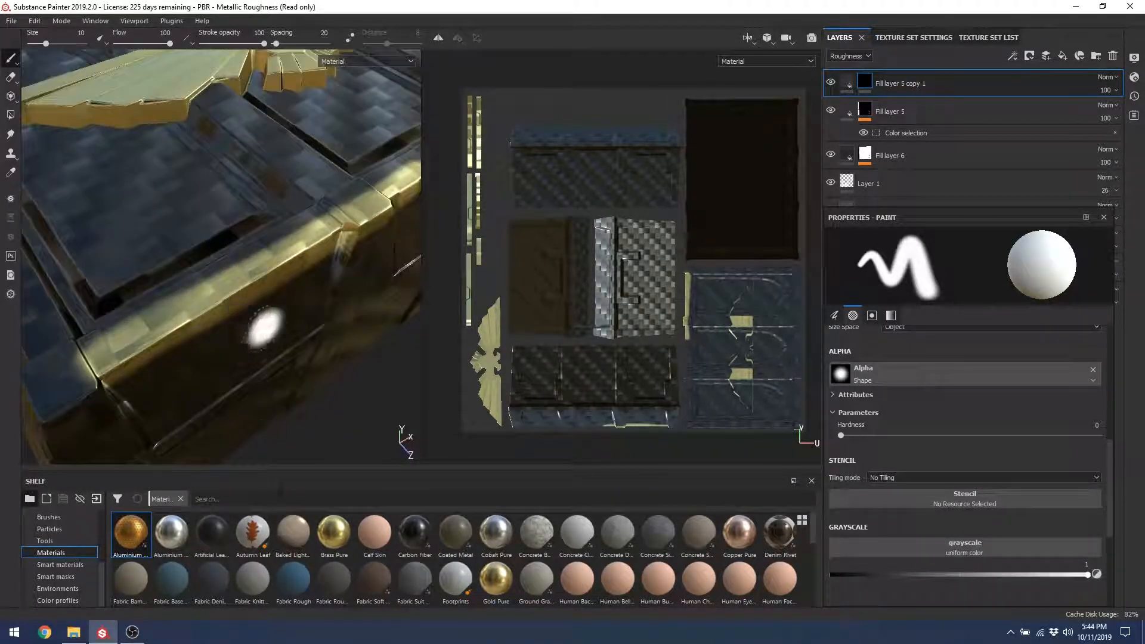
{"action": "key", "text": "ctrl+z"}
{"action": "mouse_move", "coordinate": [303, 247]}
{"action": "left_mouse_down"}
{"action": "mouse_move", "coordinate": [194, 317]}
{"action": "mouse_move", "coordinate": [312, 235]}
{"action": "mouse_move", "coordinate": [123, 360]}
{"action": "mouse_move", "coordinate": [328, 187]}
{"action": "mouse_move", "coordinate": [378, 230]}
{"action": "left_mouse_up"}
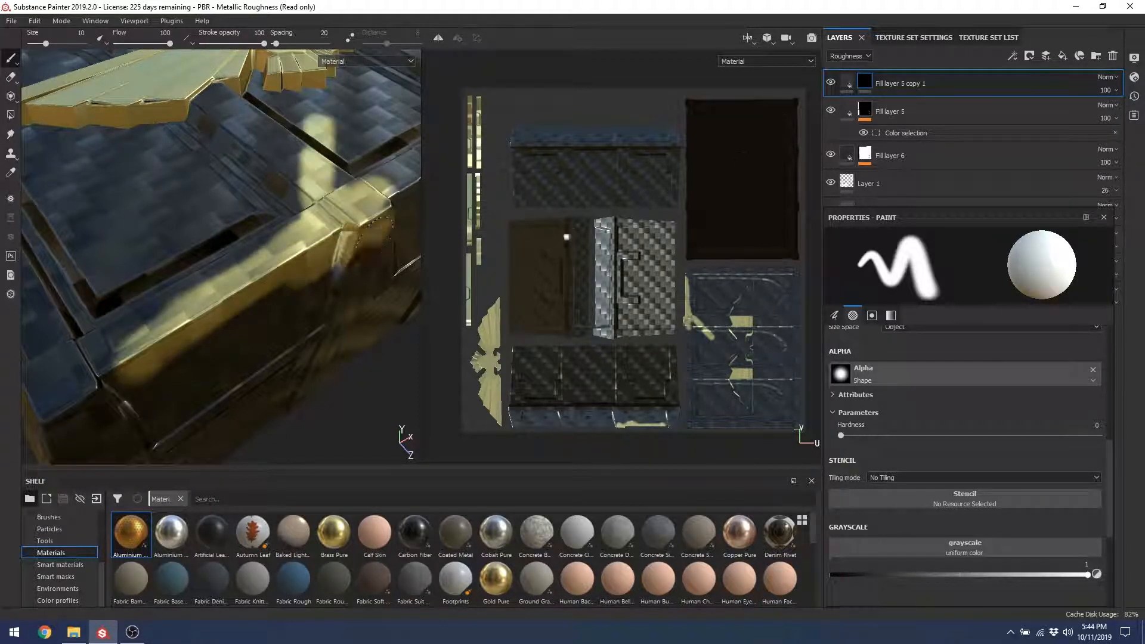
{"action": "left_click_drag", "start_coordinate": [301, 243], "coordinate": [283, 272], "text": "alt"}
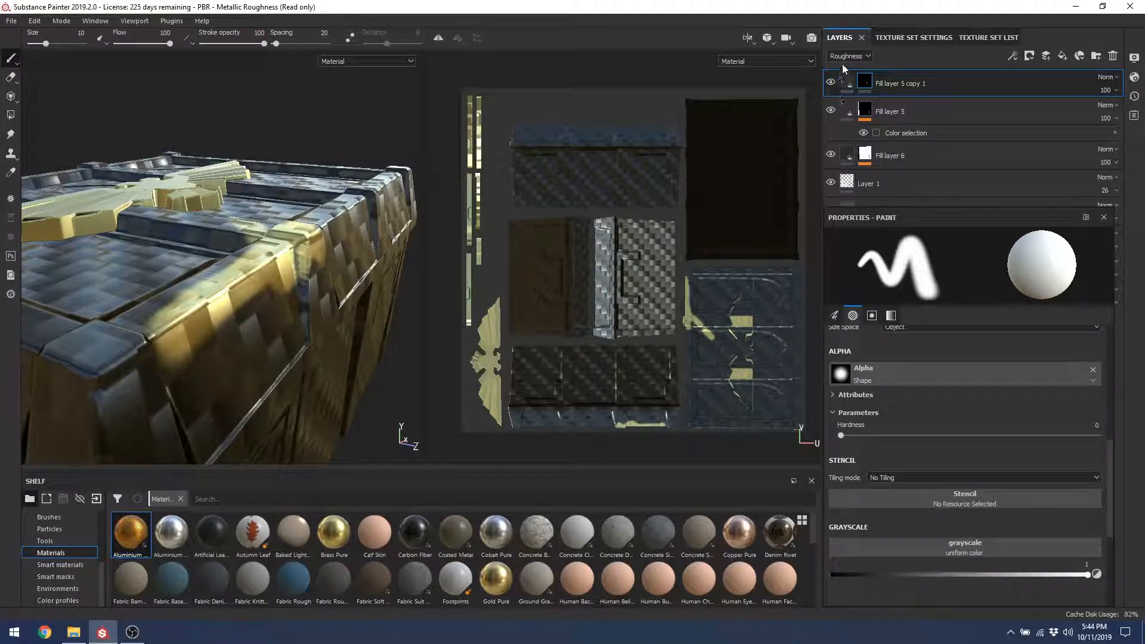
{"action": "left_click", "coordinate": [865, 80]}
{"action": "left_click_drag", "start_coordinate": [287, 240], "coordinate": [281, 284], "text": "alt"}
{"action": "key", "text": "ctrl+z"}
{"action": "key", "text": "ctrl+z"}
{"action": "key", "text": "ctrl+z"}
{"action": "key", "text": "ctrl+z"}
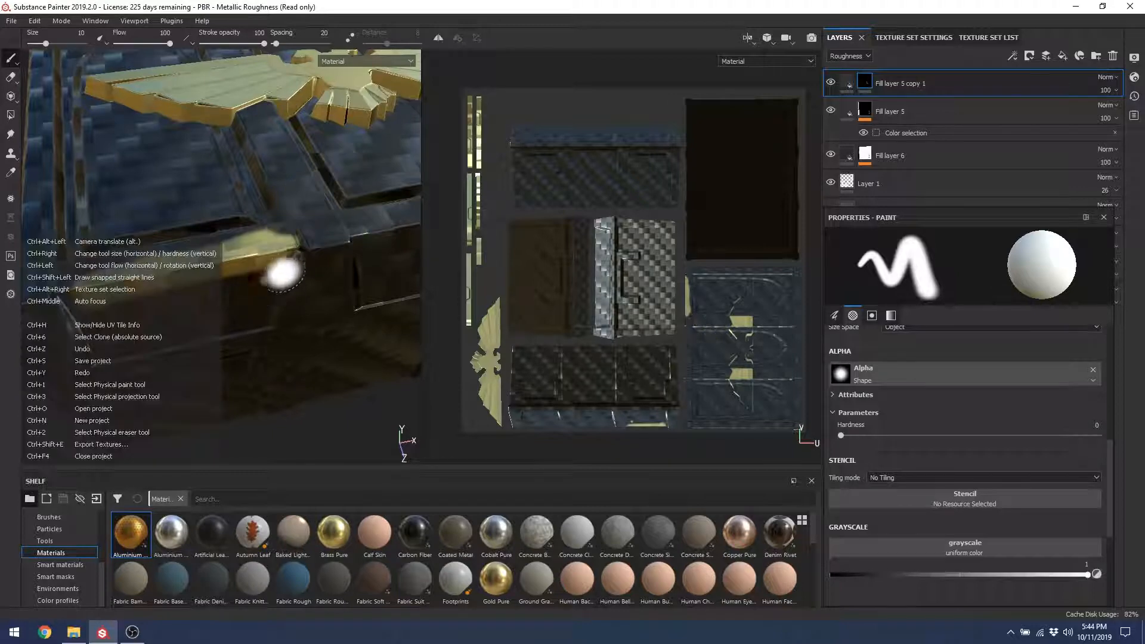
{"action": "key", "text": "ctrl+z"}
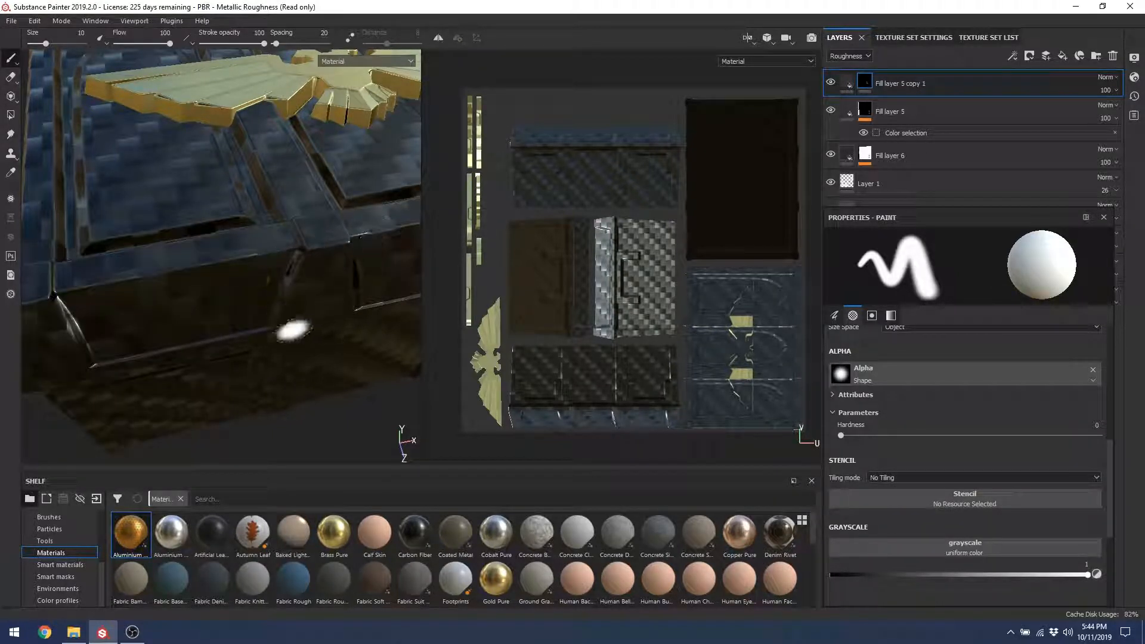
{"action": "mouse_move", "coordinate": [170, 270]}
{"action": "left_mouse_down"}
{"action": "mouse_move", "coordinate": [304, 239]}
{"action": "mouse_move", "coordinate": [313, 224]}
{"action": "left_mouse_up"}
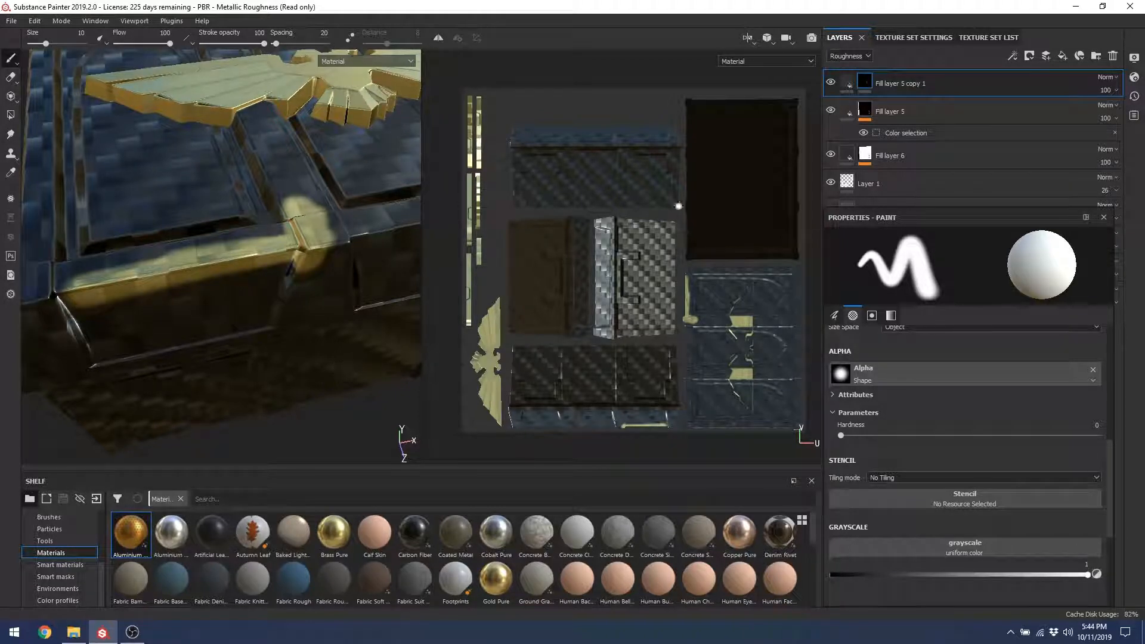
{"action": "mouse_move", "coordinate": [227, 256]}
{"action": "left_mouse_down", "text": "alt"}
{"action": "mouse_move", "coordinate": [242, 256]}
{"action": "mouse_move", "coordinate": [289, 344]}
{"action": "mouse_move", "coordinate": [260, 260]}
{"action": "mouse_move", "coordinate": [242, 282]}
{"action": "left_mouse_up", "text": "alt"}
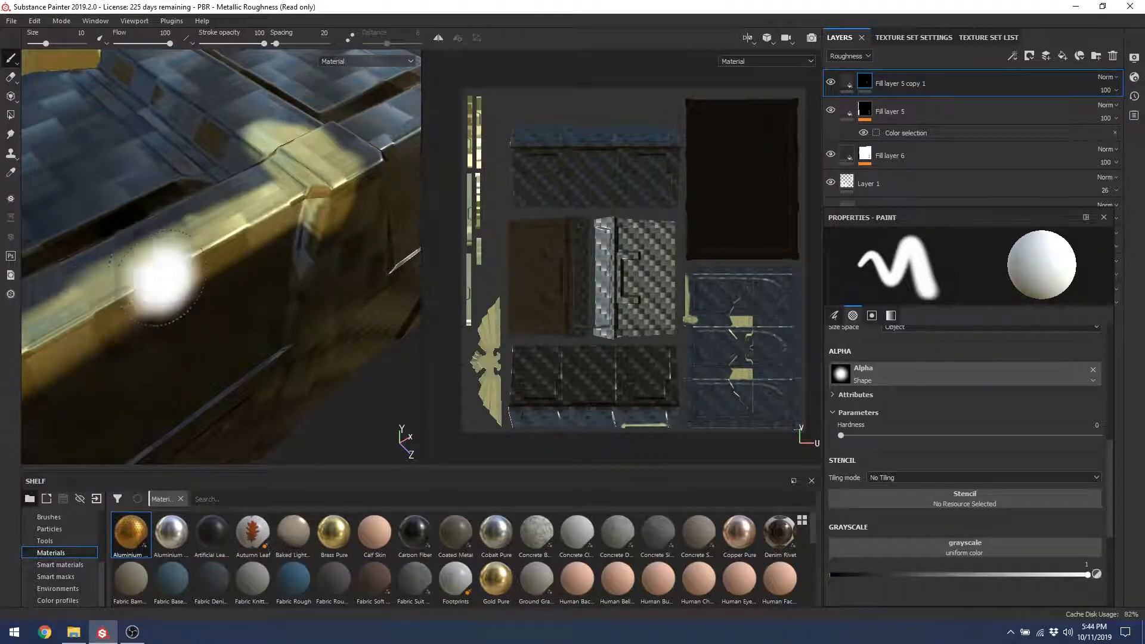
Step: Show the Normal channel and test NMcb blending on Fill layer 5 copy 1, reverting to Normal map detail
{"action": "left_click", "coordinate": [1106, 78]}
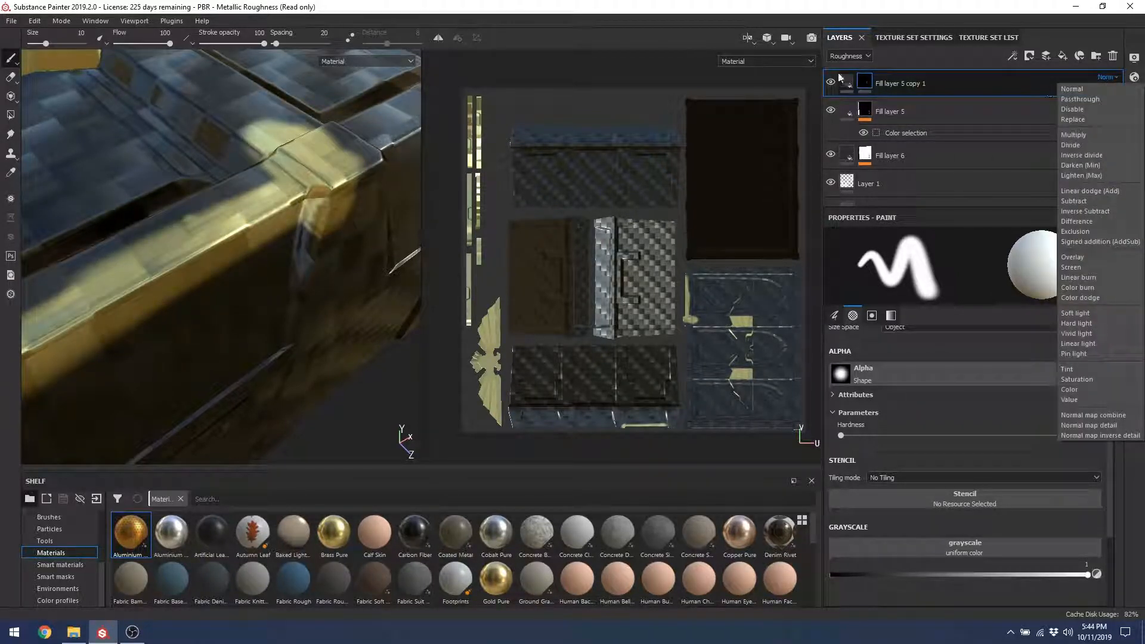
{"action": "left_click", "coordinate": [847, 56]}
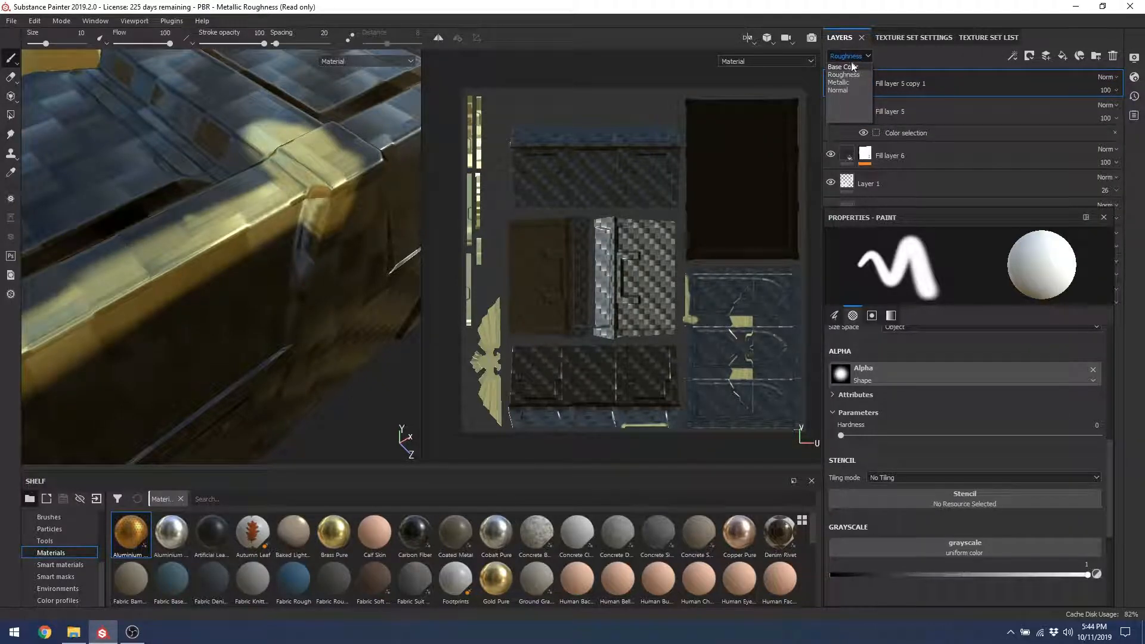
{"action": "left_click", "coordinate": [853, 58]}
{"action": "left_click", "coordinate": [853, 57]}
{"action": "left_click", "coordinate": [838, 90]}
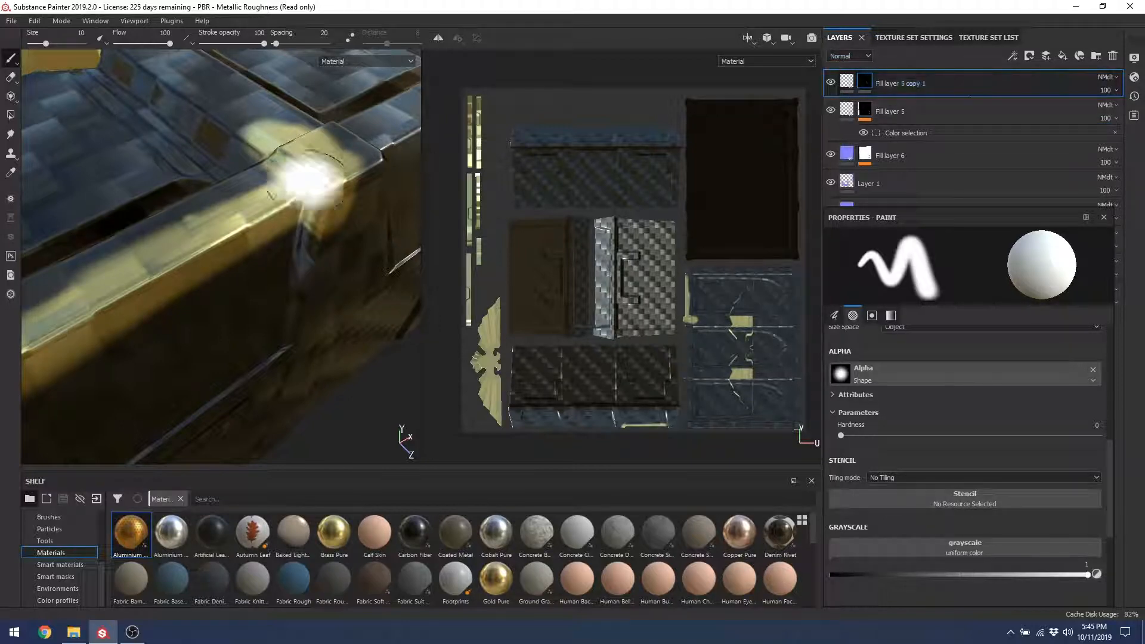
{"action": "left_click", "coordinate": [1106, 78]}
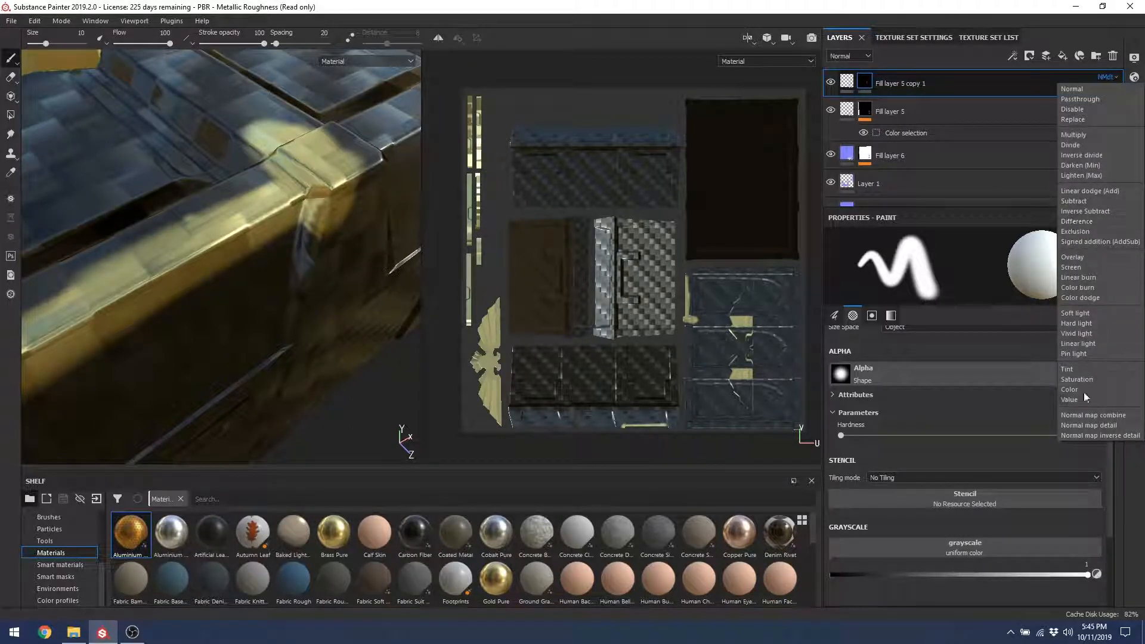
{"action": "left_click", "coordinate": [1101, 415]}
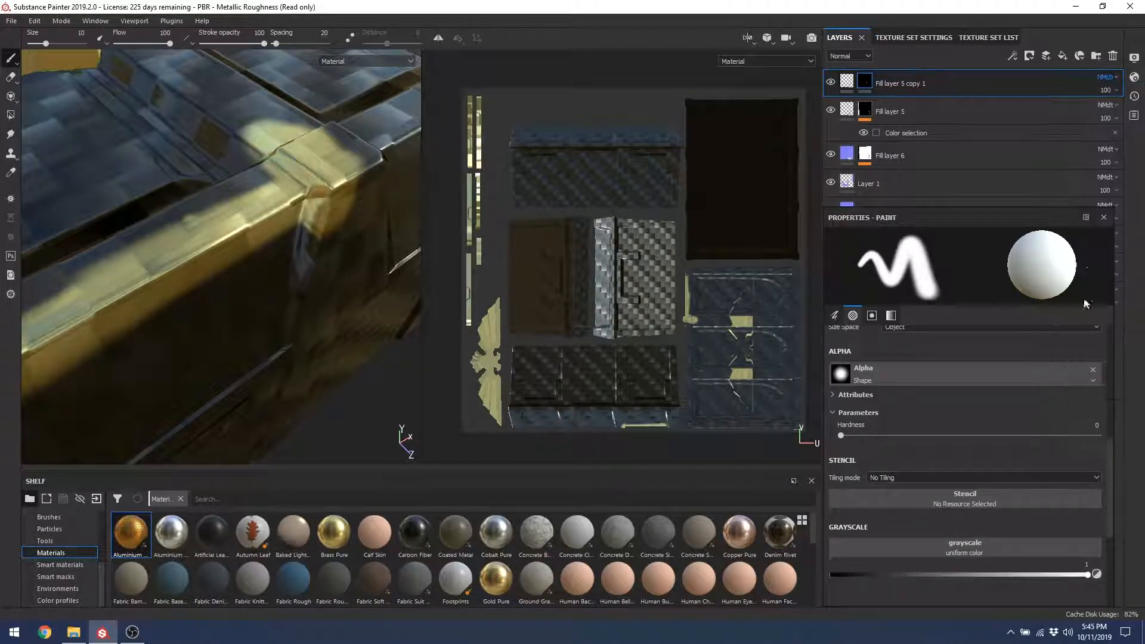
{"action": "left_click", "coordinate": [1107, 77]}
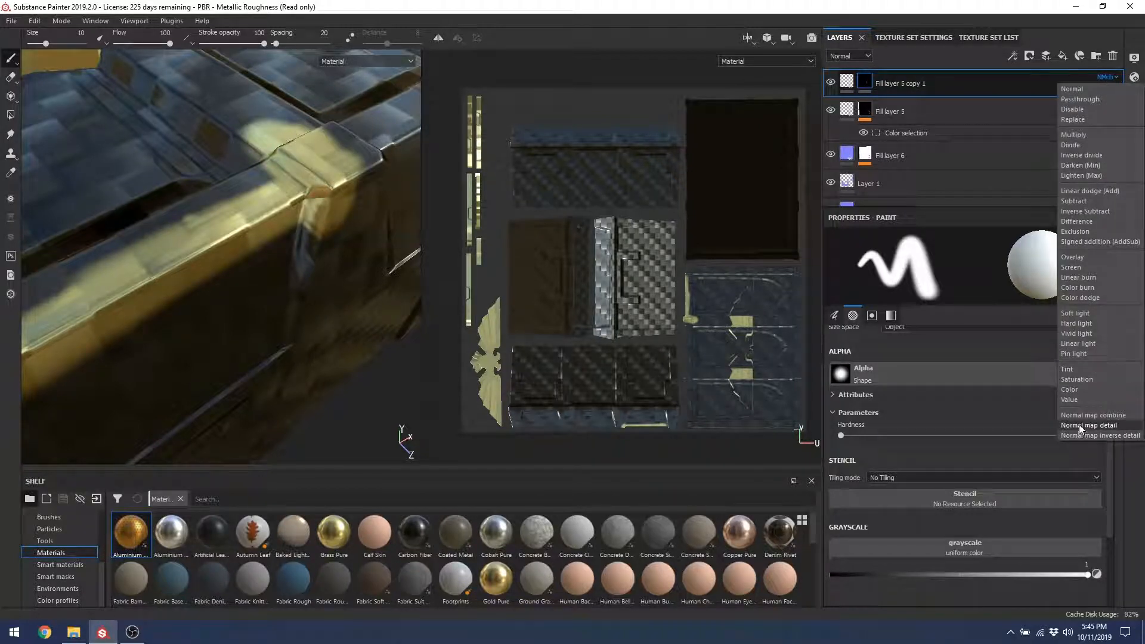
{"action": "left_click", "coordinate": [1089, 425]}
{"action": "left_click", "coordinate": [1107, 77]}
{"action": "left_click", "coordinate": [353, 209]}
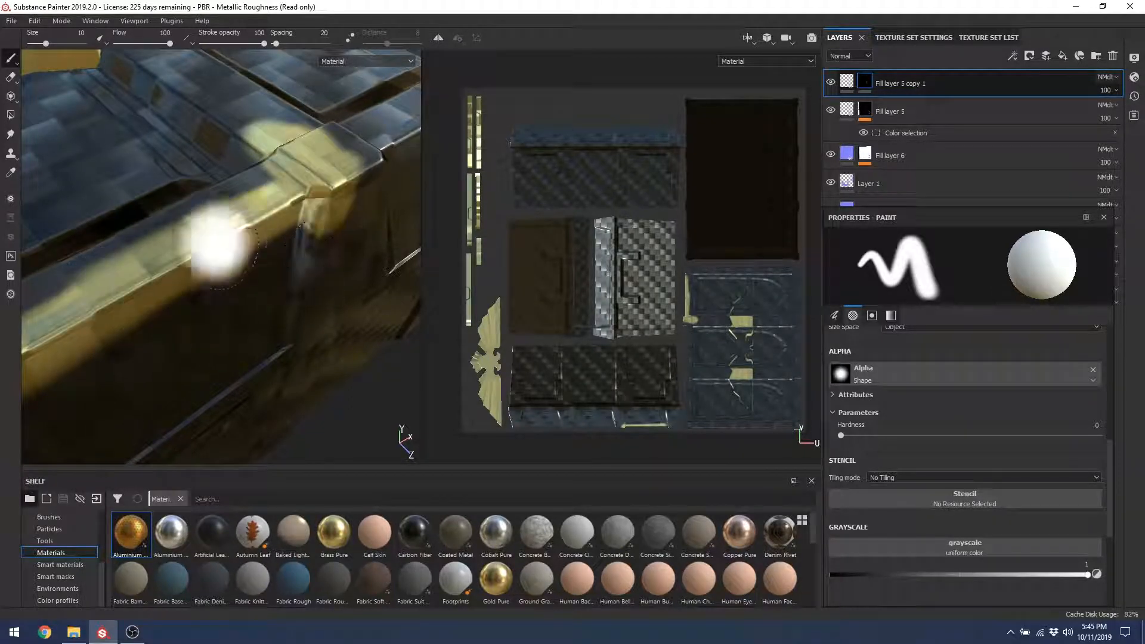
Step: Set Fill layer 5 copy 1 to Normal blending after trying Replace, and show its fill settings
{"action": "left_click", "coordinate": [1106, 78]}
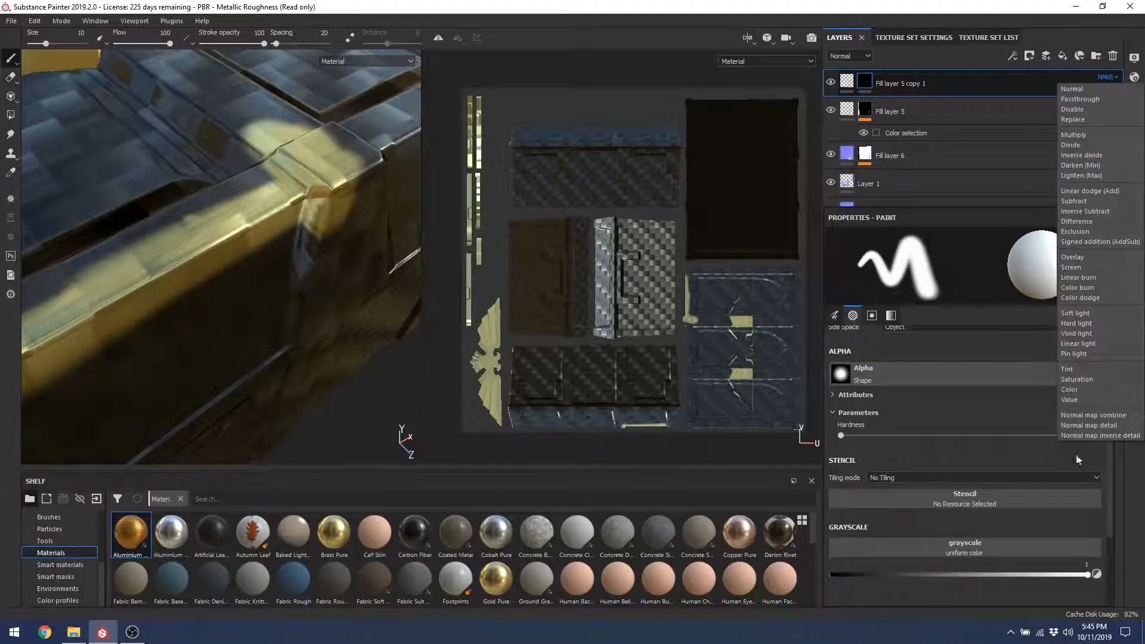
{"action": "left_click", "coordinate": [1079, 88]}
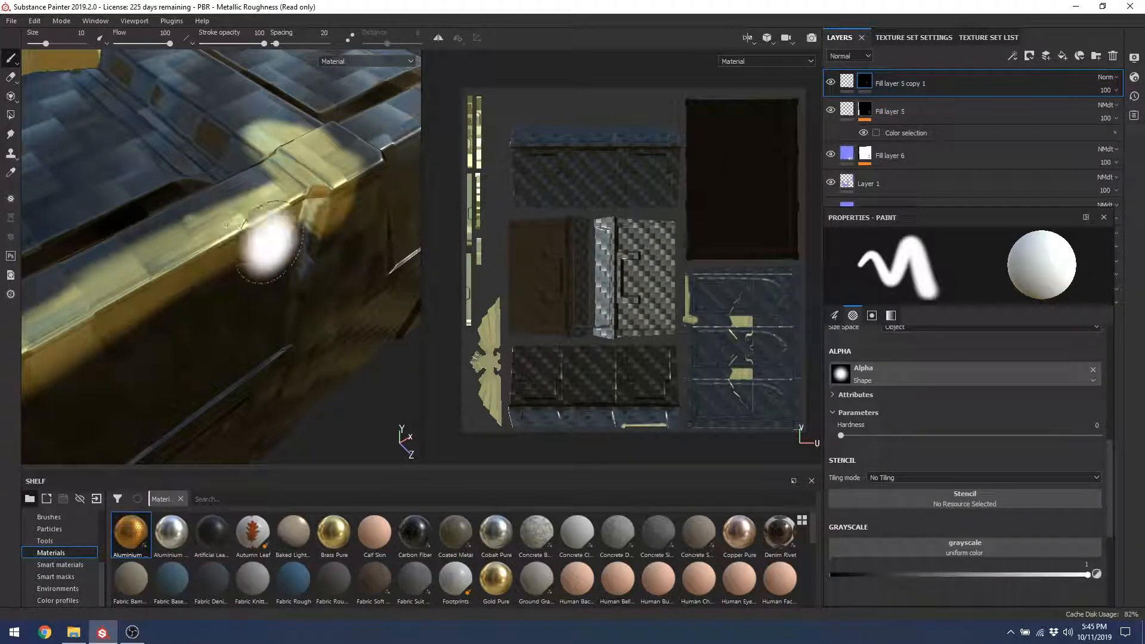
{"action": "left_click", "coordinate": [1104, 77]}
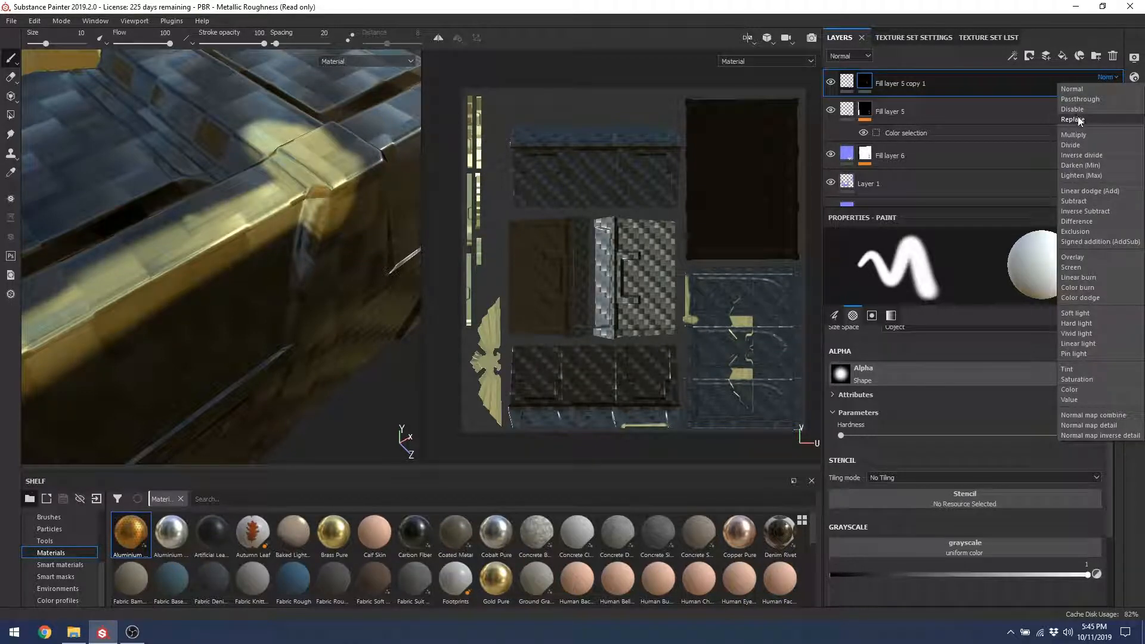
{"action": "left_click", "coordinate": [1080, 119]}
{"action": "left_click", "coordinate": [1106, 77]}
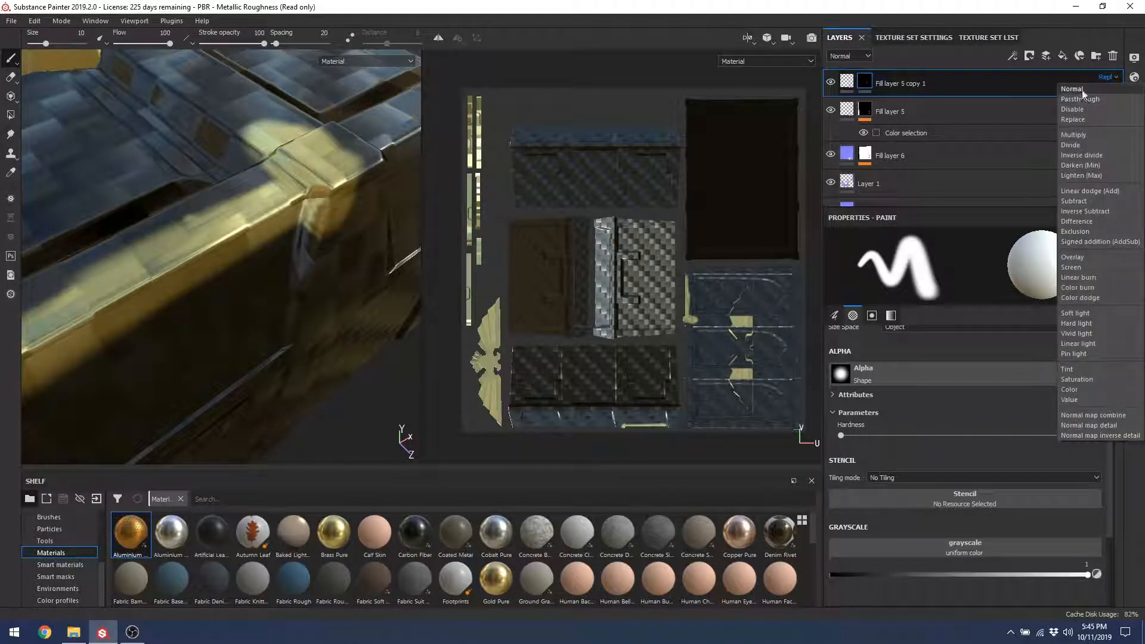
{"action": "left_click", "coordinate": [1081, 90]}
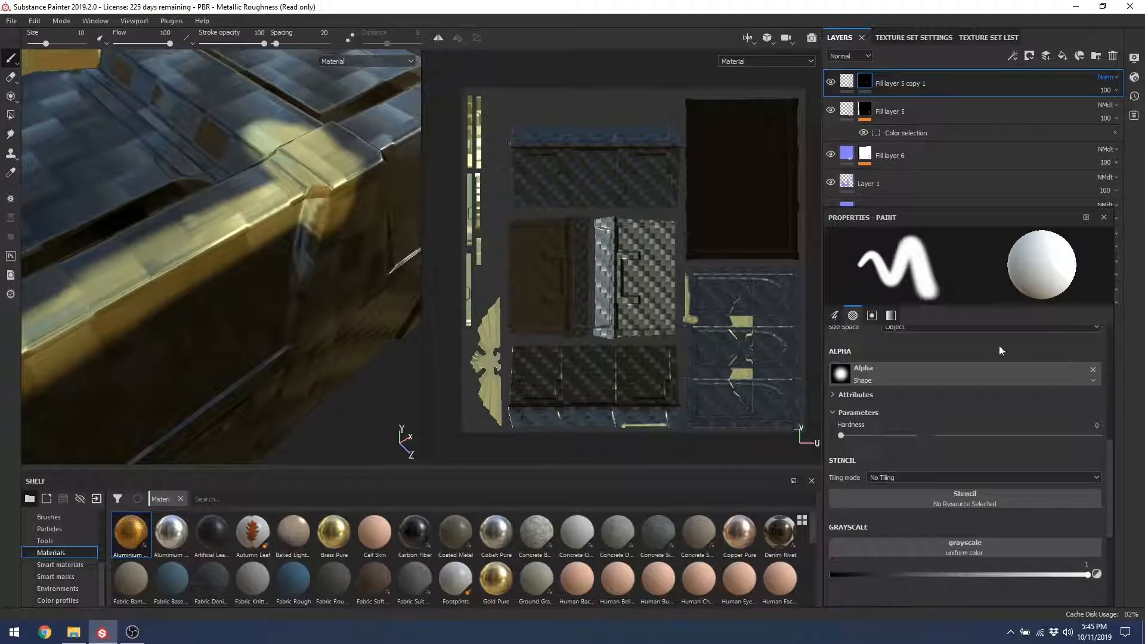
{"action": "left_click", "coordinate": [847, 81]}
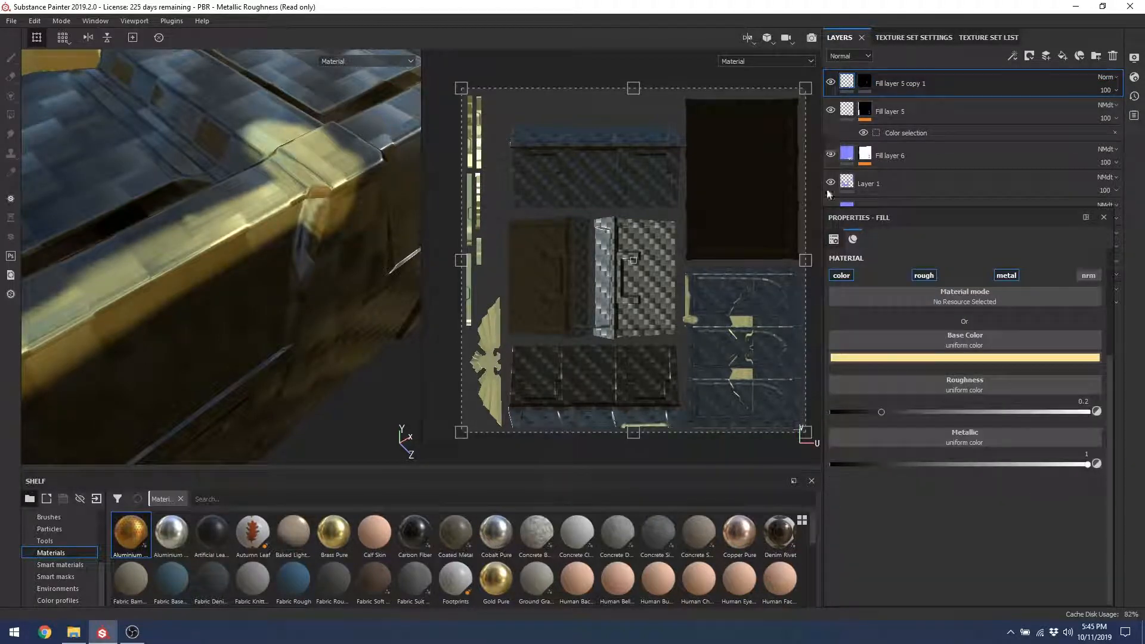
Step: Turn on the normal channel for Fill layer 5 copy 1 and inspect the gold edge
{"action": "left_click", "coordinate": [1087, 276]}
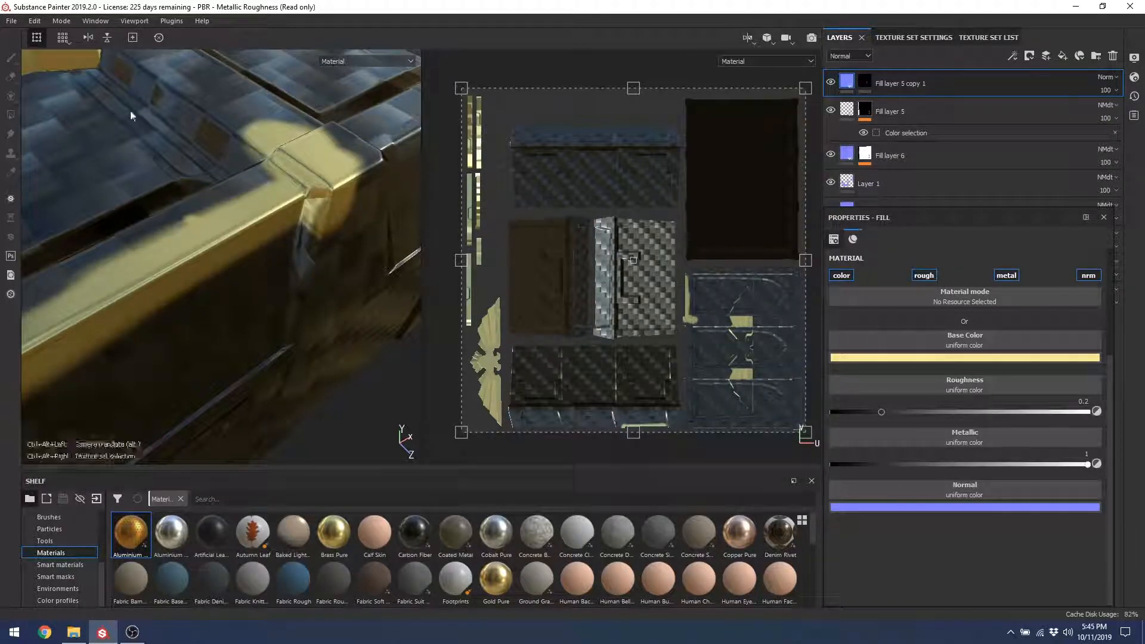
{"action": "left_click_drag", "start_coordinate": [133, 114], "coordinate": [216, 148], "text": "alt"}
{"action": "right_click_drag", "start_coordinate": [229, 143], "coordinate": [273, 334], "text": "alt"}
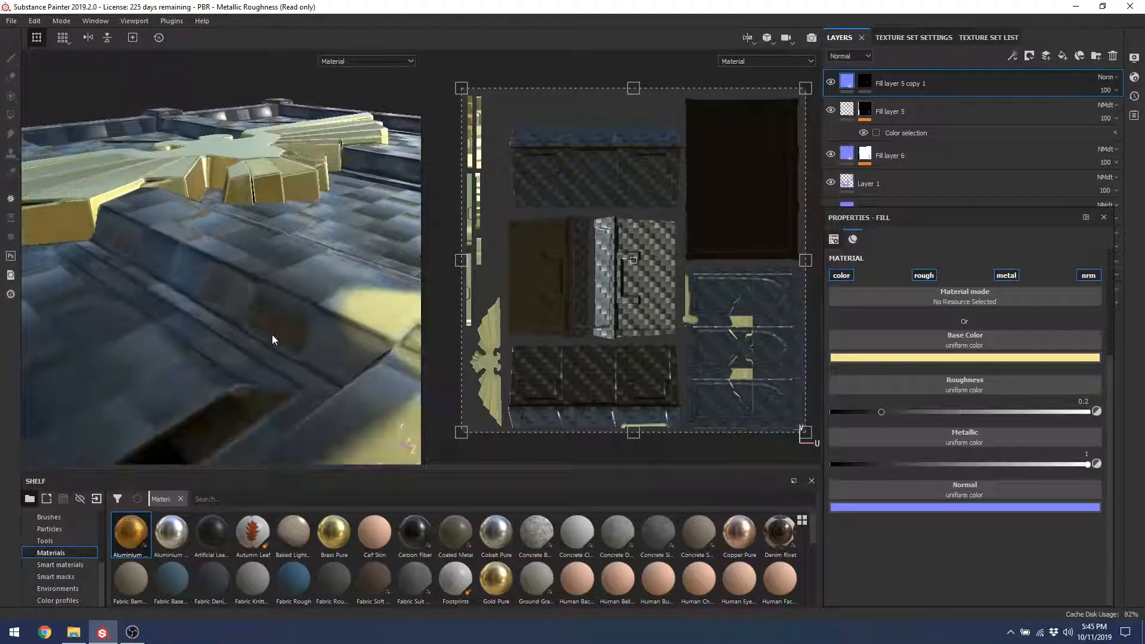
{"action": "left_click_drag", "start_coordinate": [273, 335], "coordinate": [317, 243], "text": "alt"}
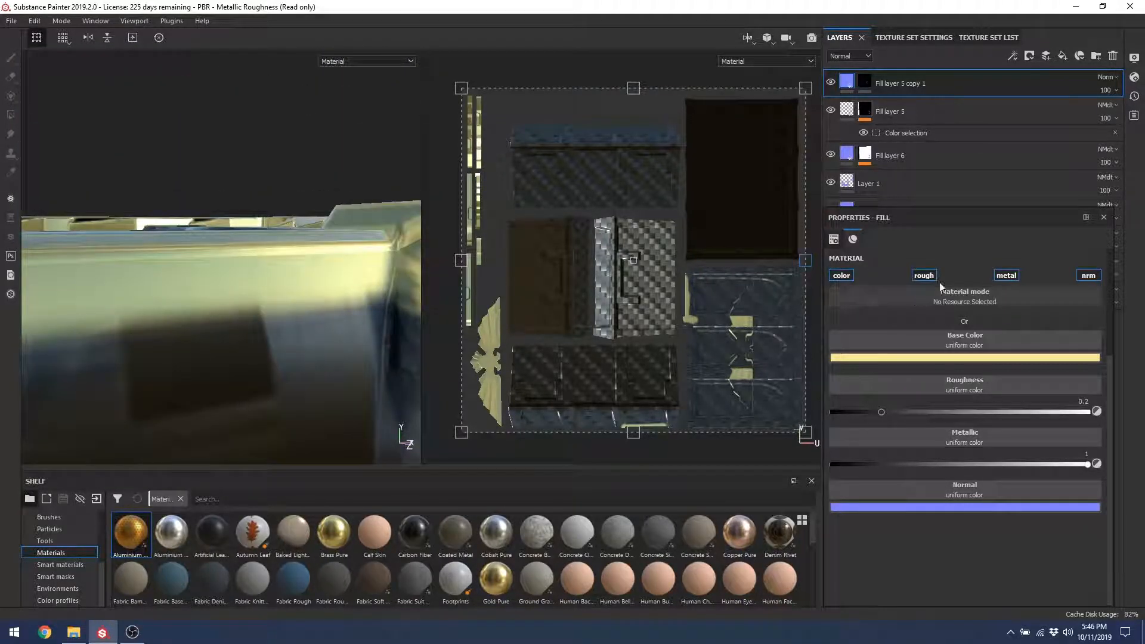
Step: Disable the roughness, metallic and normal channels on Fill layer 5 copy 1 to compare
{"action": "left_click", "coordinate": [923, 275]}
{"action": "left_click", "coordinate": [1011, 279]}
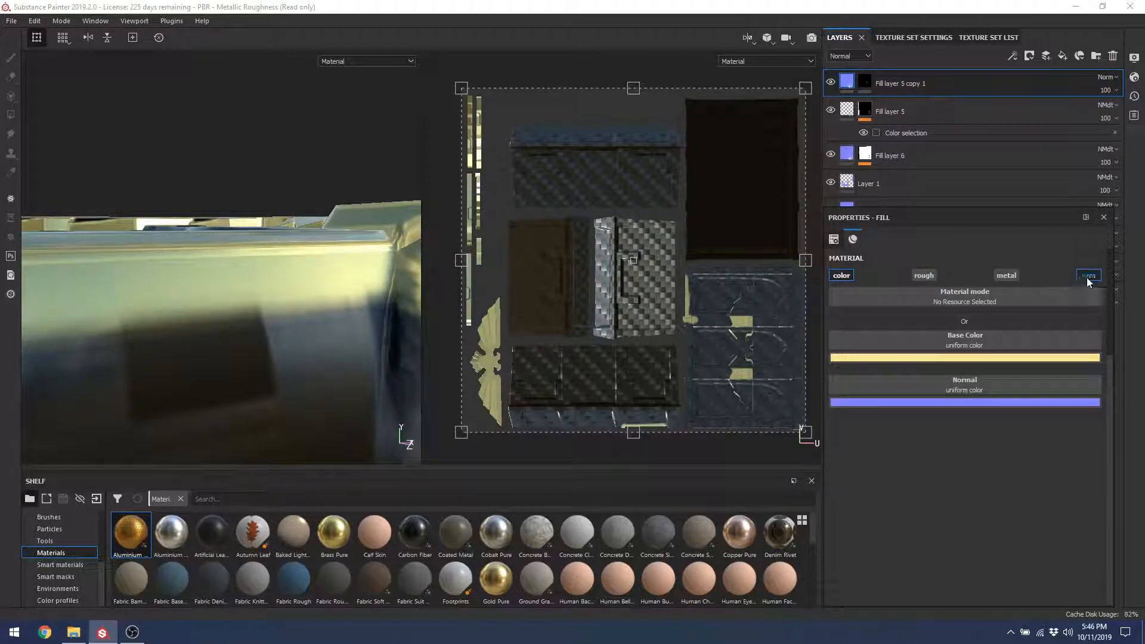
{"action": "left_click", "coordinate": [1088, 278]}
{"action": "scroll", "coordinate": [302, 323], "scroll_direction": "down", "scroll_amount": 3}
{"action": "left_click_drag", "start_coordinate": [205, 177], "coordinate": [351, 345], "text": "alt"}
{"action": "middle_click_drag", "start_coordinate": [350, 345], "coordinate": [279, 266], "text": "alt"}
{"action": "left_click_drag", "start_coordinate": [278, 266], "coordinate": [178, 332], "text": "alt"}
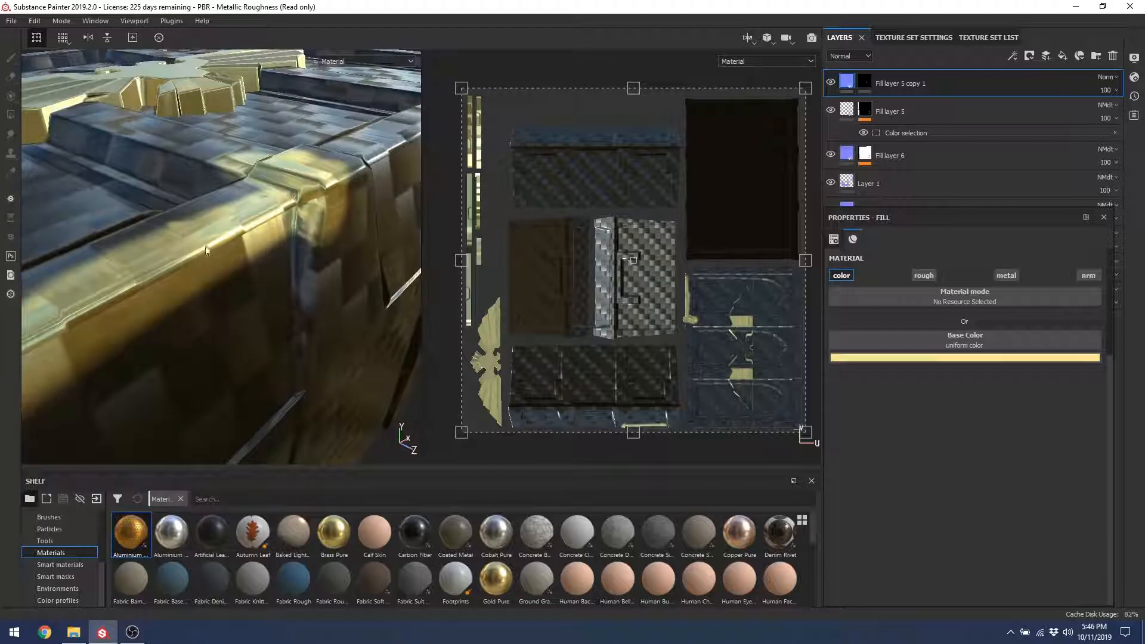
Step: Re-enable roughness, metallic and normal channels, leaving the blend mode at Normal
{"action": "left_click", "coordinate": [923, 276]}
{"action": "left_click", "coordinate": [1004, 275]}
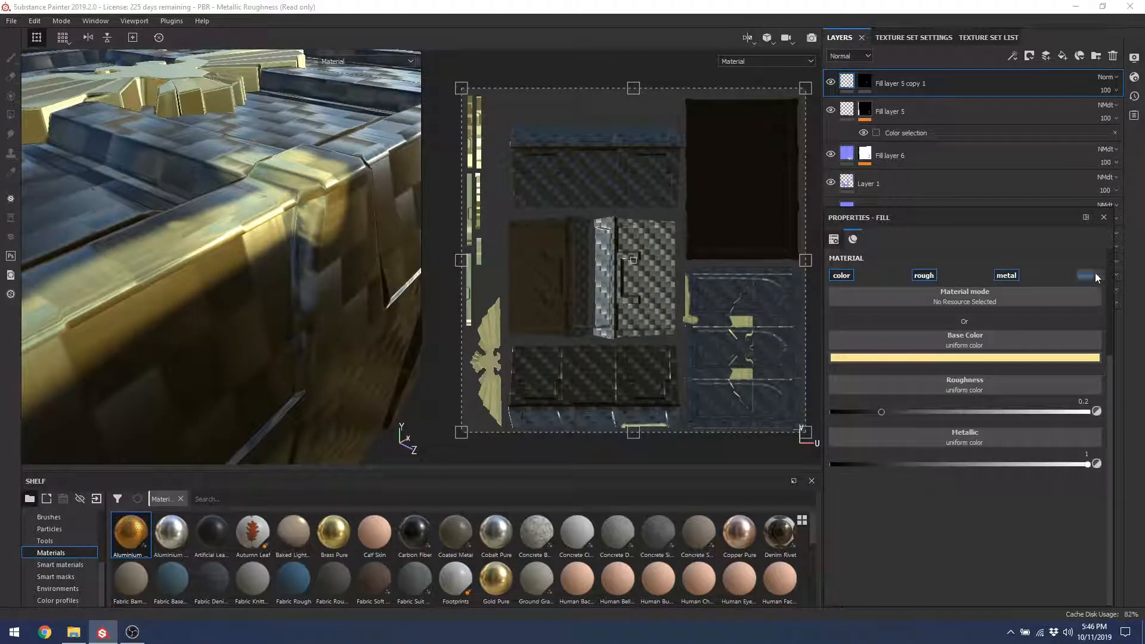
{"action": "left_click", "coordinate": [1088, 275]}
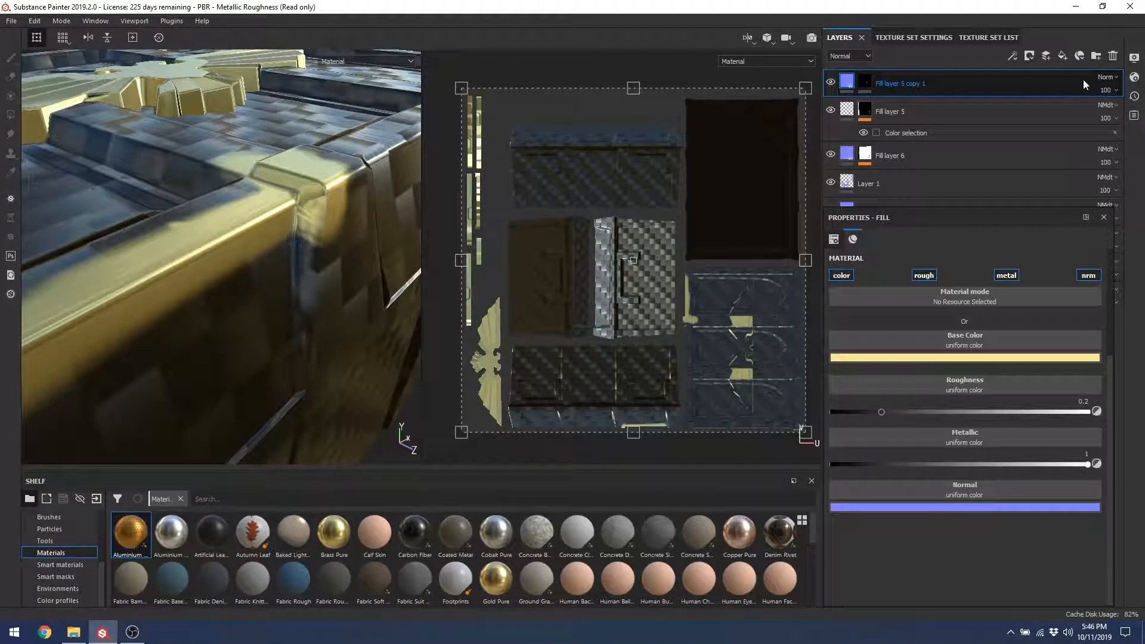
{"action": "left_click", "coordinate": [1108, 77]}
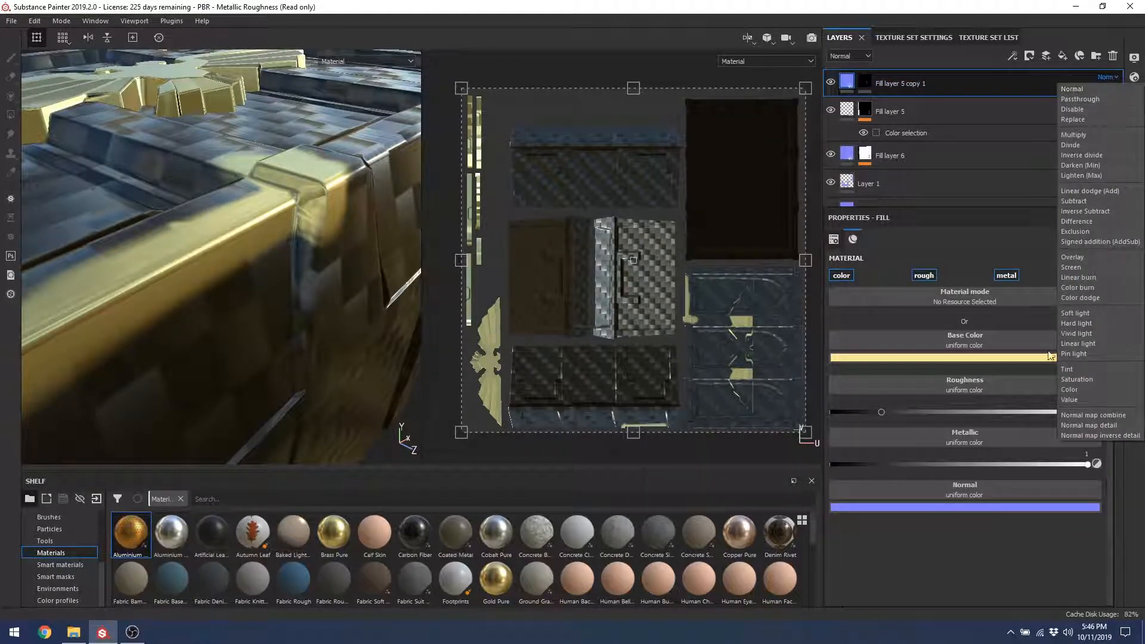
{"action": "left_click", "coordinate": [957, 82]}
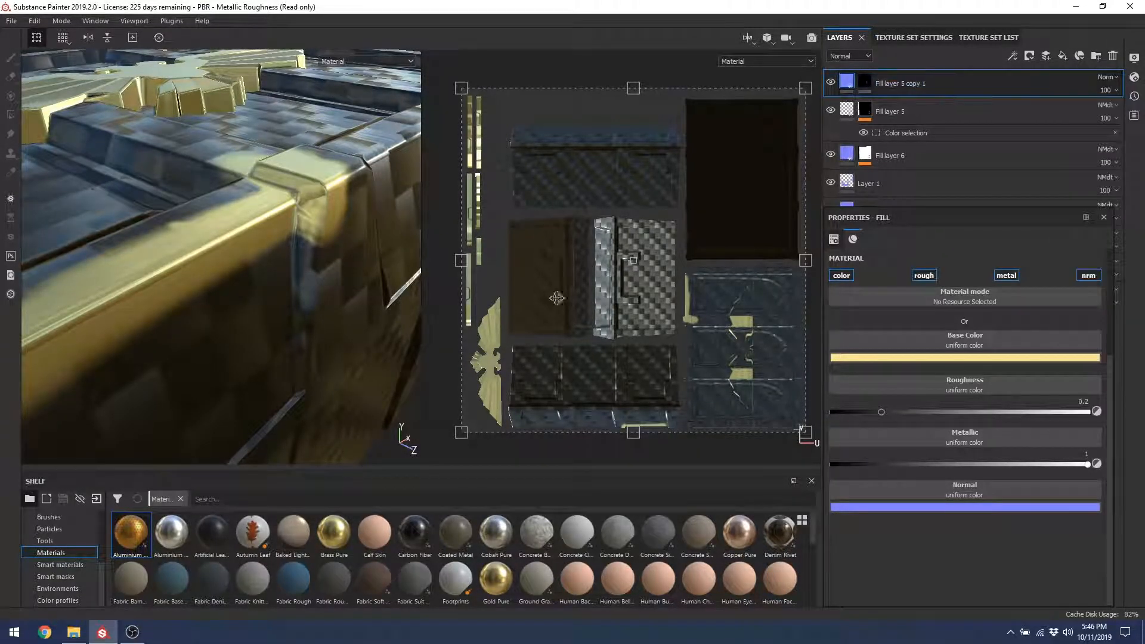
Step: Select Fill layer 6 to show its Carbon Fiber material settings
{"action": "left_click_drag", "start_coordinate": [209, 177], "coordinate": [286, 247], "text": "alt"}
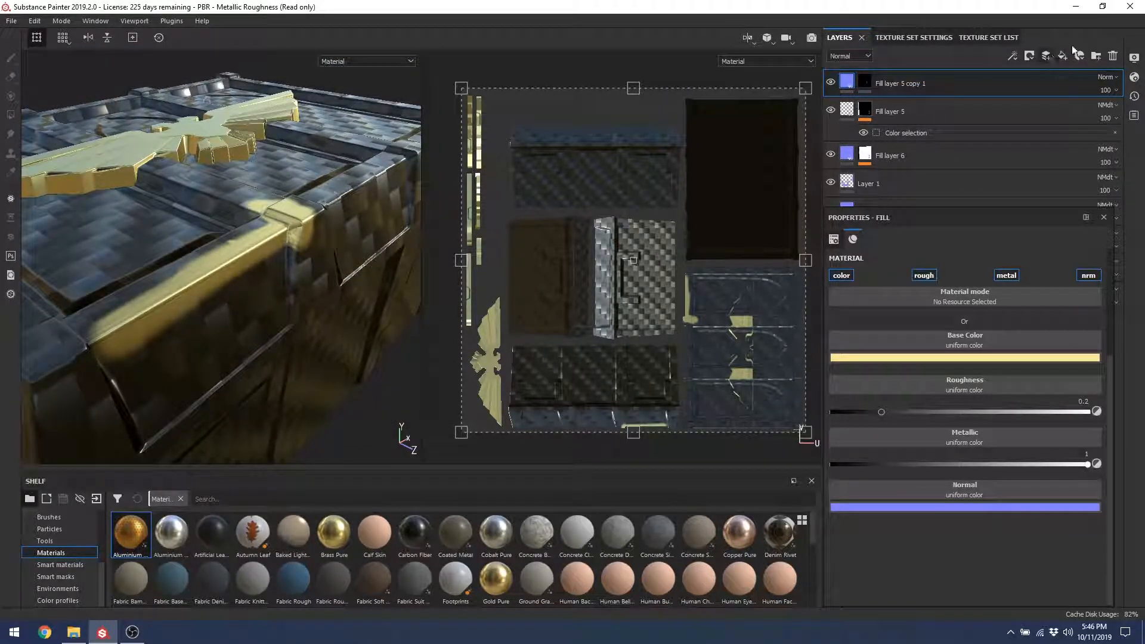
{"action": "left_click", "coordinate": [850, 112]}
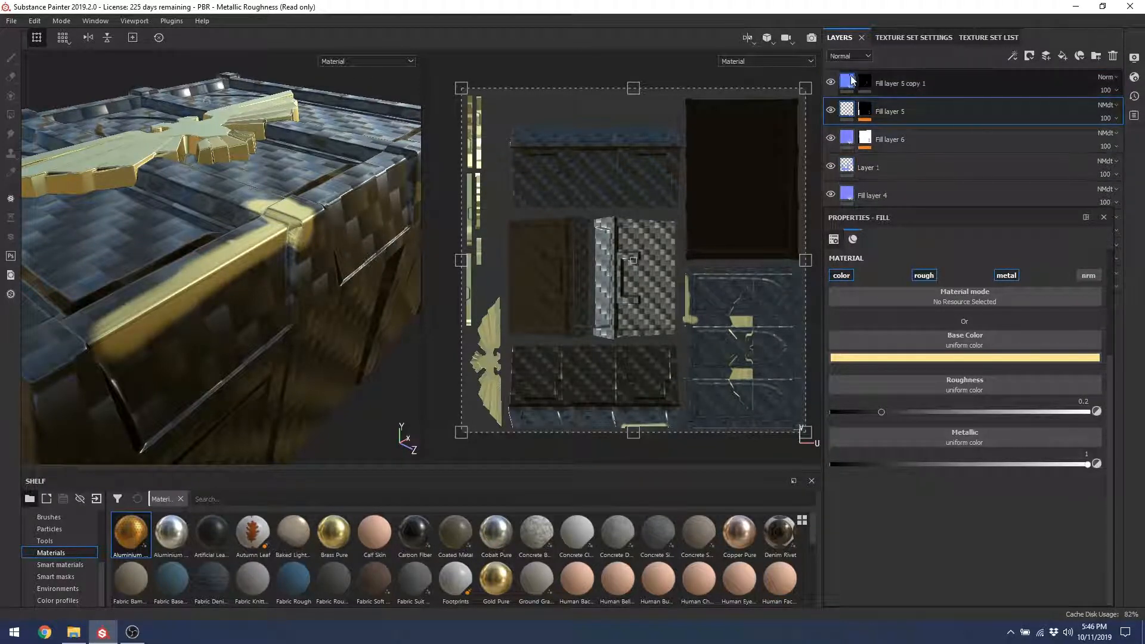
{"action": "left_click", "coordinate": [895, 140]}
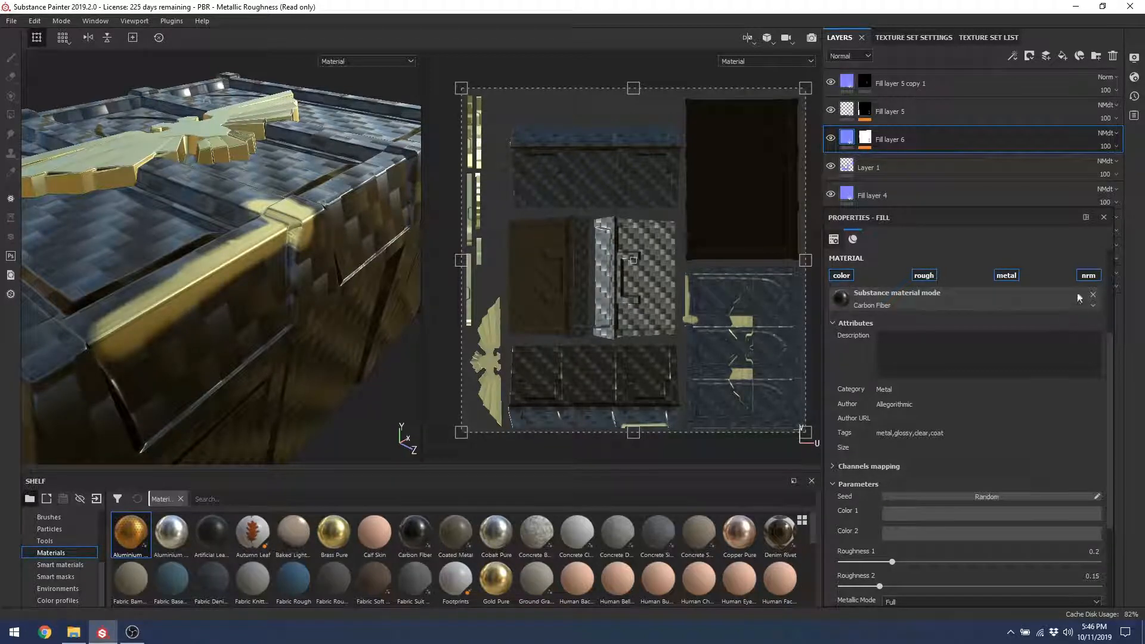
Step: Remove Carbon Fiber from Fill layer 6 and browse resources searched for 'material'
{"action": "left_click", "coordinate": [1093, 294]}
{"action": "left_click", "coordinate": [944, 347]}
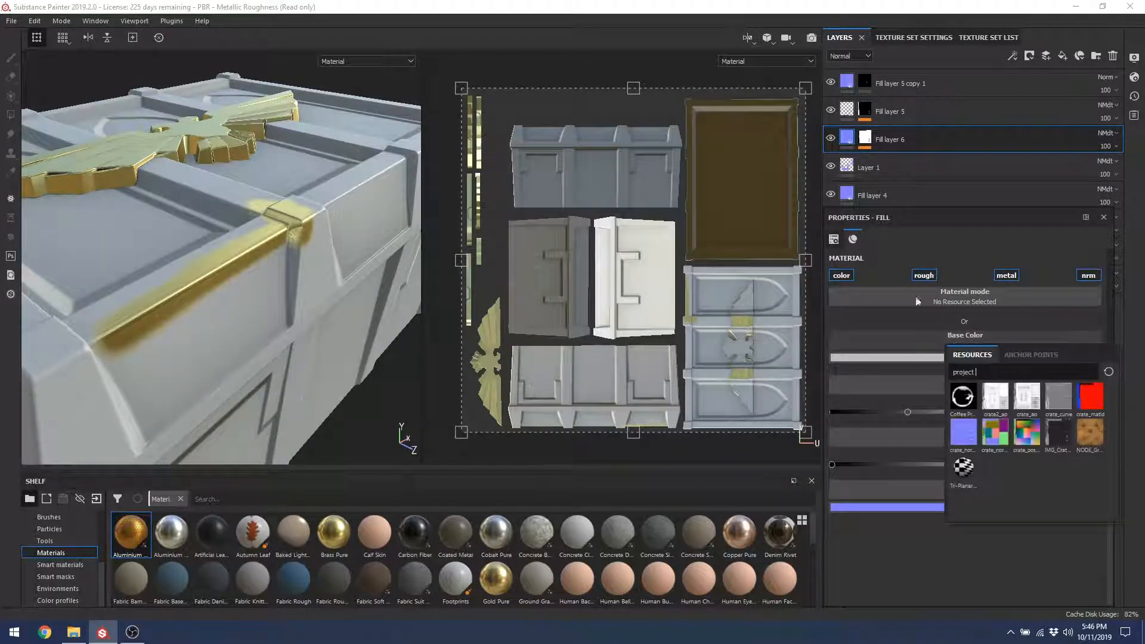
{"action": "key", "text": "BackSpace"}
{"action": "key", "text": "BackSpace"}
{"action": "key", "text": "BackSpace"}
{"action": "key", "text": "BackSpace"}
{"action": "key", "text": "BackSpace"}
{"action": "key", "text": "BackSpace"}
{"action": "key", "text": "BackSpace"}
{"action": "key", "text": "BackSpace"}
{"action": "type", "text": "material"}
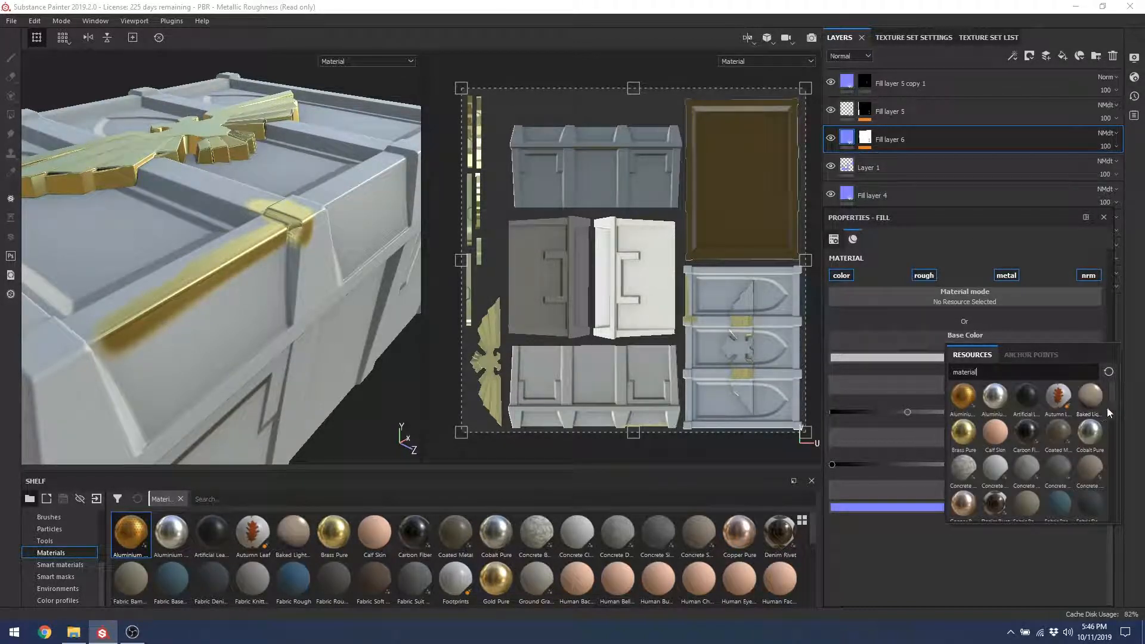
{"action": "scroll", "coordinate": [1110, 402], "scroll_direction": "down", "scroll_amount": 3}
{"action": "scroll", "coordinate": [1108, 428], "scroll_direction": "down", "scroll_amount": 5}
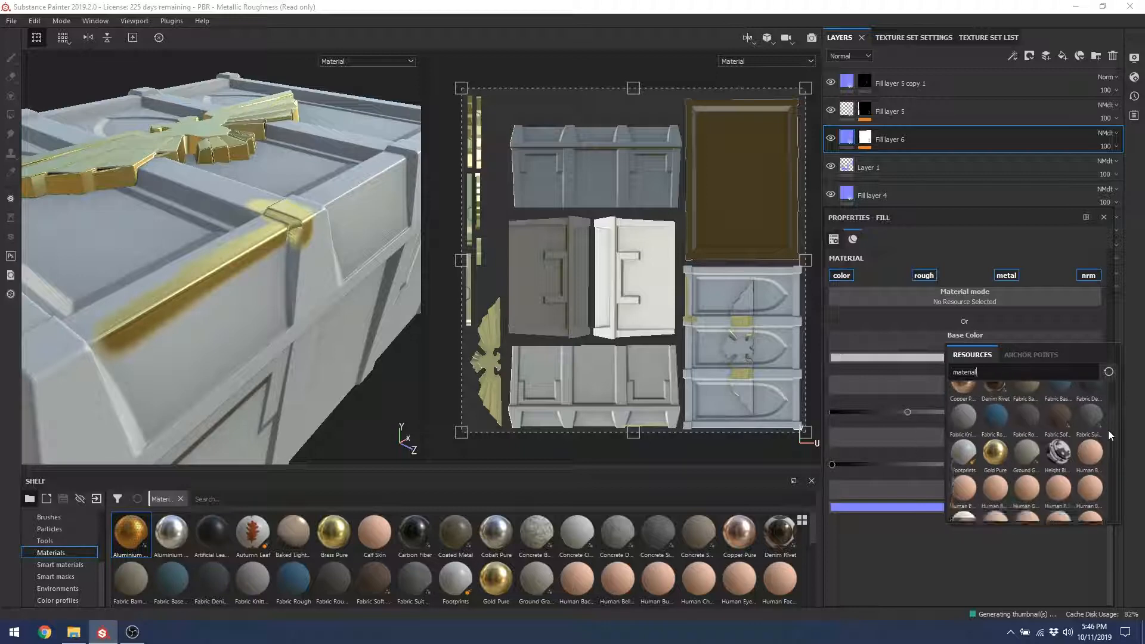
{"action": "scroll", "coordinate": [1102, 462], "scroll_direction": "down", "scroll_amount": 4}
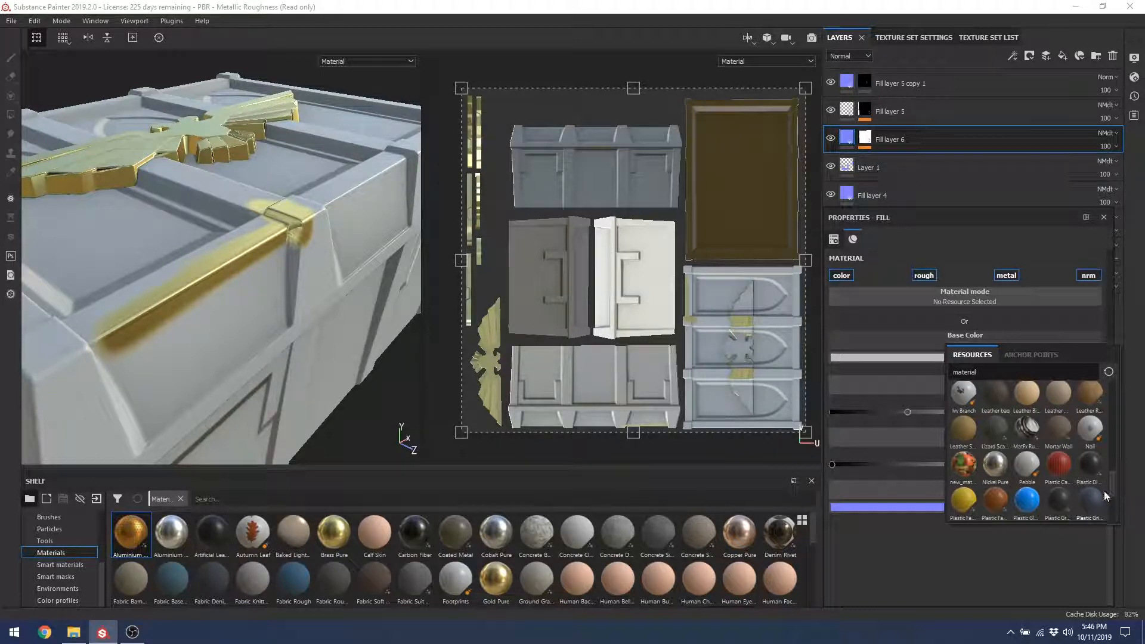
{"action": "left_click", "coordinate": [1027, 503]}
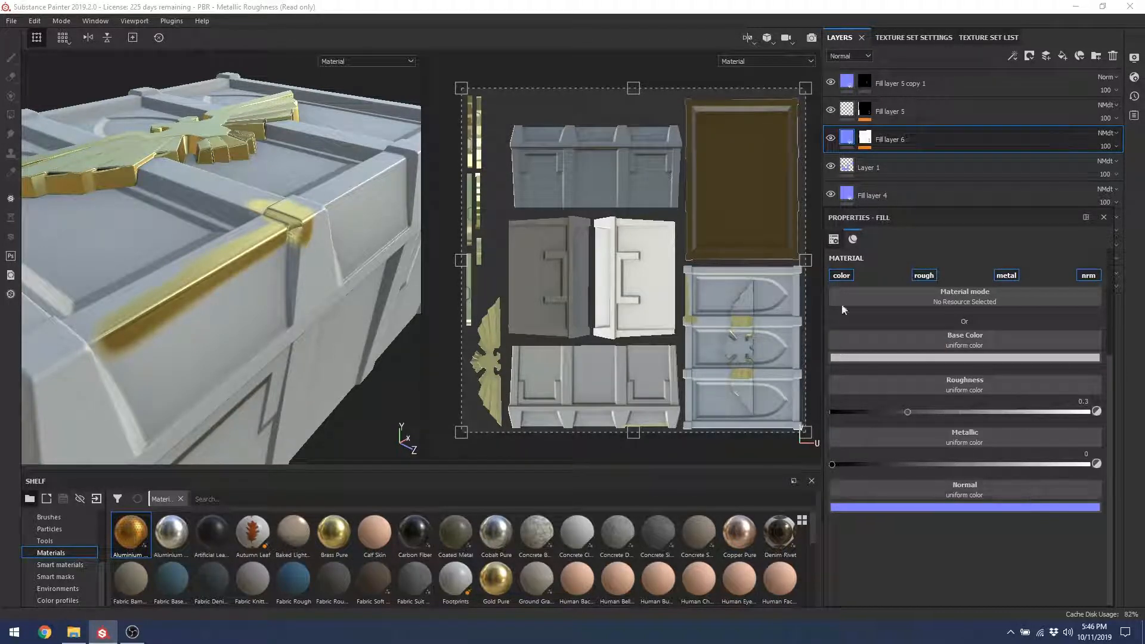
Step: Apply the blue Plastic material to Fill layer 6
{"action": "left_click_drag", "start_coordinate": [304, 312], "coordinate": [233, 309], "text": "alt"}
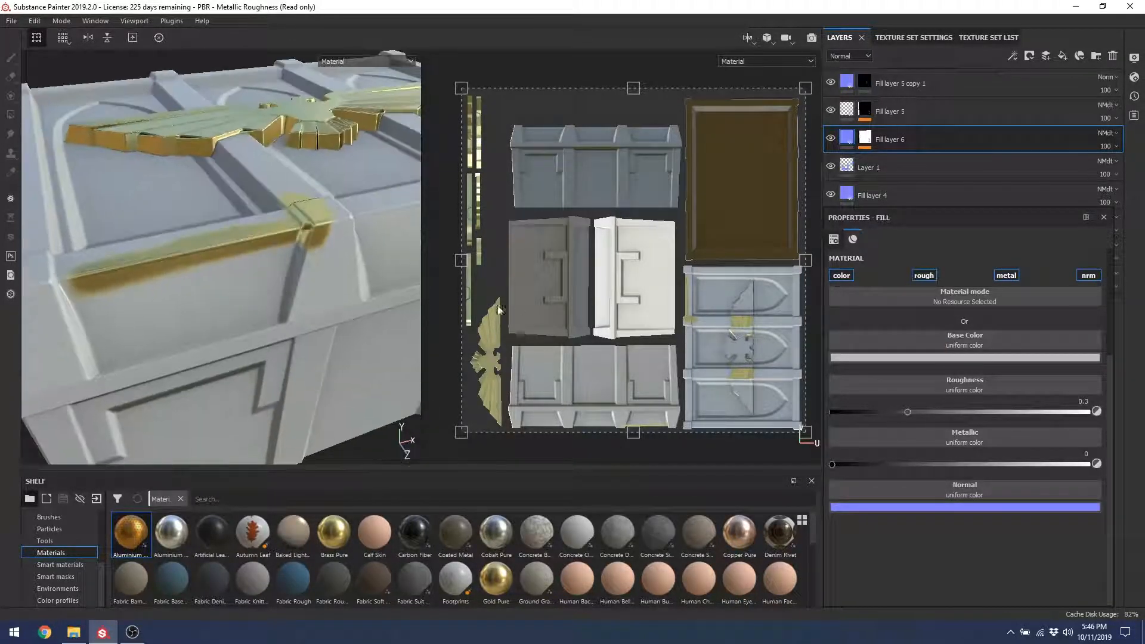
{"action": "left_click", "coordinate": [918, 297]}
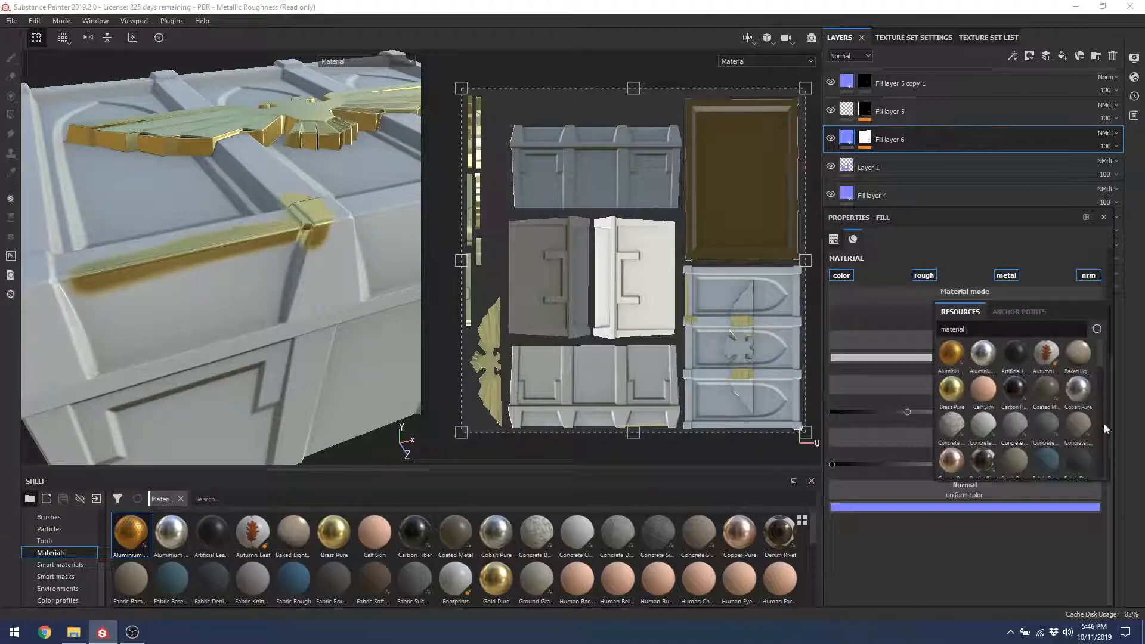
{"action": "scroll", "coordinate": [1099, 356], "scroll_direction": "down", "scroll_amount": 5}
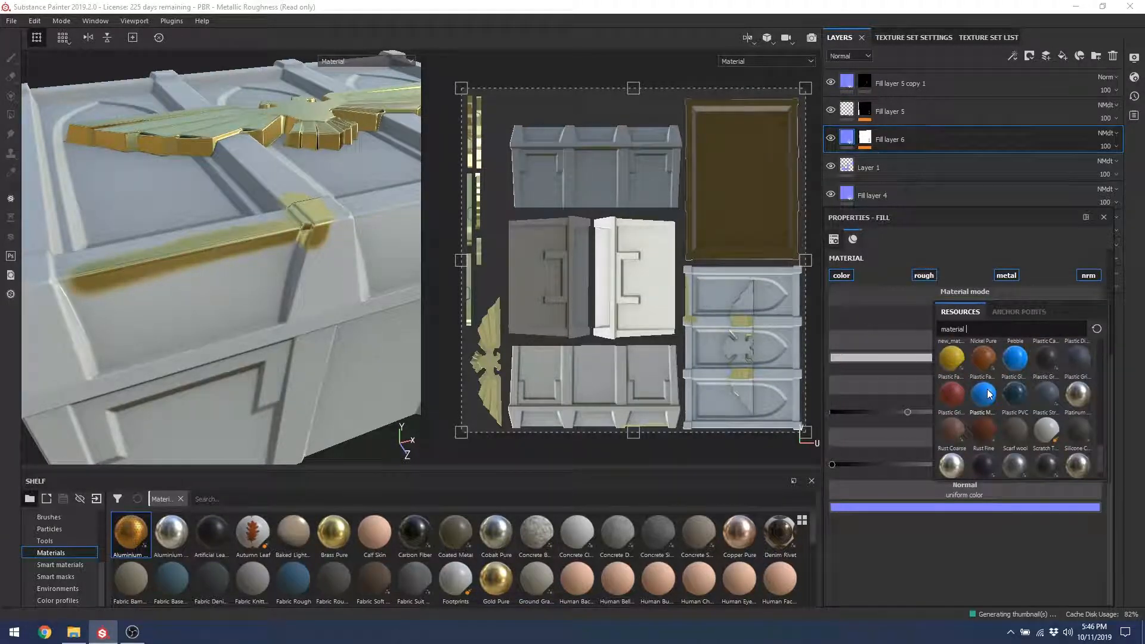
{"action": "left_click", "coordinate": [985, 395]}
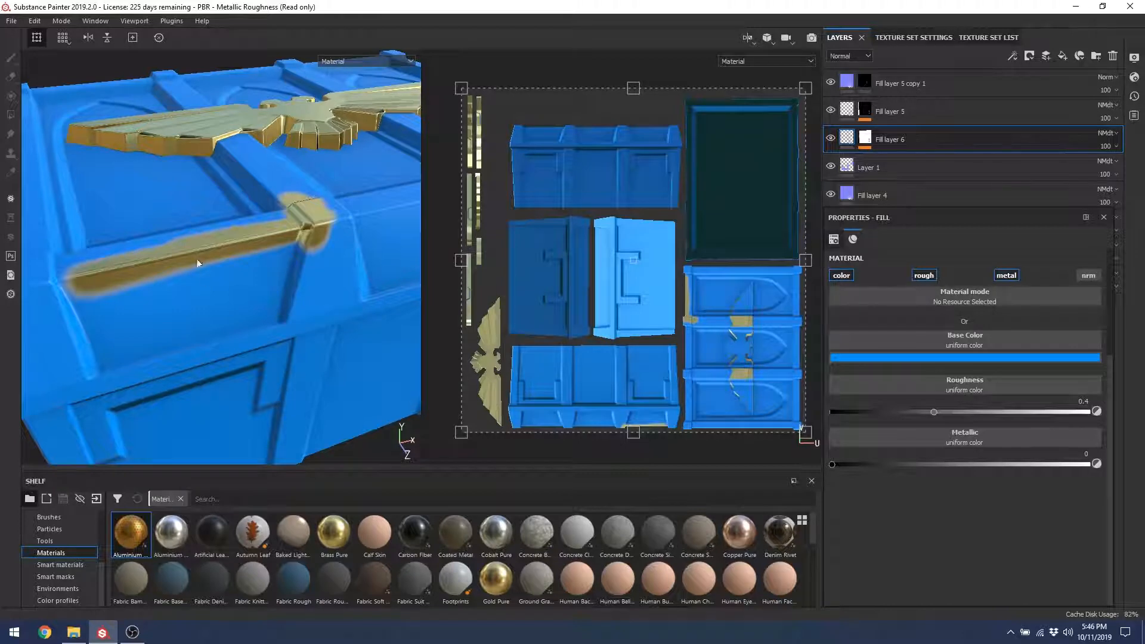
Step: Enable the normal channel on Fill layer 6's fill, then inspect the lid's gold trim and eagle emblem
{"action": "left_click_drag", "start_coordinate": [198, 263], "coordinate": [276, 200], "text": "alt"}
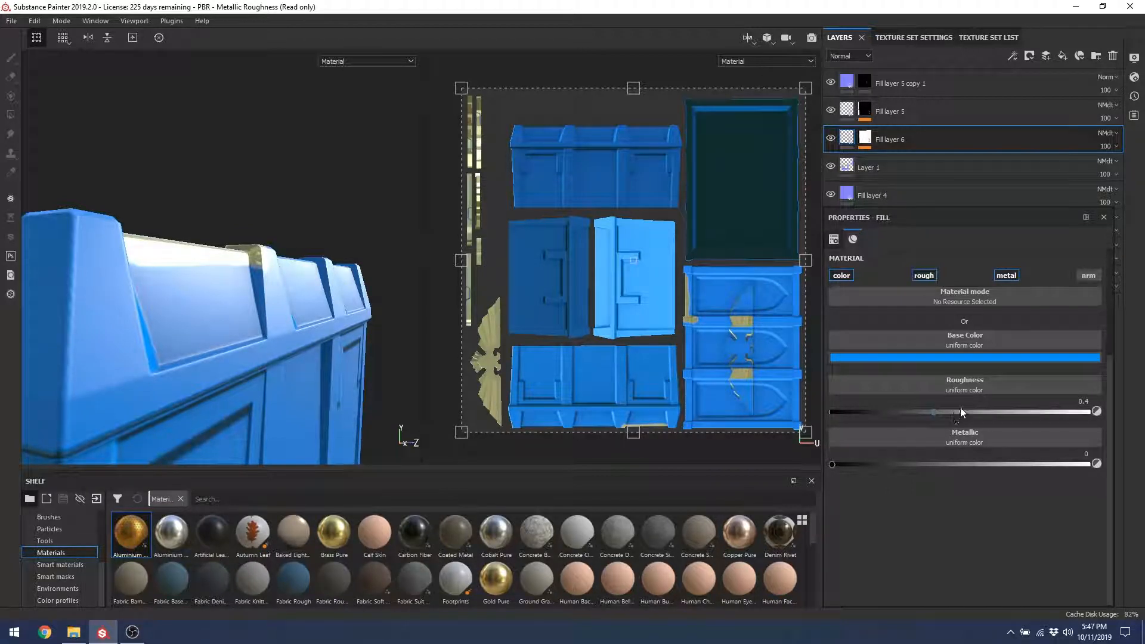
{"action": "left_click", "coordinate": [1085, 276]}
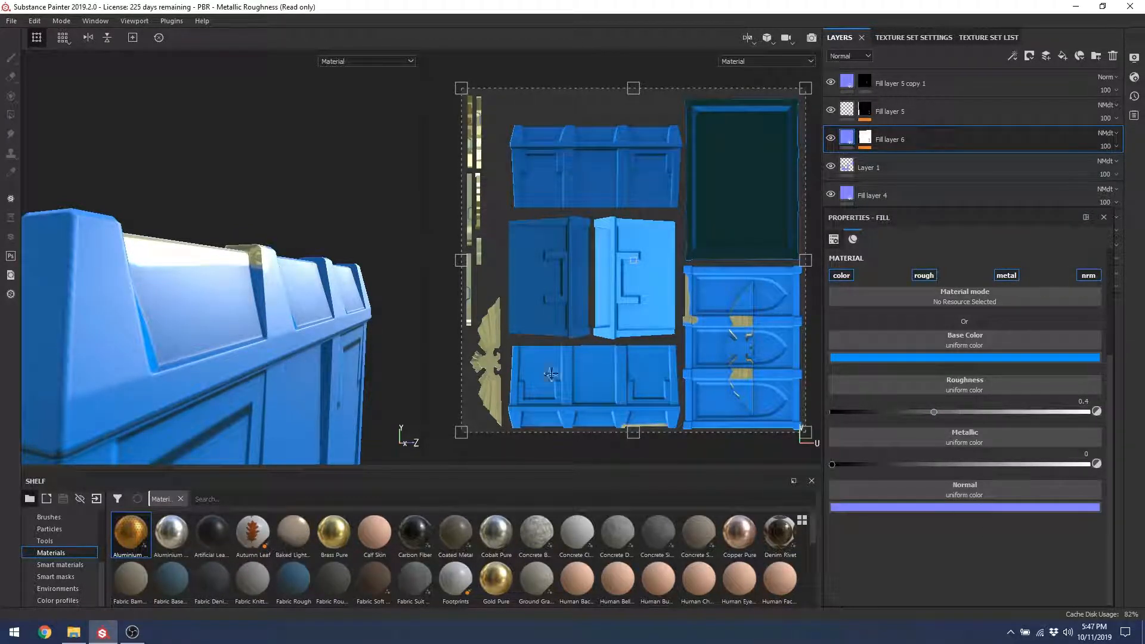
{"action": "left_click_drag", "start_coordinate": [157, 256], "coordinate": [296, 144], "text": "alt"}
{"action": "left_click_drag", "start_coordinate": [138, 194], "coordinate": [235, 169], "text": "alt"}
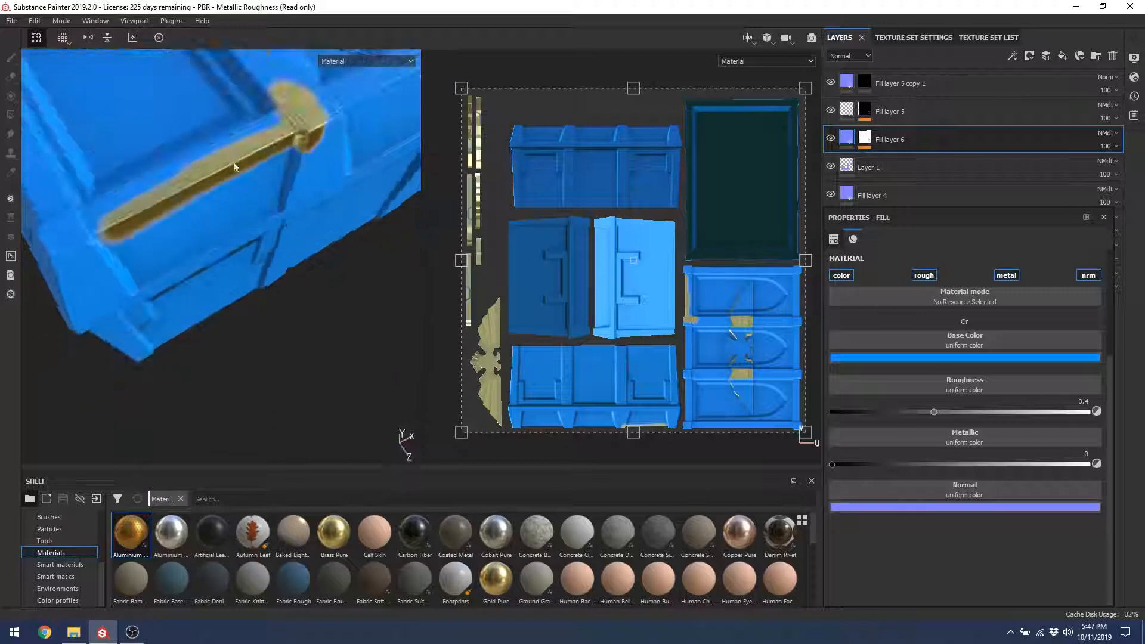
{"action": "middle_click_drag", "start_coordinate": [235, 169], "coordinate": [223, 268], "text": "alt"}
{"action": "right_click_drag", "start_coordinate": [224, 267], "coordinate": [248, 313], "text": "alt"}
{"action": "left_click_drag", "start_coordinate": [248, 313], "coordinate": [323, 191], "text": "alt"}
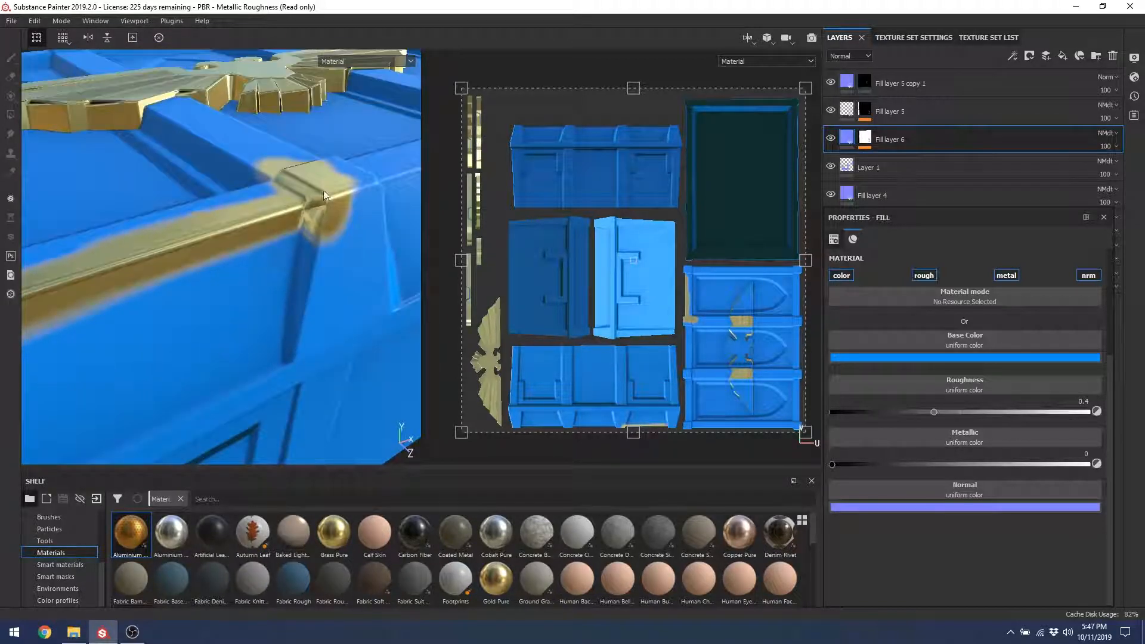
Step: Select Fill layer 5 copy 1's mask and set the brush alpha to Dirt Blurry Dense
{"action": "left_click", "coordinate": [863, 113]}
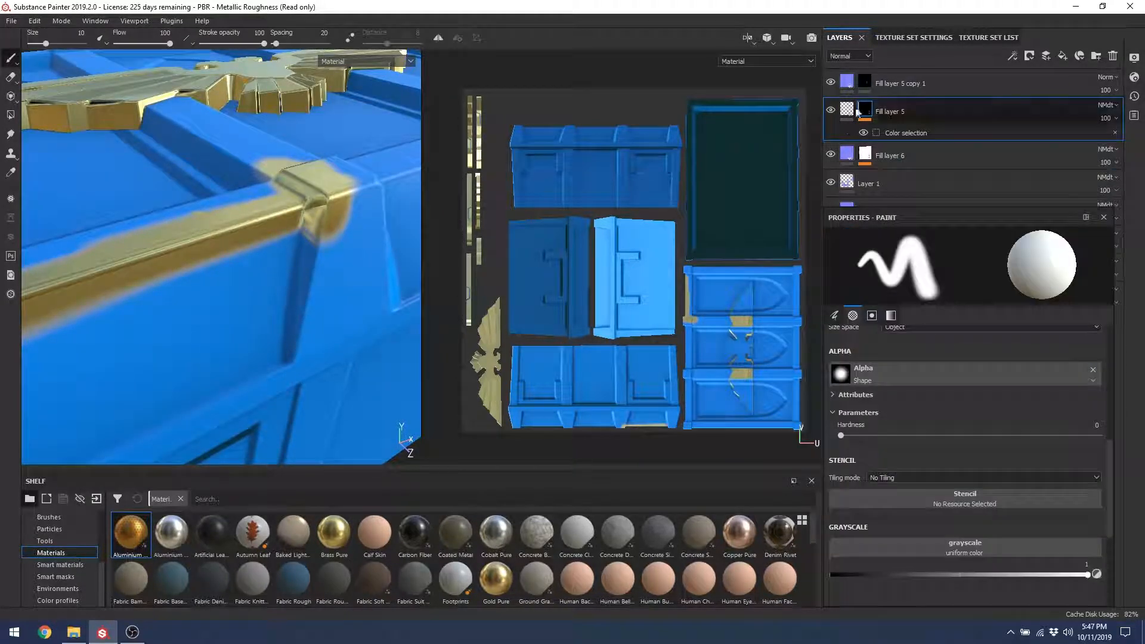
{"action": "left_click", "coordinate": [867, 85]}
{"action": "left_click_drag", "start_coordinate": [281, 231], "coordinate": [341, 244], "text": "alt"}
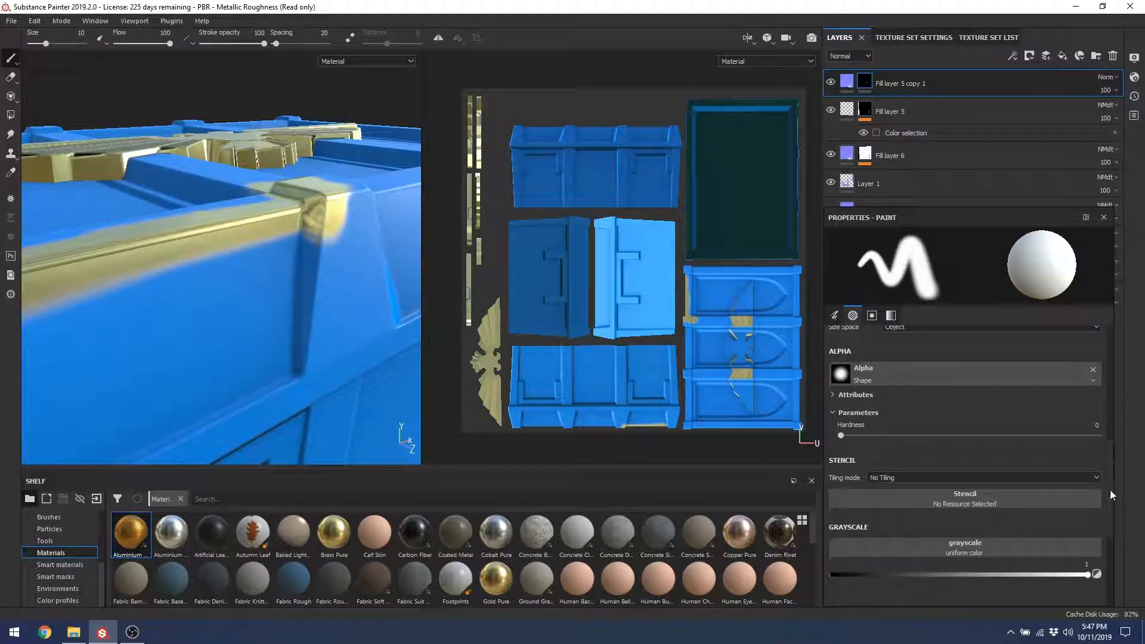
{"action": "left_click", "coordinate": [862, 375]}
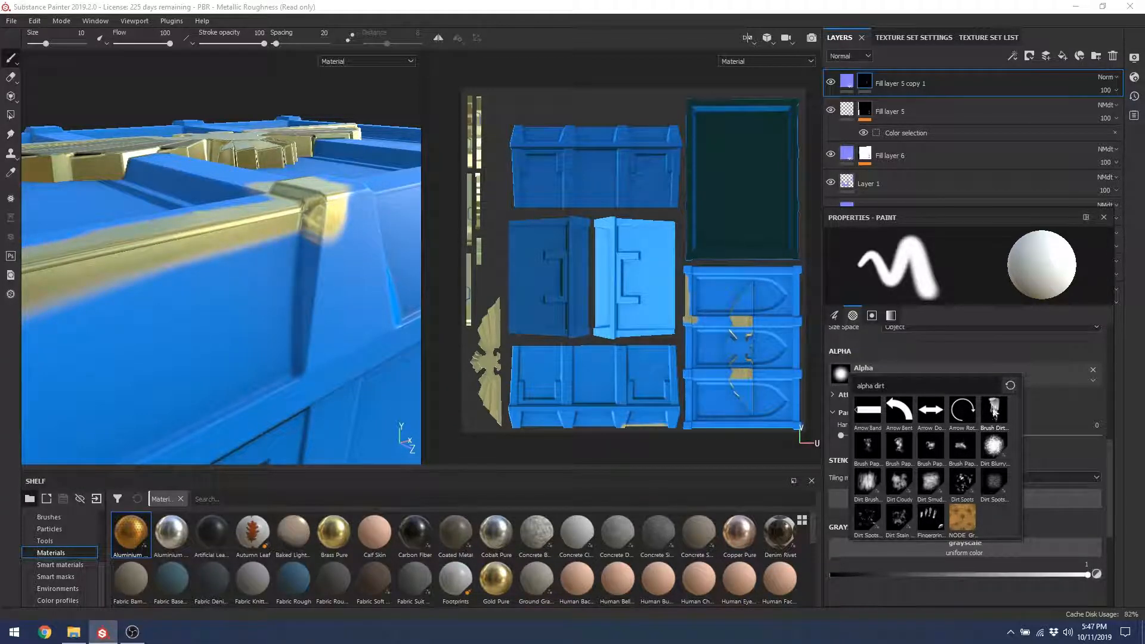
{"action": "left_click", "coordinate": [995, 451]}
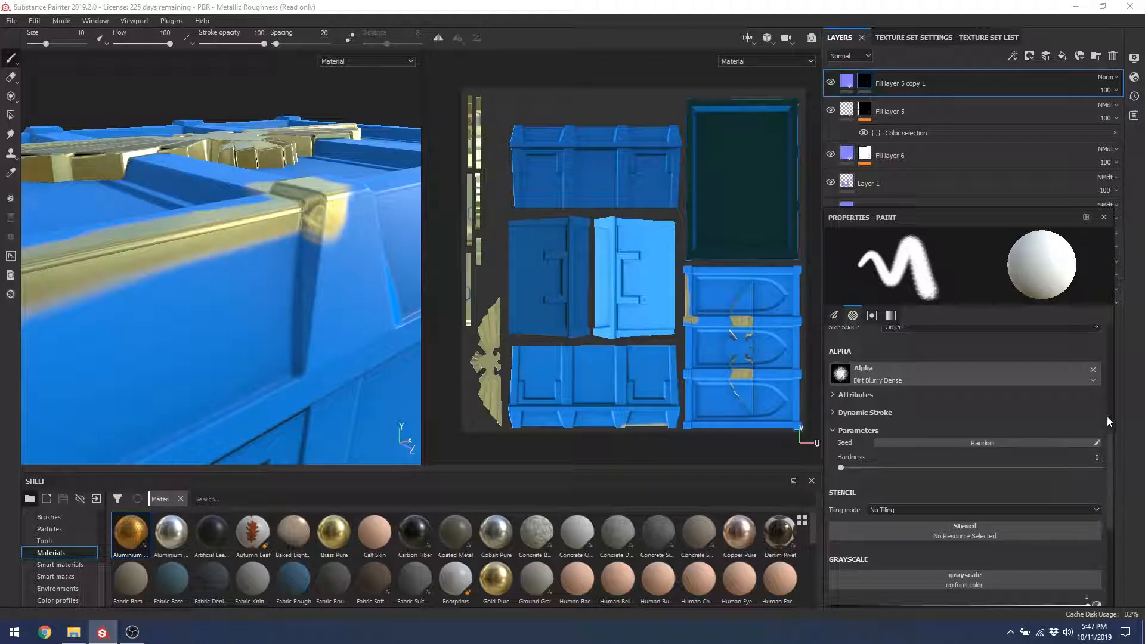
{"action": "mouse_move", "coordinate": [1107, 437]}
{"action": "left_mouse_down"}
{"action": "mouse_move", "coordinate": [1117, 409]}
{"action": "mouse_move", "coordinate": [1110, 372]}
{"action": "left_mouse_up"}
Step: Paint test dabs on the trim corner, then set brush size 10.95, wider spacing, flow 100
{"action": "left_click", "coordinate": [294, 269]}
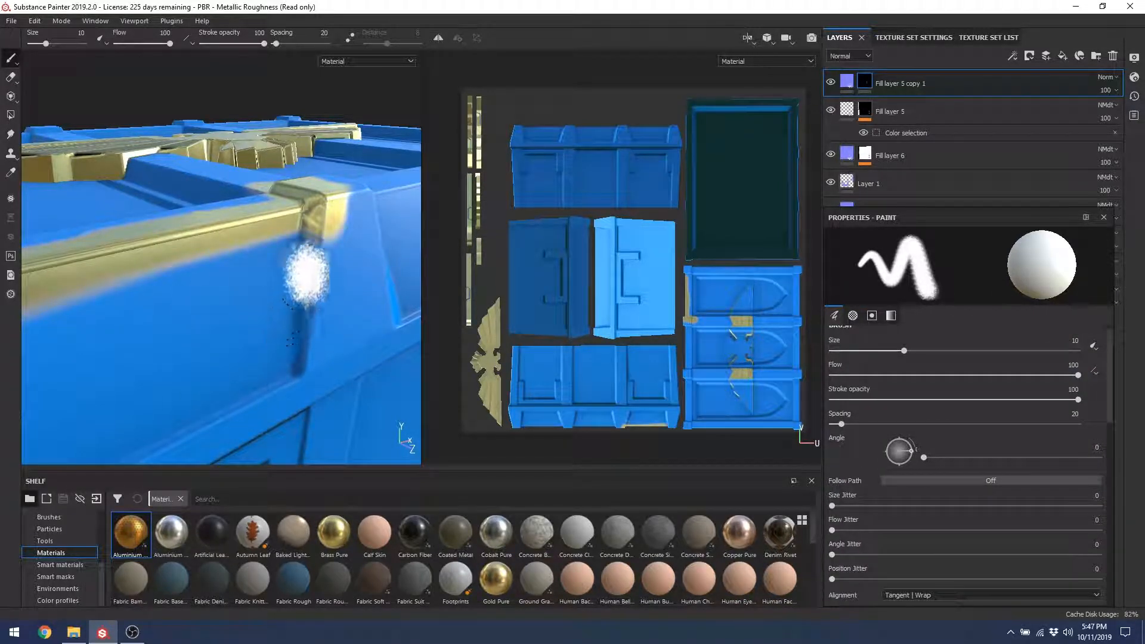
{"action": "left_click_drag", "start_coordinate": [244, 325], "coordinate": [256, 357]}
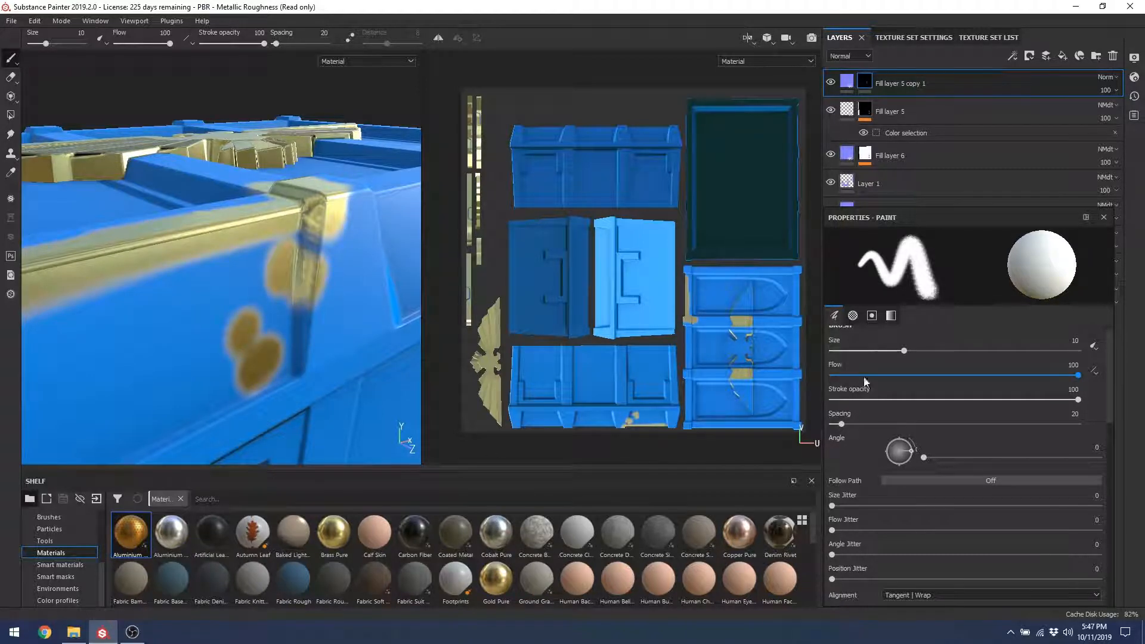
{"action": "mouse_move", "coordinate": [866, 377]}
{"action": "left_mouse_down"}
{"action": "mouse_move", "coordinate": [854, 372]}
{"action": "mouse_move", "coordinate": [1031, 380]}
{"action": "left_mouse_up"}
{"action": "mouse_move", "coordinate": [903, 352]}
{"action": "left_mouse_down"}
{"action": "mouse_move", "coordinate": [873, 356]}
{"action": "mouse_move", "coordinate": [908, 355]}
{"action": "left_mouse_up"}
{"action": "mouse_move", "coordinate": [845, 421]}
{"action": "left_mouse_down"}
{"action": "mouse_move", "coordinate": [887, 420]}
{"action": "mouse_move", "coordinate": [845, 404]}
{"action": "mouse_move", "coordinate": [1108, 412]}
{"action": "left_mouse_up"}
{"action": "left_click", "coordinate": [932, 399]}
{"action": "left_click_drag", "start_coordinate": [1033, 377], "coordinate": [1126, 392]}
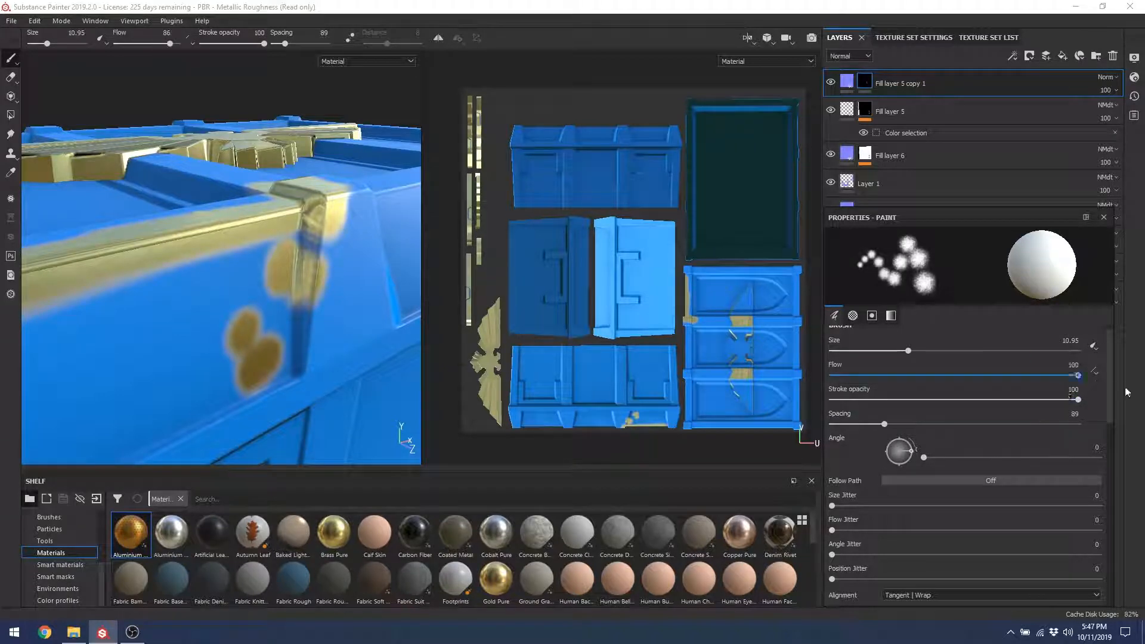
Step: Paint soft gold wear dabs on the blue side, the corner and the vertical edge
{"action": "left_click", "coordinate": [347, 347]}
{"action": "left_click", "coordinate": [341, 267]}
{"action": "mouse_move", "coordinate": [308, 322]}
{"action": "left_mouse_down", "text": "alt"}
{"action": "mouse_move", "coordinate": [220, 297]}
{"action": "mouse_move", "coordinate": [177, 263]}
{"action": "left_mouse_up", "text": "alt"}
{"action": "left_click", "coordinate": [296, 345]}
{"action": "left_click", "coordinate": [278, 351]}
{"action": "mouse_move", "coordinate": [310, 334]}
{"action": "left_mouse_down", "text": "alt"}
{"action": "mouse_move", "coordinate": [284, 352]}
{"action": "mouse_move", "coordinate": [258, 263]}
{"action": "mouse_move", "coordinate": [308, 340]}
{"action": "mouse_move", "coordinate": [292, 358]}
{"action": "left_mouse_up", "text": "alt"}
{"action": "left_click", "coordinate": [210, 329]}
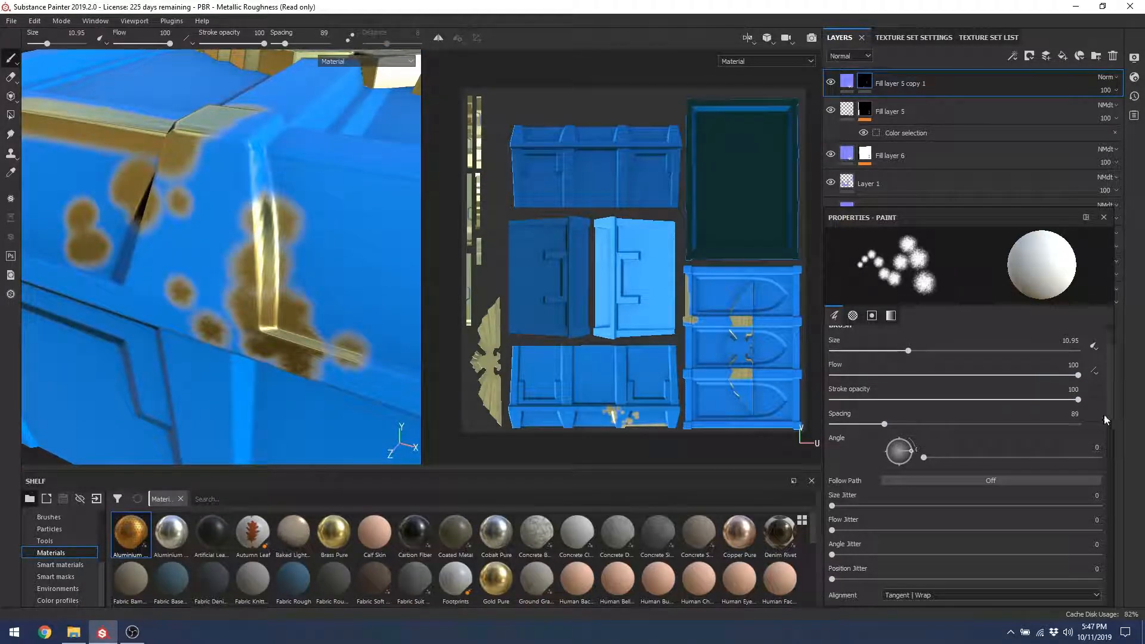
Step: Set brush hardness to 1 and view the crate edge from the front
{"action": "scroll", "coordinate": [1089, 395], "scroll_direction": "down", "scroll_amount": 10}
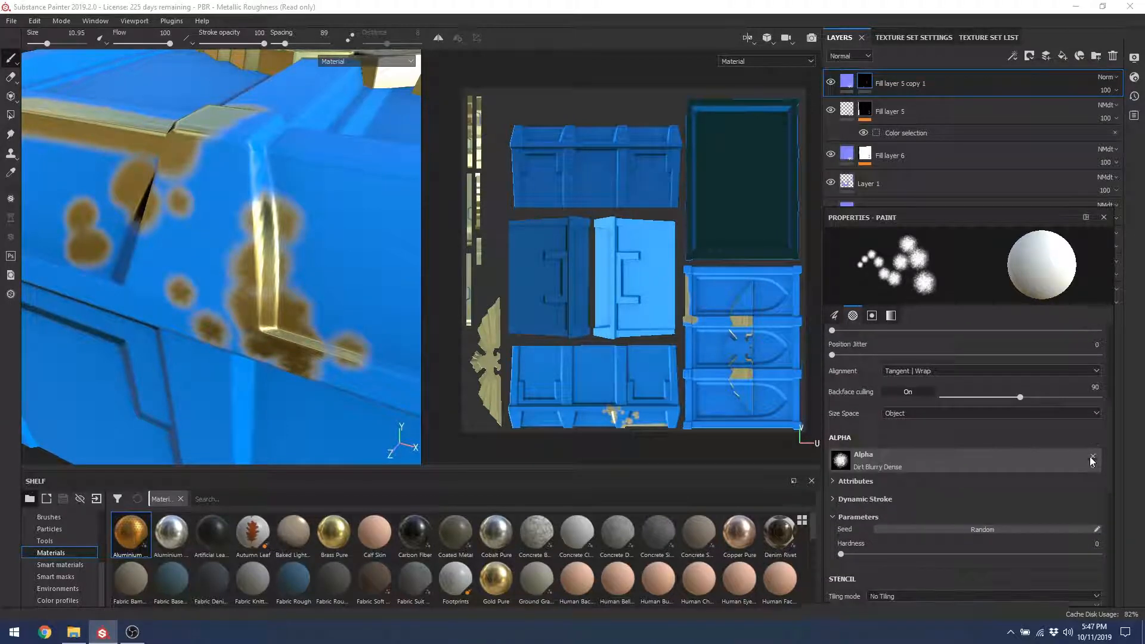
{"action": "left_click_drag", "start_coordinate": [841, 503], "coordinate": [1101, 503]}
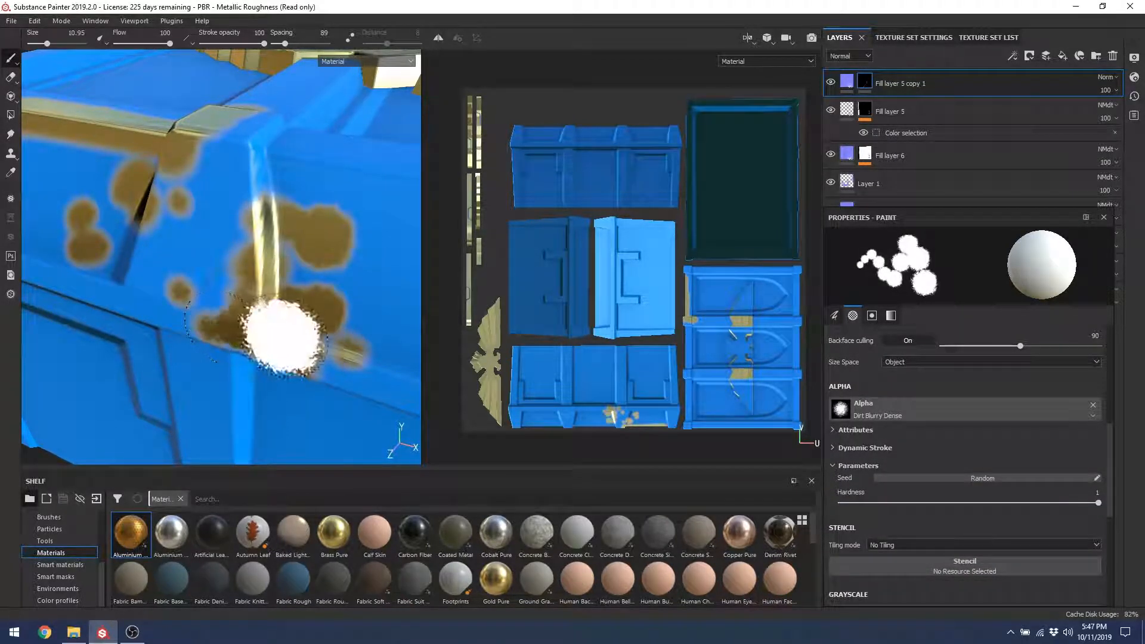
{"action": "mouse_move", "coordinate": [276, 332]}
{"action": "left_mouse_down", "text": "alt"}
{"action": "mouse_move", "coordinate": [294, 251]}
{"action": "mouse_move", "coordinate": [327, 270]}
{"action": "left_mouse_up", "text": "alt"}
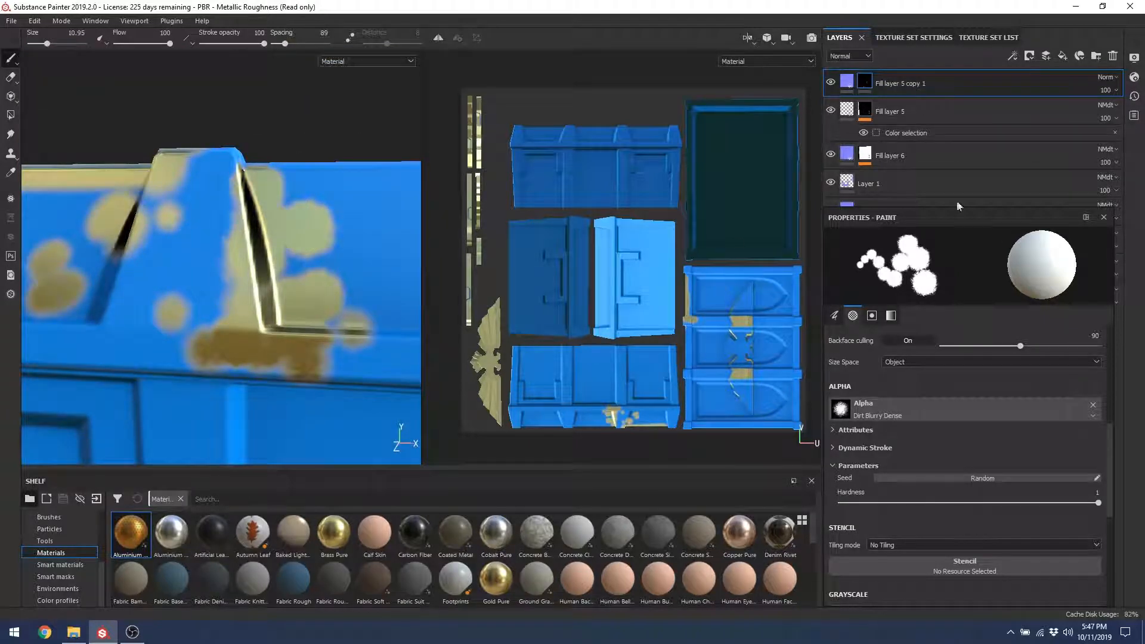
Step: Set the texture set resolution to 2048 in Texture Set Settings
{"action": "left_click", "coordinate": [970, 39]}
{"action": "left_click", "coordinate": [905, 38]}
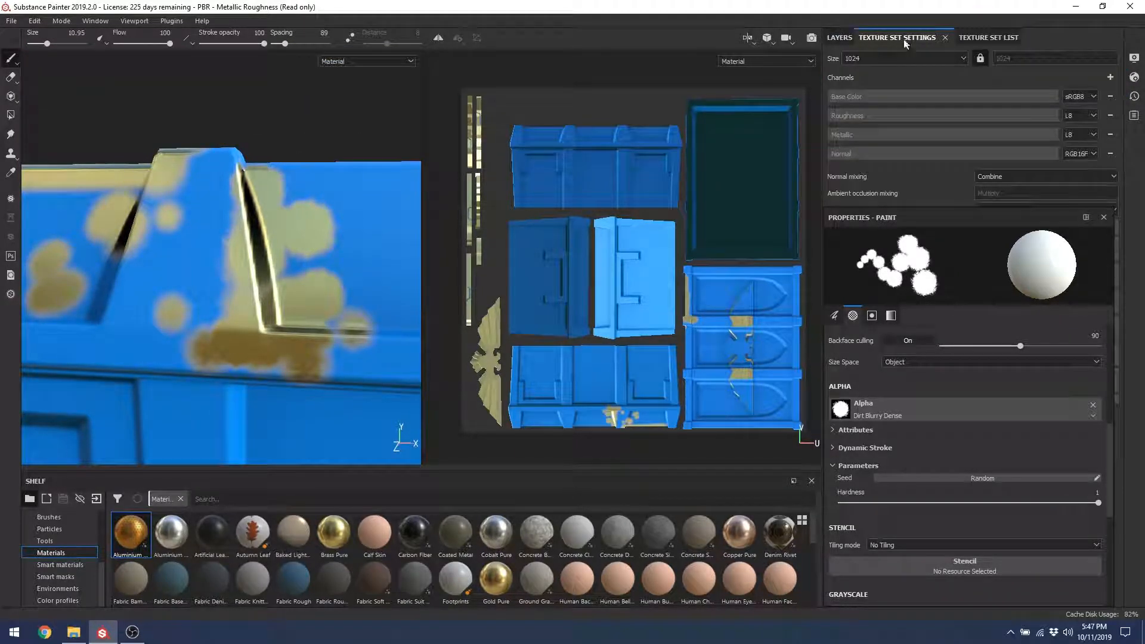
{"action": "left_click", "coordinate": [898, 58]}
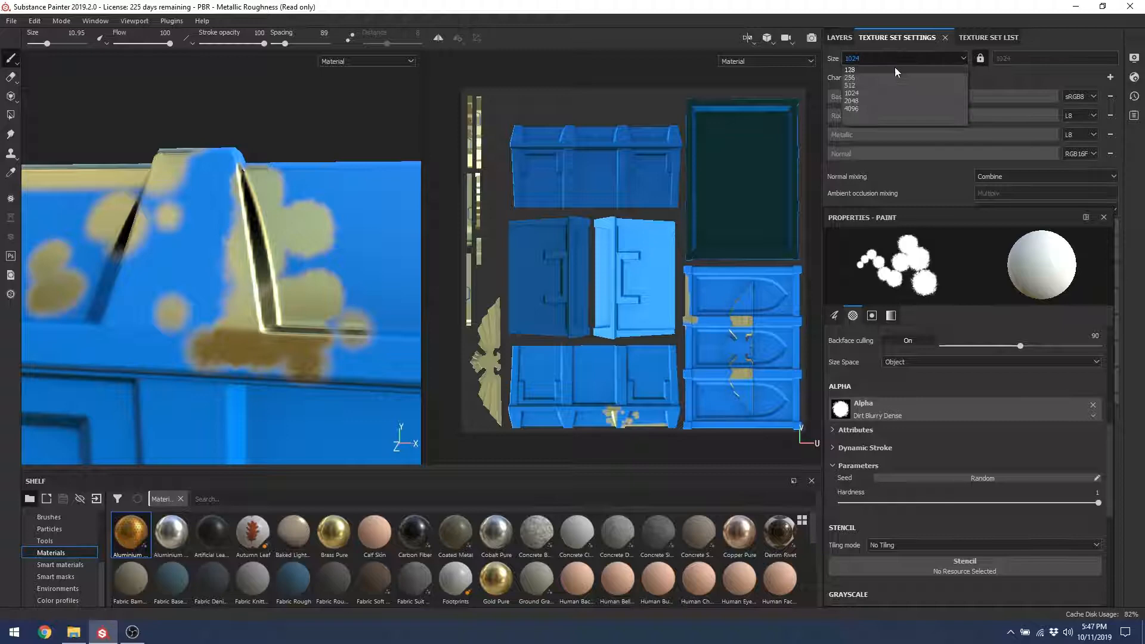
{"action": "left_click", "coordinate": [860, 100]}
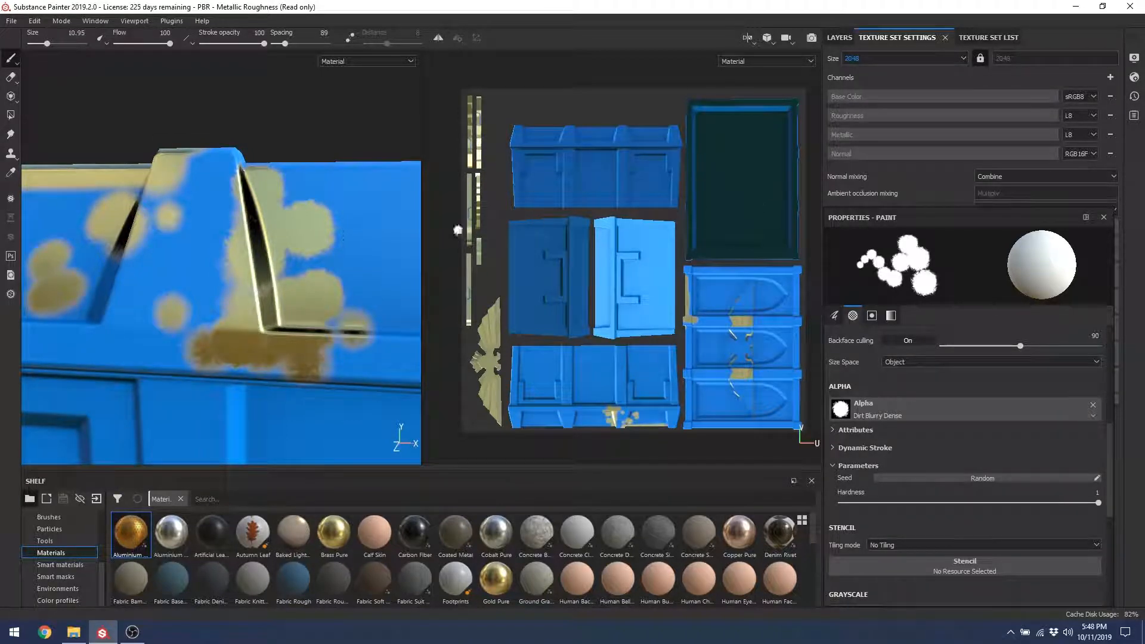
Step: Paint gold wear strokes over the crate corner
{"action": "left_click_drag", "start_coordinate": [381, 242], "coordinate": [218, 267], "text": "alt"}
{"action": "right_click_drag", "start_coordinate": [218, 267], "coordinate": [302, 332], "text": "alt"}
{"action": "left_click_drag", "start_coordinate": [302, 332], "coordinate": [281, 276], "text": "alt"}
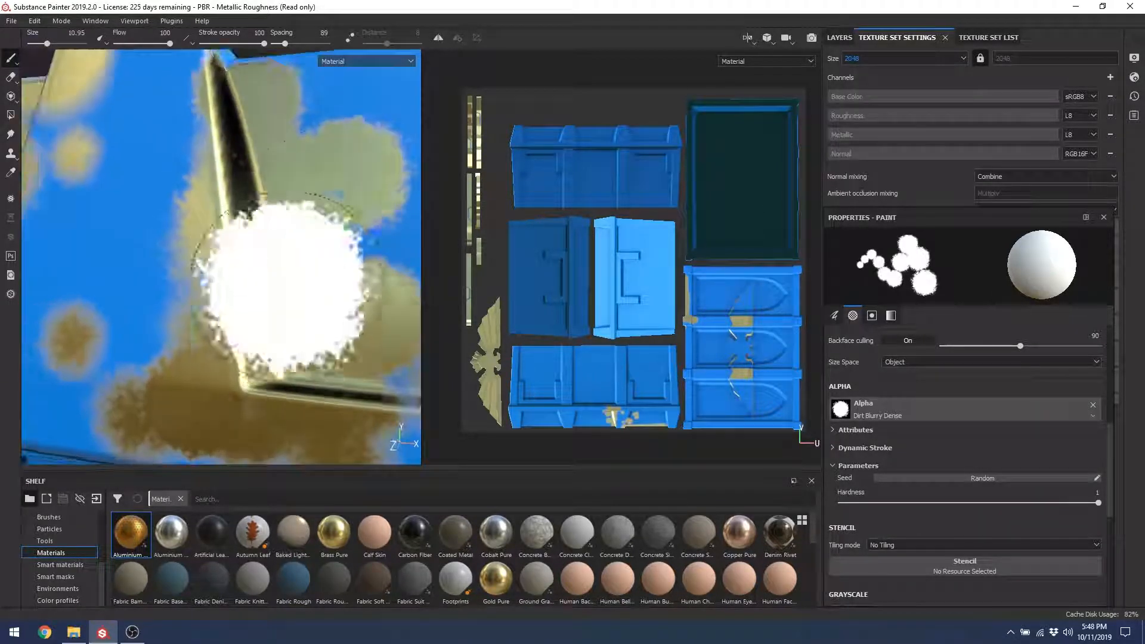
{"action": "right_click_drag", "start_coordinate": [253, 292], "coordinate": [209, 257], "text": "alt"}
{"action": "mouse_move", "coordinate": [209, 256]}
{"action": "left_mouse_down", "text": "alt"}
{"action": "mouse_move", "coordinate": [274, 286]}
{"action": "mouse_move", "coordinate": [326, 366]}
{"action": "left_mouse_up", "text": "alt"}
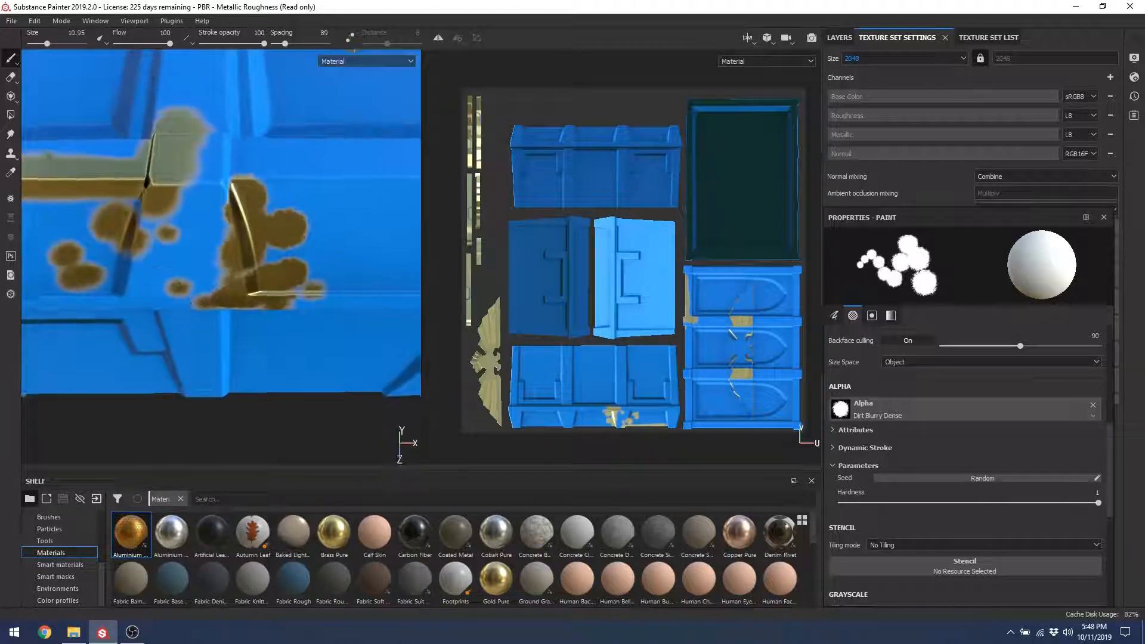
{"action": "mouse_move", "coordinate": [231, 224]}
{"action": "left_mouse_down", "text": "alt"}
{"action": "mouse_move", "coordinate": [276, 299]}
{"action": "mouse_move", "coordinate": [295, 161]}
{"action": "left_mouse_up", "text": "alt"}
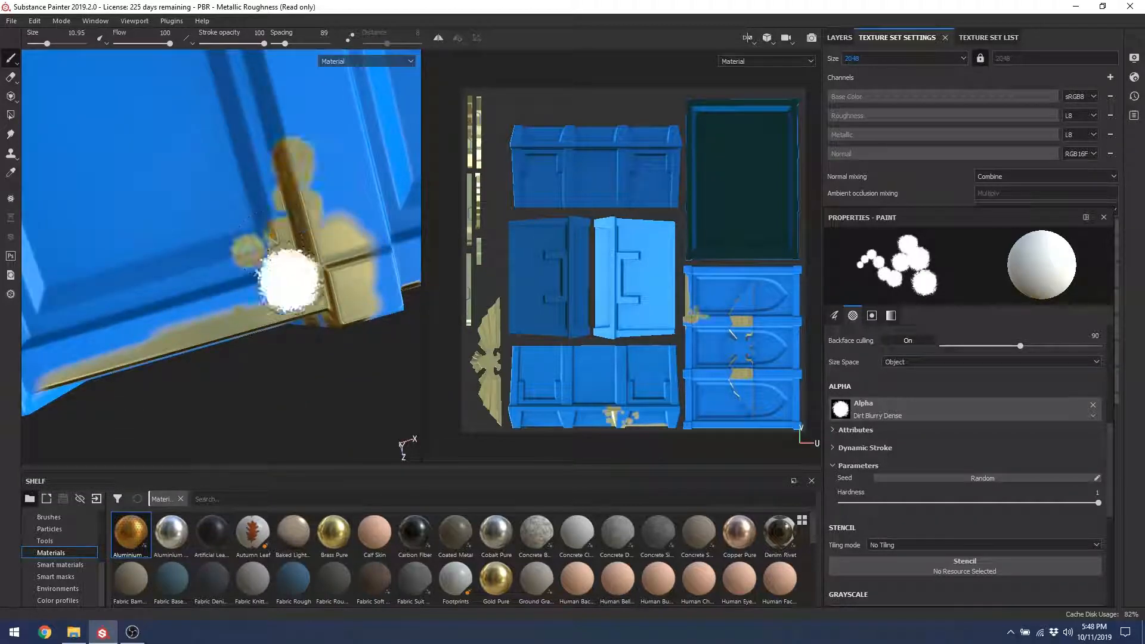
{"action": "mouse_move", "coordinate": [286, 284]}
{"action": "left_mouse_down"}
{"action": "mouse_move", "coordinate": [241, 226]}
{"action": "mouse_move", "coordinate": [138, 279]}
{"action": "mouse_move", "coordinate": [322, 271]}
{"action": "mouse_move", "coordinate": [358, 238]}
{"action": "mouse_move", "coordinate": [382, 268]}
{"action": "left_mouse_up"}
{"action": "left_click_drag", "start_coordinate": [210, 278], "coordinate": [156, 285]}
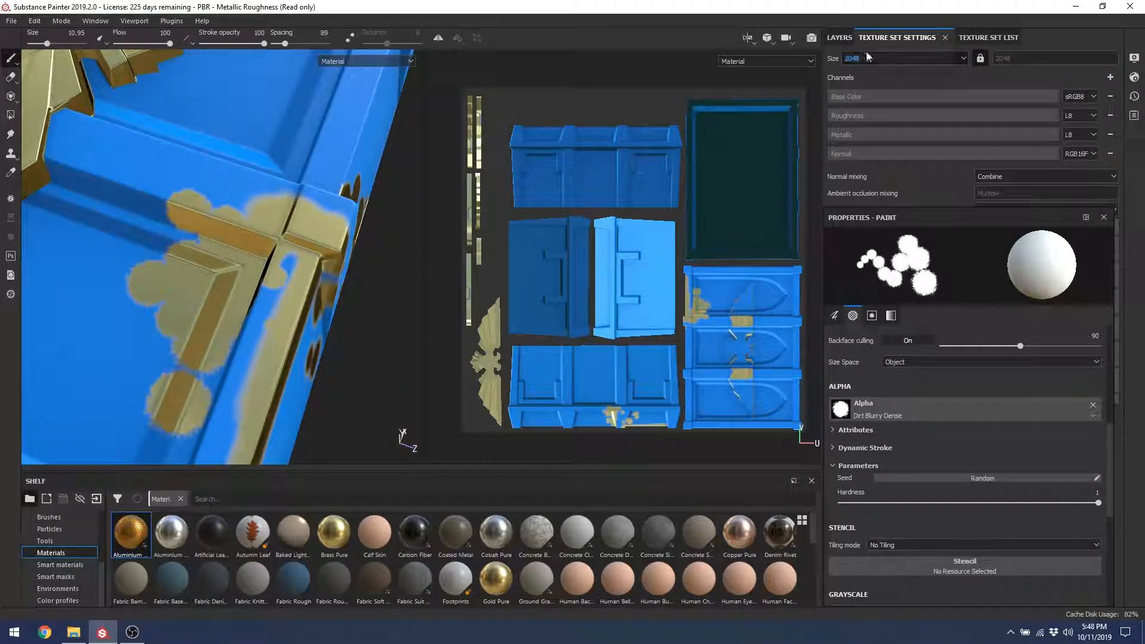
Step: Add more gold dabs over the corner trim, then save the project with Ctrl+S
{"action": "left_click", "coordinate": [896, 62]}
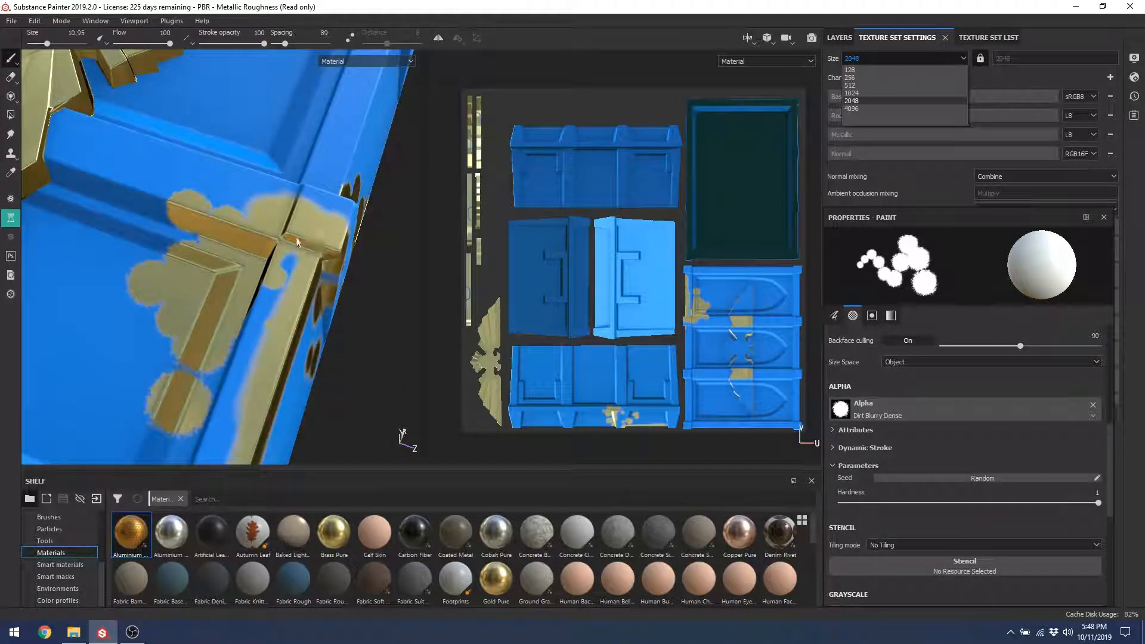
{"action": "left_click_drag", "start_coordinate": [298, 242], "coordinate": [285, 261], "text": "alt"}
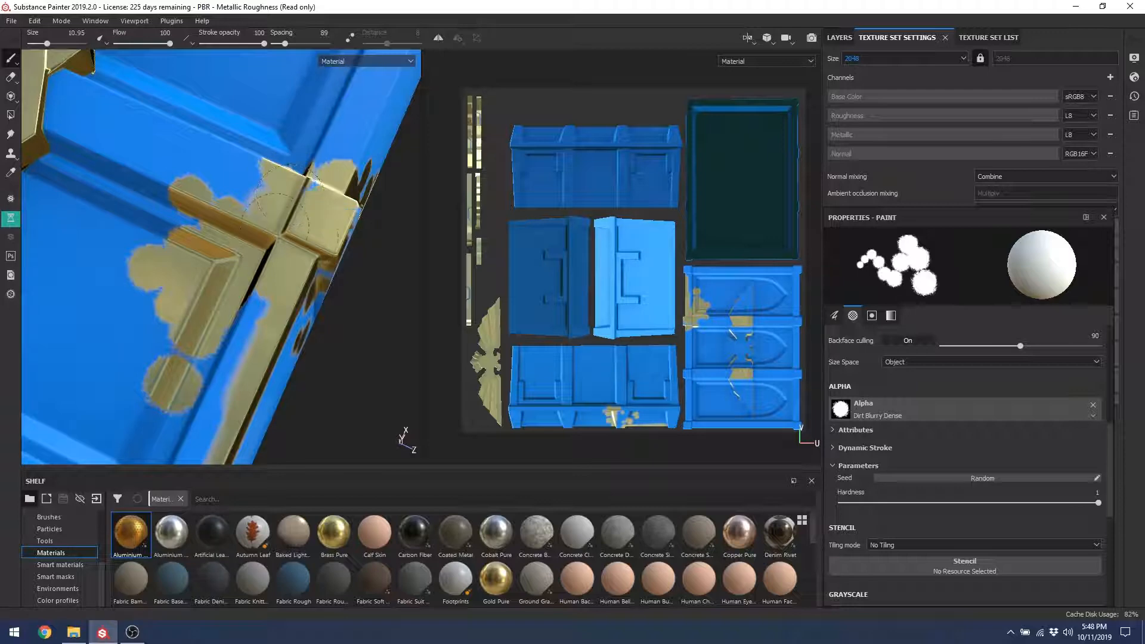
{"action": "mouse_move", "coordinate": [290, 197]}
{"action": "left_mouse_down"}
{"action": "mouse_move", "coordinate": [258, 179]}
{"action": "mouse_move", "coordinate": [214, 188]}
{"action": "left_mouse_up"}
{"action": "left_click", "coordinate": [206, 192]}
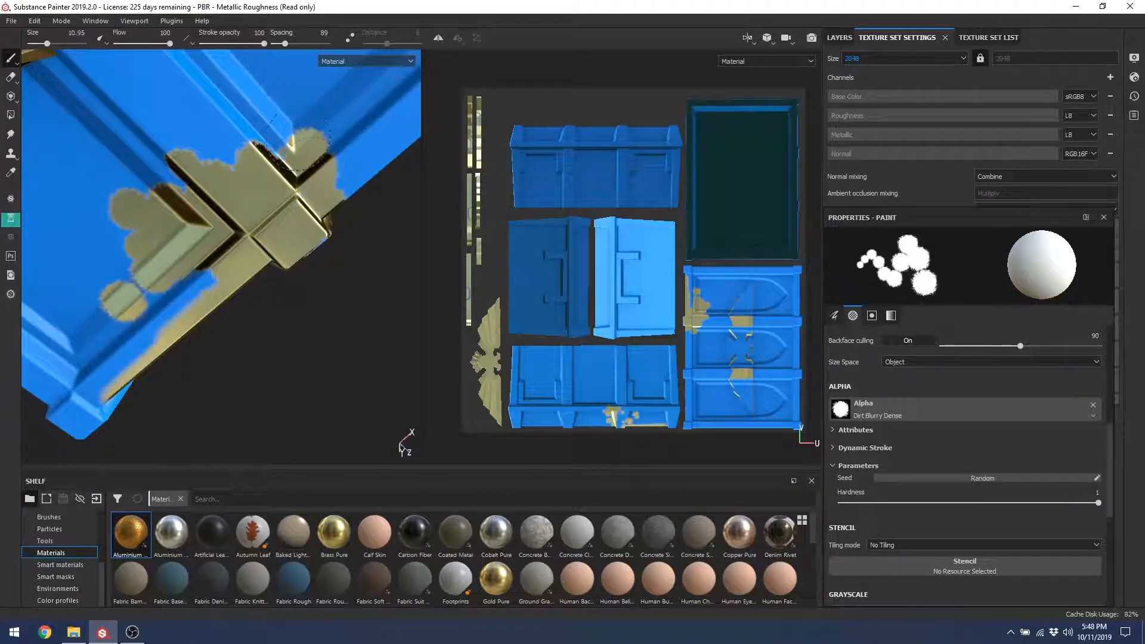
{"action": "left_click_drag", "start_coordinate": [298, 140], "coordinate": [273, 143]}
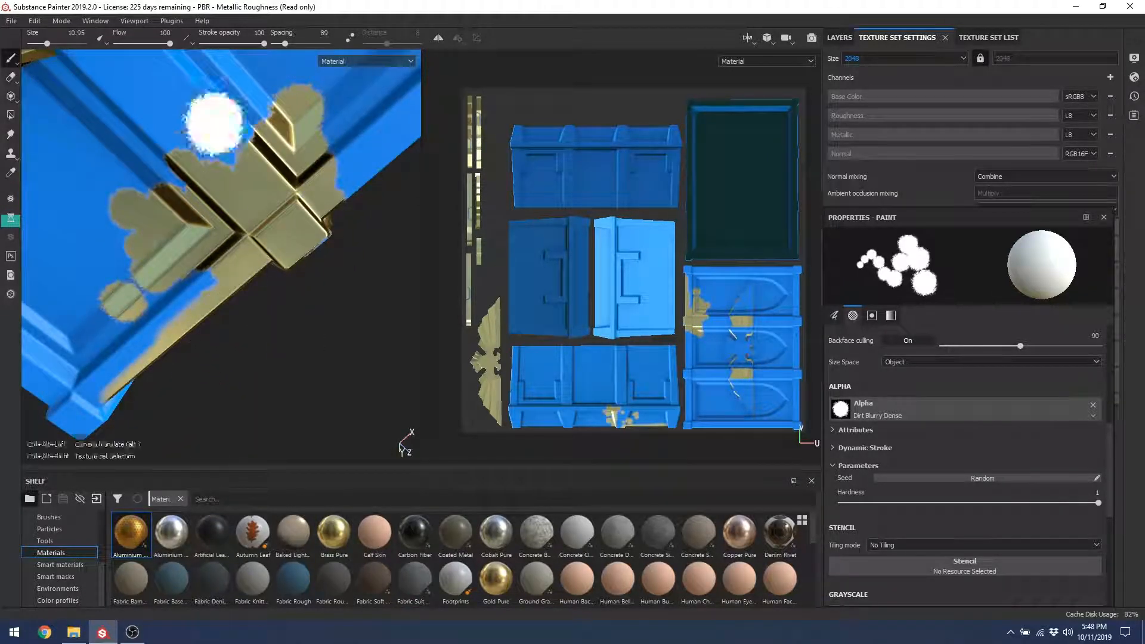
{"action": "right_click_drag", "start_coordinate": [214, 124], "coordinate": [236, 153], "text": "alt"}
{"action": "left_click_drag", "start_coordinate": [305, 297], "coordinate": [205, 181], "text": "alt"}
{"action": "mouse_move", "coordinate": [296, 272]}
{"action": "left_mouse_down", "text": "alt"}
{"action": "mouse_move", "coordinate": [432, 252]}
{"action": "mouse_move", "coordinate": [176, 250]}
{"action": "mouse_move", "coordinate": [370, 324]}
{"action": "left_mouse_up", "text": "alt"}
{"action": "middle_click_drag", "start_coordinate": [370, 324], "coordinate": [201, 252], "text": "alt"}
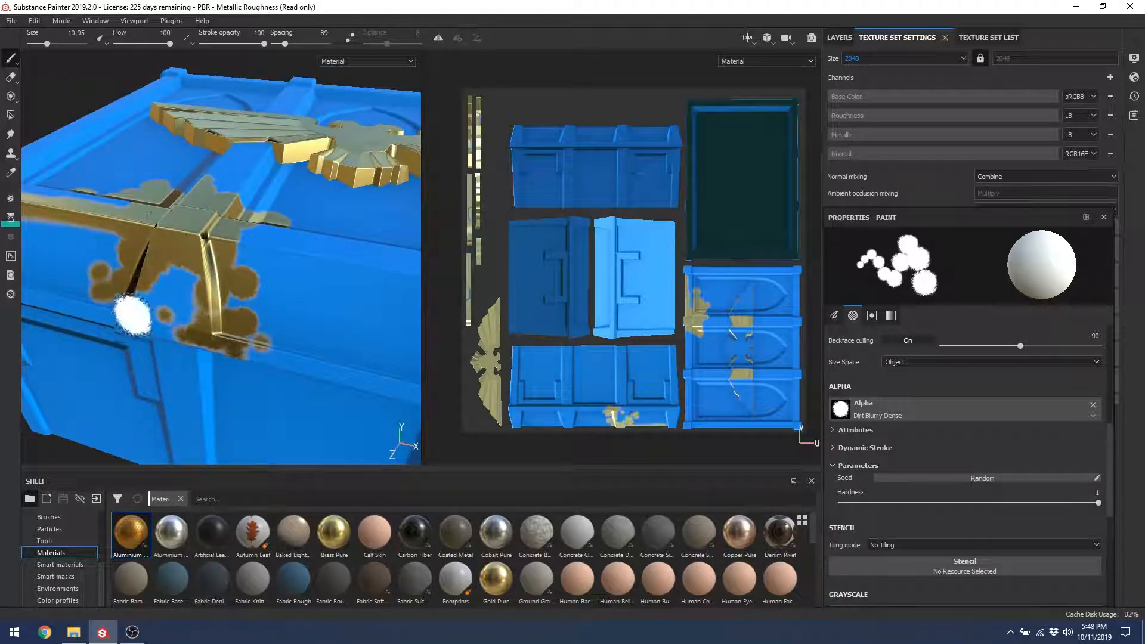
{"action": "mouse_move", "coordinate": [128, 312]}
{"action": "left_mouse_down", "text": "alt"}
{"action": "mouse_move", "coordinate": [192, 296]}
{"action": "mouse_move", "coordinate": [256, 251]}
{"action": "mouse_move", "coordinate": [262, 227]}
{"action": "mouse_move", "coordinate": [262, 249]}
{"action": "mouse_move", "coordinate": [210, 243]}
{"action": "left_mouse_up", "text": "alt"}
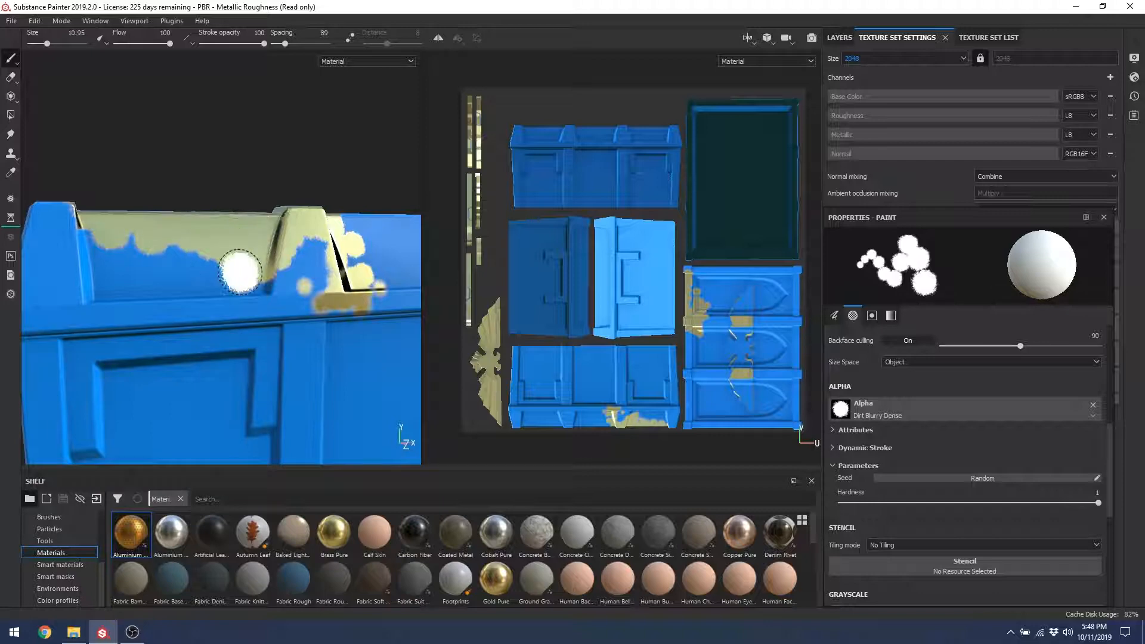
{"action": "key", "text": "ctrl+s"}
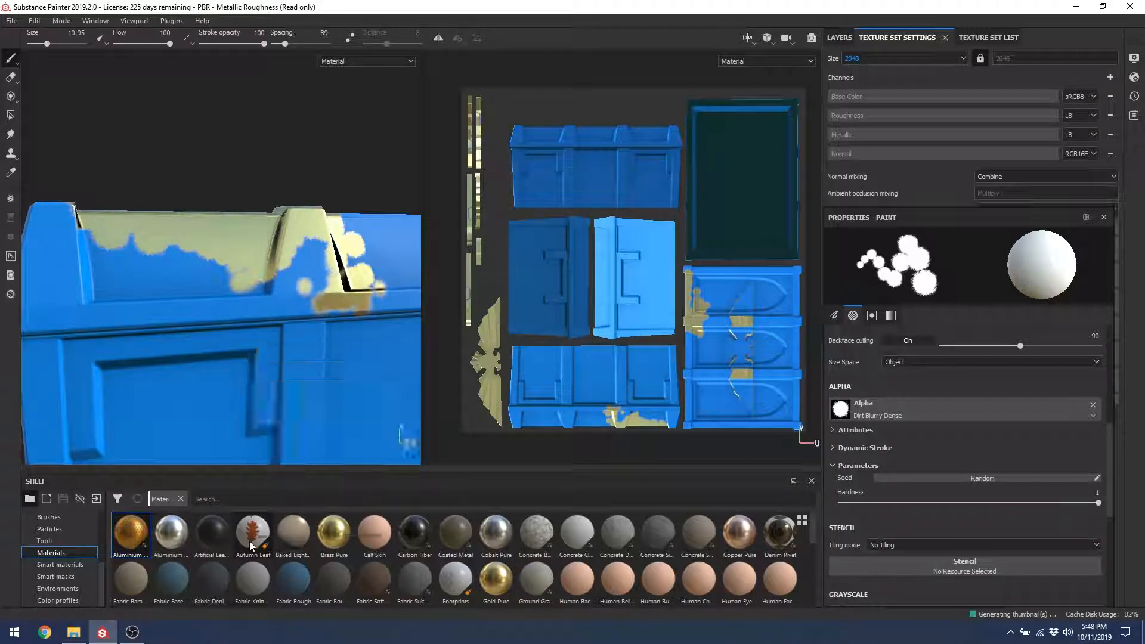
Step: Change the Texture Set Settings Size from 2048 to 1024, then go back to the Layers panel
{"action": "mouse_move", "coordinate": [250, 545]}
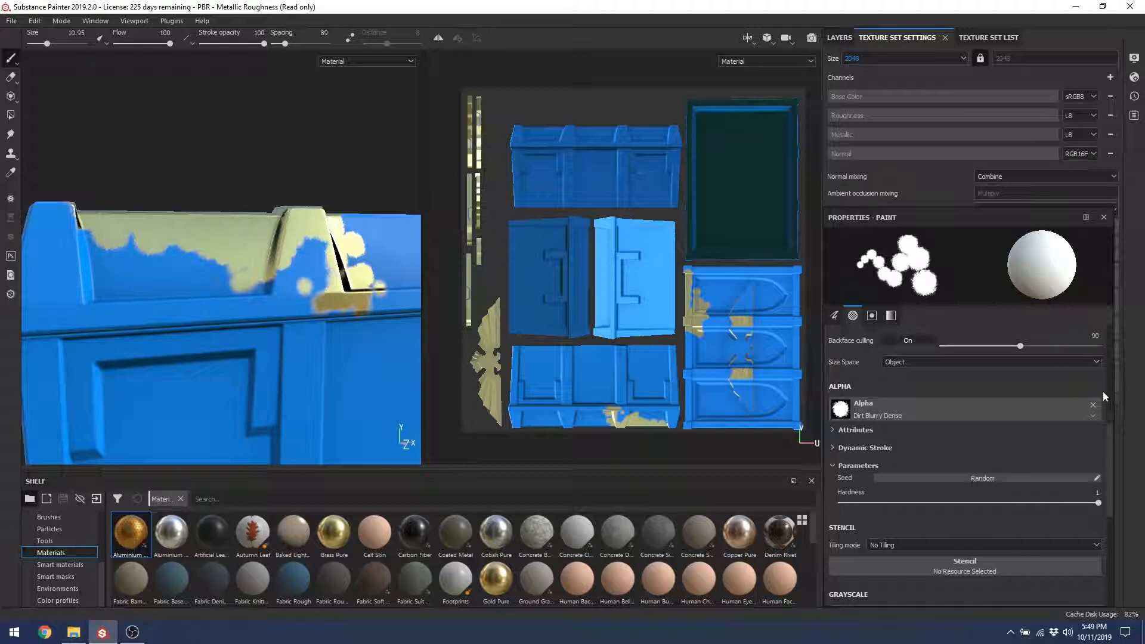
{"action": "left_click", "coordinate": [894, 62]}
{"action": "left_click", "coordinate": [859, 97]}
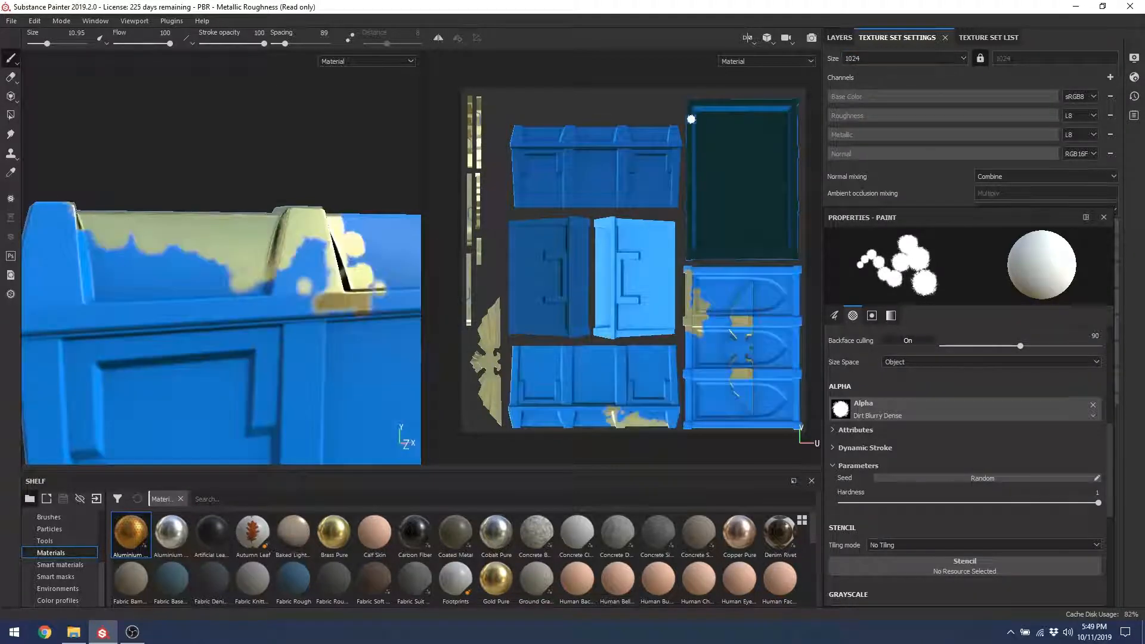
{"action": "left_click_drag", "start_coordinate": [1111, 482], "coordinate": [1110, 390]}
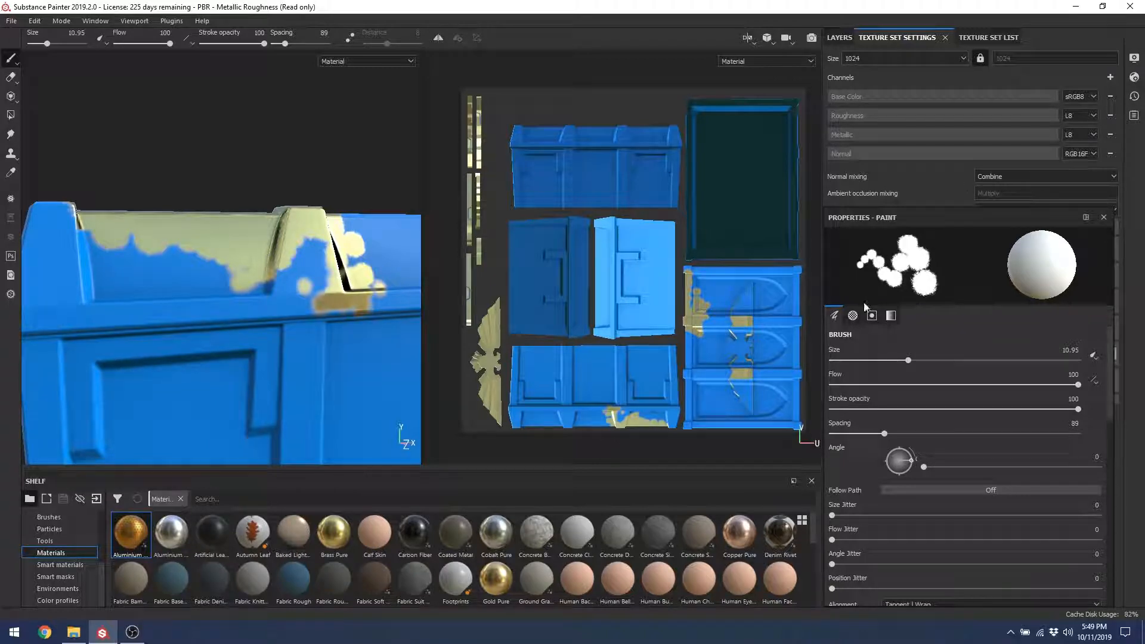
{"action": "mouse_move", "coordinate": [243, 233]}
{"action": "left_mouse_down", "text": "alt"}
{"action": "mouse_move", "coordinate": [382, 255]}
{"action": "mouse_move", "coordinate": [207, 192]}
{"action": "mouse_move", "coordinate": [173, 161]}
{"action": "left_mouse_up", "text": "alt"}
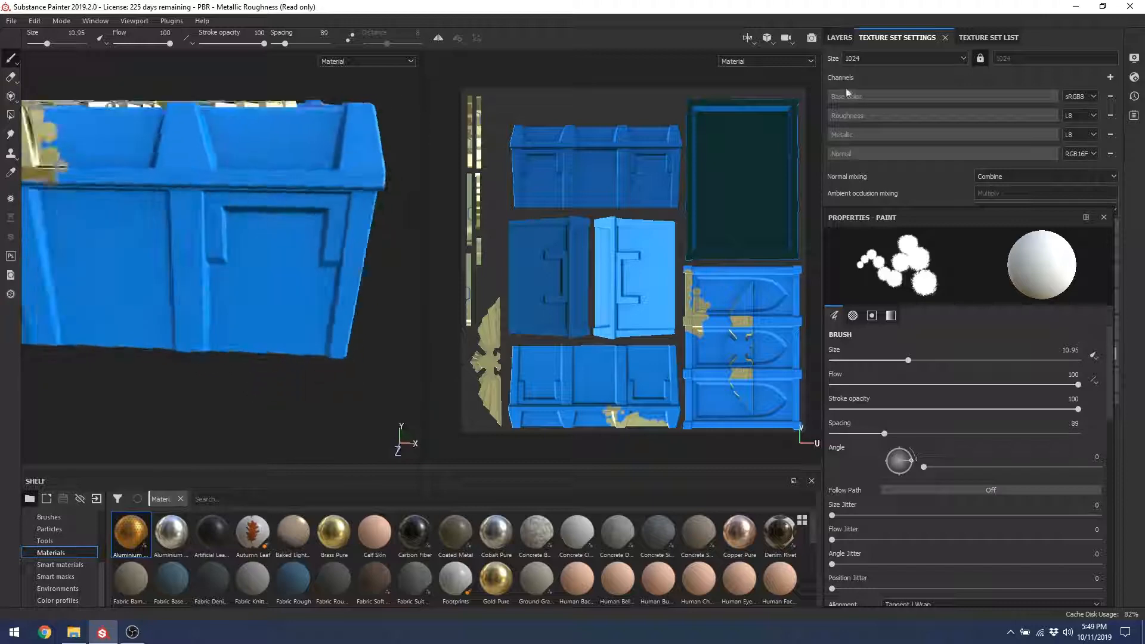
{"action": "left_click", "coordinate": [839, 37]}
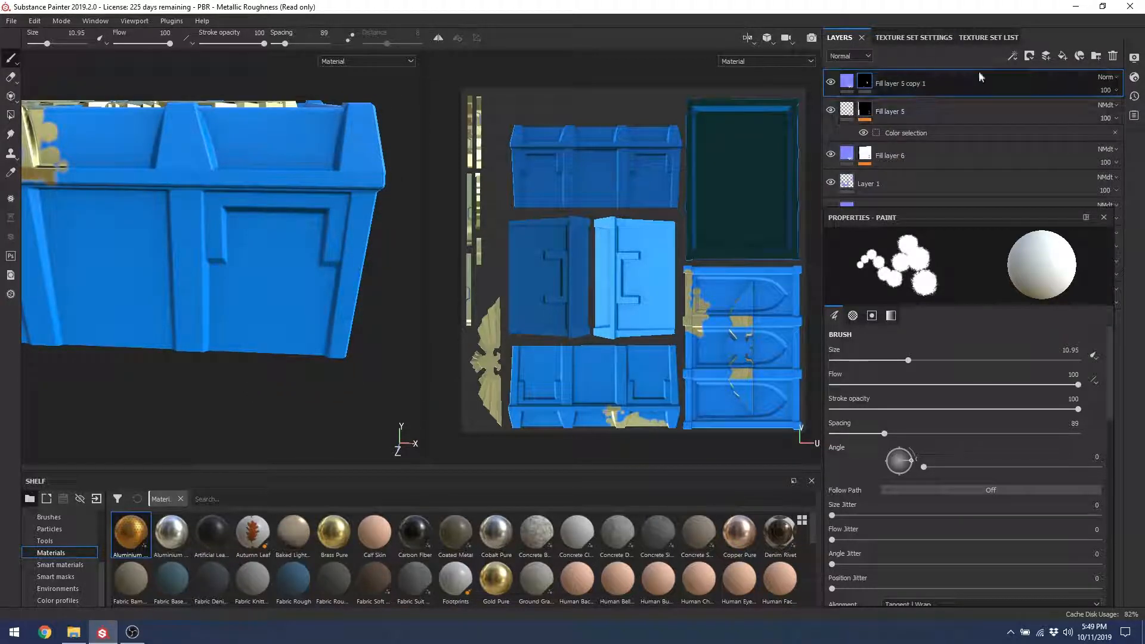
Step: Add an empty paint layer (Layer 2) and show layer thumbnails in the Base Color channel
{"action": "left_click", "coordinate": [1046, 56]}
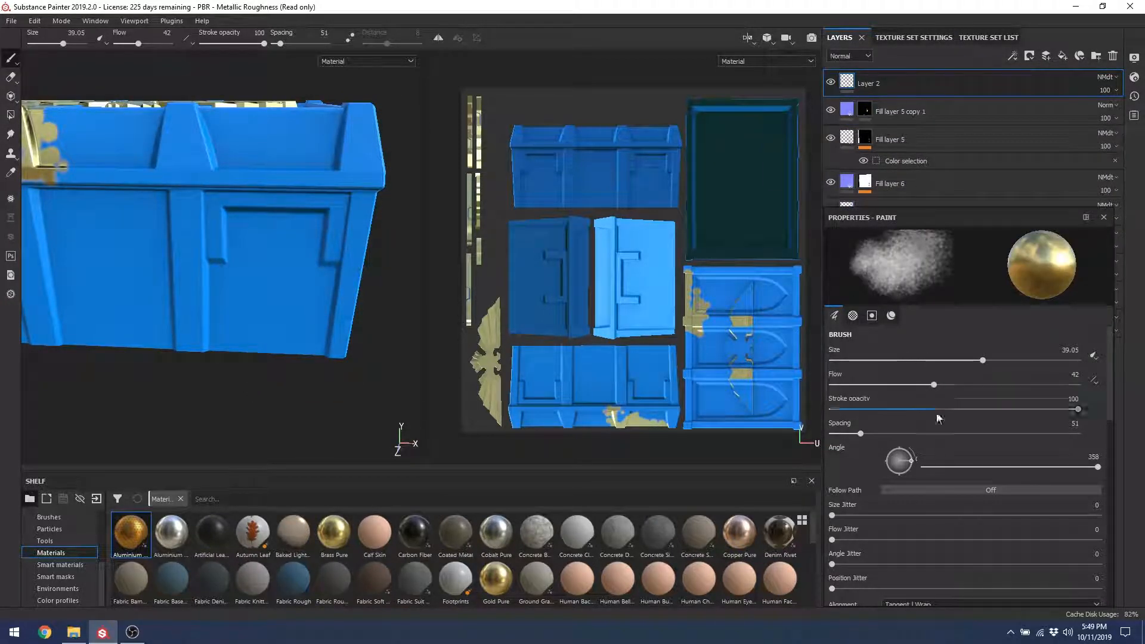
{"action": "mouse_move", "coordinate": [1110, 413]}
{"action": "left_mouse_down"}
{"action": "mouse_move", "coordinate": [1108, 429]}
{"action": "mouse_move", "coordinate": [1108, 400]}
{"action": "left_mouse_up"}
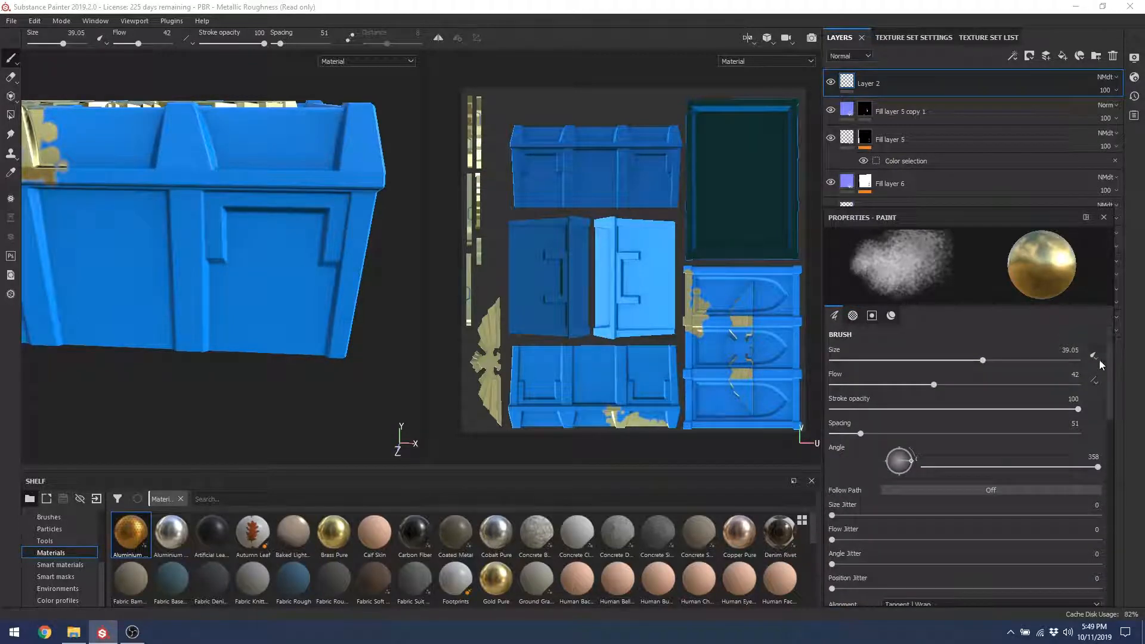
{"action": "left_click", "coordinate": [843, 56]}
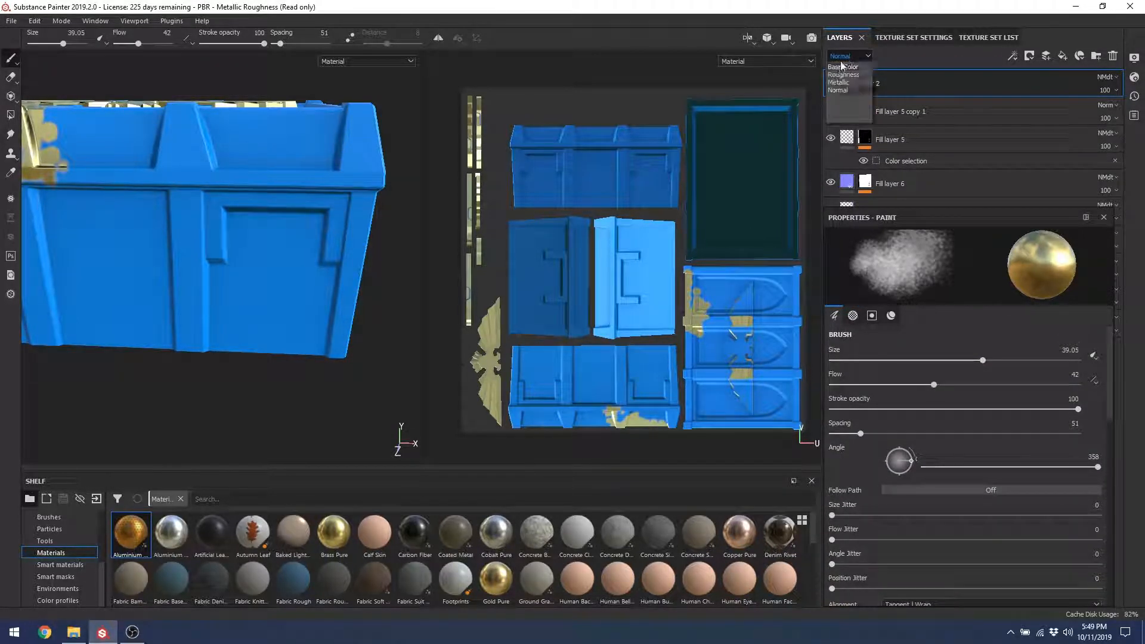
{"action": "left_click", "coordinate": [843, 67]}
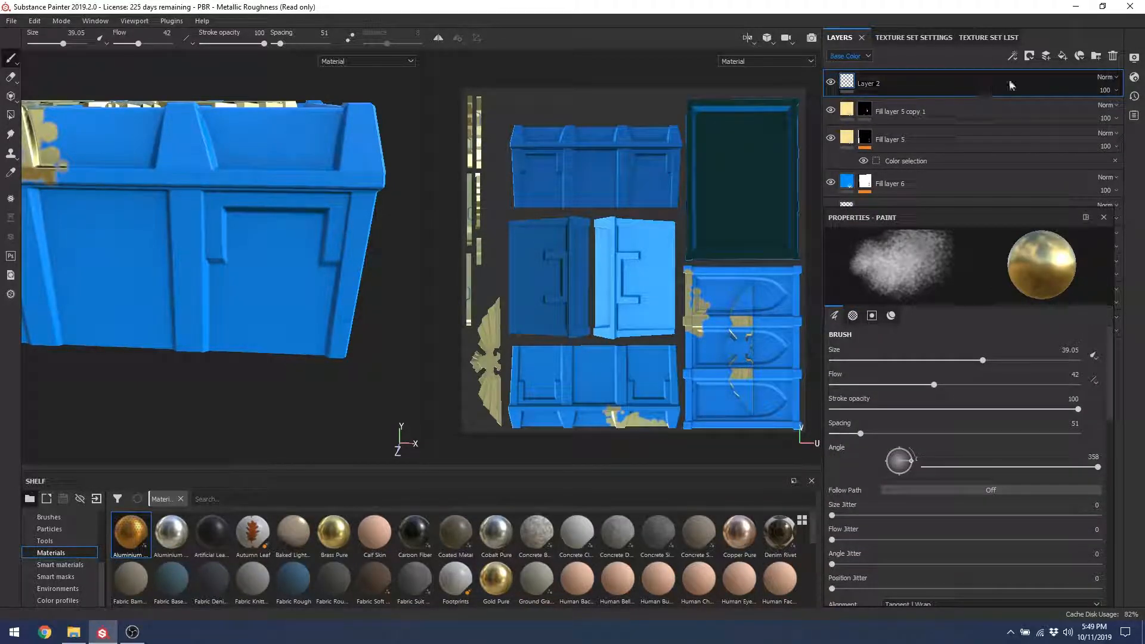
Step: Add Fill layer 7 above Fill layer 5 copy 1 with crate_curve as its base colour
{"action": "left_click", "coordinate": [950, 112]}
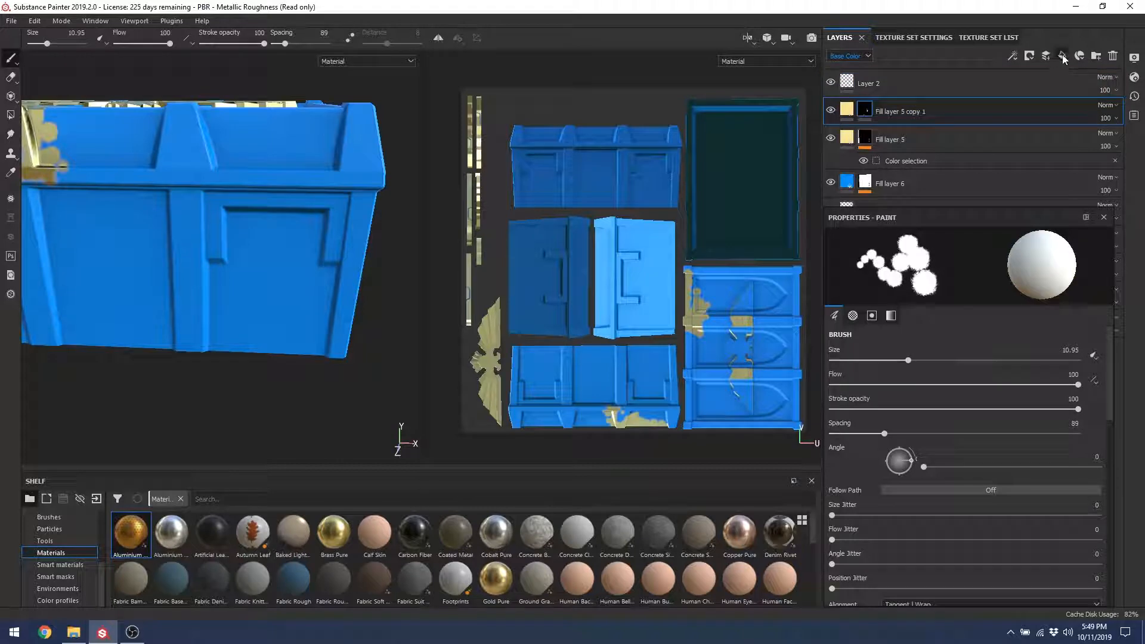
{"action": "left_click", "coordinate": [1062, 55]}
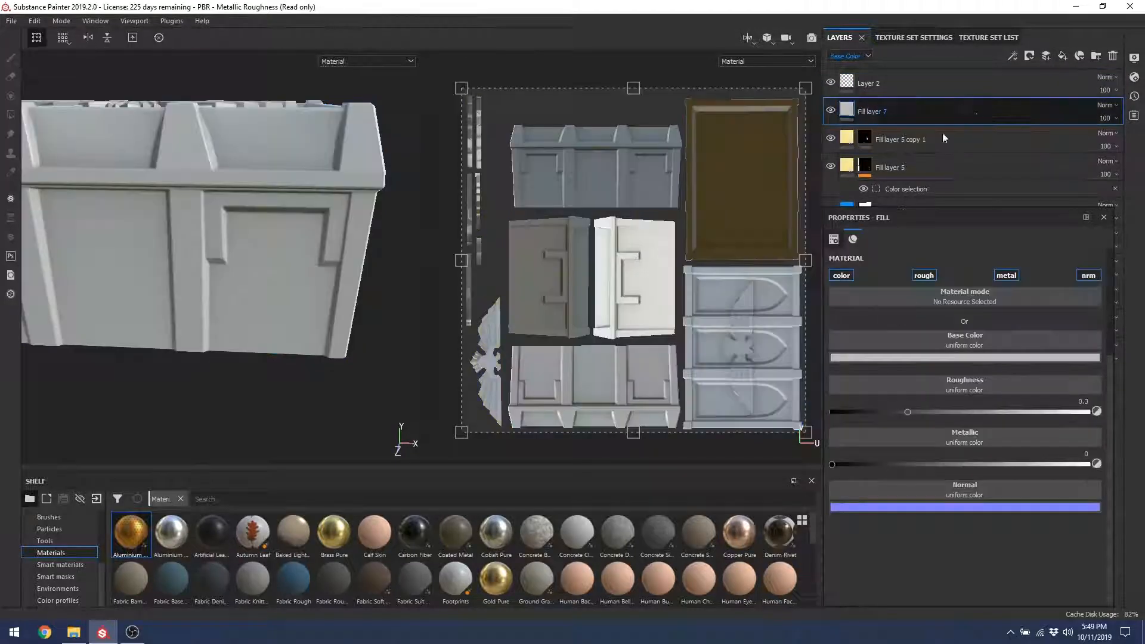
{"action": "left_click", "coordinate": [948, 301]}
{"action": "left_click", "coordinate": [946, 338]}
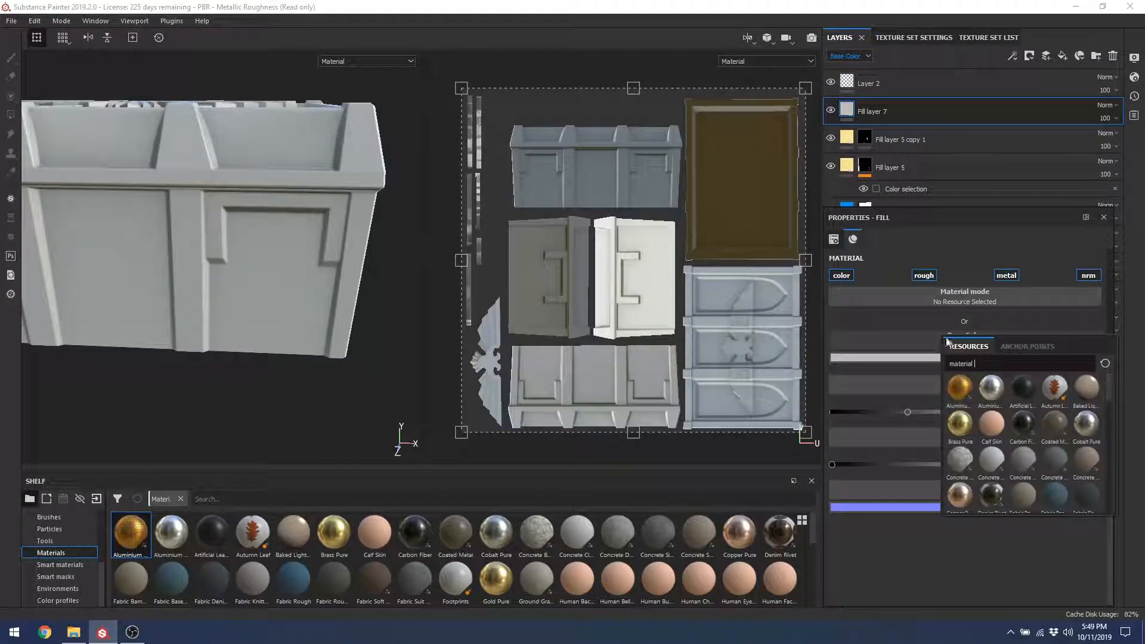
{"action": "left_click", "coordinate": [884, 95]}
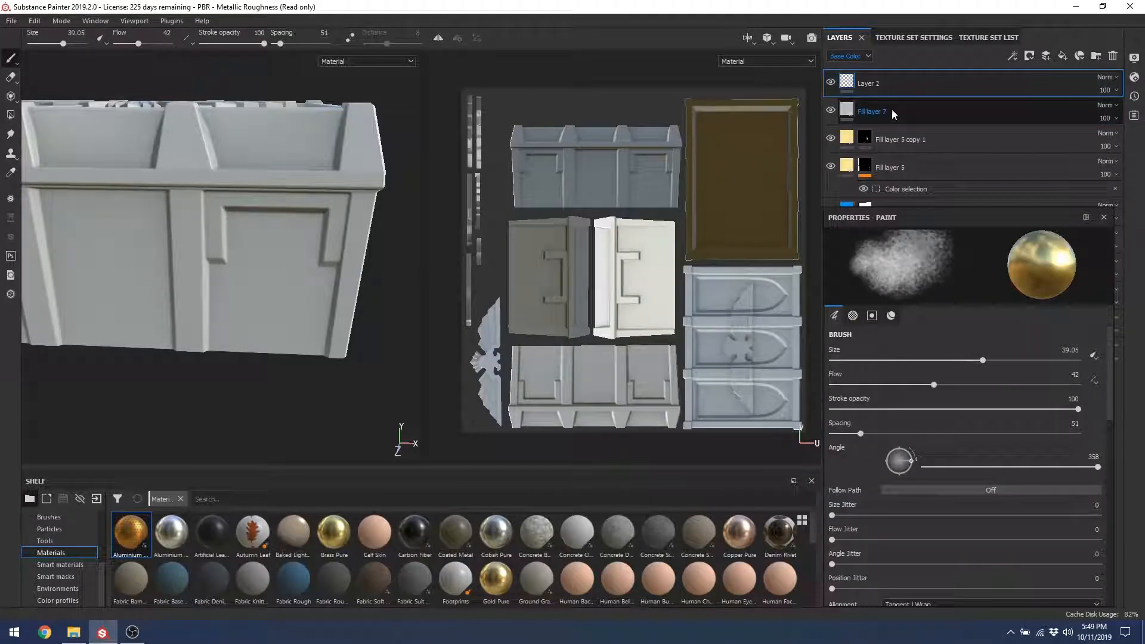
{"action": "left_click", "coordinate": [893, 115]}
{"action": "left_click", "coordinate": [1001, 379]}
{"action": "left_click", "coordinate": [996, 349]}
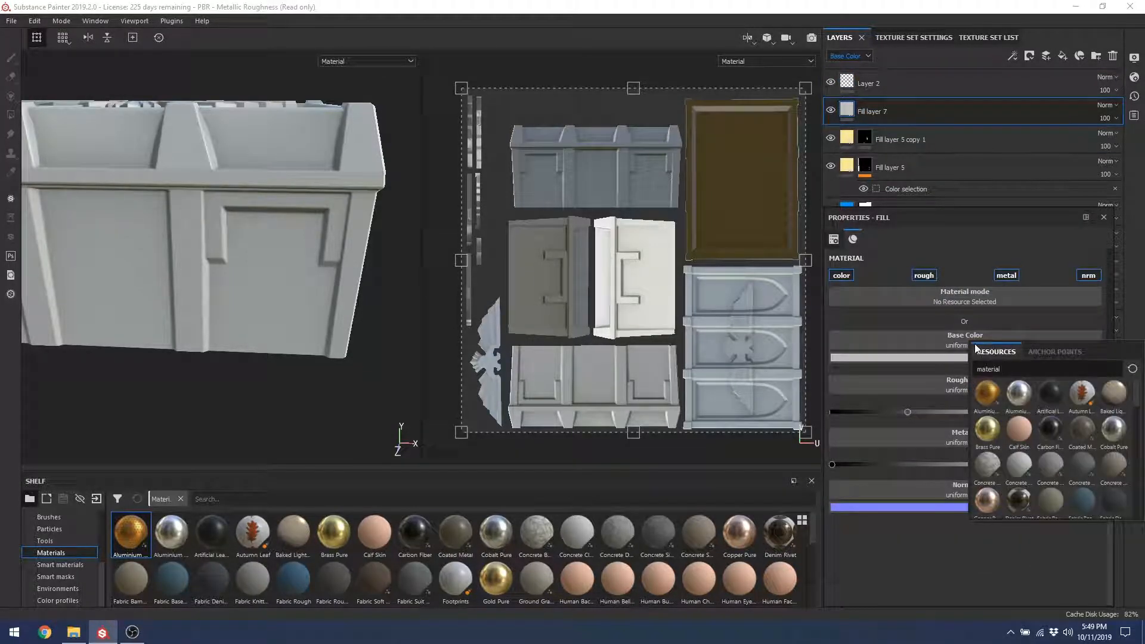
{"action": "type", "text": "prpl"}
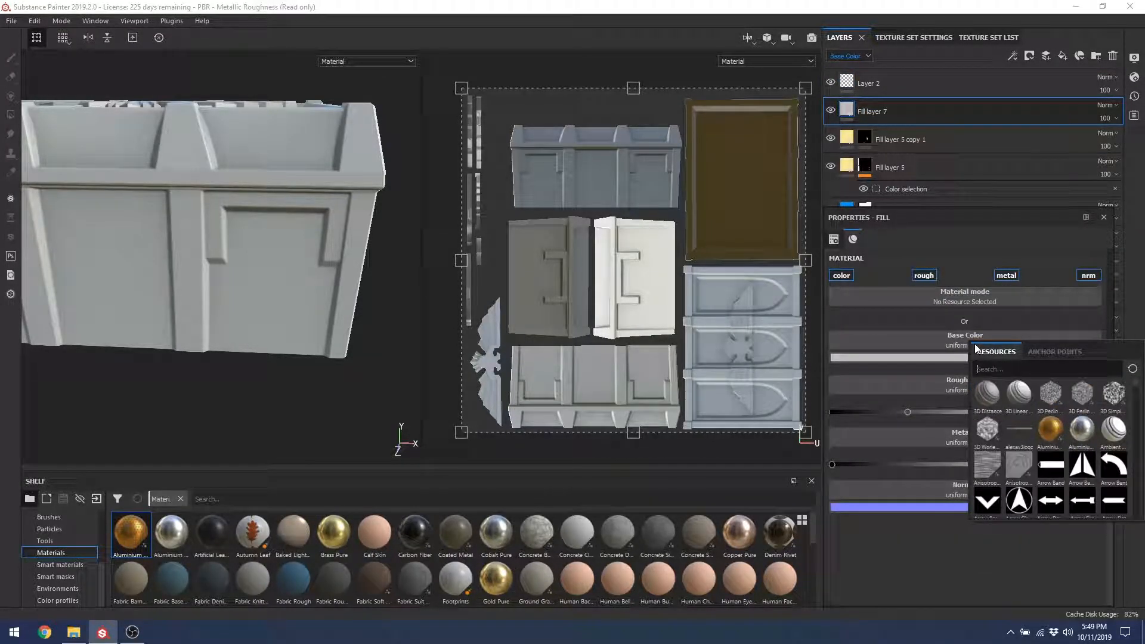
{"action": "type", "text": "e"}
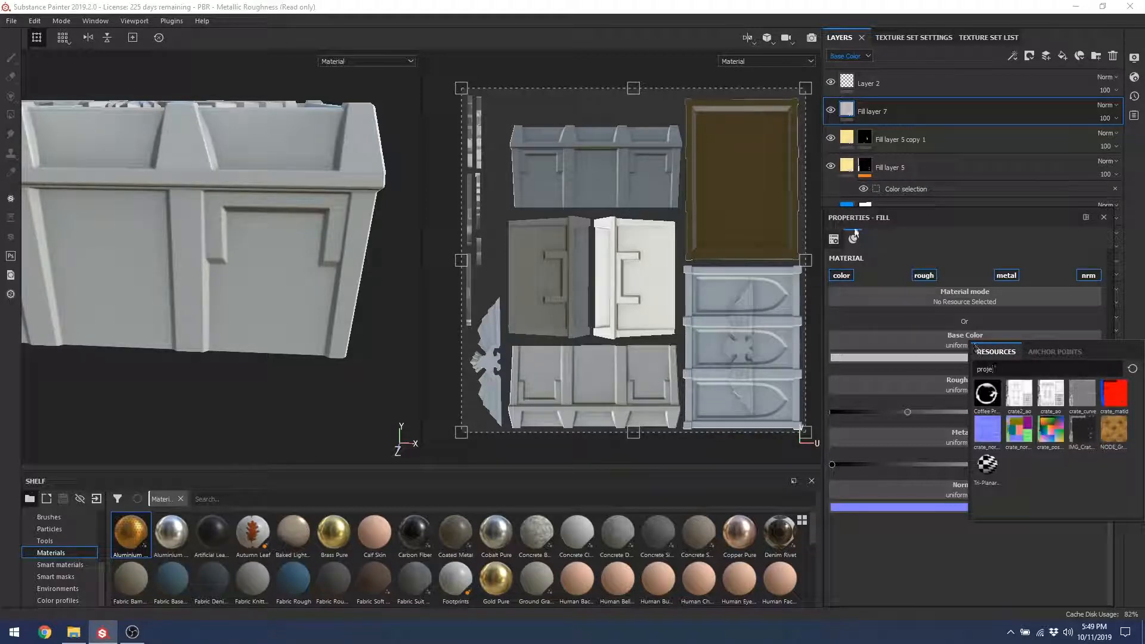
{"action": "left_click", "coordinate": [1077, 404]}
Step: Set Fill layer 7 to Overlay blend mode and reselect Layer 2 for painting
{"action": "left_click_drag", "start_coordinate": [156, 123], "coordinate": [462, 198], "text": "alt"}
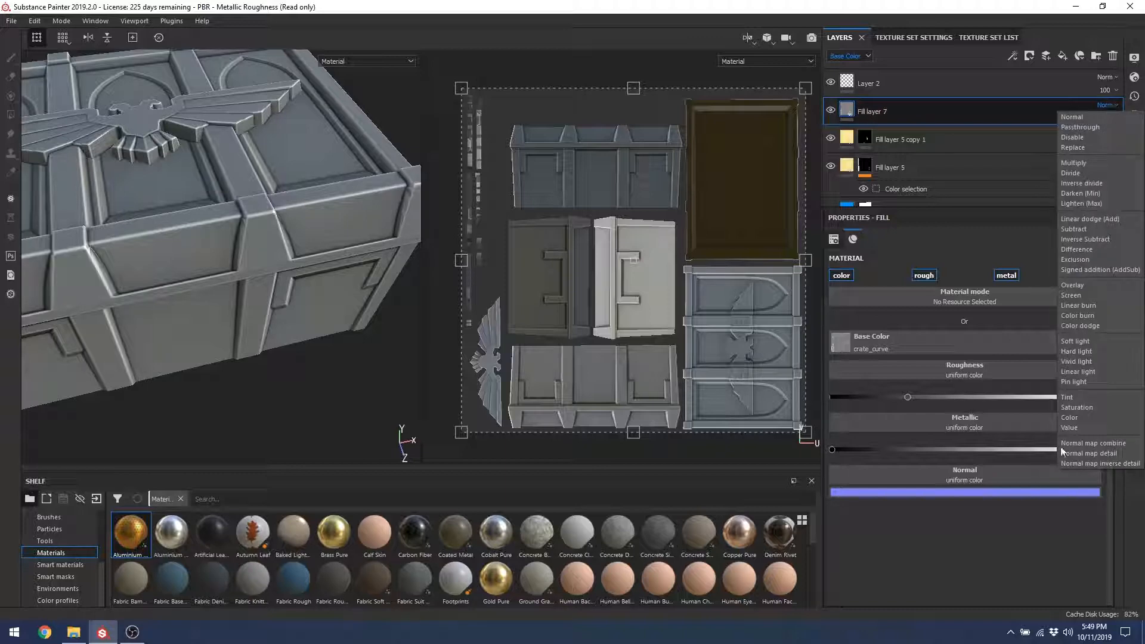
{"action": "left_click", "coordinate": [1072, 285]}
{"action": "left_click", "coordinate": [843, 86]}
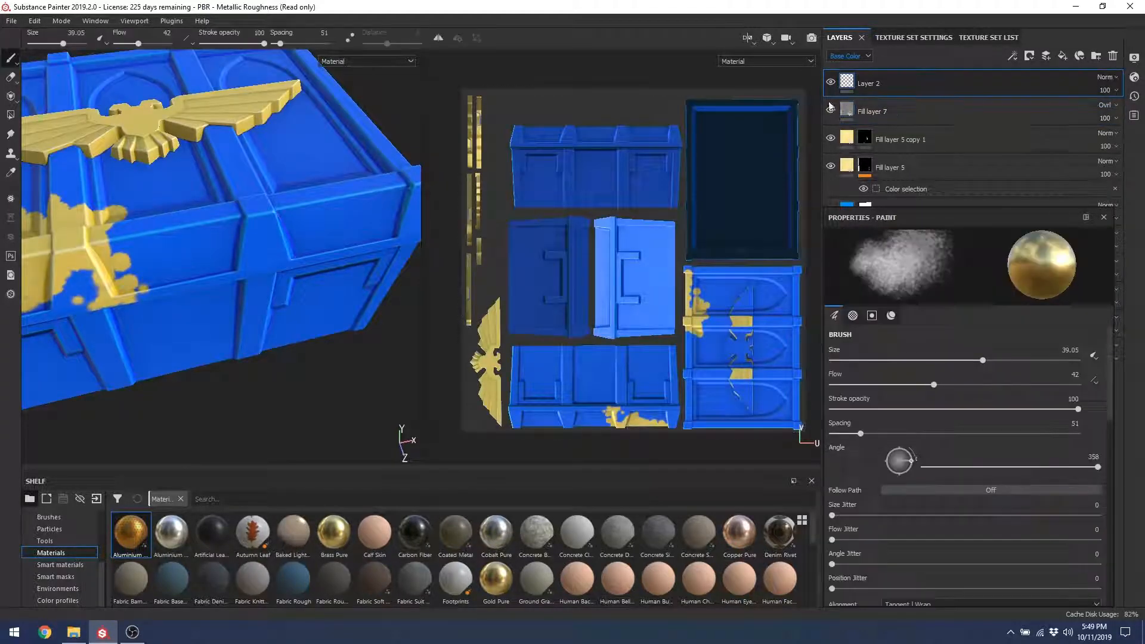
{"action": "left_click_drag", "start_coordinate": [246, 303], "coordinate": [171, 227], "text": "alt"}
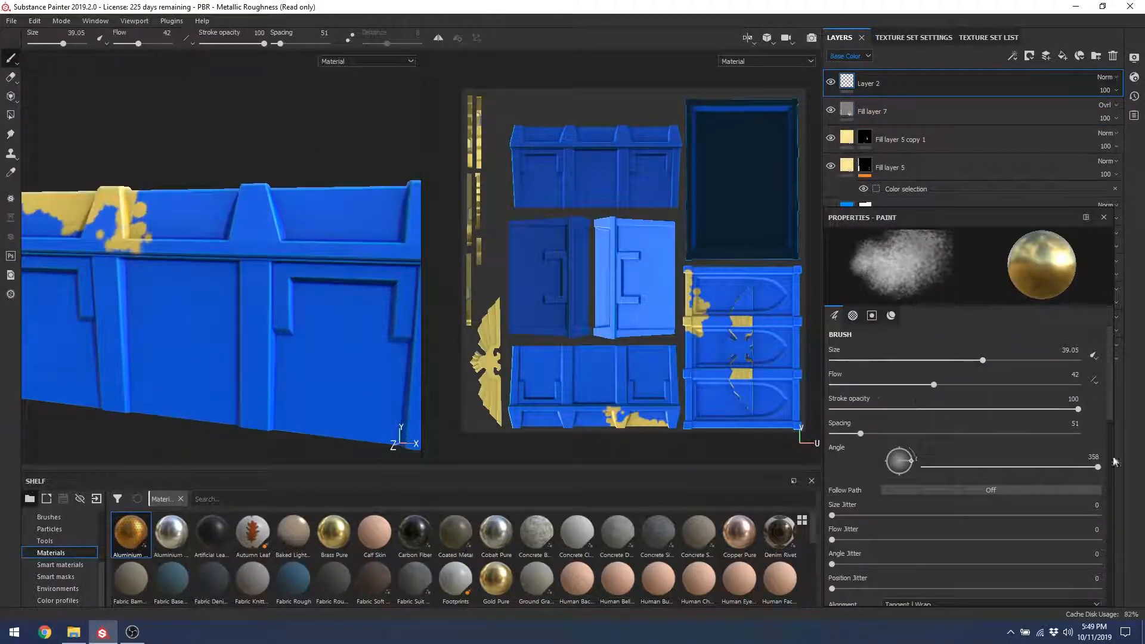
{"action": "left_click_drag", "start_coordinate": [1109, 399], "coordinate": [1103, 490]}
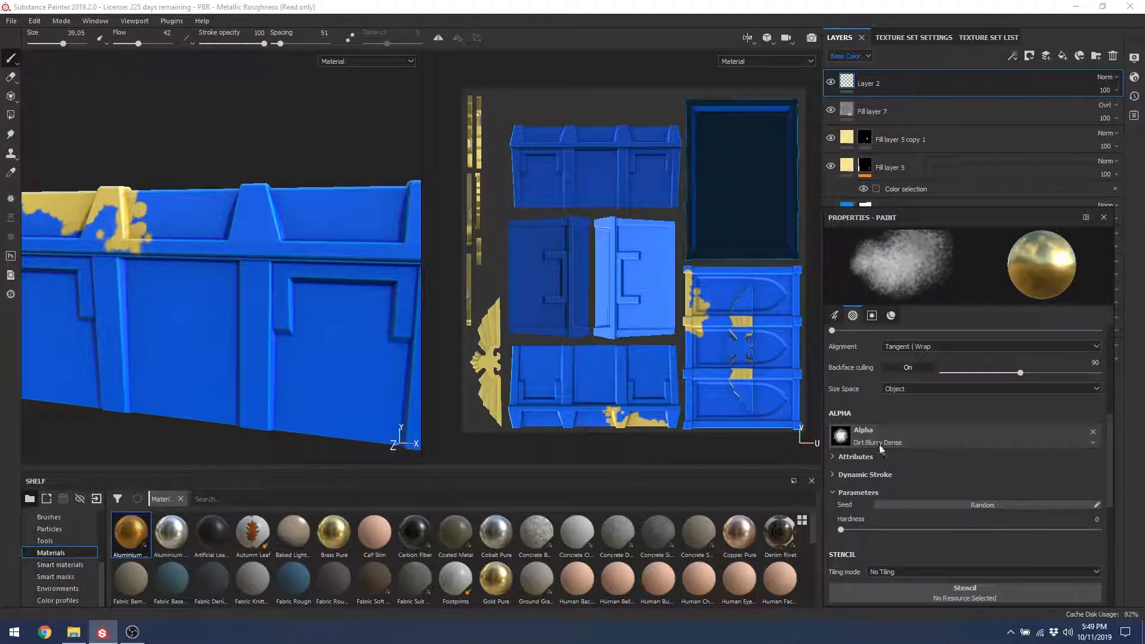
{"action": "left_click", "coordinate": [842, 439]}
Step: Switch the brush alpha to Brush Paint Diagonal Grungy and lower spacing to 6
{"action": "key", "text": "BackSpace"}
{"action": "key", "text": "BackSpace"}
{"action": "key", "text": "BackSpace"}
{"action": "key", "text": "BackSpace"}
{"action": "key", "text": "BackSpace"}
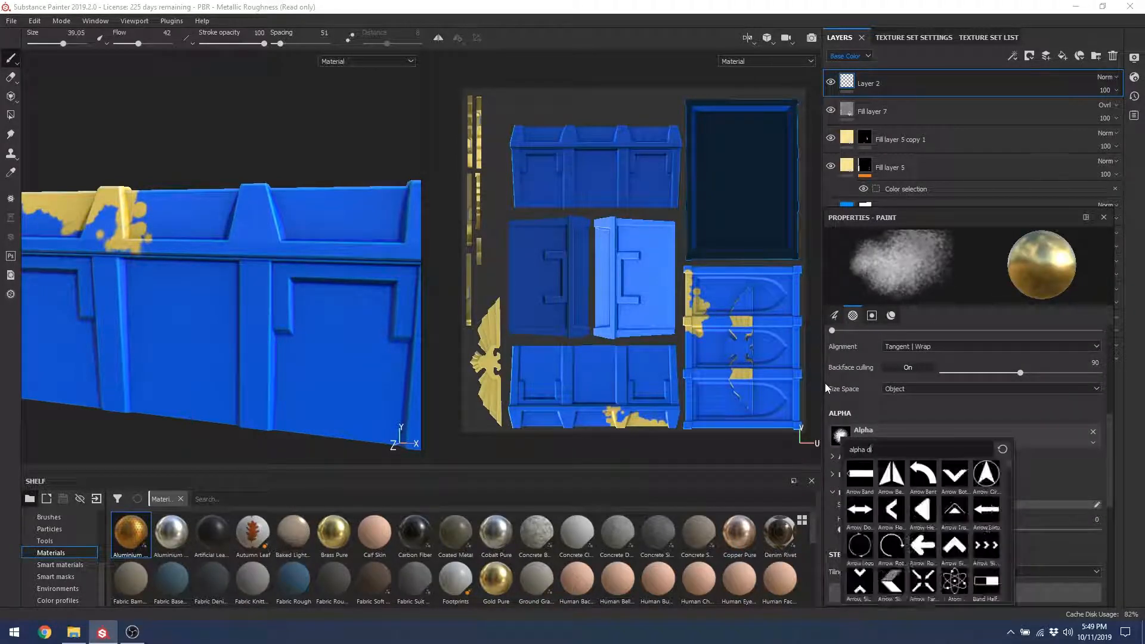
{"action": "type", "text": "paint"}
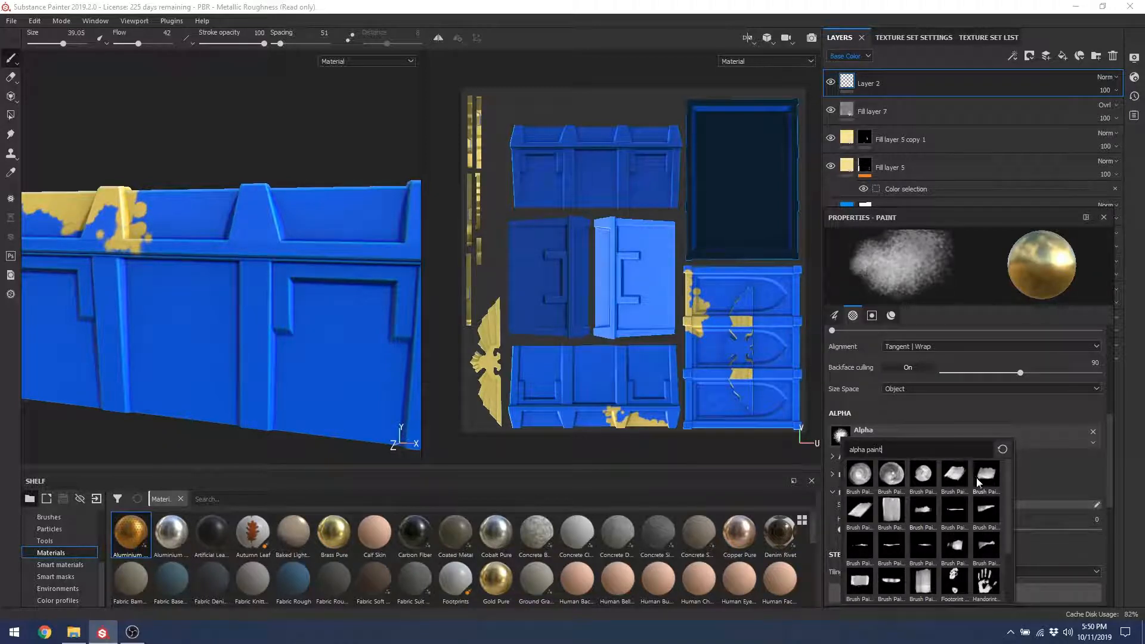
{"action": "left_click", "coordinate": [985, 475]}
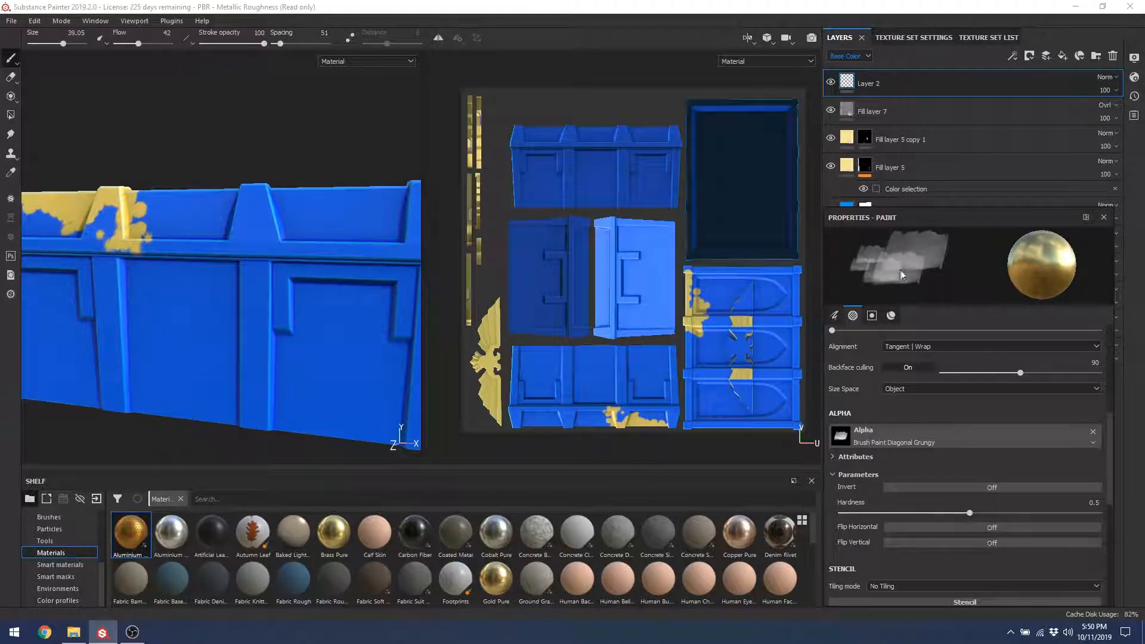
{"action": "left_click_drag", "start_coordinate": [210, 289], "coordinate": [158, 396]}
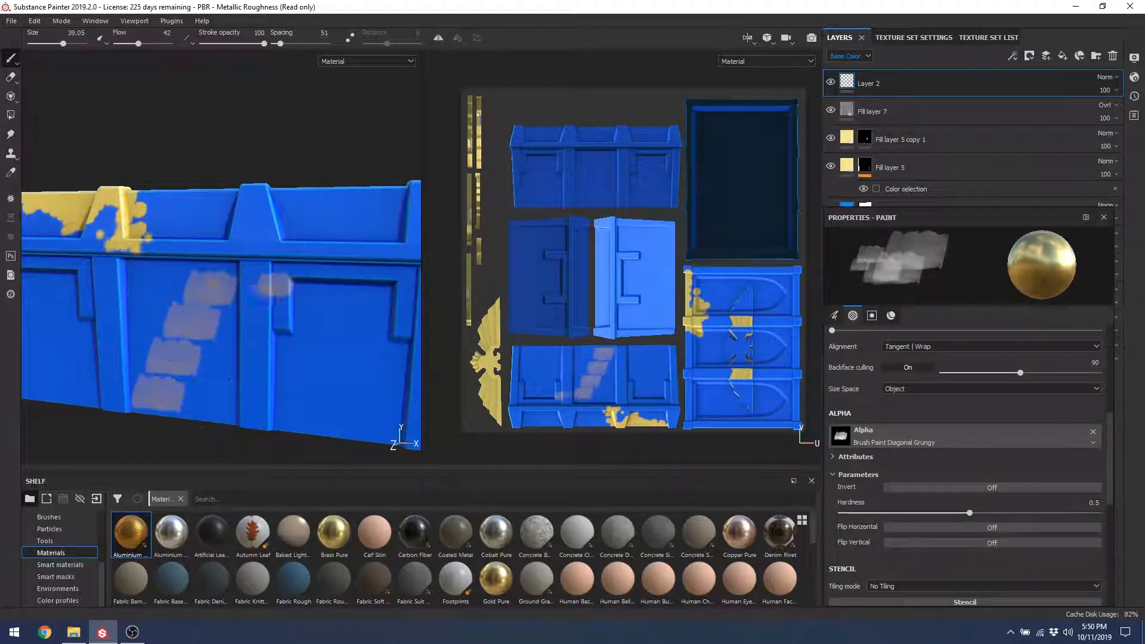
{"action": "key", "text": "ctrl+z"}
{"action": "key", "text": "ctrl+z"}
{"action": "key", "text": "ctrl+z"}
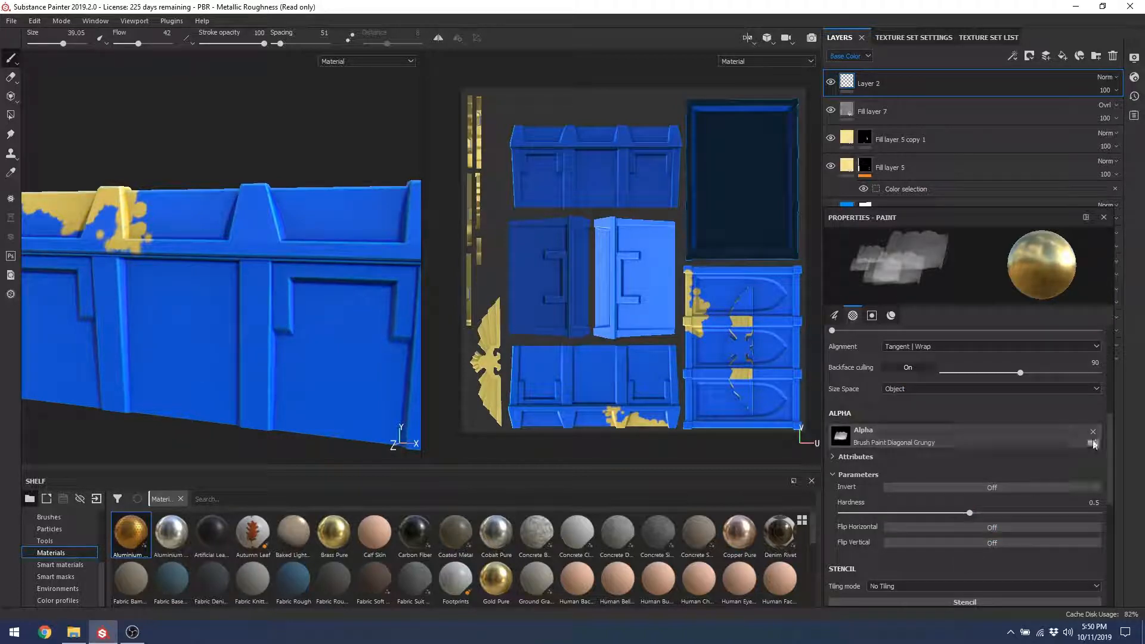
{"action": "left_click_drag", "start_coordinate": [1111, 439], "coordinate": [1116, 373]}
{"action": "left_click_drag", "start_coordinate": [859, 383], "coordinate": [830, 385]}
{"action": "left_click_drag", "start_coordinate": [361, 304], "coordinate": [275, 398]}
Step: Paint grungy gold strokes across the front panel and its lower-left area
{"action": "mouse_move", "coordinate": [237, 307]}
{"action": "left_mouse_down"}
{"action": "mouse_move", "coordinate": [179, 410]}
{"action": "mouse_move", "coordinate": [170, 357]}
{"action": "mouse_move", "coordinate": [149, 352]}
{"action": "mouse_move", "coordinate": [114, 307]}
{"action": "left_mouse_up"}
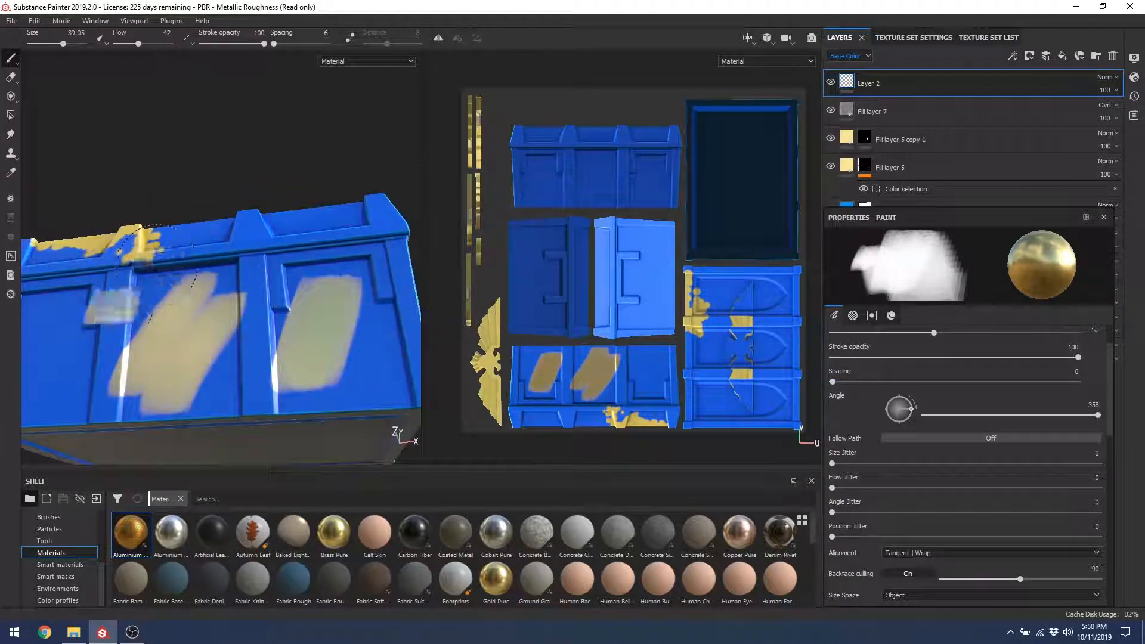
{"action": "left_click_drag", "start_coordinate": [155, 269], "coordinate": [126, 384], "text": "alt"}
{"action": "left_click_drag", "start_coordinate": [220, 365], "coordinate": [162, 353], "text": "alt"}
{"action": "mouse_move", "coordinate": [243, 313]}
{"action": "left_mouse_down"}
{"action": "mouse_move", "coordinate": [286, 331]}
{"action": "mouse_move", "coordinate": [257, 374]}
{"action": "mouse_move", "coordinate": [274, 363]}
{"action": "mouse_move", "coordinate": [257, 374]}
{"action": "mouse_move", "coordinate": [224, 298]}
{"action": "left_mouse_up"}
{"action": "right_click_drag", "start_coordinate": [131, 259], "coordinate": [140, 284], "text": "alt"}
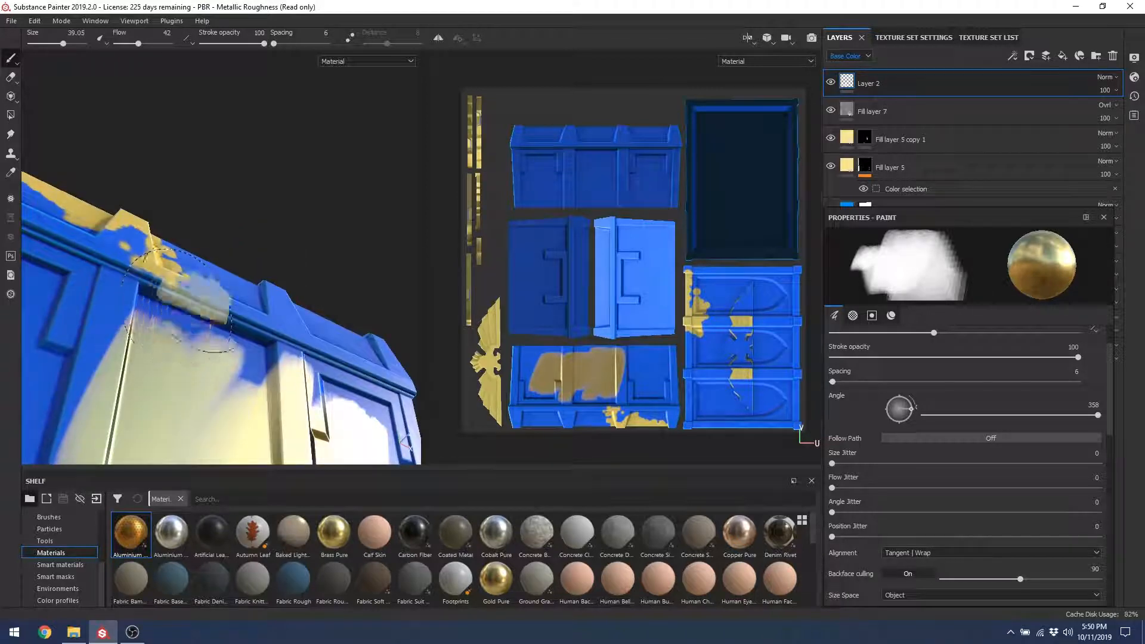
{"action": "left_click_drag", "start_coordinate": [177, 302], "coordinate": [143, 358], "text": "alt"}
Step: Extend the gold patch left across the crate's handle
{"action": "middle_click_drag", "start_coordinate": [143, 358], "coordinate": [249, 259], "text": "alt"}
{"action": "mouse_move", "coordinate": [245, 298]}
{"action": "left_mouse_down"}
{"action": "mouse_move", "coordinate": [173, 352]}
{"action": "mouse_move", "coordinate": [74, 277]}
{"action": "left_mouse_up"}
{"action": "right_click_drag", "start_coordinate": [170, 268], "coordinate": [100, 256], "text": "alt"}
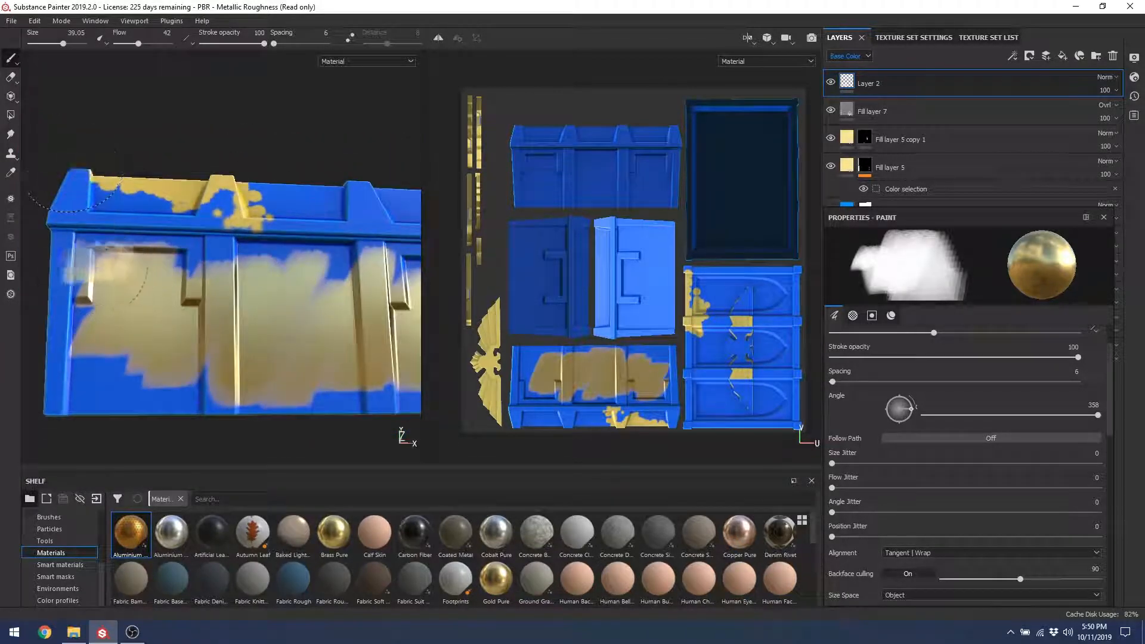
{"action": "mouse_move", "coordinate": [73, 164]}
{"action": "left_mouse_down", "text": "alt"}
{"action": "mouse_move", "coordinate": [149, 197]}
{"action": "mouse_move", "coordinate": [203, 239]}
{"action": "mouse_move", "coordinate": [170, 255]}
{"action": "left_mouse_up", "text": "alt"}
{"action": "middle_click_drag", "start_coordinate": [171, 255], "coordinate": [200, 337], "text": "alt"}
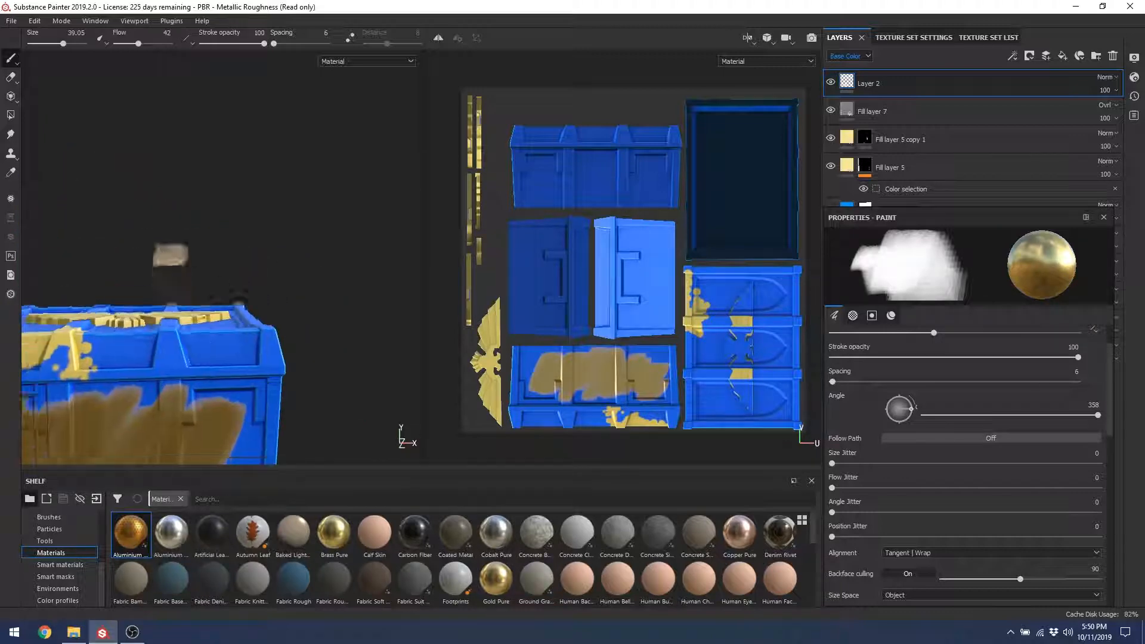
{"action": "left_click_drag", "start_coordinate": [171, 255], "coordinate": [192, 307], "text": "alt"}
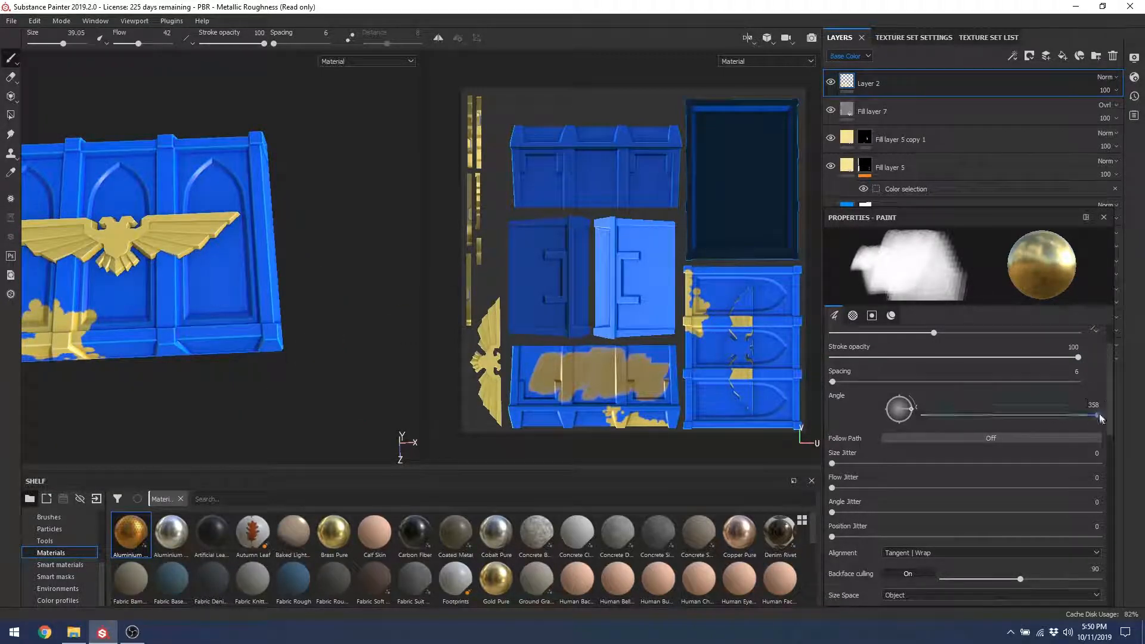
{"action": "scroll", "coordinate": [1075, 510], "scroll_direction": "down", "scroll_amount": 10}
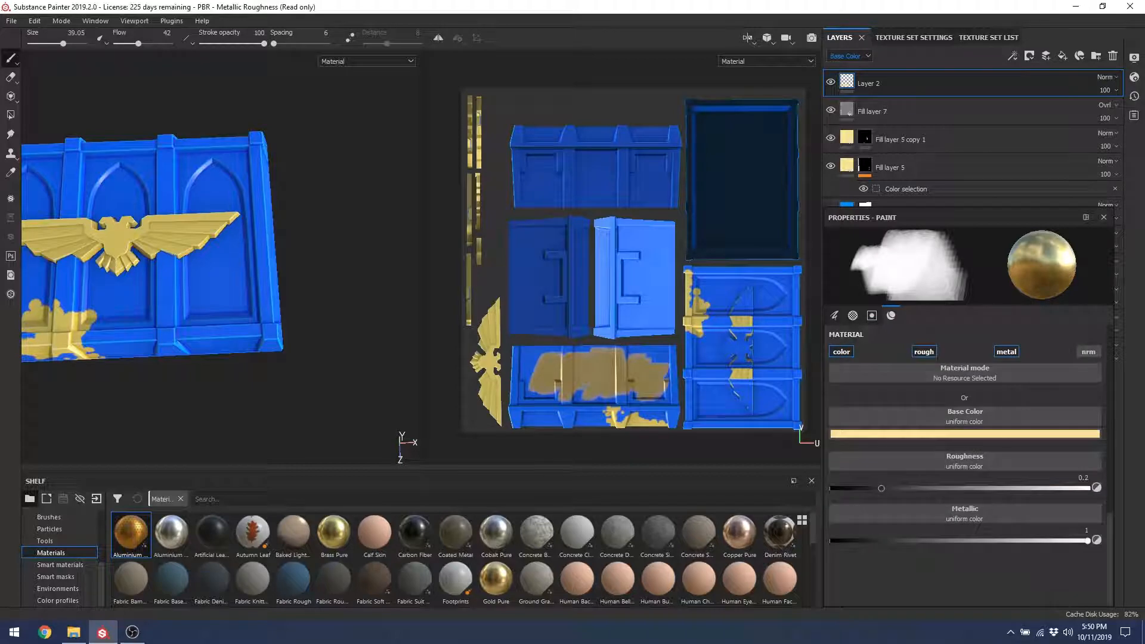
Step: Frame the crate's top and turn off roughness and metallic painting on the brush
{"action": "left_click_drag", "start_coordinate": [230, 319], "coordinate": [215, 286], "text": "alt"}
{"action": "right_click_drag", "start_coordinate": [215, 286], "coordinate": [200, 402], "text": "alt"}
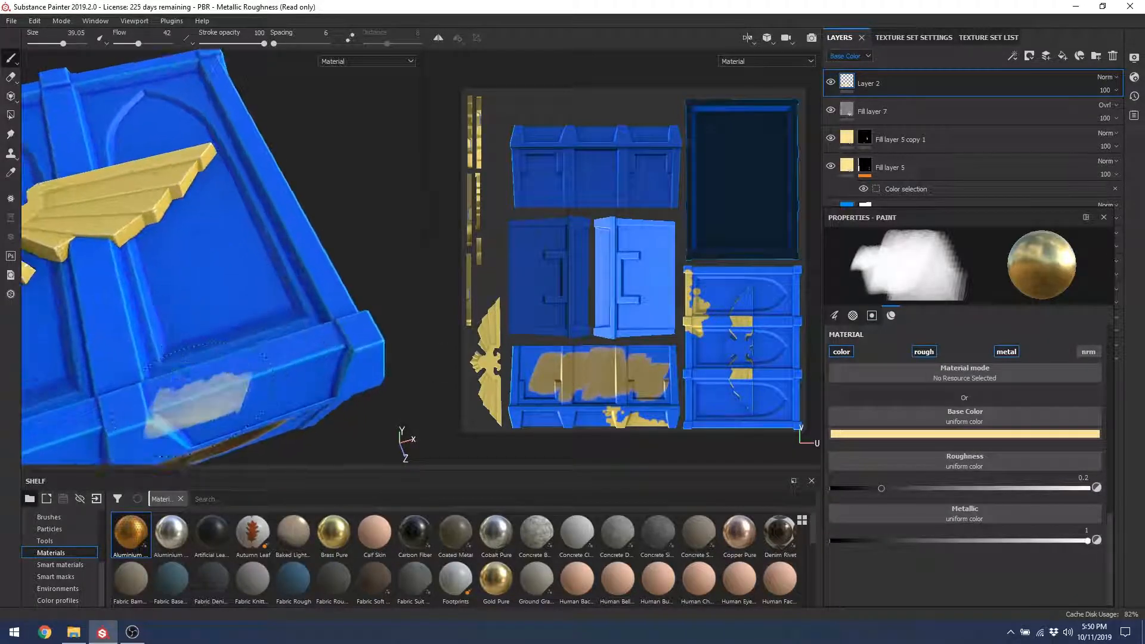
{"action": "middle_click_drag", "start_coordinate": [199, 403], "coordinate": [222, 251], "text": "alt"}
{"action": "right_click_drag", "start_coordinate": [222, 251], "coordinate": [223, 366], "text": "alt"}
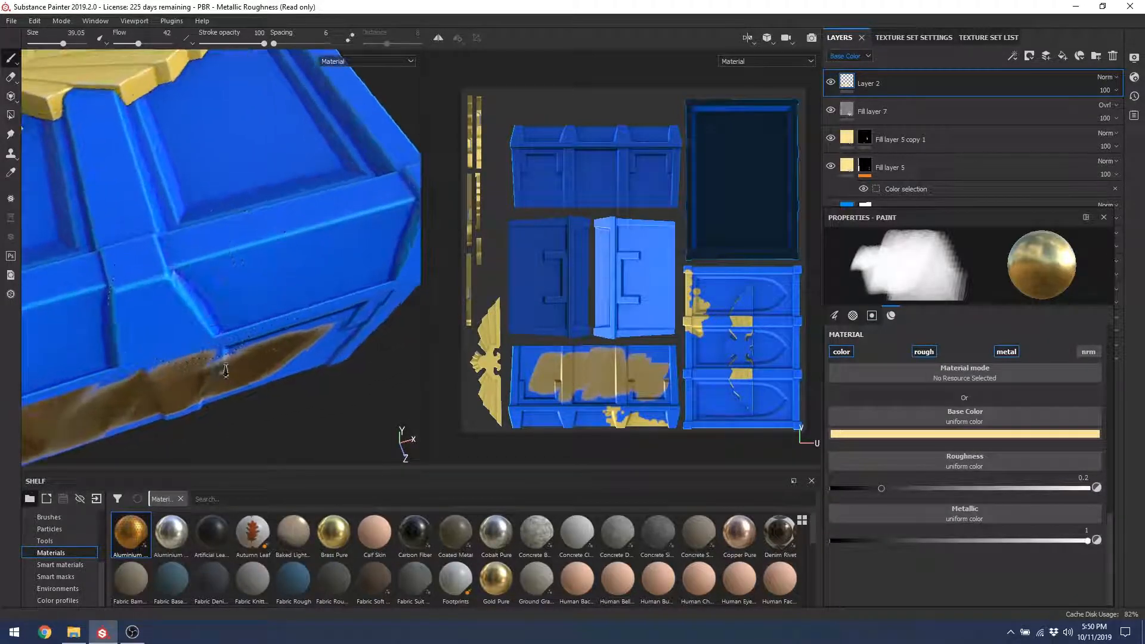
{"action": "left_click", "coordinate": [924, 352]}
{"action": "left_click", "coordinate": [1006, 352]}
Step: Sample the crate's blue from the 3D view as the brush colour, undoing a light-blue test stroke
{"action": "left_click", "coordinate": [949, 434]}
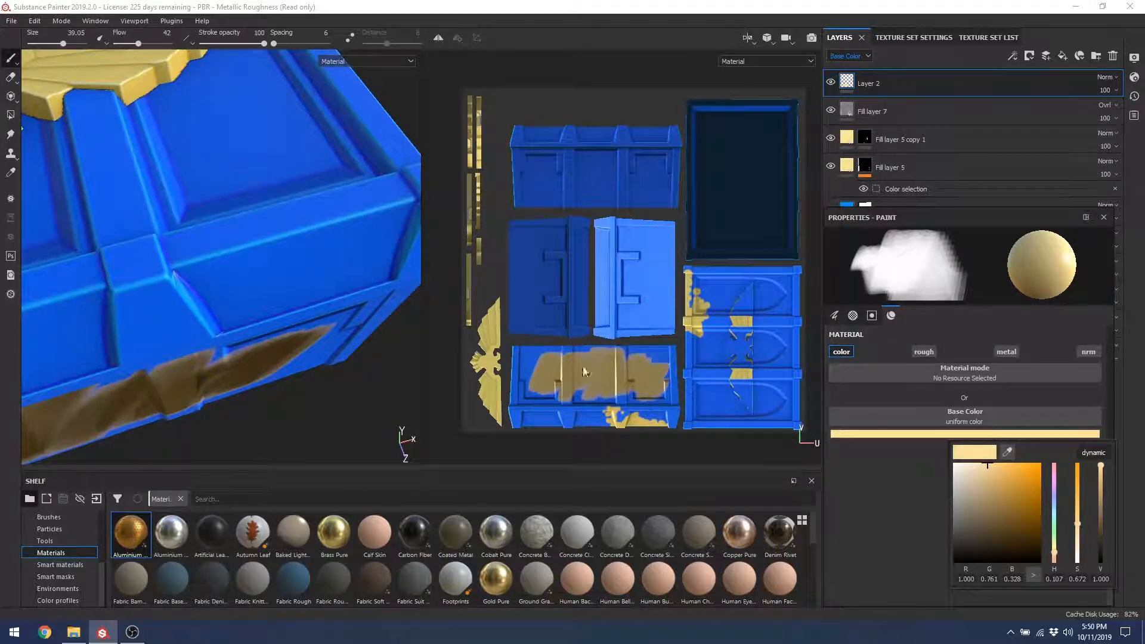
{"action": "left_click_drag", "start_coordinate": [1008, 452], "coordinate": [246, 281]}
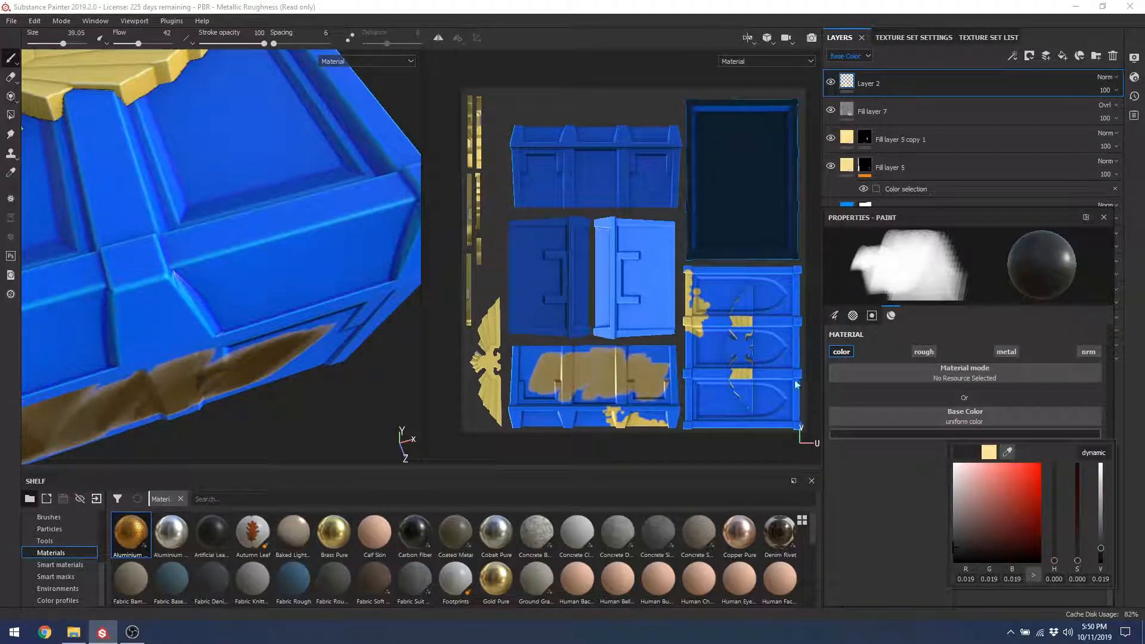
{"action": "mouse_move", "coordinate": [1014, 450]}
{"action": "left_mouse_down"}
{"action": "mouse_move", "coordinate": [294, 248]}
{"action": "mouse_move", "coordinate": [191, 248]}
{"action": "mouse_move", "coordinate": [156, 274]}
{"action": "mouse_move", "coordinate": [166, 283]}
{"action": "left_mouse_up"}
{"action": "mouse_move", "coordinate": [240, 297]}
{"action": "left_mouse_down"}
{"action": "mouse_move", "coordinate": [262, 293]}
{"action": "mouse_move", "coordinate": [267, 250]}
{"action": "mouse_move", "coordinate": [250, 252]}
{"action": "left_mouse_up"}
{"action": "key", "text": "ctrl+z"}
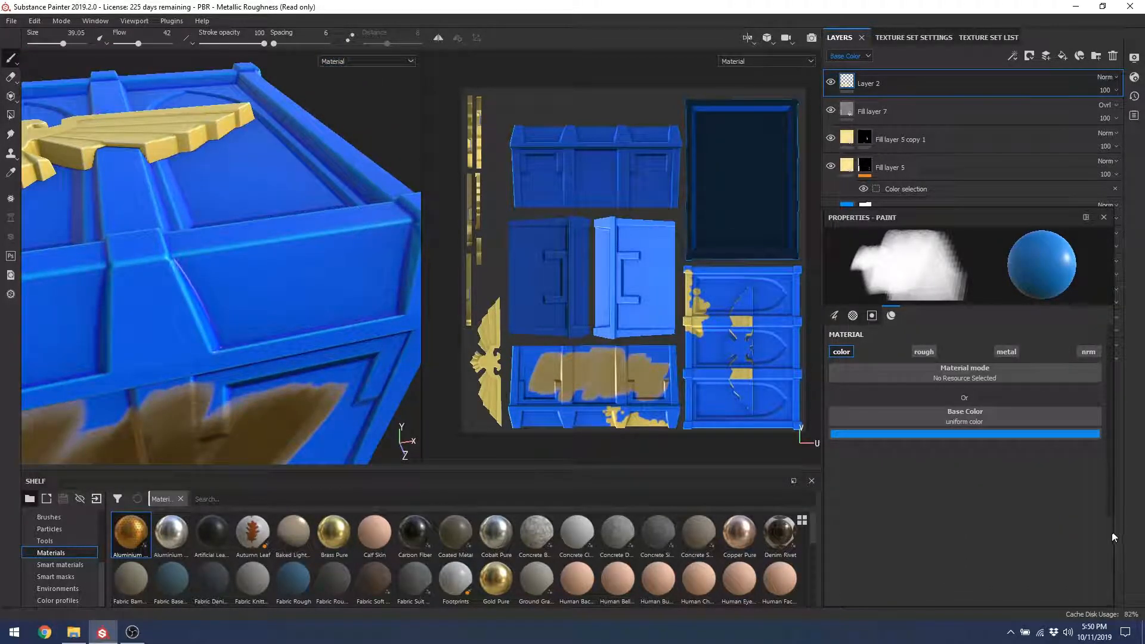
Step: Resize the properties panel and set the brush size to about 10.55
{"action": "mouse_move", "coordinate": [1114, 525]}
{"action": "left_mouse_down"}
{"action": "mouse_move", "coordinate": [1118, 414]}
{"action": "mouse_move", "coordinate": [1109, 459]}
{"action": "left_mouse_up"}
{"action": "key", "text": "bracketleft"}
{"action": "key", "text": "bracketleft"}
{"action": "key", "text": "bracketleft"}
{"action": "key", "text": "bracketleft"}
{"action": "key", "text": "bracketleft"}
{"action": "key", "text": "bracketleft"}
{"action": "key", "text": "bracketleft"}
{"action": "key", "text": "bracketleft"}
{"action": "key", "text": "bracketleft"}
{"action": "key", "text": "bracketleft"}
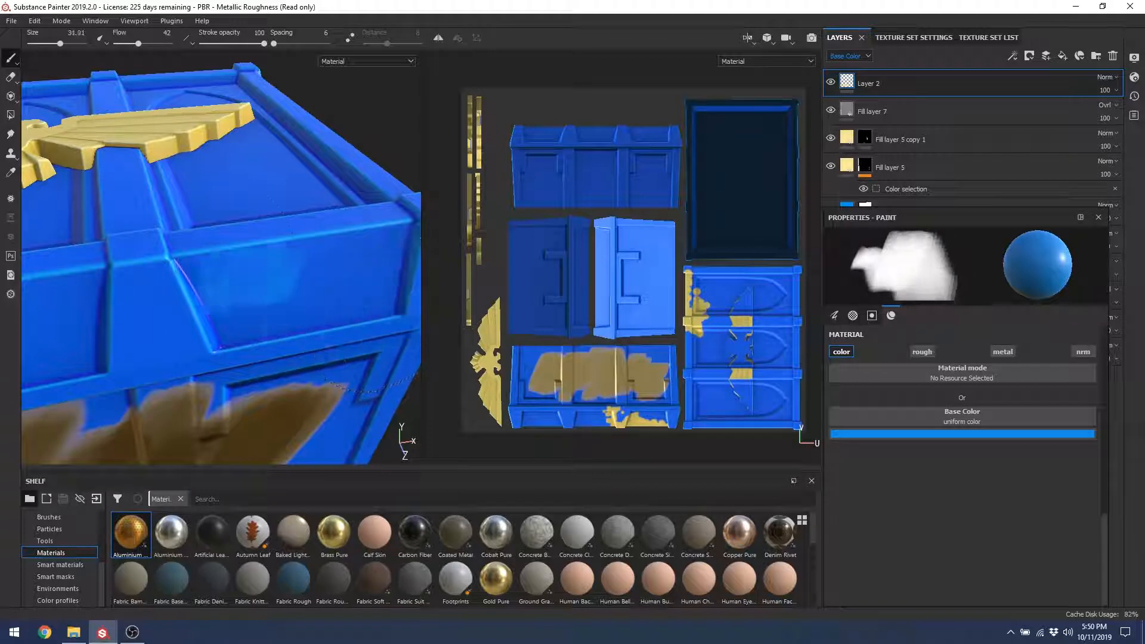
{"action": "key", "text": "bracketleft"}
{"action": "key", "text": "bracketleft"}
{"action": "key", "text": "bracketleft"}
{"action": "key", "text": "bracketleft"}
{"action": "key", "text": "bracketleft"}
{"action": "key", "text": "bracketleft"}
{"action": "key", "text": "bracketleft"}
{"action": "key", "text": "bracketleft"}
{"action": "key", "text": "bracketleft"}
{"action": "key", "text": "bracketleft"}
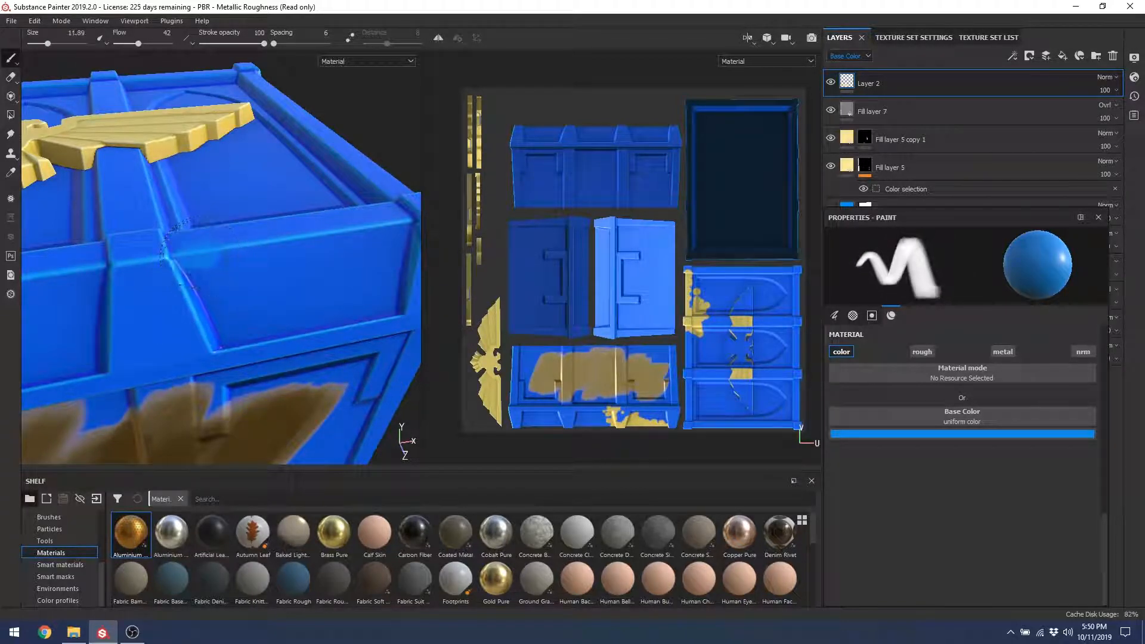
{"action": "key", "text": "bracketleft"}
{"action": "key", "text": "bracketleft"}
{"action": "key", "text": "bracketleft"}
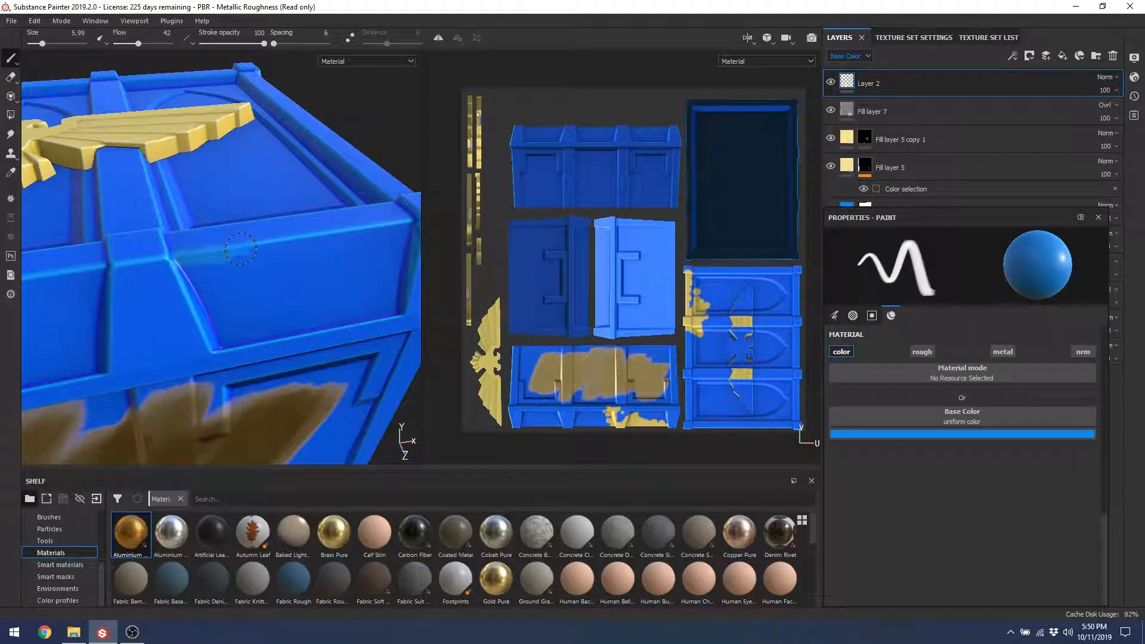
{"action": "key", "text": "bracketright"}
{"action": "key", "text": "bracketright"}
{"action": "key", "text": "bracketright"}
{"action": "key", "text": "bracketright"}
{"action": "key", "text": "bracketright"}
{"action": "key", "text": "bracketright"}
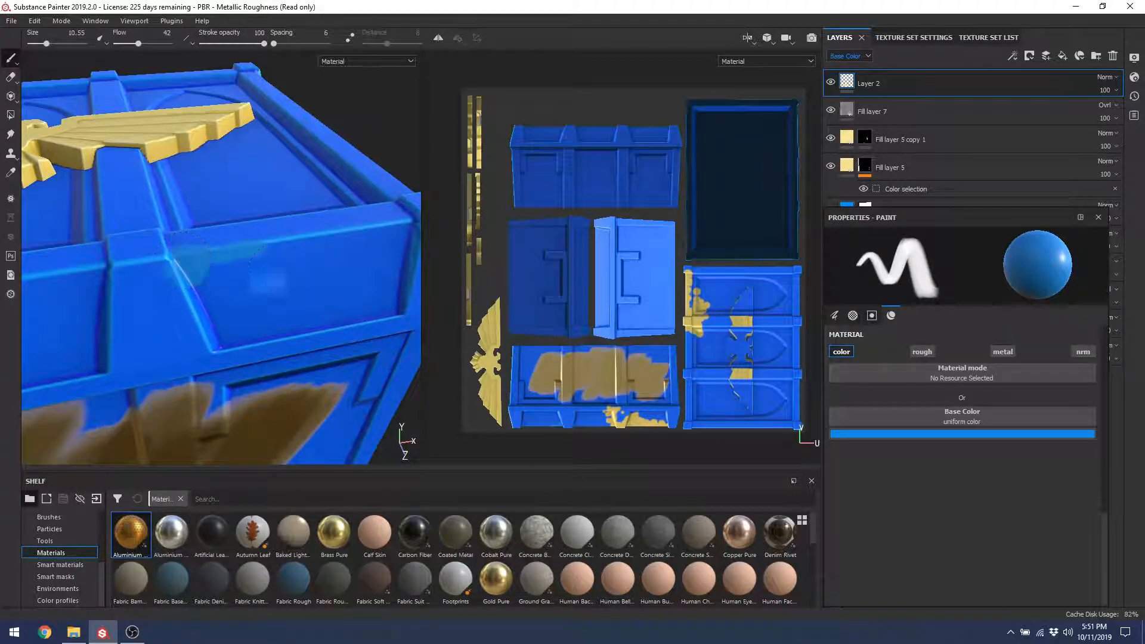
Step: Paint blue strokes along the lid's front face and front bevel from several angles
{"action": "mouse_move", "coordinate": [329, 249]}
{"action": "left_mouse_down", "text": "alt"}
{"action": "mouse_move", "coordinate": [264, 294]}
{"action": "mouse_move", "coordinate": [275, 287]}
{"action": "left_mouse_up", "text": "alt"}
{"action": "left_click_drag", "start_coordinate": [357, 233], "coordinate": [199, 228], "text": "alt"}
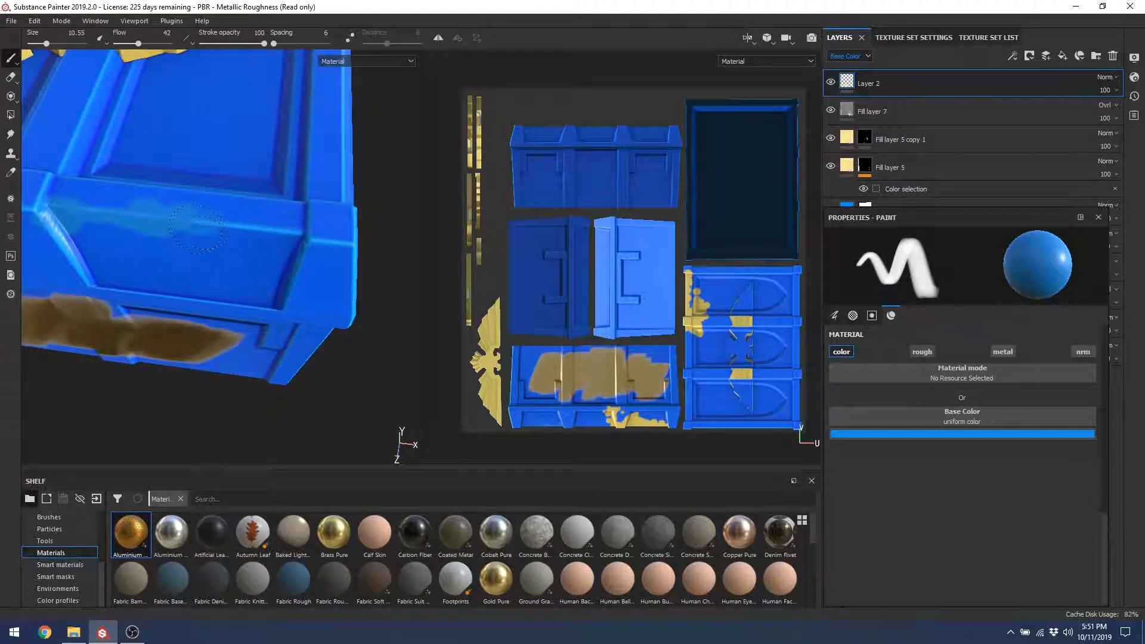
{"action": "mouse_move", "coordinate": [259, 291]}
{"action": "left_mouse_down", "text": "alt"}
{"action": "mouse_move", "coordinate": [281, 262]}
{"action": "mouse_move", "coordinate": [328, 247]}
{"action": "mouse_move", "coordinate": [352, 218]}
{"action": "left_mouse_up", "text": "alt"}
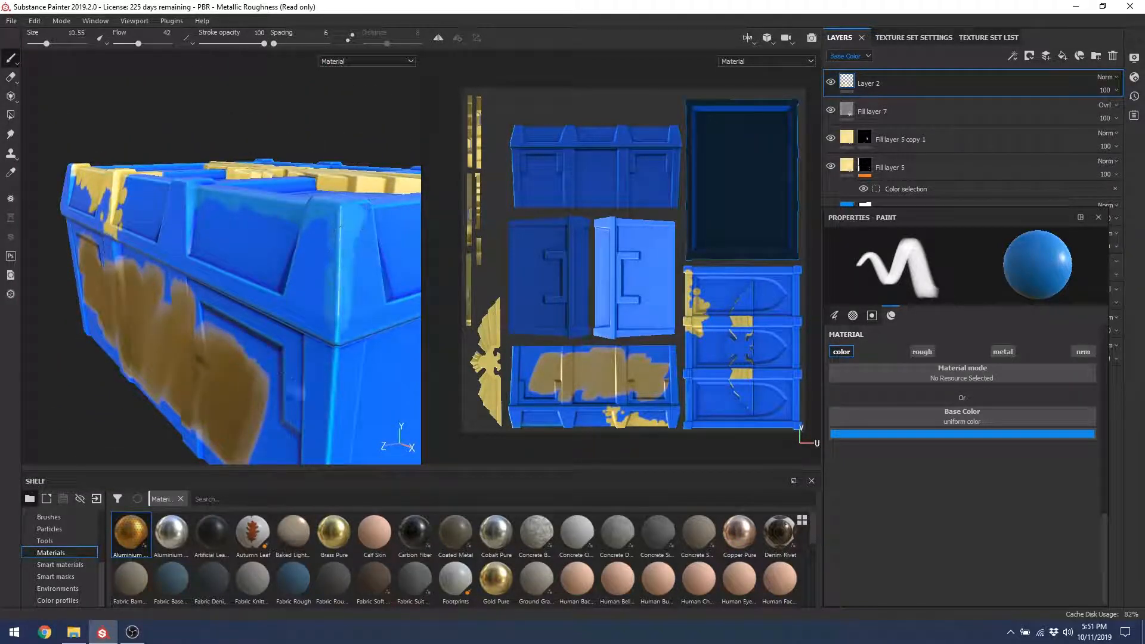
{"action": "left_click_drag", "start_coordinate": [346, 286], "coordinate": [317, 287], "text": "alt"}
{"action": "mouse_move", "coordinate": [152, 228]}
{"action": "left_mouse_down", "text": "alt"}
{"action": "mouse_move", "coordinate": [102, 242]}
{"action": "mouse_move", "coordinate": [179, 244]}
{"action": "left_mouse_up", "text": "alt"}
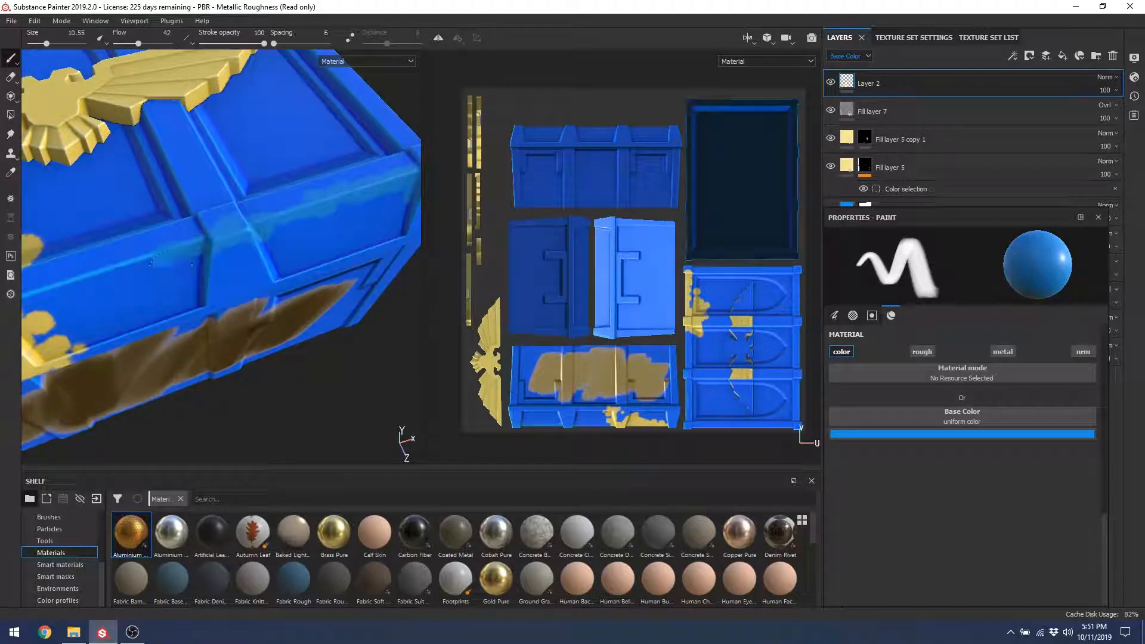
{"action": "mouse_move", "coordinate": [313, 219]}
{"action": "left_mouse_down", "text": "alt"}
{"action": "mouse_move", "coordinate": [280, 242]}
{"action": "mouse_move", "coordinate": [189, 227]}
{"action": "mouse_move", "coordinate": [195, 279]}
{"action": "mouse_move", "coordinate": [382, 240]}
{"action": "left_mouse_up", "text": "alt"}
{"action": "left_click_drag", "start_coordinate": [225, 247], "coordinate": [389, 224]}
{"action": "left_click_drag", "start_coordinate": [233, 263], "coordinate": [193, 294], "text": "alt"}
{"action": "mouse_move", "coordinate": [281, 233]}
{"action": "left_mouse_down"}
{"action": "mouse_move", "coordinate": [353, 207]}
{"action": "mouse_move", "coordinate": [382, 178]}
{"action": "mouse_move", "coordinate": [332, 206]}
{"action": "left_mouse_up"}
{"action": "left_click_drag", "start_coordinate": [183, 297], "coordinate": [175, 259], "text": "alt"}
Step: Sample a lighter blue and paint a band across the lid's front
{"action": "left_click", "coordinate": [962, 434]}
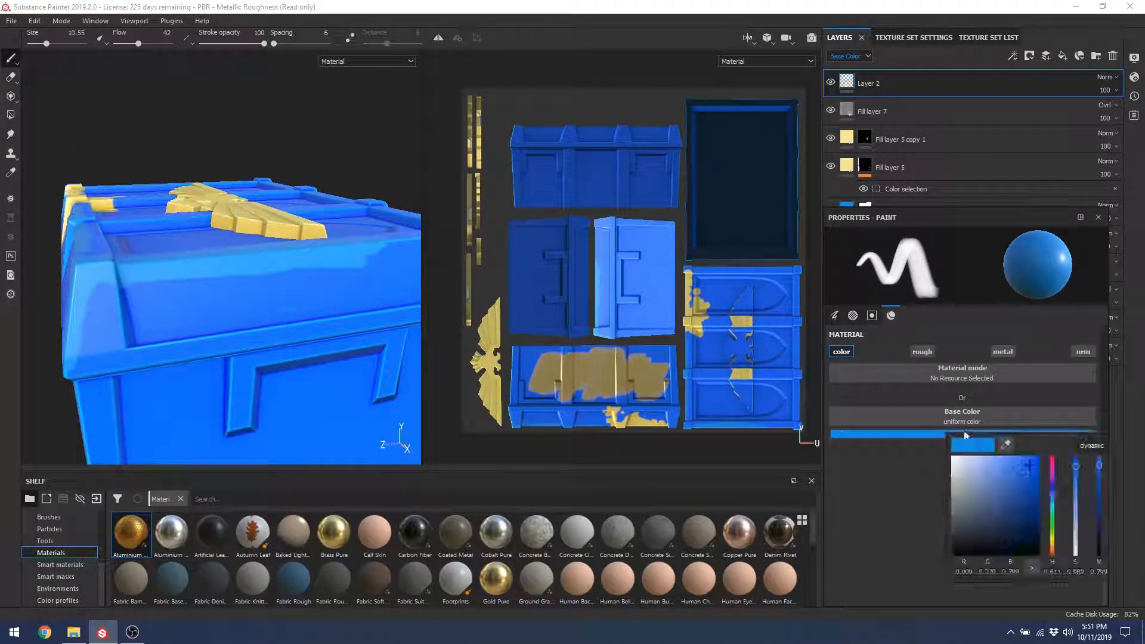
{"action": "mouse_move", "coordinate": [272, 285]}
{"action": "left_mouse_down"}
{"action": "mouse_move", "coordinate": [248, 276]}
{"action": "mouse_move", "coordinate": [142, 289]}
{"action": "mouse_move", "coordinate": [341, 275]}
{"action": "left_mouse_up"}
{"action": "left_click", "coordinate": [142, 288]}
{"action": "left_click_drag", "start_coordinate": [148, 287], "coordinate": [417, 244]}
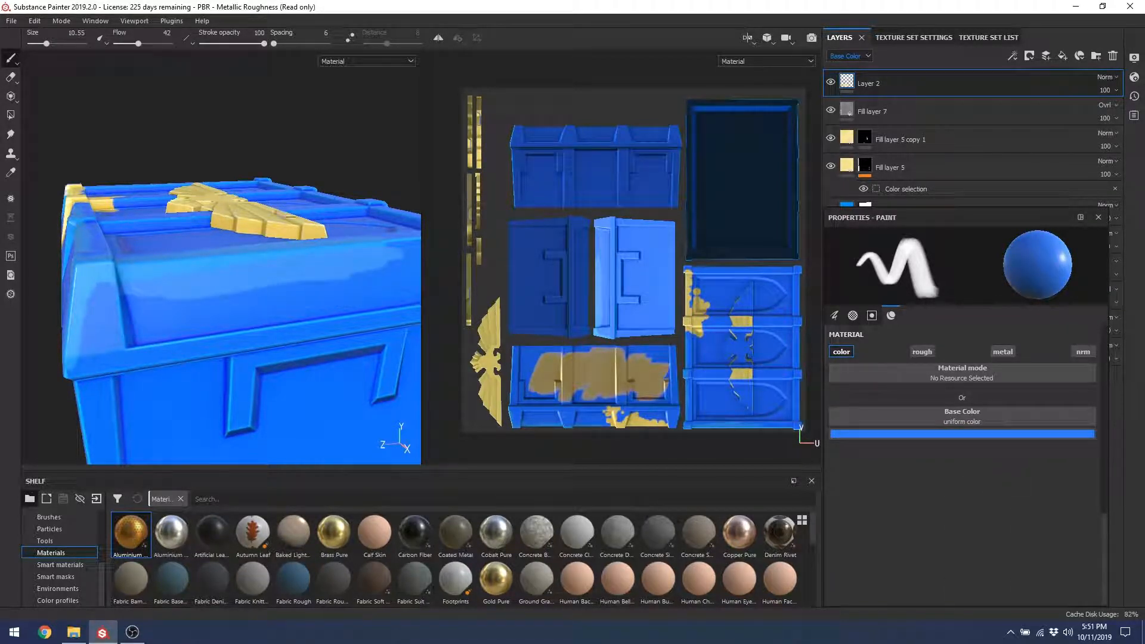
Step: Cycle the viewport display back to the Base Color channel and view the chest's top
{"action": "key", "text": "c"}
{"action": "key", "text": "c"}
{"action": "key", "text": "c"}
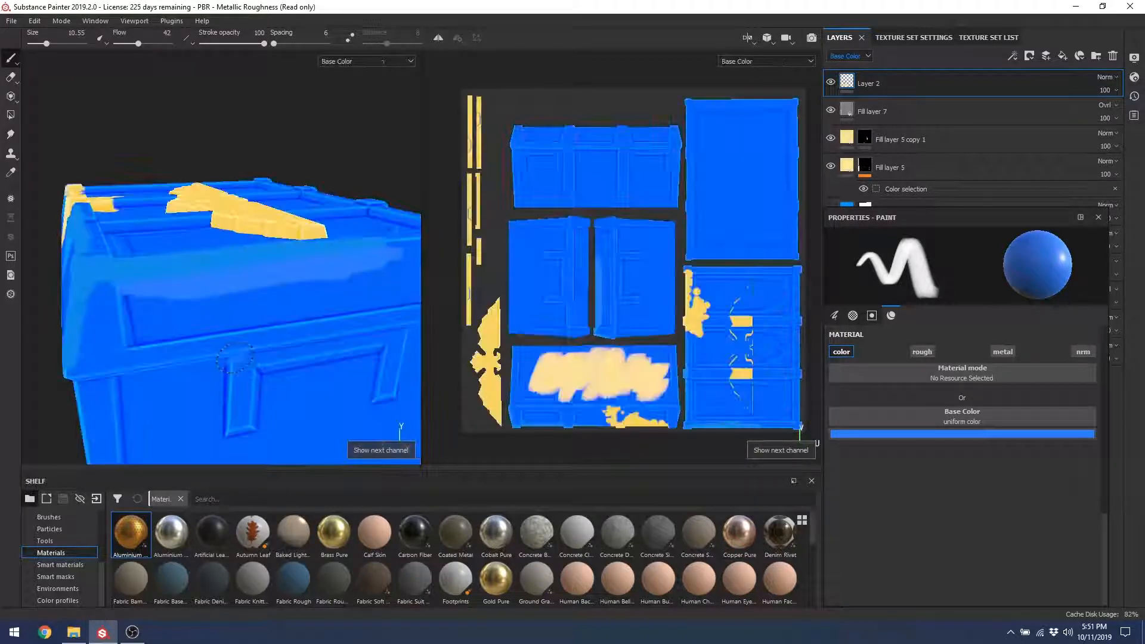
{"action": "key", "text": "c"}
{"action": "key", "text": "c"}
{"action": "key", "text": "c"}
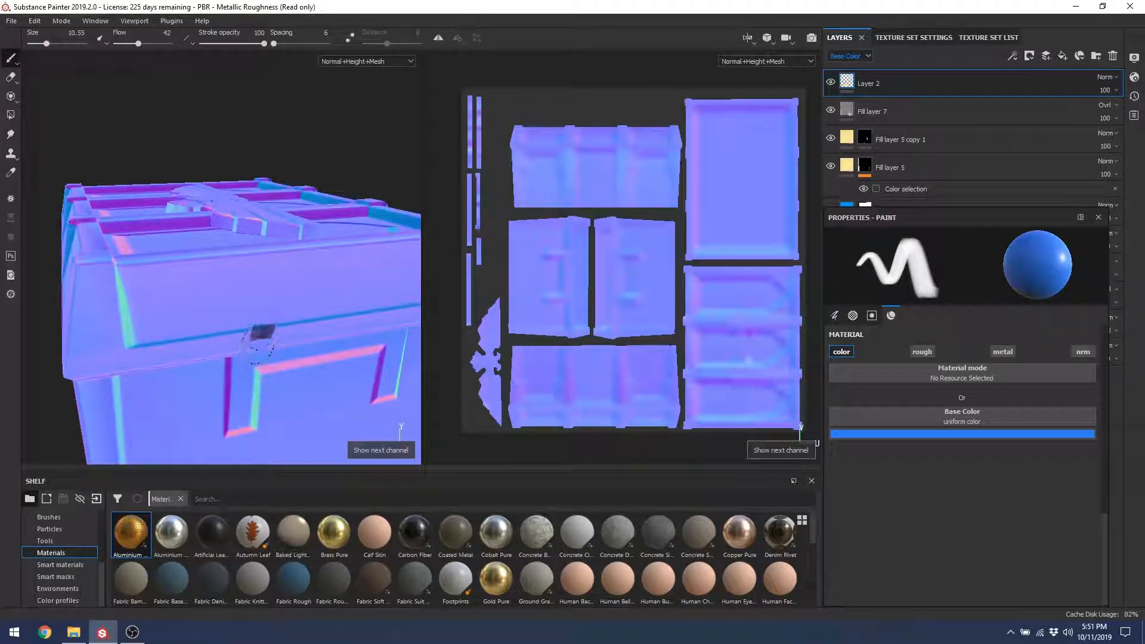
{"action": "key", "text": "c"}
{"action": "left_click_drag", "start_coordinate": [244, 270], "coordinate": [265, 257], "text": "alt"}
Step: Resample the chest's blue (R 0, G 0.125, B 1) and darken the lid band's lower edge
{"action": "left_click", "coordinate": [960, 434]}
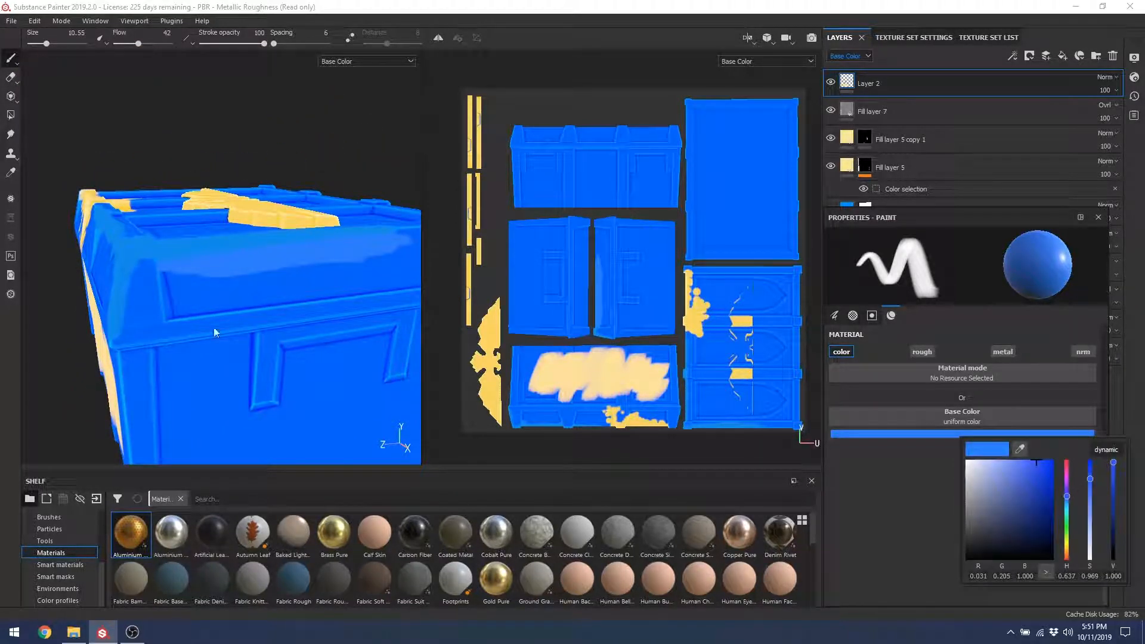
{"action": "left_click", "coordinate": [1027, 441]}
{"action": "left_click", "coordinate": [215, 301]}
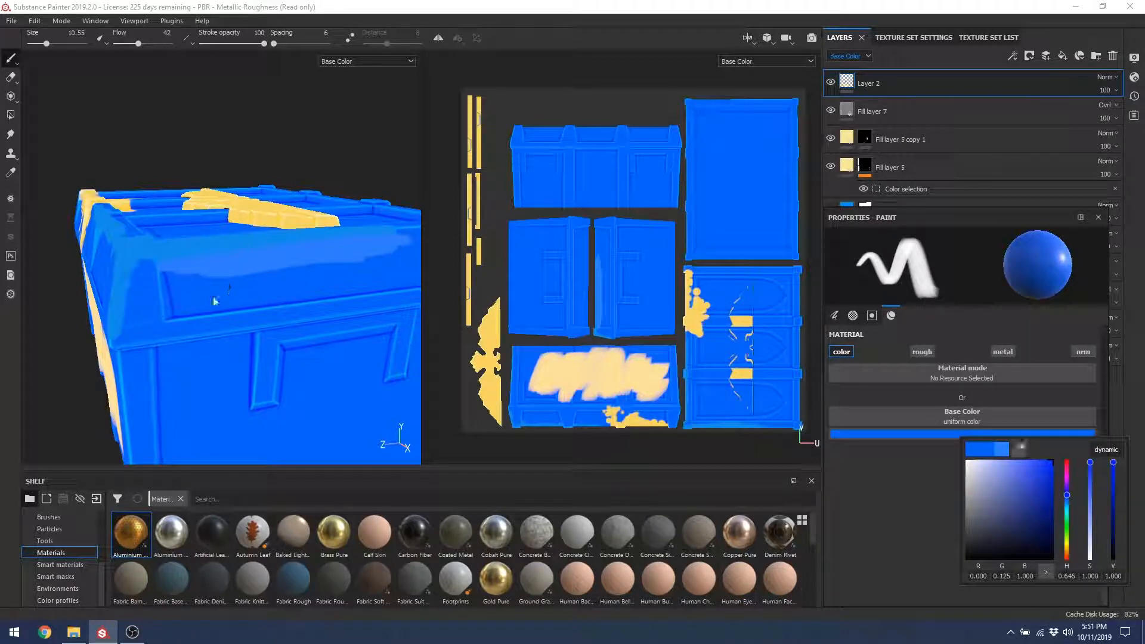
{"action": "left_click", "coordinate": [206, 287]}
{"action": "mouse_move", "coordinate": [196, 273]}
{"action": "left_mouse_down"}
{"action": "mouse_move", "coordinate": [338, 264]}
{"action": "mouse_move", "coordinate": [210, 263]}
{"action": "left_mouse_up"}
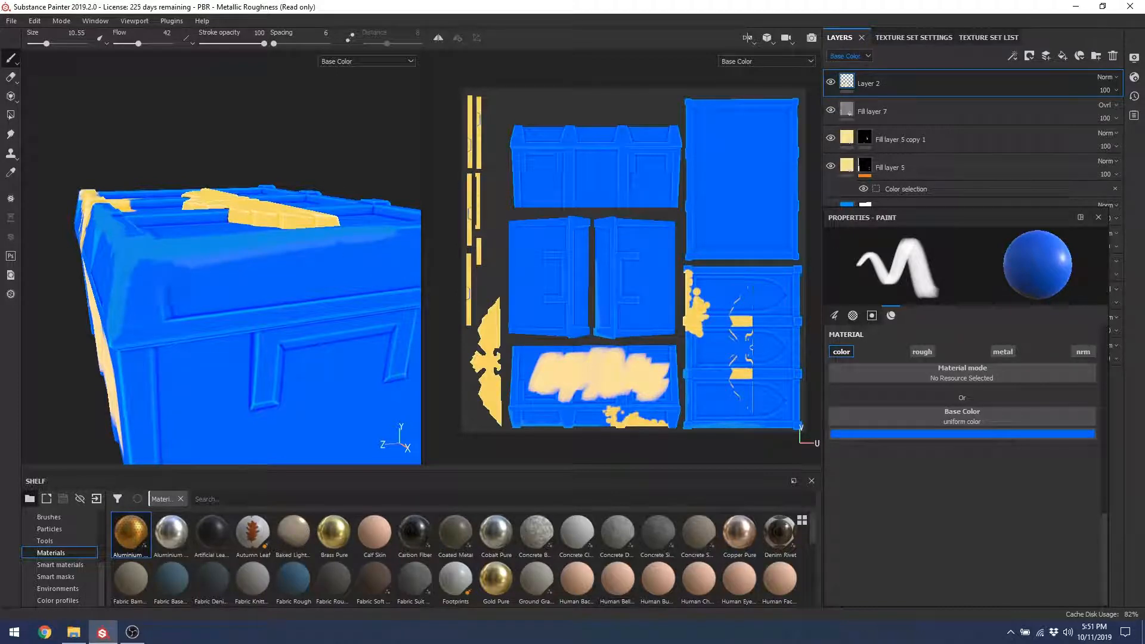
Step: Paint over the lid band's light lower edge and the light paint on the chest's corner
{"action": "left_click_drag", "start_coordinate": [230, 298], "coordinate": [143, 299], "text": "alt"}
{"action": "mouse_move", "coordinate": [164, 253]}
{"action": "left_mouse_down"}
{"action": "mouse_move", "coordinate": [254, 262]}
{"action": "mouse_move", "coordinate": [174, 257]}
{"action": "left_mouse_up"}
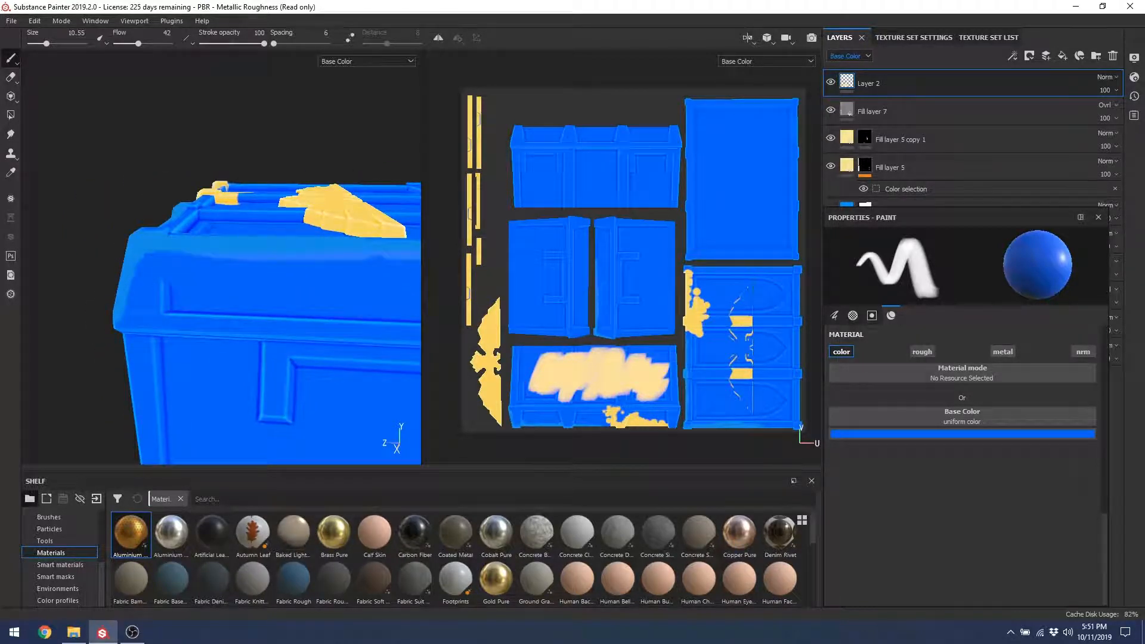
{"action": "mouse_move", "coordinate": [362, 254]}
{"action": "left_mouse_down"}
{"action": "mouse_move", "coordinate": [155, 256]}
{"action": "mouse_move", "coordinate": [234, 297]}
{"action": "left_mouse_up"}
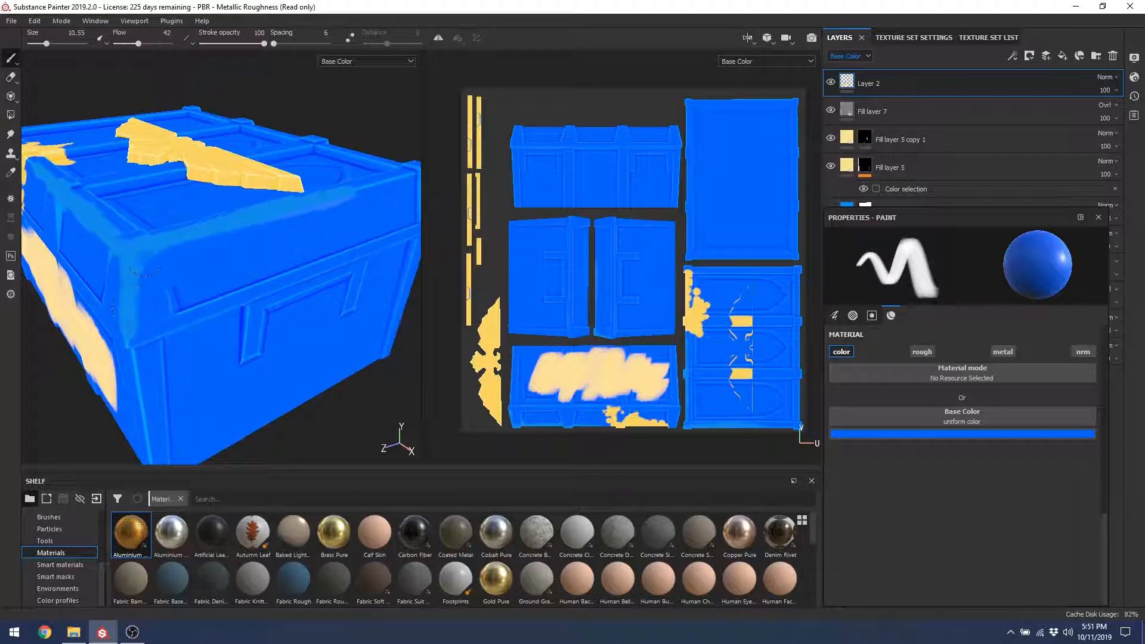
{"action": "left_click_drag", "start_coordinate": [140, 262], "coordinate": [136, 349]}
{"action": "mouse_move", "coordinate": [134, 343]}
{"action": "left_mouse_down", "text": "alt"}
{"action": "mouse_move", "coordinate": [179, 298]}
{"action": "mouse_move", "coordinate": [206, 293]}
{"action": "mouse_move", "coordinate": [179, 276]}
{"action": "mouse_move", "coordinate": [231, 251]}
{"action": "left_mouse_up", "text": "alt"}
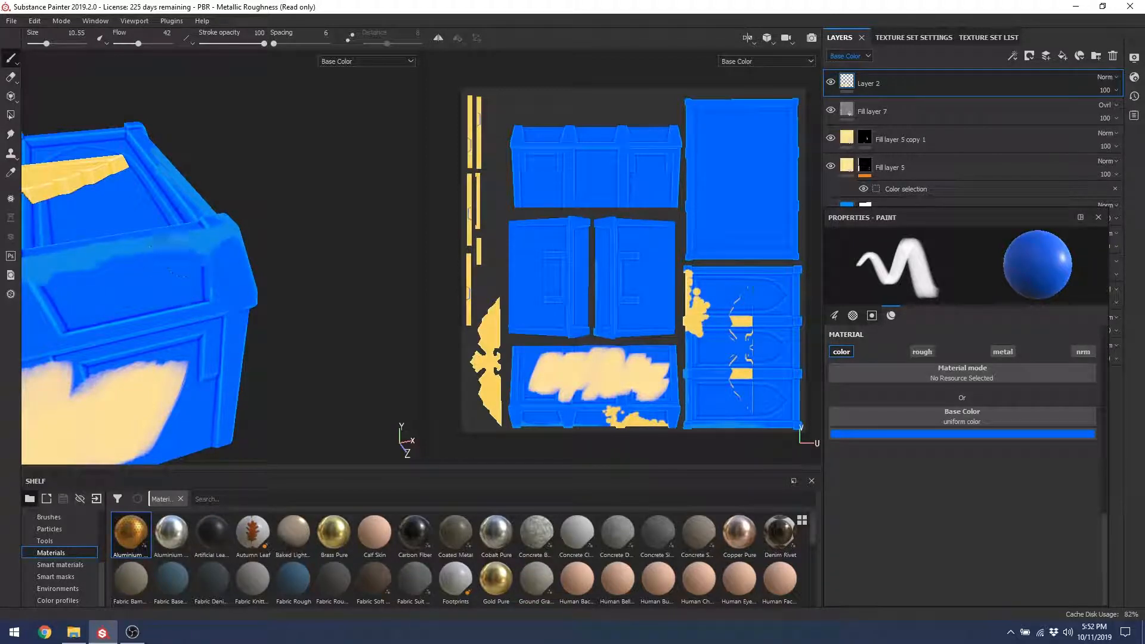
Step: Cover the vertical panel line on the chest's front with blue
{"action": "left_click_drag", "start_coordinate": [192, 292], "coordinate": [175, 268], "text": "alt"}
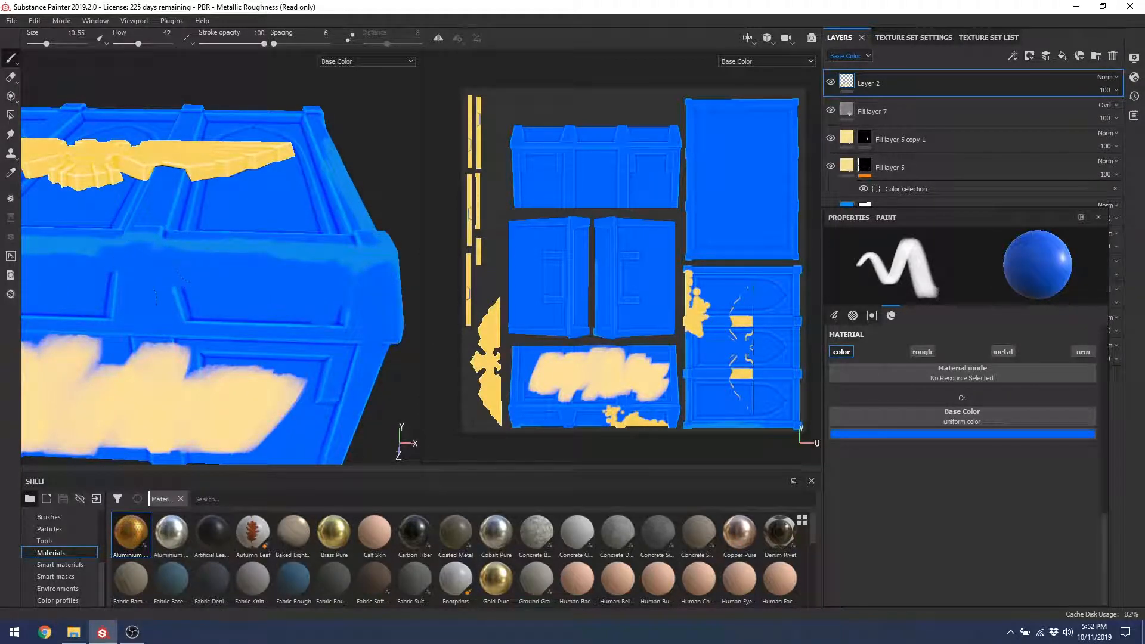
{"action": "left_click_drag", "start_coordinate": [91, 285], "coordinate": [197, 257], "text": "alt"}
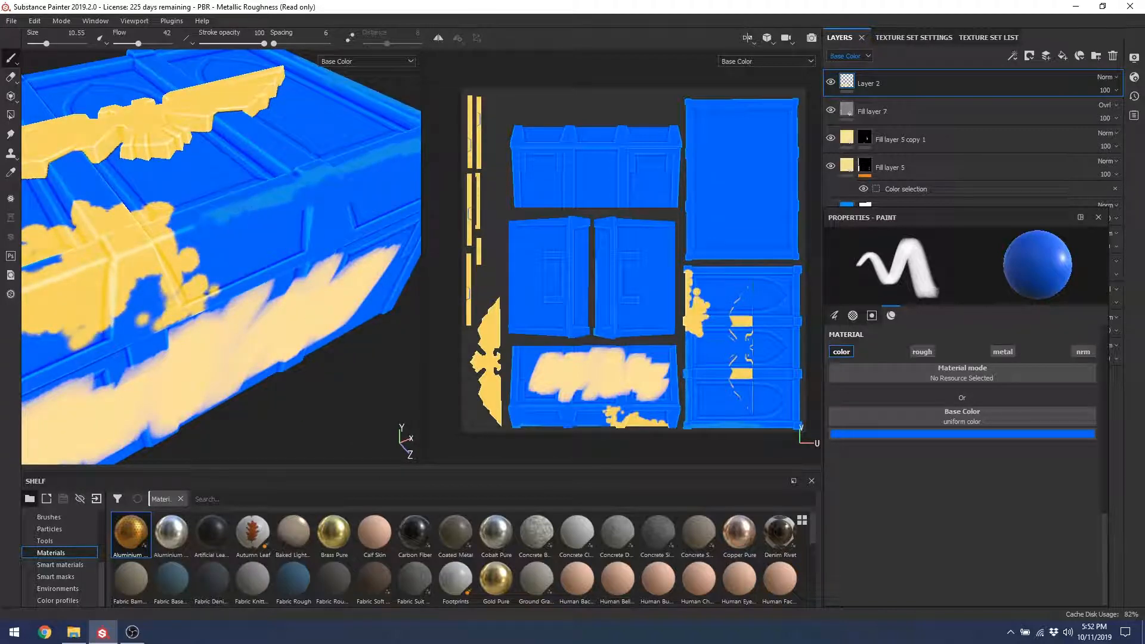
{"action": "left_click_drag", "start_coordinate": [222, 215], "coordinate": [288, 190], "text": "alt"}
{"action": "middle_click_drag", "start_coordinate": [305, 200], "coordinate": [195, 250], "text": "alt"}
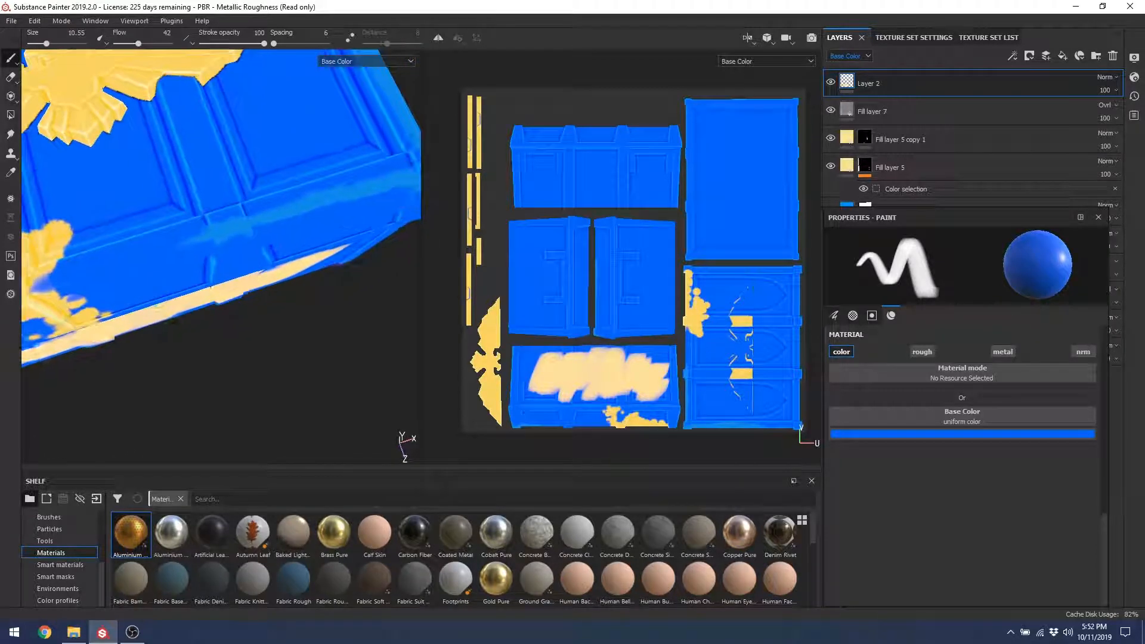
{"action": "mouse_move", "coordinate": [207, 289]}
{"action": "left_mouse_down", "text": "alt"}
{"action": "mouse_move", "coordinate": [209, 239]}
{"action": "mouse_move", "coordinate": [206, 288]}
{"action": "left_mouse_up", "text": "alt"}
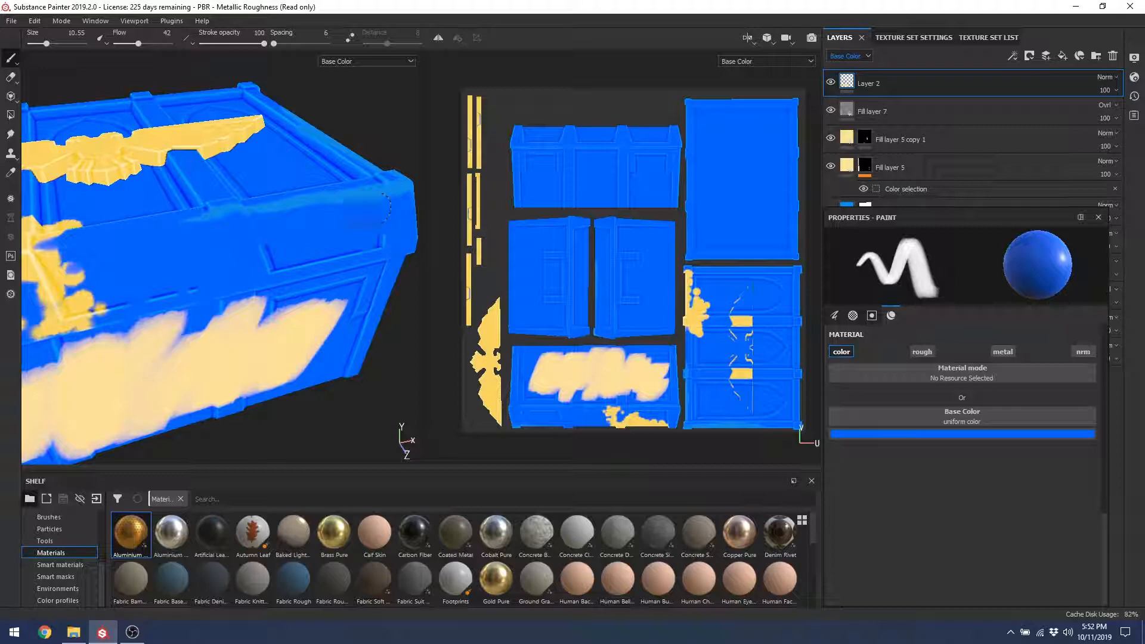
Step: Paint blue over the light edge strip on the chest's top corner
{"action": "left_click_drag", "start_coordinate": [376, 209], "coordinate": [226, 217], "text": "alt"}
{"action": "middle_click_drag", "start_coordinate": [310, 217], "coordinate": [153, 219], "text": "alt"}
{"action": "left_click_drag", "start_coordinate": [242, 202], "coordinate": [183, 291], "text": "alt"}
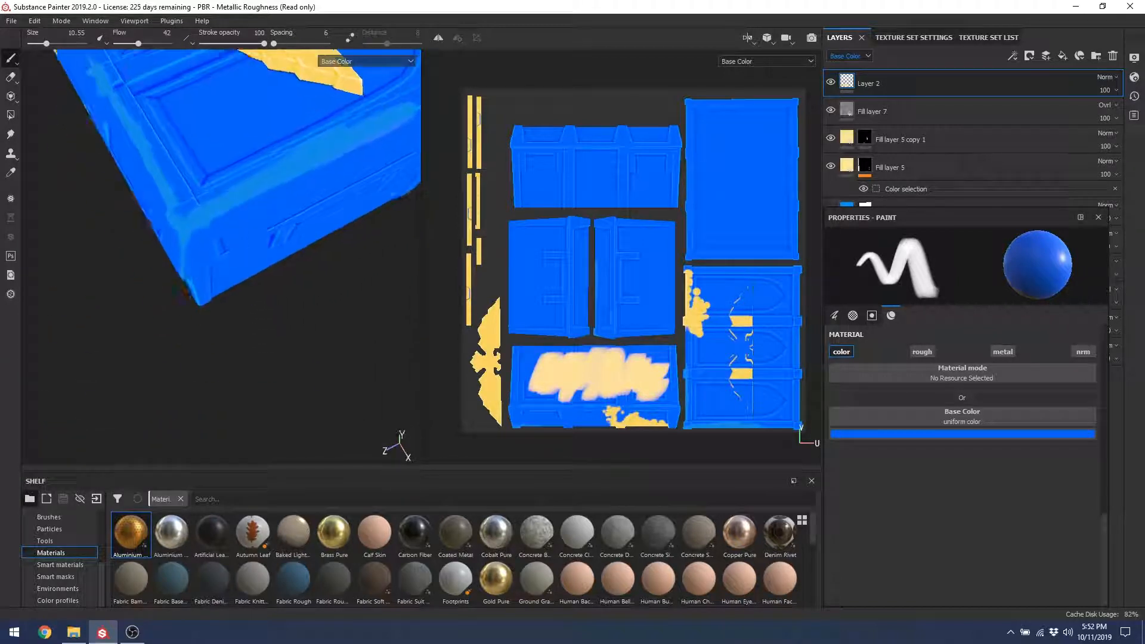
{"action": "mouse_move", "coordinate": [204, 204]}
{"action": "left_mouse_down"}
{"action": "mouse_move", "coordinate": [383, 117]}
{"action": "mouse_move", "coordinate": [283, 157]}
{"action": "left_mouse_up"}
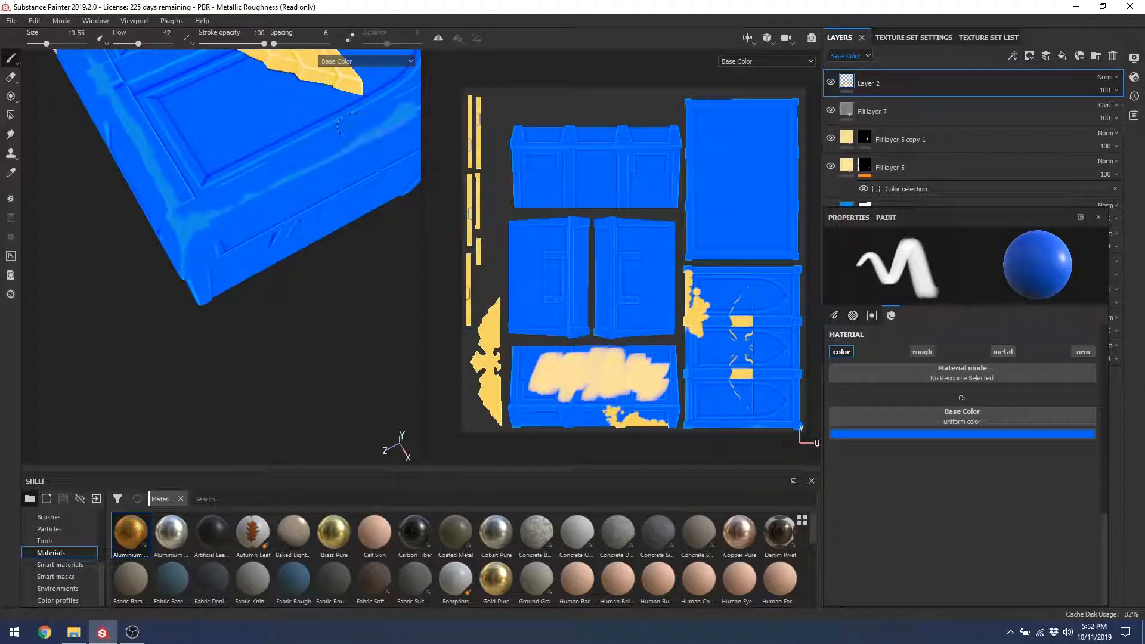
{"action": "middle_click_drag", "start_coordinate": [332, 132], "coordinate": [230, 194], "text": "alt"}
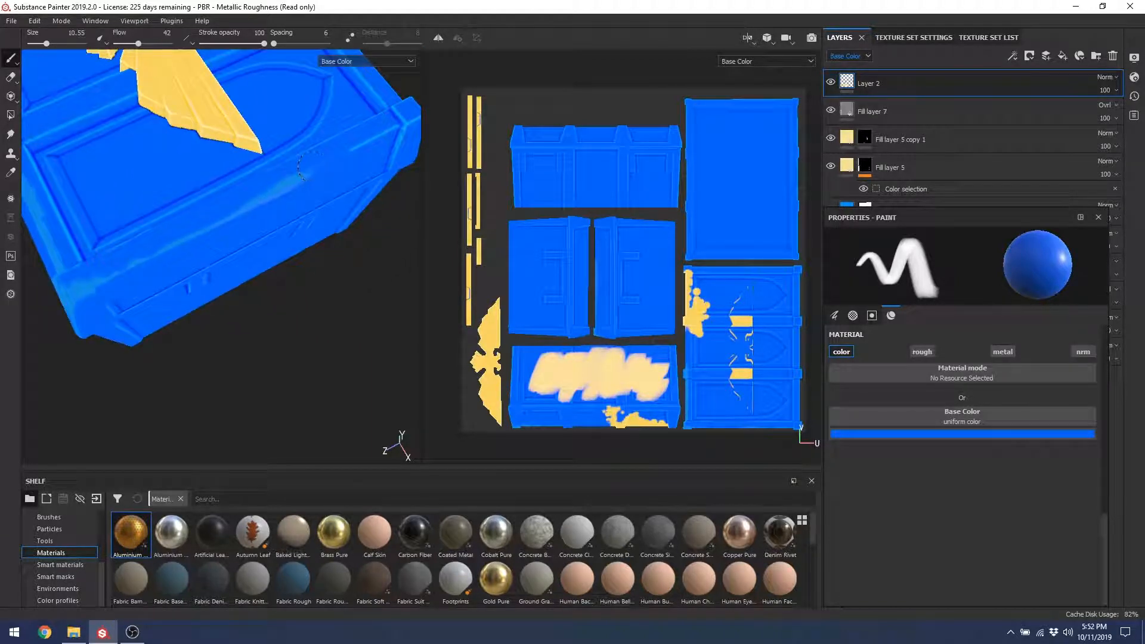
Step: Orbit and pan the chest from above to inspect its front and right end
{"action": "left_click_drag", "start_coordinate": [309, 150], "coordinate": [220, 272], "text": "alt"}
{"action": "left_click_drag", "start_coordinate": [212, 334], "coordinate": [228, 242], "text": "alt"}
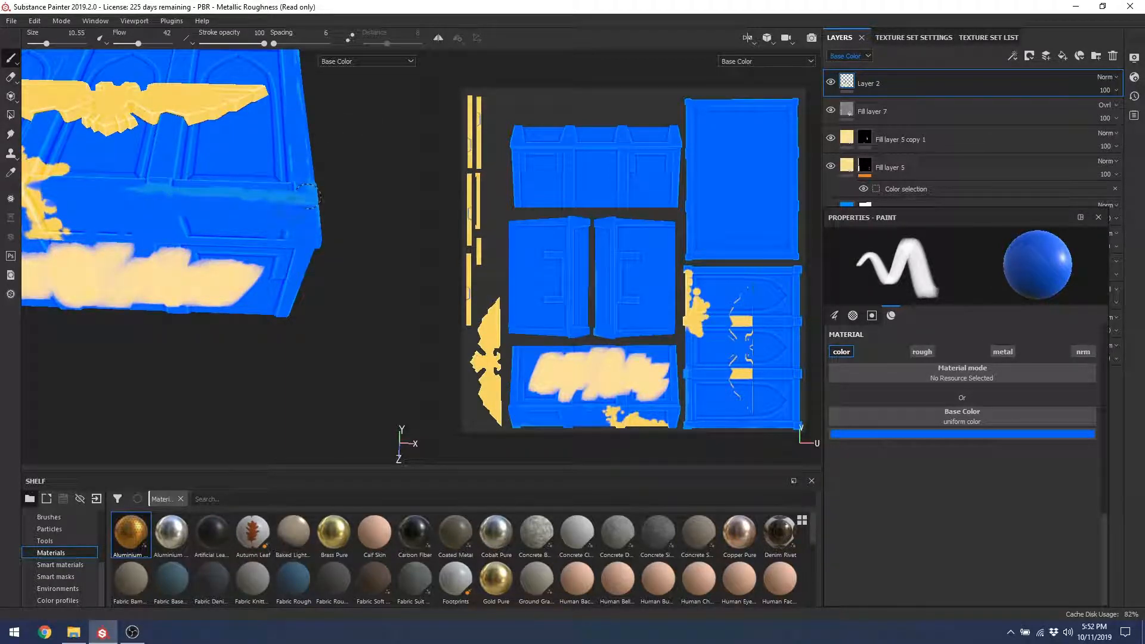
{"action": "left_click_drag", "start_coordinate": [183, 251], "coordinate": [138, 221], "text": "alt"}
{"action": "left_click_drag", "start_coordinate": [139, 145], "coordinate": [283, 212], "text": "alt"}
{"action": "middle_click_drag", "start_coordinate": [284, 212], "coordinate": [178, 225], "text": "alt"}
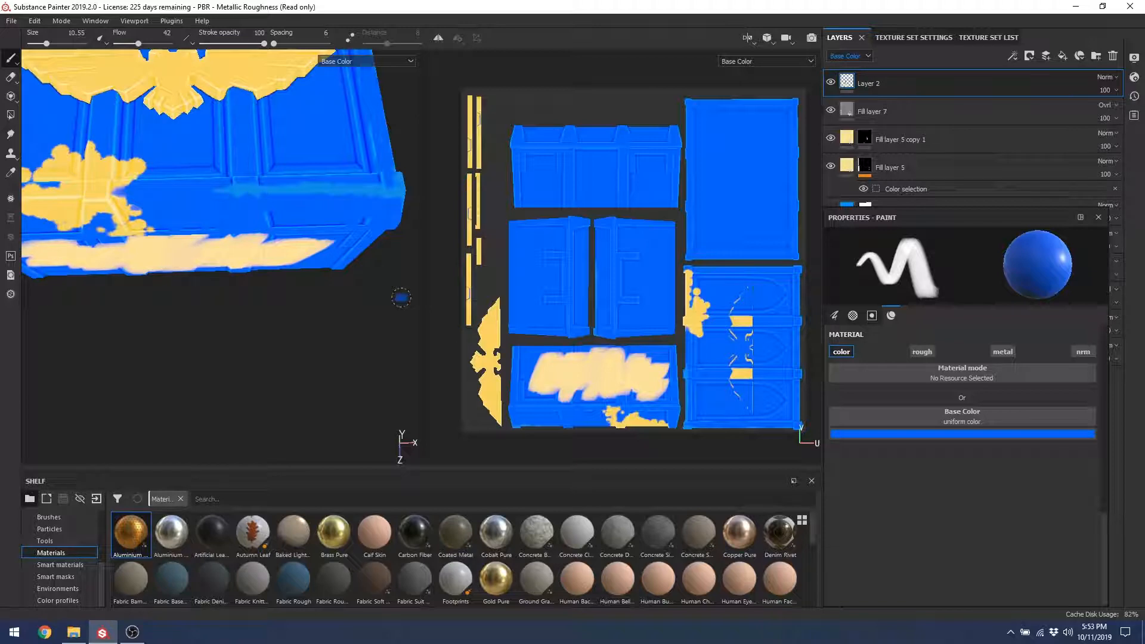
Step: Orbit the chest down to view its lower corner
{"action": "left_click_drag", "start_coordinate": [250, 173], "coordinate": [221, 188], "text": "alt"}
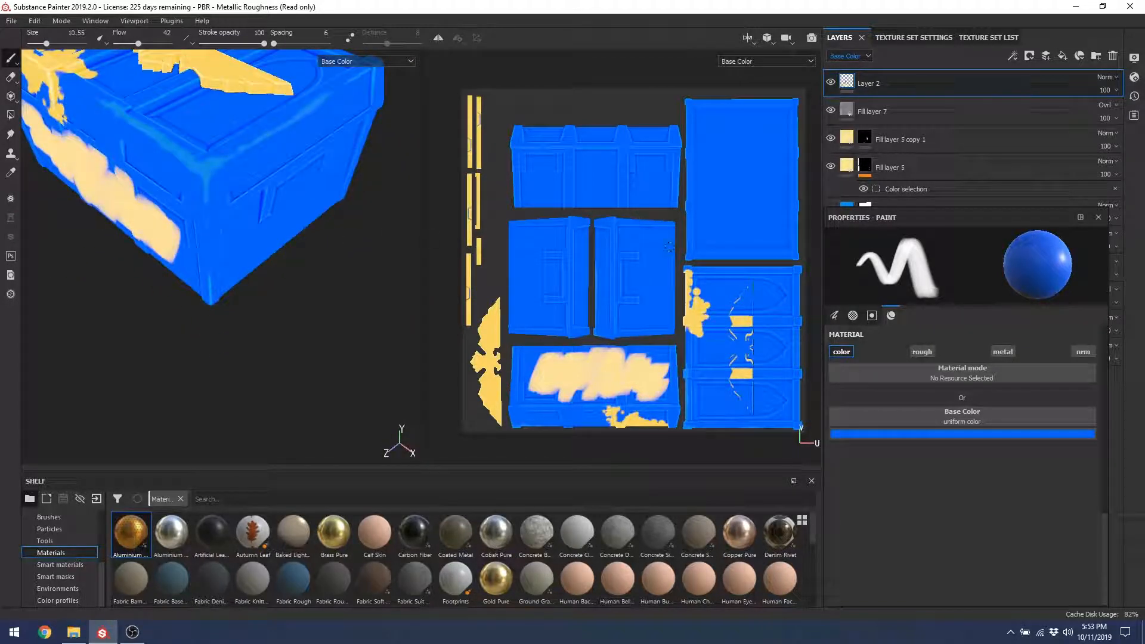
{"action": "left_click", "coordinate": [133, 631]}
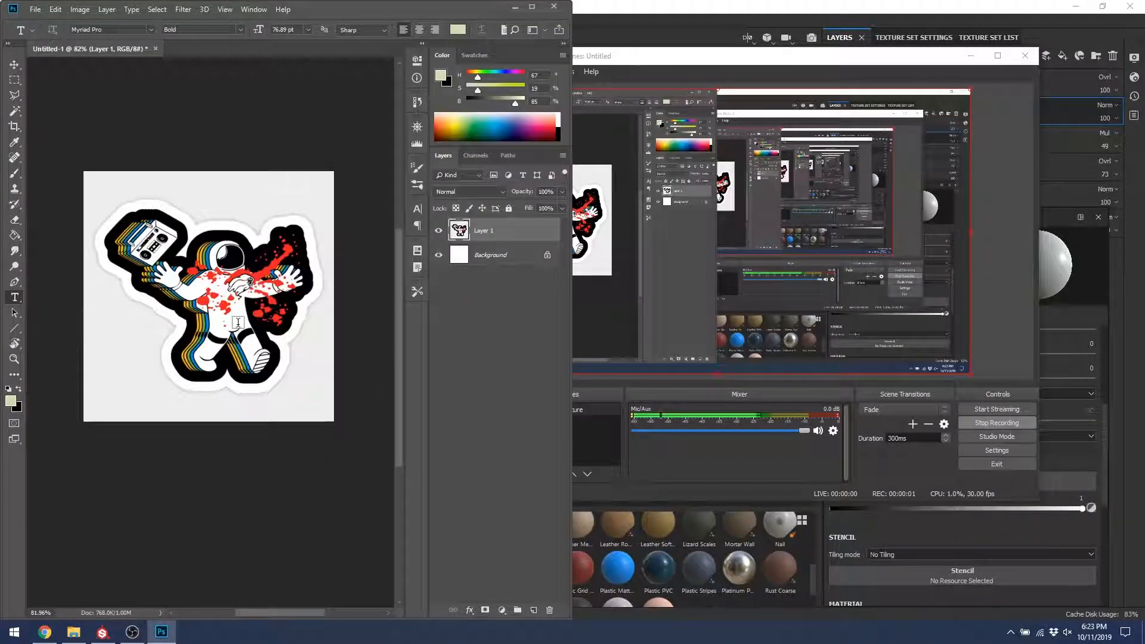
Step: Save the astronaut sticker as a PNG named 'Sticker' in the EnvironmentReference folder
{"action": "left_click", "coordinate": [971, 56]}
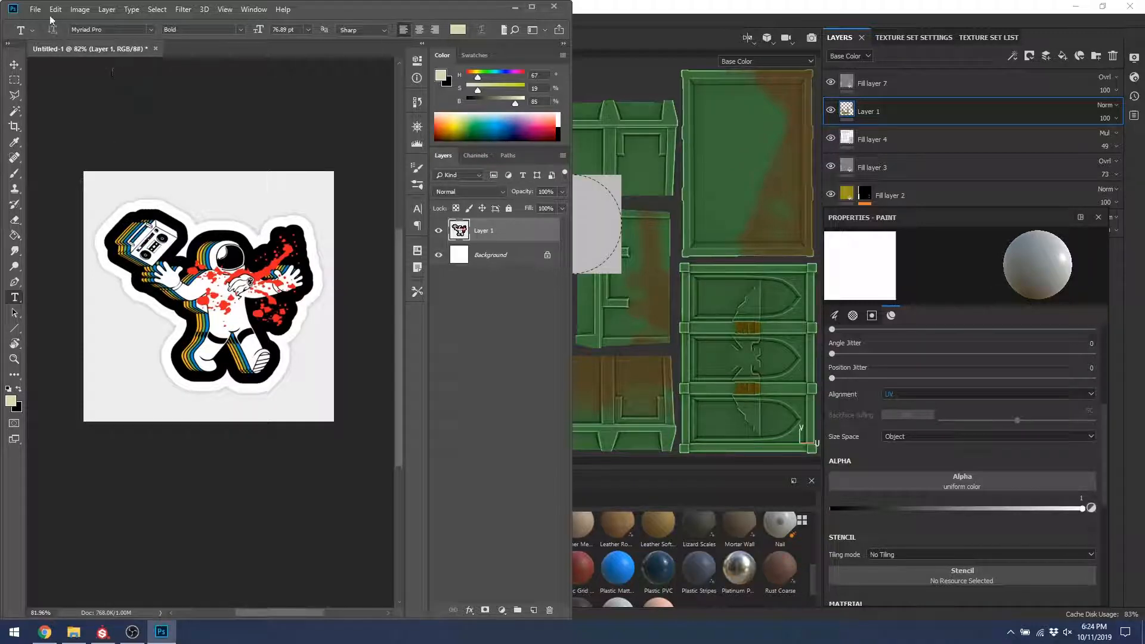
{"action": "key", "text": "ctrl+s"}
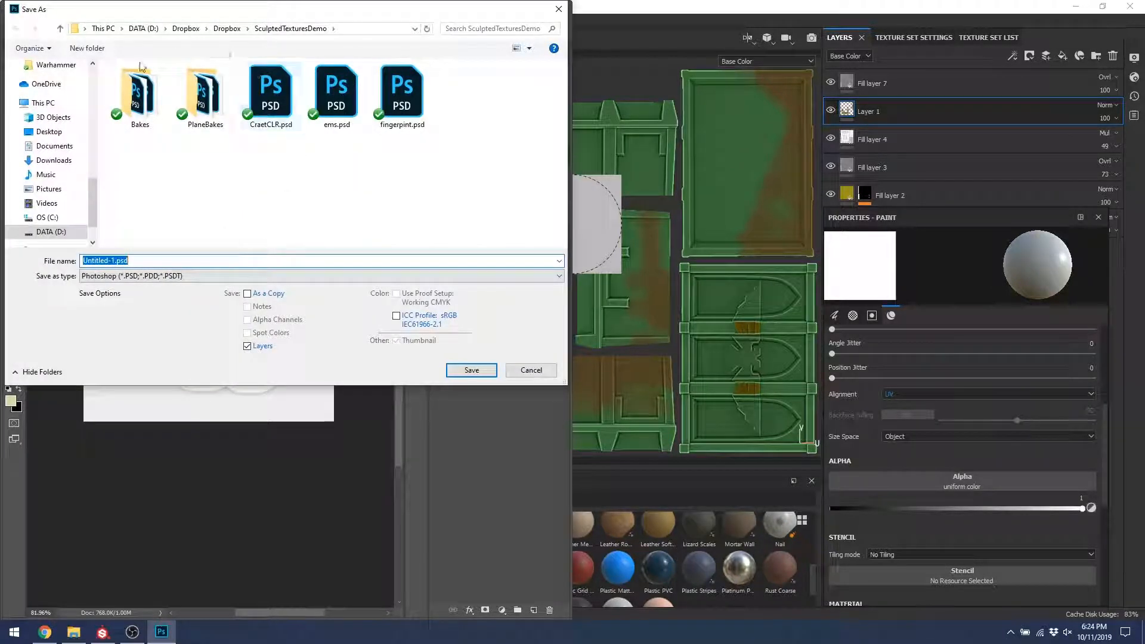
{"action": "scroll", "coordinate": [97, 66], "scroll_direction": "up", "scroll_amount": 10}
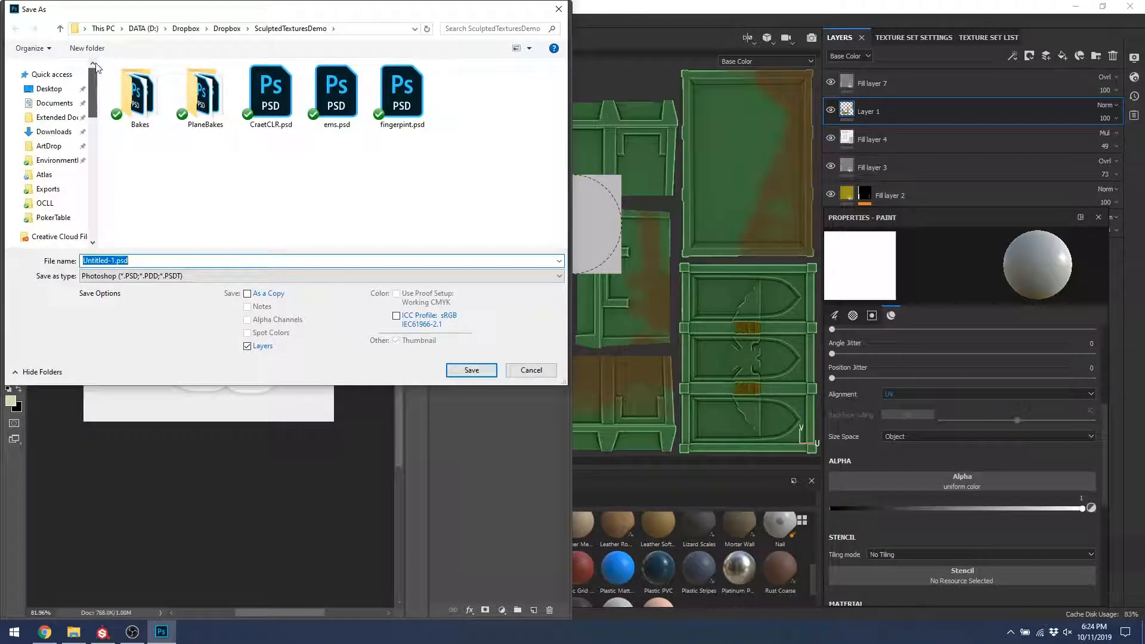
{"action": "left_click", "coordinate": [57, 160]}
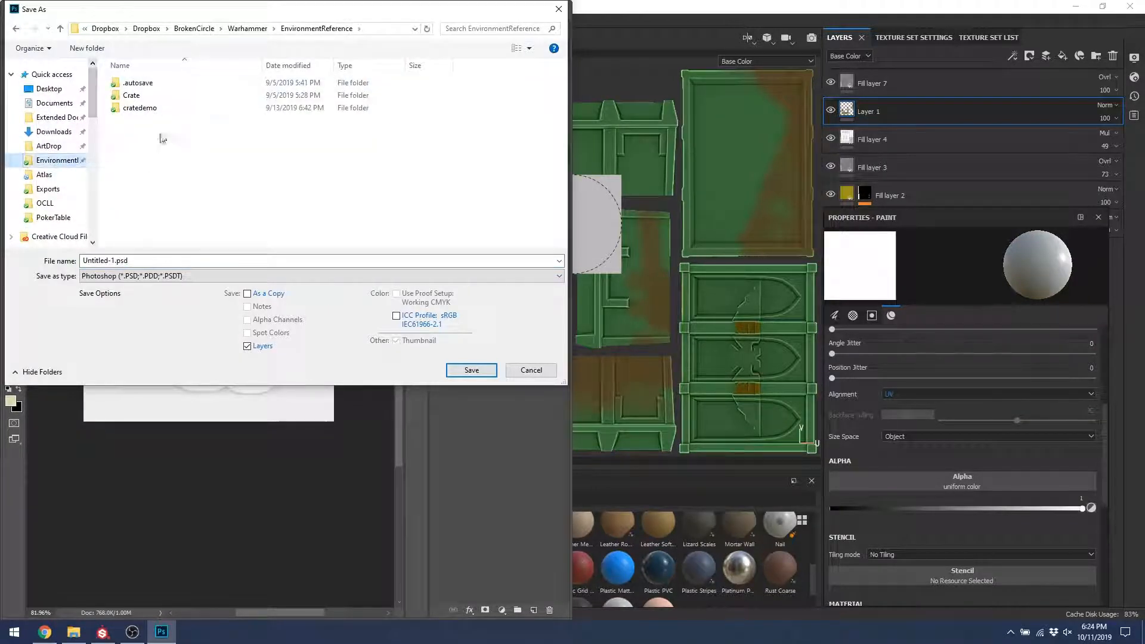
{"action": "double_click", "coordinate": [201, 260]}
{"action": "type", "text": "Stick"}
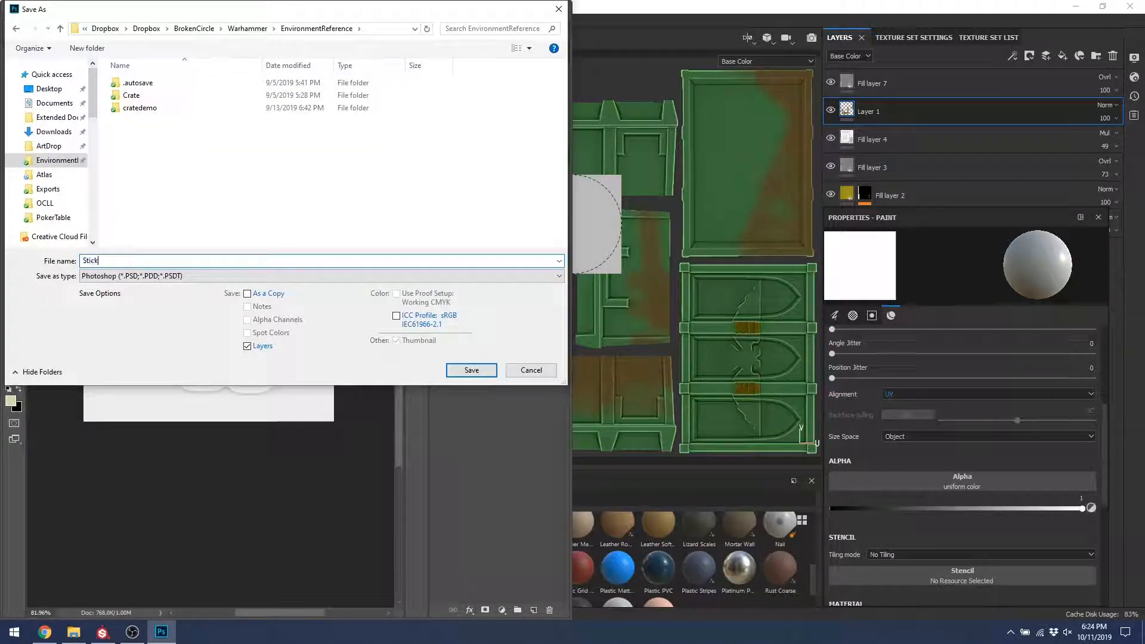
{"action": "type", "text": "er"}
{"action": "key", "text": "Tab"}
{"action": "key", "text": "p"}
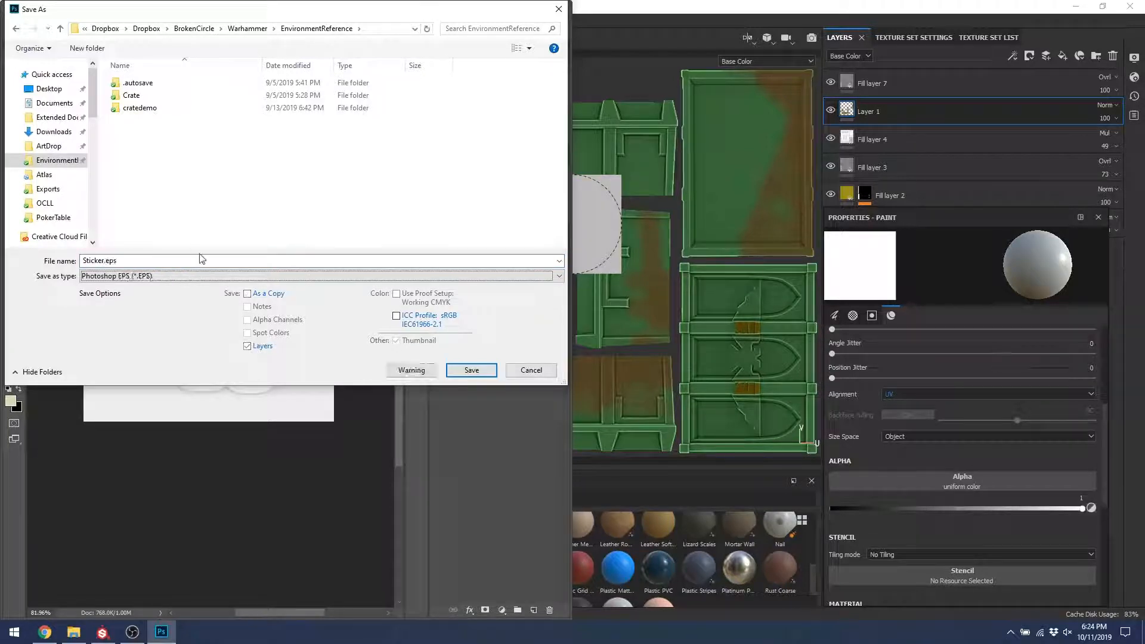
{"action": "key", "text": "p"}
{"action": "key", "text": "p"}
{"action": "key", "text": "p"}
{"action": "key", "text": "p"}
{"action": "key", "text": "p"}
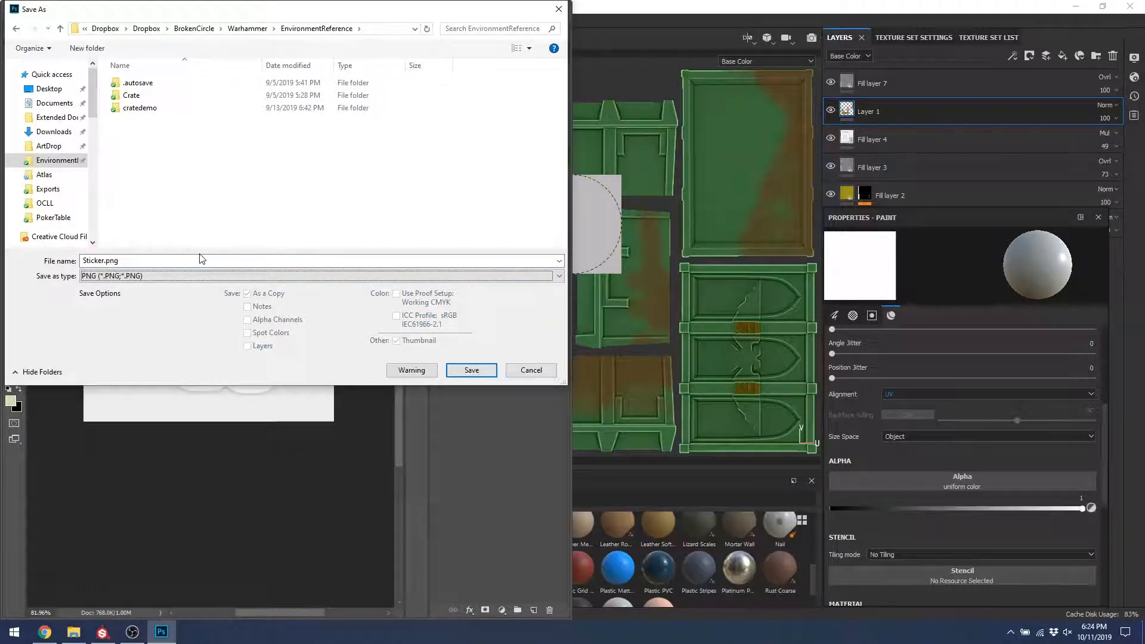
{"action": "key", "text": "Return"}
{"action": "key", "text": "Return"}
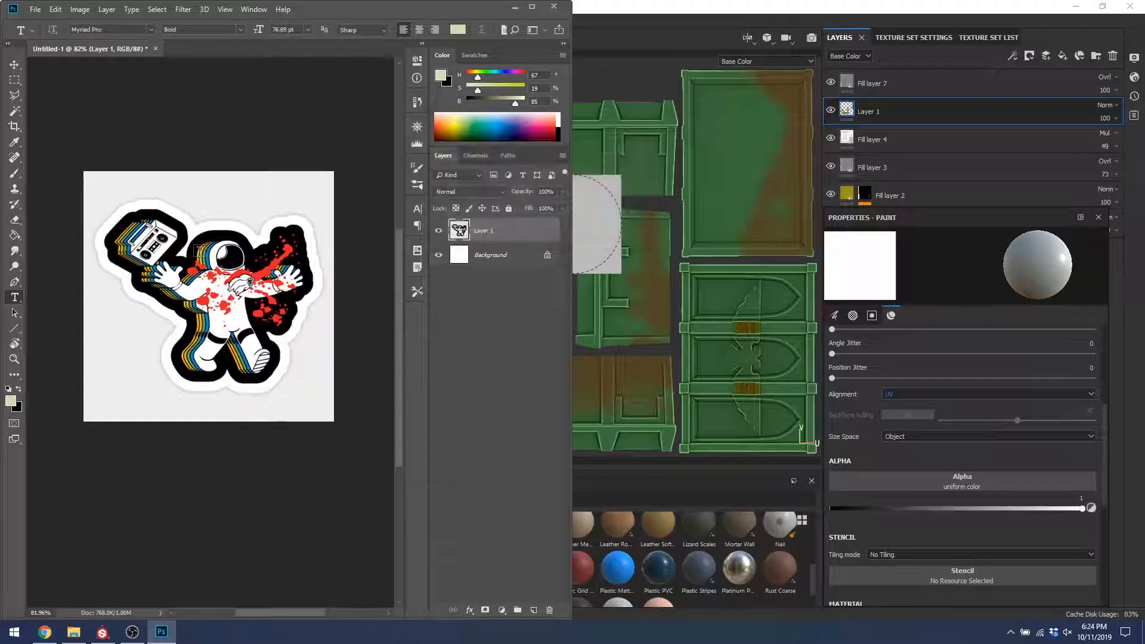
Step: Select the grey background around the sticker by colour and expand the selection by 5 pixels
{"action": "left_click", "coordinate": [14, 111]}
{"action": "left_click", "coordinate": [280, 204]}
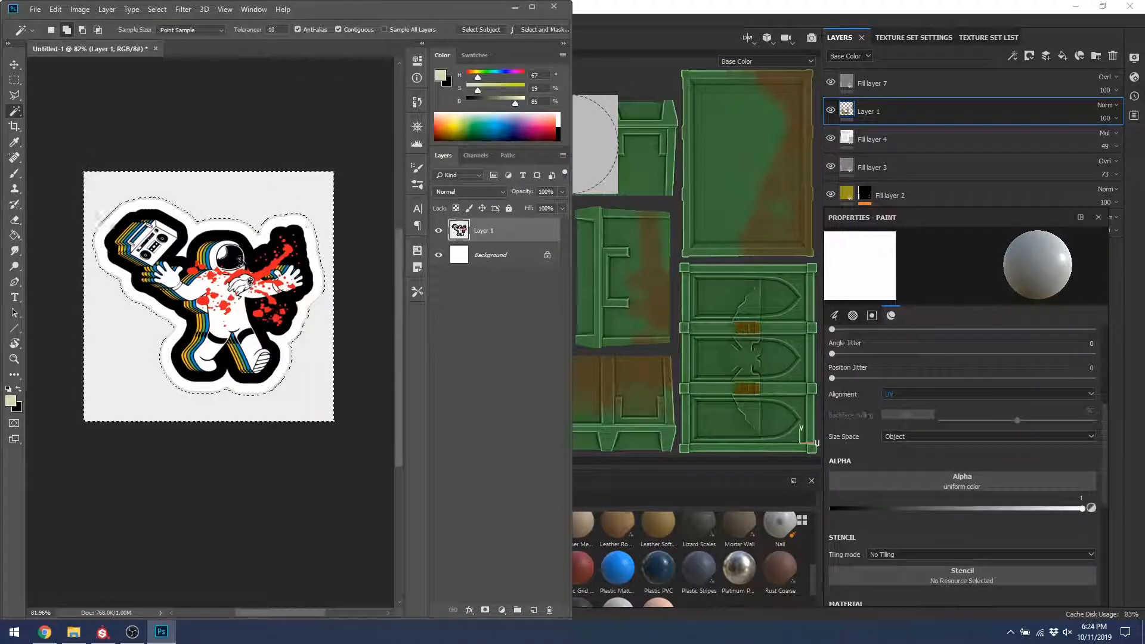
{"action": "scroll", "coordinate": [225, 159], "scroll_direction": "up", "scroll_amount": 3, "text": "alt"}
{"action": "scroll", "coordinate": [246, 170], "scroll_direction": "up", "scroll_amount": 2, "text": "alt"}
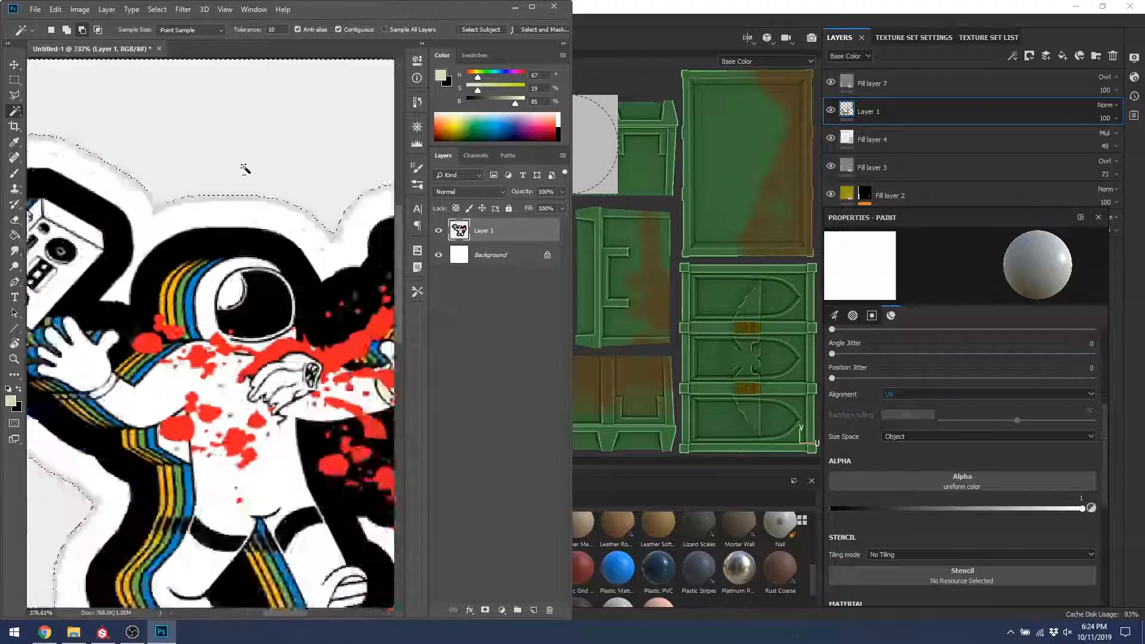
{"action": "scroll", "coordinate": [246, 170], "scroll_direction": "down", "scroll_amount": 4, "text": "alt"}
{"action": "scroll", "coordinate": [97, 269], "scroll_direction": "up", "scroll_amount": 3, "text": "alt"}
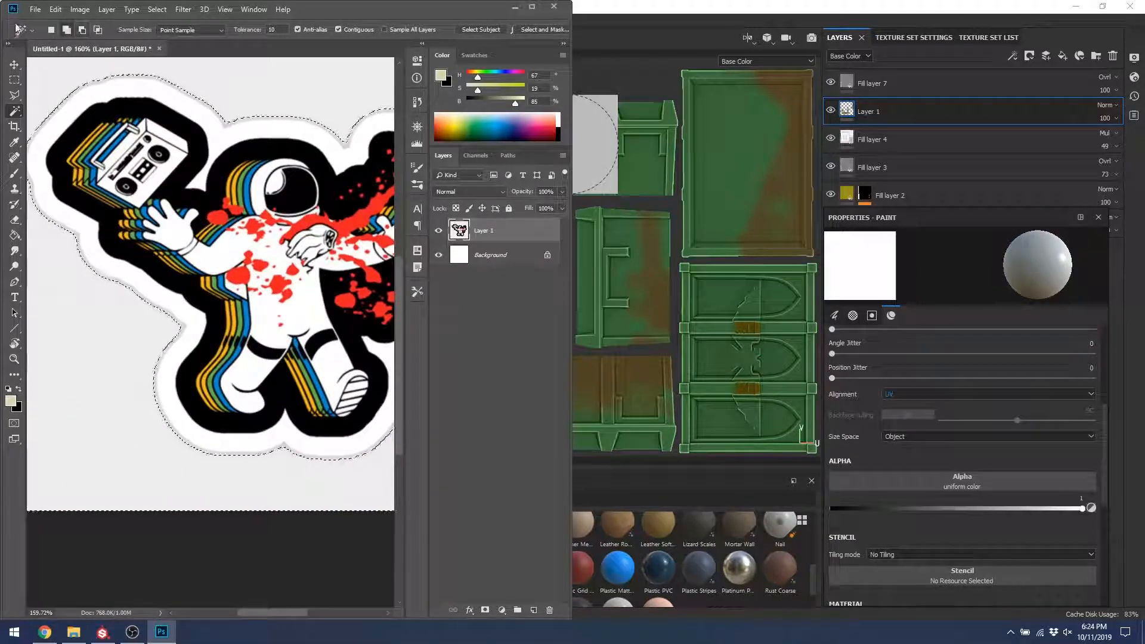
{"action": "left_click", "coordinate": [79, 9]}
{"action": "mouse_move", "coordinate": [160, 9]}
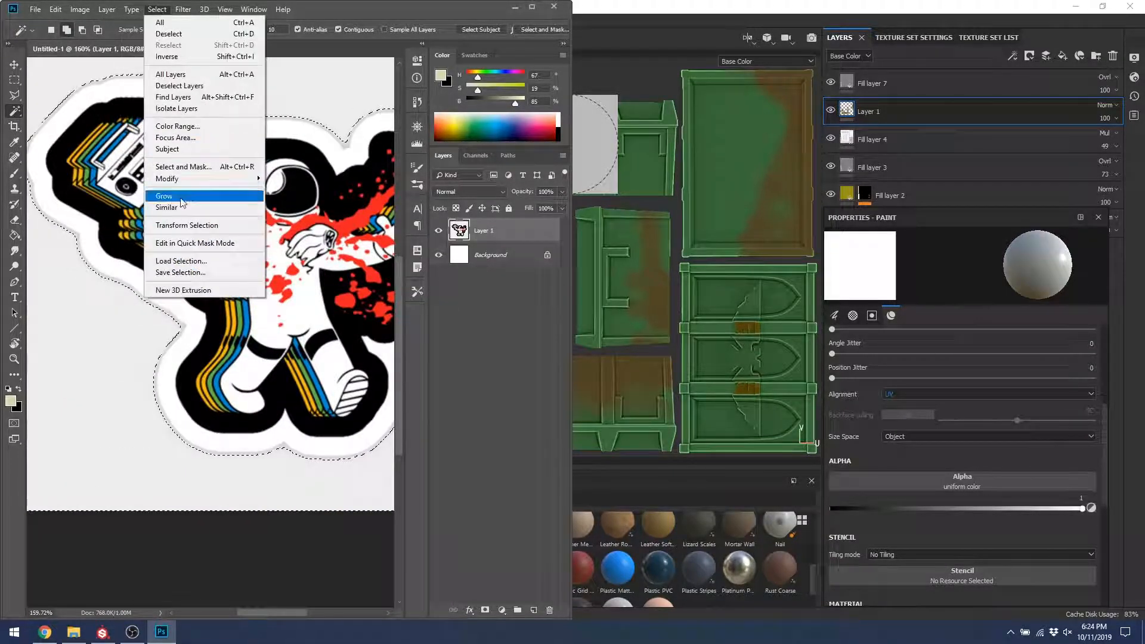
{"action": "mouse_move", "coordinate": [188, 184]}
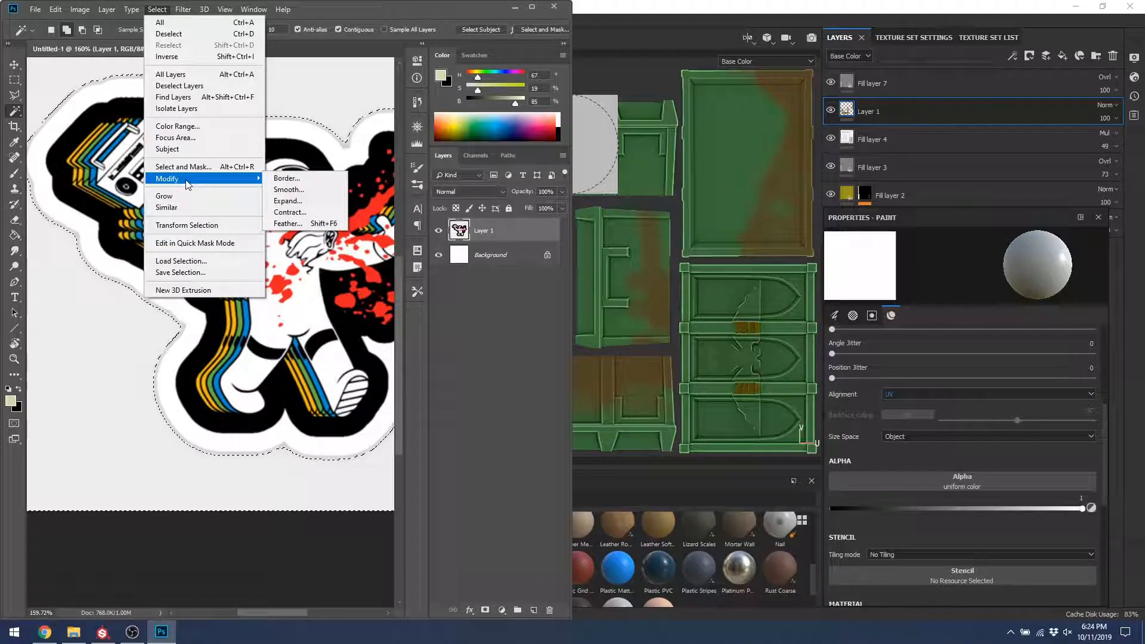
{"action": "left_click", "coordinate": [288, 201]}
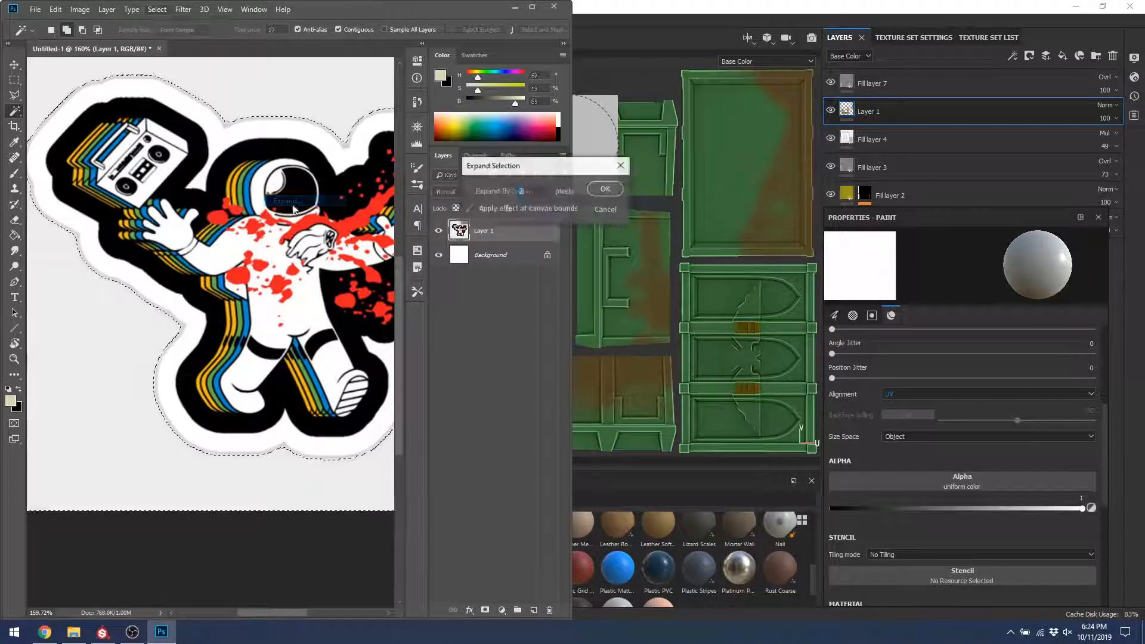
{"action": "left_click", "coordinate": [605, 188]}
{"action": "scroll", "coordinate": [188, 250], "scroll_direction": "down", "scroll_amount": 5, "text": "alt"}
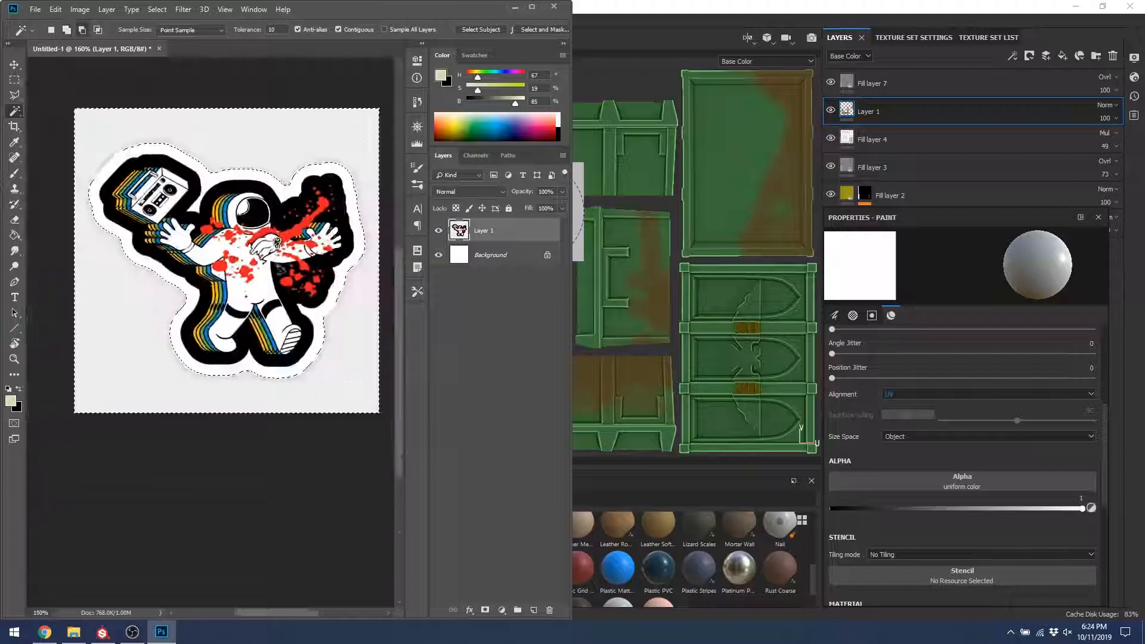
{"action": "scroll", "coordinate": [333, 241], "scroll_direction": "up", "scroll_amount": 7, "text": "alt"}
{"action": "scroll", "coordinate": [304, 310], "scroll_direction": "down", "scroll_amount": 6, "text": "alt"}
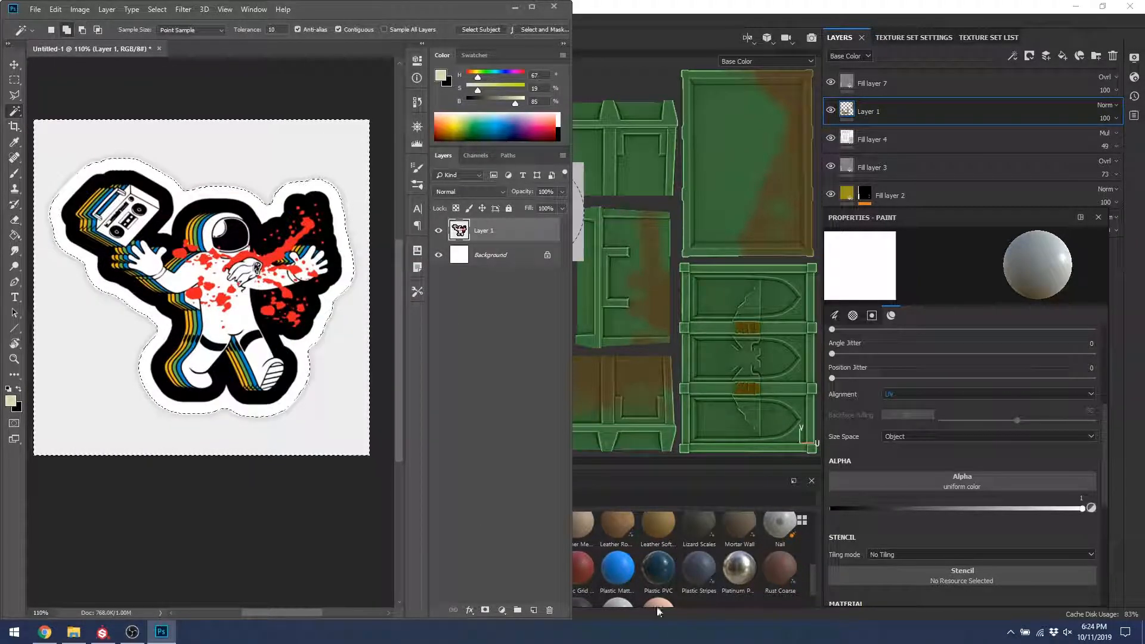
Step: Add Layer 2 masked from the selection, hide Layer 1, and fill Layer 2 black
{"action": "left_click", "coordinate": [533, 609]}
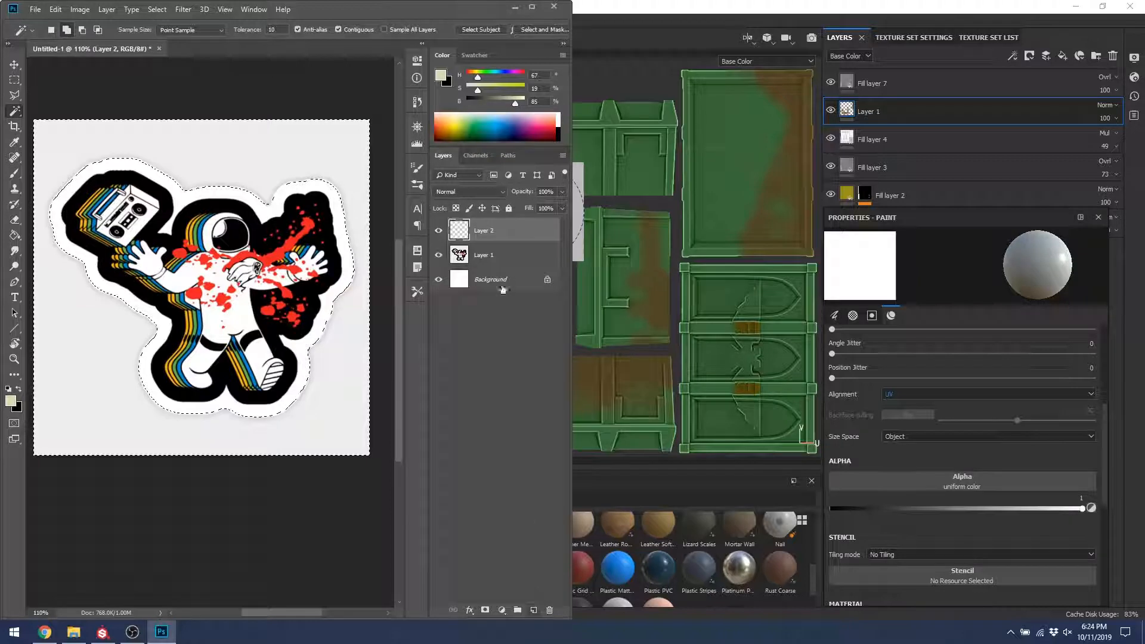
{"action": "left_click", "coordinate": [485, 609]}
{"action": "left_click", "coordinate": [439, 255]}
{"action": "left_click", "coordinate": [458, 232]}
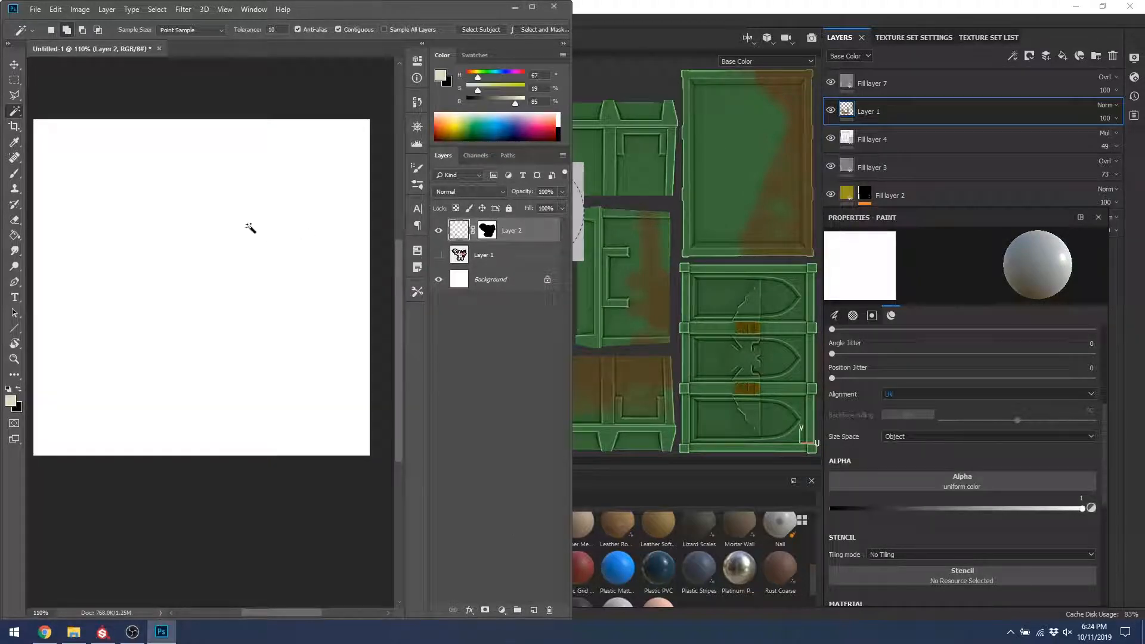
{"action": "key", "text": "g"}
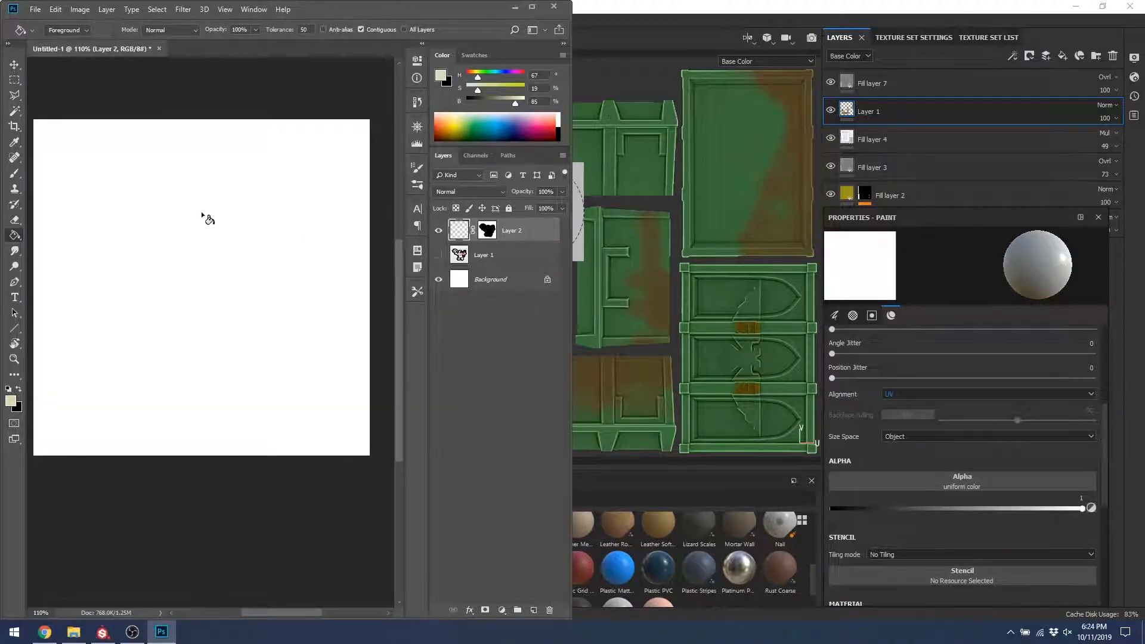
{"action": "key", "text": "s"}
{"action": "key", "text": "d"}
{"action": "key", "text": "g"}
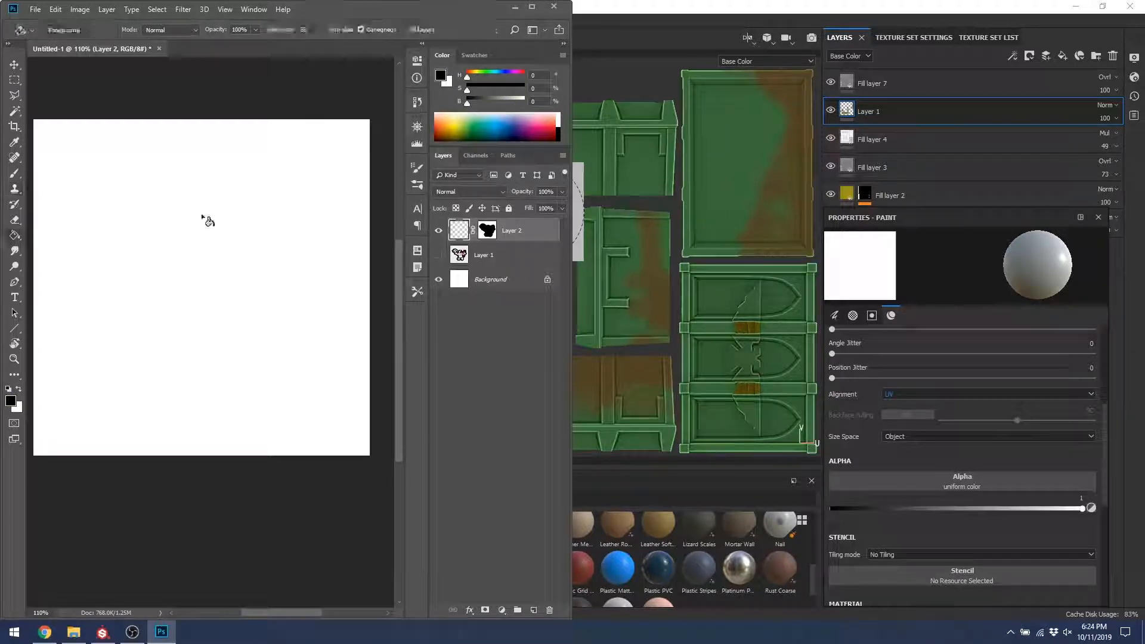
{"action": "left_click", "coordinate": [207, 224]}
{"action": "scroll", "coordinate": [155, 244], "scroll_direction": "down", "scroll_amount": 1, "text": "alt"}
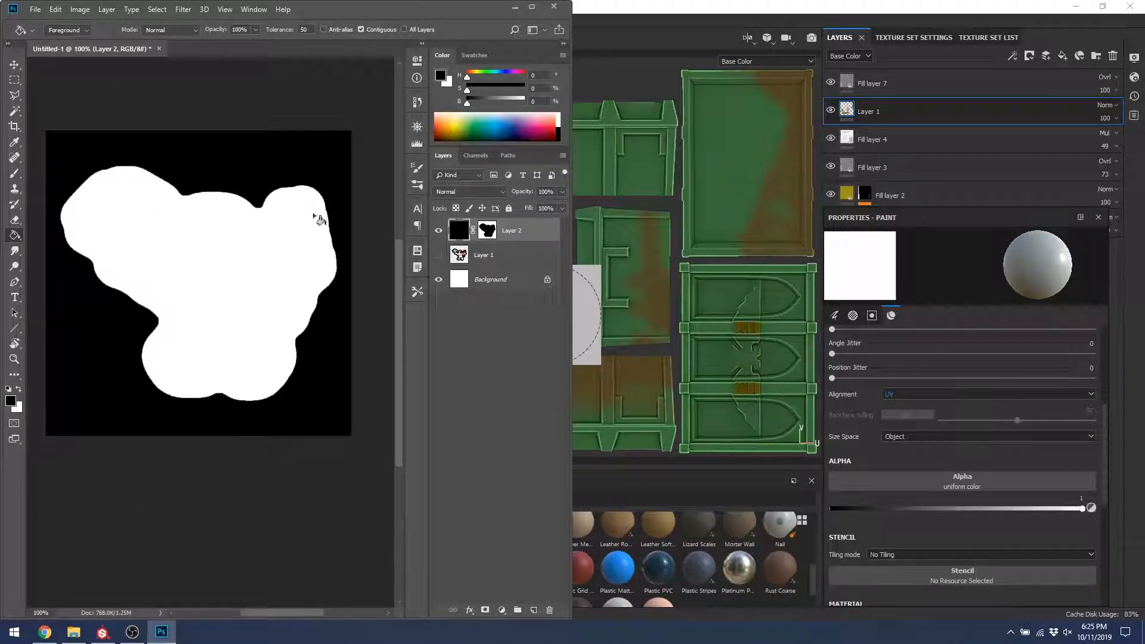
{"action": "left_click", "coordinate": [502, 277]}
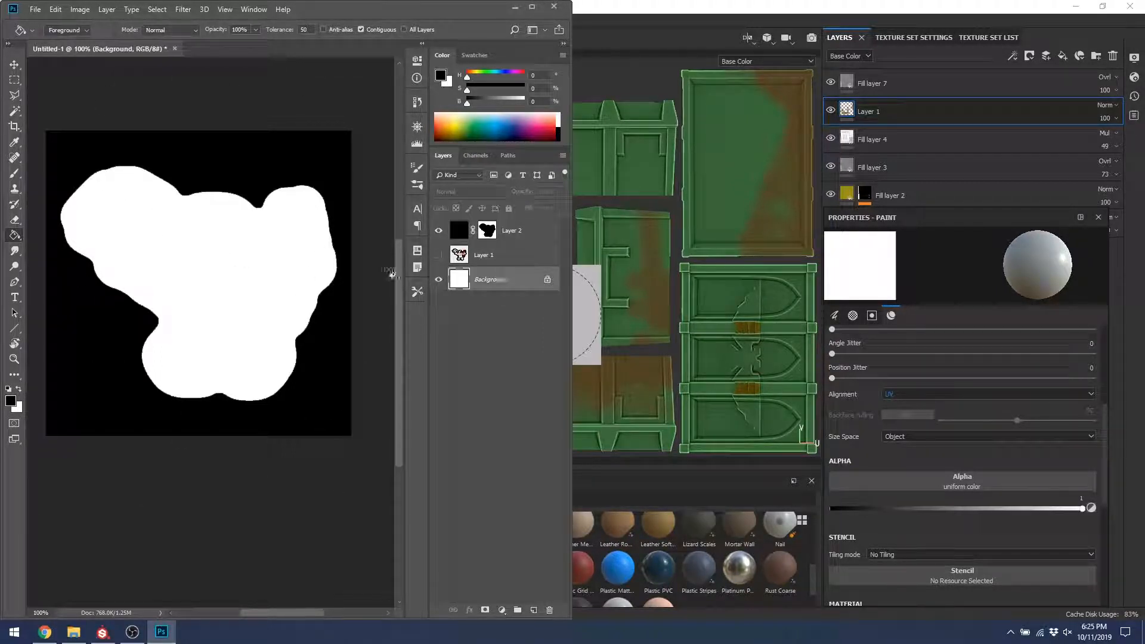
{"action": "key", "text": "x"}
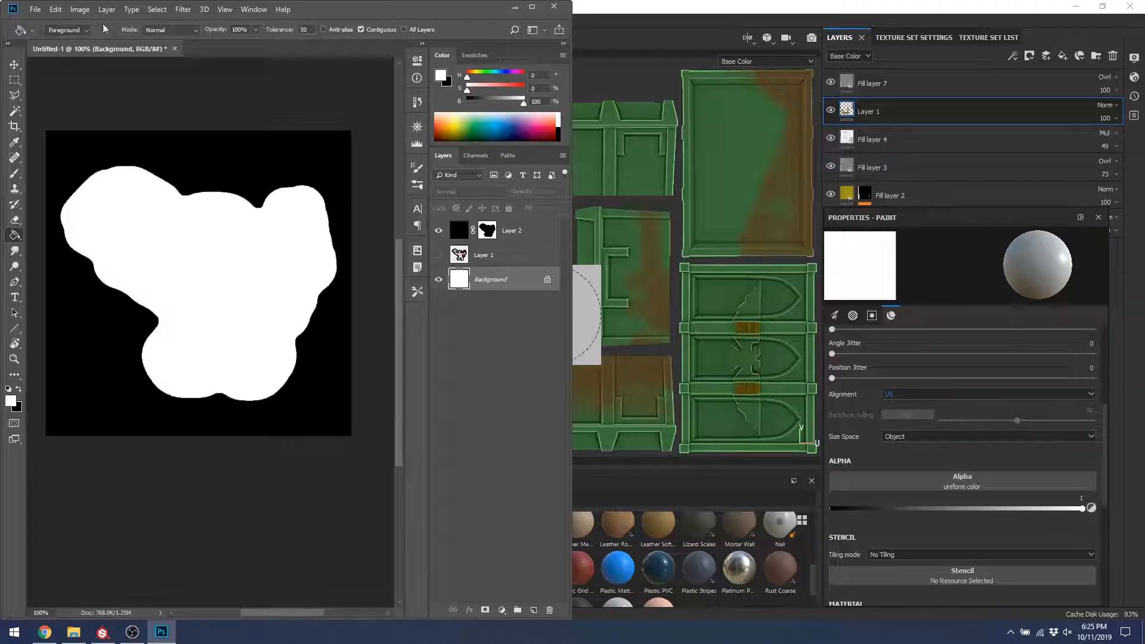
Step: Save the black-and-white mask as StickerMask.png
{"action": "key", "text": "ctrl+shift+s"}
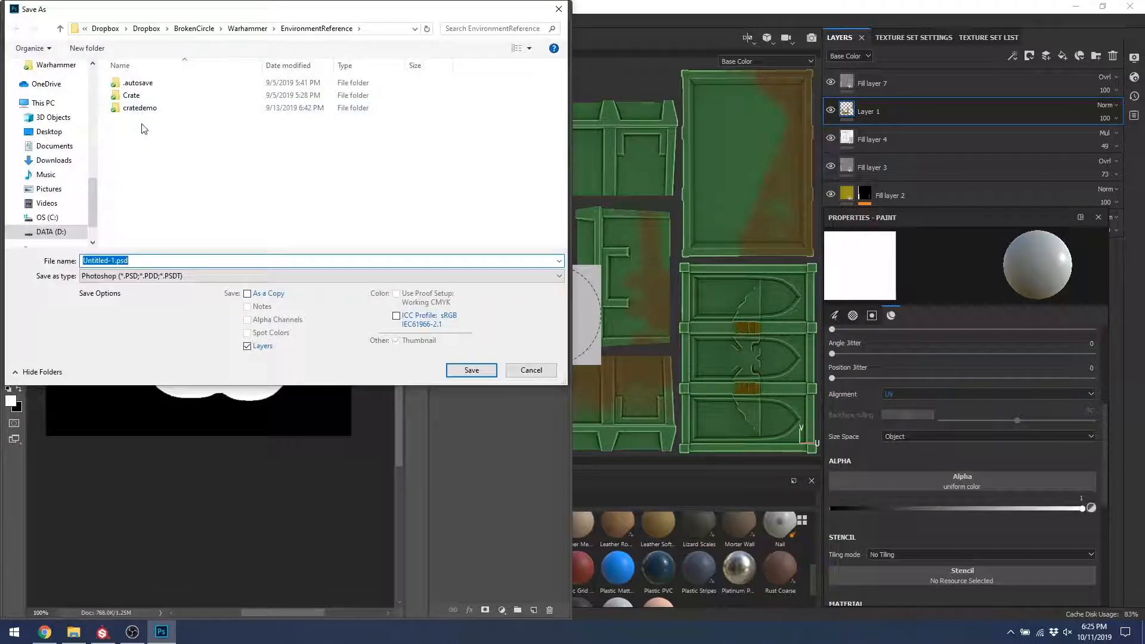
{"action": "type", "text": "Mas"}
{"action": "type", "text": "Stick"}
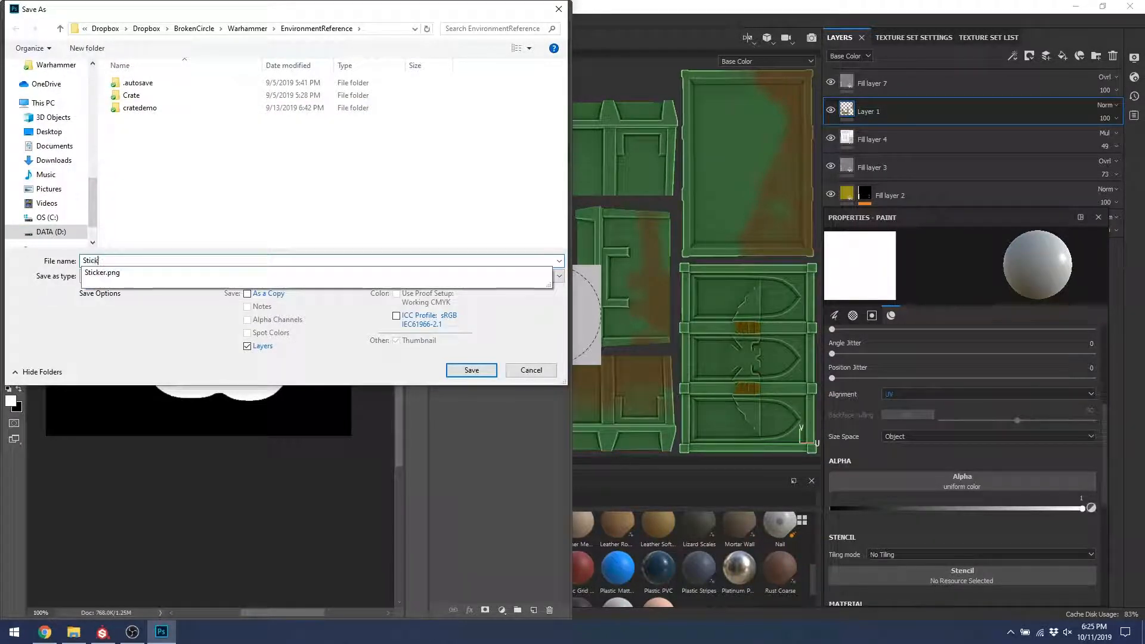
{"action": "type", "text": "erMask.raw"}
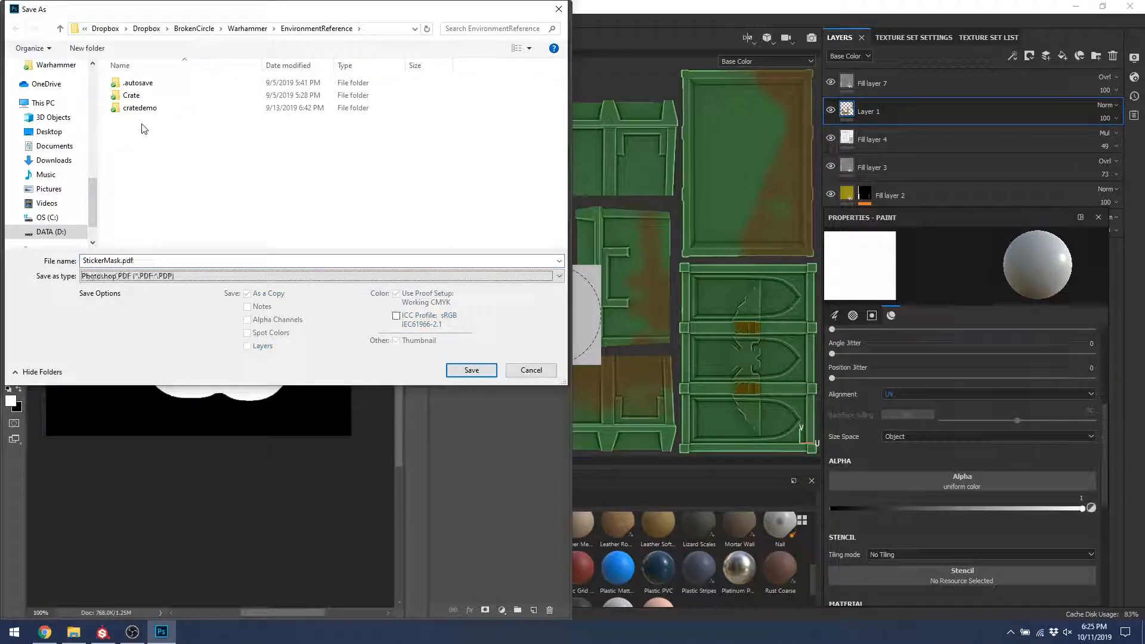
{"action": "key", "text": "BackSpace"}
{"action": "key", "text": "BackSpace"}
{"action": "key", "text": "BackSpace"}
{"action": "type", "text": "png"}
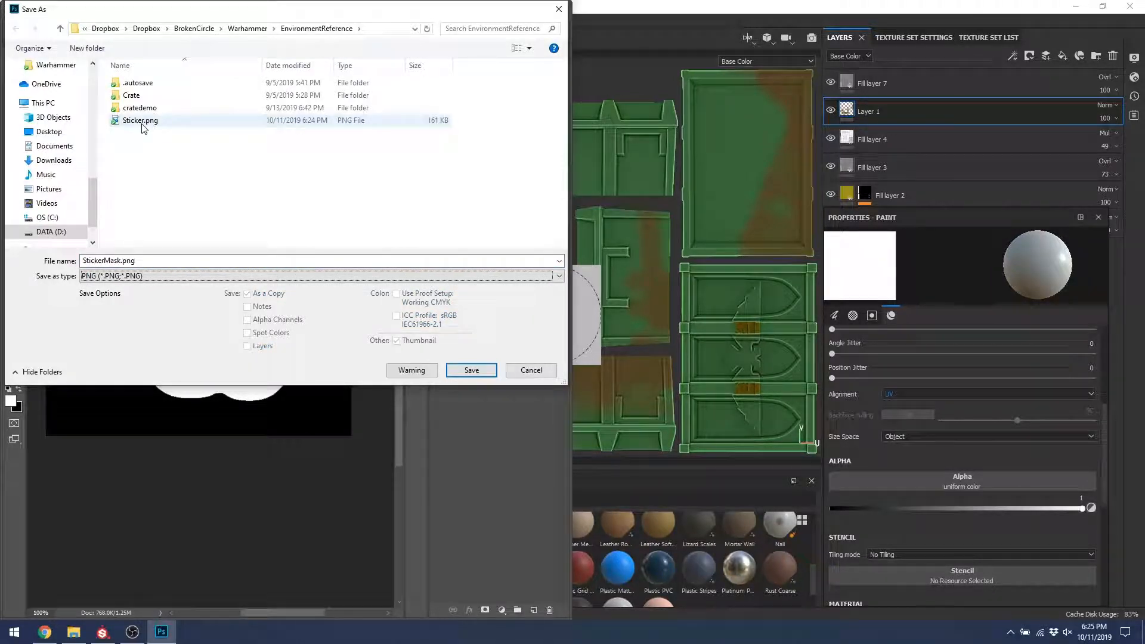
{"action": "key", "text": "Return"}
{"action": "key", "text": "Return"}
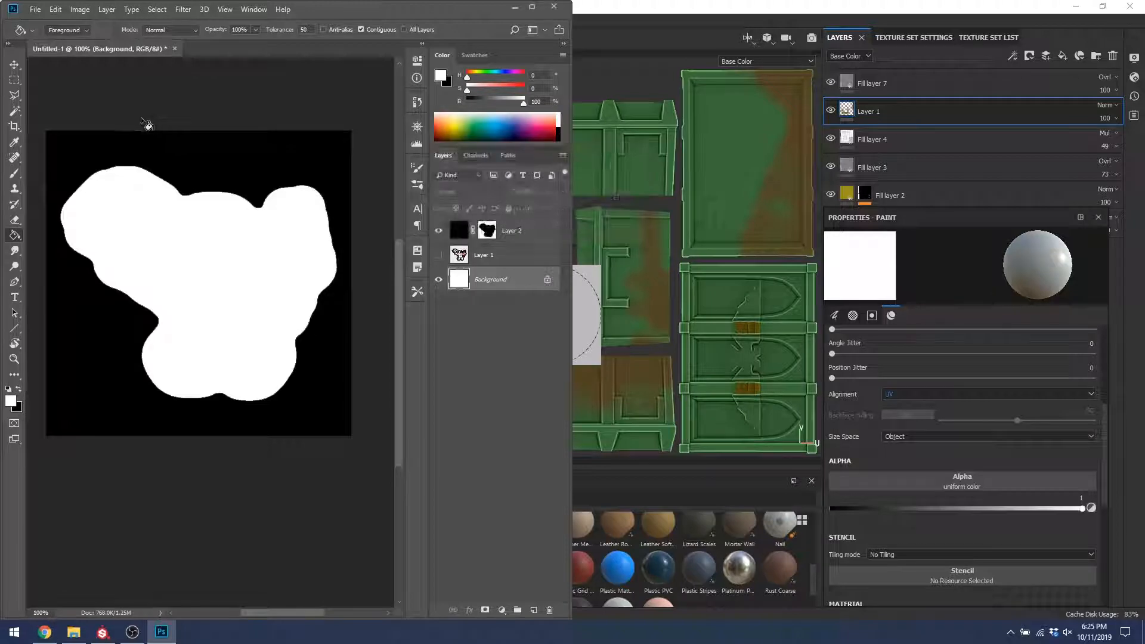
{"action": "left_click", "coordinate": [834, 5]}
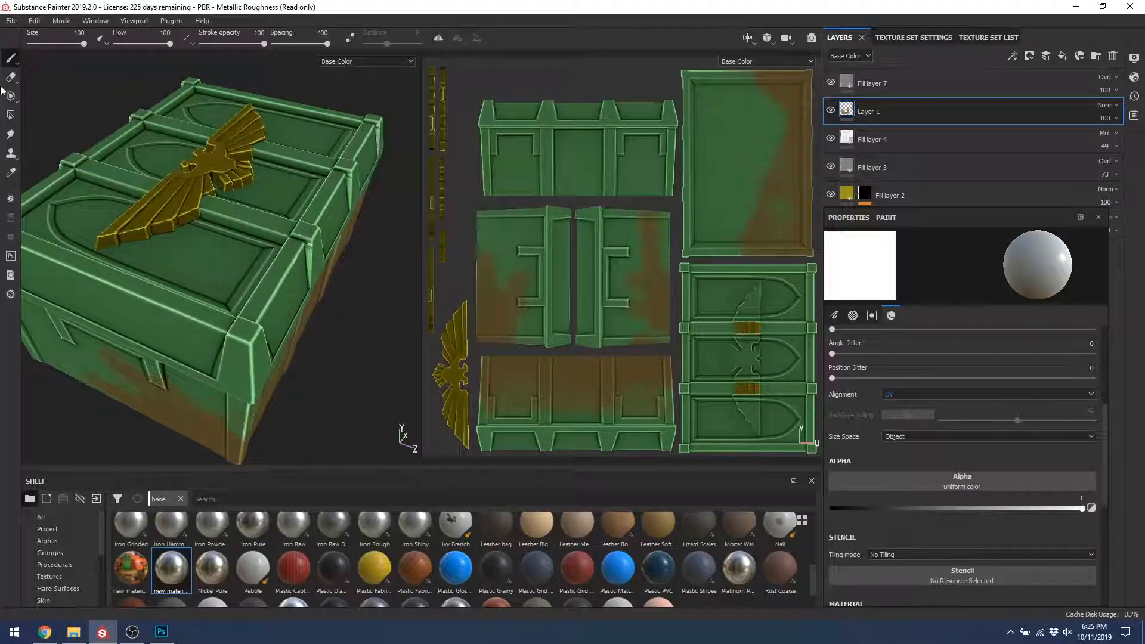
Step: Load Sticker.png and StickerMask.png from EnvironmentReference into the Import resources list
{"action": "left_click", "coordinate": [12, 21]}
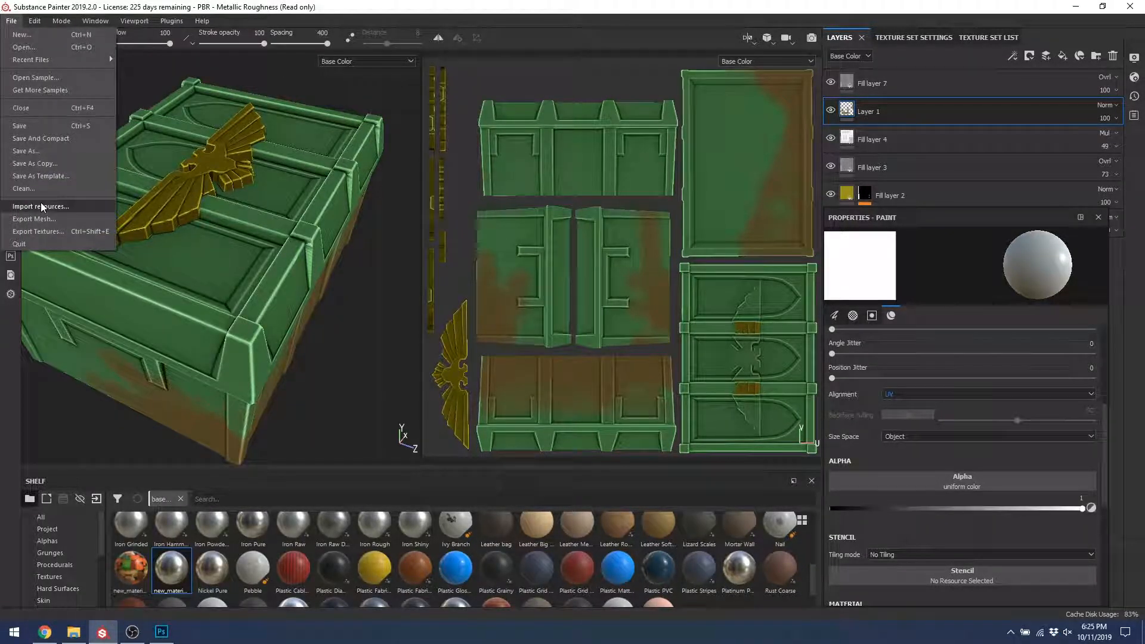
{"action": "left_click", "coordinate": [45, 212]}
{"action": "left_click", "coordinate": [623, 158]}
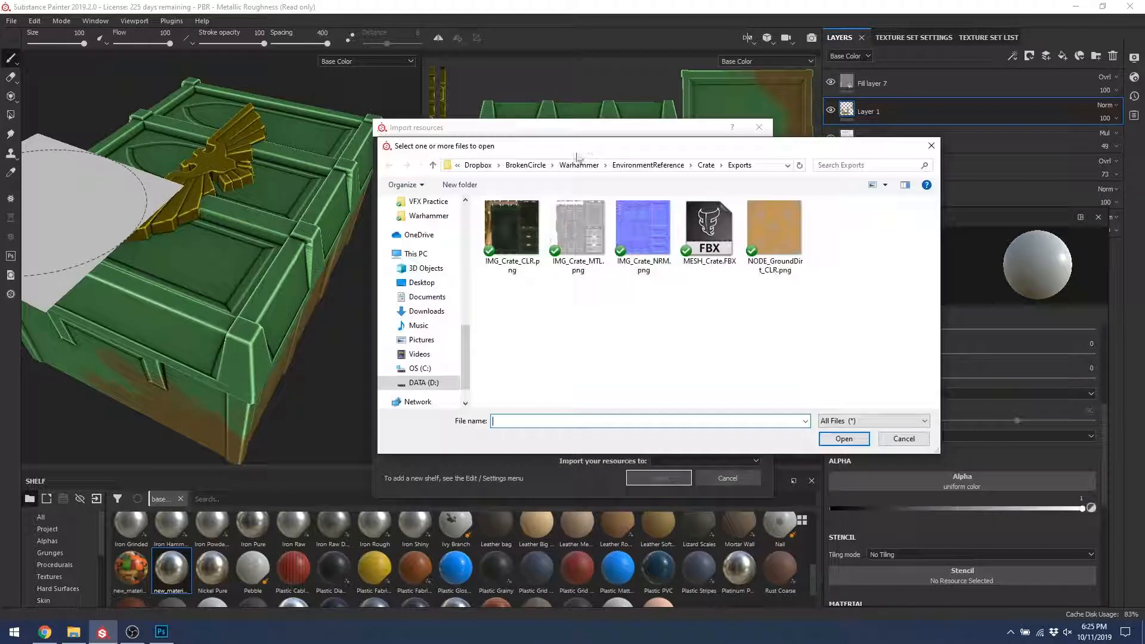
{"action": "left_click", "coordinate": [648, 165]}
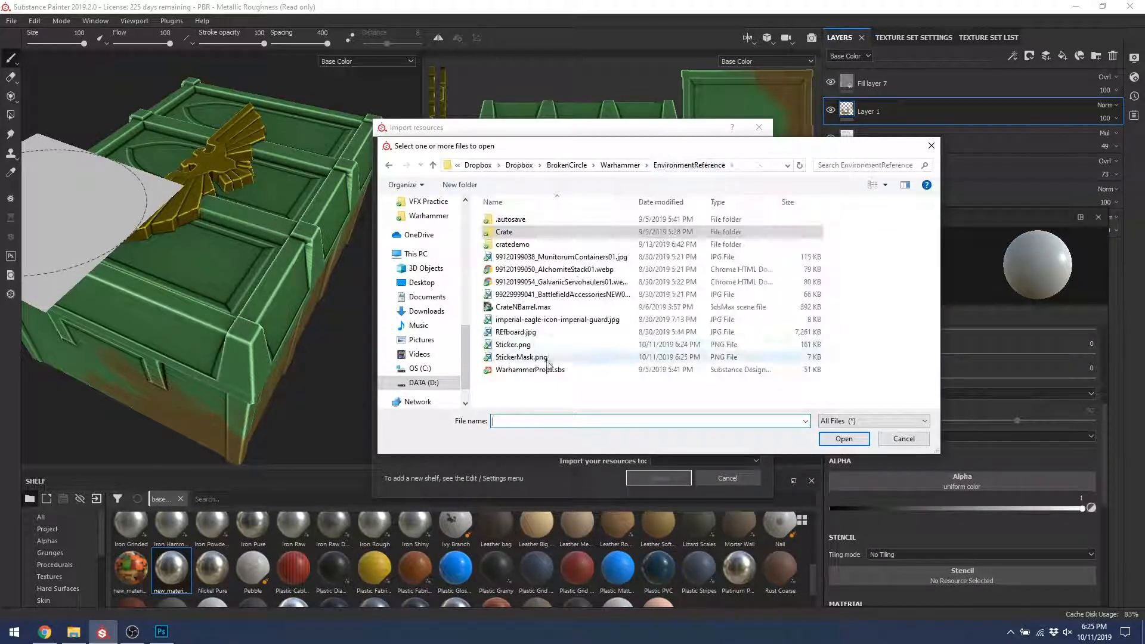
{"action": "left_click", "coordinate": [513, 345]}
{"action": "left_click", "coordinate": [521, 356], "text": "ctrl"}
{"action": "left_click", "coordinate": [844, 439]}
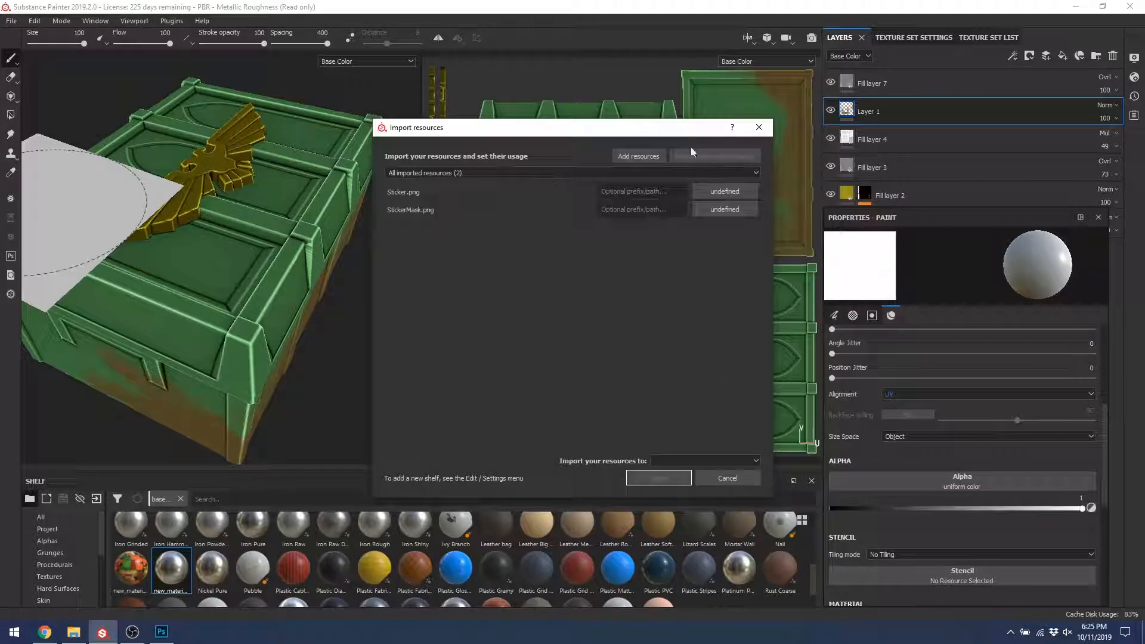
Step: Mark StickerMask as alpha and Sticker as texture, importing both into the PBR - Metallic Roughness project
{"action": "left_click", "coordinate": [729, 214]}
{"action": "left_click", "coordinate": [737, 219]}
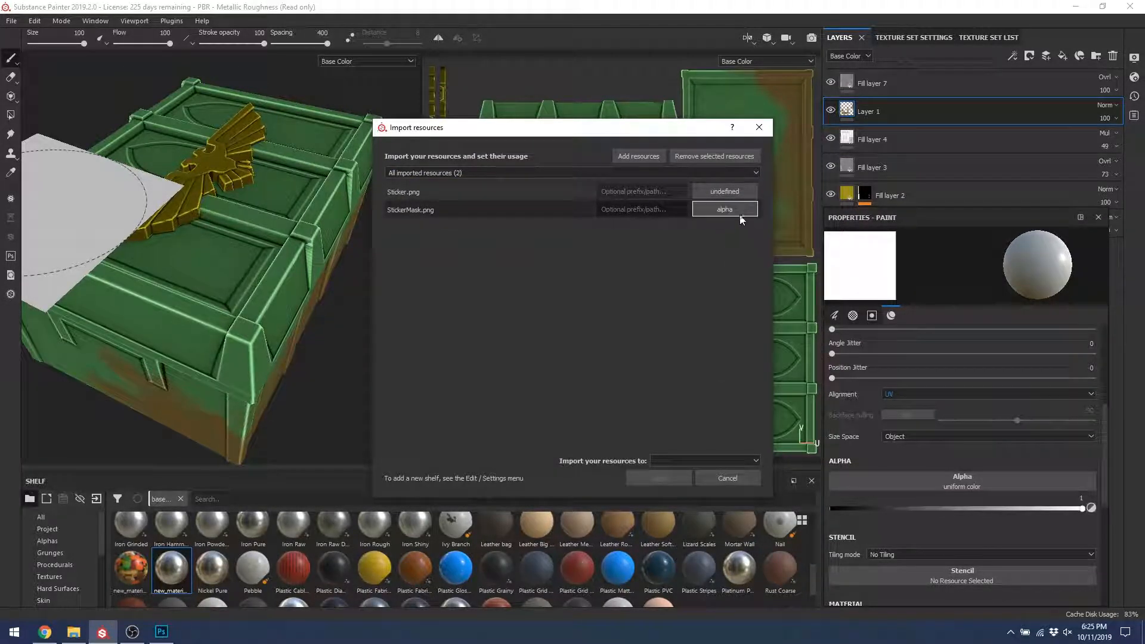
{"action": "left_click", "coordinate": [721, 192]}
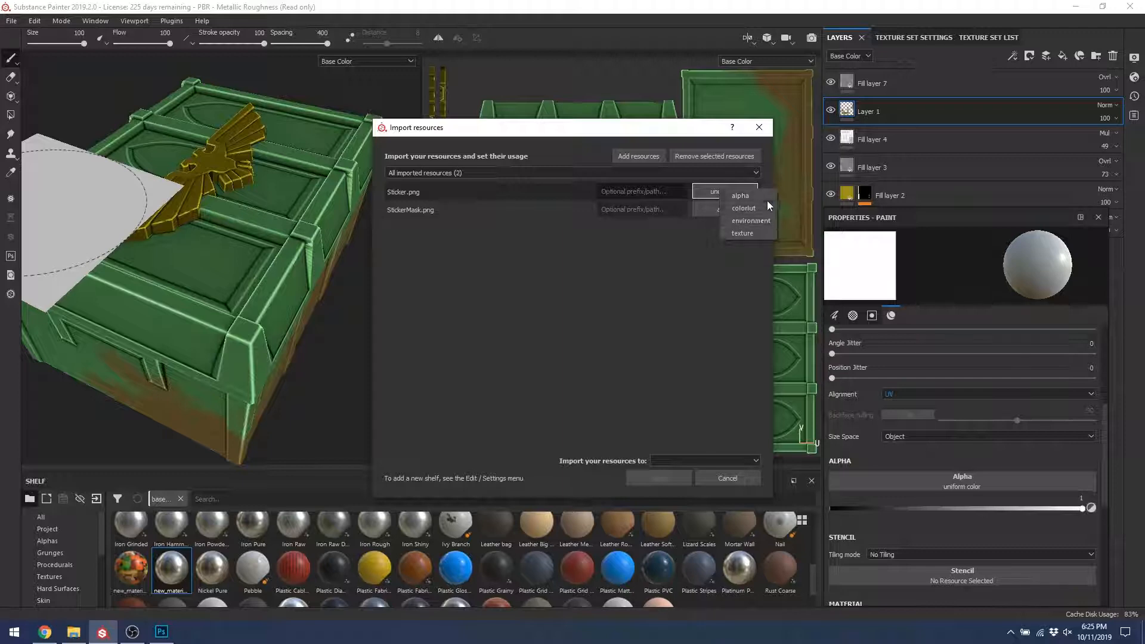
{"action": "left_click", "coordinate": [746, 235]}
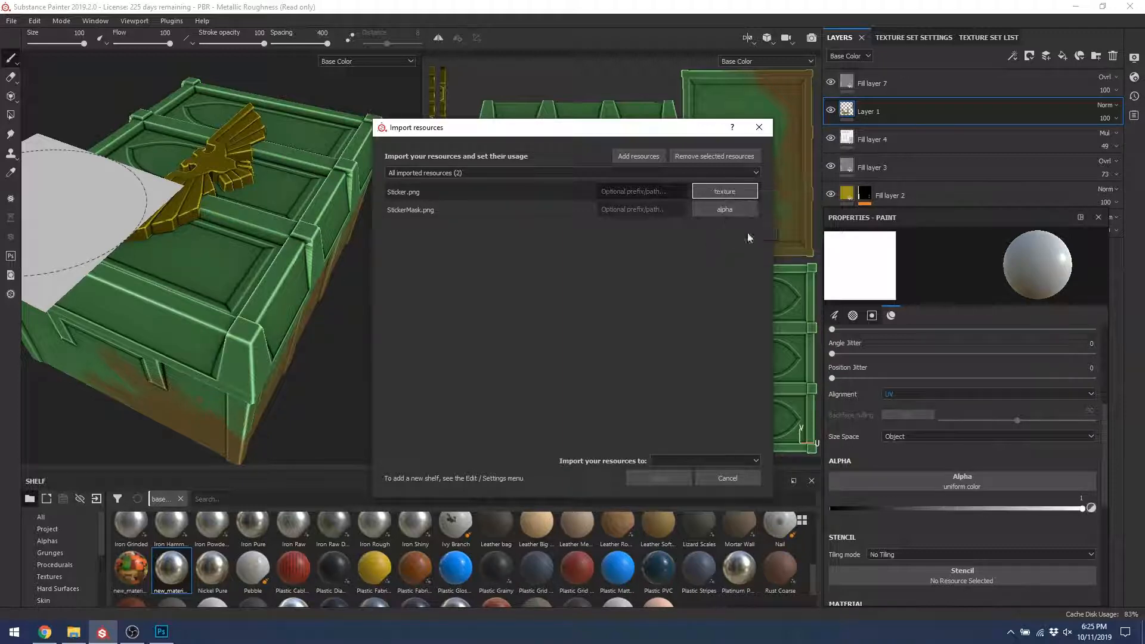
{"action": "left_click", "coordinate": [689, 458]}
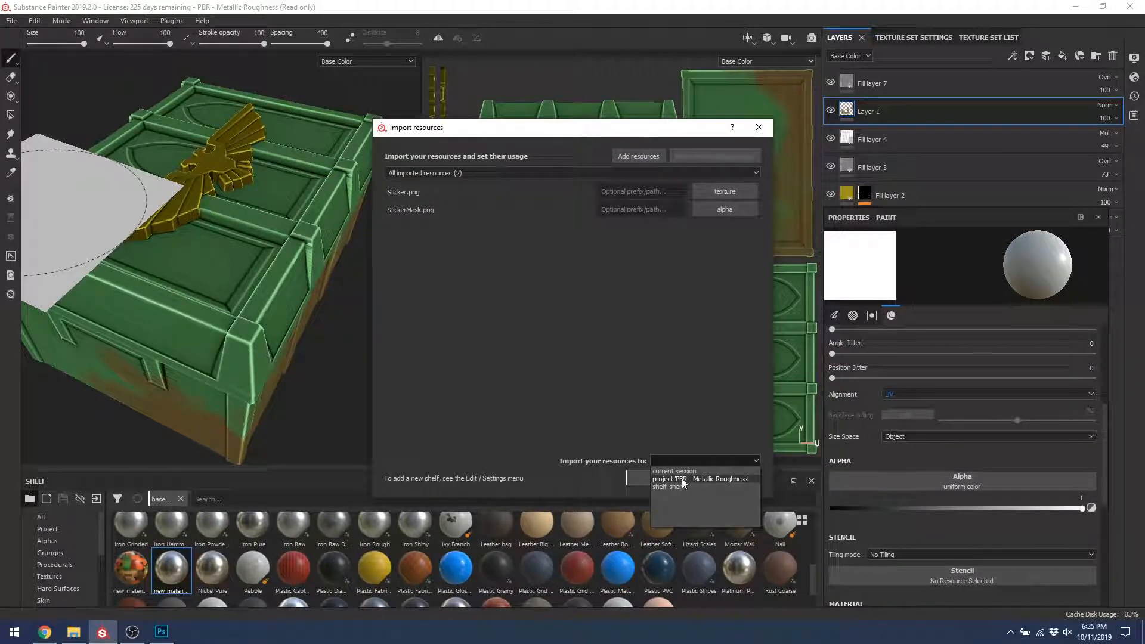
{"action": "left_click", "coordinate": [684, 480]}
{"action": "left_click", "coordinate": [656, 477]}
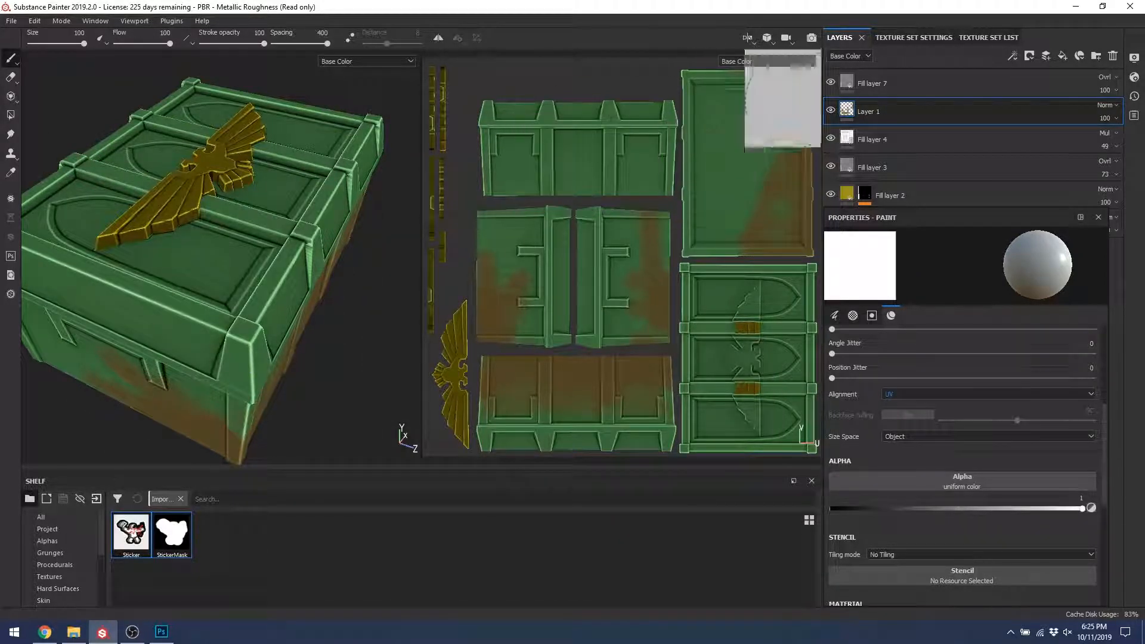
Step: Add a new paint layer and move it to the top of the stack
{"action": "left_click", "coordinate": [1046, 59]}
{"action": "left_click_drag", "start_coordinate": [904, 109], "coordinate": [897, 70]}
{"action": "scroll", "coordinate": [933, 384], "scroll_direction": "up", "scroll_amount": 1}
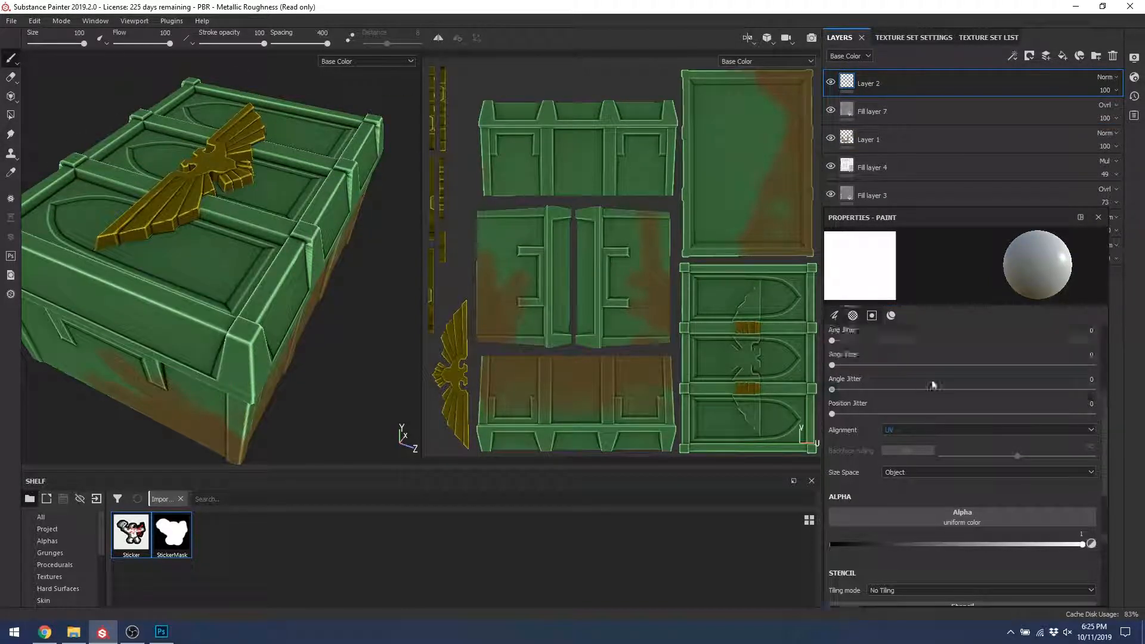
{"action": "scroll", "coordinate": [933, 384], "scroll_direction": "up", "scroll_amount": 3}
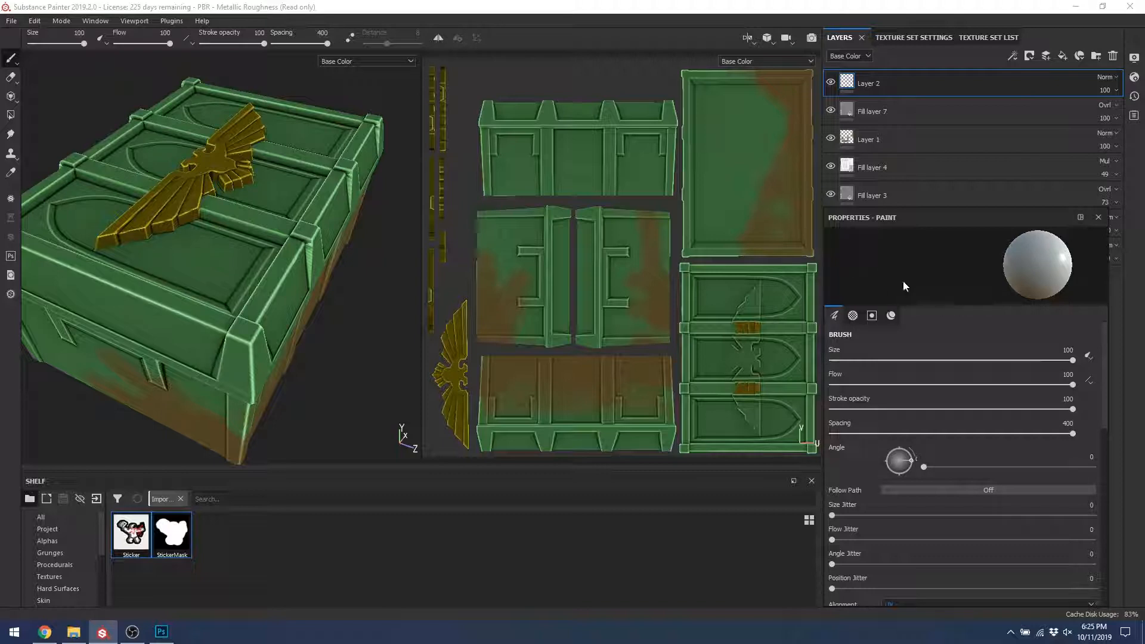
{"action": "scroll", "coordinate": [928, 456], "scroll_direction": "down", "scroll_amount": 5}
Step: Use Shape Circle Squeeze as brush alpha, keeping Layer 2 above Fill layer 7
{"action": "left_click", "coordinate": [913, 510]}
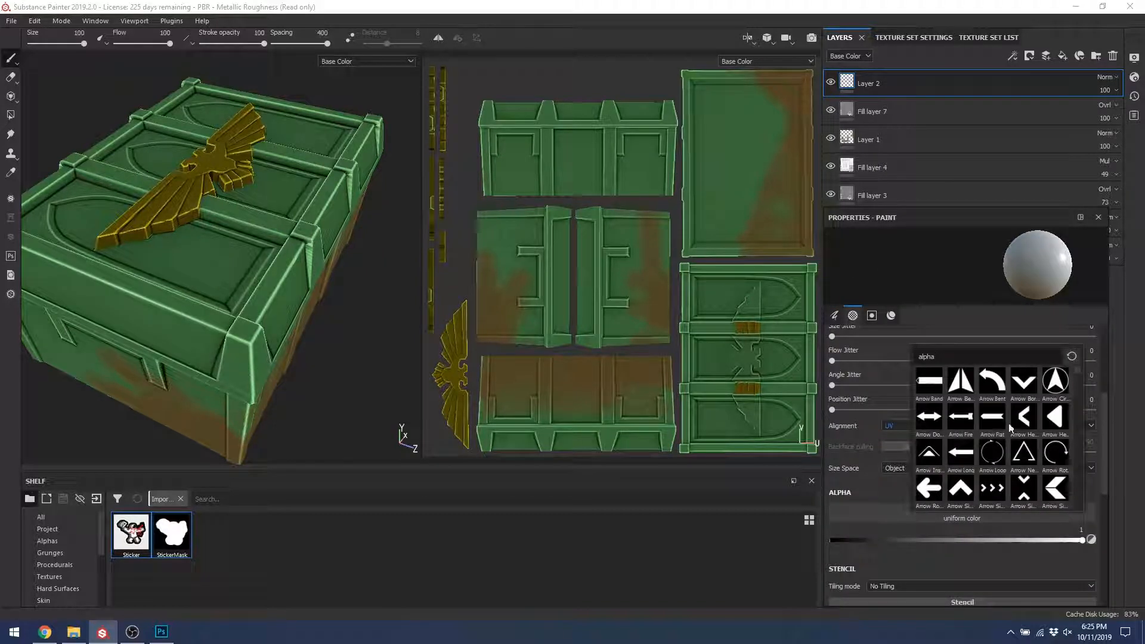
{"action": "type", "text": "bursh"}
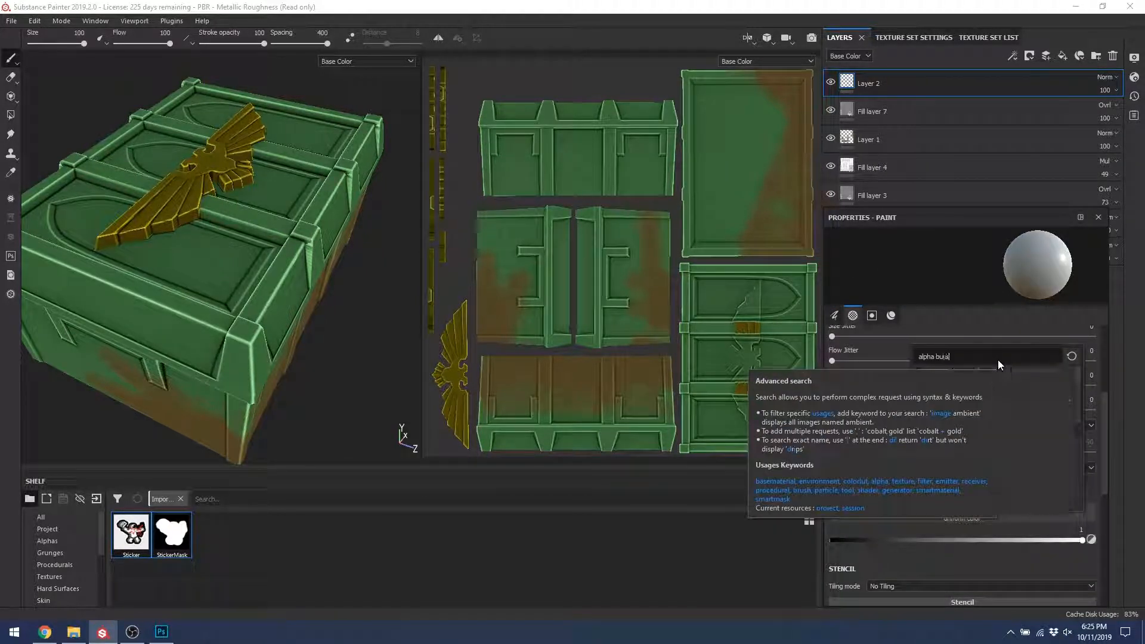
{"action": "key", "text": "BackSpace"}
{"action": "key", "text": "BackSpace"}
{"action": "key", "text": "BackSpace"}
{"action": "key", "text": "BackSpace"}
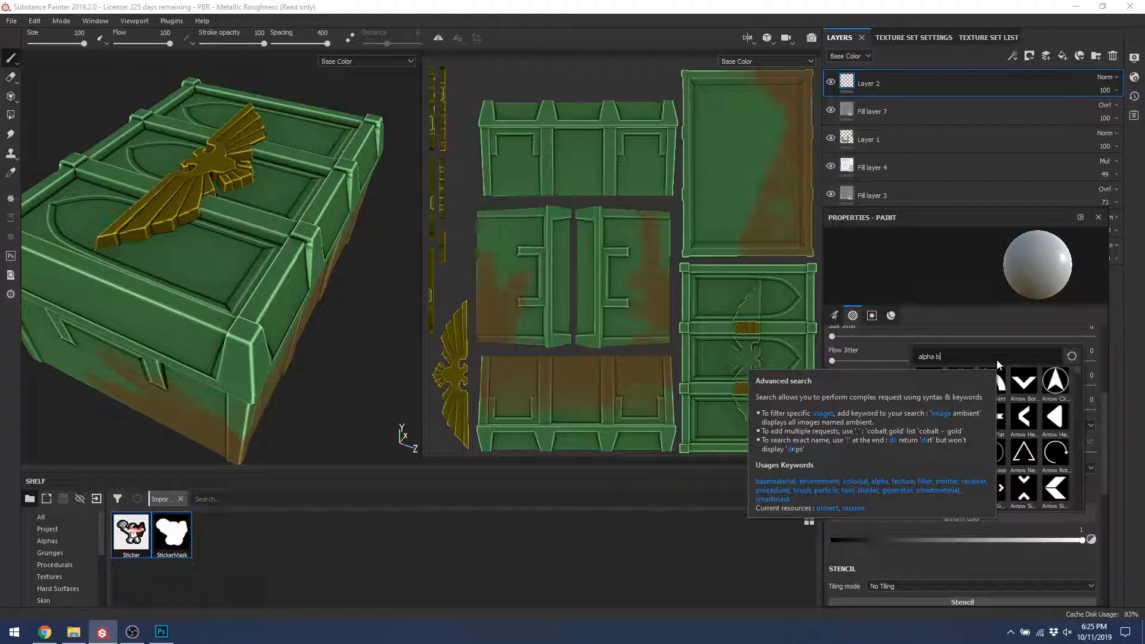
{"action": "type", "text": "rush"}
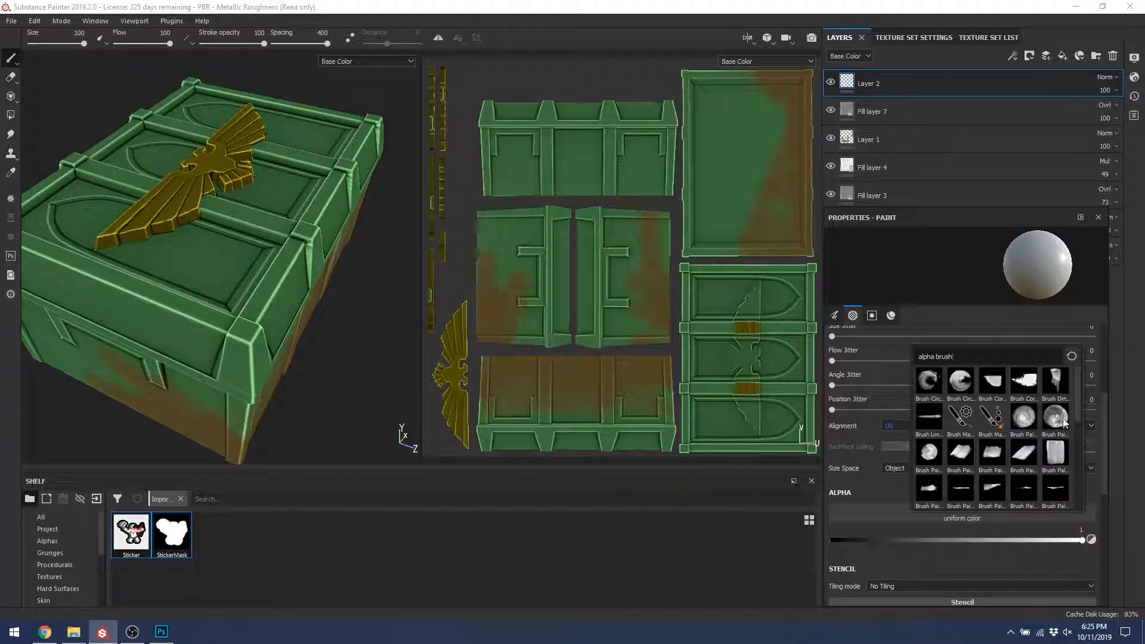
{"action": "left_click_drag", "start_coordinate": [1076, 387], "coordinate": [1076, 486]}
{"action": "left_click", "coordinate": [1032, 466]}
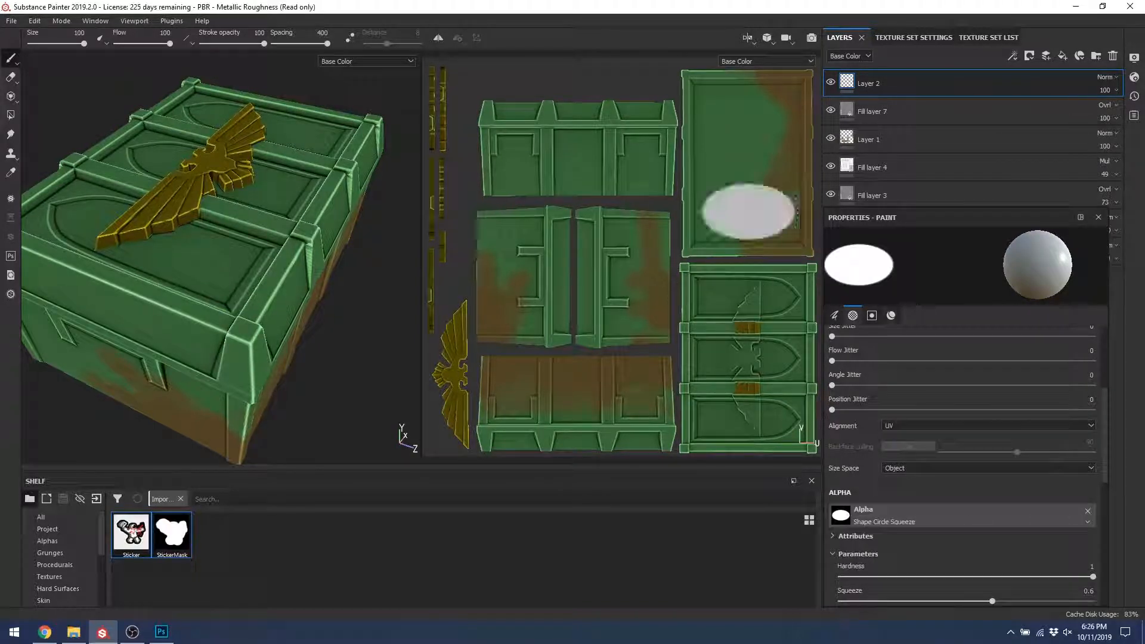
{"action": "left_click_drag", "start_coordinate": [652, 293], "coordinate": [521, 390]}
{"action": "key", "text": "ctrl+z"}
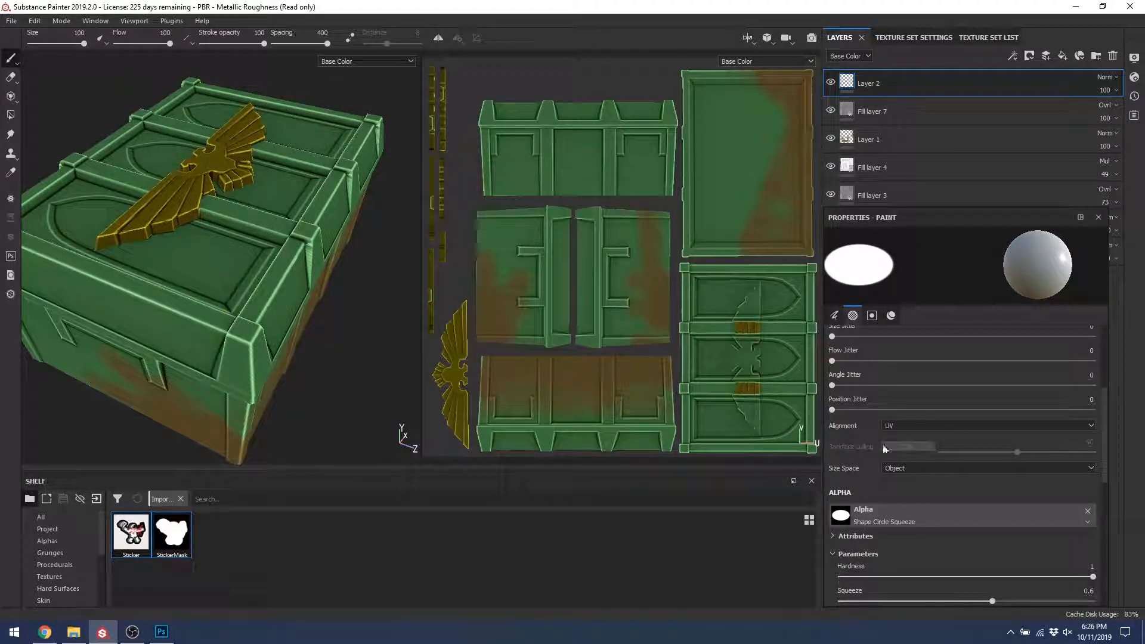
{"action": "key", "text": "ctrl+z"}
{"action": "scroll", "coordinate": [956, 419], "scroll_direction": "up", "scroll_amount": 5}
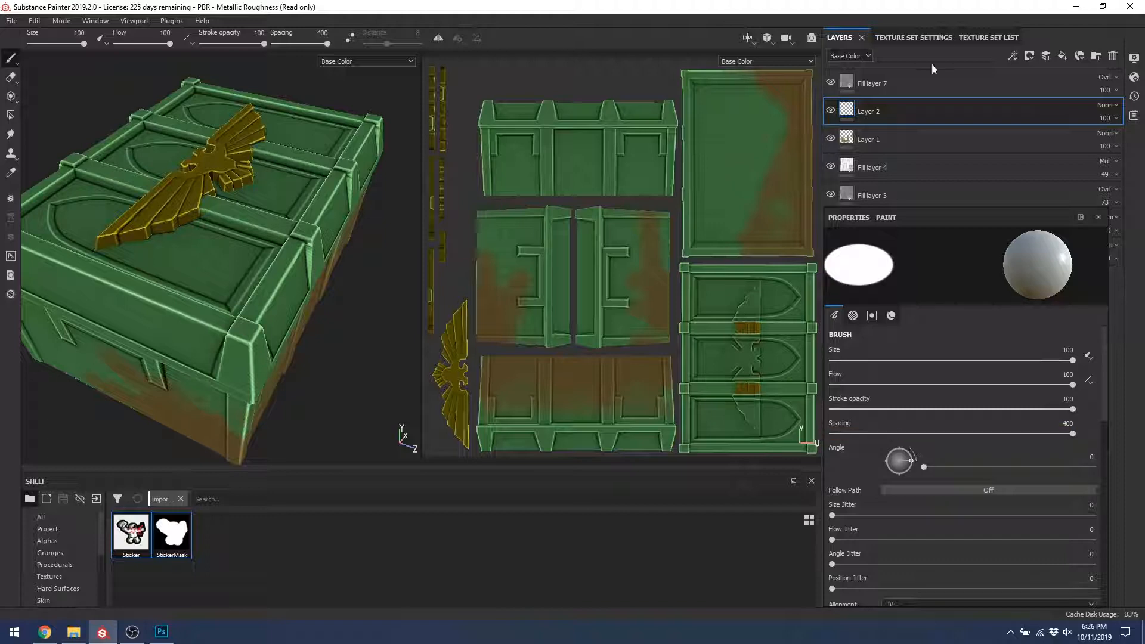
{"action": "left_click_drag", "start_coordinate": [972, 105], "coordinate": [968, 80]}
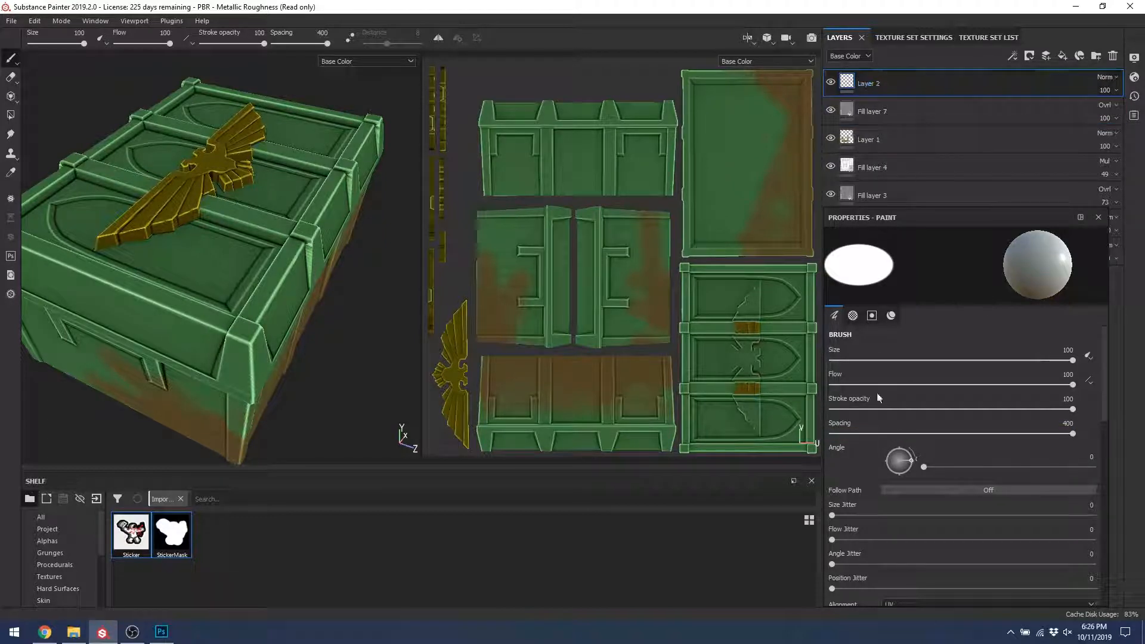
Step: Set brush size to 9.68, flow to about 58, and spacing to 5
{"action": "mouse_move", "coordinate": [859, 362]}
{"action": "left_mouse_down"}
{"action": "mouse_move", "coordinate": [846, 362]}
{"action": "mouse_move", "coordinate": [901, 362]}
{"action": "mouse_move", "coordinate": [971, 385]}
{"action": "mouse_move", "coordinate": [989, 410]}
{"action": "mouse_move", "coordinate": [1067, 409]}
{"action": "left_mouse_up"}
{"action": "left_click", "coordinate": [899, 378]}
{"action": "left_click", "coordinate": [956, 409]}
{"action": "left_click", "coordinate": [835, 434]}
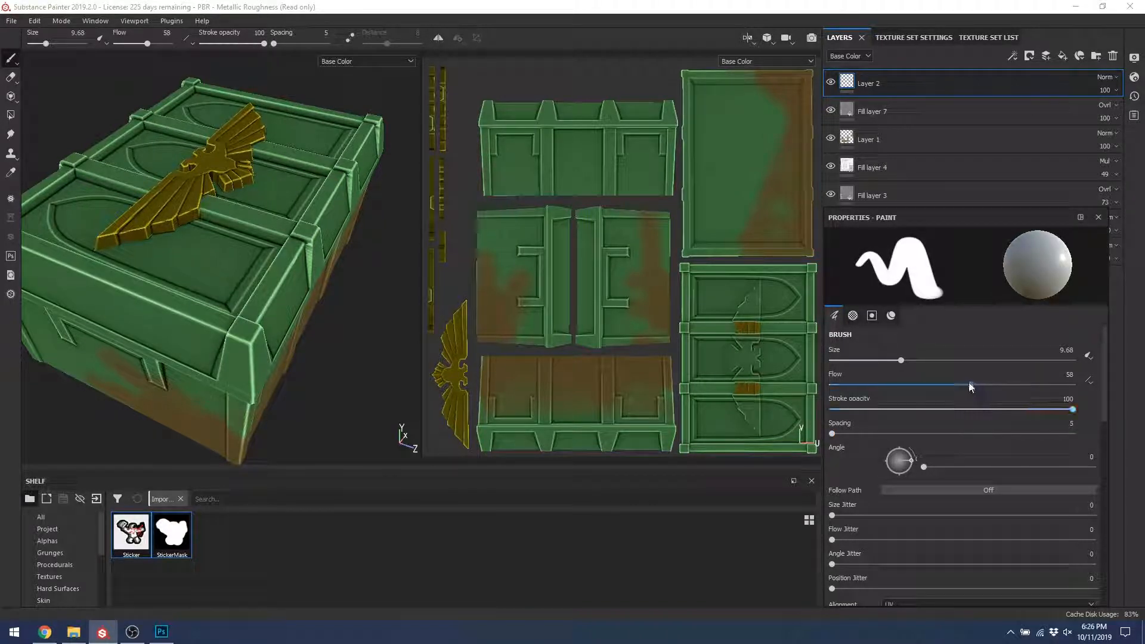
Step: Raise brush flow to 61 and try test strokes on the crate, undoing them
{"action": "left_click_drag", "start_coordinate": [970, 387], "coordinate": [978, 385]}
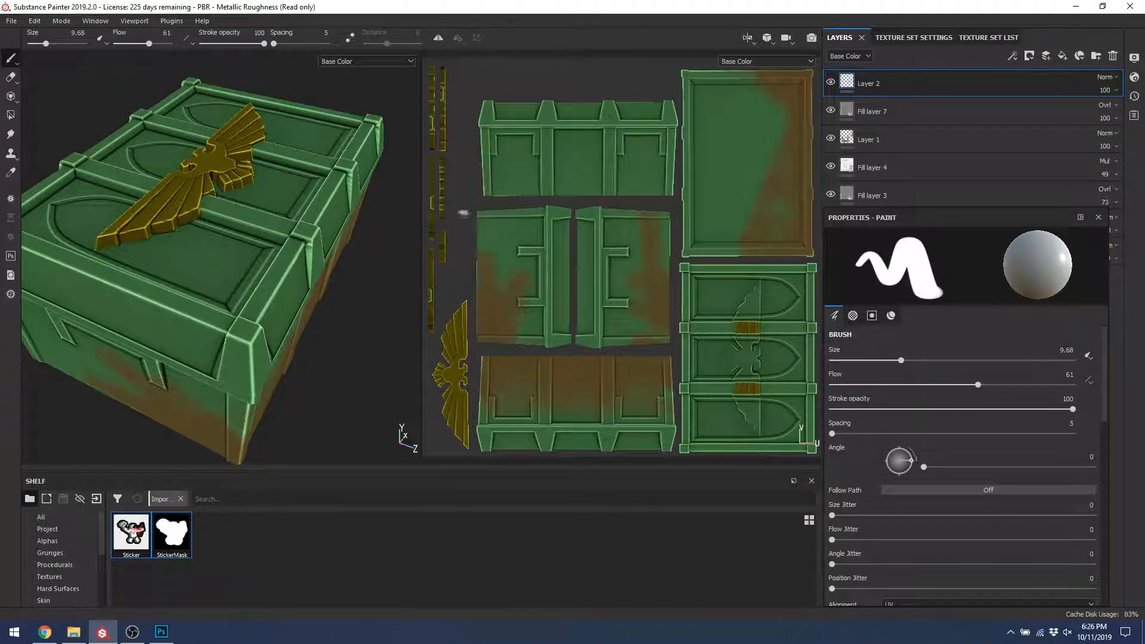
{"action": "mouse_move", "coordinate": [582, 136]}
{"action": "left_mouse_down"}
{"action": "mouse_move", "coordinate": [692, 277]}
{"action": "mouse_move", "coordinate": [810, 169]}
{"action": "left_mouse_up"}
{"action": "key", "text": "ctrl+z"}
{"action": "left_click_drag", "start_coordinate": [746, 147], "coordinate": [722, 196]}
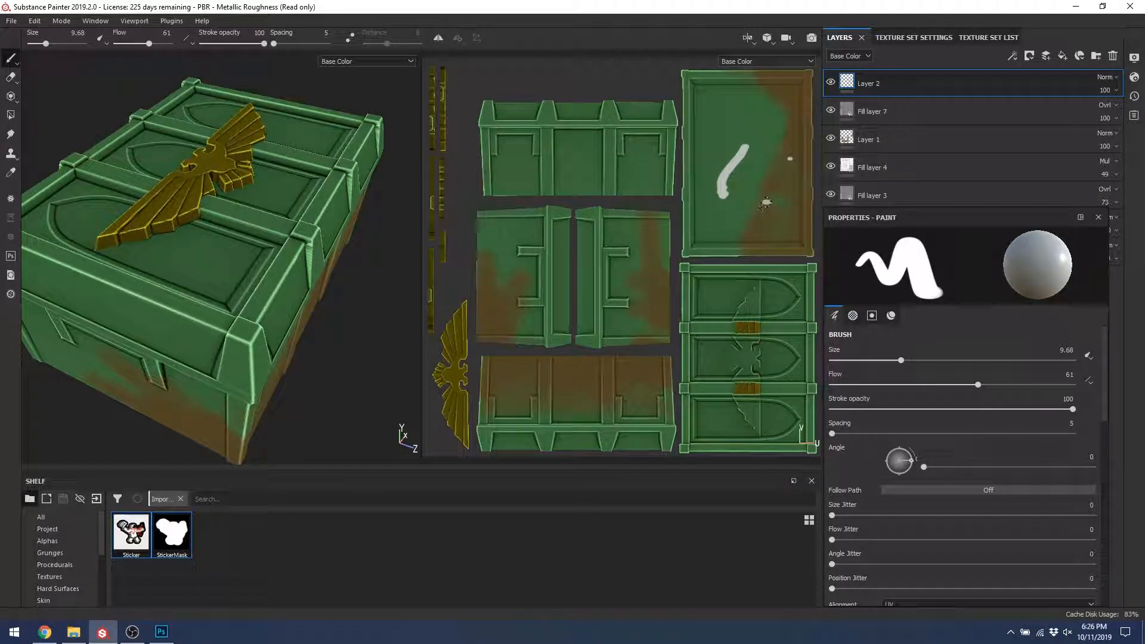
{"action": "left_click", "coordinate": [777, 187]}
{"action": "key", "text": "ctrl+z"}
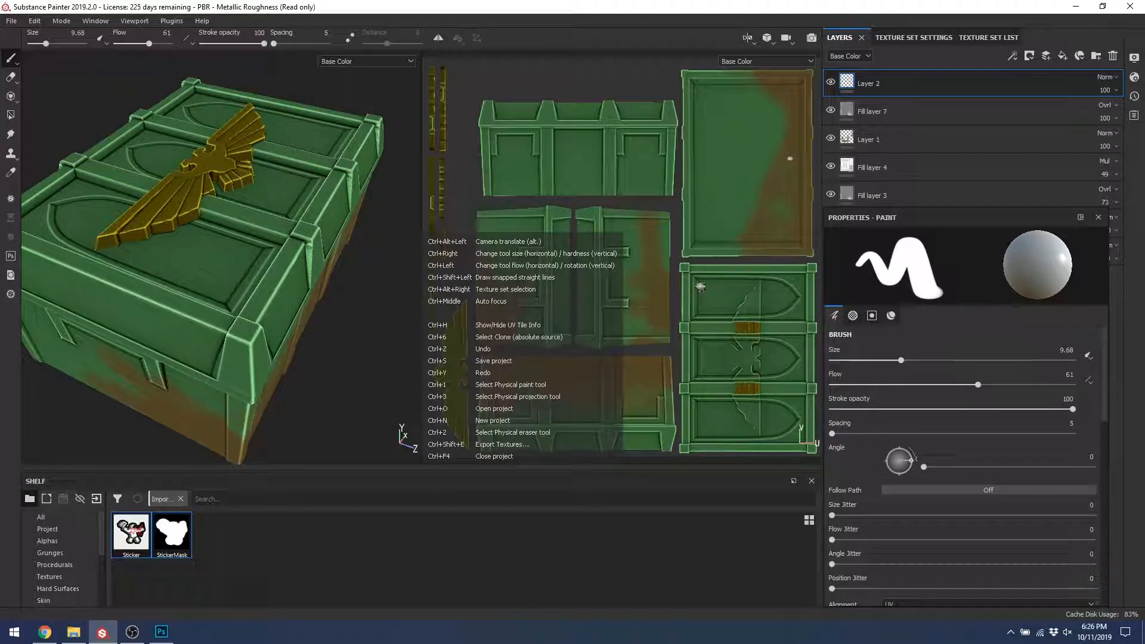
{"action": "key", "text": "ctrl+z"}
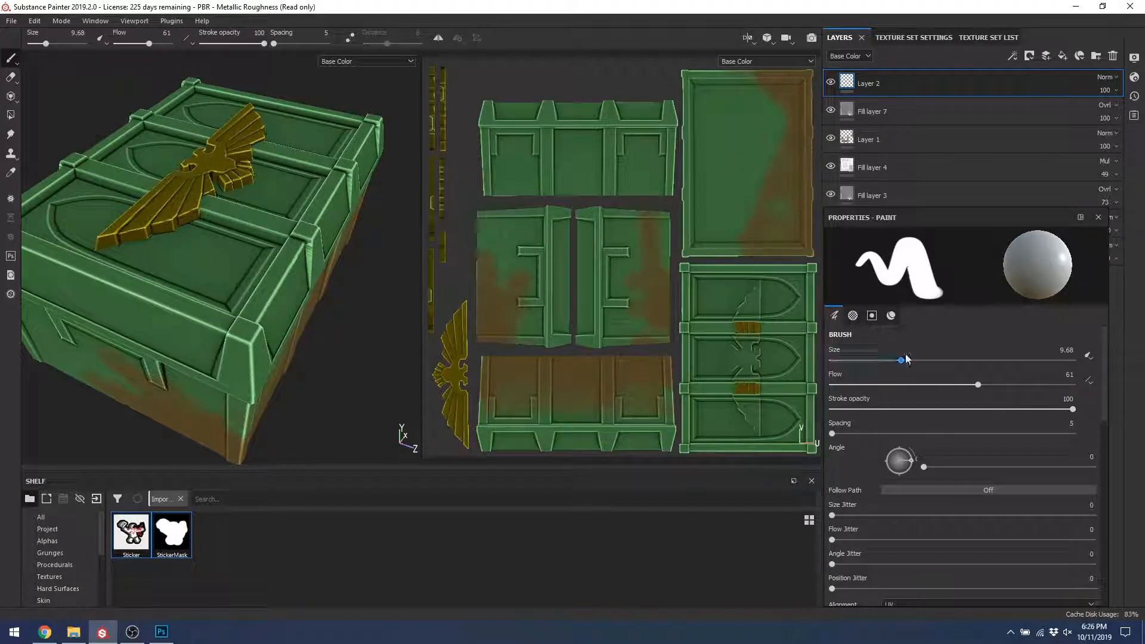
Step: Enlarge the brush to 32.63, raise spacing to 400, and turn the stamp angle to 357
{"action": "mouse_move", "coordinate": [911, 360]}
{"action": "left_mouse_down"}
{"action": "mouse_move", "coordinate": [1001, 358]}
{"action": "mouse_move", "coordinate": [967, 361]}
{"action": "mouse_move", "coordinate": [994, 390]}
{"action": "mouse_move", "coordinate": [1074, 388]}
{"action": "left_mouse_up"}
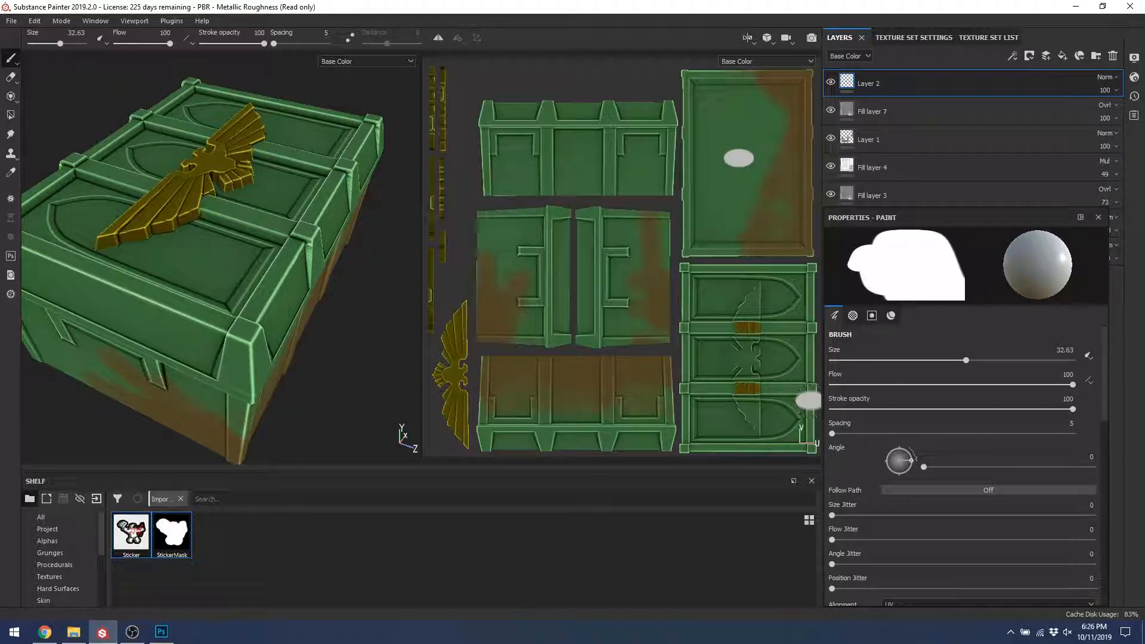
{"action": "left_click_drag", "start_coordinate": [833, 434], "coordinate": [1087, 434]}
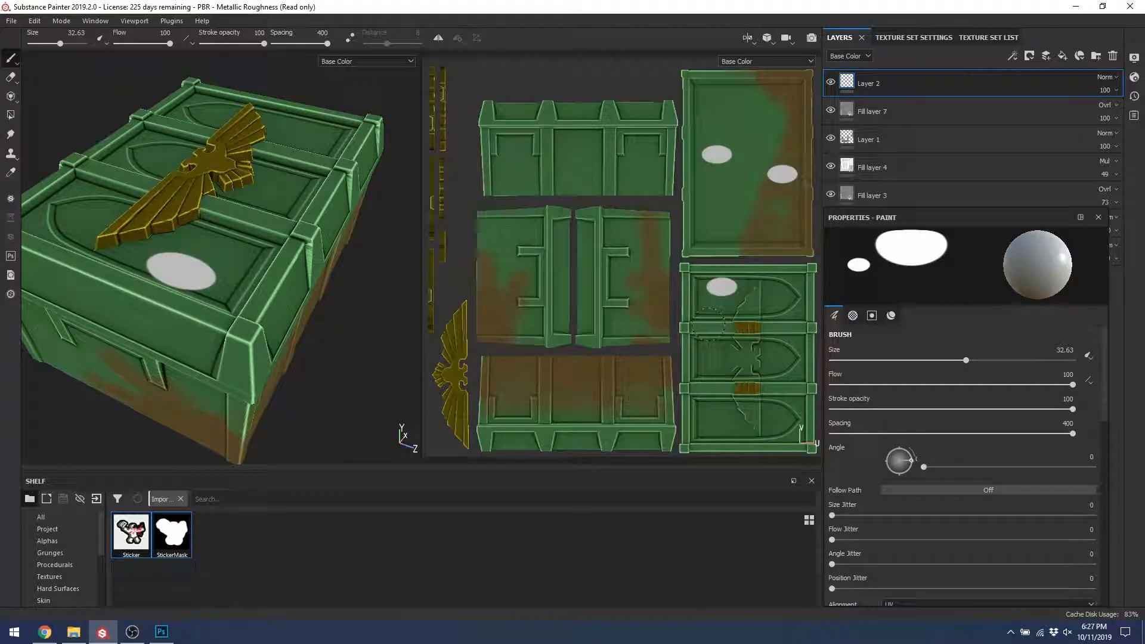
{"action": "key", "text": "ctrl+z"}
{"action": "key", "text": "ctrl+z"}
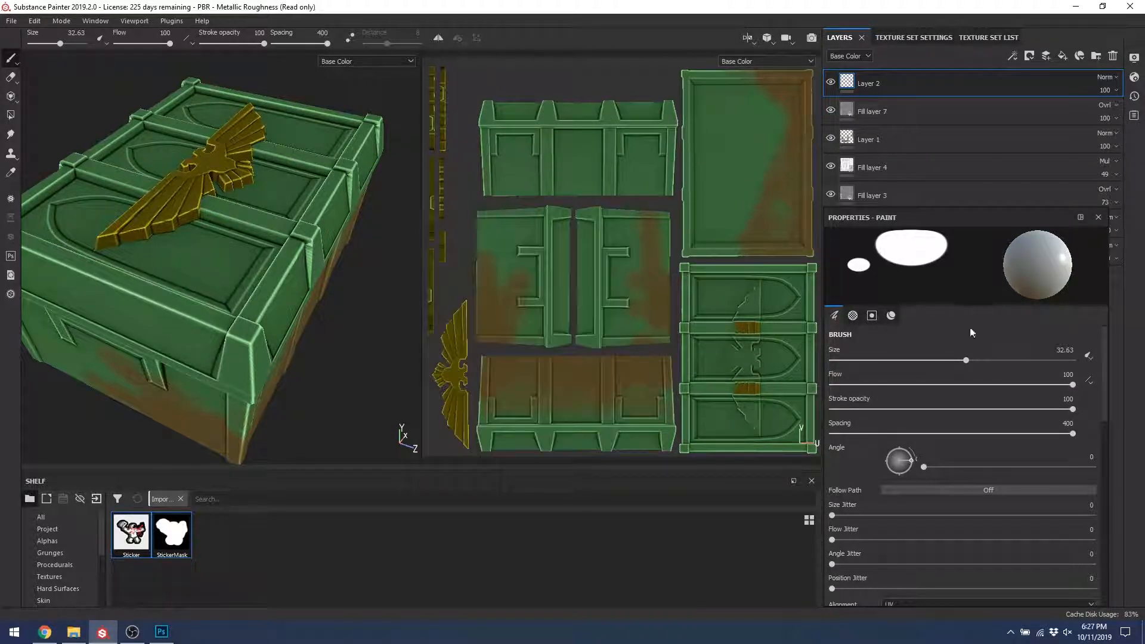
{"action": "scroll", "coordinate": [903, 482], "scroll_direction": "down", "scroll_amount": 1}
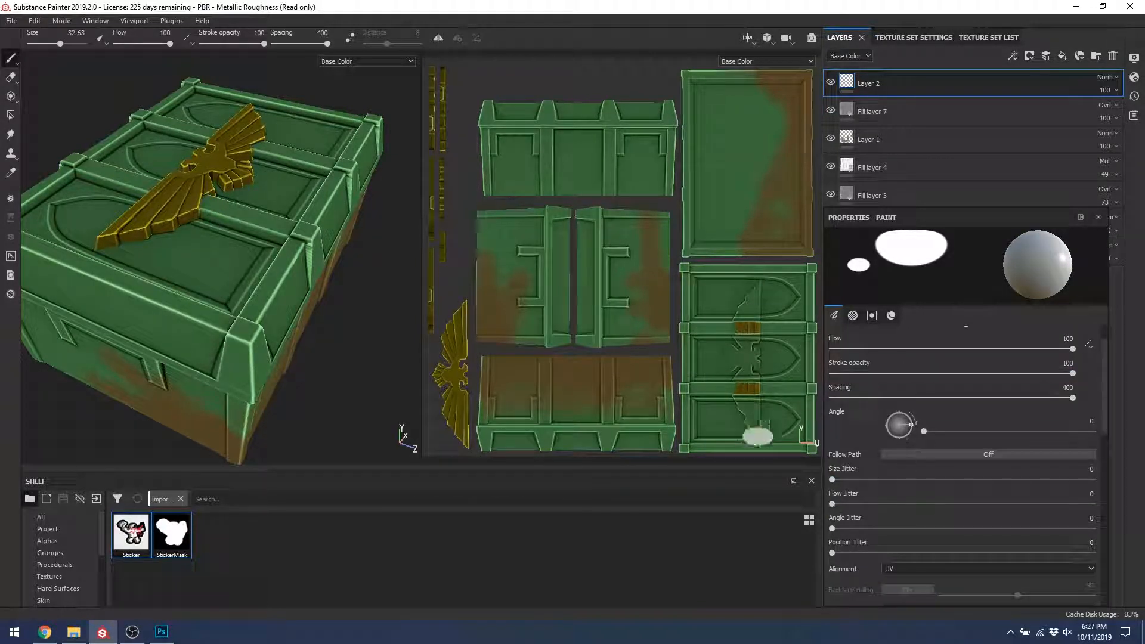
{"action": "mouse_move", "coordinate": [912, 424]}
{"action": "left_mouse_down"}
{"action": "mouse_move", "coordinate": [902, 410]}
{"action": "mouse_move", "coordinate": [929, 459]}
{"action": "left_mouse_up"}
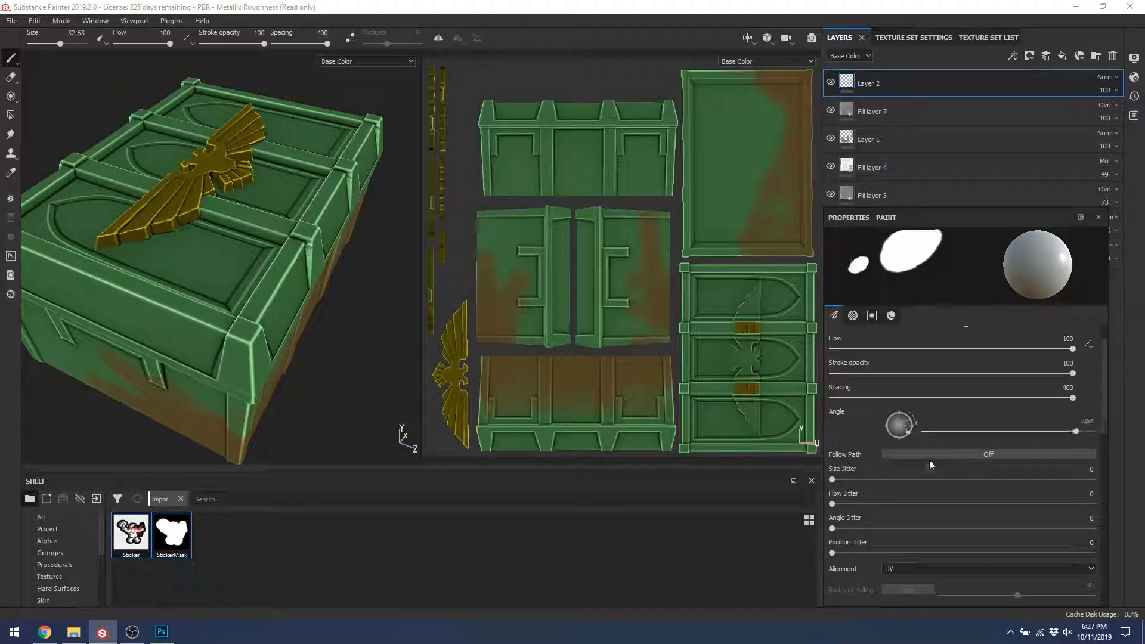
{"action": "left_click_drag", "start_coordinate": [931, 405], "coordinate": [936, 409]}
{"action": "left_click_drag", "start_coordinate": [932, 469], "coordinate": [910, 499]}
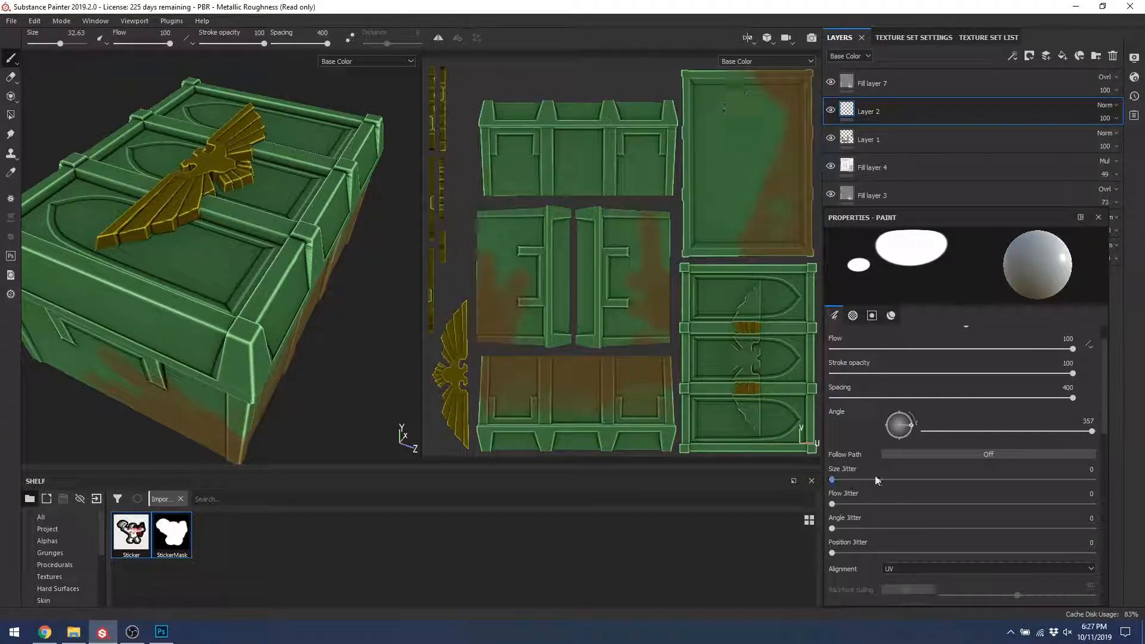
{"action": "scroll", "coordinate": [876, 481], "scroll_direction": "down", "scroll_amount": 3}
{"action": "scroll", "coordinate": [927, 498], "scroll_direction": "down", "scroll_amount": 2}
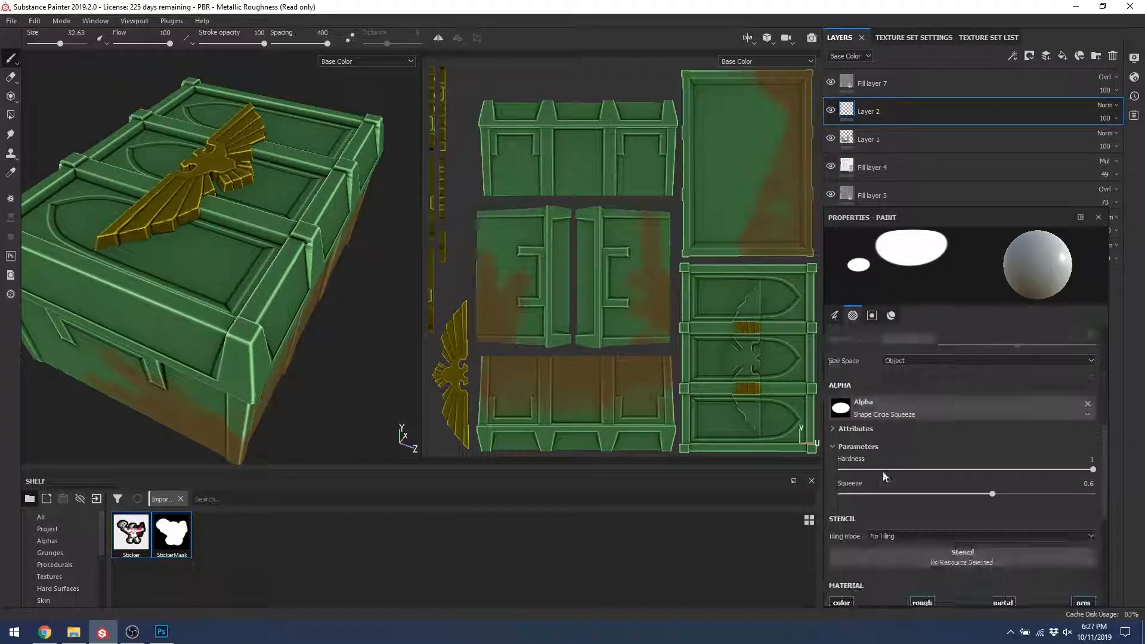
Step: Switch the brush alpha to StickerMask, found by searching 'project'
{"action": "left_click", "coordinate": [922, 415]}
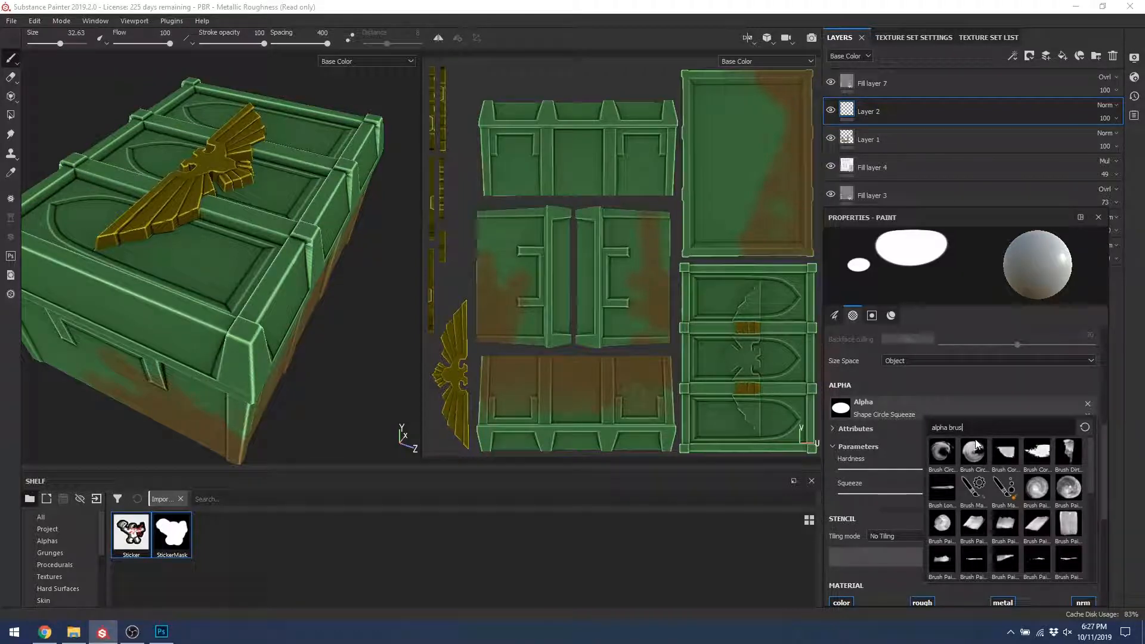
{"action": "key", "text": "BackSpace"}
{"action": "key", "text": "BackSpace"}
{"action": "key", "text": "BackSpace"}
{"action": "key", "text": "BackSpace"}
{"action": "key", "text": "BackSpace"}
{"action": "key", "text": "BackSpace"}
{"action": "key", "text": "BackSpace"}
{"action": "type", "text": "p"}
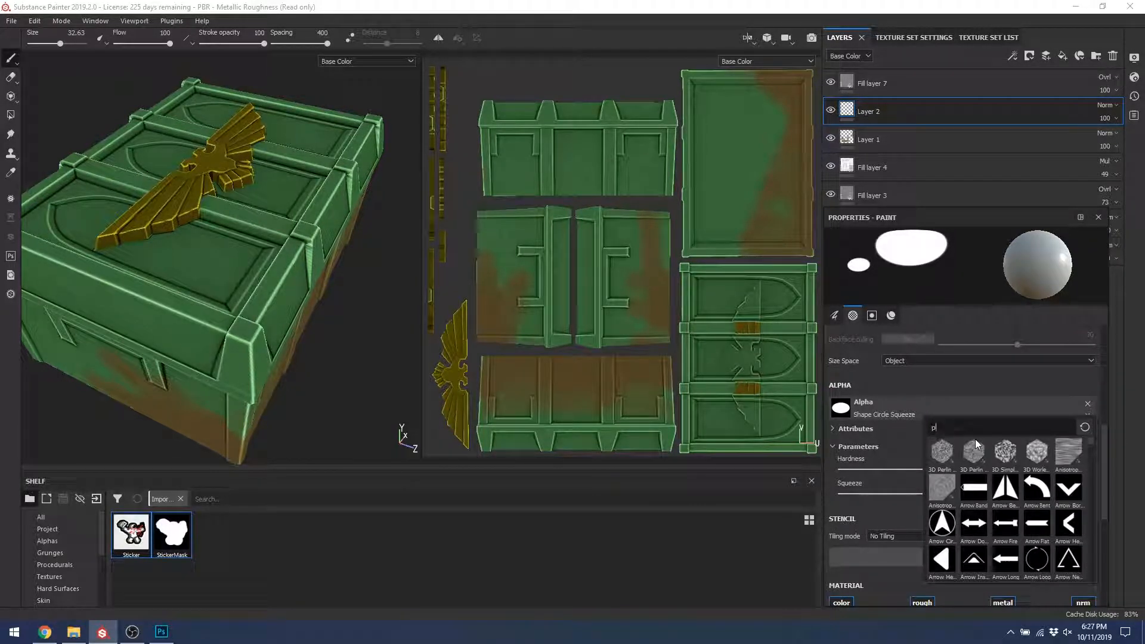
{"action": "type", "text": "roject"}
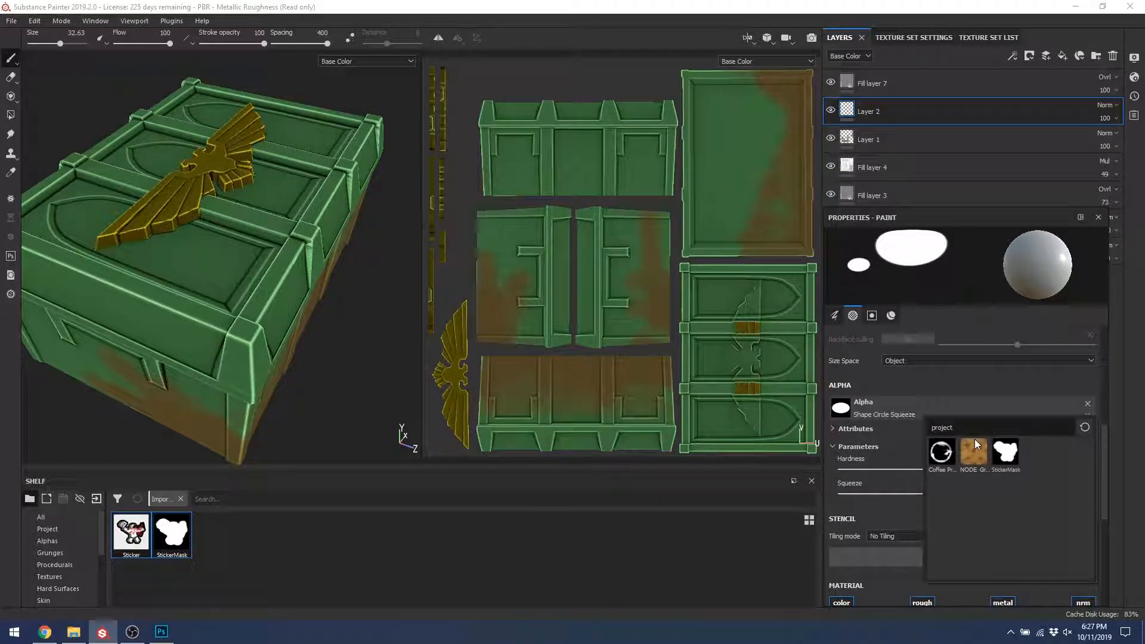
{"action": "left_click", "coordinate": [1006, 456]}
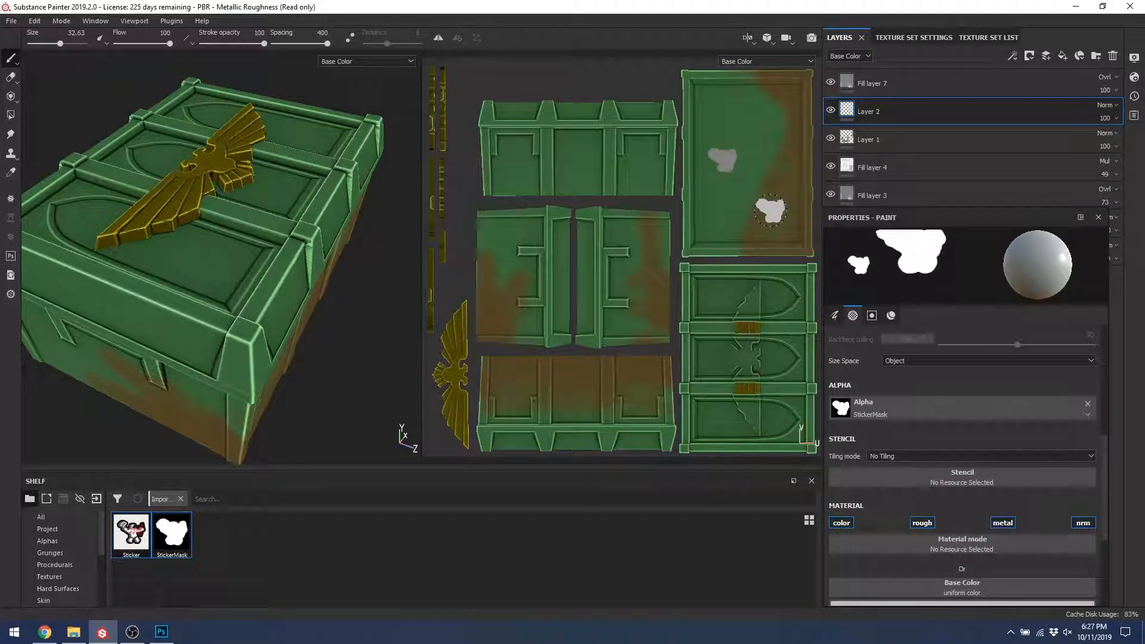
Step: Stamp a few StickerMask patches on the lid and rotate the stamp angle
{"action": "left_click", "coordinate": [777, 62]}
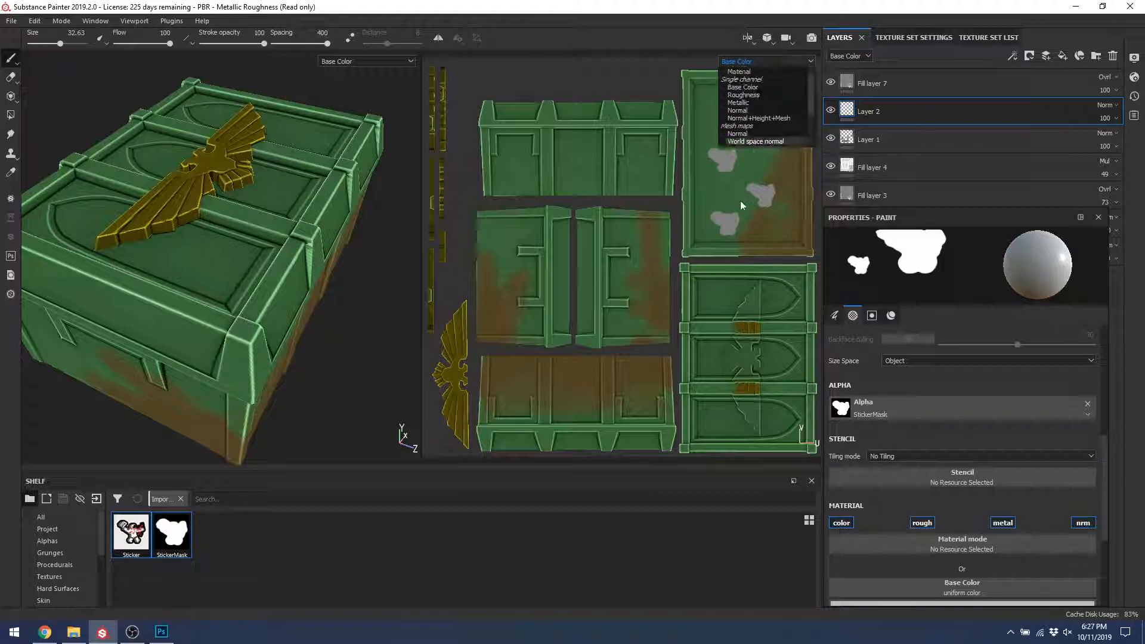
{"action": "left_click", "coordinate": [744, 227]}
{"action": "left_click", "coordinate": [759, 132]}
{"action": "scroll", "coordinate": [890, 421], "scroll_direction": "up", "scroll_amount": 5}
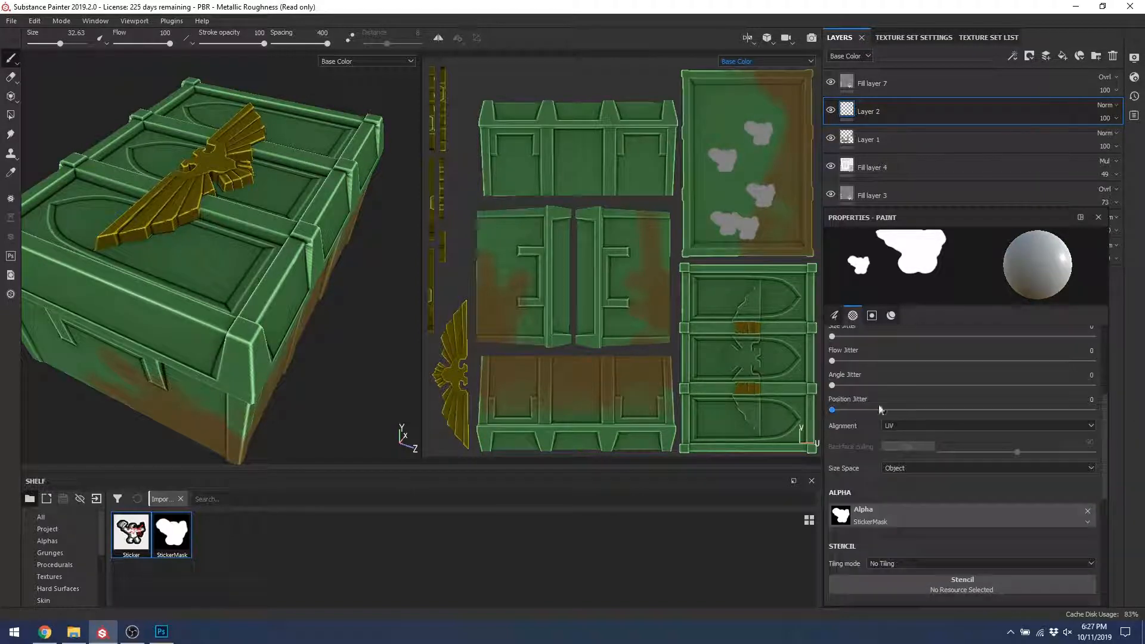
{"action": "left_click_drag", "start_coordinate": [910, 430], "coordinate": [900, 413]}
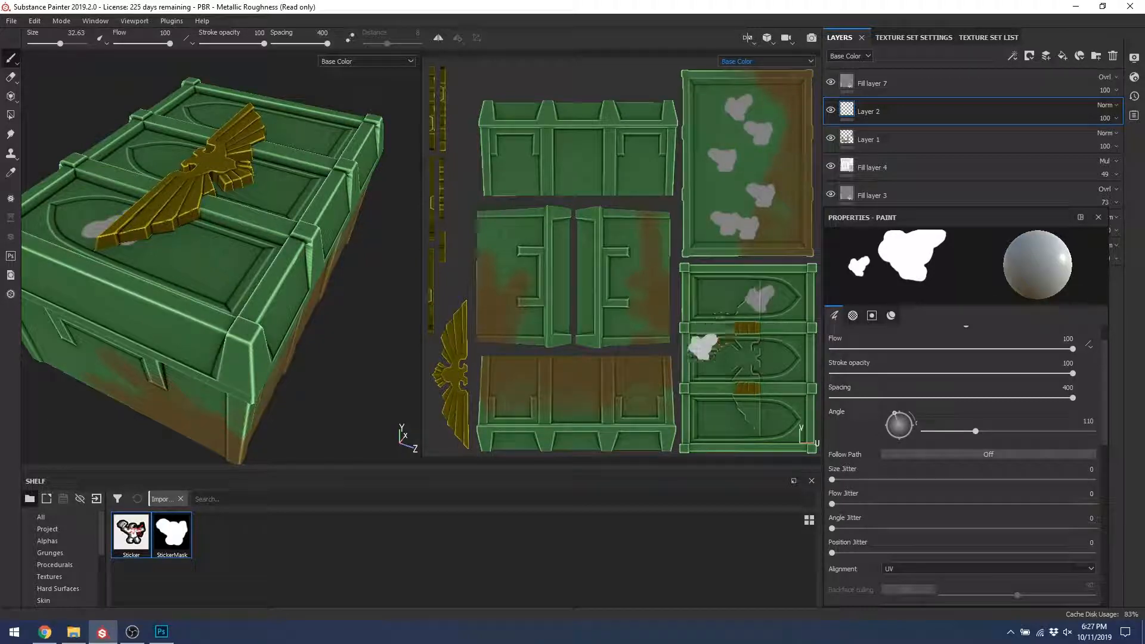
{"action": "scroll", "coordinate": [996, 463], "scroll_direction": "down", "scroll_amount": 8}
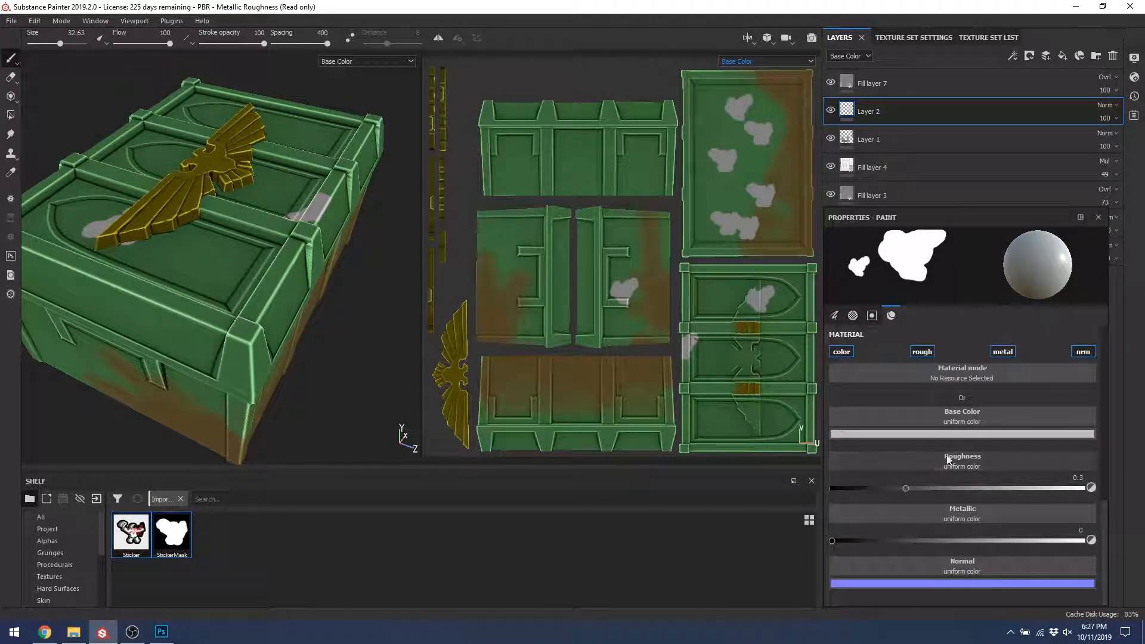
Step: Set base colour to the Sticker texture and stamp stickers on the crate's side and lid
{"action": "left_click", "coordinate": [959, 414]}
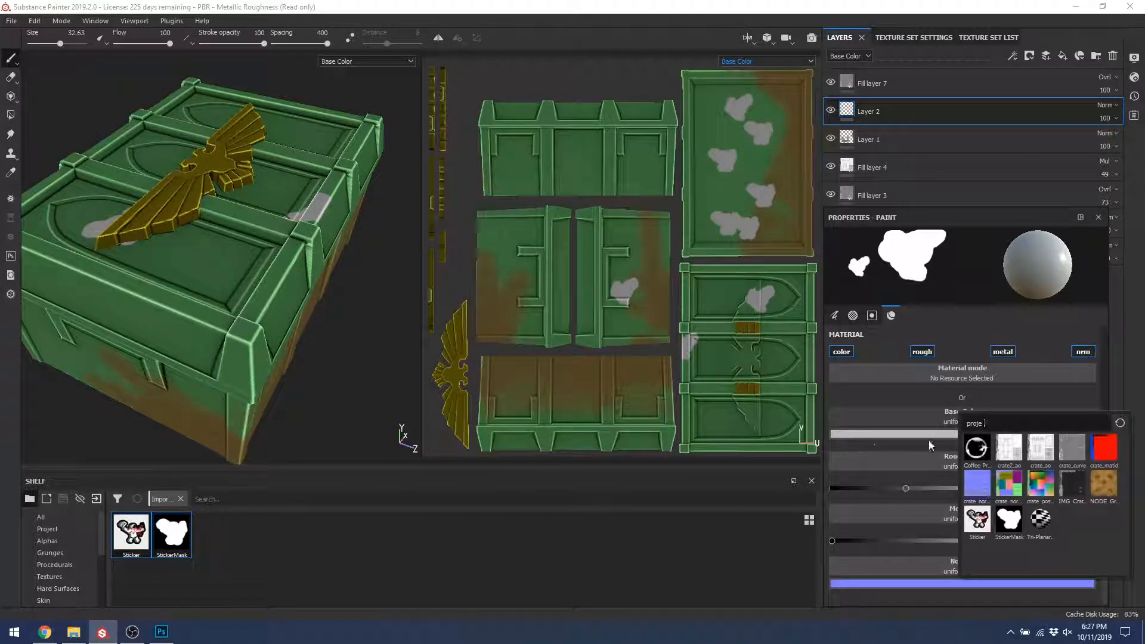
{"action": "left_click", "coordinate": [978, 520]}
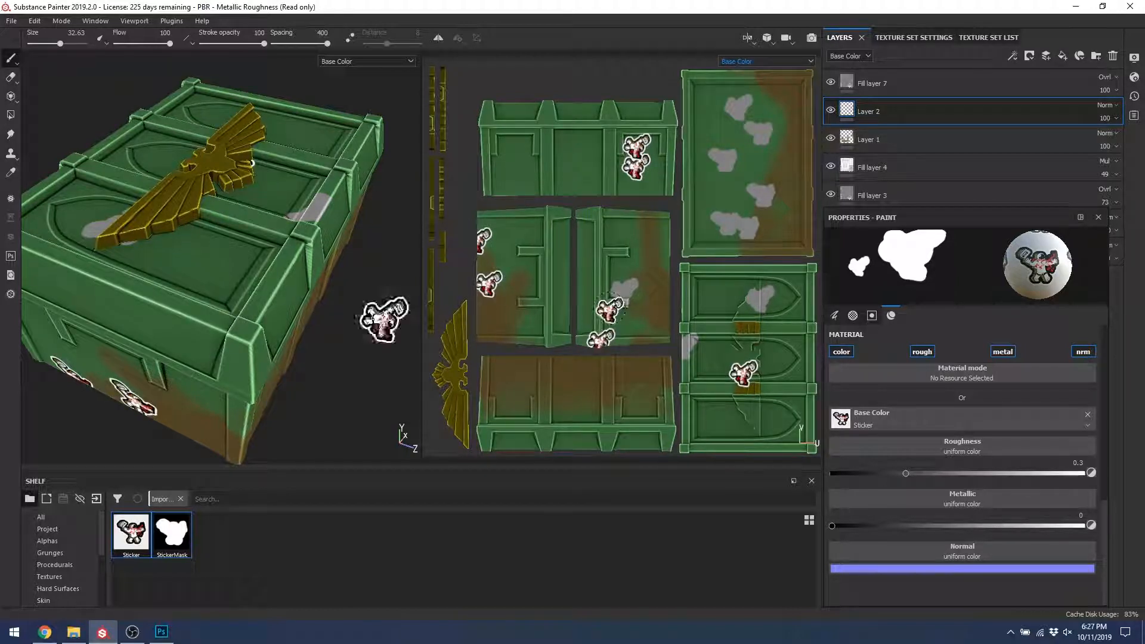
{"action": "left_click_drag", "start_coordinate": [284, 299], "coordinate": [209, 274], "text": "alt"}
{"action": "left_click", "coordinate": [308, 310]}
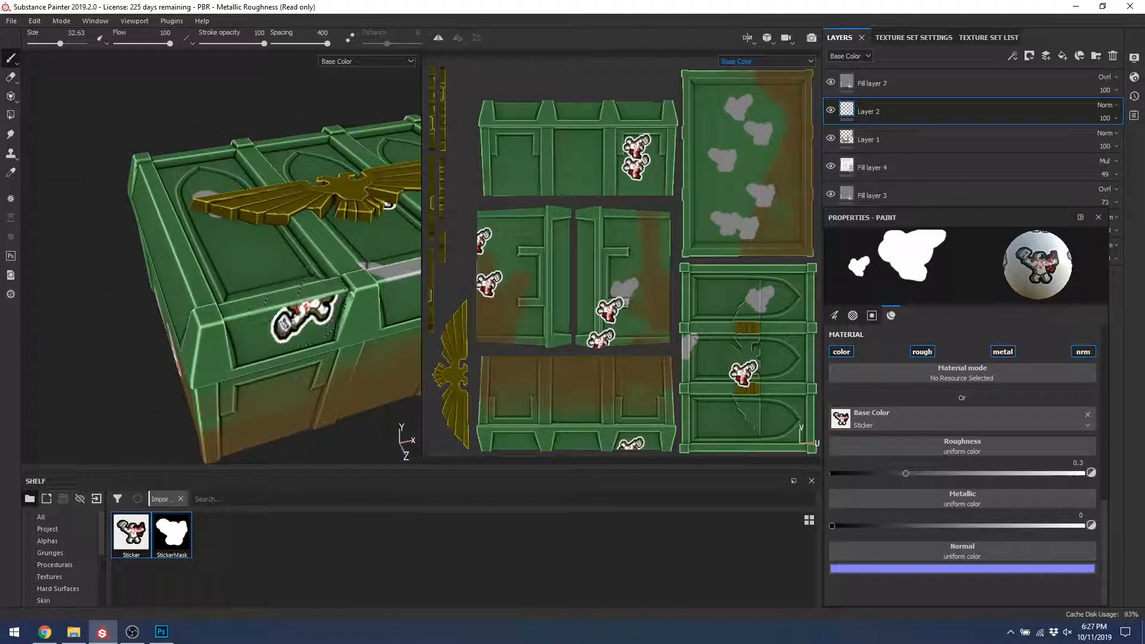
{"action": "left_click_drag", "start_coordinate": [260, 223], "coordinate": [281, 268], "text": "alt"}
{"action": "left_click", "coordinate": [301, 296]}
{"action": "left_click_drag", "start_coordinate": [197, 181], "coordinate": [146, 172], "text": "alt"}
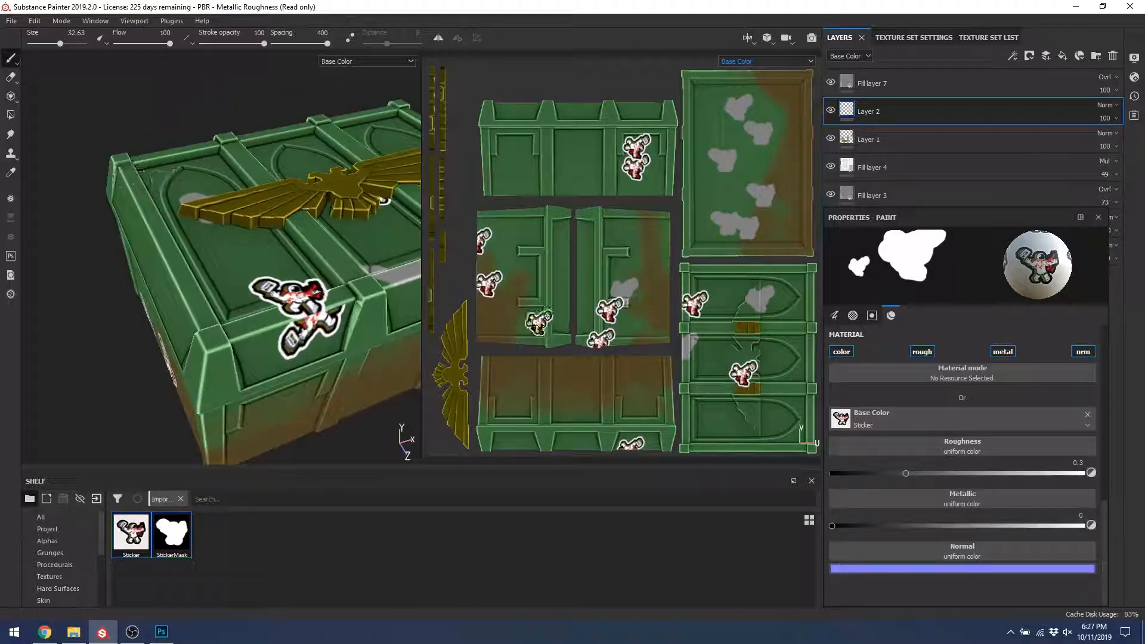
{"action": "scroll", "coordinate": [953, 399], "scroll_direction": "up", "scroll_amount": 8}
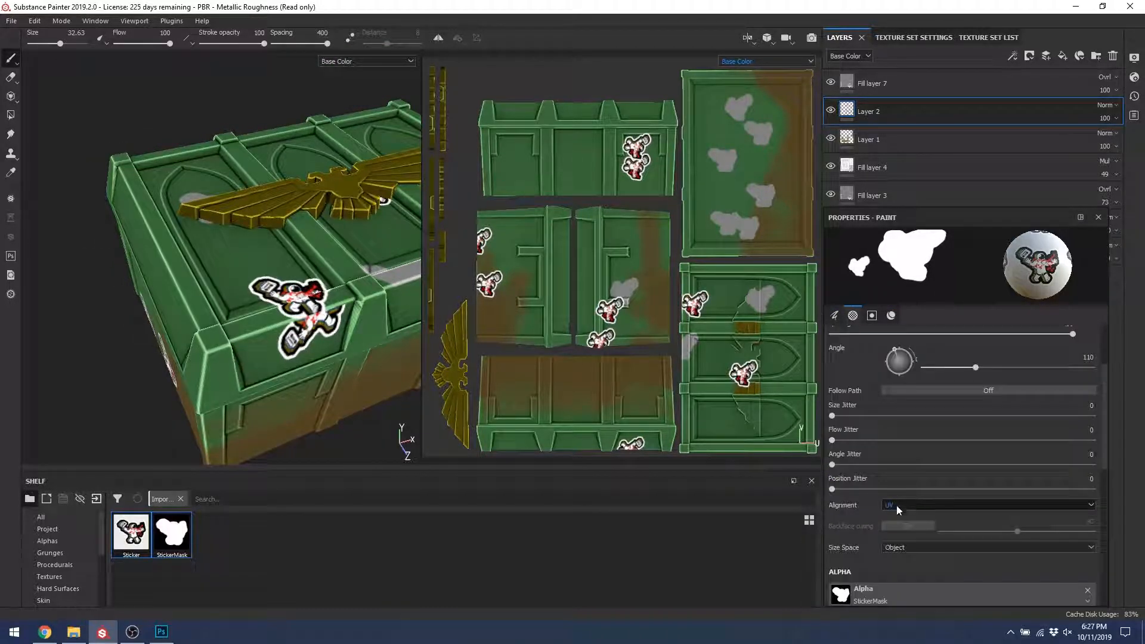
Step: Stamp two more stickers on the crate lid
{"action": "left_click", "coordinate": [899, 506]}
{"action": "left_click", "coordinate": [229, 223]}
{"action": "left_click_drag", "start_coordinate": [226, 235], "coordinate": [286, 246], "text": "alt"}
{"action": "left_click", "coordinate": [263, 219]}
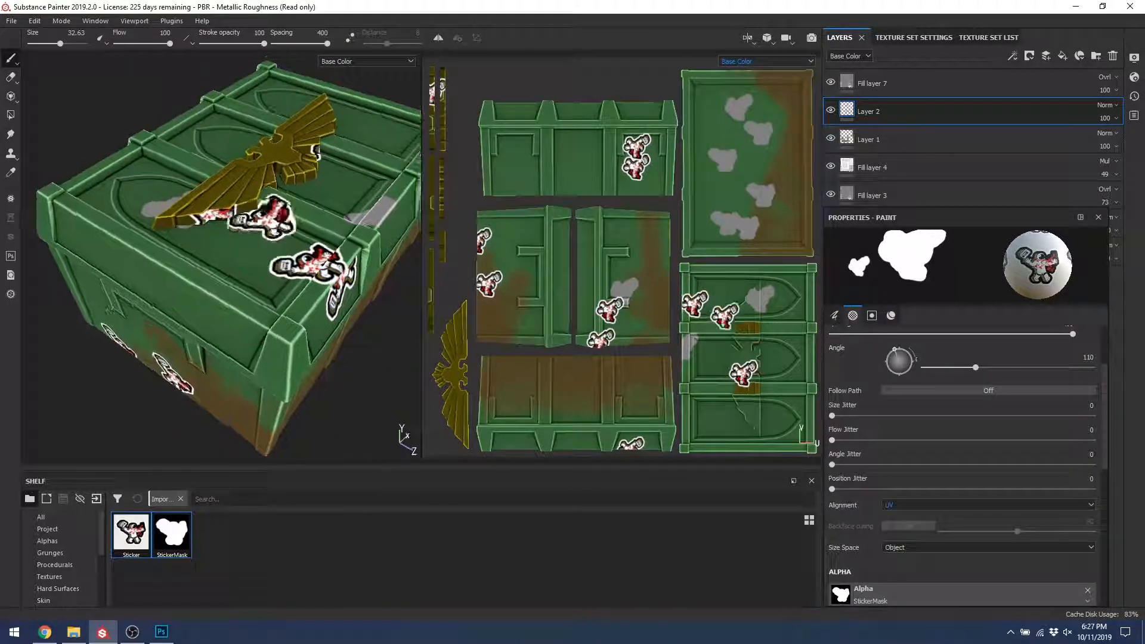
{"action": "left_click", "coordinate": [348, 181]}
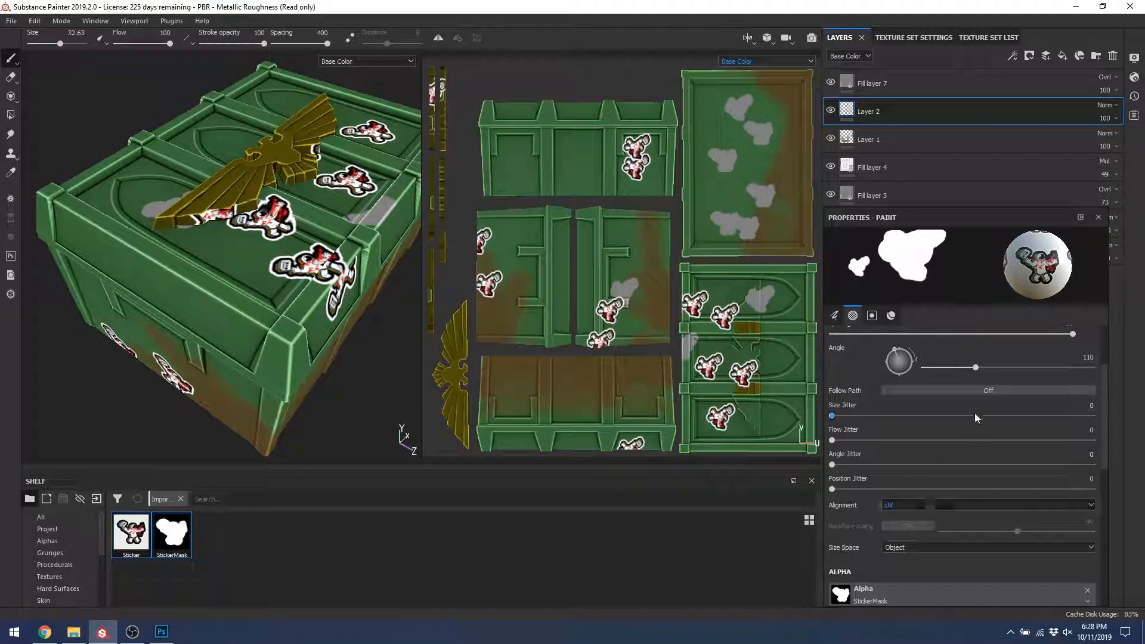
Step: Switch alignment to Tangent | Wrap and stamp stickers across the lid and its front edge
{"action": "left_click", "coordinate": [923, 506]}
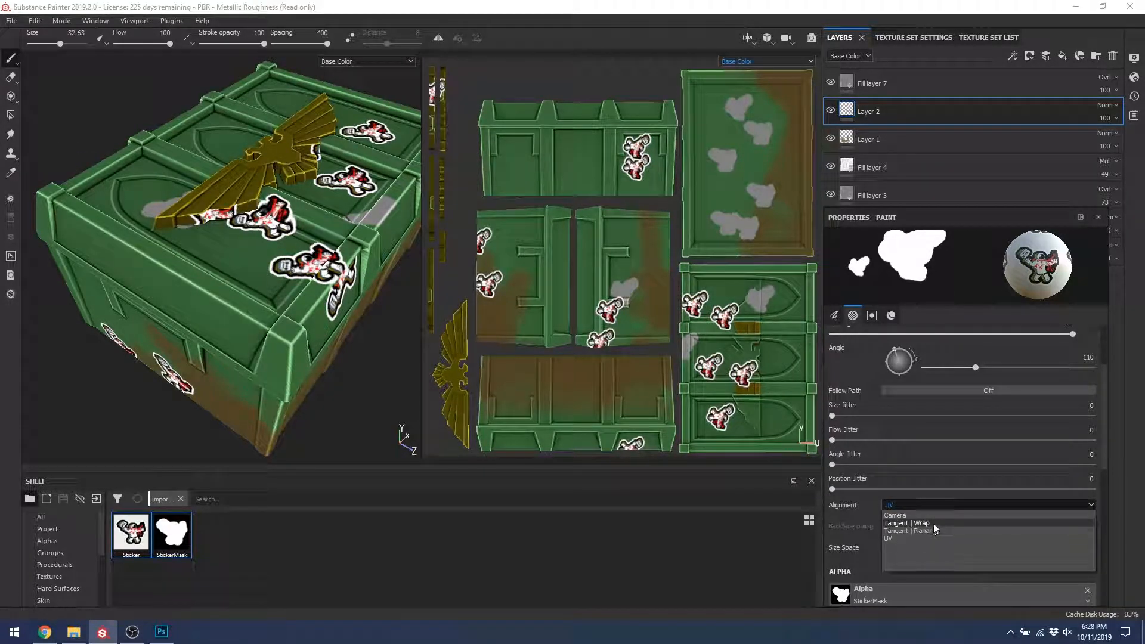
{"action": "left_click", "coordinate": [929, 523]}
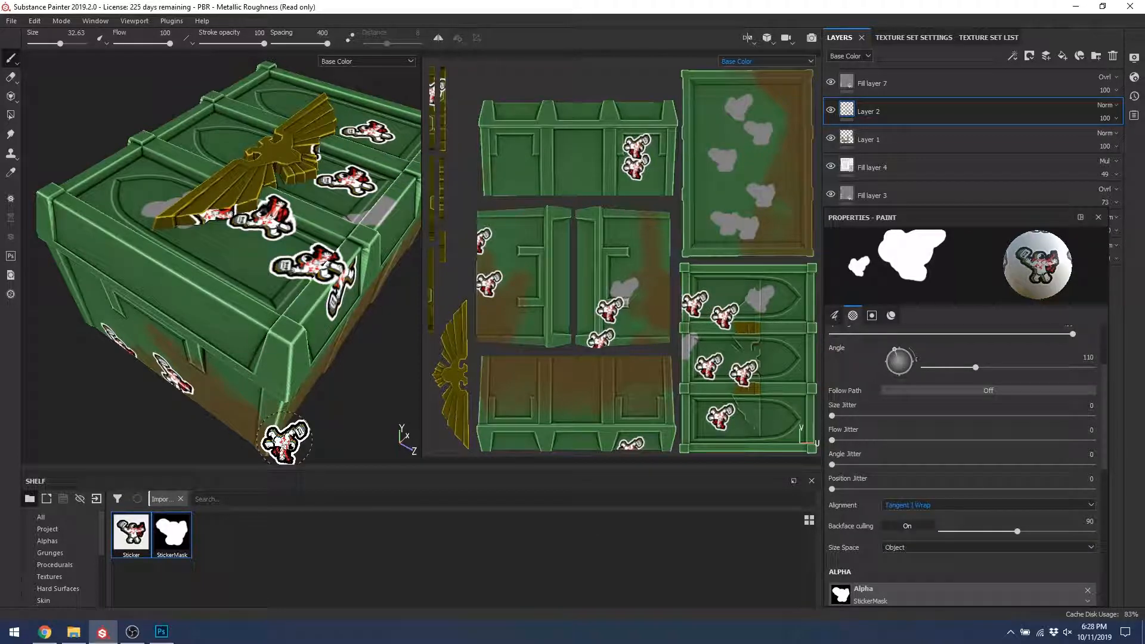
{"action": "left_click", "coordinate": [230, 268]}
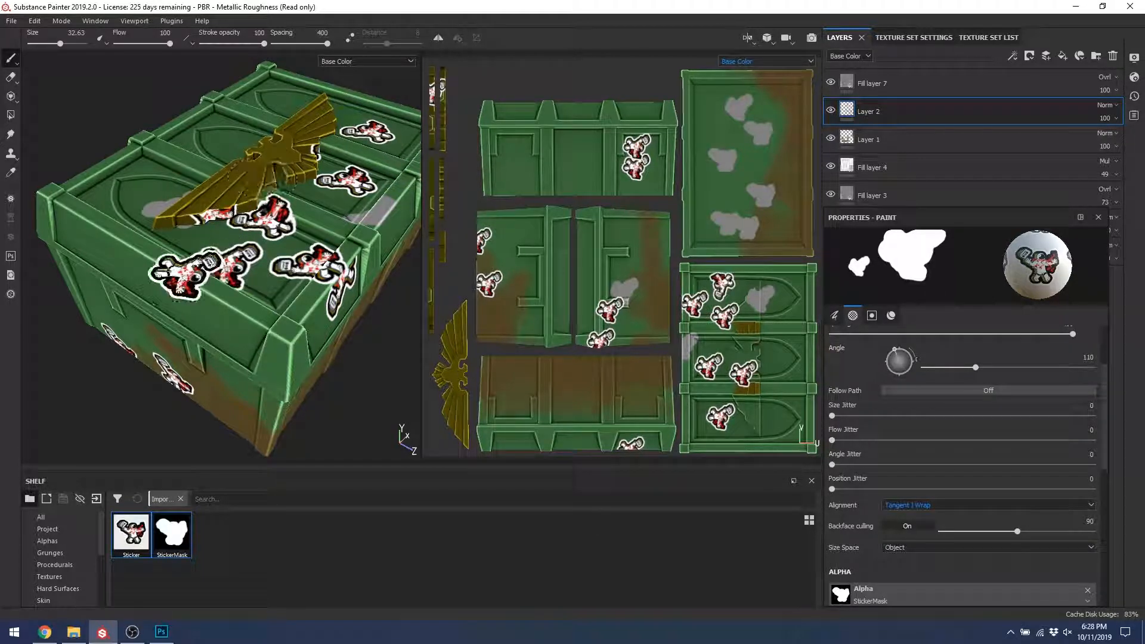
{"action": "left_click", "coordinate": [194, 277]}
{"action": "left_click_drag", "start_coordinate": [298, 262], "coordinate": [215, 237], "text": "alt"}
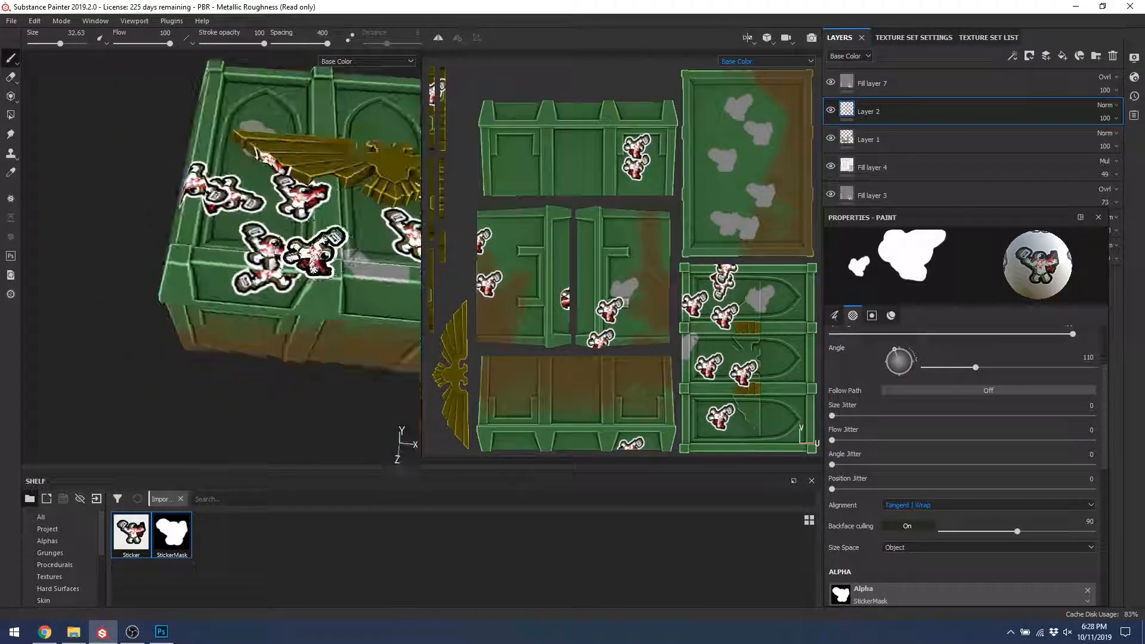
{"action": "middle_click_drag", "start_coordinate": [215, 238], "coordinate": [68, 233], "text": "alt"}
{"action": "scroll", "coordinate": [307, 268], "scroll_direction": "up", "scroll_amount": 1}
{"action": "left_click", "coordinate": [306, 271]}
{"action": "left_click", "coordinate": [220, 273]}
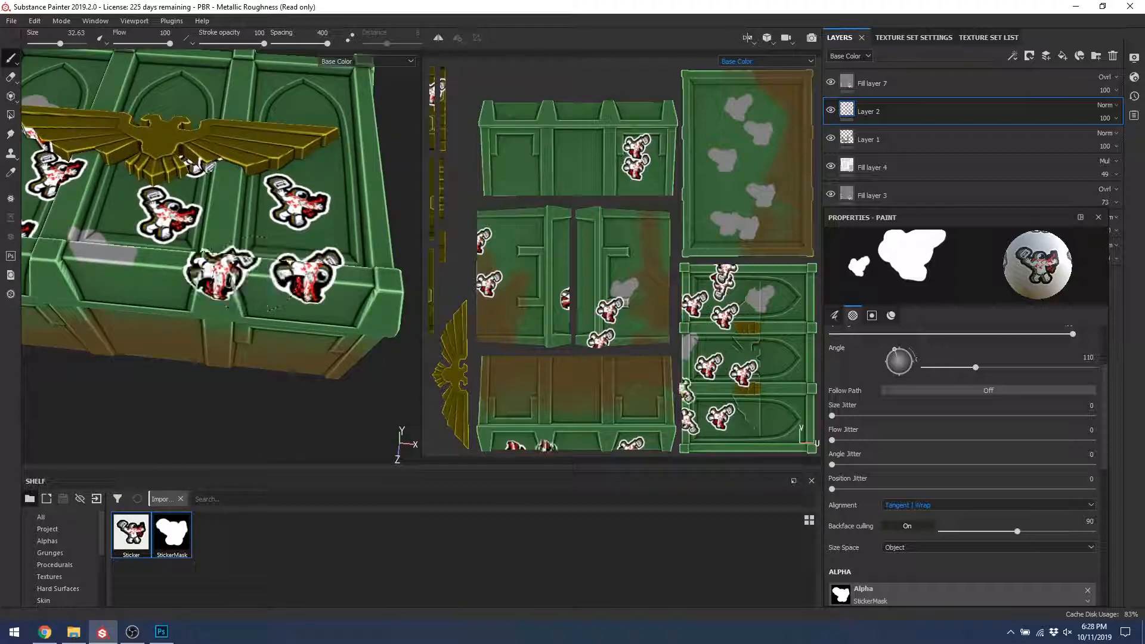
{"action": "left_click", "coordinate": [108, 266]}
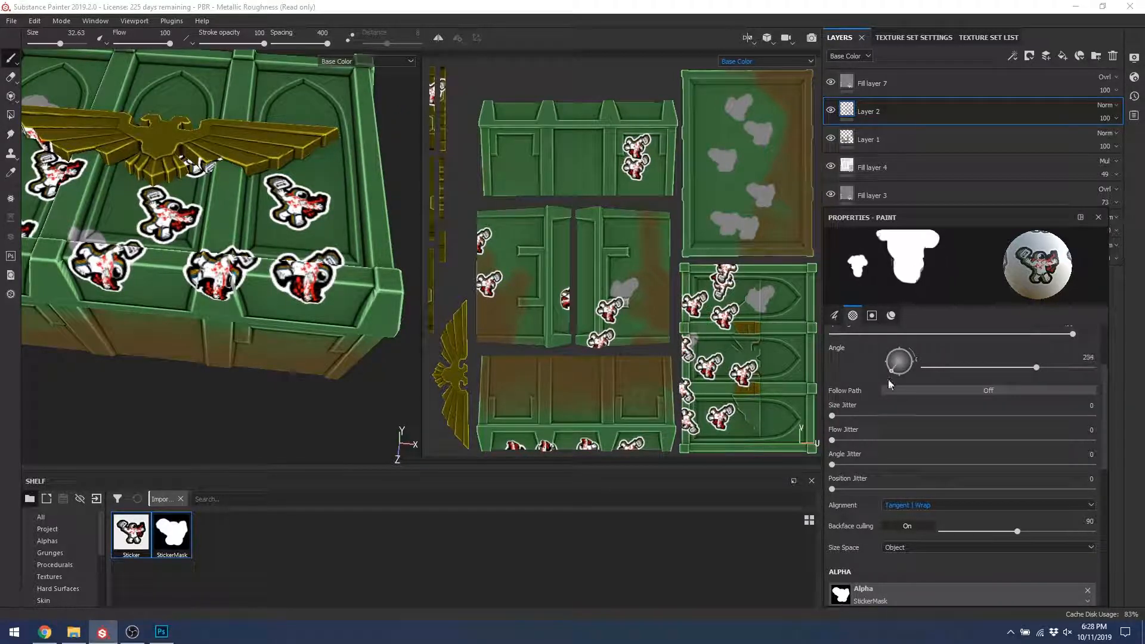
Step: Rotate the stamp to about 272 degrees and add stickers on the lid edge and rim
{"action": "left_click_drag", "start_coordinate": [888, 380], "coordinate": [900, 391]}
{"action": "left_click", "coordinate": [305, 279]}
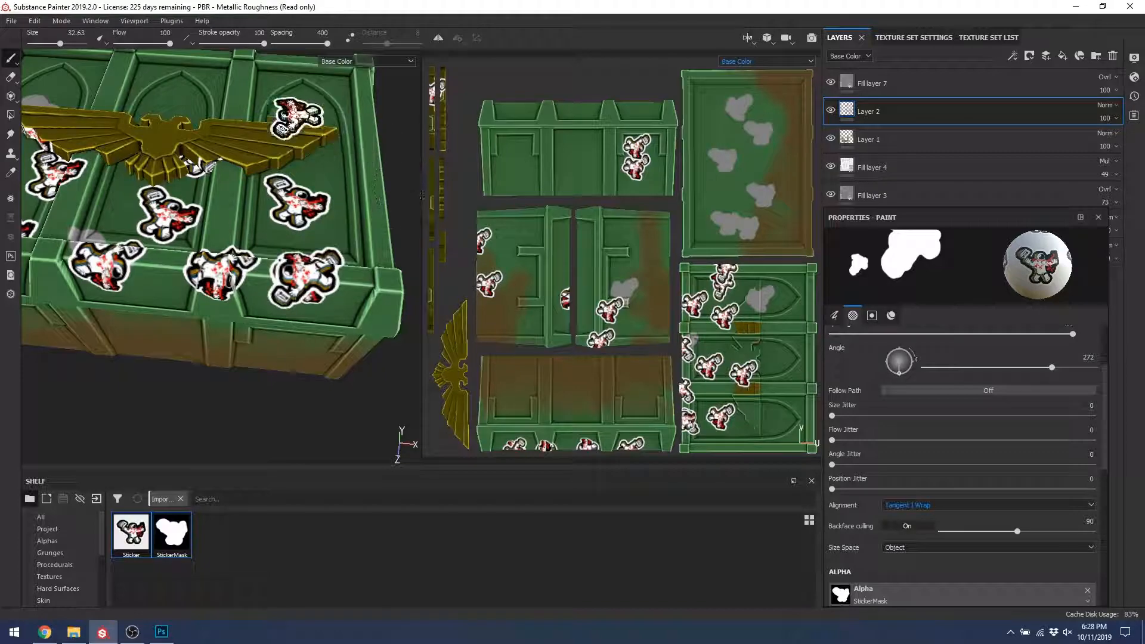
{"action": "left_click", "coordinate": [297, 118]}
{"action": "left_click_drag", "start_coordinate": [234, 125], "coordinate": [238, 190], "text": "alt"}
{"action": "middle_click_drag", "start_coordinate": [250, 143], "coordinate": [238, 275], "text": "alt"}
{"action": "left_click", "coordinate": [238, 148]}
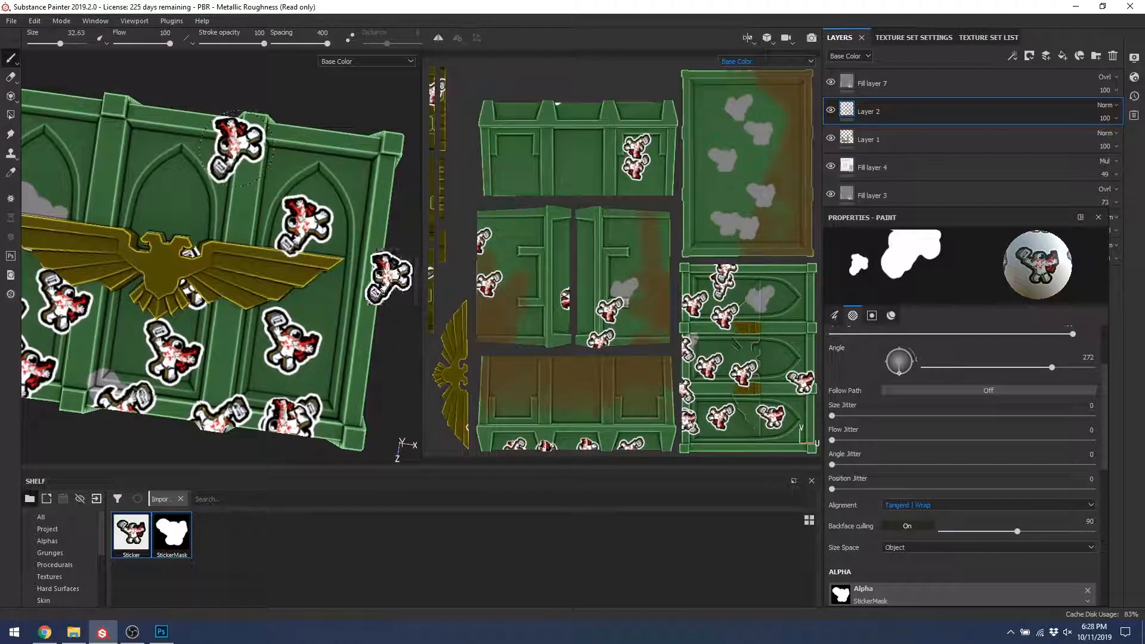
{"action": "left_click_drag", "start_coordinate": [238, 147], "coordinate": [257, 120], "text": "alt"}
{"action": "left_click", "coordinate": [891, 314]}
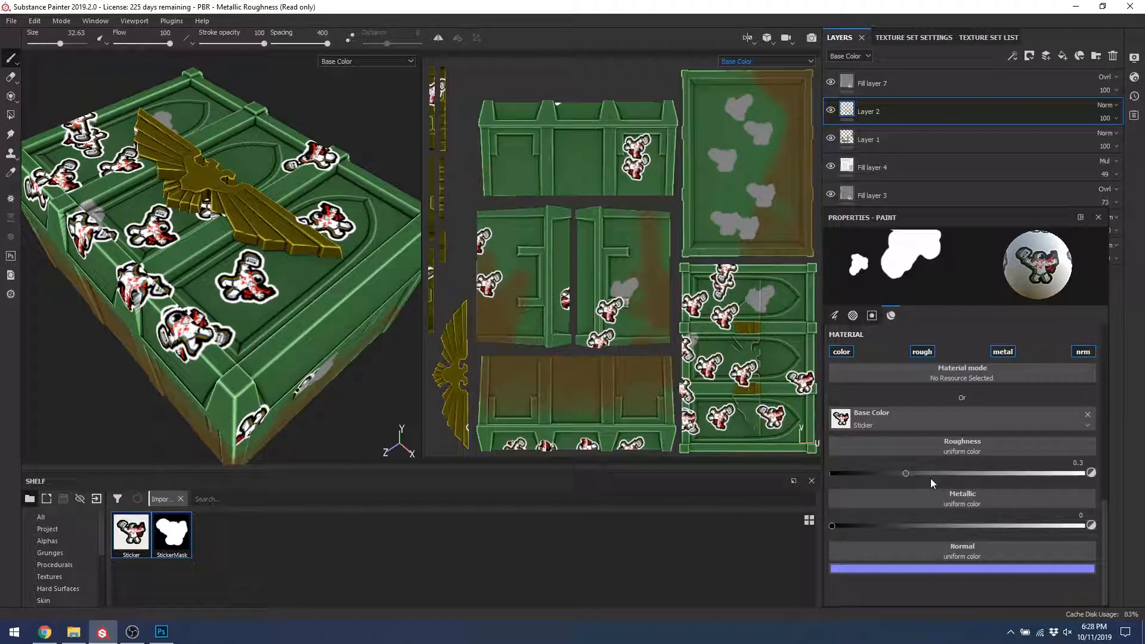
Step: Raise sticker roughness to about 0.73 and stamp two small astronaut stickers on the side door panel
{"action": "left_click", "coordinate": [1016, 473]}
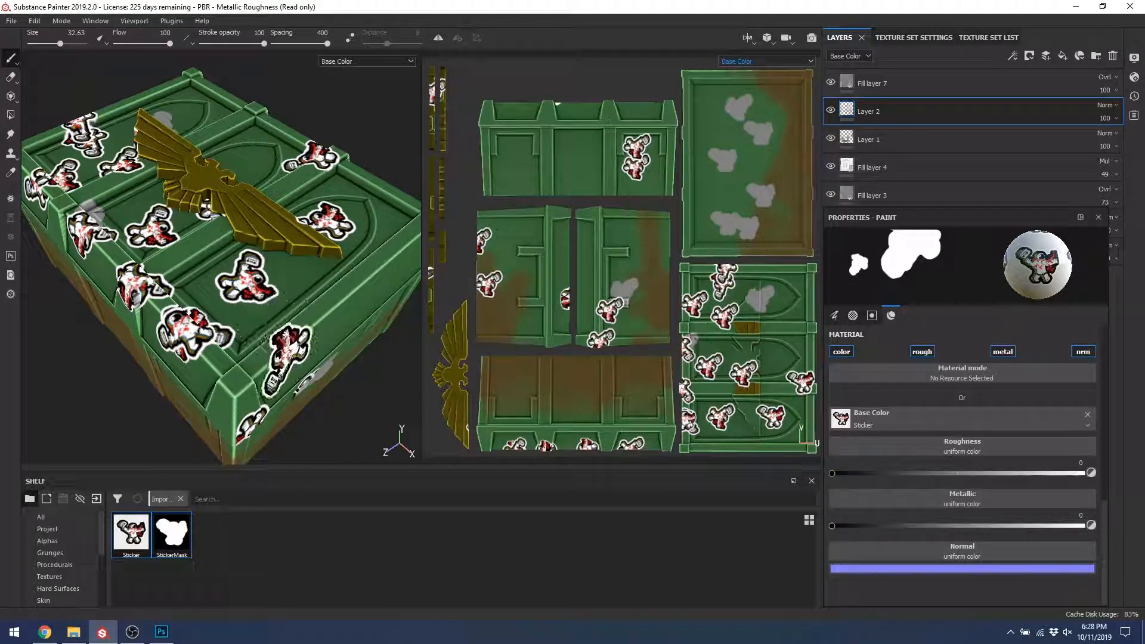
{"action": "key", "text": "super"}
{"action": "key", "text": "super"}
{"action": "left_click_drag", "start_coordinate": [306, 351], "coordinate": [259, 282], "text": "alt"}
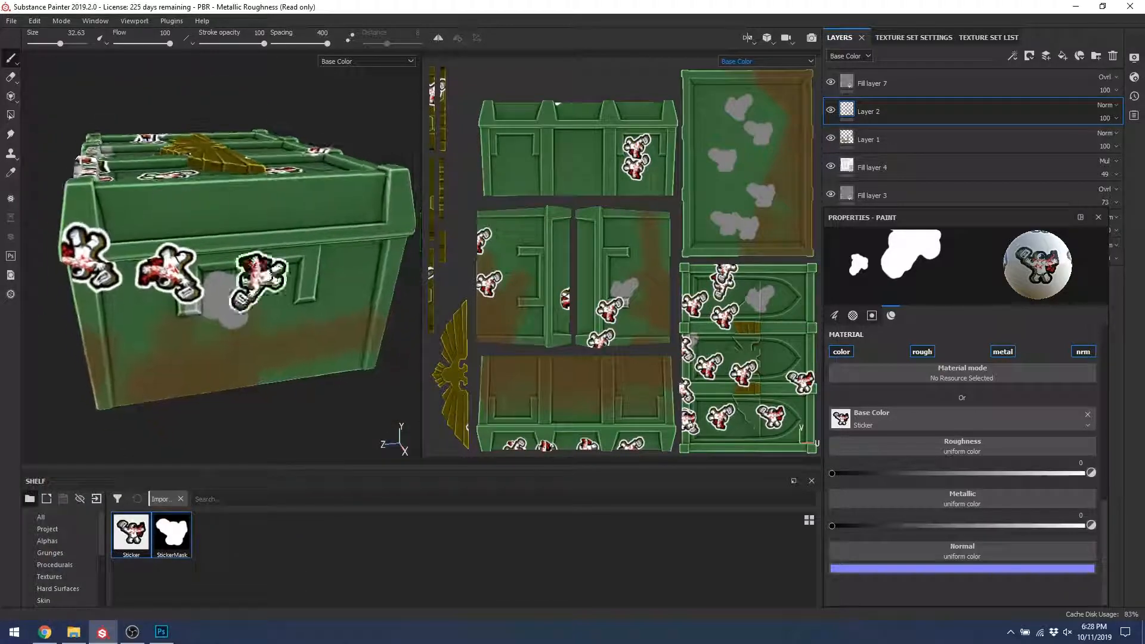
{"action": "left_click", "coordinate": [325, 290]}
{"action": "left_click_drag", "start_coordinate": [311, 365], "coordinate": [247, 311], "text": "alt"}
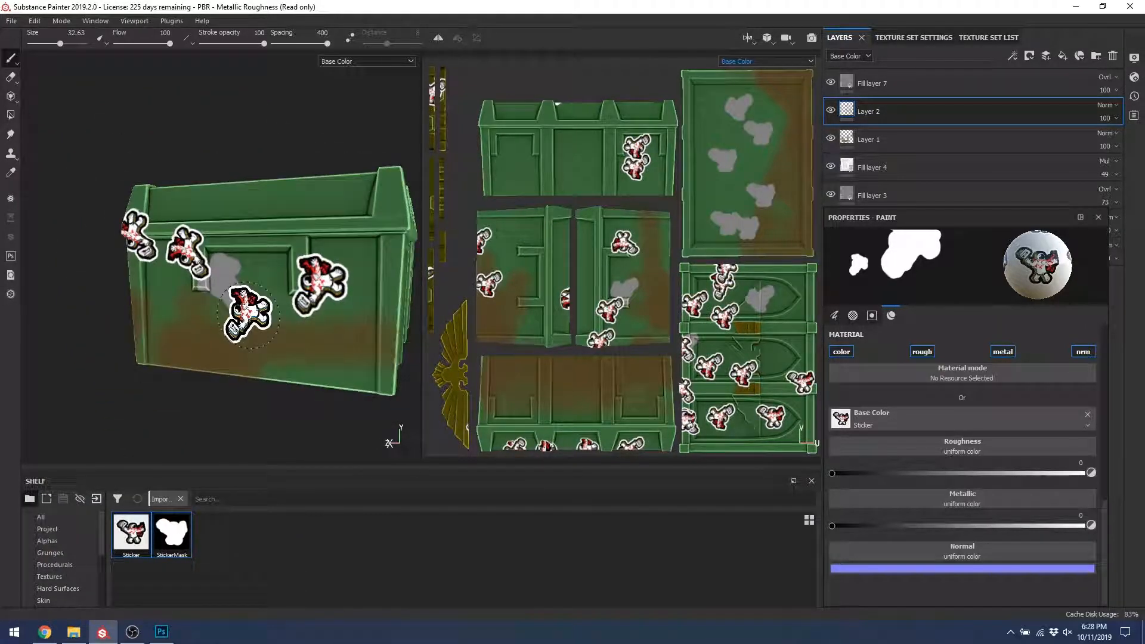
{"action": "key", "text": "m"}
{"action": "scroll", "coordinate": [287, 303], "scroll_direction": "down", "scroll_amount": 3}
{"action": "scroll", "coordinate": [259, 298], "scroll_direction": "up", "scroll_amount": 8}
{"action": "middle_click_drag", "start_coordinate": [286, 294], "coordinate": [166, 298], "text": "alt"}
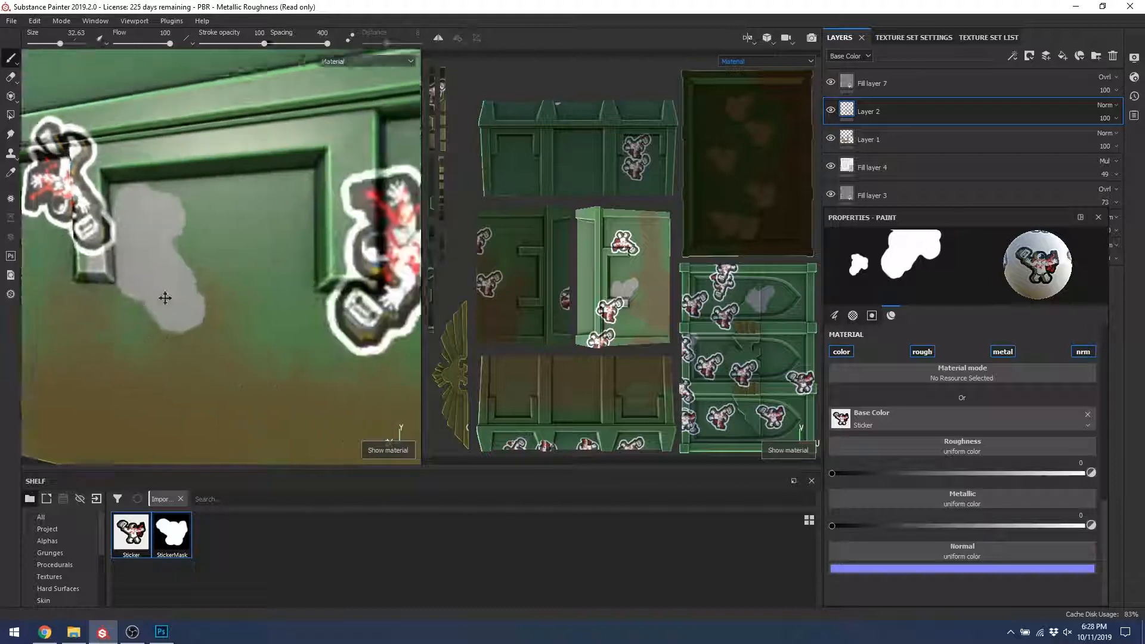
{"action": "left_click_drag", "start_coordinate": [165, 298], "coordinate": [195, 256], "text": "alt"}
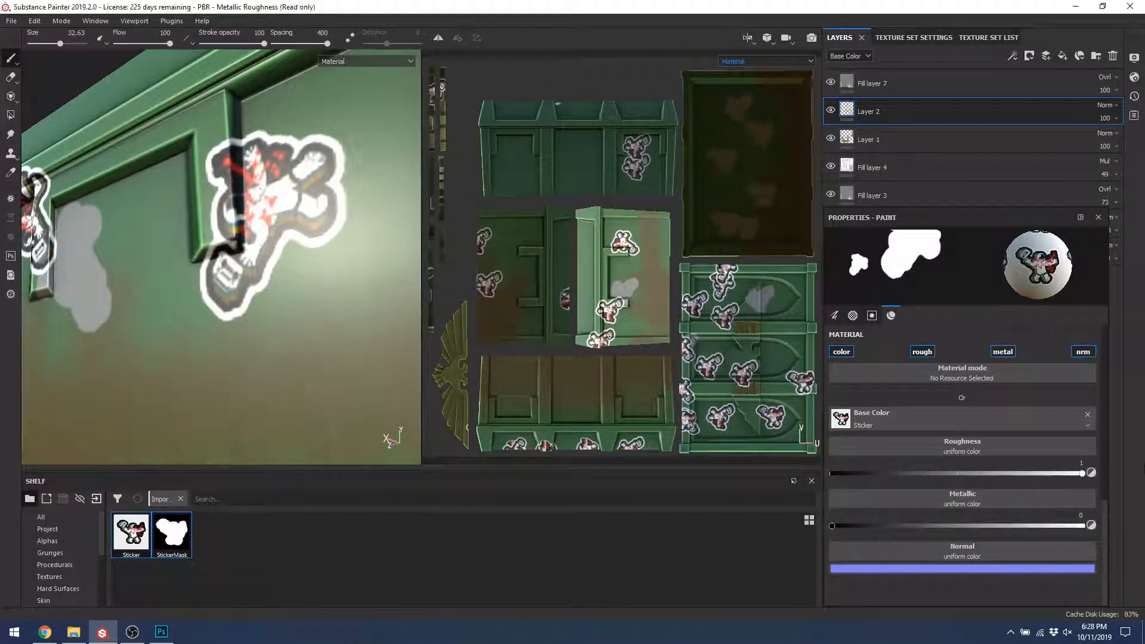
{"action": "left_click", "coordinate": [305, 331]}
{"action": "left_click_drag", "start_coordinate": [170, 371], "coordinate": [288, 360], "text": "alt"}
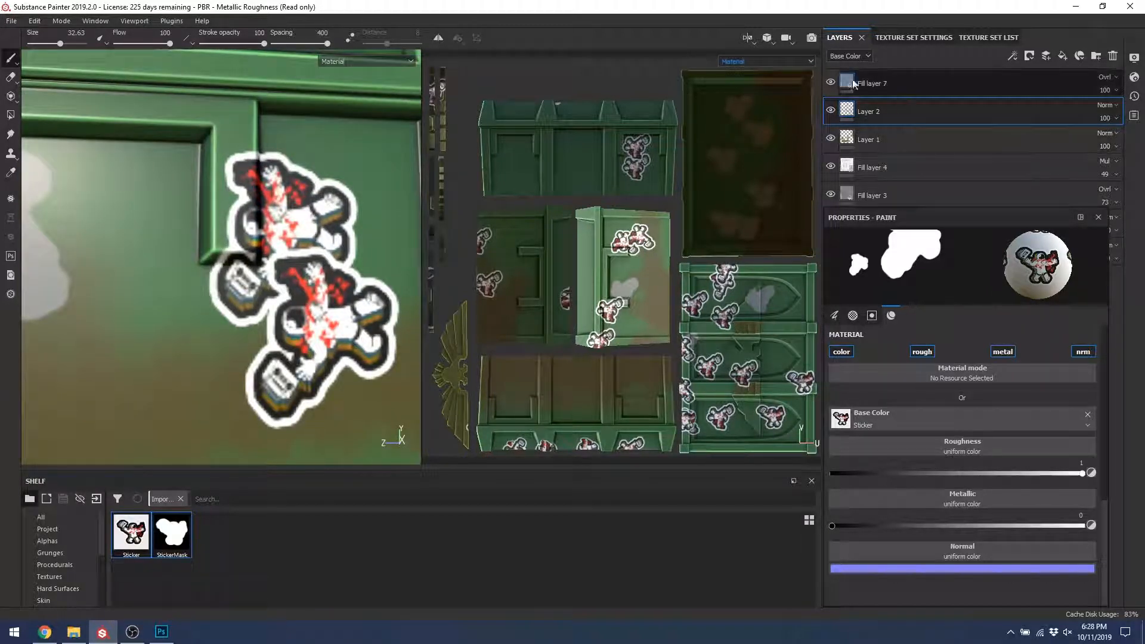
Step: Check the Roughness channel, return to Base Color, and set the sticker Metallic to 1
{"action": "left_click", "coordinate": [847, 56]}
{"action": "left_click", "coordinate": [850, 75]}
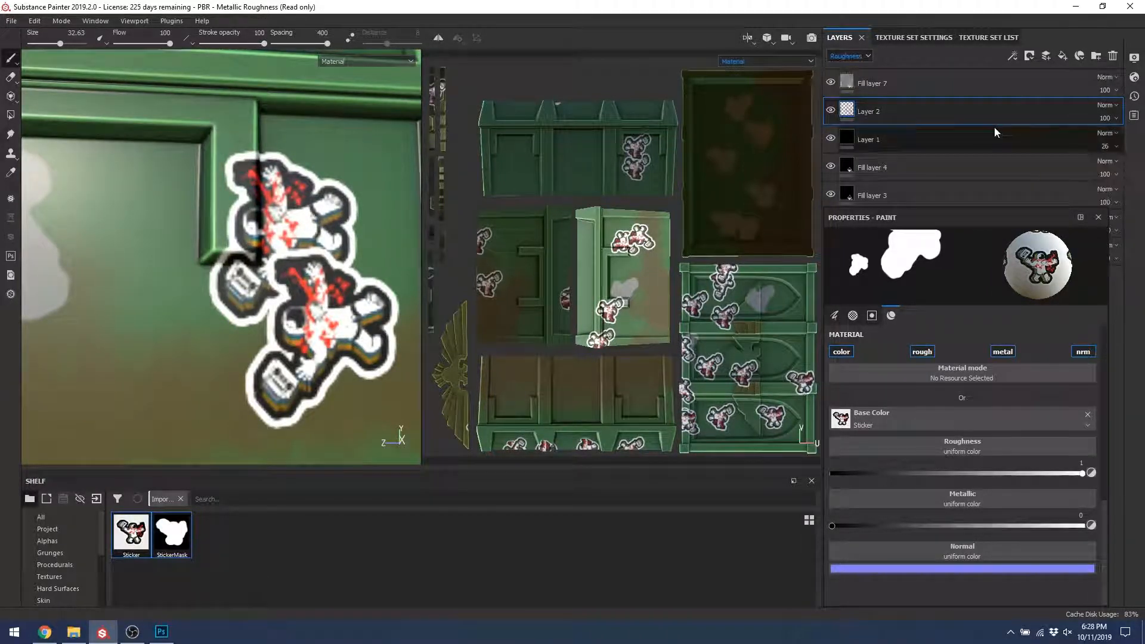
{"action": "left_click", "coordinate": [864, 56]}
{"action": "left_click", "coordinate": [860, 69]}
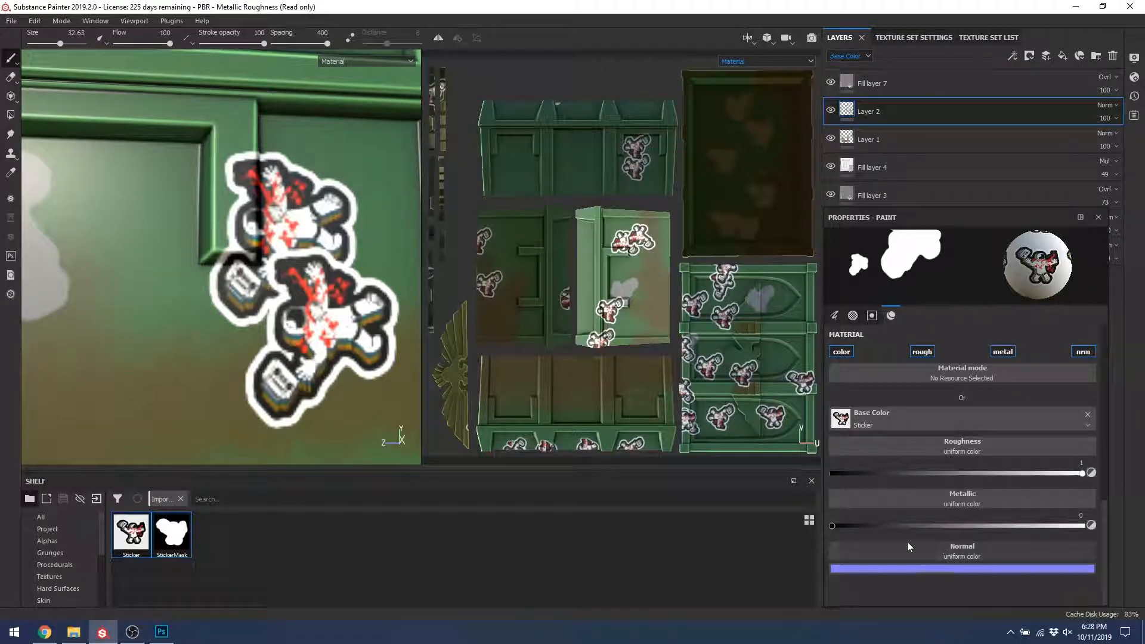
{"action": "left_click_drag", "start_coordinate": [930, 527], "coordinate": [1087, 527]}
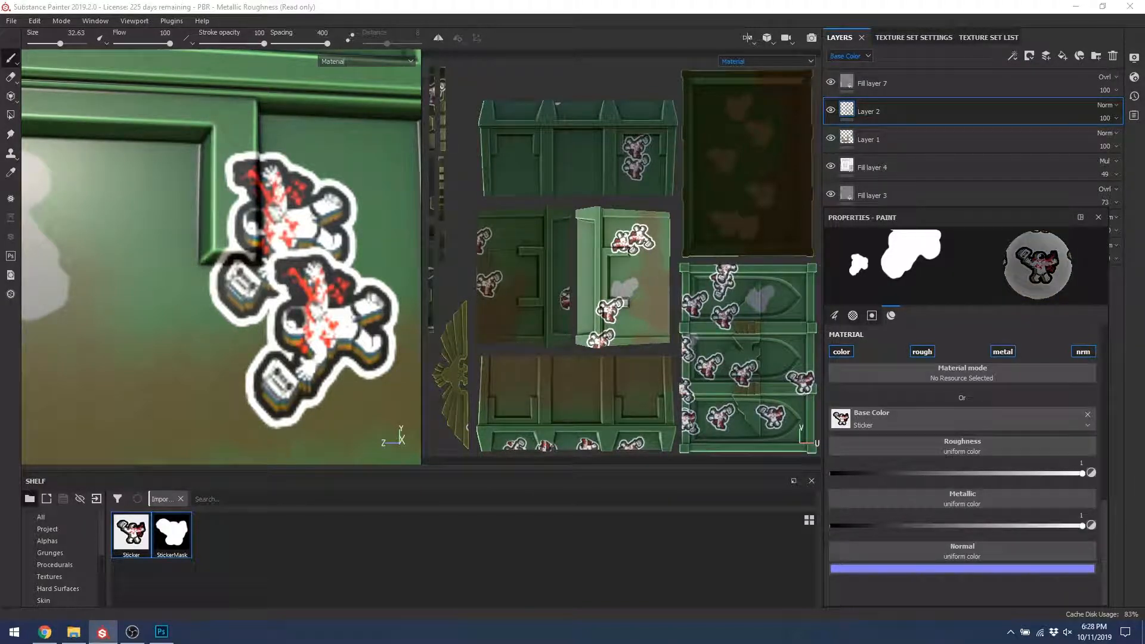
{"action": "scroll", "coordinate": [503, 390], "scroll_direction": "up", "scroll_amount": 3}
Step: Stamp another small astronaut sticker on the crate front and inspect it from below and above
{"action": "scroll", "coordinate": [367, 262], "scroll_direction": "up", "scroll_amount": 8}
{"action": "scroll", "coordinate": [247, 193], "scroll_direction": "down", "scroll_amount": 10}
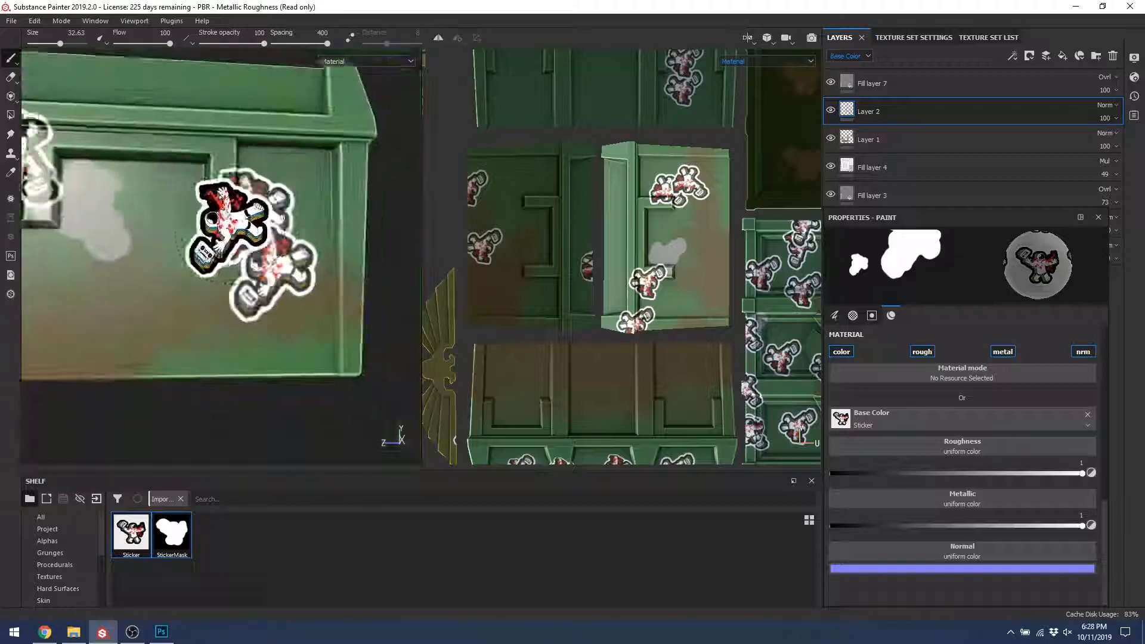
{"action": "left_click", "coordinate": [162, 276]}
{"action": "scroll", "coordinate": [162, 232], "scroll_direction": "down", "scroll_amount": 3}
{"action": "scroll", "coordinate": [162, 233], "scroll_direction": "up", "scroll_amount": 8}
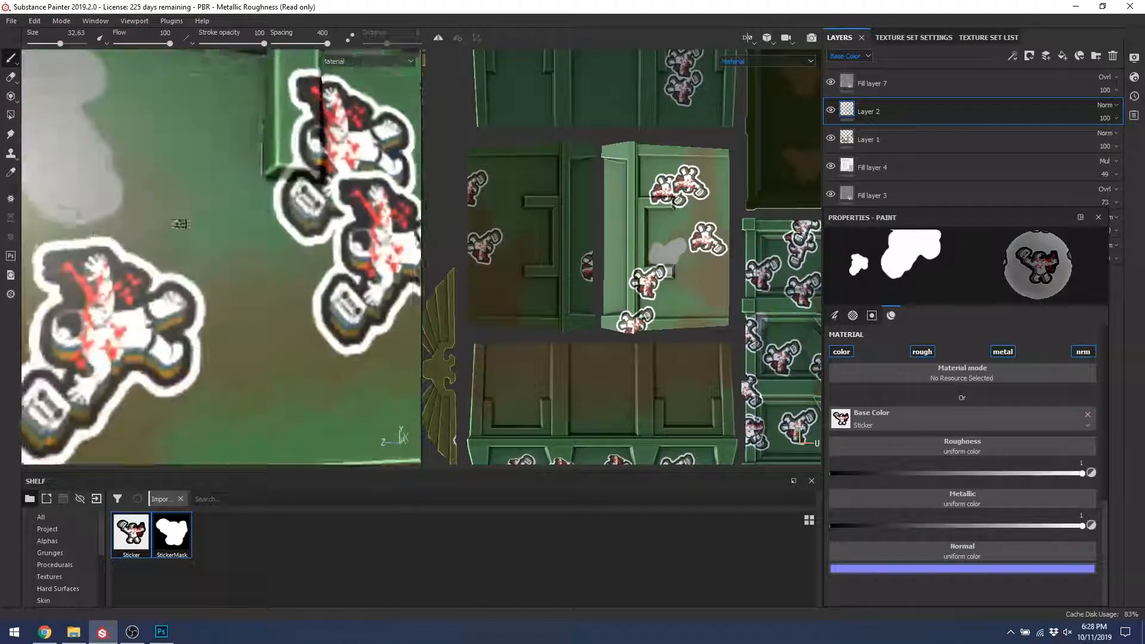
{"action": "mouse_move", "coordinate": [181, 223]}
{"action": "left_mouse_down", "text": "alt"}
{"action": "mouse_move", "coordinate": [239, 185]}
{"action": "mouse_move", "coordinate": [155, 135]}
{"action": "mouse_move", "coordinate": [46, 194]}
{"action": "mouse_move", "coordinate": [203, 216]}
{"action": "mouse_move", "coordinate": [257, 274]}
{"action": "mouse_move", "coordinate": [286, 272]}
{"action": "left_mouse_up", "text": "alt"}
{"action": "scroll", "coordinate": [204, 213], "scroll_direction": "down", "scroll_amount": 6}
{"action": "left_click_drag", "start_coordinate": [325, 213], "coordinate": [219, 231], "text": "alt"}
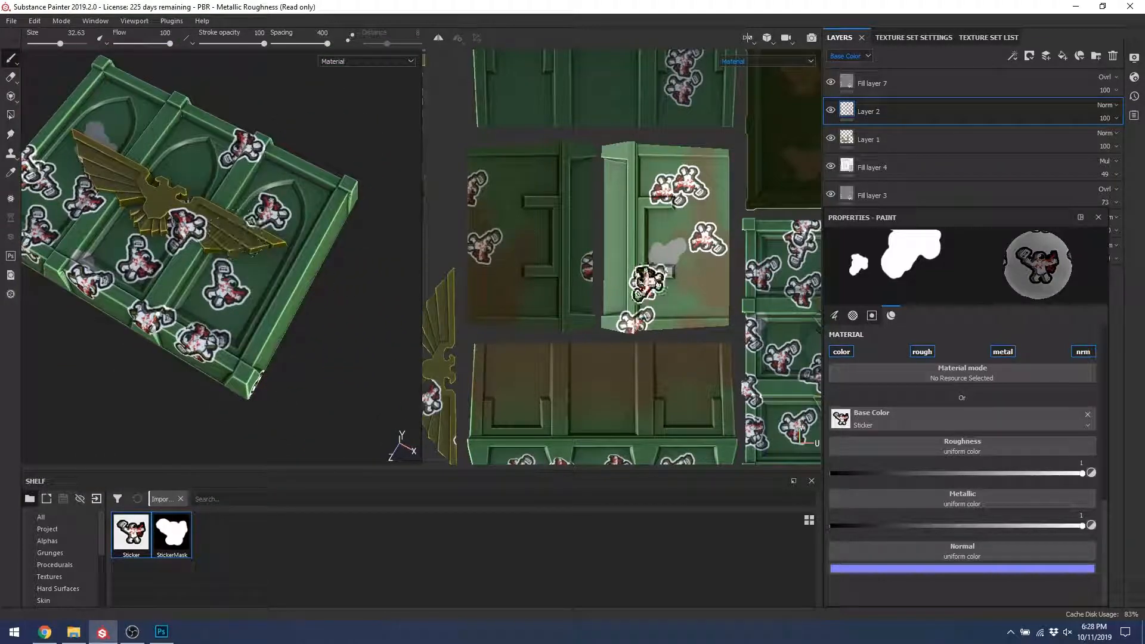
{"action": "scroll", "coordinate": [656, 197], "scroll_direction": "up", "scroll_amount": 1}
{"action": "scroll", "coordinate": [644, 238], "scroll_direction": "down", "scroll_amount": 6}
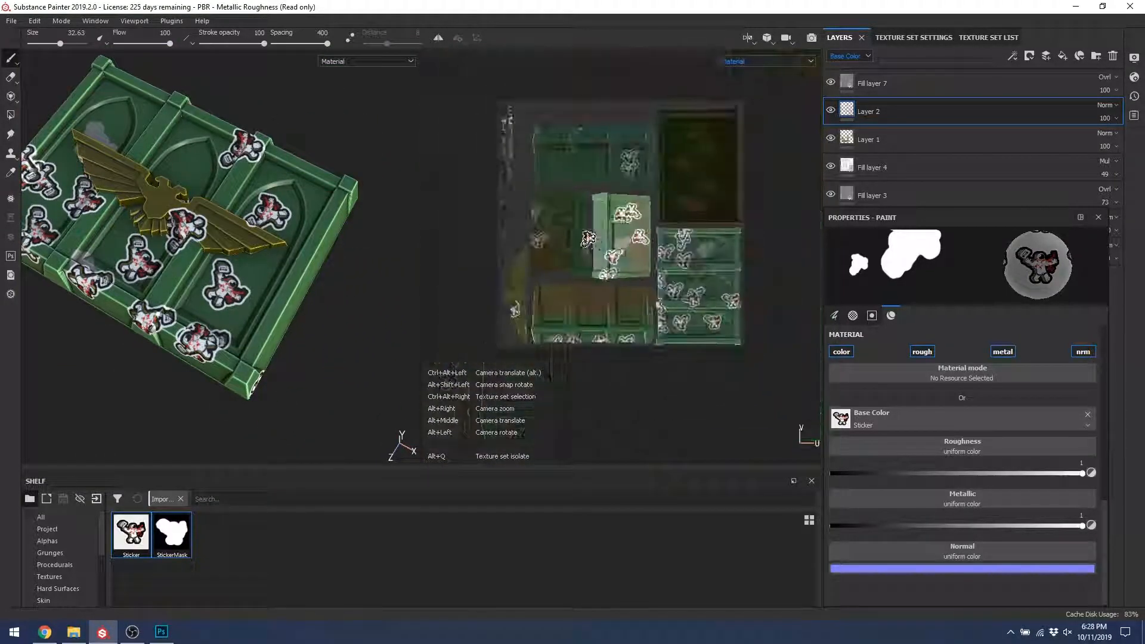
{"action": "scroll", "coordinate": [633, 279], "scroll_direction": "up", "scroll_amount": 5}
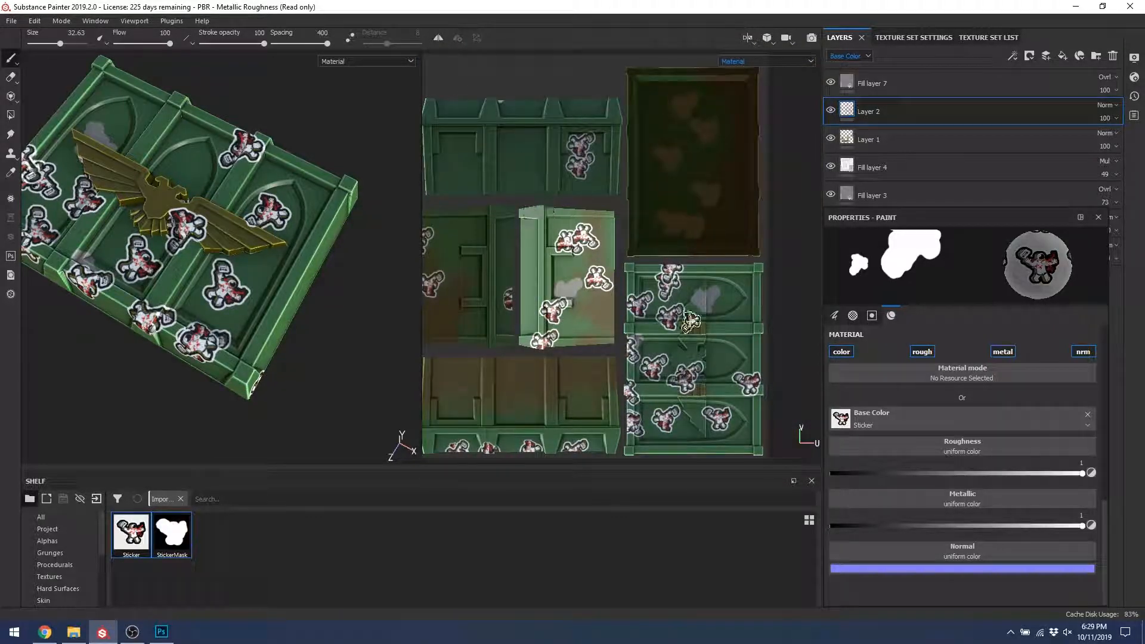
{"action": "scroll", "coordinate": [999, 423], "scroll_direction": "up", "scroll_amount": 10}
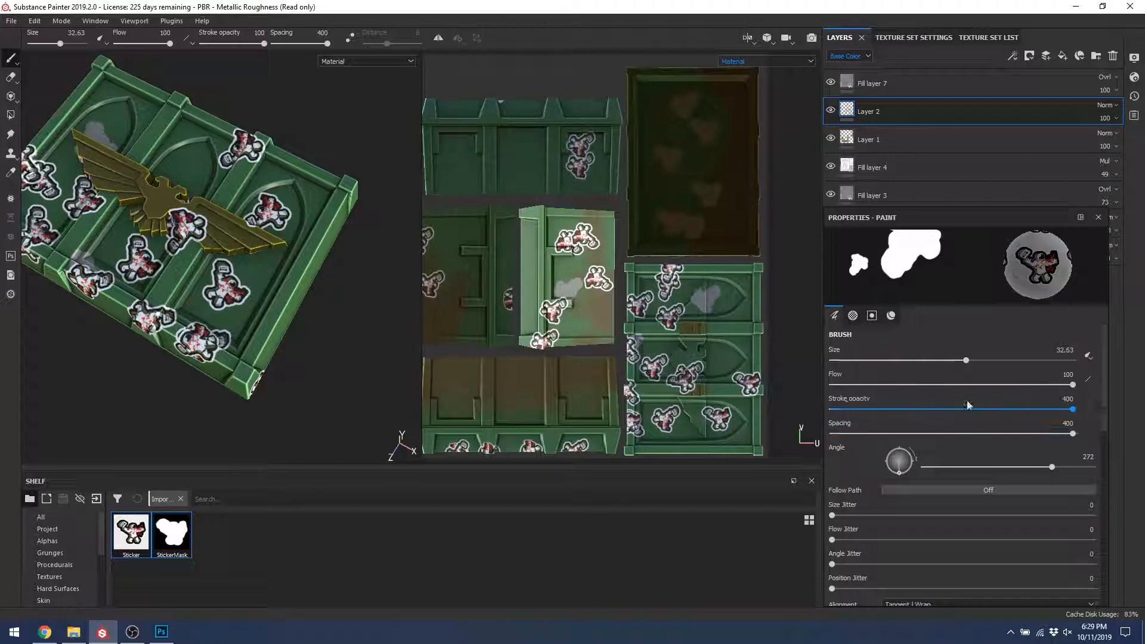
Step: Set the brush size to 100 and stamp five large astronaut stickers across the UV islands and lid
{"action": "left_click_drag", "start_coordinate": [974, 361], "coordinate": [1073, 361]}
{"action": "left_click", "coordinate": [715, 156]}
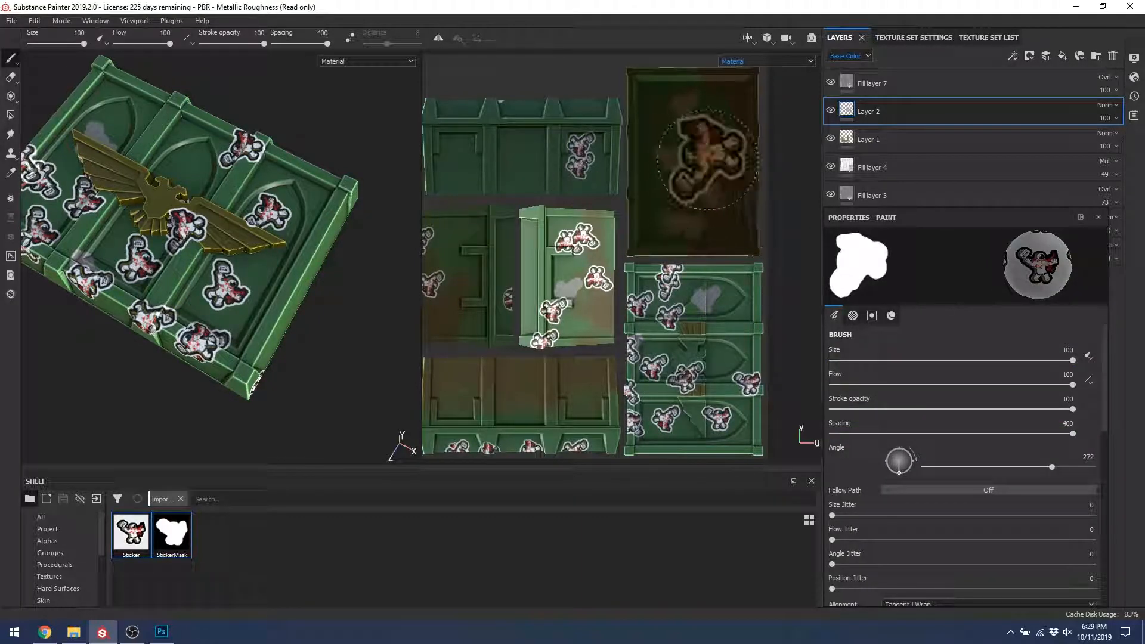
{"action": "left_click", "coordinate": [543, 160]}
{"action": "left_click", "coordinate": [684, 217]}
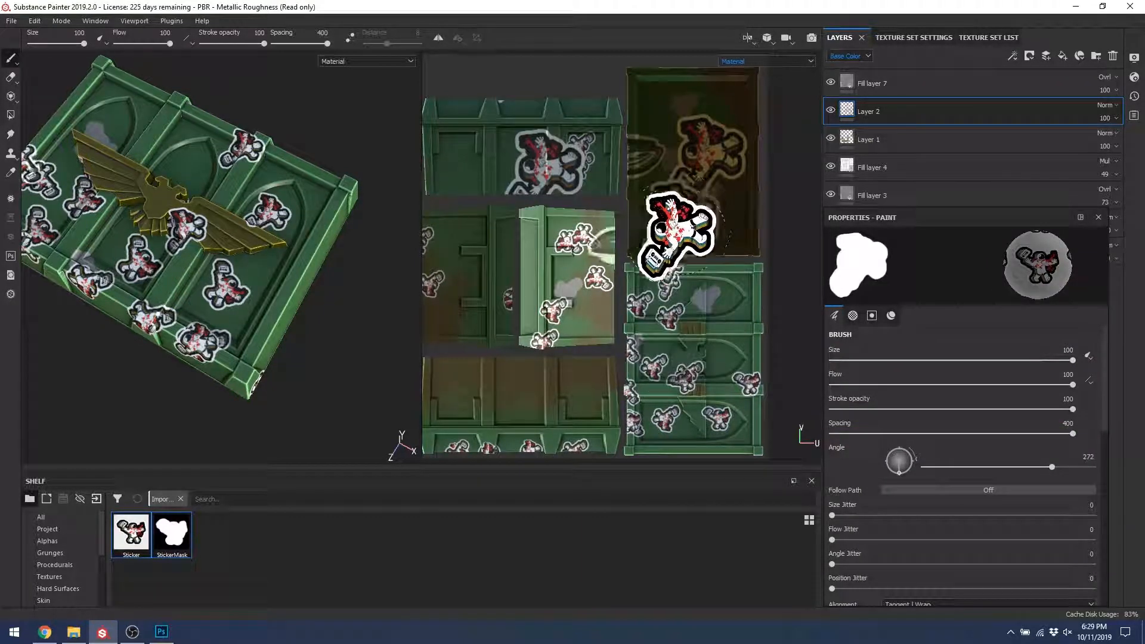
{"action": "left_click", "coordinate": [699, 258]}
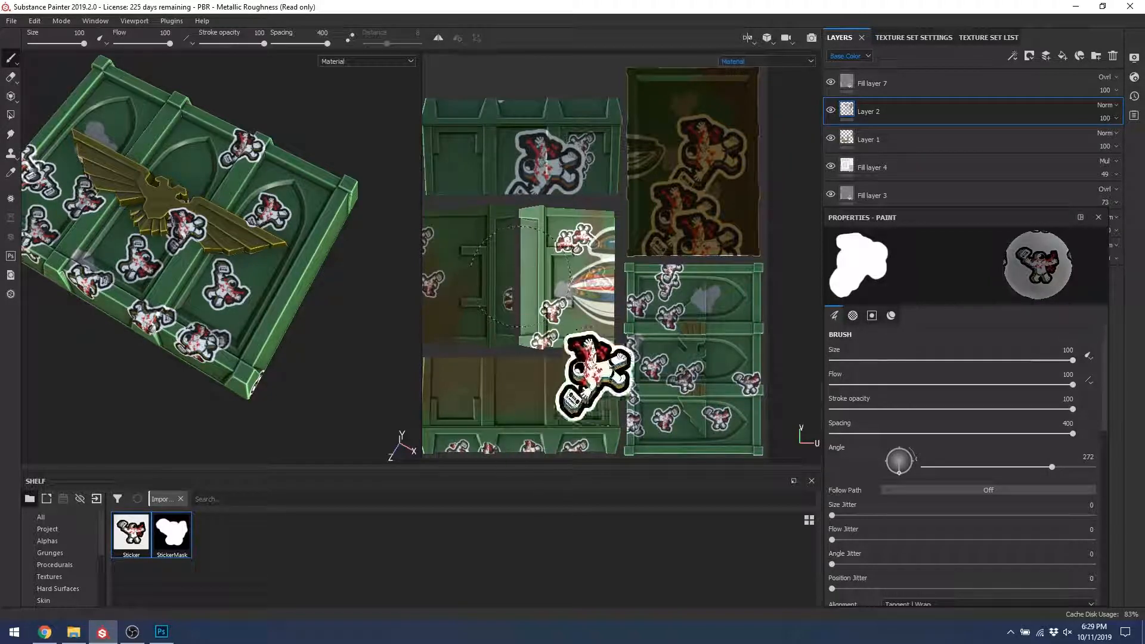
{"action": "left_click", "coordinate": [653, 337]}
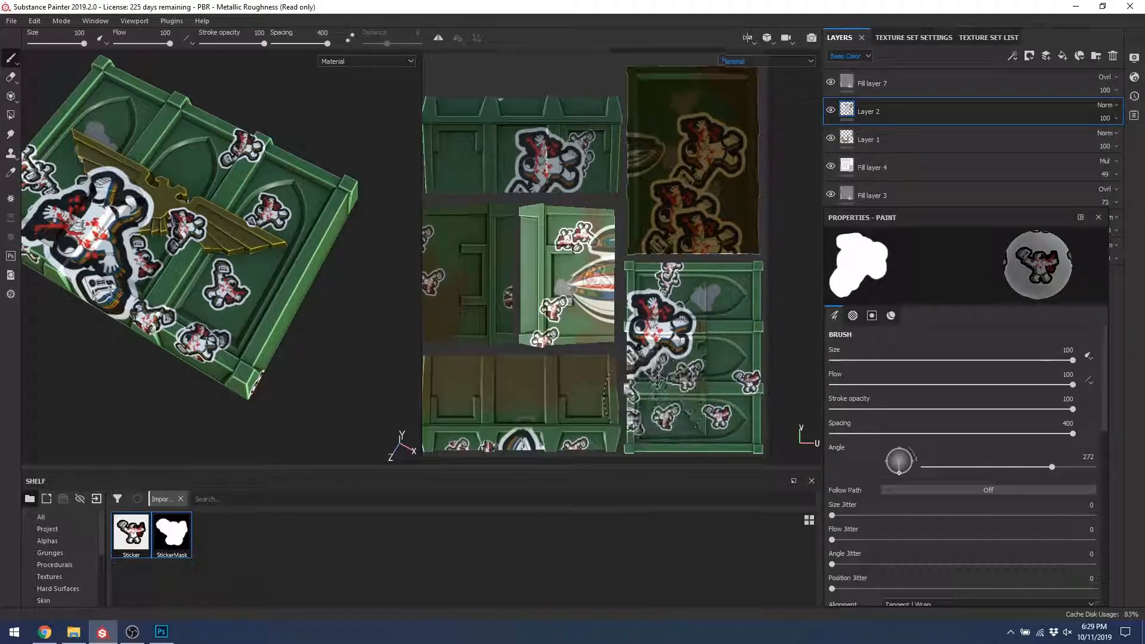
{"action": "middle_click_drag", "start_coordinate": [660, 372], "coordinate": [740, 324]}
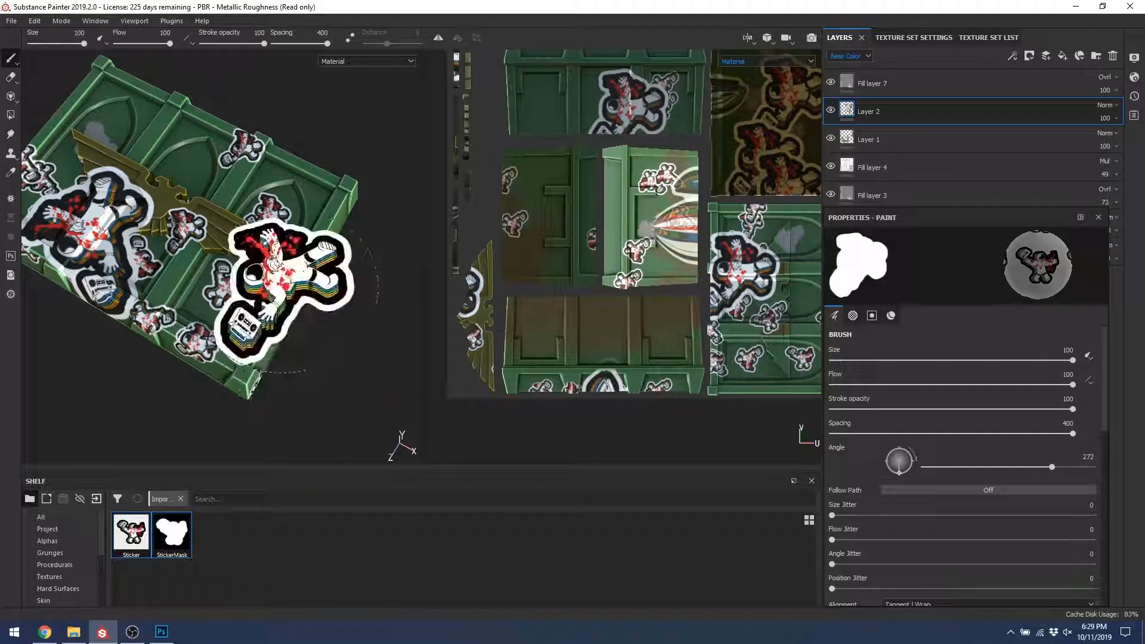
Step: Turn the crate's front toward the camera, rotate the stamp to 3°, and stamp a sticker there
{"action": "mouse_move", "coordinate": [285, 292]}
{"action": "left_mouse_down", "text": "alt"}
{"action": "mouse_move", "coordinate": [327, 224]}
{"action": "mouse_move", "coordinate": [320, 250]}
{"action": "left_mouse_up", "text": "alt"}
{"action": "middle_click_drag", "start_coordinate": [321, 249], "coordinate": [250, 218], "text": "alt"}
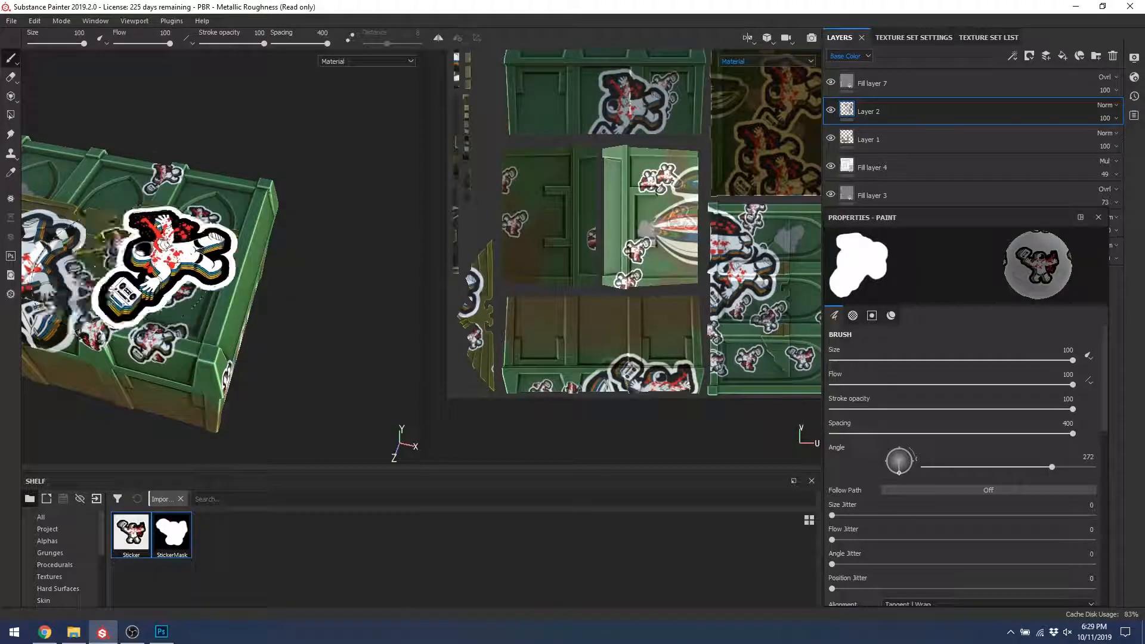
{"action": "left_click_drag", "start_coordinate": [170, 265], "coordinate": [8, 119], "text": "alt"}
{"action": "left_click_drag", "start_coordinate": [197, 209], "coordinate": [10, 269], "text": "alt"}
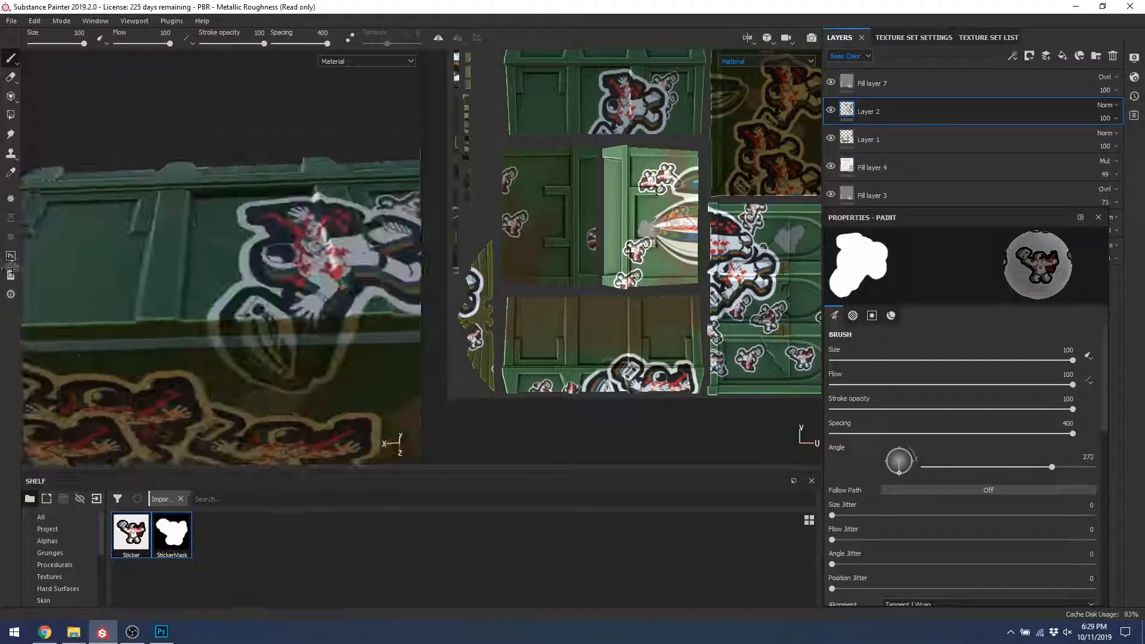
{"action": "scroll", "coordinate": [263, 257], "scroll_direction": "down", "scroll_amount": 5}
{"action": "middle_click_drag", "start_coordinate": [271, 247], "coordinate": [146, 266], "text": "alt"}
{"action": "mouse_move", "coordinate": [146, 265]}
{"action": "left_mouse_down", "text": "alt"}
{"action": "mouse_move", "coordinate": [233, 260]}
{"action": "mouse_move", "coordinate": [226, 267]}
{"action": "left_mouse_up", "text": "alt"}
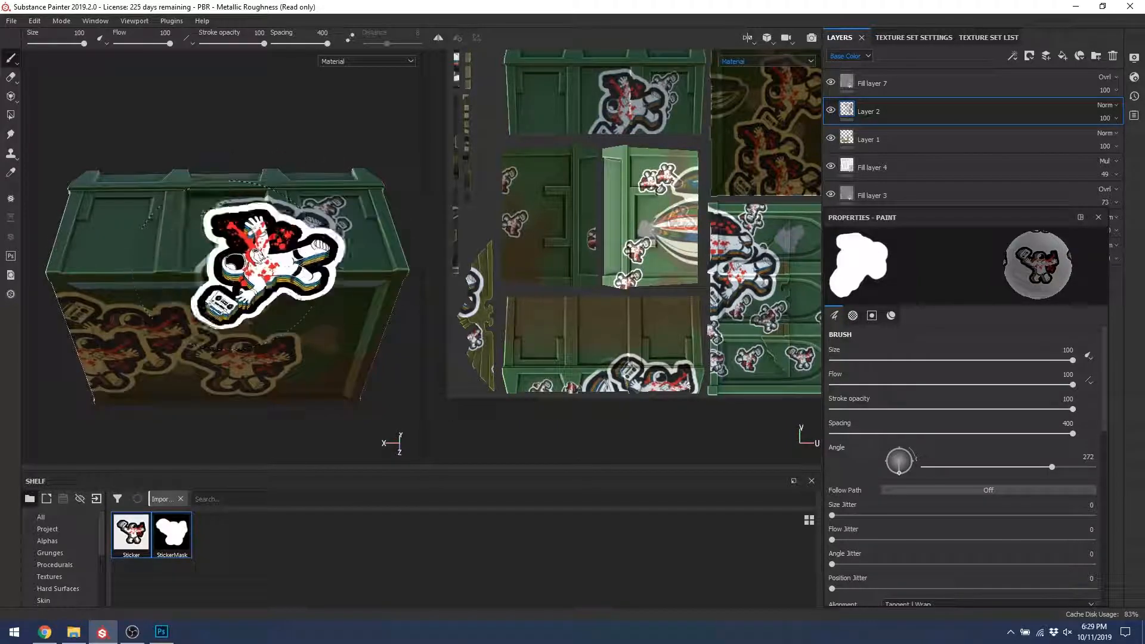
{"action": "left_click_drag", "start_coordinate": [1105, 416], "coordinate": [1103, 475]}
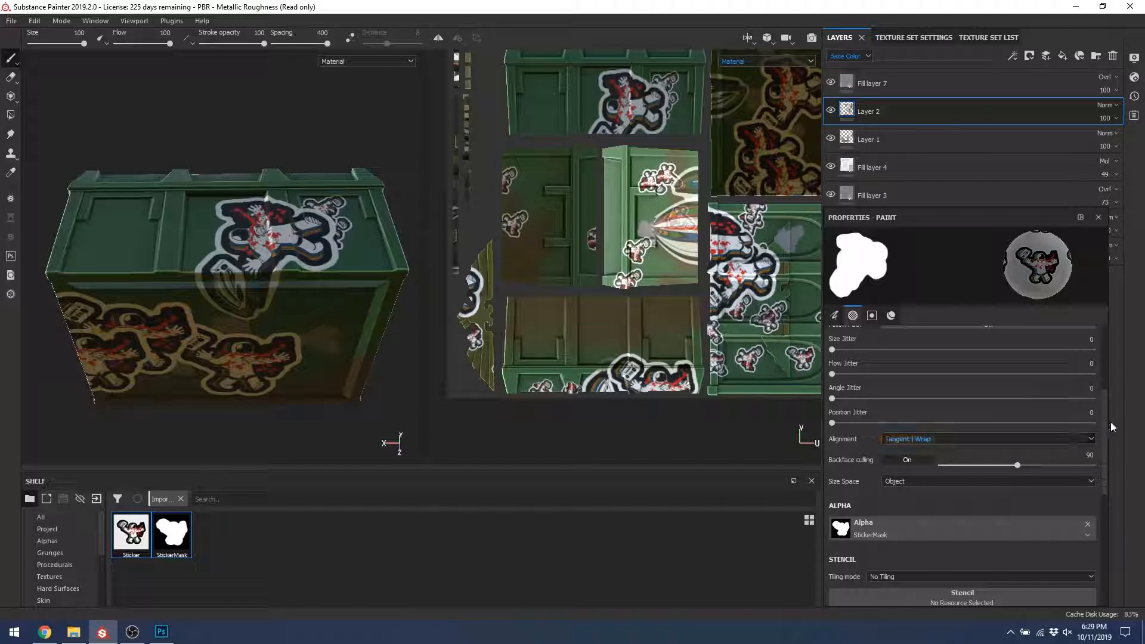
{"action": "left_click_drag", "start_coordinate": [1107, 420], "coordinate": [1097, 360]}
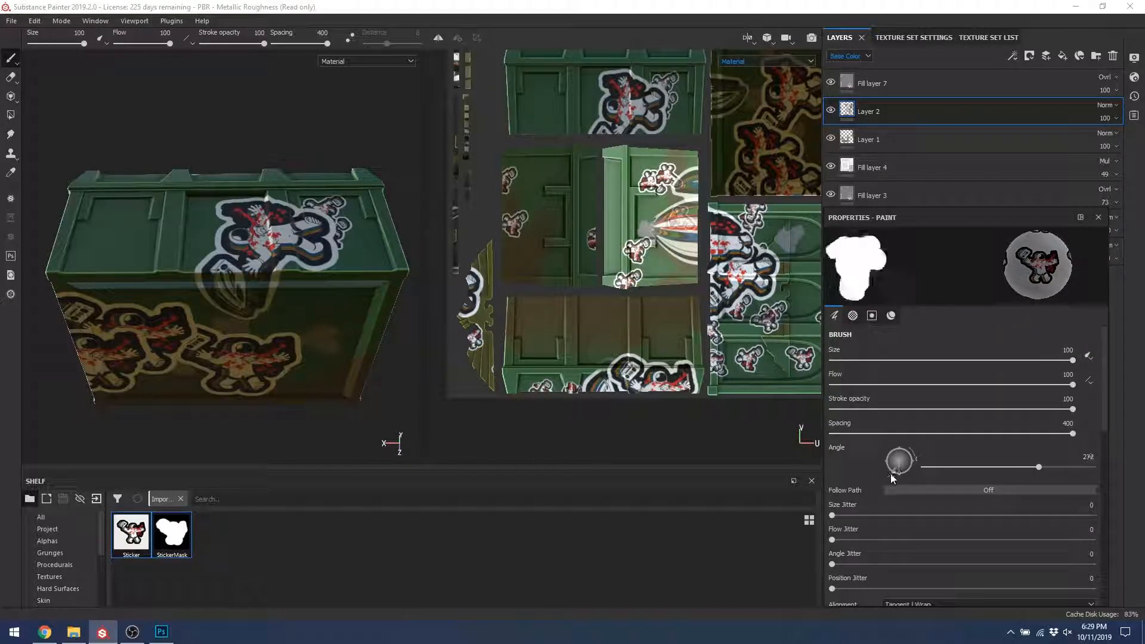
{"action": "left_click_drag", "start_coordinate": [943, 466], "coordinate": [925, 467]}
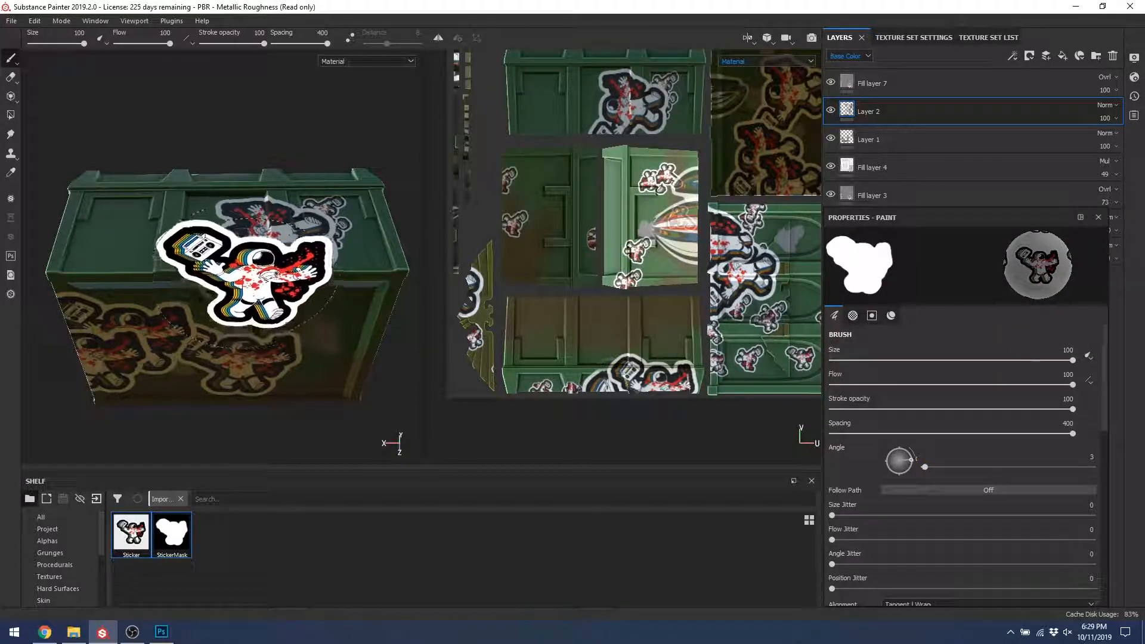
{"action": "left_click", "coordinate": [233, 280]}
Step: Undo misplaced or stretched stamps and place the large astronaut sticker on the crate's front edge
{"action": "mouse_move", "coordinate": [295, 307]}
{"action": "left_mouse_down", "text": "alt"}
{"action": "mouse_move", "coordinate": [320, 294]}
{"action": "mouse_move", "coordinate": [317, 223]}
{"action": "mouse_move", "coordinate": [326, 347]}
{"action": "mouse_move", "coordinate": [376, 368]}
{"action": "mouse_move", "coordinate": [394, 335]}
{"action": "mouse_move", "coordinate": [334, 325]}
{"action": "mouse_move", "coordinate": [316, 343]}
{"action": "left_mouse_up", "text": "alt"}
{"action": "scroll", "coordinate": [317, 343], "scroll_direction": "down", "scroll_amount": 3}
{"action": "scroll", "coordinate": [317, 343], "scroll_direction": "up", "scroll_amount": 6}
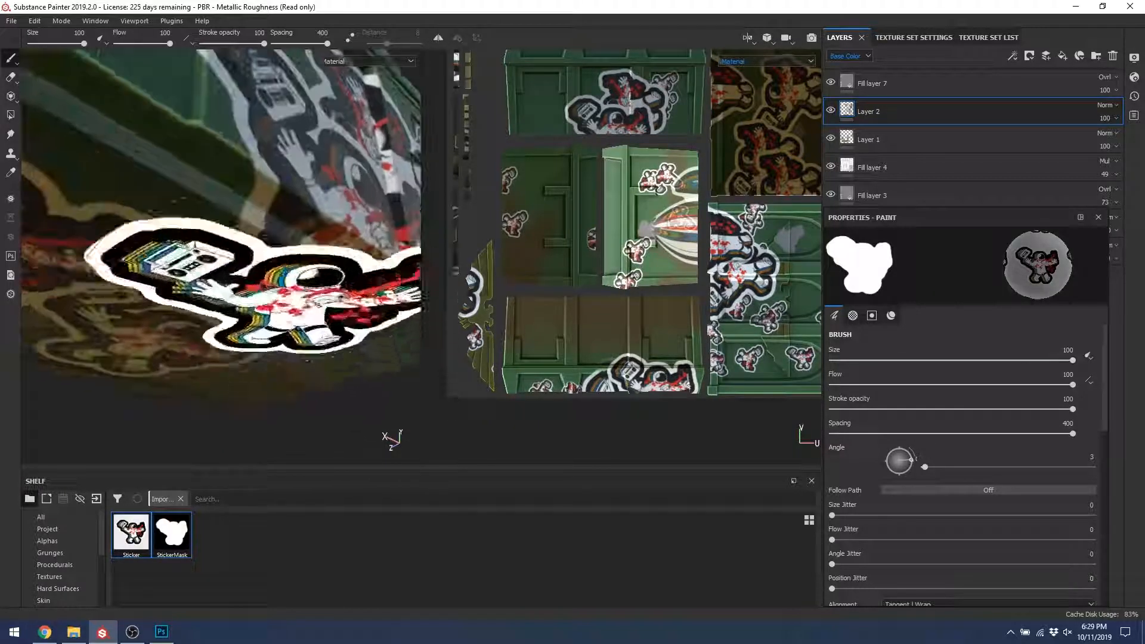
{"action": "scroll", "coordinate": [245, 253], "scroll_direction": "down", "scroll_amount": 6}
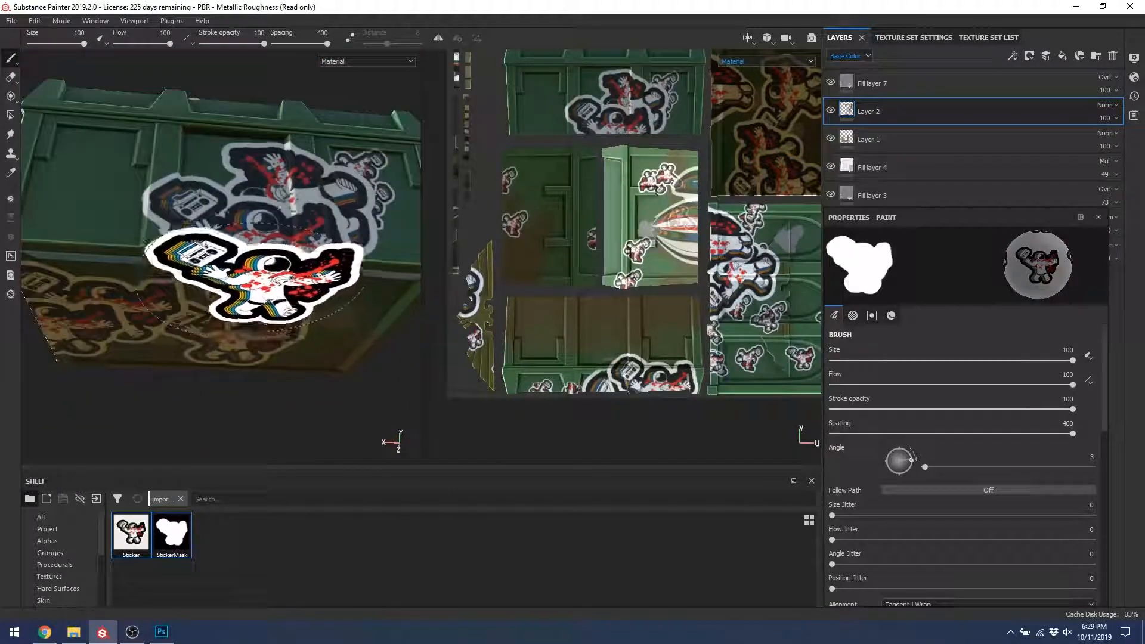
{"action": "mouse_move", "coordinate": [253, 254]}
{"action": "left_mouse_down", "text": "alt"}
{"action": "mouse_move", "coordinate": [266, 219]}
{"action": "mouse_move", "coordinate": [322, 258]}
{"action": "mouse_move", "coordinate": [313, 231]}
{"action": "mouse_move", "coordinate": [345, 318]}
{"action": "mouse_move", "coordinate": [319, 313]}
{"action": "mouse_move", "coordinate": [322, 248]}
{"action": "mouse_move", "coordinate": [358, 222]}
{"action": "mouse_move", "coordinate": [406, 225]}
{"action": "mouse_move", "coordinate": [375, 233]}
{"action": "left_mouse_up", "text": "alt"}
{"action": "key", "text": "ctrl+z"}
{"action": "left_click", "coordinate": [266, 220]}
{"action": "key", "text": "ctrl+z"}
{"action": "left_click", "coordinate": [283, 236]}
{"action": "key", "text": "ctrl+z"}
{"action": "left_click", "coordinate": [231, 221]}
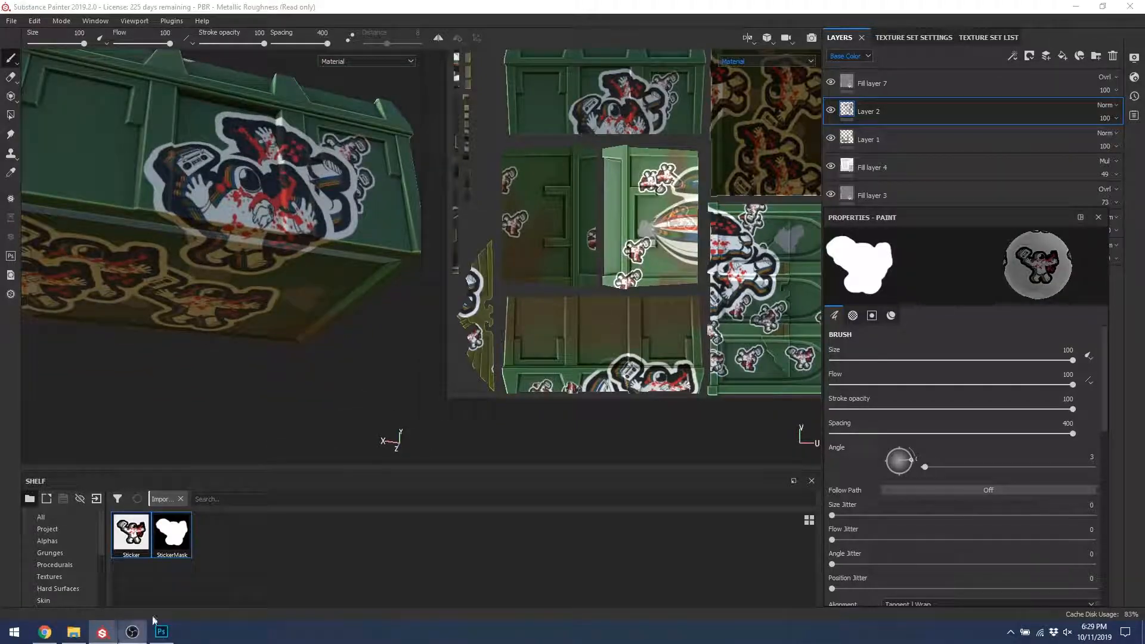